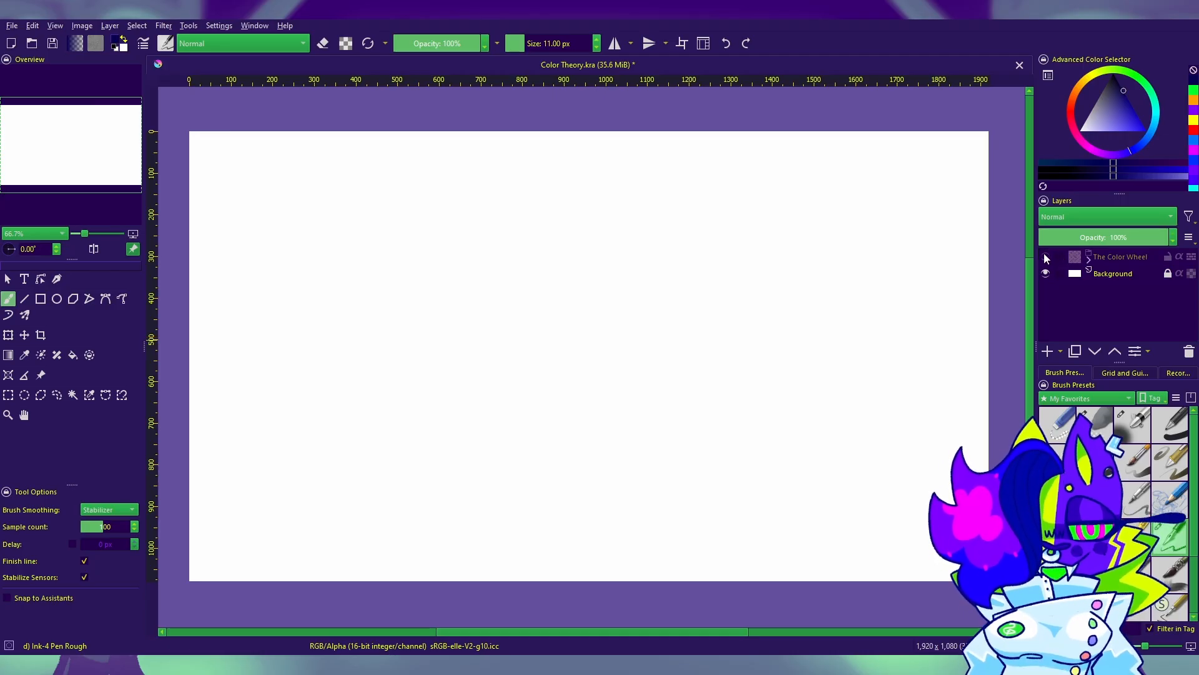
Step: Show and expand The Color Wheel group, and make its Primary Colors layer visible
{"action": "left_click", "coordinate": [1046, 256]}
{"action": "left_click", "coordinate": [1089, 256]}
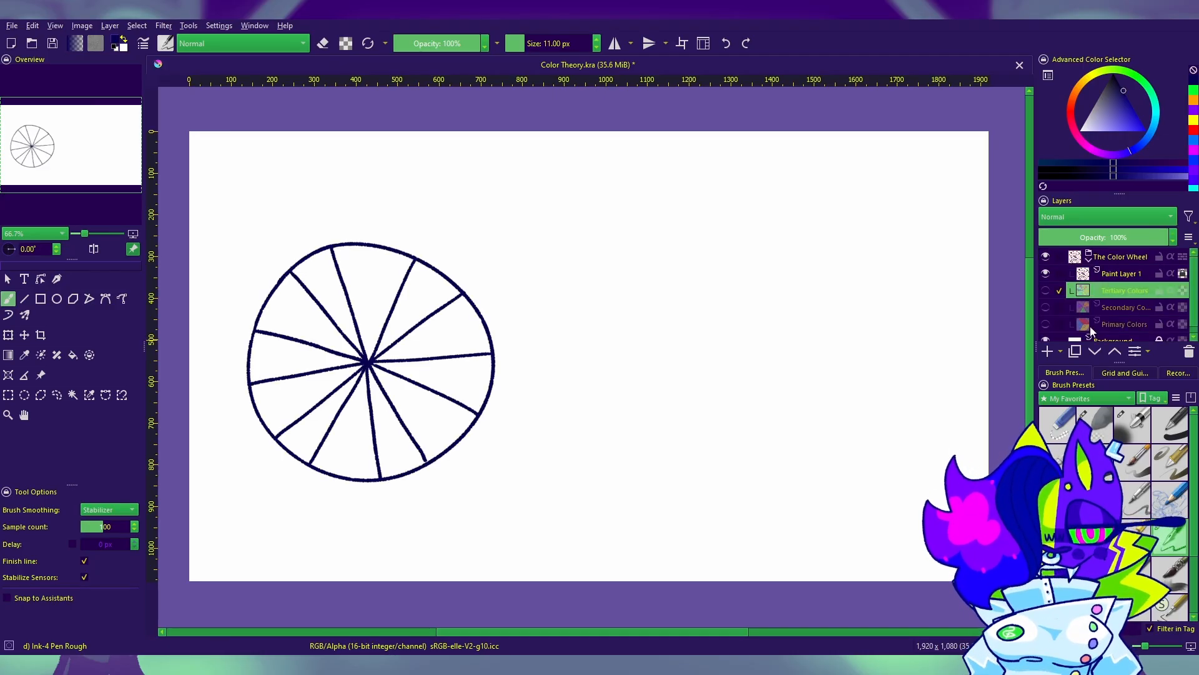
{"action": "left_click", "coordinate": [1046, 323]}
{"action": "left_click_drag", "start_coordinate": [376, 290], "coordinate": [441, 288]}
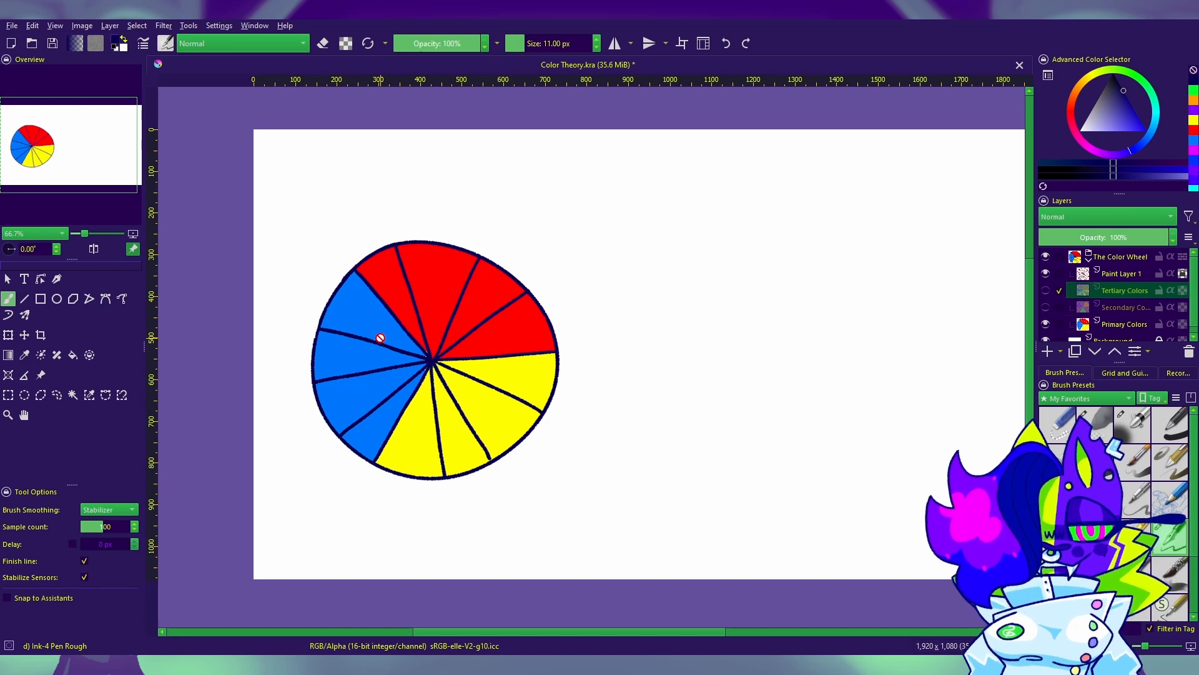
{"action": "left_click_drag", "start_coordinate": [781, 408], "coordinate": [929, 434]}
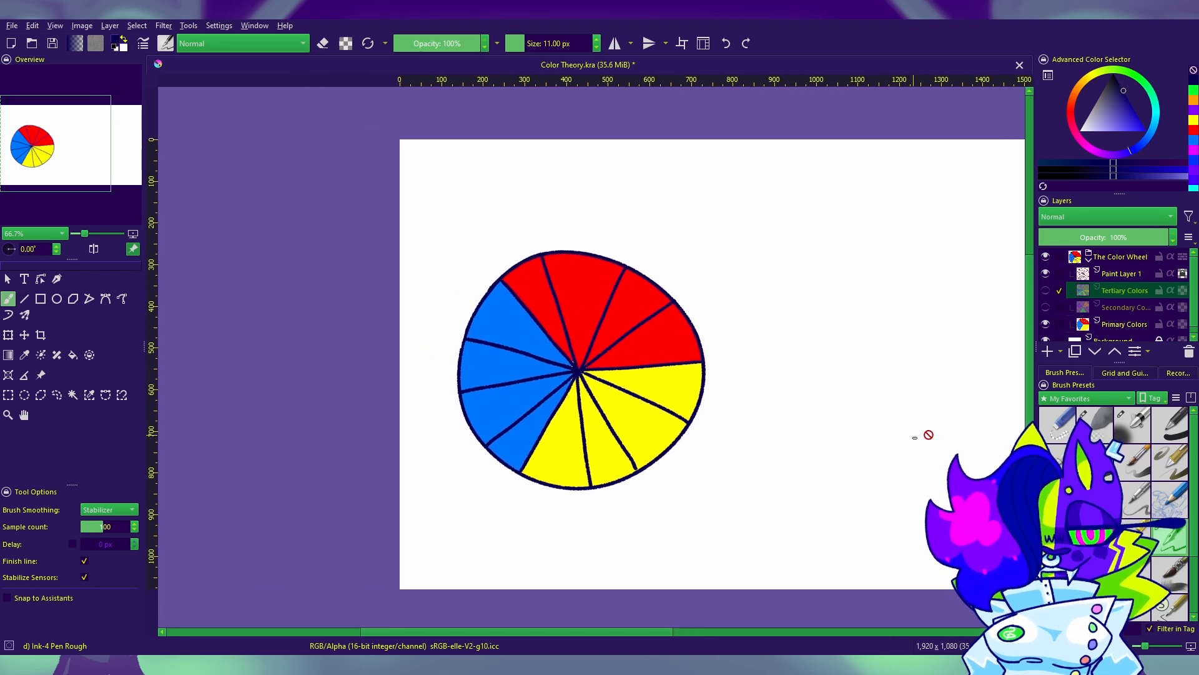
Step: Make the Secondary Colors layer visible on top of the primary colors in the wheel
{"action": "left_click", "coordinate": [1046, 306]}
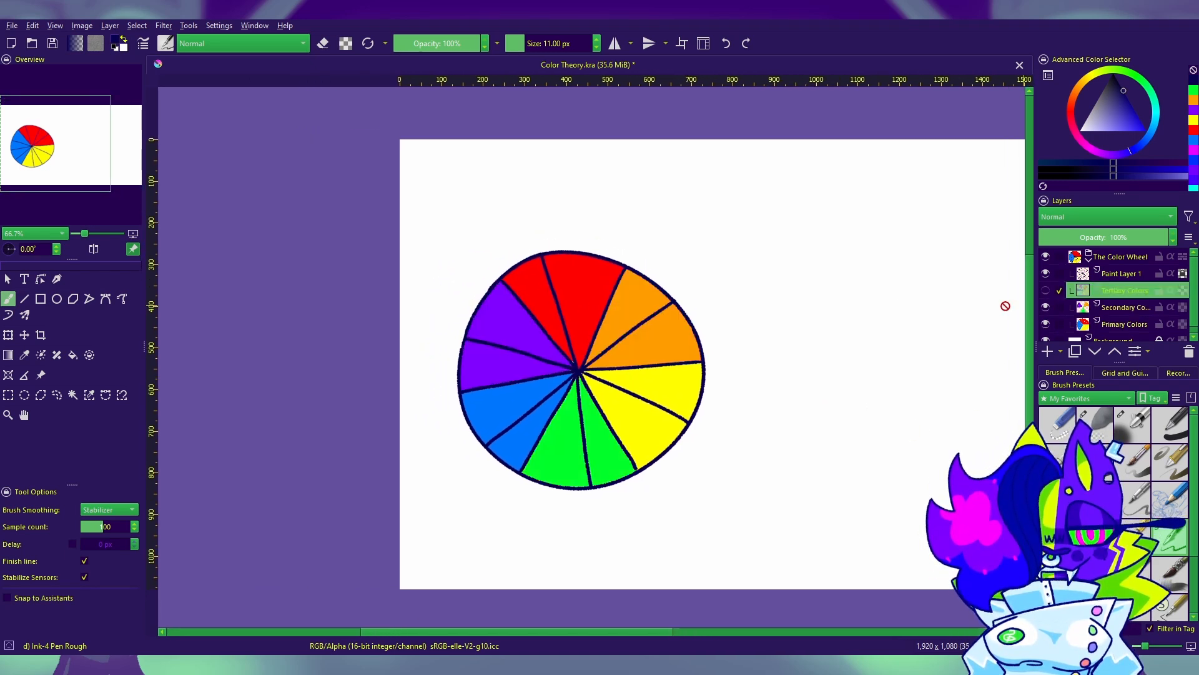
{"action": "left_click_drag", "start_coordinate": [724, 299], "coordinate": [546, 259]}
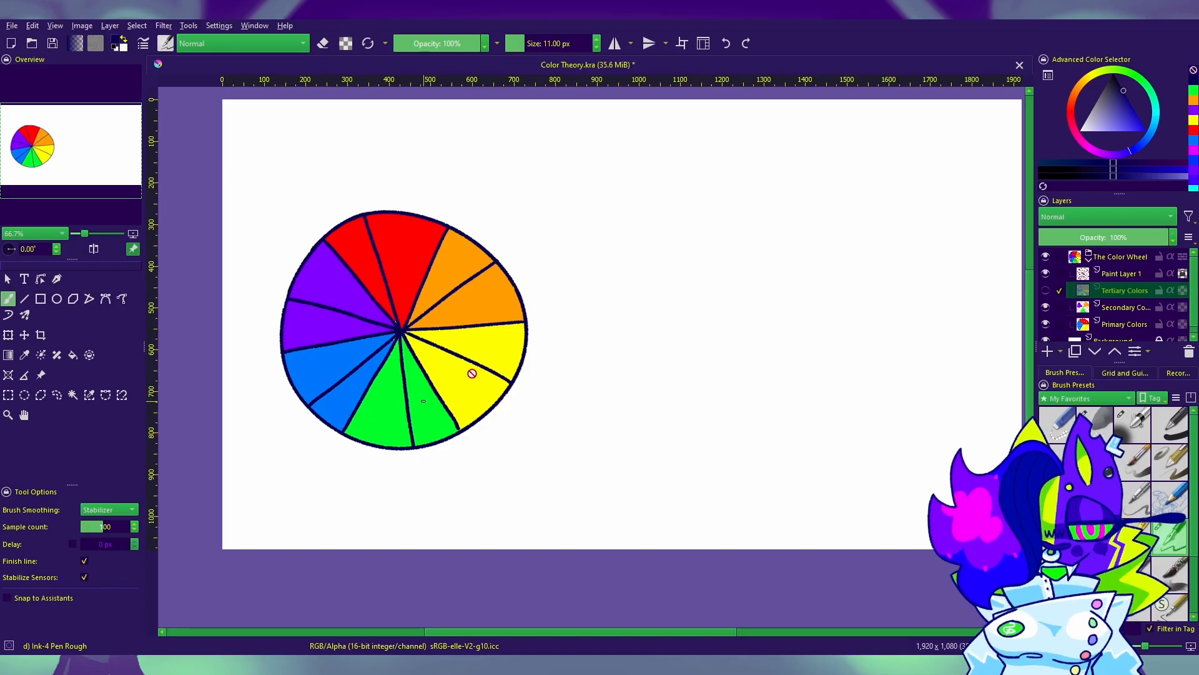
{"action": "left_click_drag", "start_coordinate": [534, 435], "coordinate": [745, 450]}
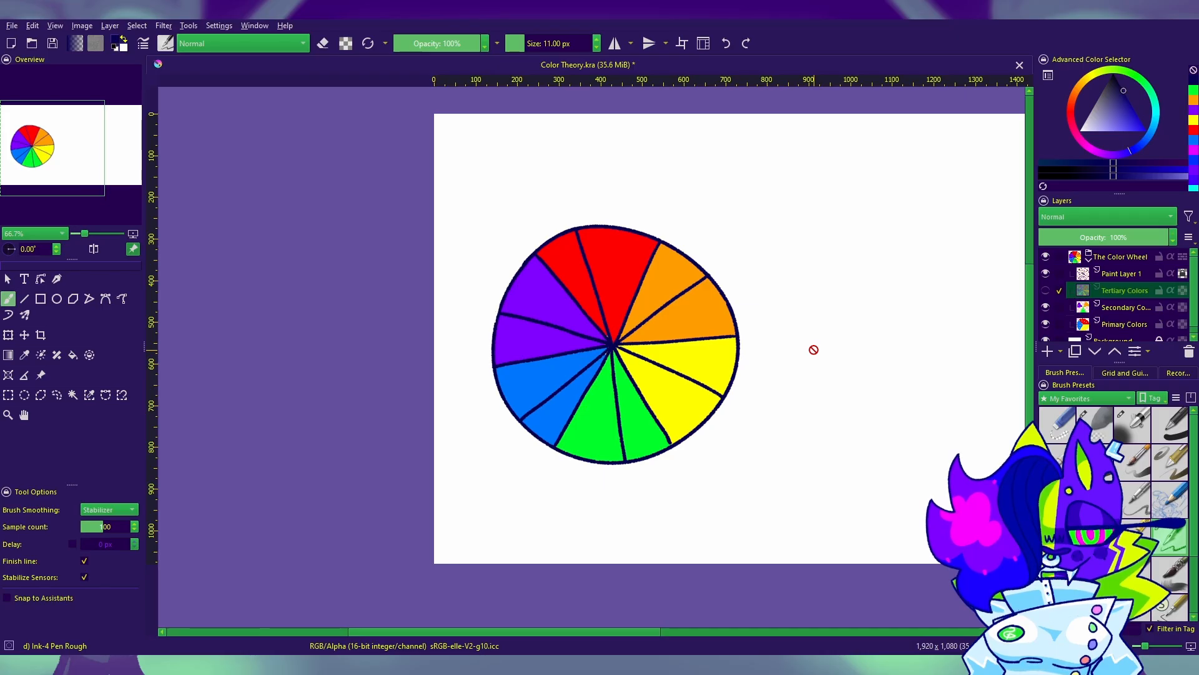
Step: Show the Tertiary Colors layer and isolate it by hiding the Secondary Colors and Primary Colors layers
{"action": "left_click", "coordinate": [1046, 291]}
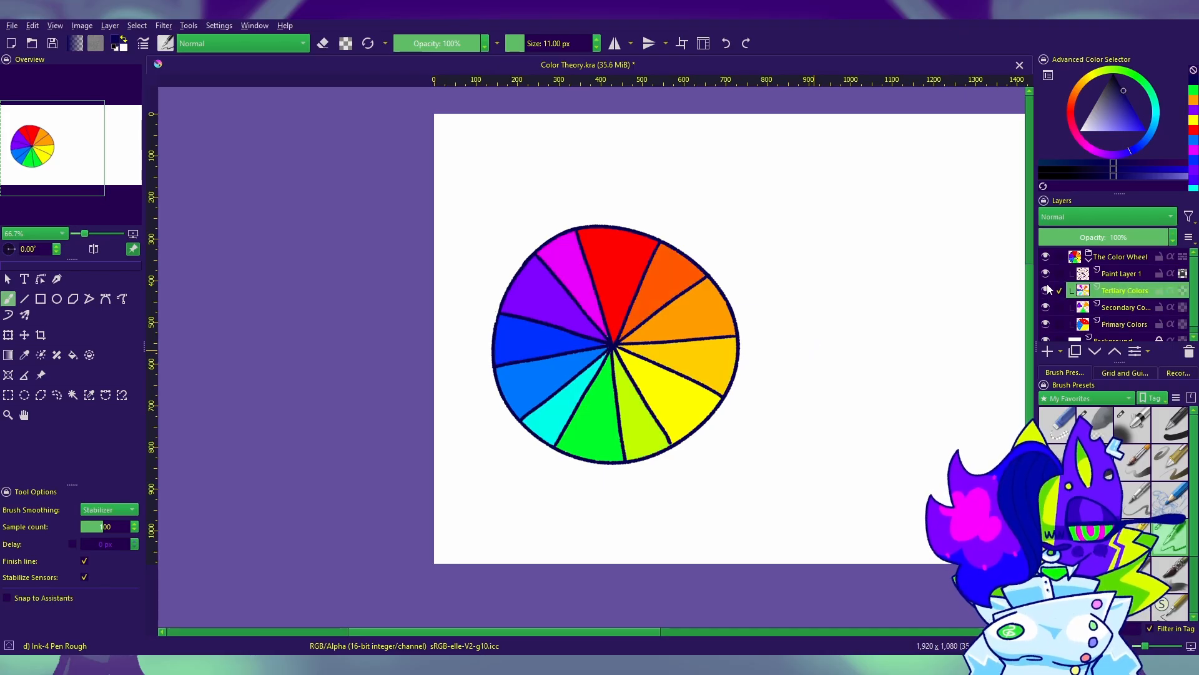
{"action": "left_click", "coordinate": [1046, 306]}
{"action": "left_click", "coordinate": [1046, 324]}
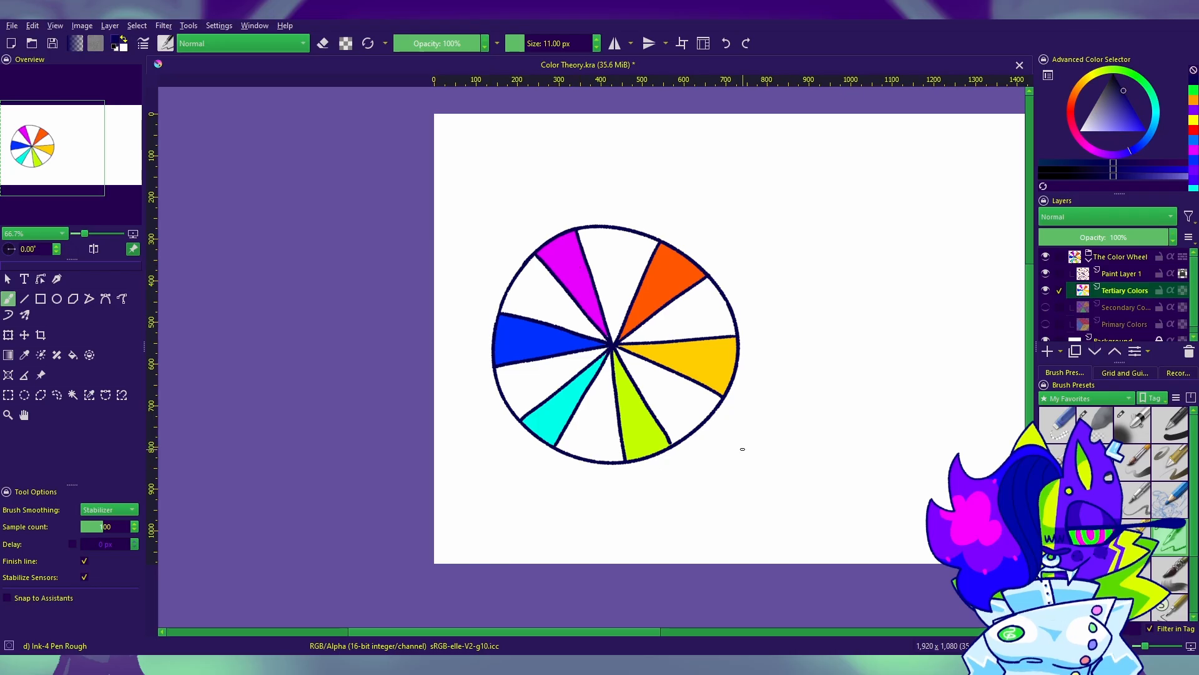
{"action": "left_click_drag", "start_coordinate": [743, 449], "coordinate": [781, 412]}
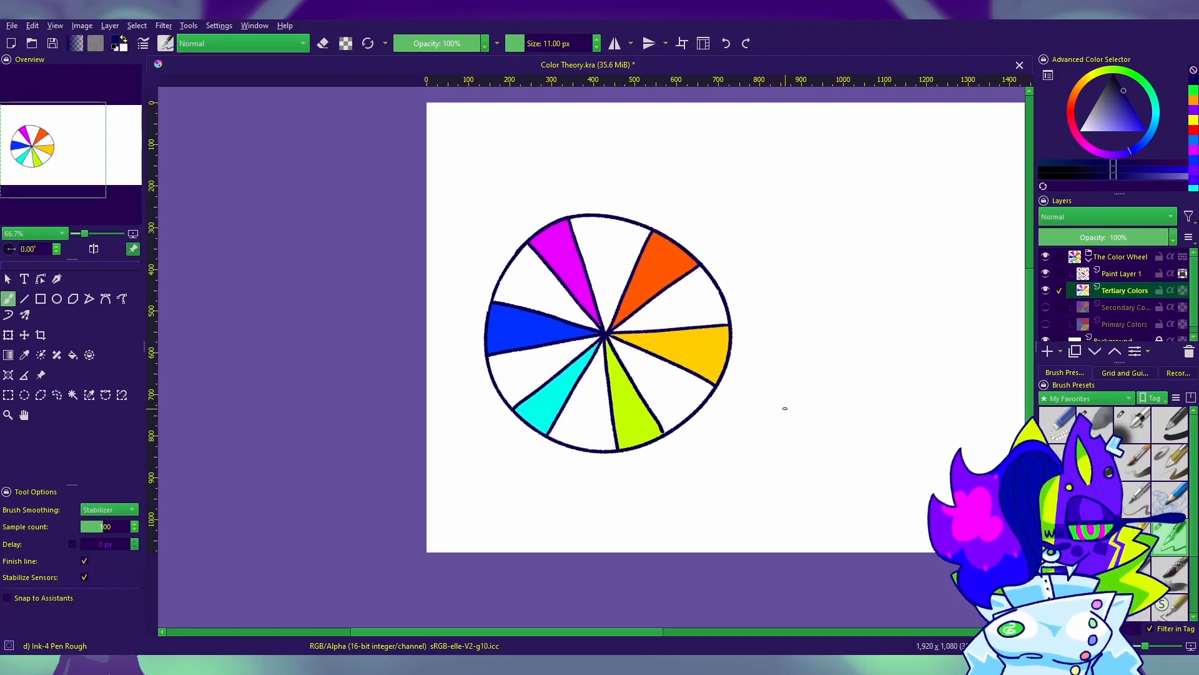
Step: Make the Secondary Colors and Primary Colors layers visible again to complete the wheel
{"action": "left_click", "coordinate": [1045, 306]}
{"action": "left_click", "coordinate": [1045, 323]}
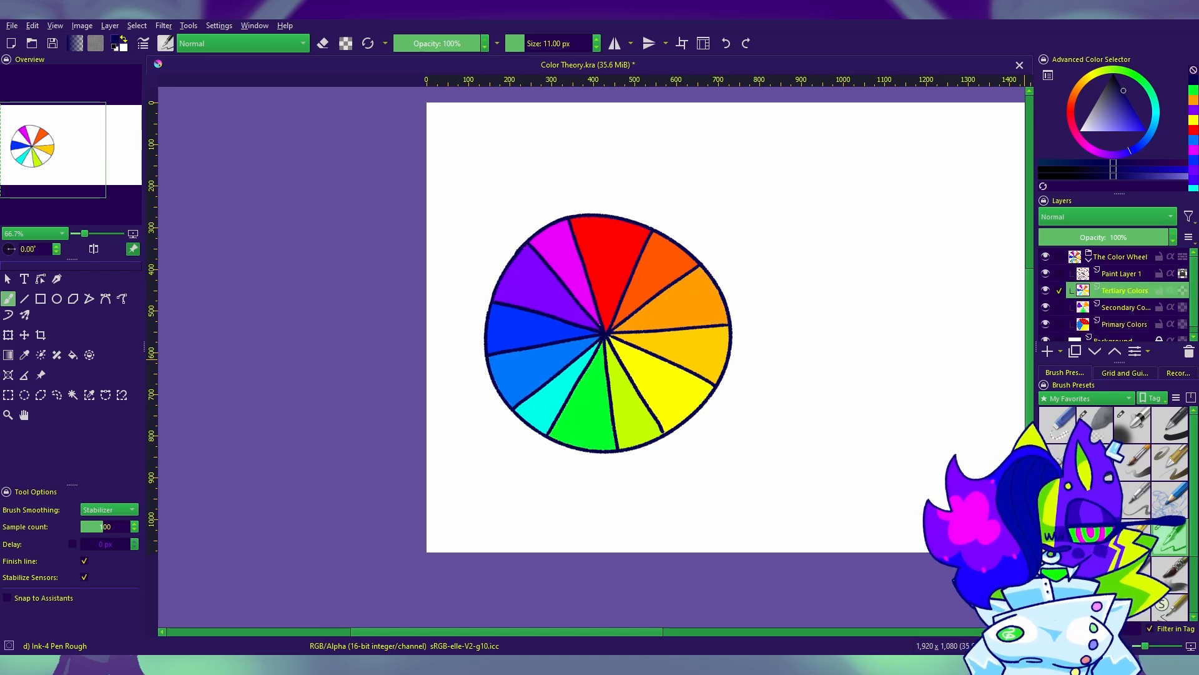
{"action": "left_click_drag", "start_coordinate": [892, 388], "coordinate": [754, 391]}
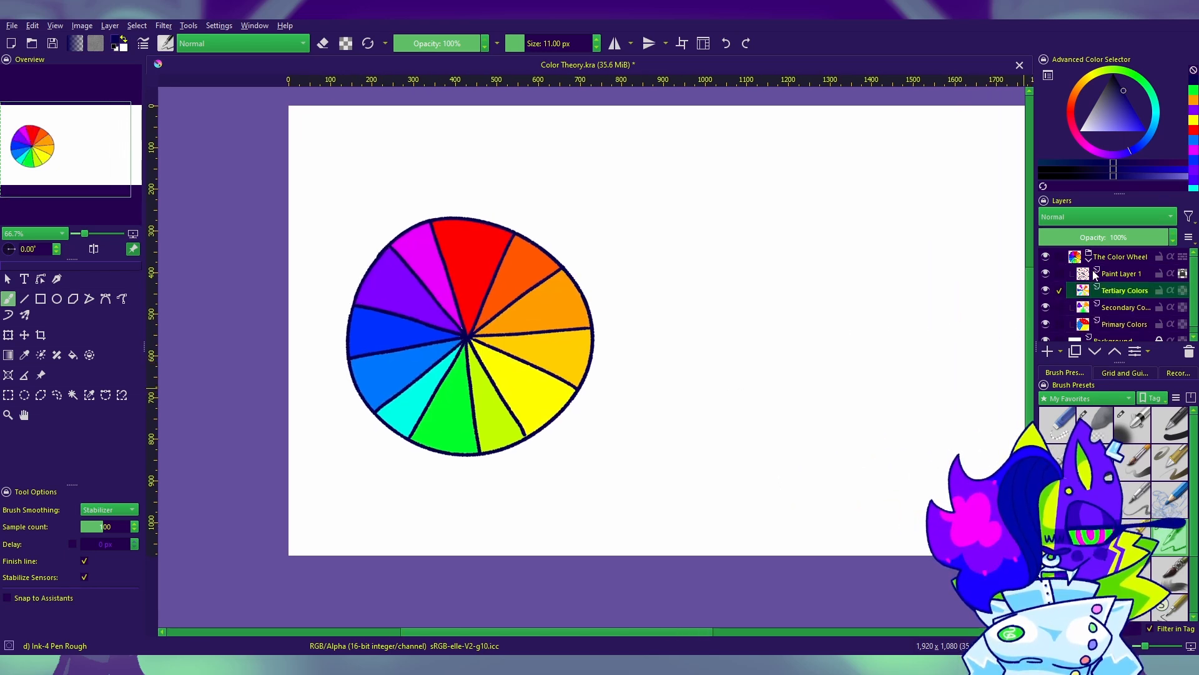
Step: Collapse The Color Wheel group and add a new paint layer above it
{"action": "left_click", "coordinate": [1089, 261]}
{"action": "left_click", "coordinate": [1103, 259]}
{"action": "left_click", "coordinate": [1048, 352]}
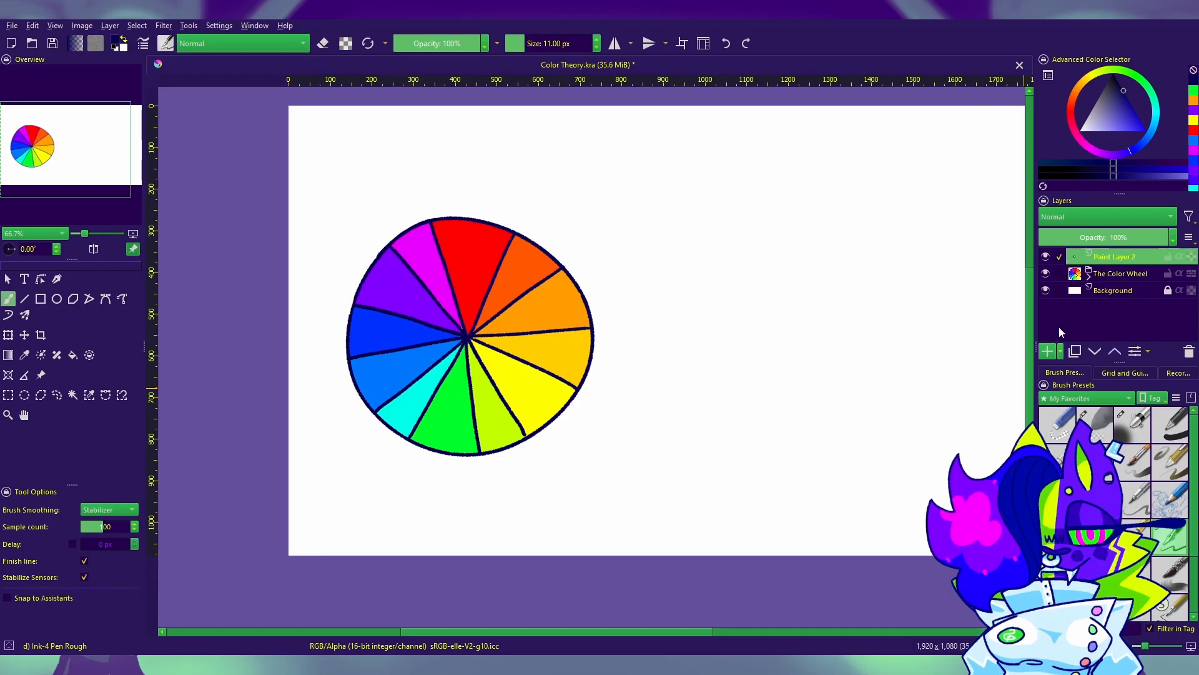
Step: Paint a cyan dot above and beside the wheel using cyan sampled from the wheel and the Basic-1 brush at 40 px
{"action": "left_click", "coordinate": [1193, 120]}
{"action": "left_click", "coordinate": [24, 355]}
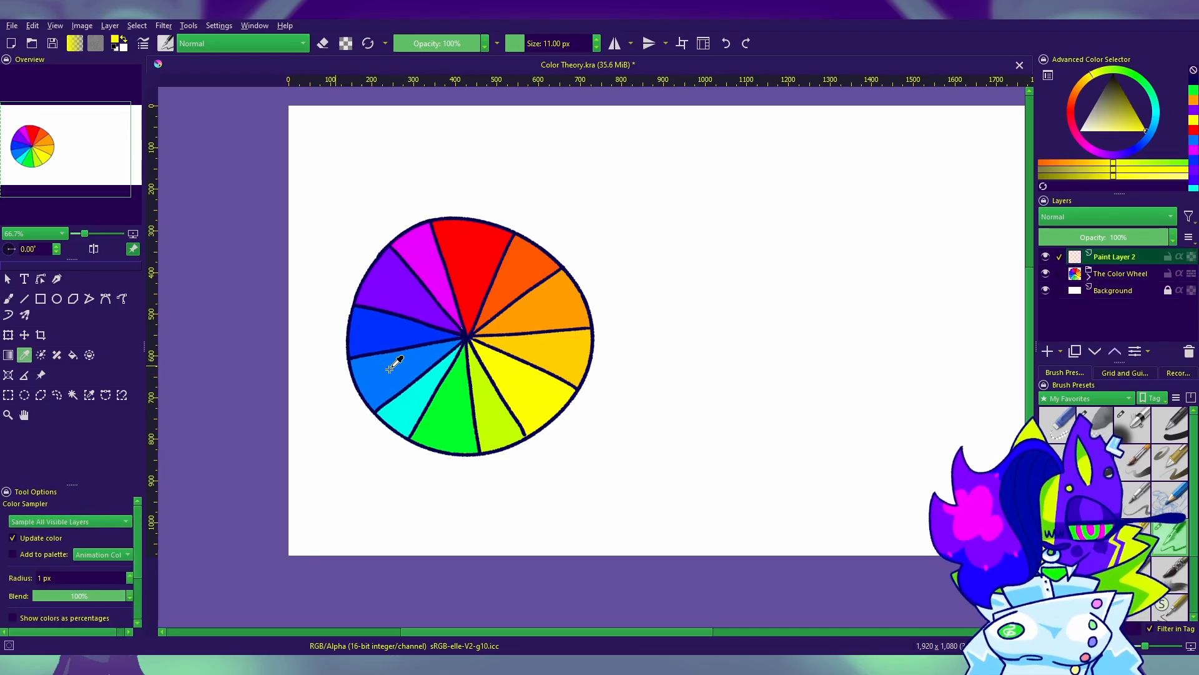
{"action": "left_click", "coordinate": [425, 388]}
{"action": "left_click", "coordinate": [8, 300]}
{"action": "left_click", "coordinate": [1183, 428]}
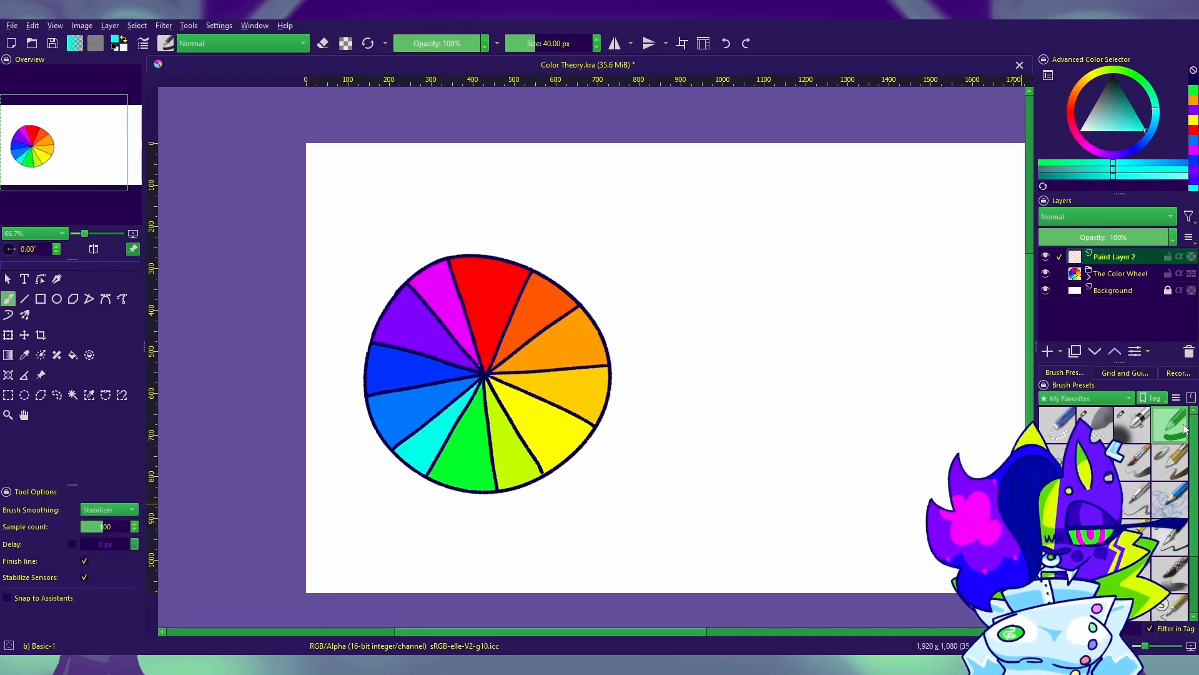
{"action": "mouse_move", "coordinate": [648, 227]}
{"action": "left_mouse_down"}
{"action": "mouse_move", "coordinate": [646, 215]}
{"action": "mouse_move", "coordinate": [659, 225]}
{"action": "left_mouse_up"}
Step: Paint a magenta dot and a yellow dot overlapping the cyan one, each on its own new layer
{"action": "left_click", "coordinate": [1048, 351]}
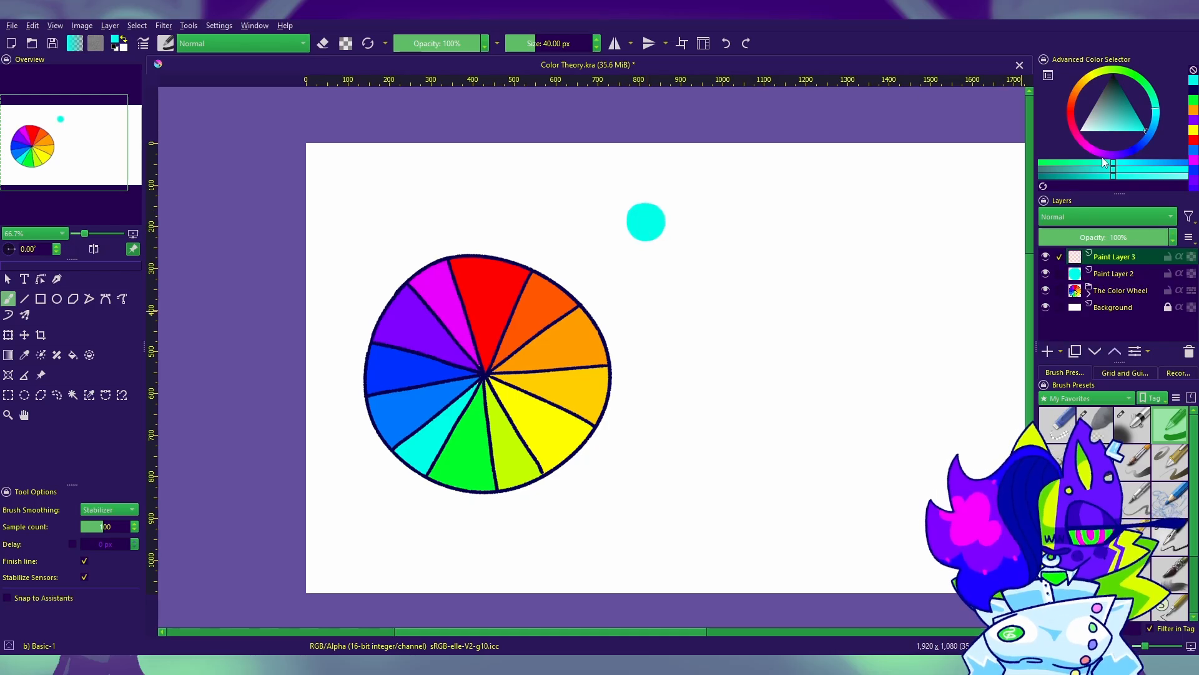
{"action": "left_click", "coordinate": [1194, 161]}
{"action": "mouse_move", "coordinate": [674, 235]}
{"action": "left_mouse_down"}
{"action": "mouse_move", "coordinate": [631, 239]}
{"action": "mouse_move", "coordinate": [643, 234]}
{"action": "left_mouse_up"}
{"action": "left_click", "coordinate": [1194, 140]}
{"action": "key", "text": "ctrl+z"}
{"action": "left_click", "coordinate": [1048, 351]}
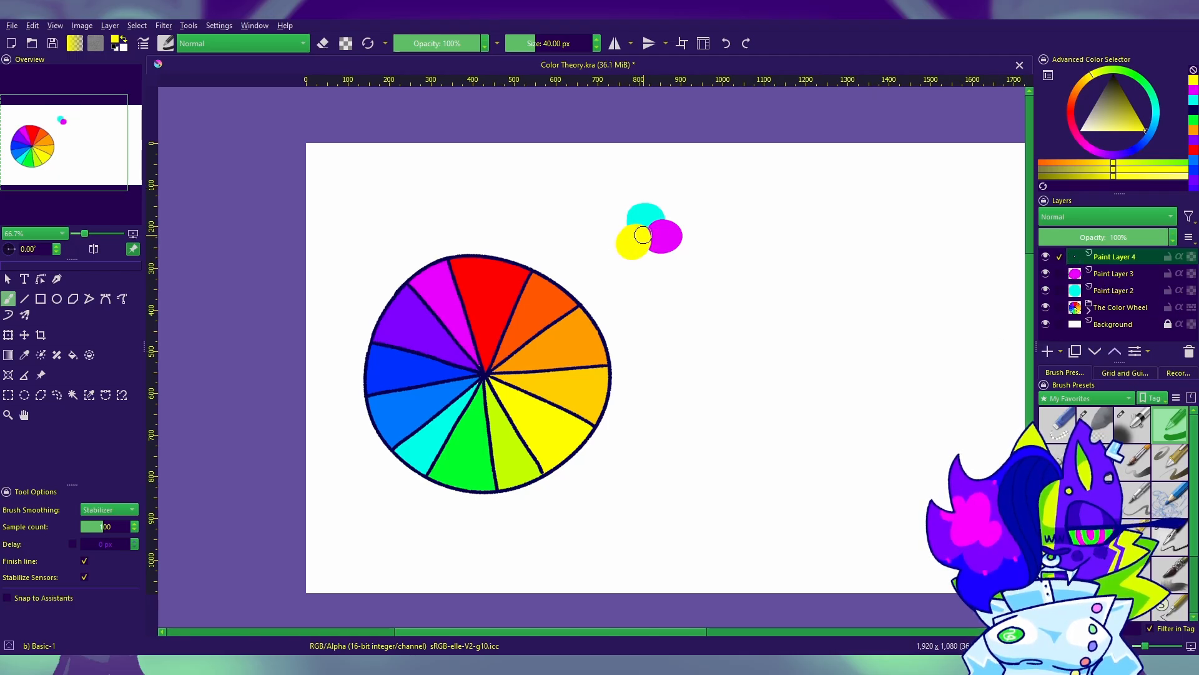
Step: Hide the Background layer and set the yellow and magenta dots' layers to Screen blending
{"action": "left_click", "coordinate": [1083, 218]}
{"action": "left_click", "coordinate": [1064, 238]}
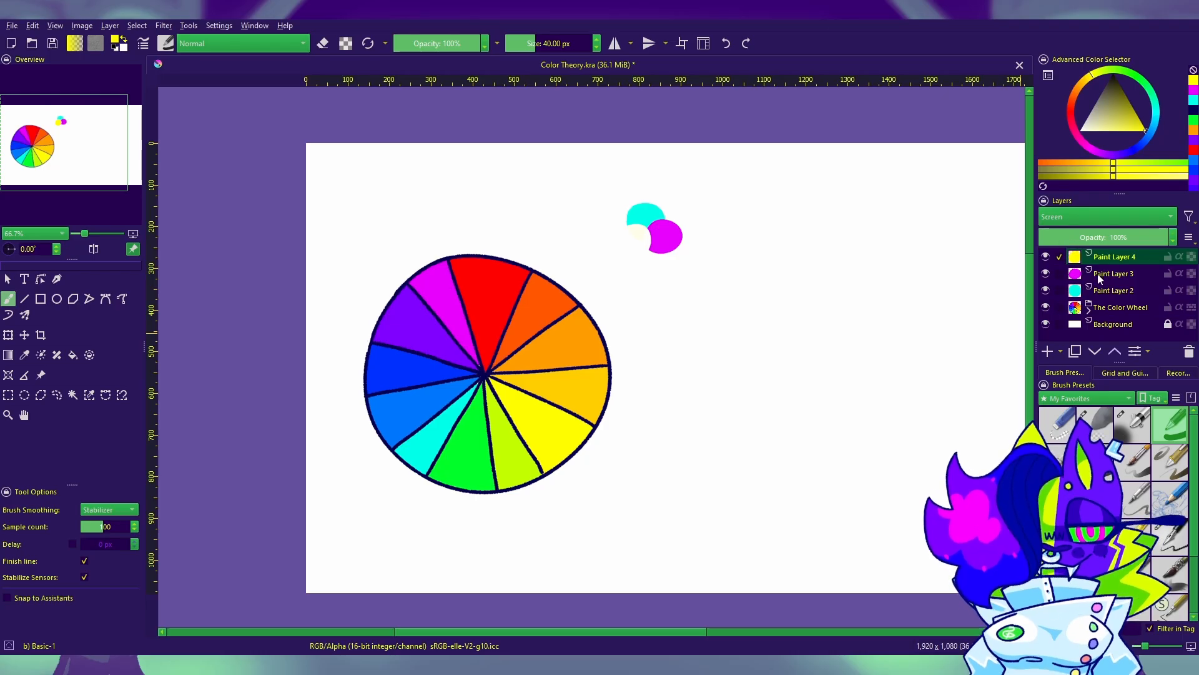
{"action": "left_click", "coordinate": [1045, 323]}
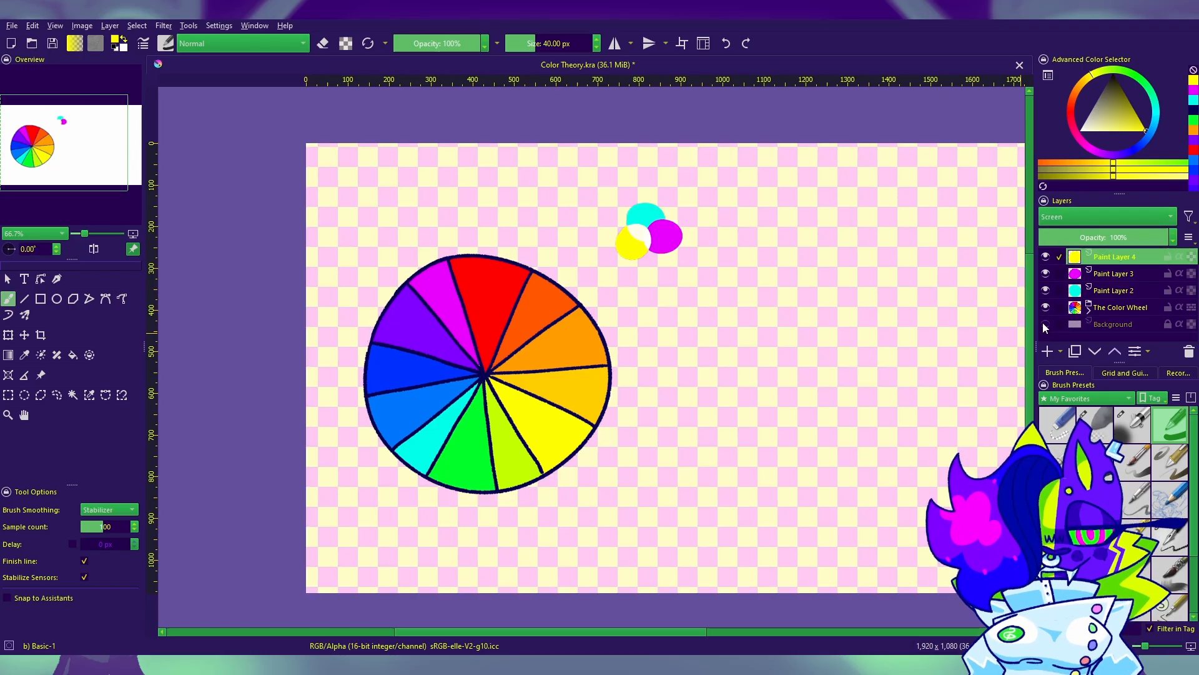
{"action": "left_click", "coordinate": [1104, 275]}
{"action": "left_click", "coordinate": [1083, 216]}
{"action": "left_click", "coordinate": [1068, 234]}
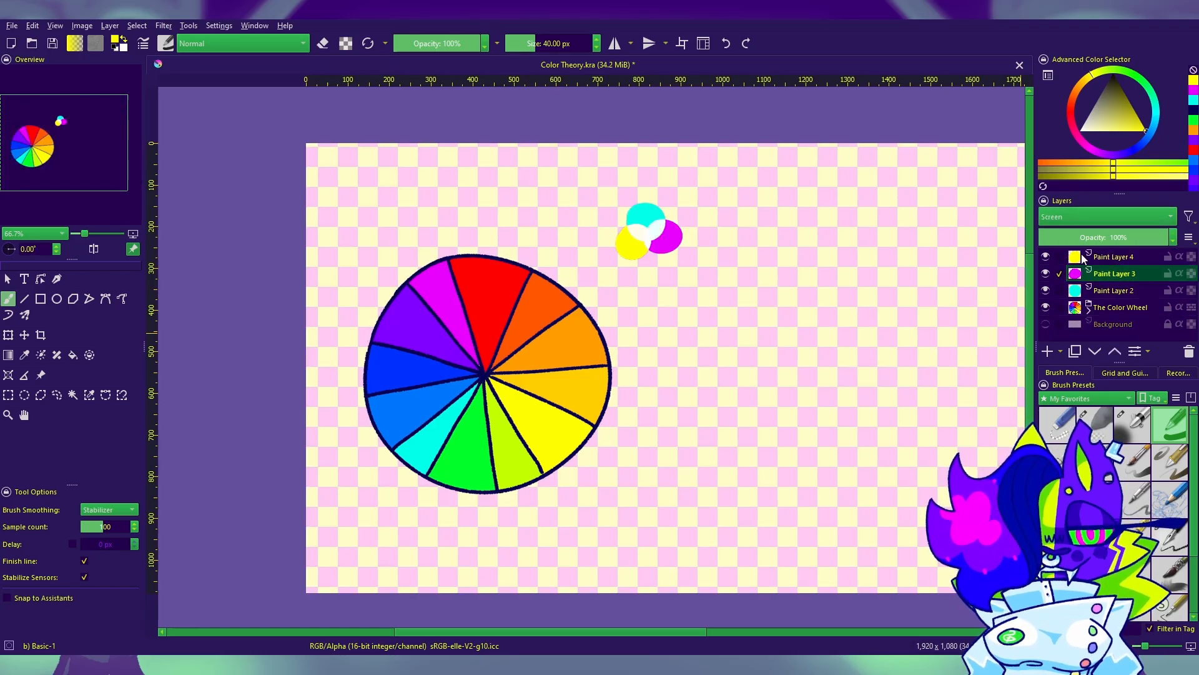
Step: Set the cyan, magenta and yellow dots' layers to Multiply blending, undoing any stray brush mark
{"action": "left_click", "coordinate": [1108, 291]}
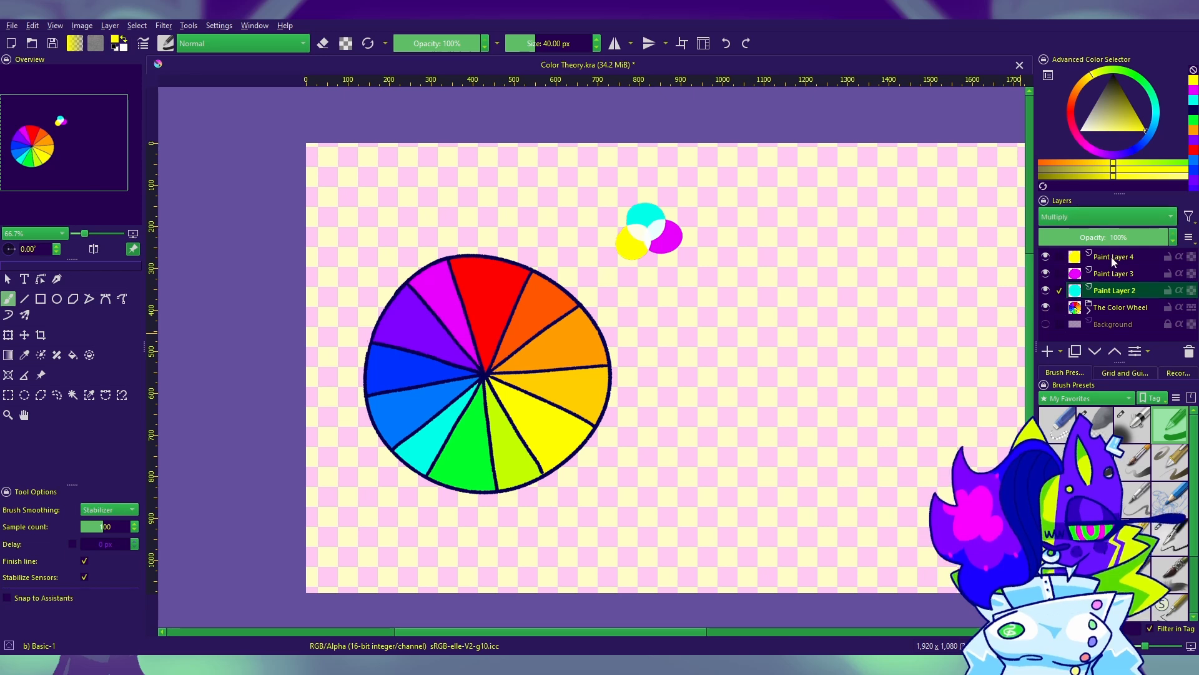
{"action": "left_click", "coordinate": [1112, 274]}
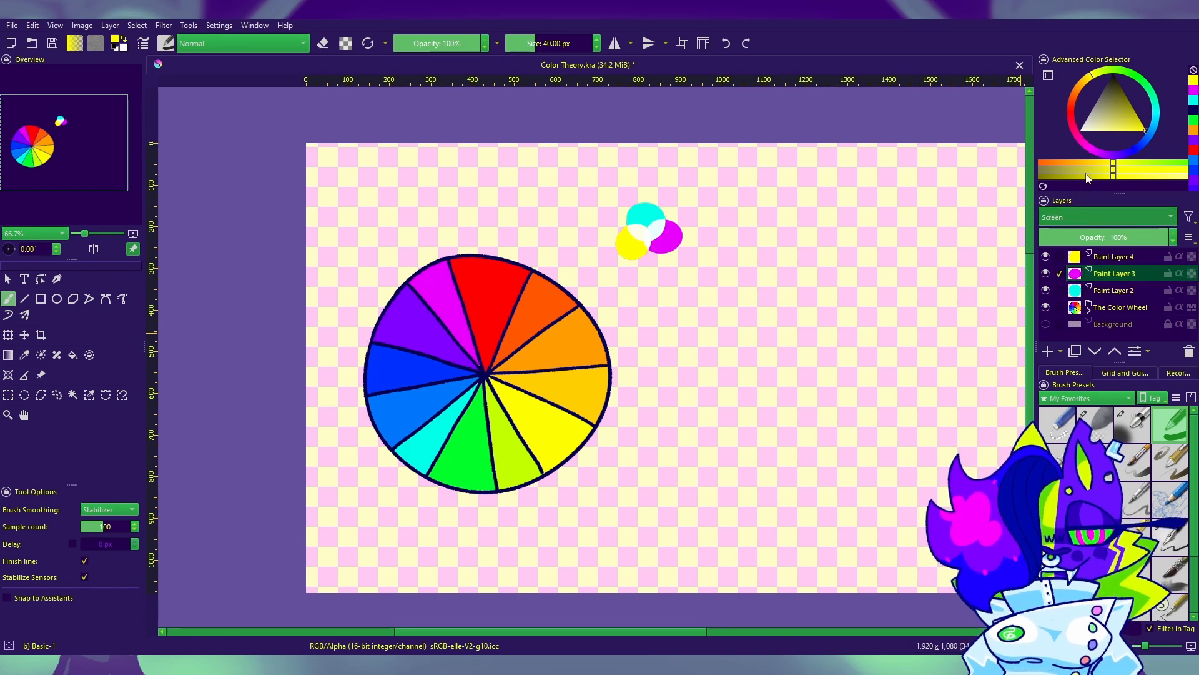
{"action": "scroll", "coordinate": [1090, 217], "scroll_direction": "up", "scroll_amount": 1}
{"action": "left_click", "coordinate": [1094, 260]}
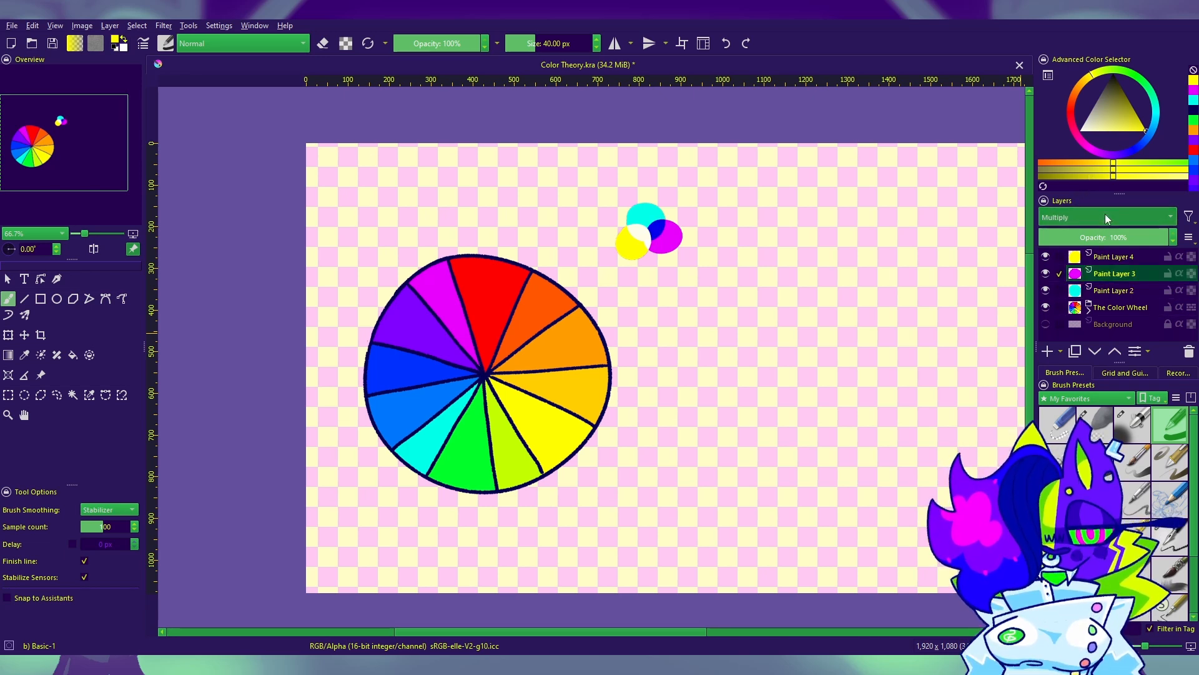
{"action": "left_click", "coordinate": [1008, 280]}
{"action": "left_click_drag", "start_coordinate": [953, 313], "coordinate": [896, 328]}
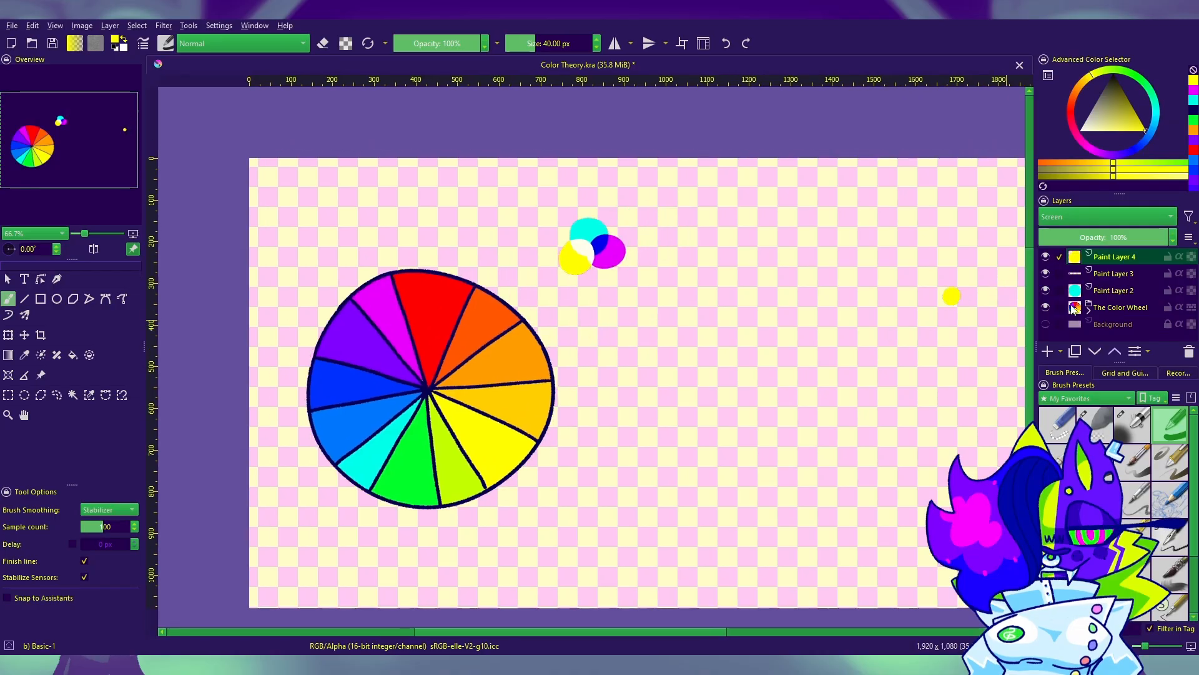
{"action": "key", "text": "ctrl+z"}
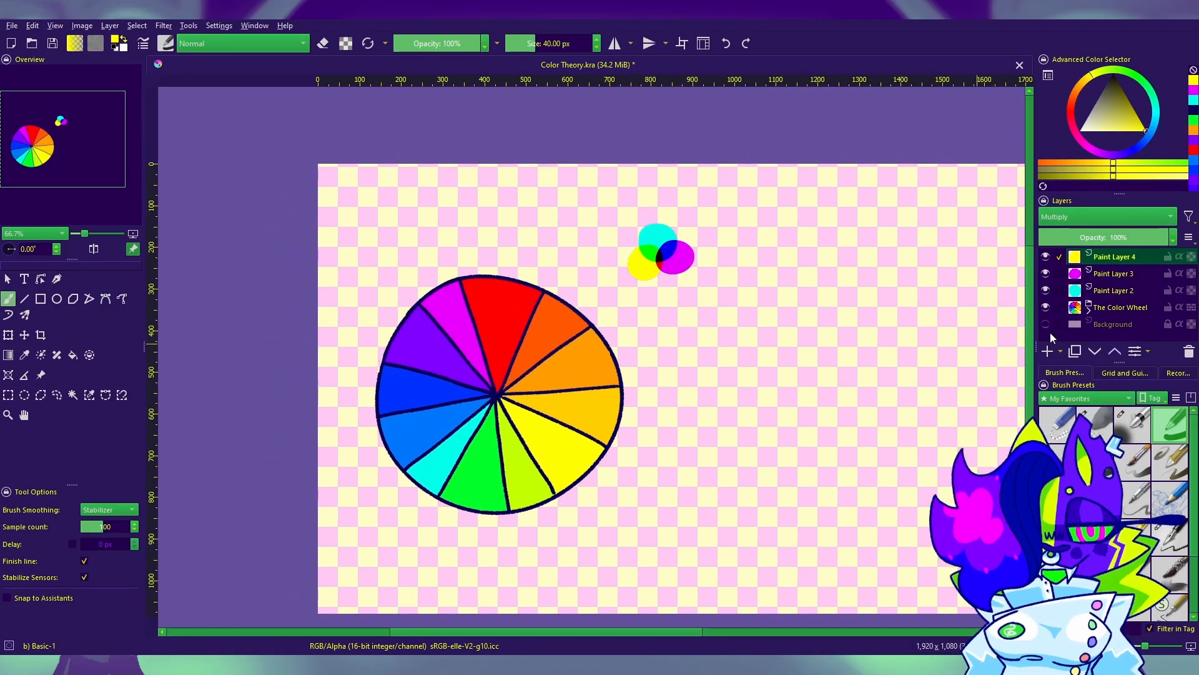
Step: Move the magenta dot slightly toward the yellow one so that all three dots overlap
{"action": "left_click", "coordinate": [1114, 273]}
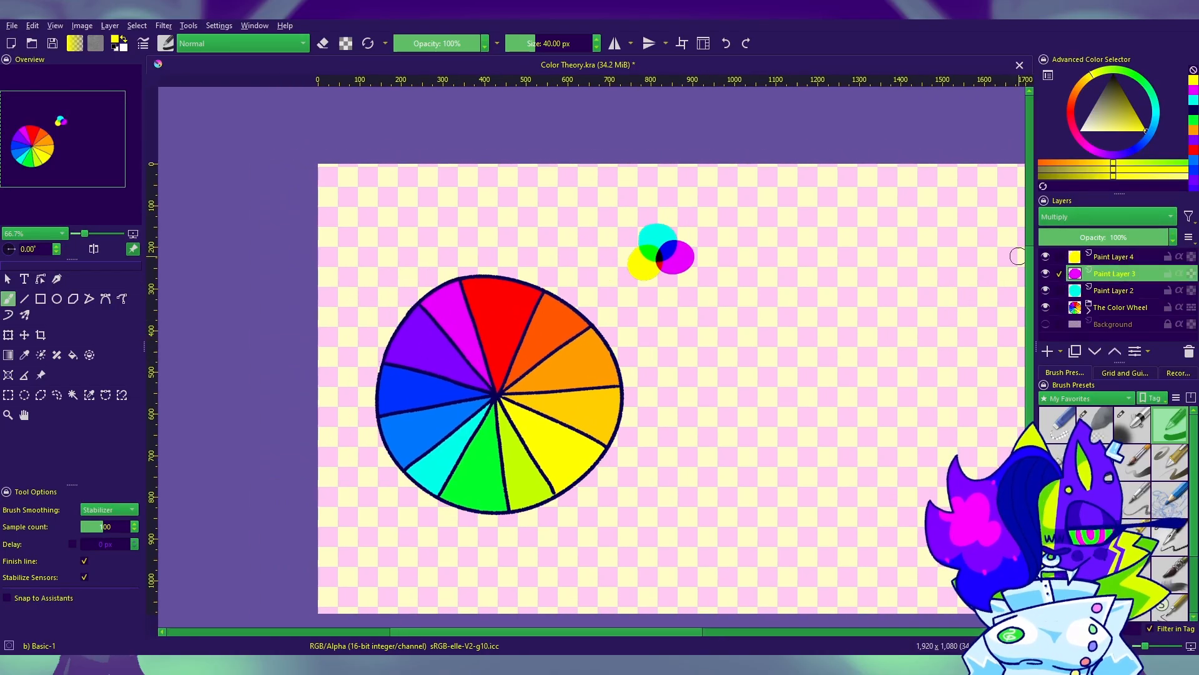
{"action": "left_click", "coordinate": [25, 335]}
{"action": "left_click_drag", "start_coordinate": [677, 257], "coordinate": [665, 261]}
{"action": "left_click_drag", "start_coordinate": [732, 355], "coordinate": [736, 355]}
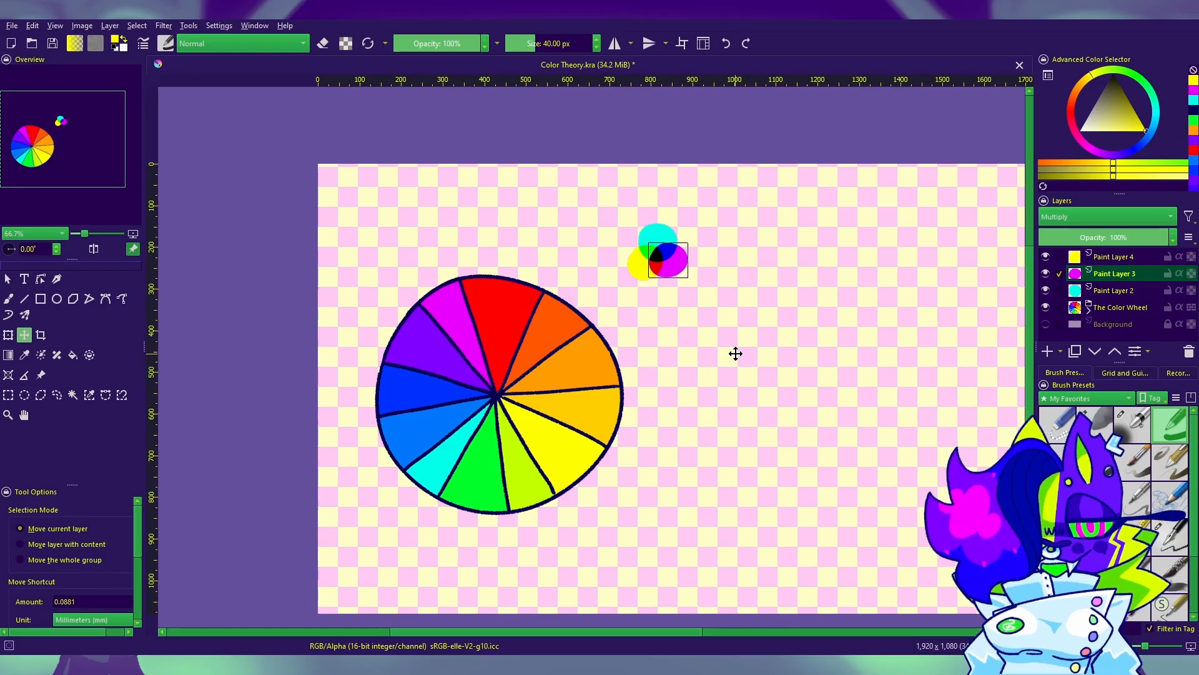
{"action": "left_click", "coordinate": [8, 298]}
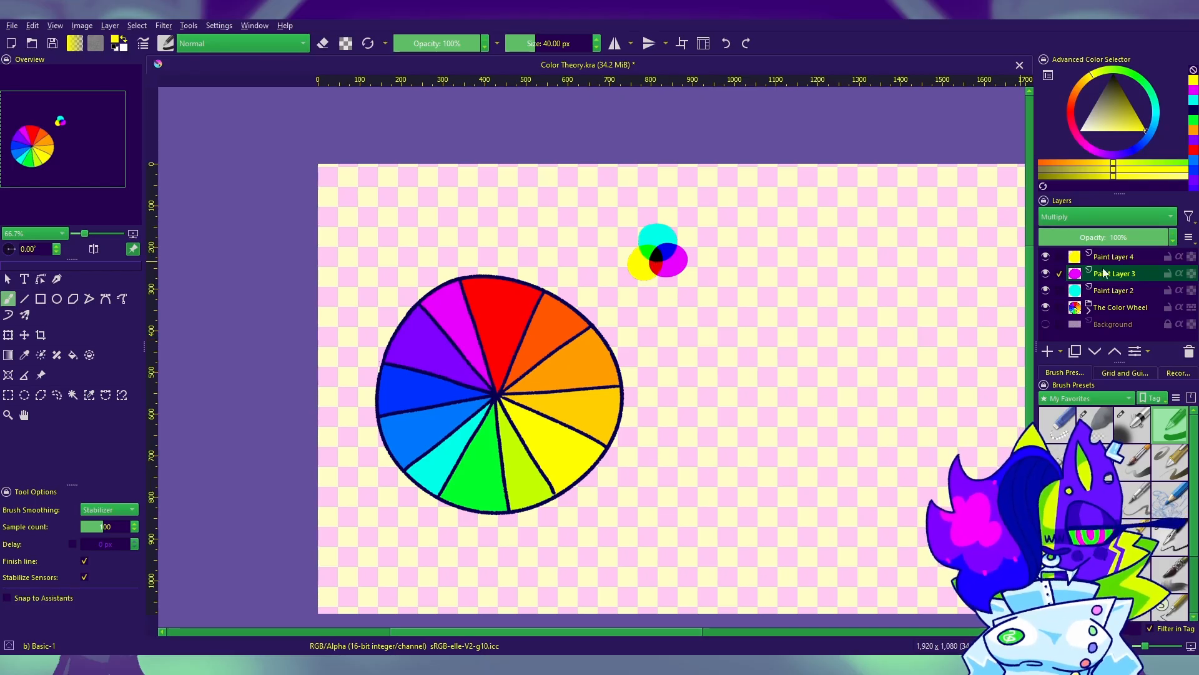
Step: Paint a green dot on a new layer beside the cyan, magenta and yellow cluster
{"action": "left_click", "coordinate": [1048, 351]}
{"action": "left_click", "coordinate": [1194, 120]}
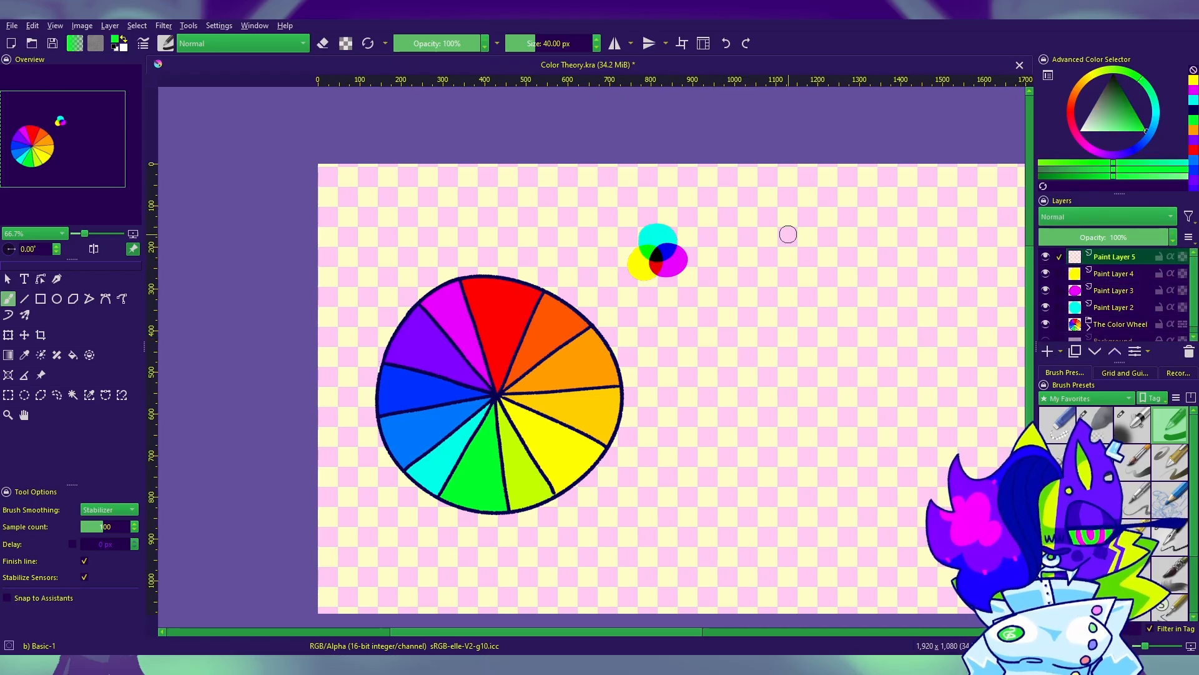
{"action": "left_click", "coordinate": [746, 236]}
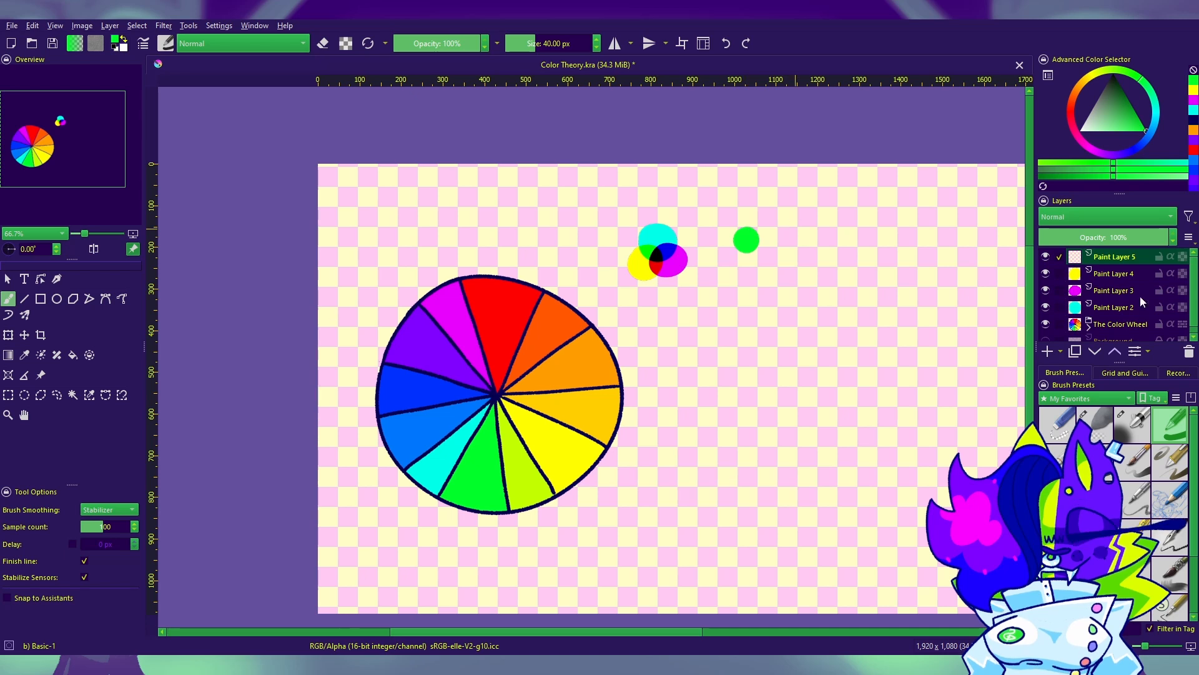
Step: Add another layer and paint a red dot and a blue dot on it, both overlapping the green one
{"action": "left_click", "coordinate": [1048, 351]}
{"action": "left_click", "coordinate": [1193, 150]}
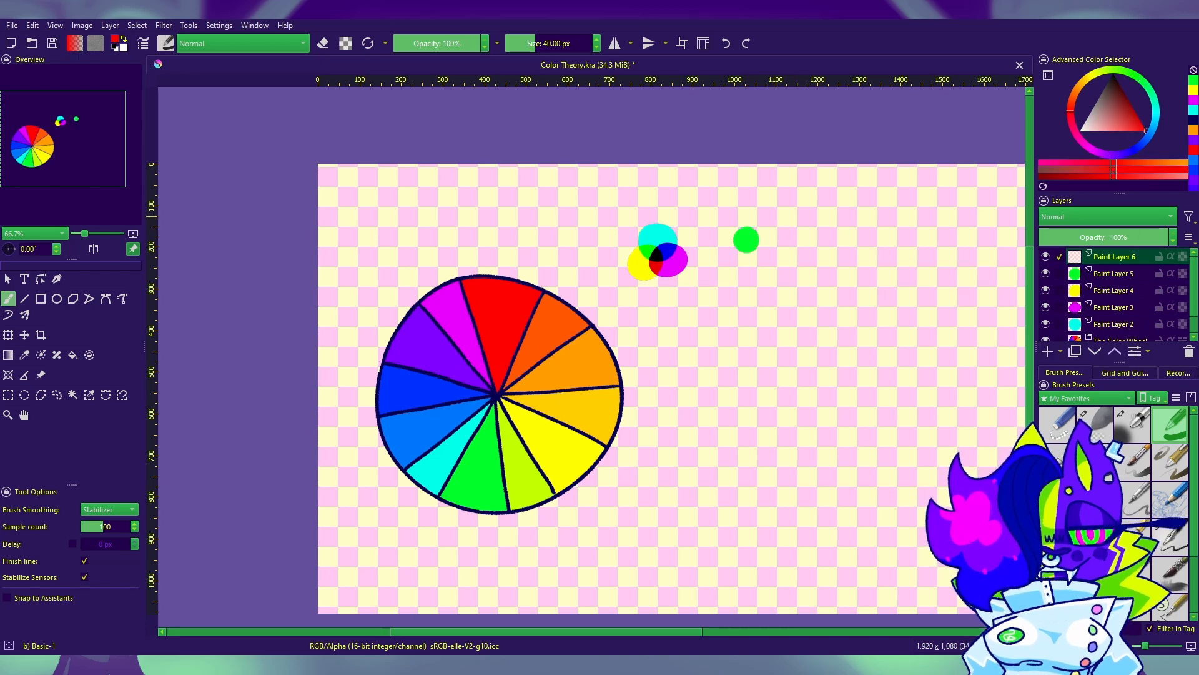
{"action": "left_click", "coordinate": [737, 248]}
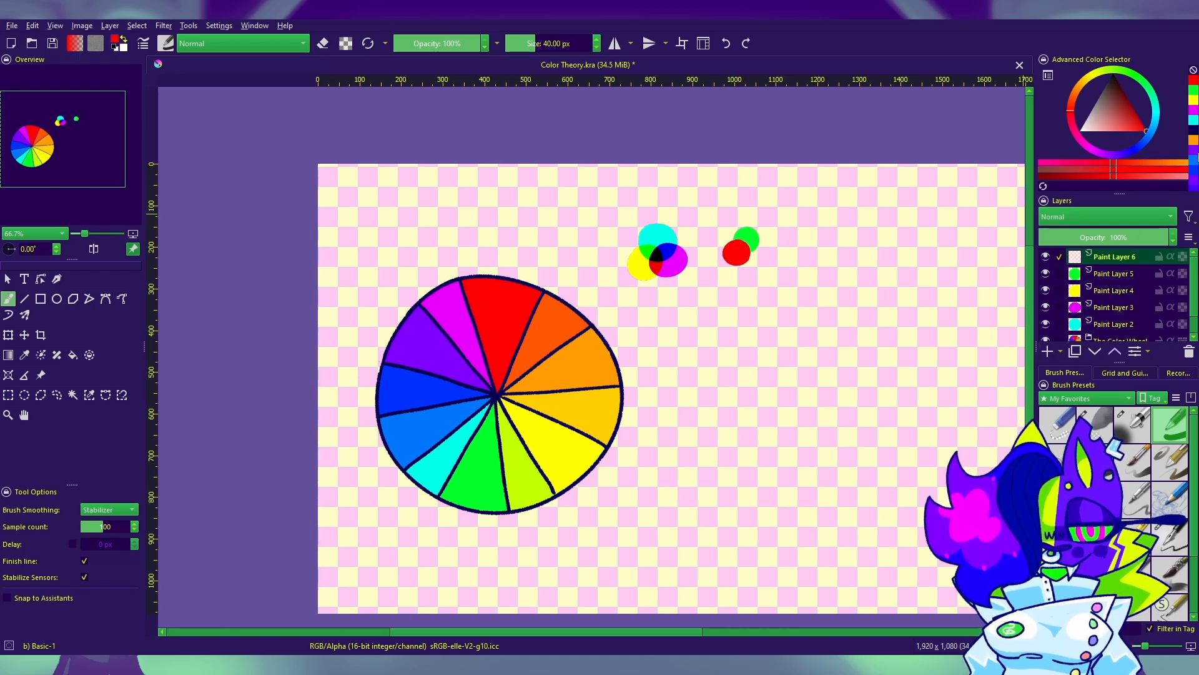
{"action": "left_click", "coordinate": [1193, 165]}
{"action": "left_click", "coordinate": [753, 255]}
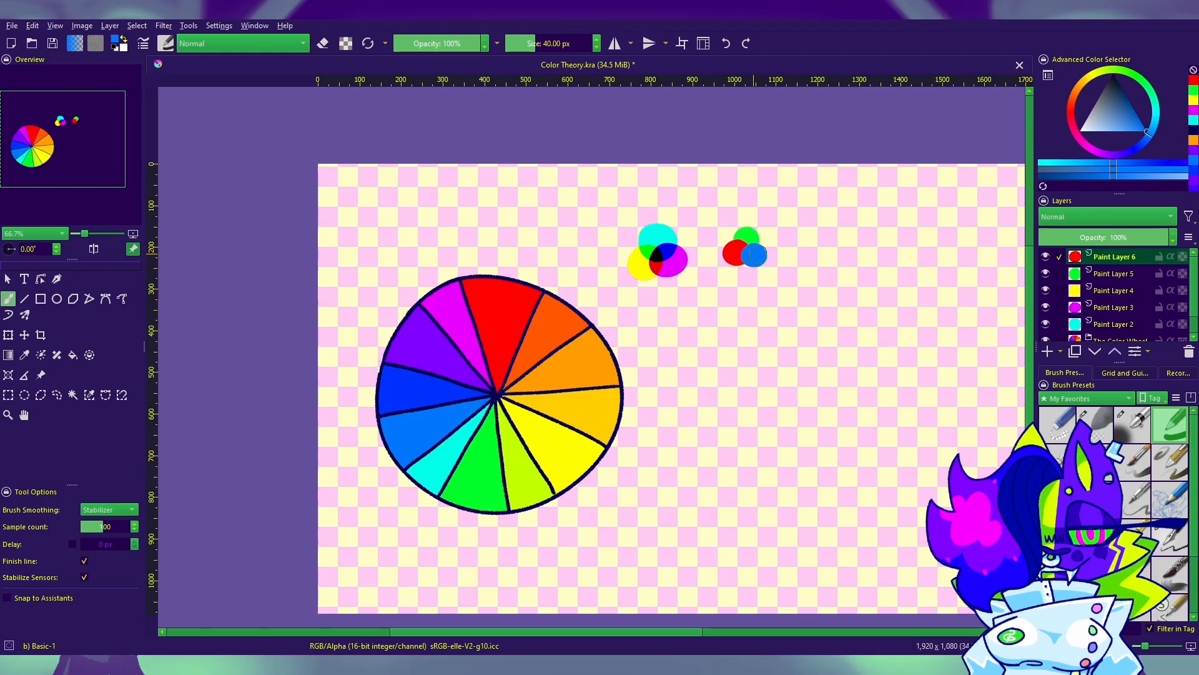
{"action": "left_click", "coordinate": [753, 256]}
Step: Try Multiply and Screen blending on the layer that holds both the red and blue dots
{"action": "left_click", "coordinate": [1097, 217]}
{"action": "left_click", "coordinate": [1099, 222]}
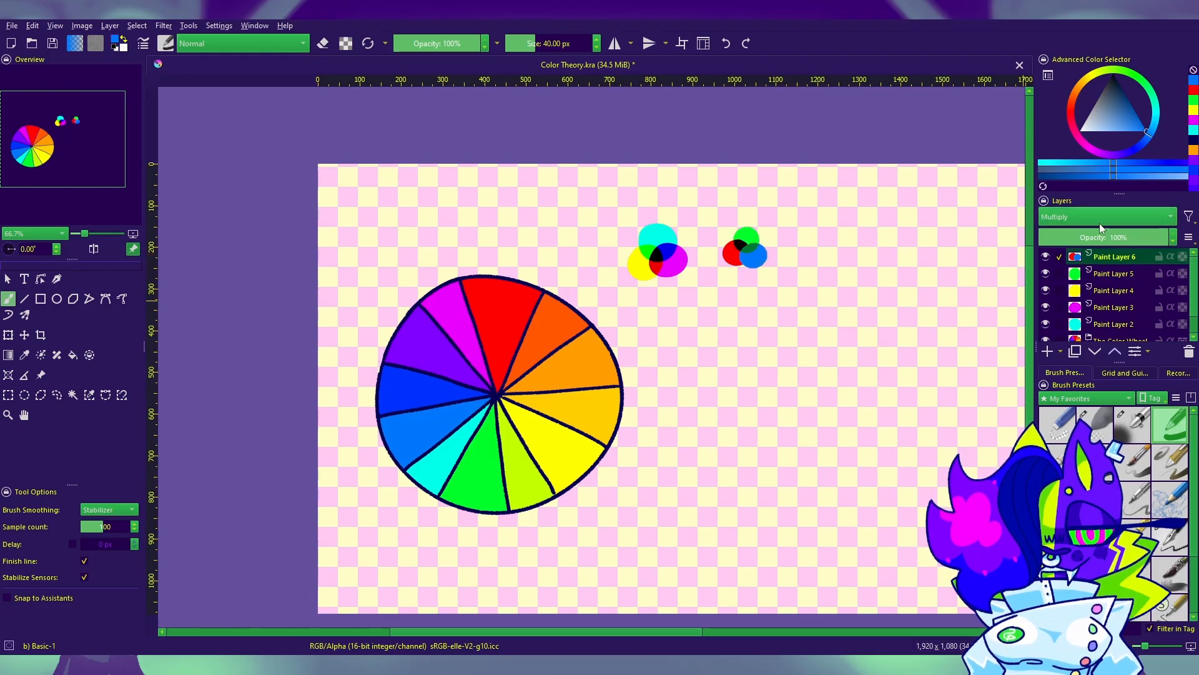
{"action": "left_click", "coordinate": [1088, 212]}
{"action": "left_click", "coordinate": [1080, 251]}
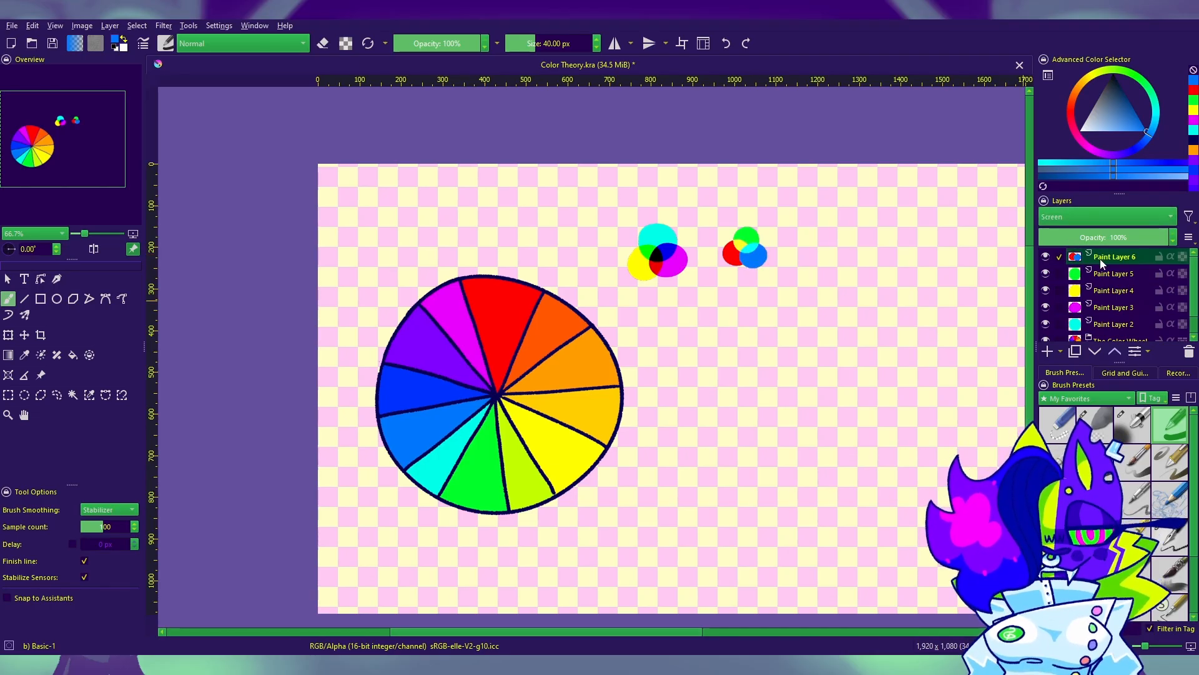
{"action": "left_click", "coordinate": [1111, 273]}
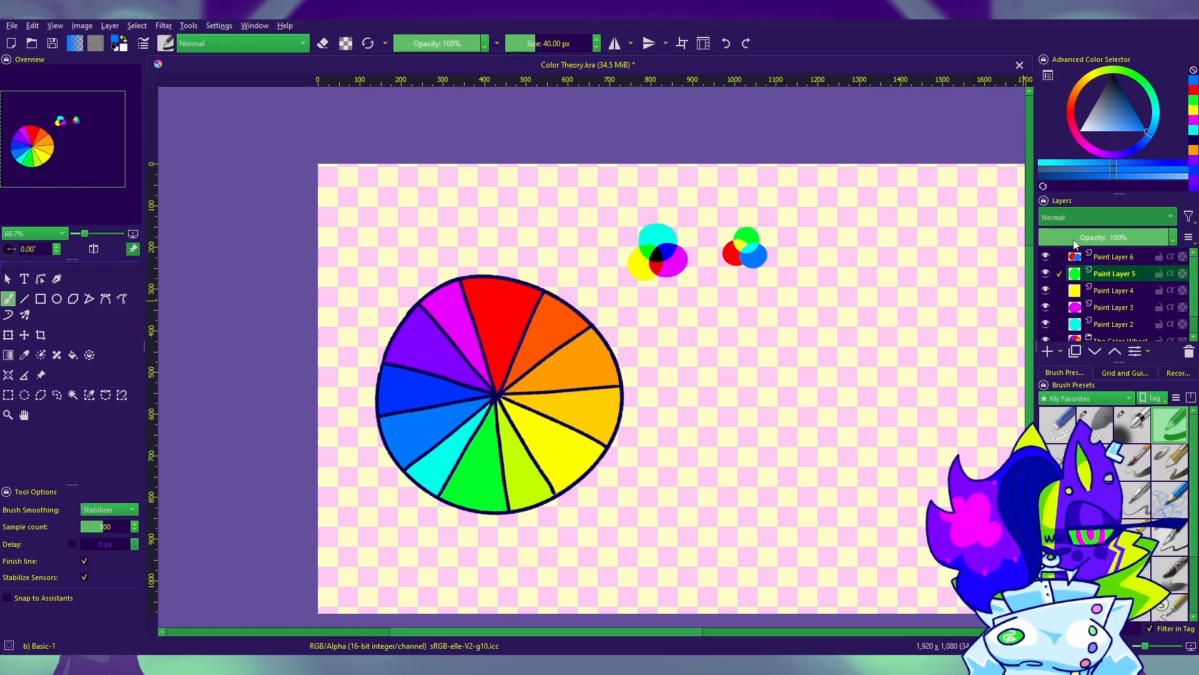
{"action": "left_click", "coordinate": [1073, 242]}
Step: Undo the blending changes and the blue dot, and repaint the blue dot on a new layer overlapping the red and green ones
{"action": "left_click", "coordinate": [1110, 257]}
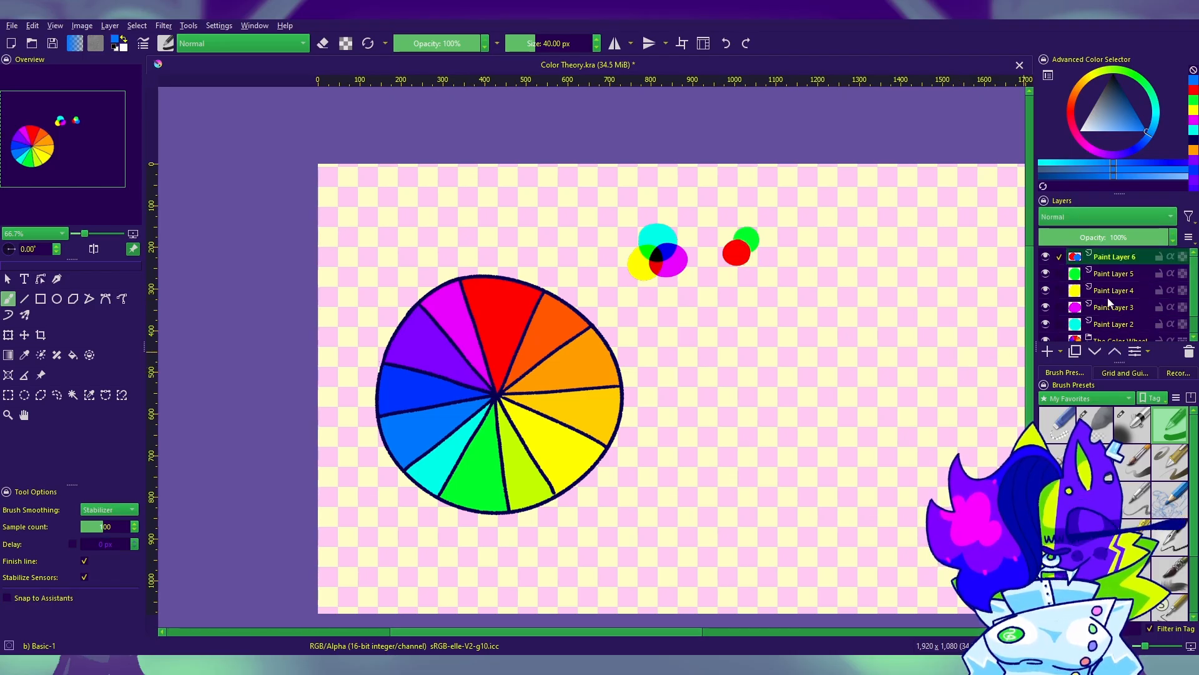
{"action": "left_click", "coordinate": [1049, 352]}
{"action": "left_click", "coordinate": [753, 250]}
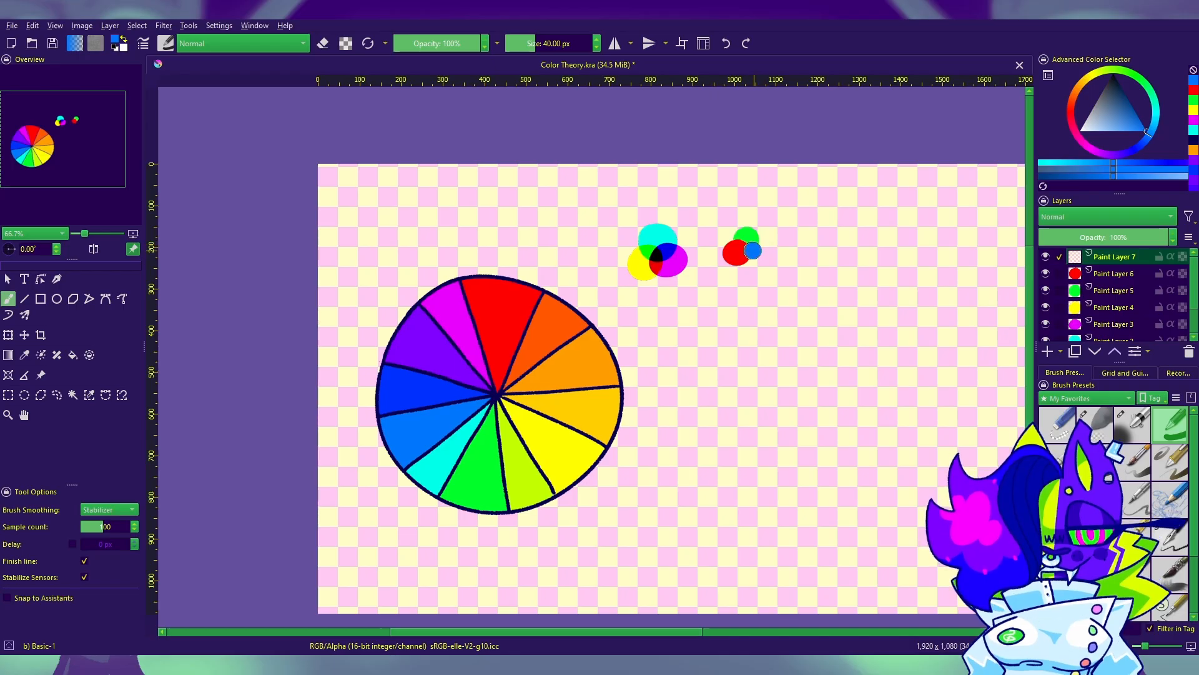
Step: Set the blue dot's layer and the red dot's layer to Screen blending
{"action": "left_click", "coordinate": [1073, 219]}
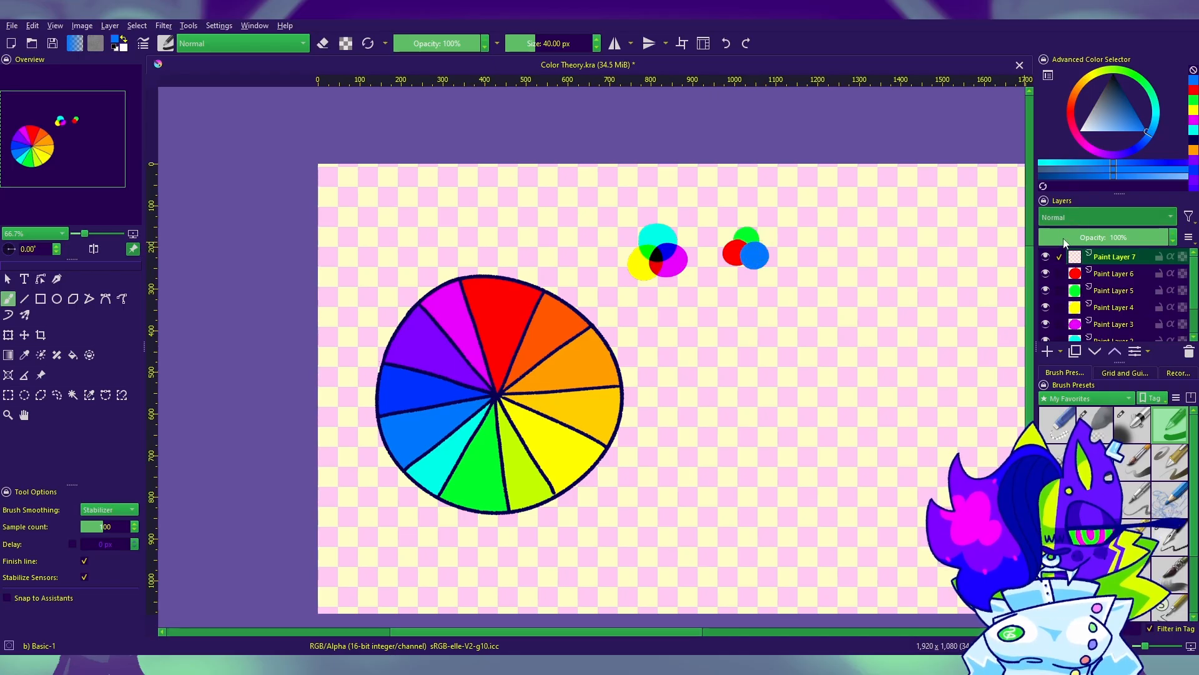
{"action": "left_click", "coordinate": [1158, 284]}
{"action": "left_click", "coordinate": [1113, 275]}
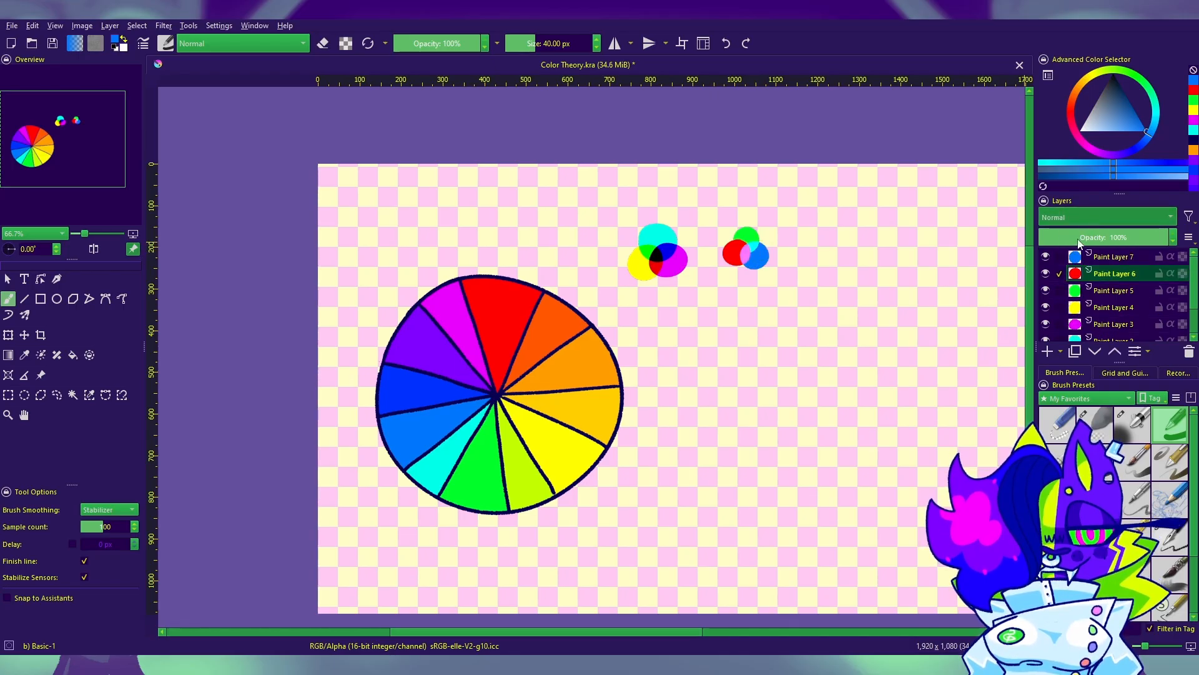
{"action": "left_click", "coordinate": [1118, 291]}
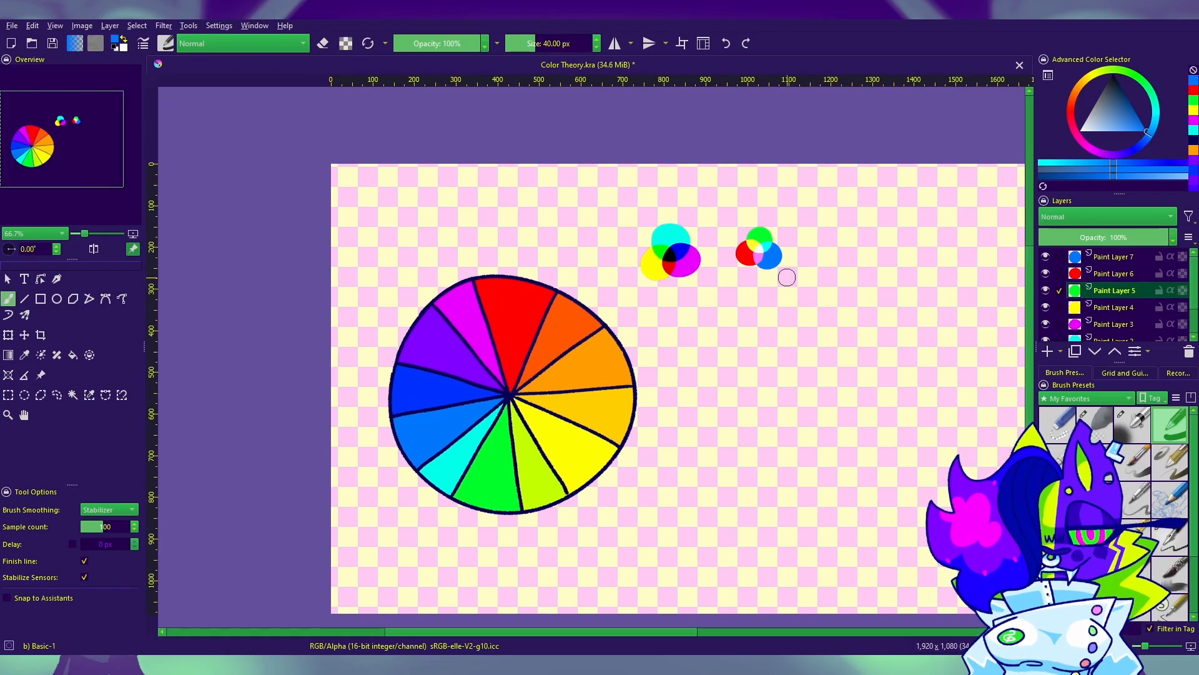
Step: Merge all the dot layers into one and move both dot clusters above the color wheel
{"action": "left_click", "coordinate": [25, 336]}
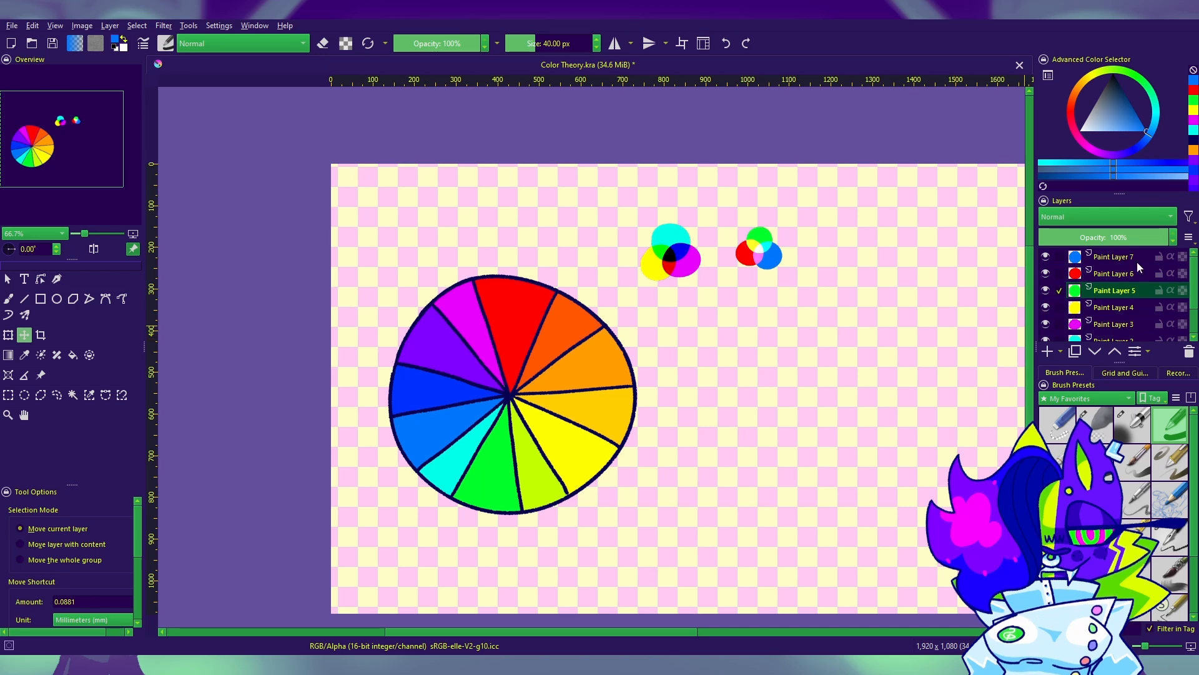
{"action": "left_click", "coordinate": [1134, 258]}
{"action": "scroll", "coordinate": [1124, 293], "scroll_direction": "down", "scroll_amount": 2}
{"action": "left_click", "coordinate": [1123, 303], "text": "shift"}
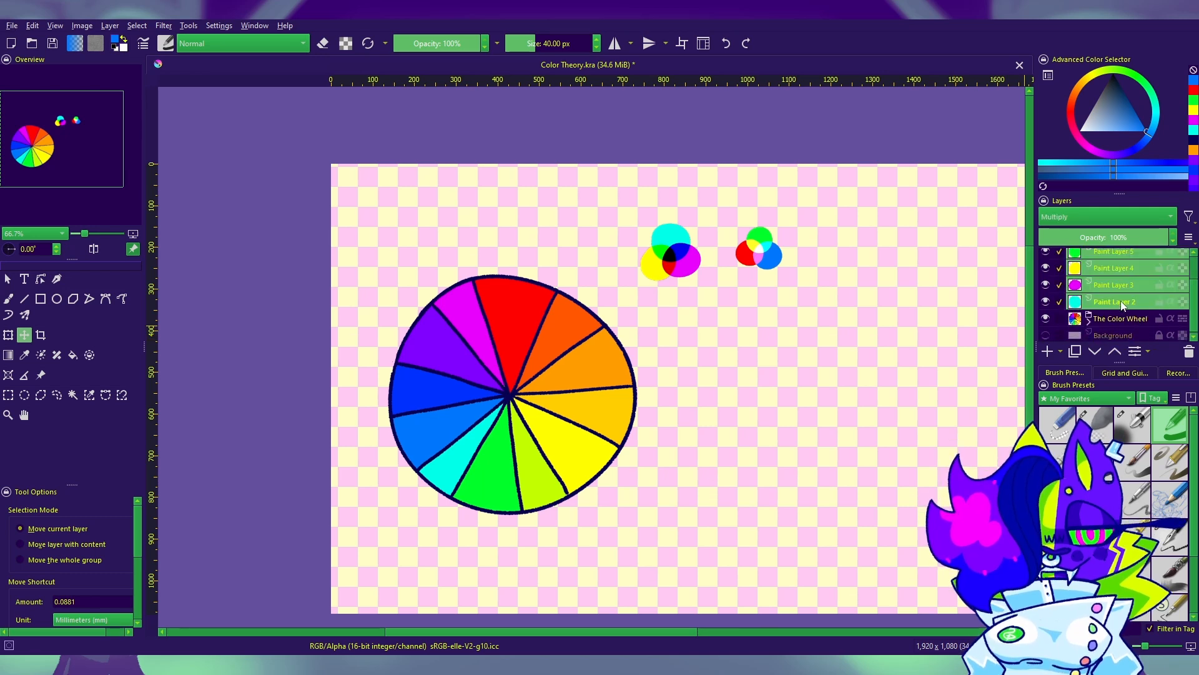
{"action": "key", "text": "ctrl+e"}
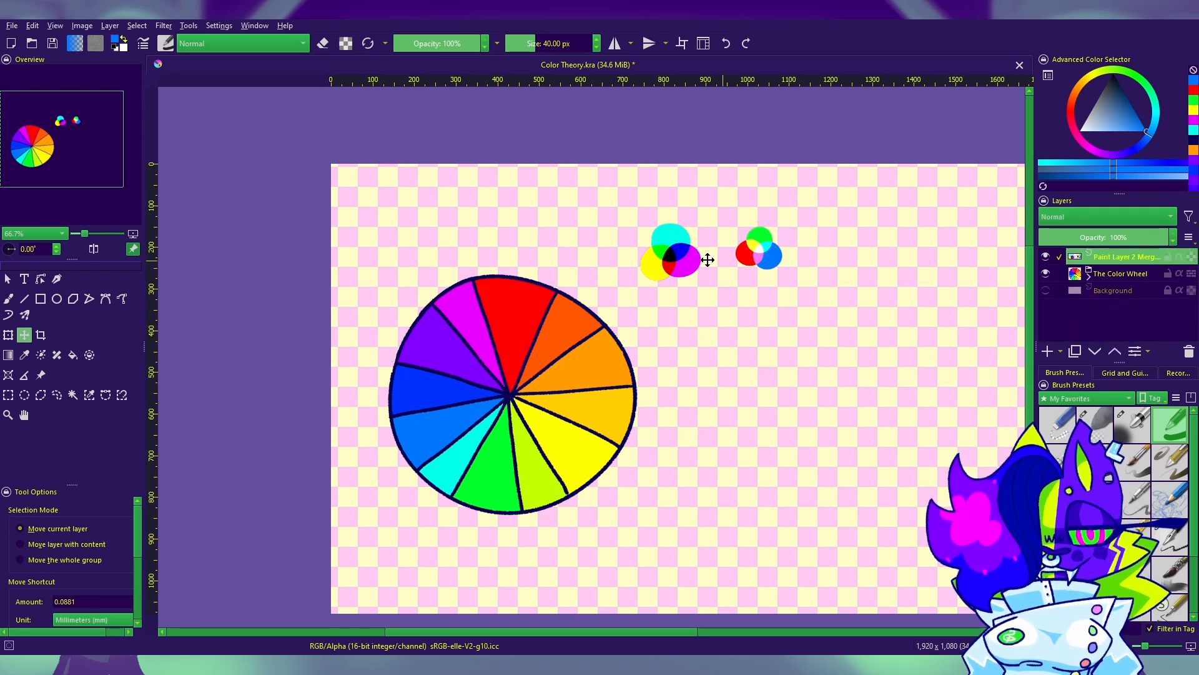
{"action": "left_click_drag", "start_coordinate": [708, 260], "coordinate": [519, 260]}
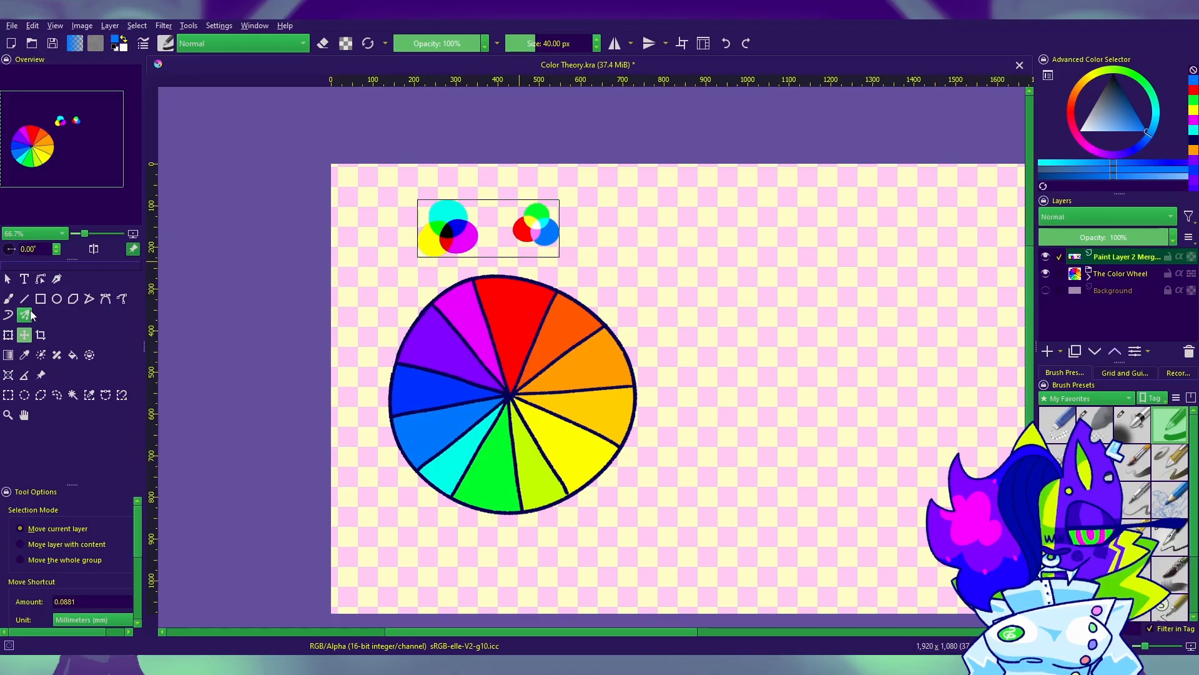
Step: Move the merged dot clusters below the color wheel, near the canvas's lower-left corner
{"action": "left_click", "coordinate": [10, 299]}
{"action": "left_click_drag", "start_coordinate": [712, 445], "coordinate": [777, 389]}
{"action": "left_click_drag", "start_coordinate": [575, 345], "coordinate": [583, 449]}
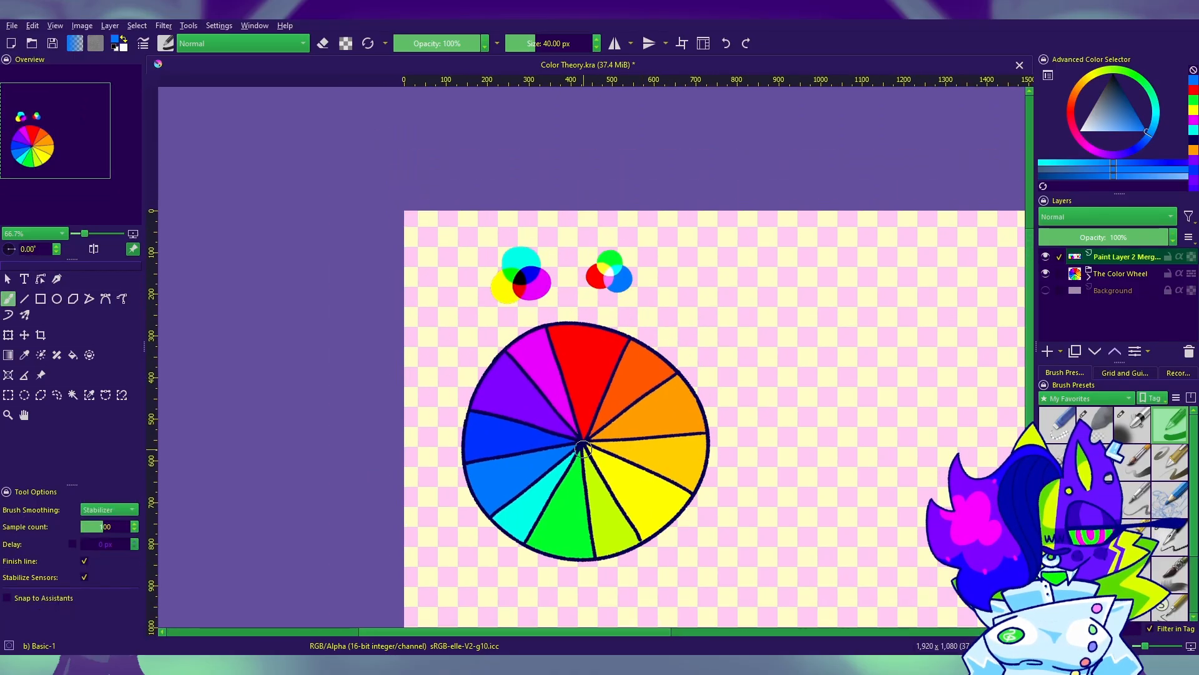
{"action": "left_click", "coordinate": [24, 334]}
{"action": "left_click_drag", "start_coordinate": [624, 392], "coordinate": [613, 309]}
{"action": "mouse_move", "coordinate": [604, 184]}
{"action": "left_mouse_down"}
{"action": "mouse_move", "coordinate": [575, 245]}
{"action": "mouse_move", "coordinate": [541, 548]}
{"action": "mouse_move", "coordinate": [541, 528]}
{"action": "left_mouse_up"}
{"action": "left_click", "coordinate": [9, 300]}
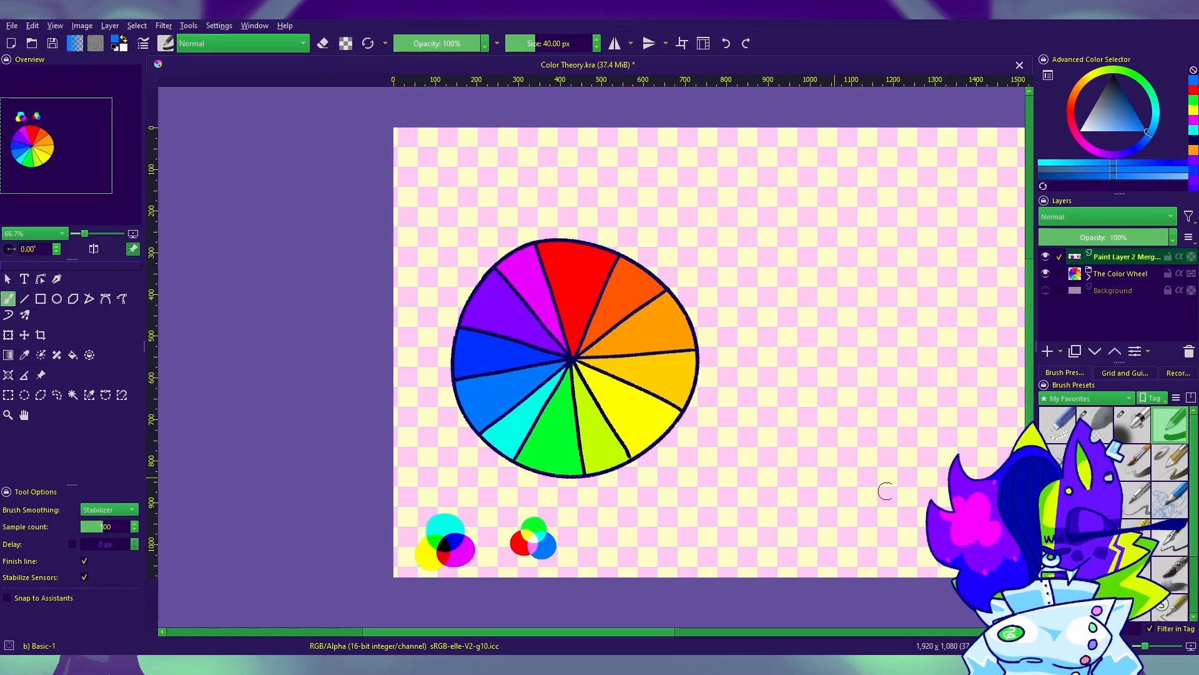
{"action": "scroll", "coordinate": [885, 490], "scroll_direction": "right", "scroll_amount": 2}
Step: Add a new paint layer directly above the color wheel layer
{"action": "left_click", "coordinate": [1108, 277]}
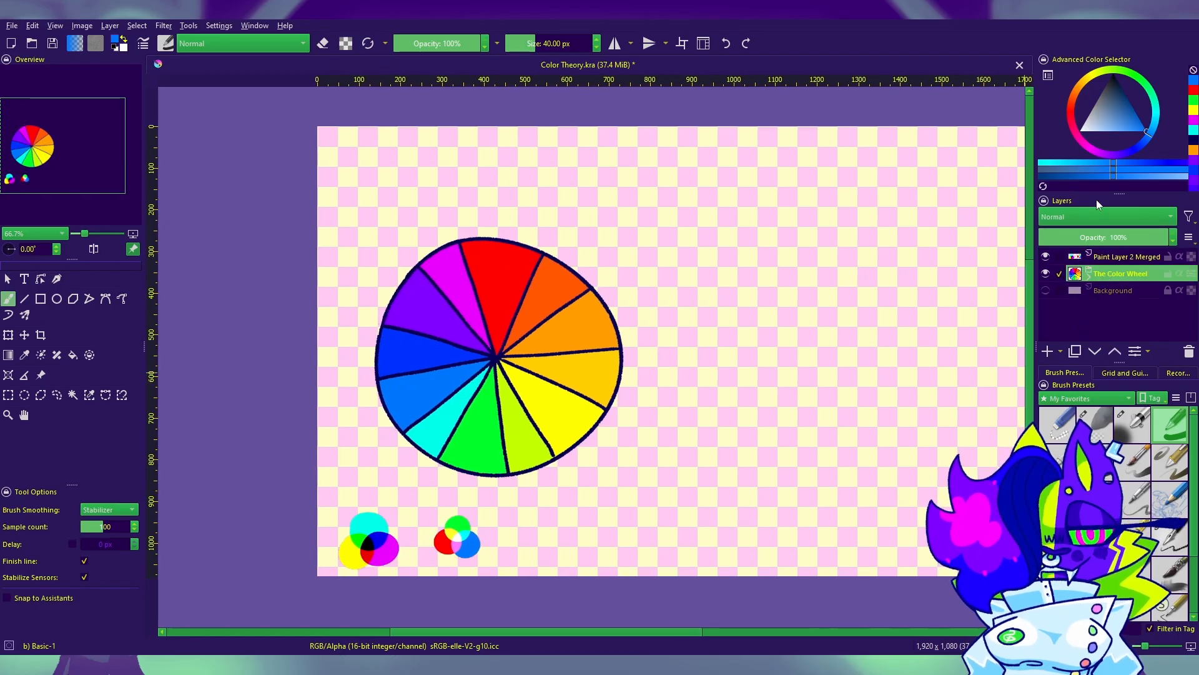
{"action": "left_click", "coordinate": [24, 354]}
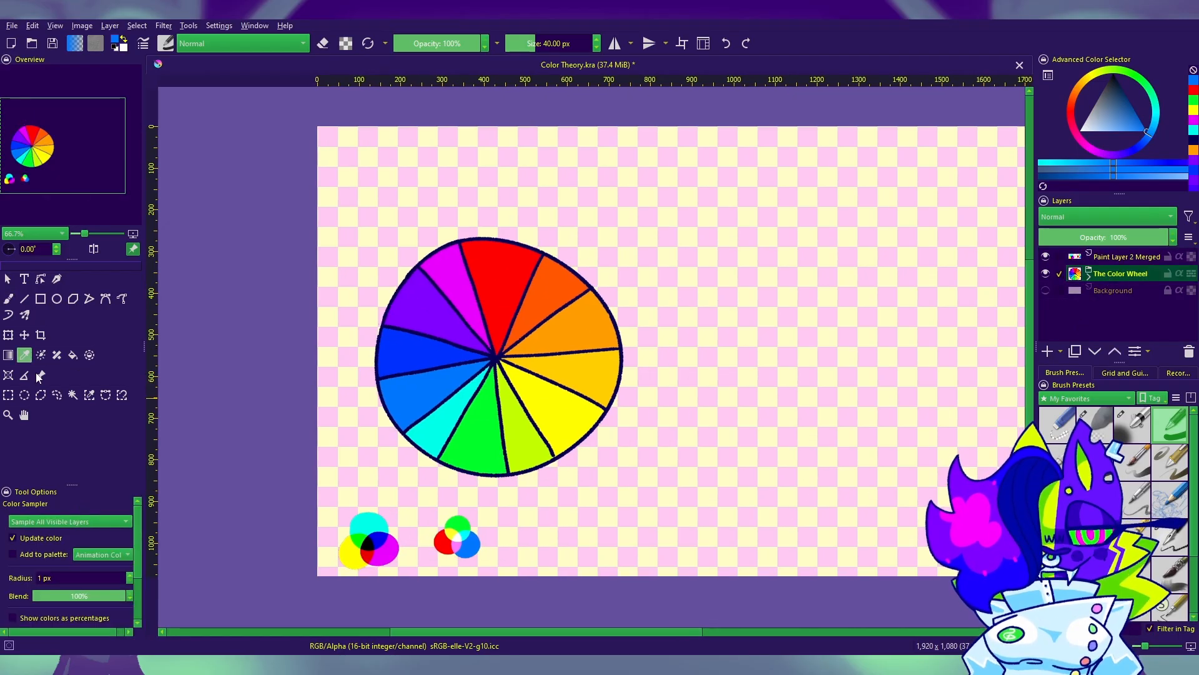
{"action": "left_click_drag", "start_coordinate": [795, 455], "coordinate": [846, 449]}
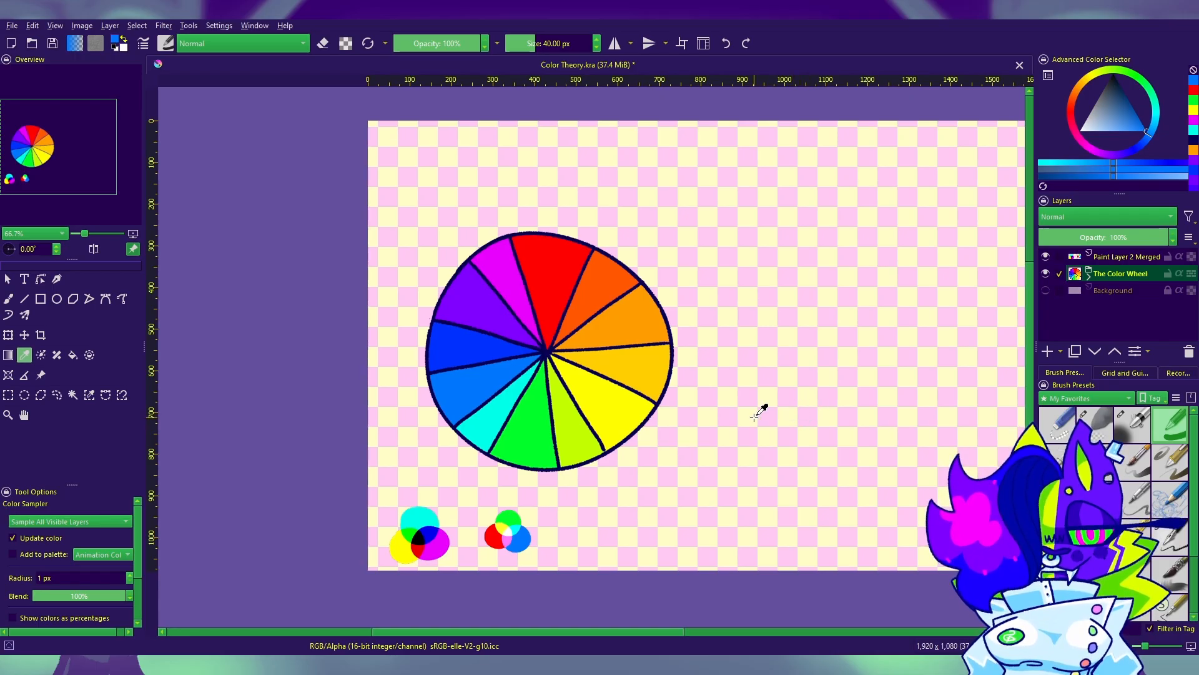
{"action": "left_click_drag", "start_coordinate": [827, 513], "coordinate": [824, 510]}
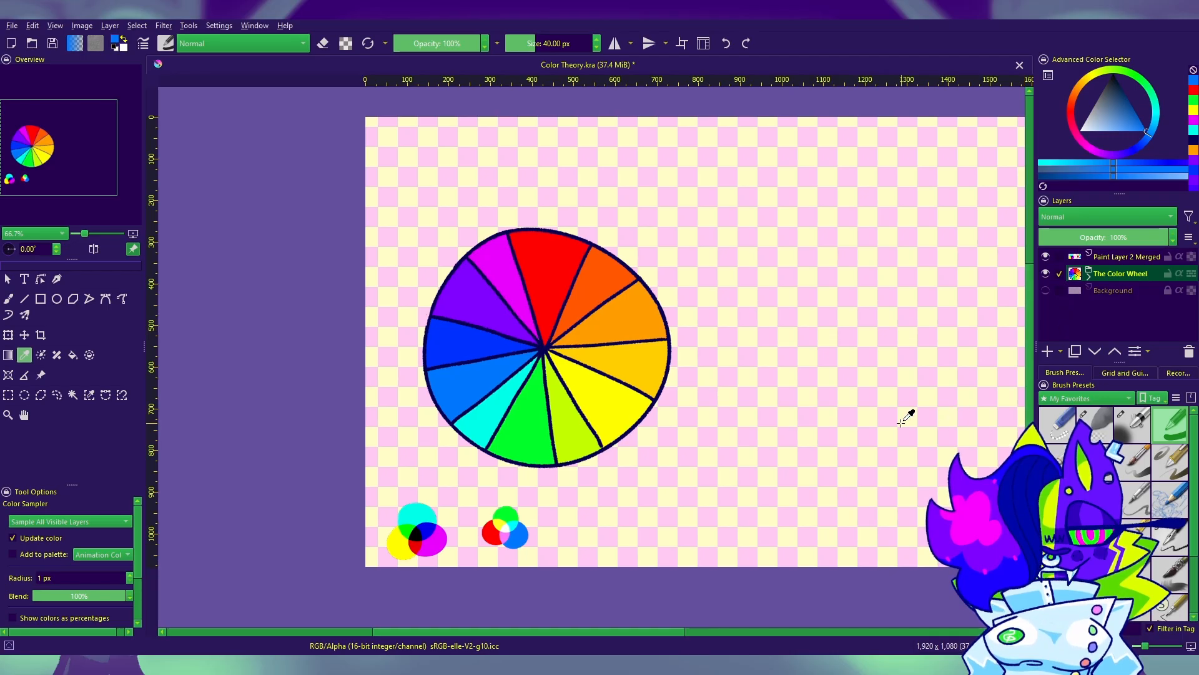
{"action": "left_click_drag", "start_coordinate": [1005, 342], "coordinate": [1049, 328]}
{"action": "left_click", "coordinate": [1048, 352]}
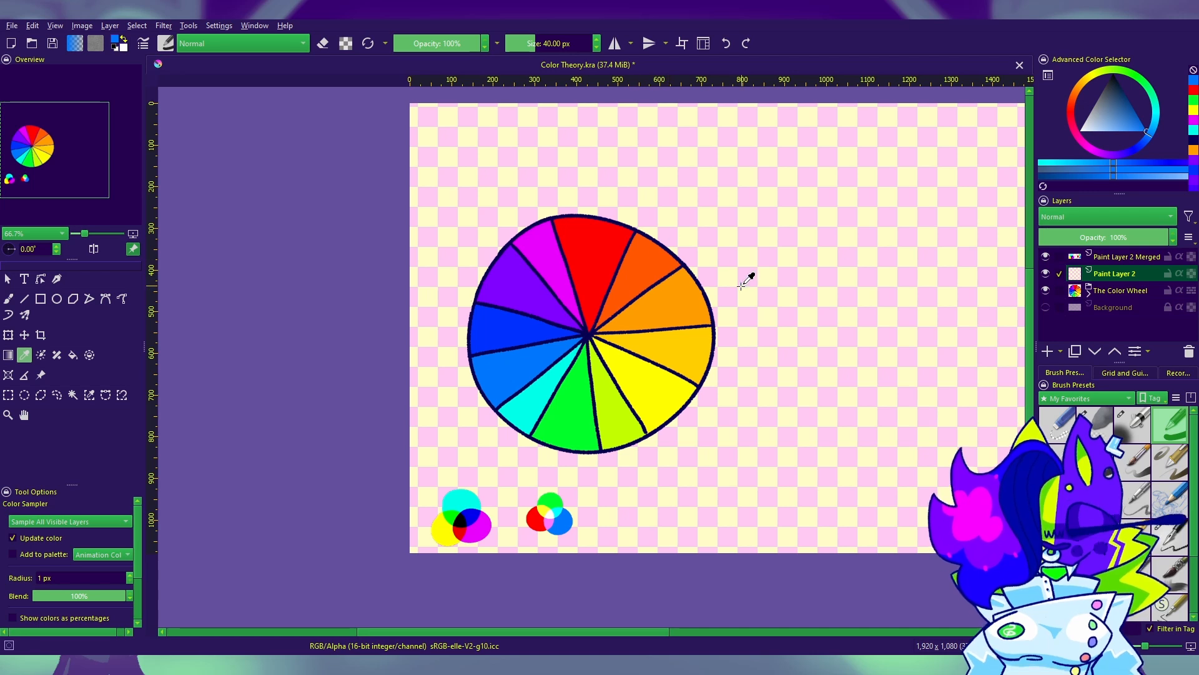
Step: Sample the red-orange wedge of the color wheel and paint a dot in that color above the wheel's upper right
{"action": "left_click", "coordinate": [587, 246]}
{"action": "key", "text": "b"}
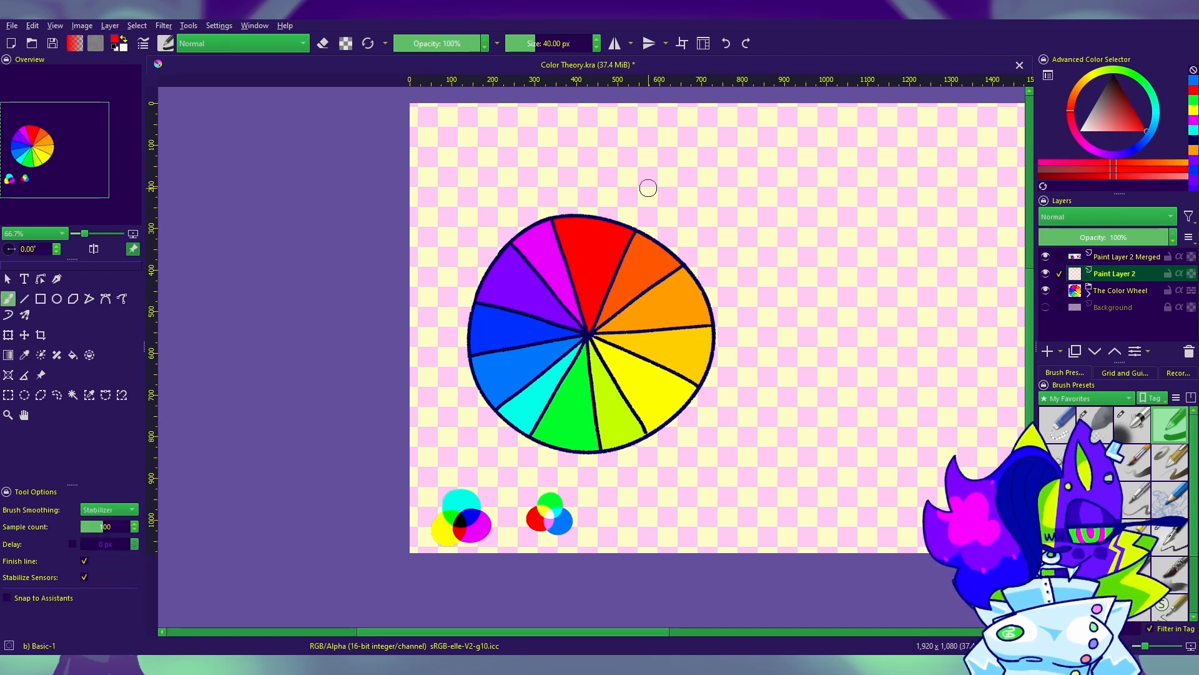
{"action": "key", "text": "p"}
{"action": "left_click", "coordinate": [655, 261]}
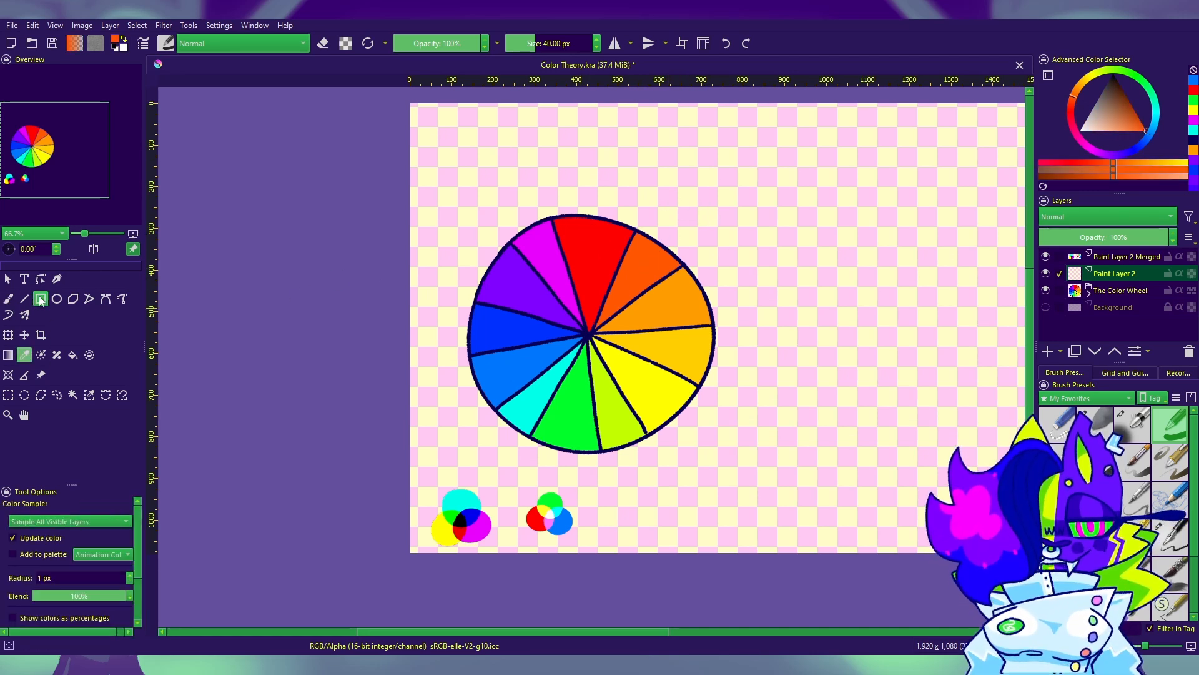
{"action": "key", "text": "b"}
{"action": "left_click", "coordinate": [713, 171]}
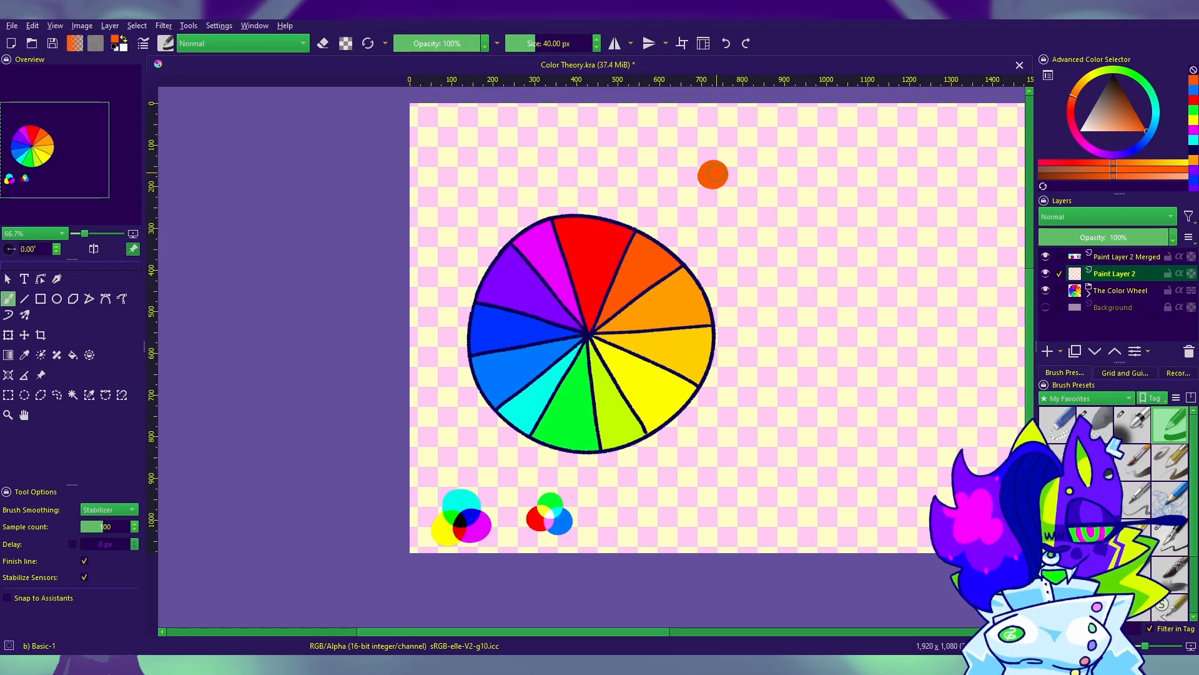
Step: Paint a wheel-sampled red dot to the left of the red-orange dot and a light orange dot to its right, forming an overlapping row
{"action": "left_click", "coordinate": [28, 359]}
{"action": "left_click", "coordinate": [575, 241]}
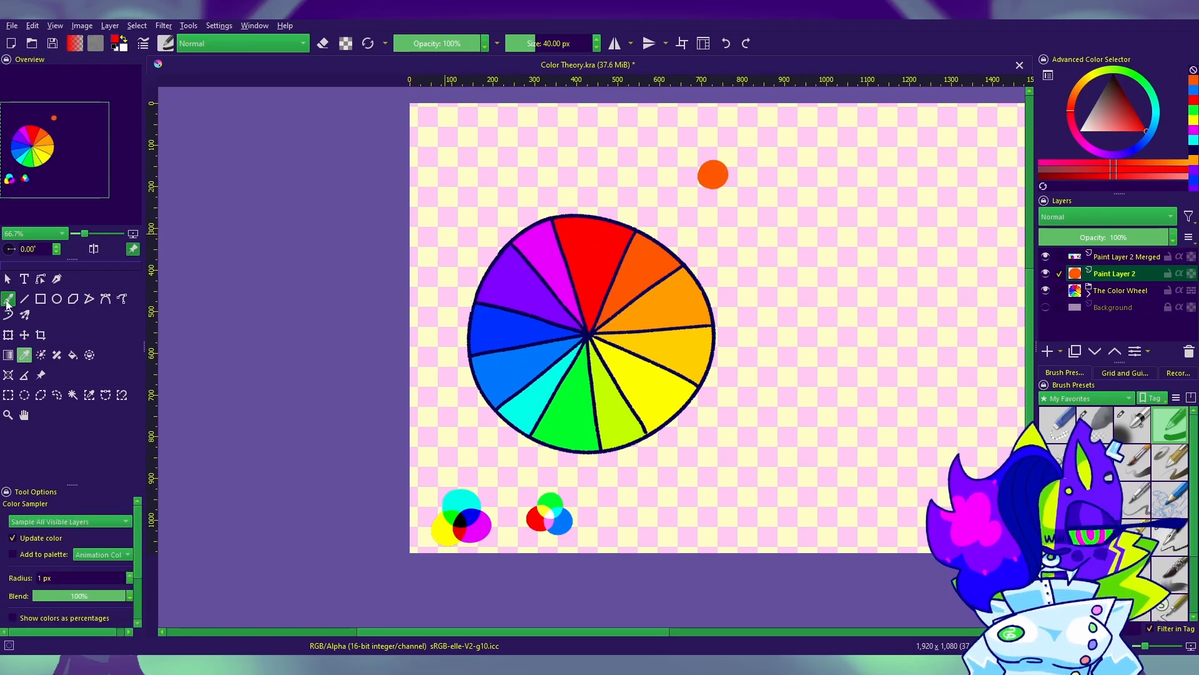
{"action": "key", "text": "b"}
{"action": "left_click", "coordinate": [688, 170]}
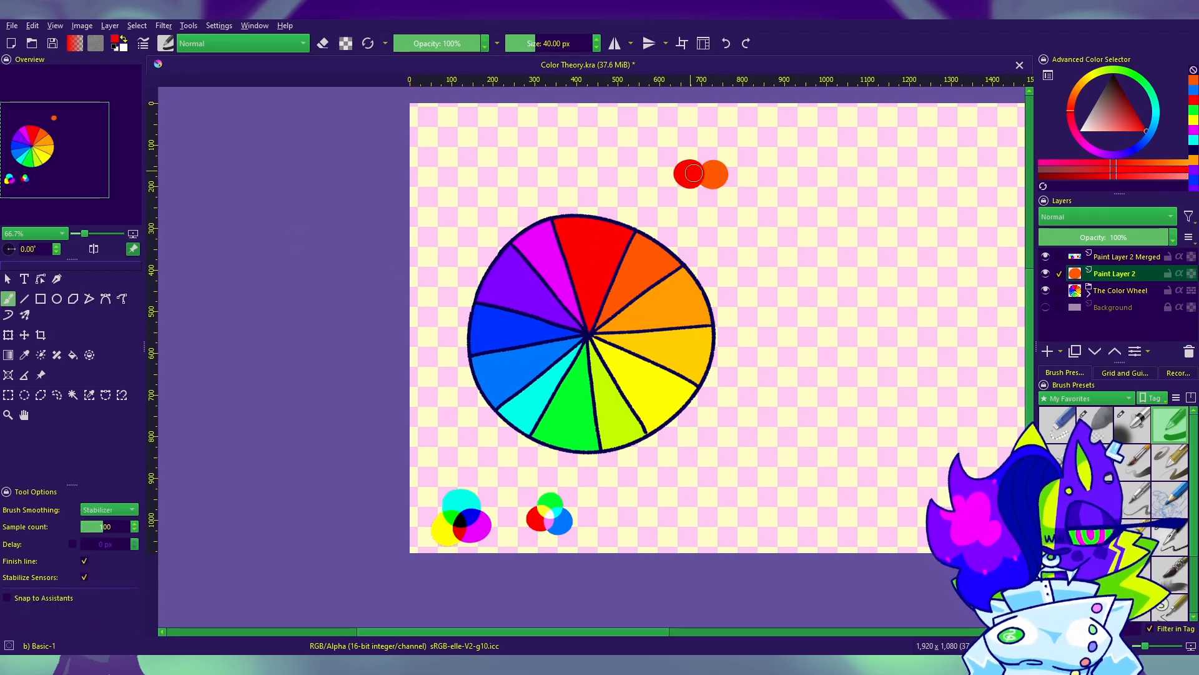
{"action": "left_click", "coordinate": [26, 355]}
{"action": "left_click", "coordinate": [685, 294]}
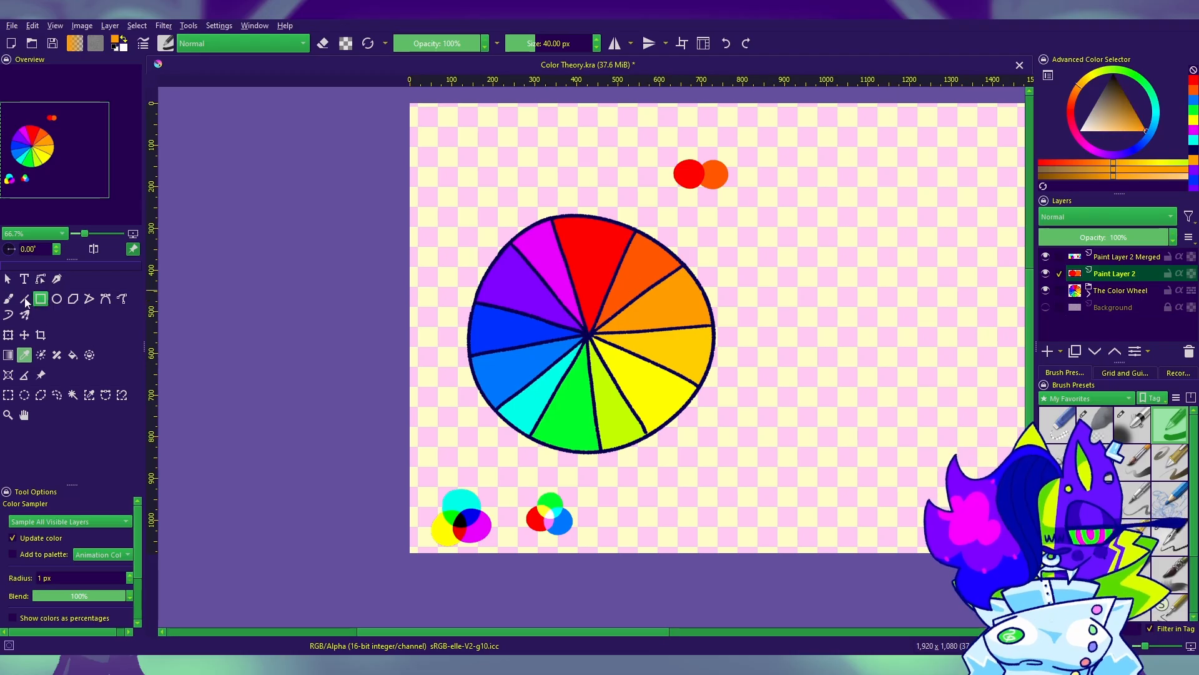
{"action": "key", "text": "b"}
{"action": "left_click", "coordinate": [738, 175]}
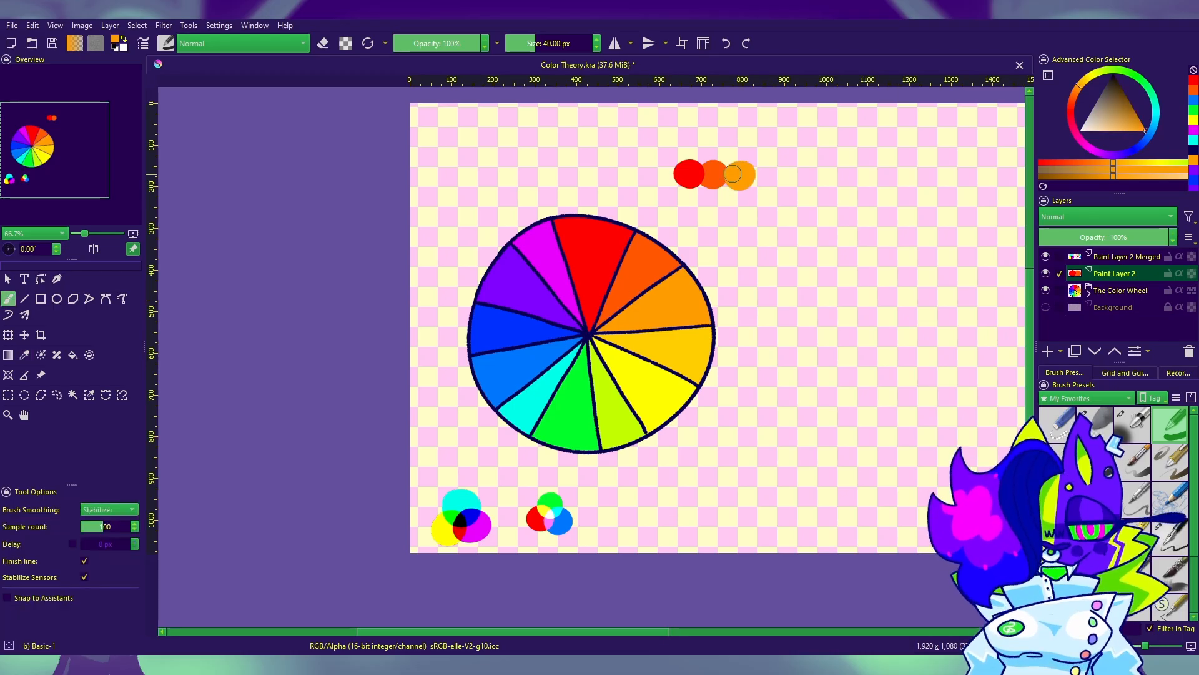
Step: Sample red from the color wheel and paint a red dot beneath the red one in the analogous row
{"action": "left_click_drag", "start_coordinate": [763, 334], "coordinate": [699, 352]}
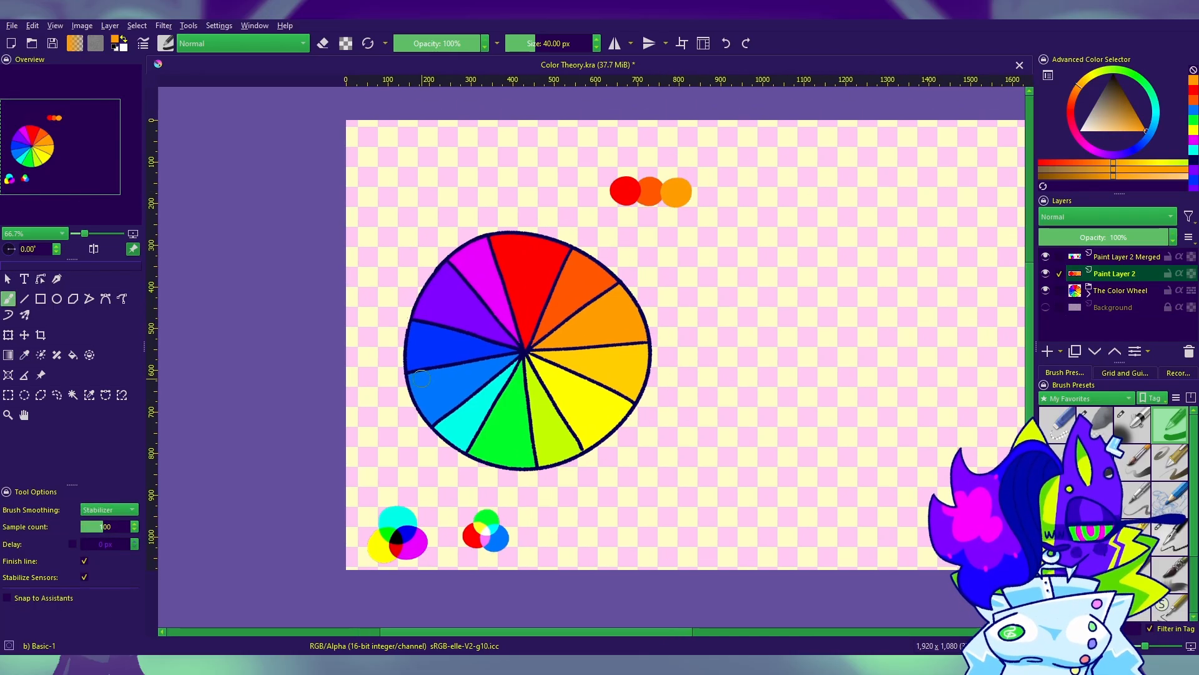
{"action": "left_click", "coordinate": [25, 356]}
{"action": "left_click", "coordinate": [500, 275]}
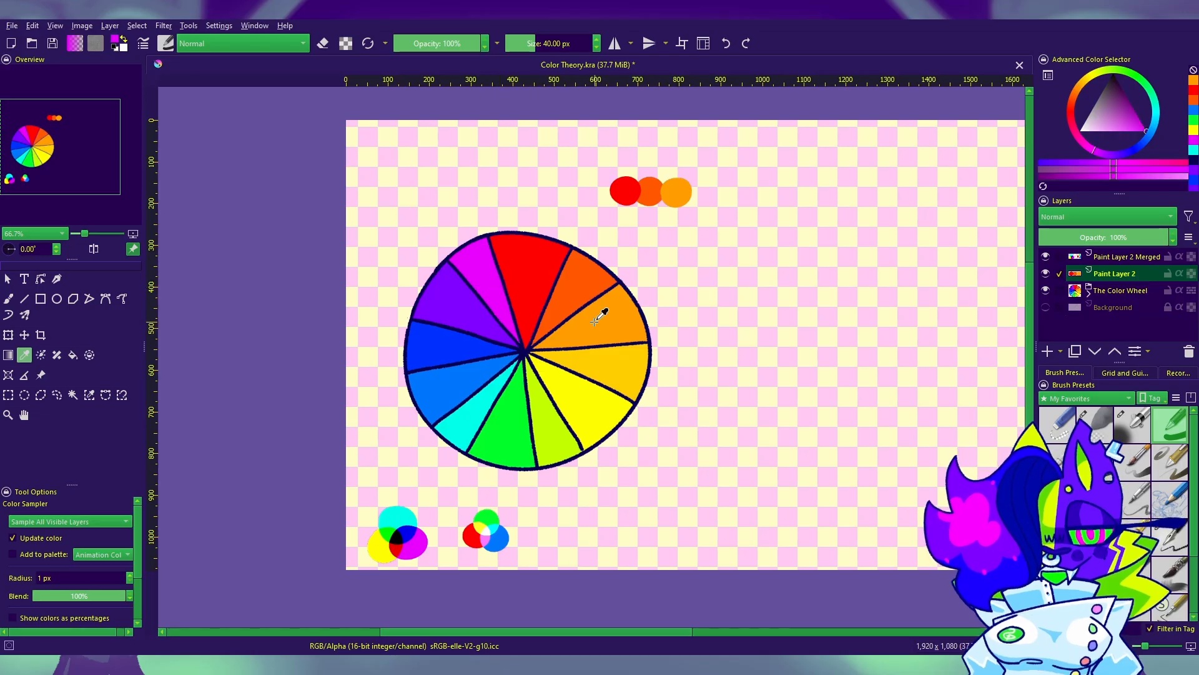
{"action": "left_click", "coordinate": [555, 304]}
{"action": "left_click", "coordinate": [8, 298]}
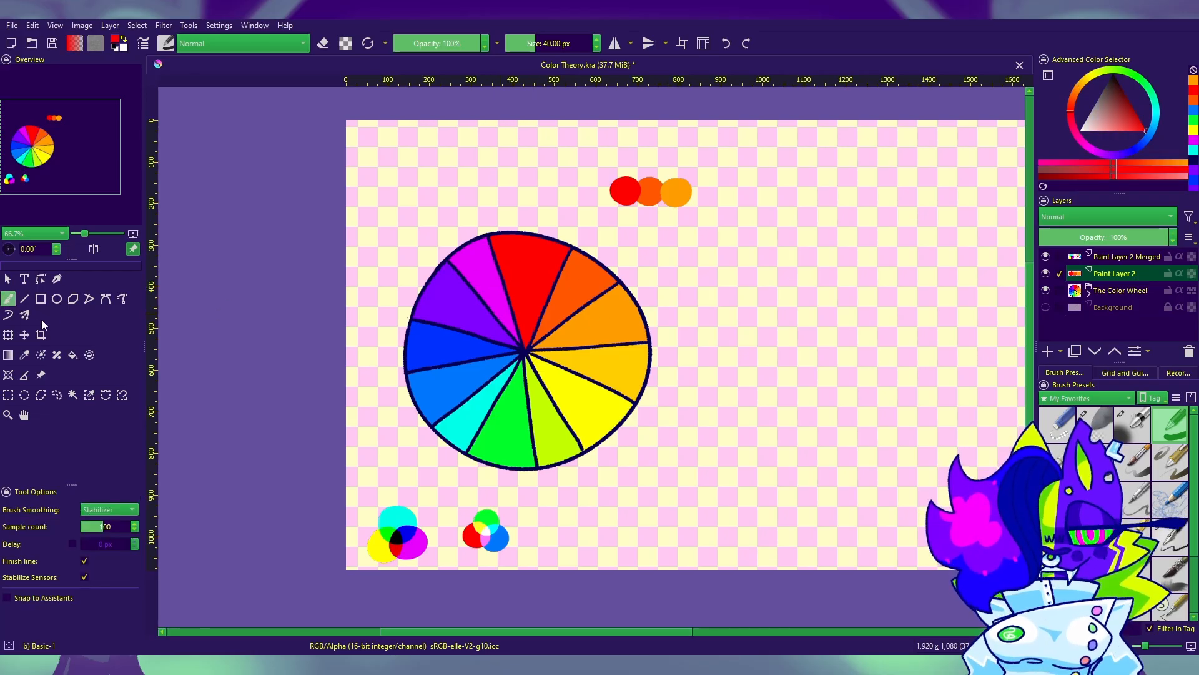
{"action": "left_click", "coordinate": [25, 354]}
{"action": "left_click", "coordinate": [584, 277]}
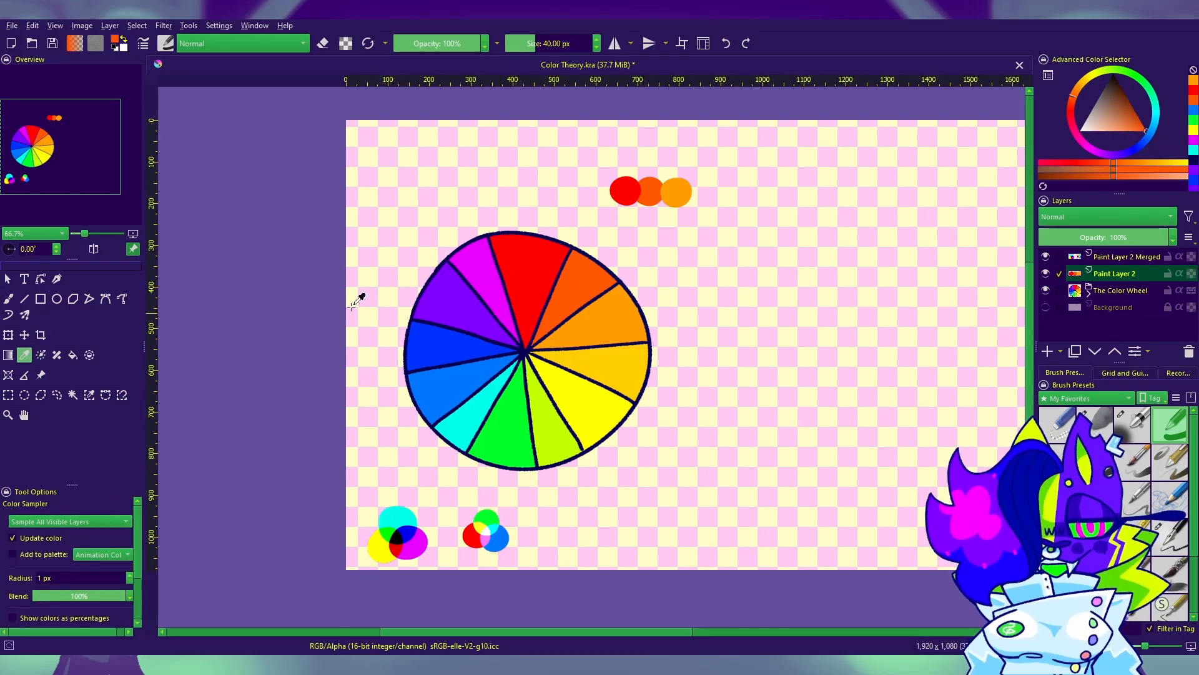
{"action": "left_click", "coordinate": [535, 285]}
{"action": "left_click", "coordinate": [8, 298]}
{"action": "left_click", "coordinate": [623, 230]}
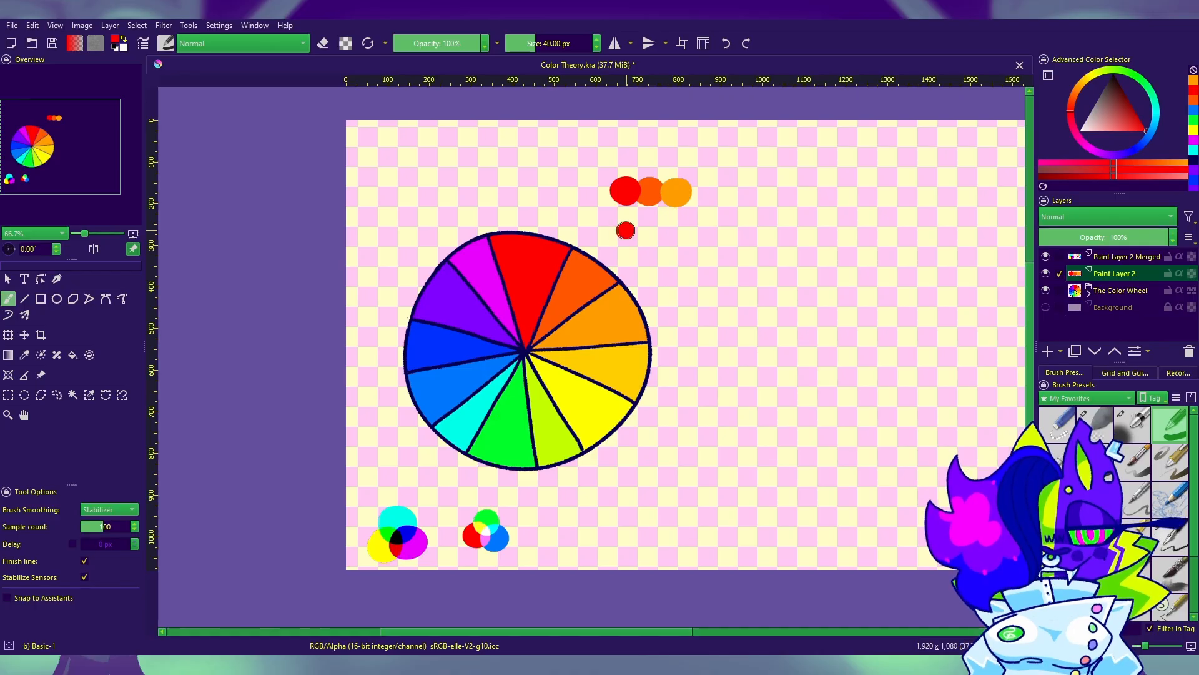
{"action": "left_click_drag", "start_coordinate": [623, 230], "coordinate": [626, 232]}
Step: Sample green from the color wheel and paint a green dot overlapping the right side of the lower red dot
{"action": "left_click", "coordinate": [25, 354]}
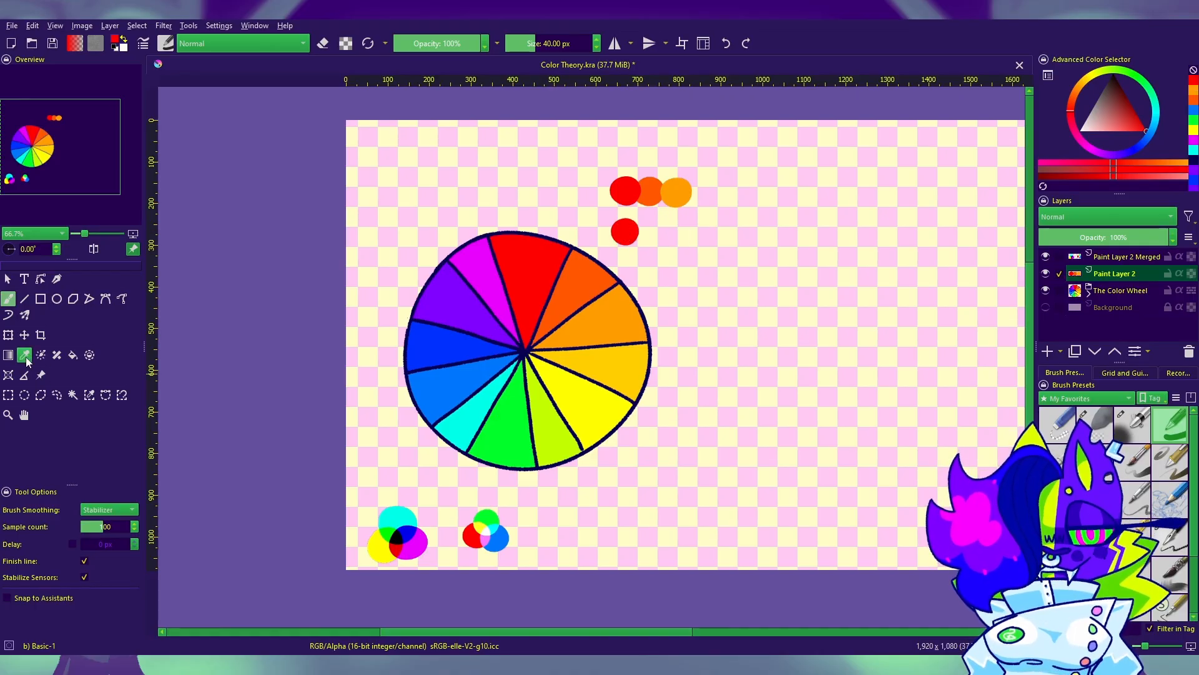
{"action": "left_click", "coordinate": [521, 409]}
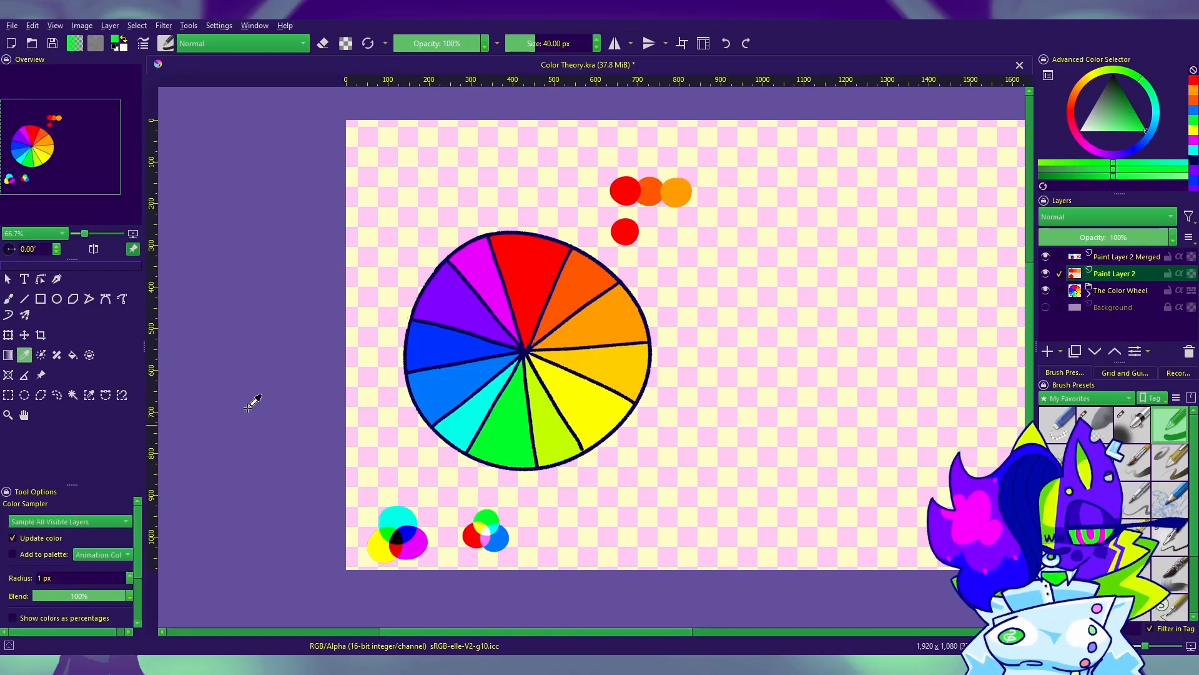
{"action": "left_click", "coordinate": [8, 298]}
{"action": "left_click_drag", "start_coordinate": [642, 230], "coordinate": [650, 231]}
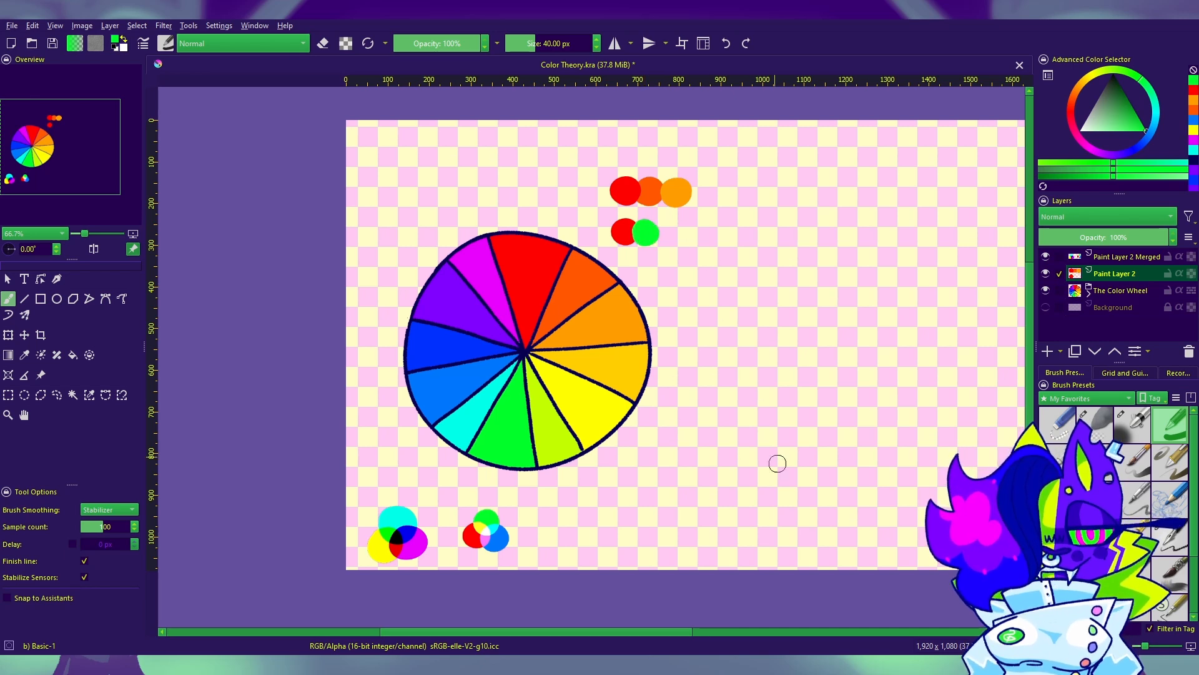
Step: Sample yellow from the color wheel and paint a yellow dot to the right of the red and green pair, leaving a gap
{"action": "left_click", "coordinate": [24, 355]}
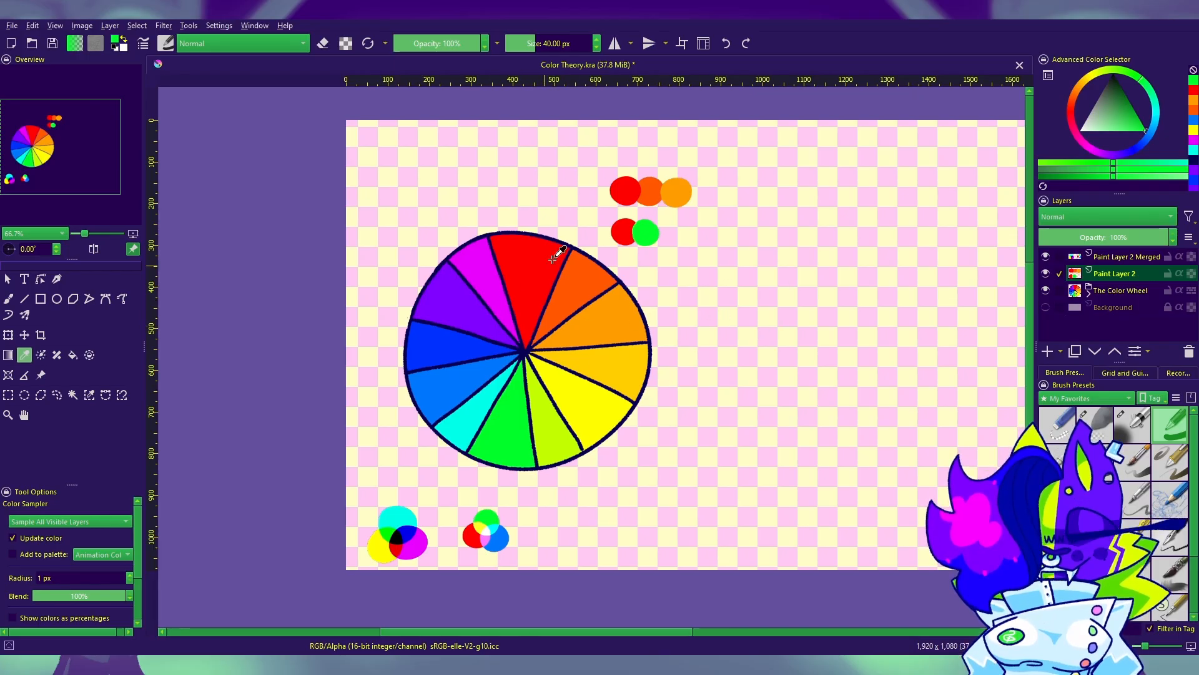
{"action": "left_click_drag", "start_coordinate": [726, 375], "coordinate": [664, 346]}
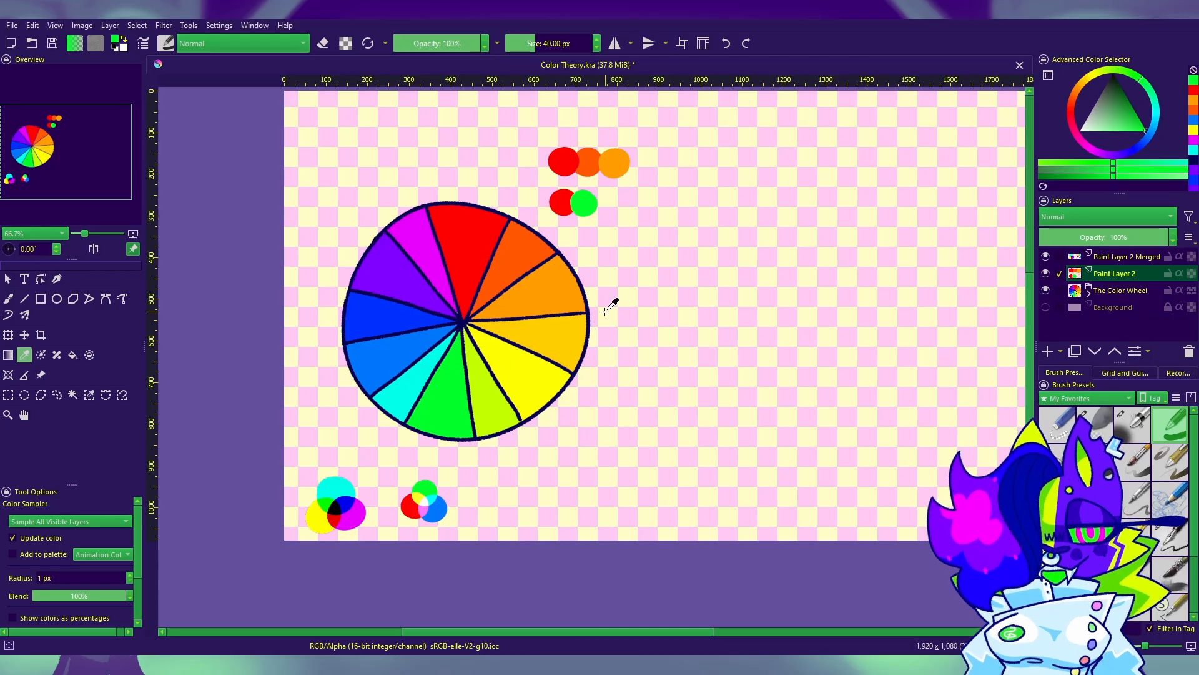
{"action": "left_click_drag", "start_coordinate": [586, 313], "coordinate": [680, 334]}
{"action": "left_click", "coordinate": [603, 379]}
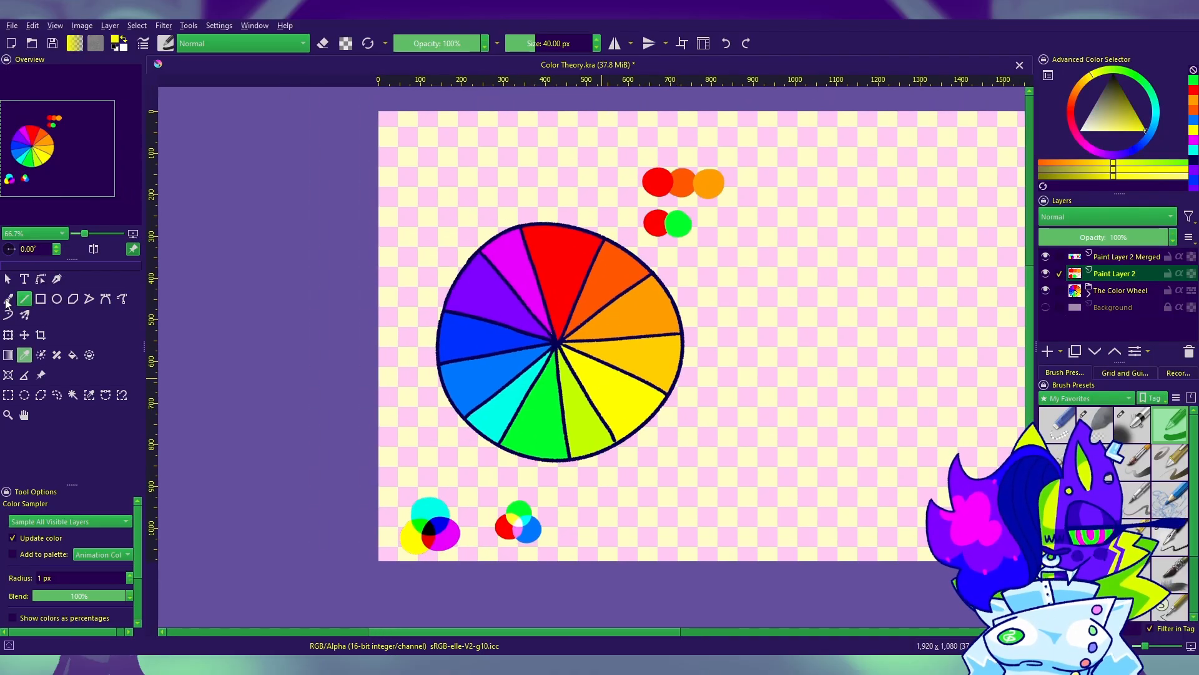
{"action": "left_click", "coordinate": [8, 300]}
{"action": "left_click_drag", "start_coordinate": [745, 222], "coordinate": [749, 225]}
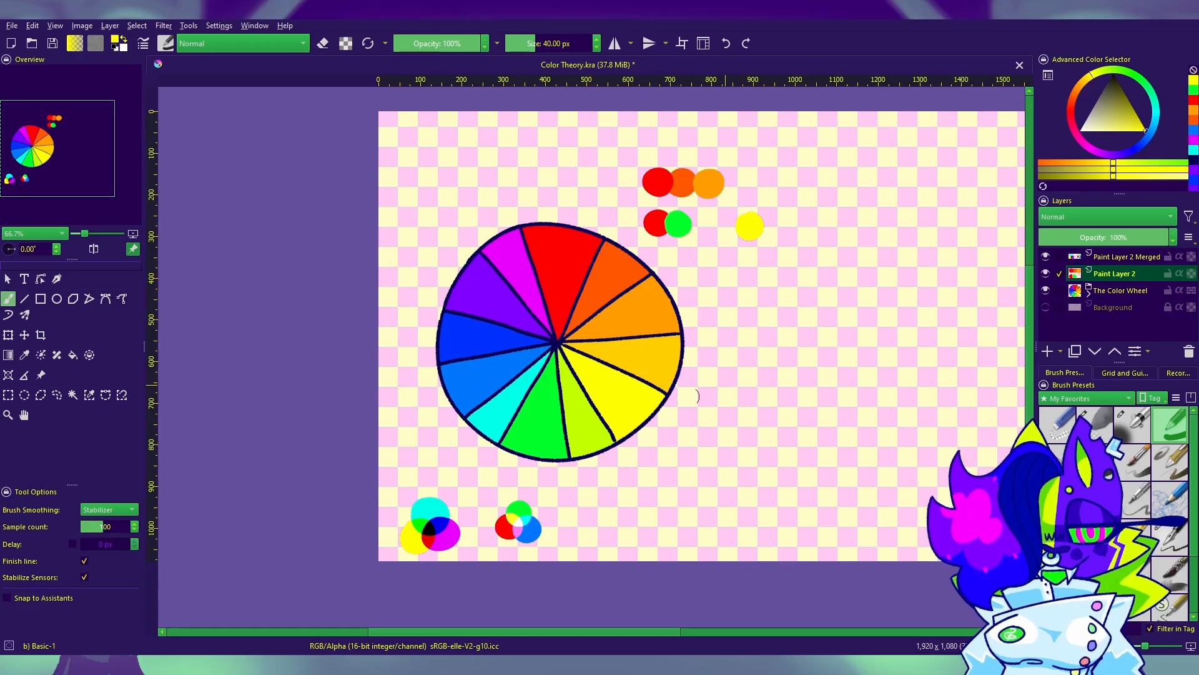
{"action": "left_click", "coordinate": [24, 354]}
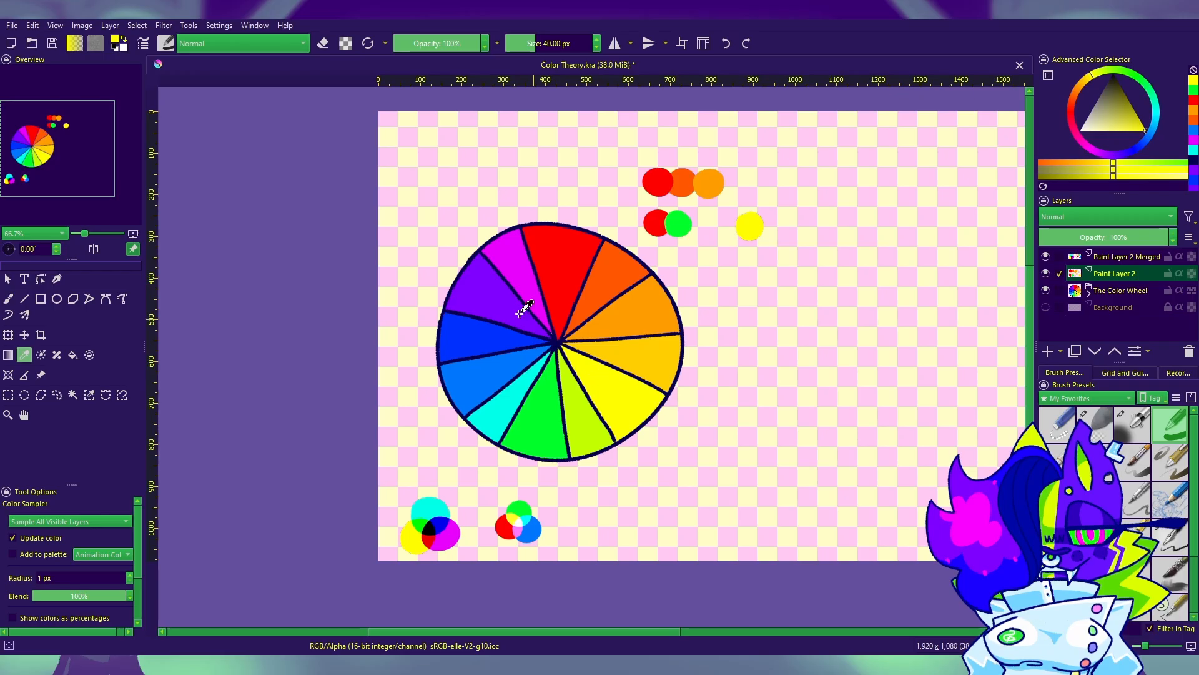
{"action": "left_click", "coordinate": [481, 291]}
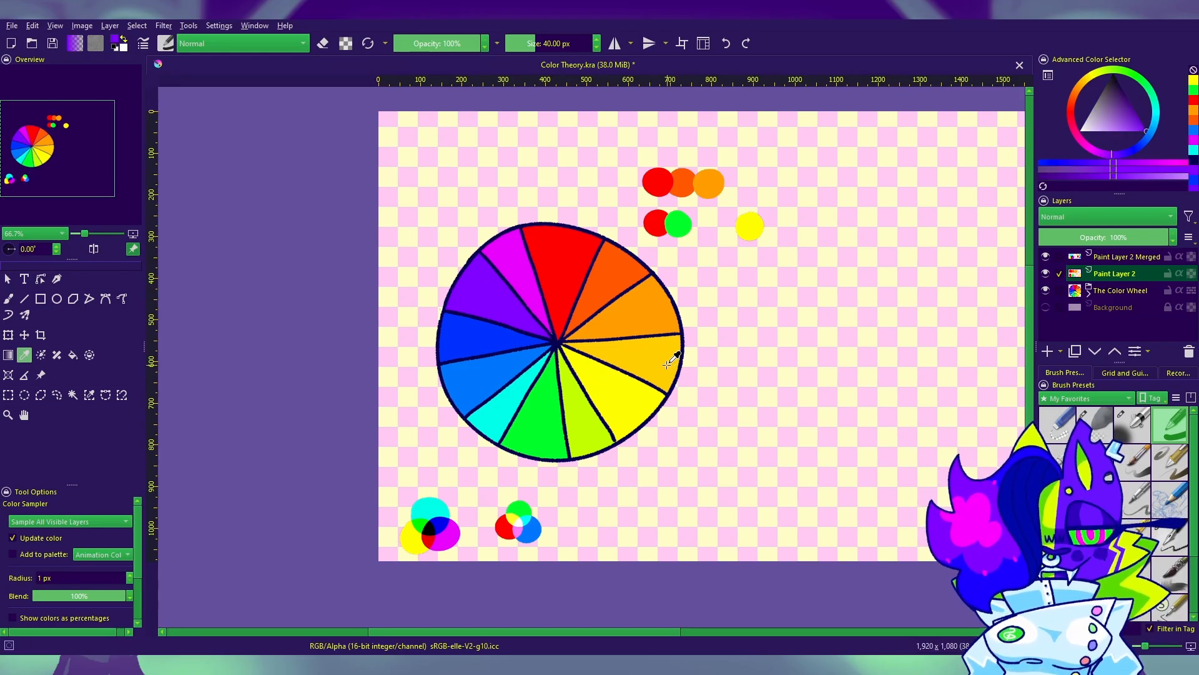
{"action": "left_click", "coordinate": [10, 301]}
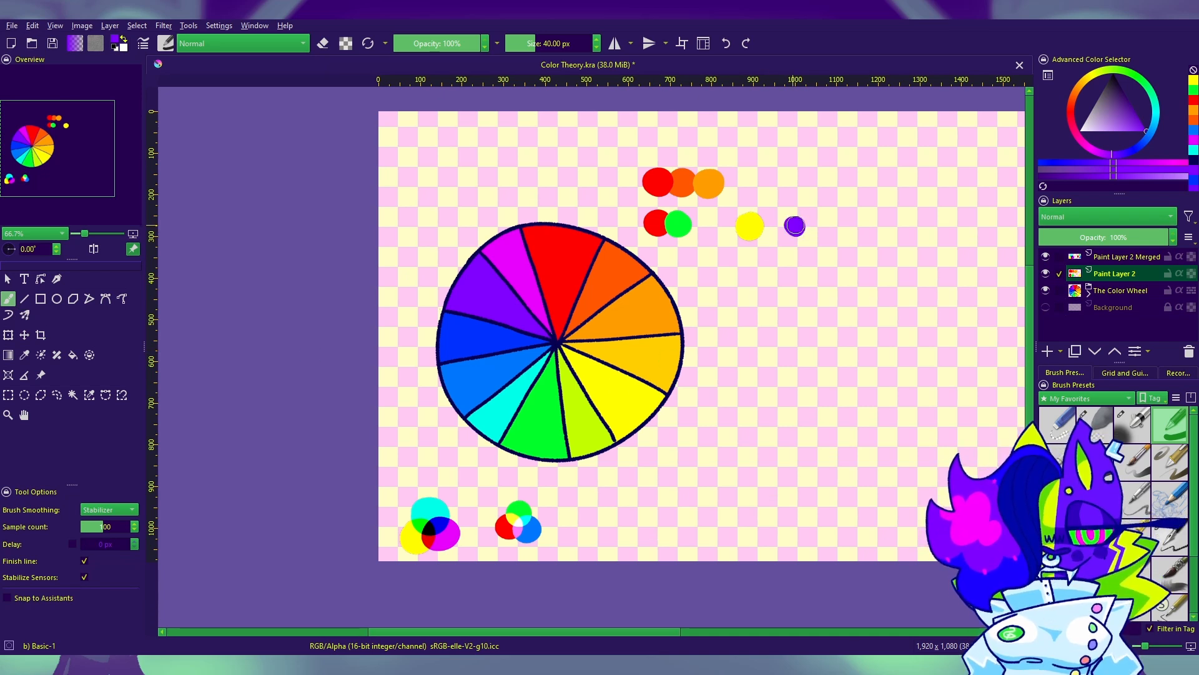
{"action": "left_click_drag", "start_coordinate": [794, 226], "coordinate": [764, 209]}
{"action": "key", "text": "ctrl+z"}
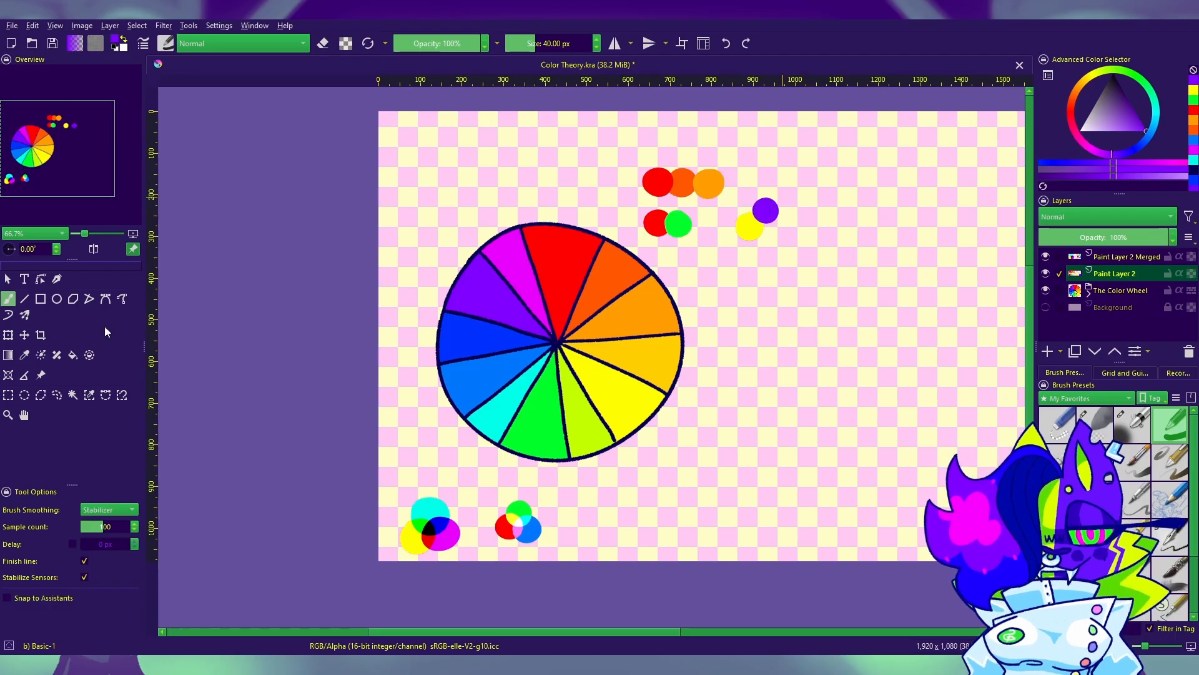
{"action": "left_click", "coordinate": [25, 354]}
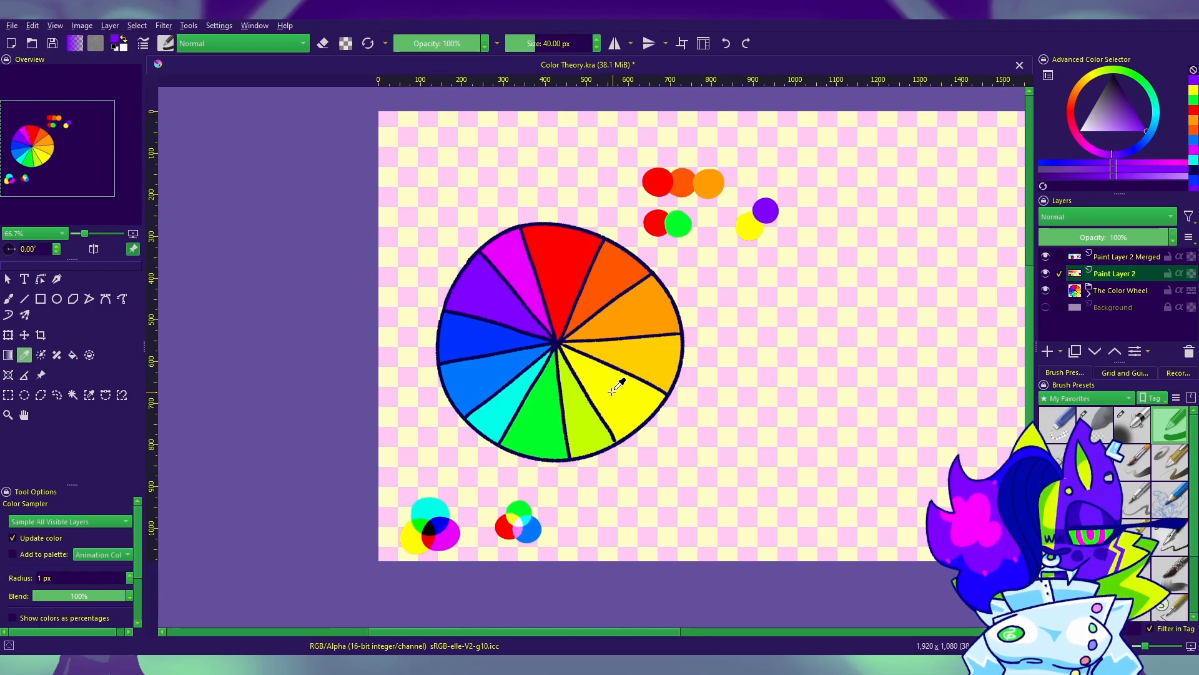
{"action": "key", "text": "ctrl+z"}
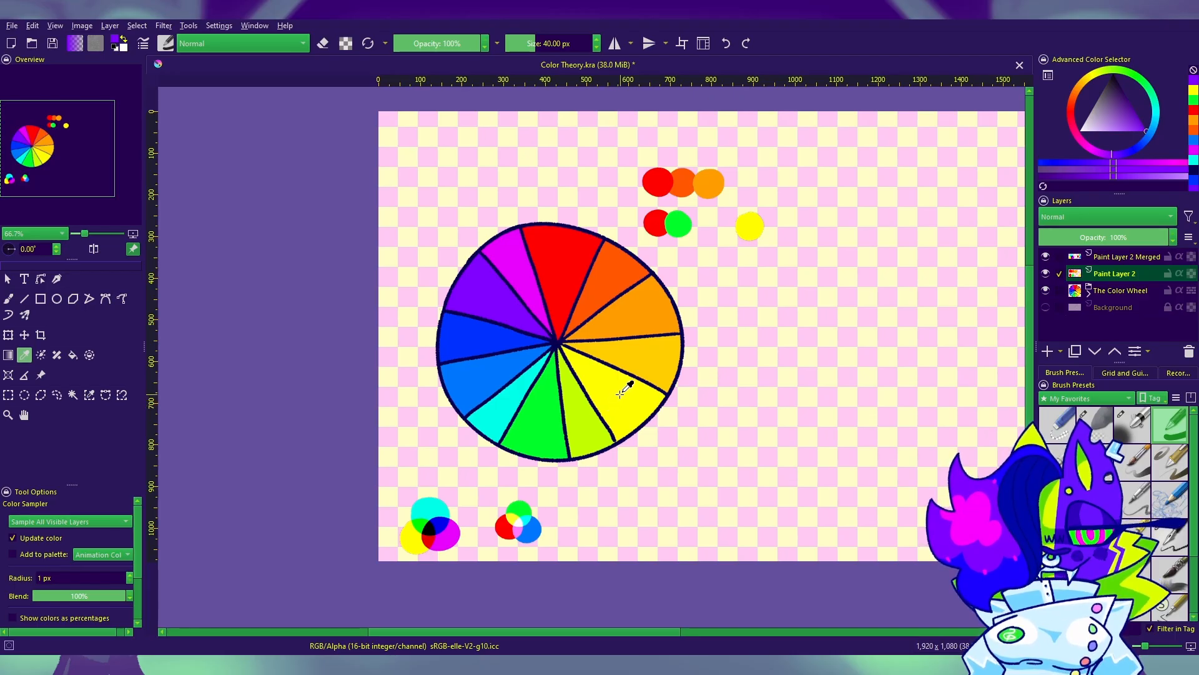
Step: Paint a wheel-sampled blue dot at the yellow dot's upper right and a wheel-sampled magenta dot below the blue one, forming a triad
{"action": "left_click_drag", "start_coordinate": [604, 380], "coordinate": [498, 340]}
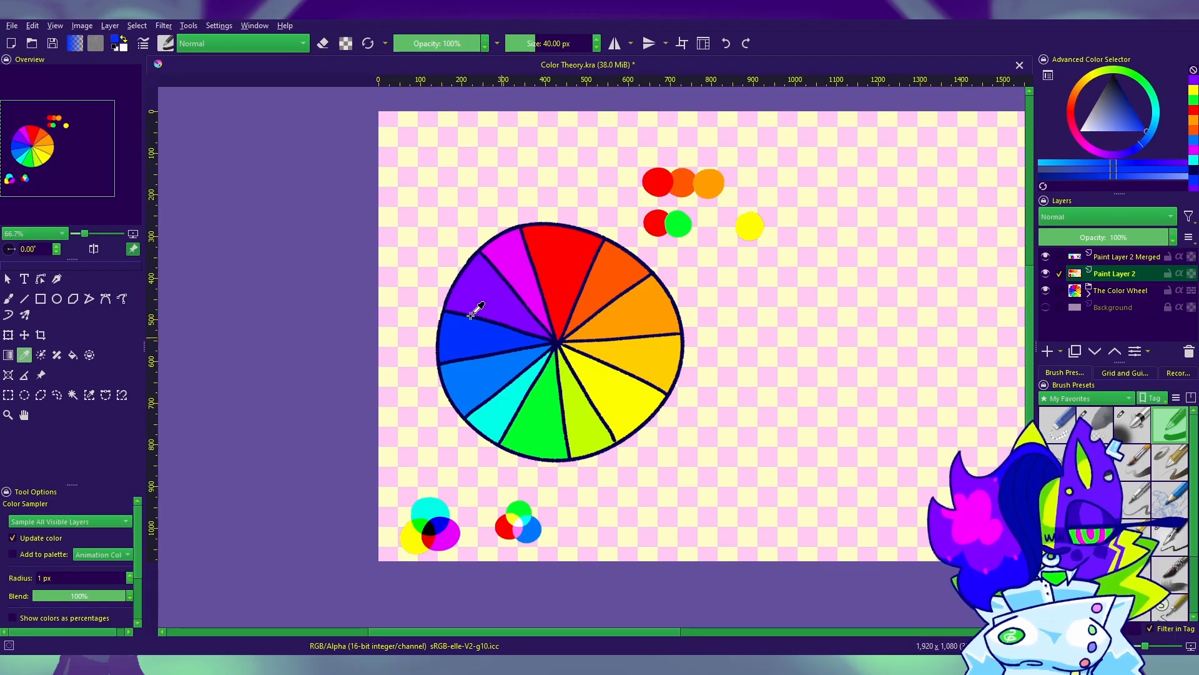
{"action": "left_click", "coordinate": [9, 300]}
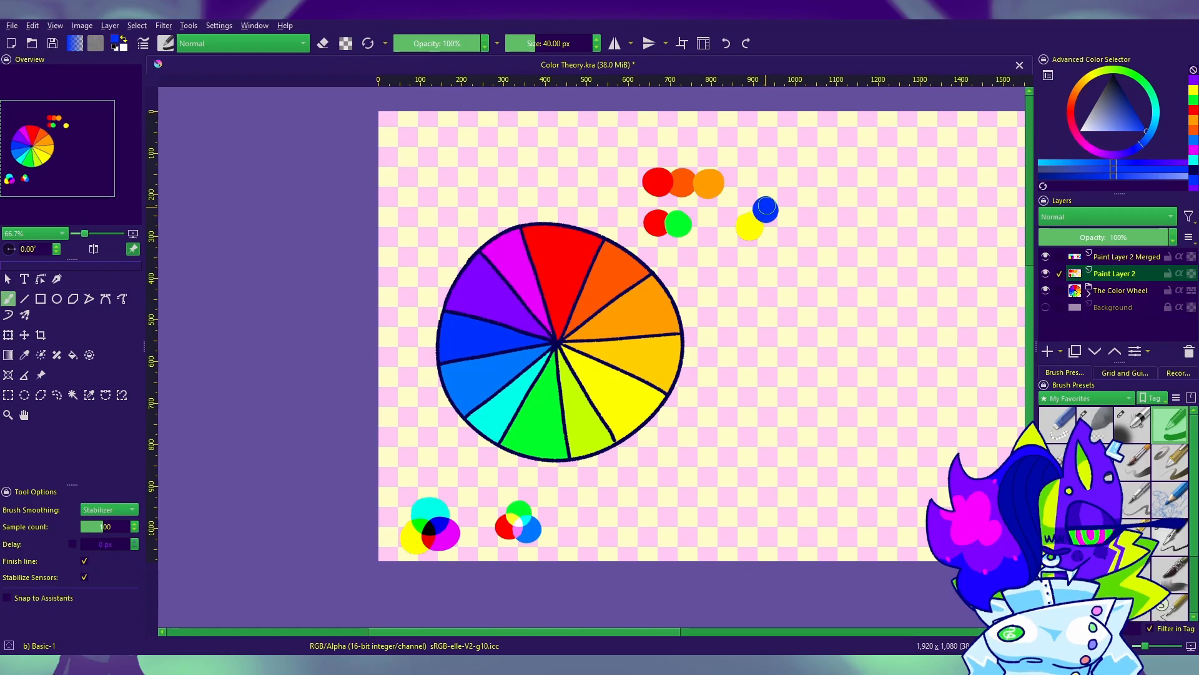
{"action": "left_click", "coordinate": [24, 354]}
{"action": "left_click_drag", "start_coordinate": [616, 383], "coordinate": [531, 275]}
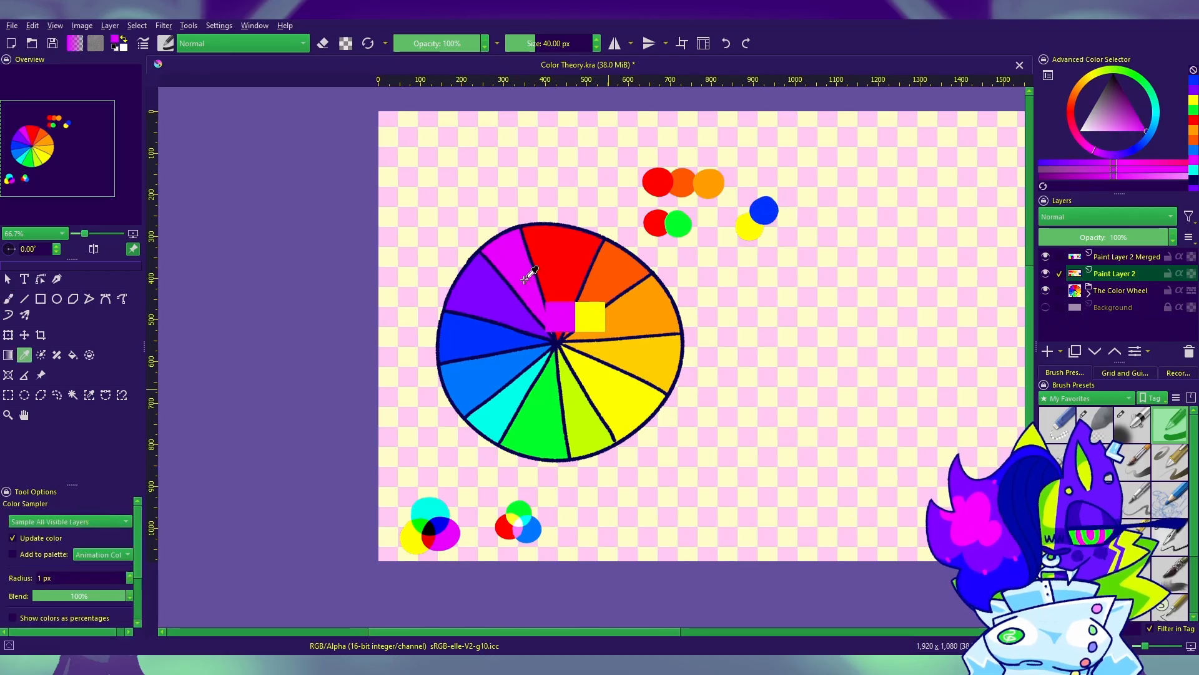
{"action": "key", "text": "b"}
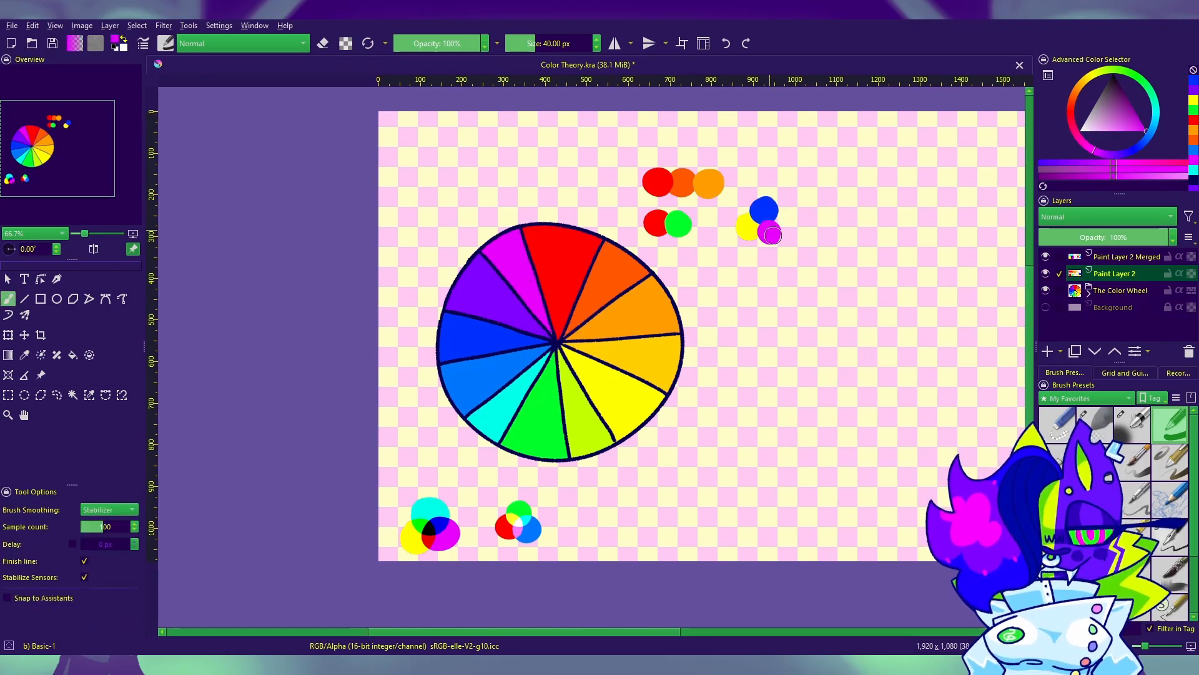
{"action": "left_click_drag", "start_coordinate": [775, 231], "coordinate": [775, 230]}
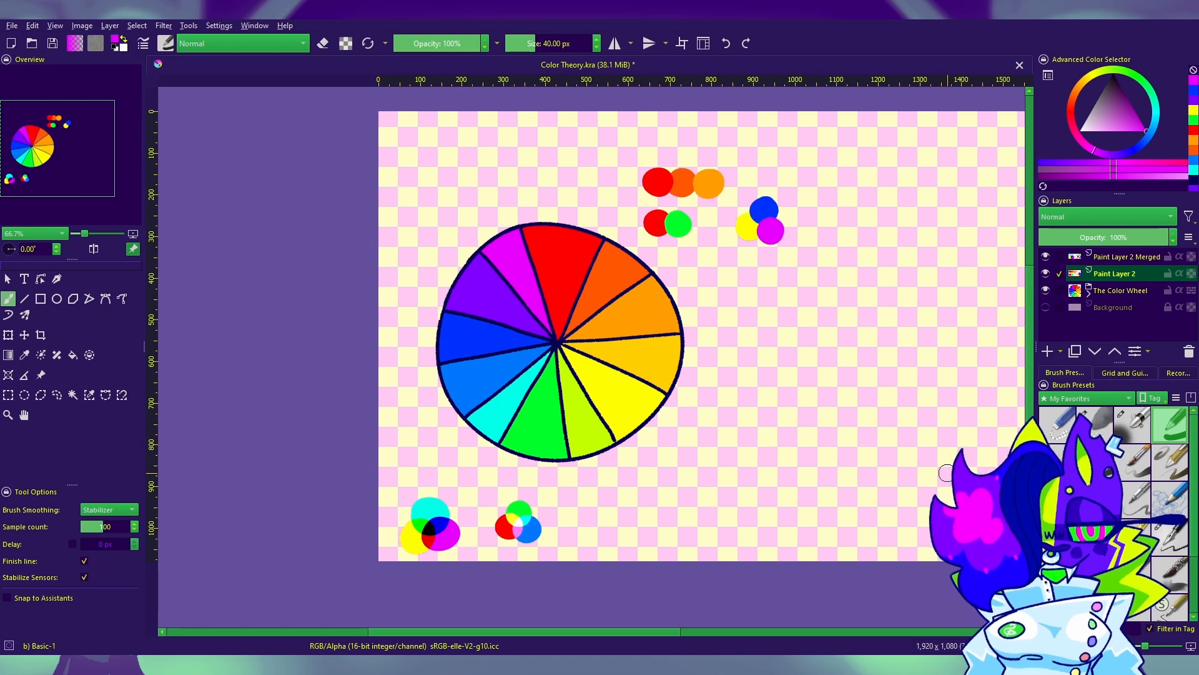
Step: Pick yellow from the recently used colors and repaint the triad's yellow dot so it overlaps the blue and magenta dots
{"action": "left_click_drag", "start_coordinate": [735, 433], "coordinate": [713, 442]}
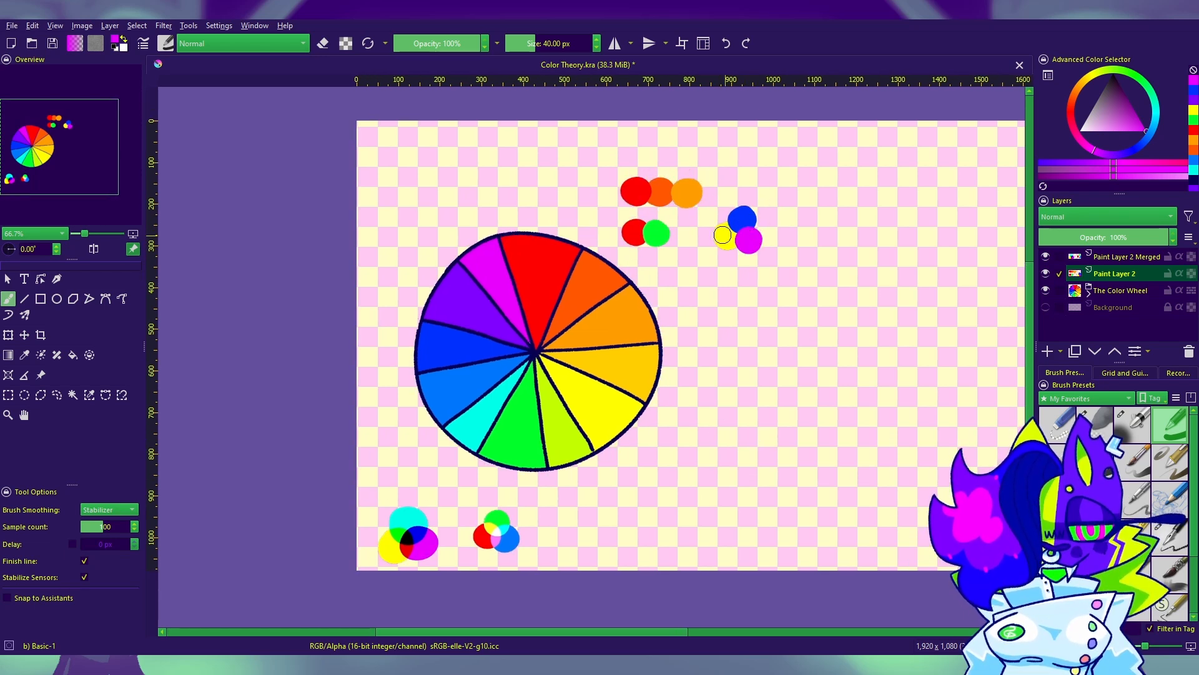
{"action": "left_click", "coordinate": [1193, 113]}
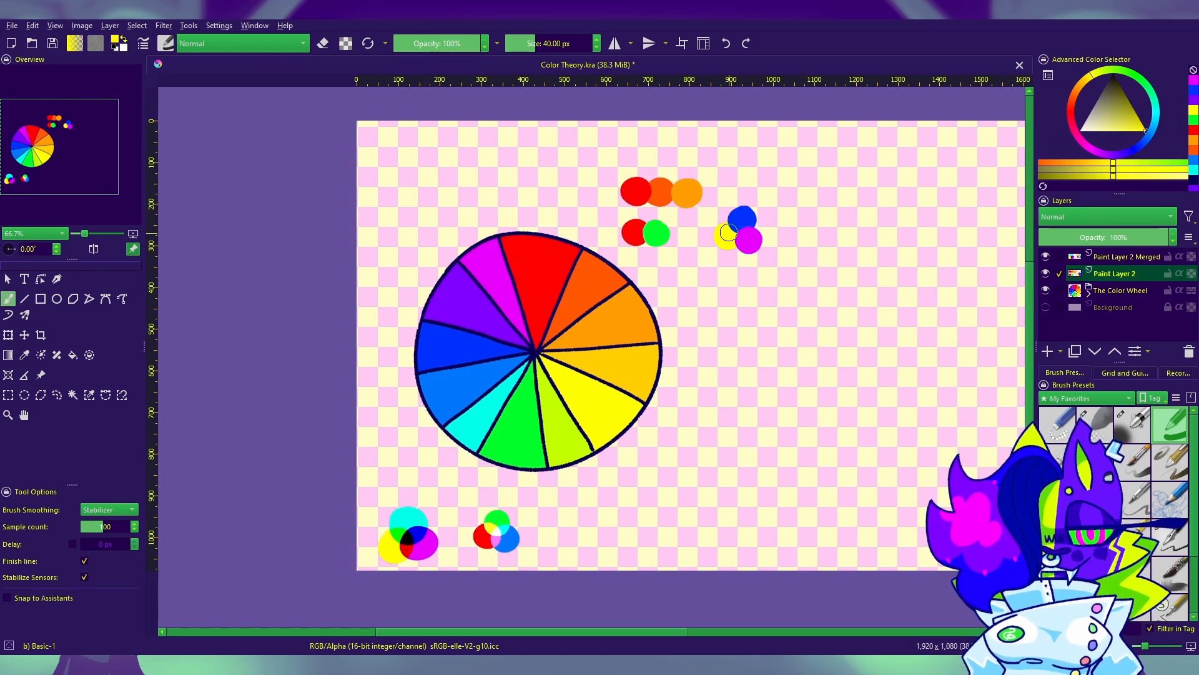
{"action": "left_click", "coordinate": [725, 235]}
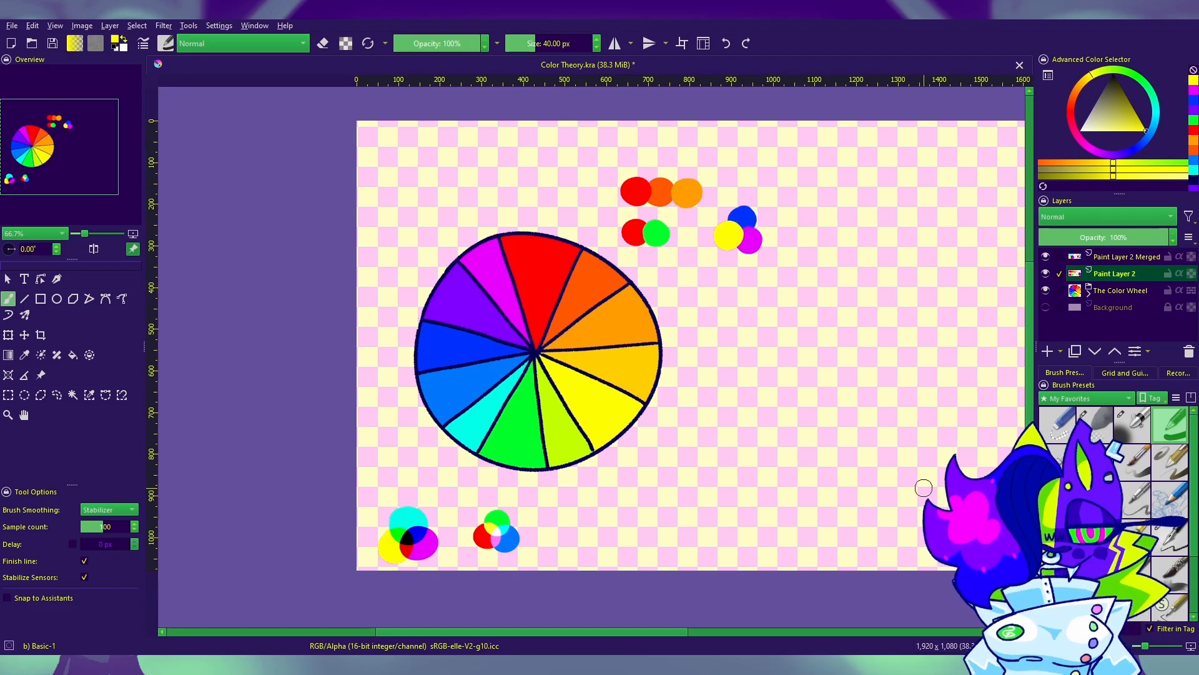
Step: Paint a wheel-sampled magenta dot below the yellow, blue and magenta triad and a wheel-sampled red-orange dot to its right
{"action": "key", "text": "p"}
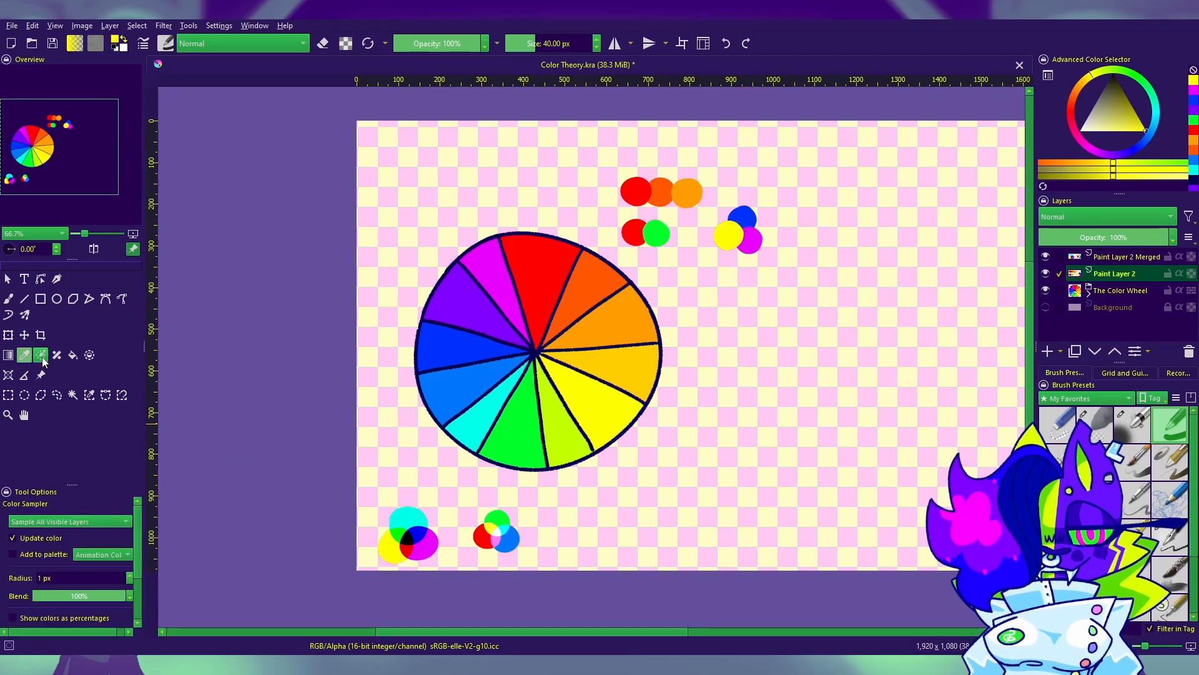
{"action": "left_click", "coordinate": [517, 295]}
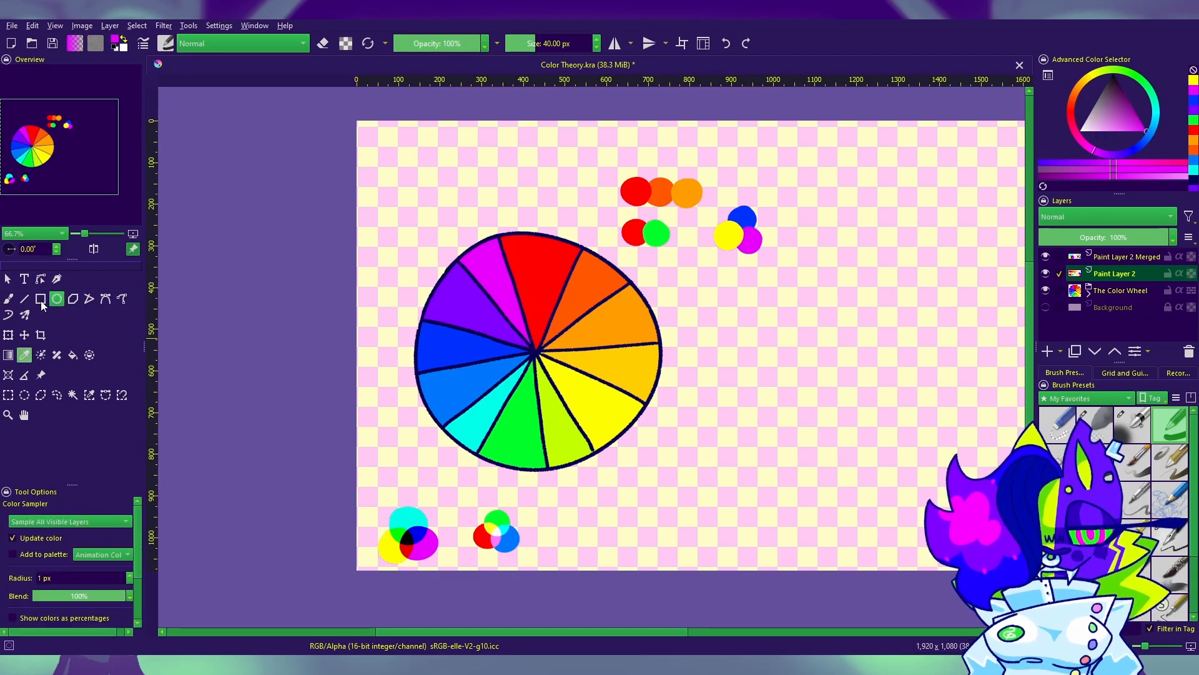
{"action": "left_click", "coordinate": [9, 299]}
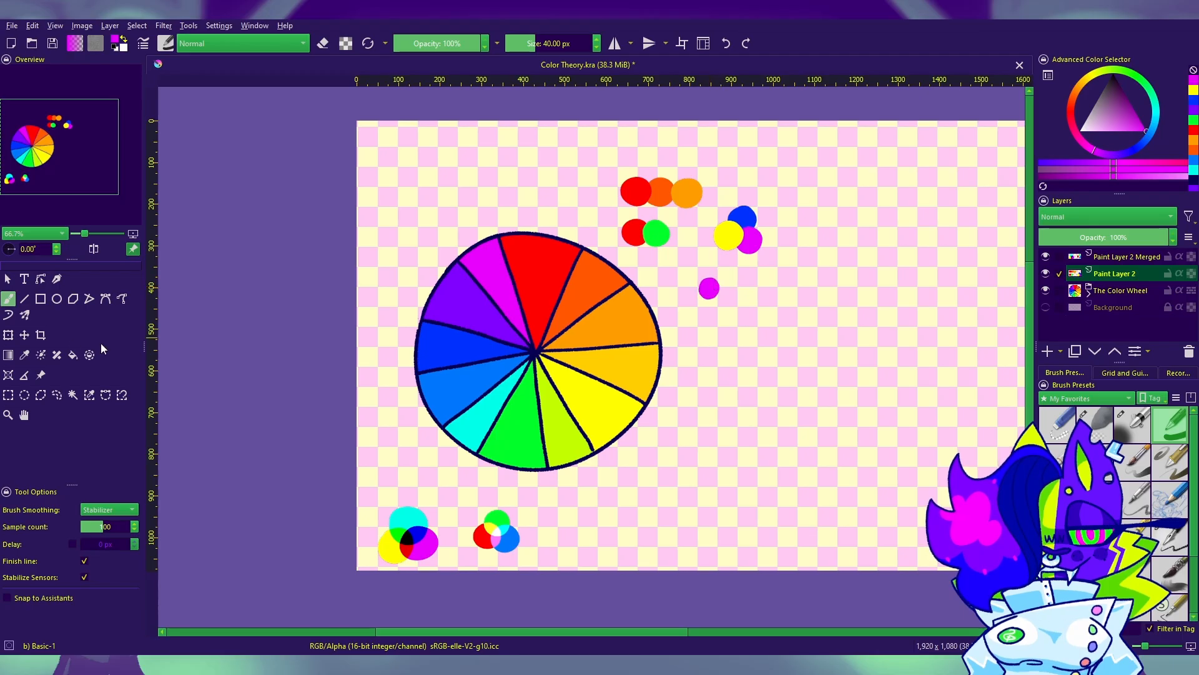
{"action": "left_click", "coordinate": [33, 355]}
{"action": "left_click", "coordinate": [576, 303]}
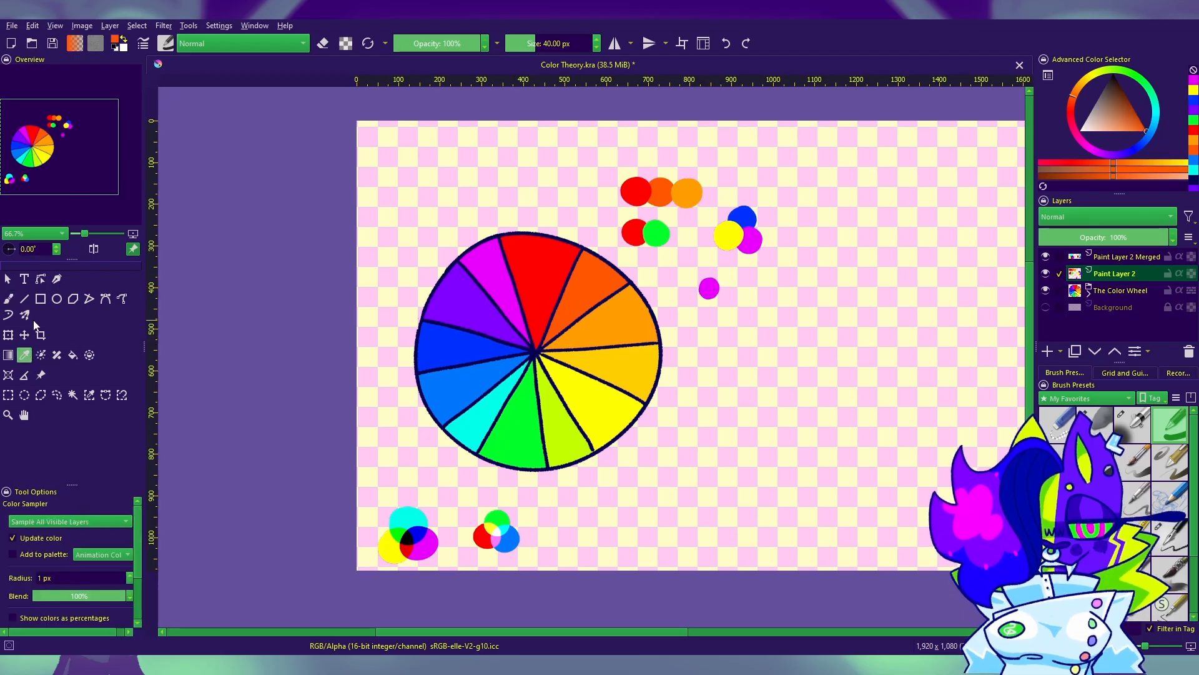
{"action": "key", "text": "b"}
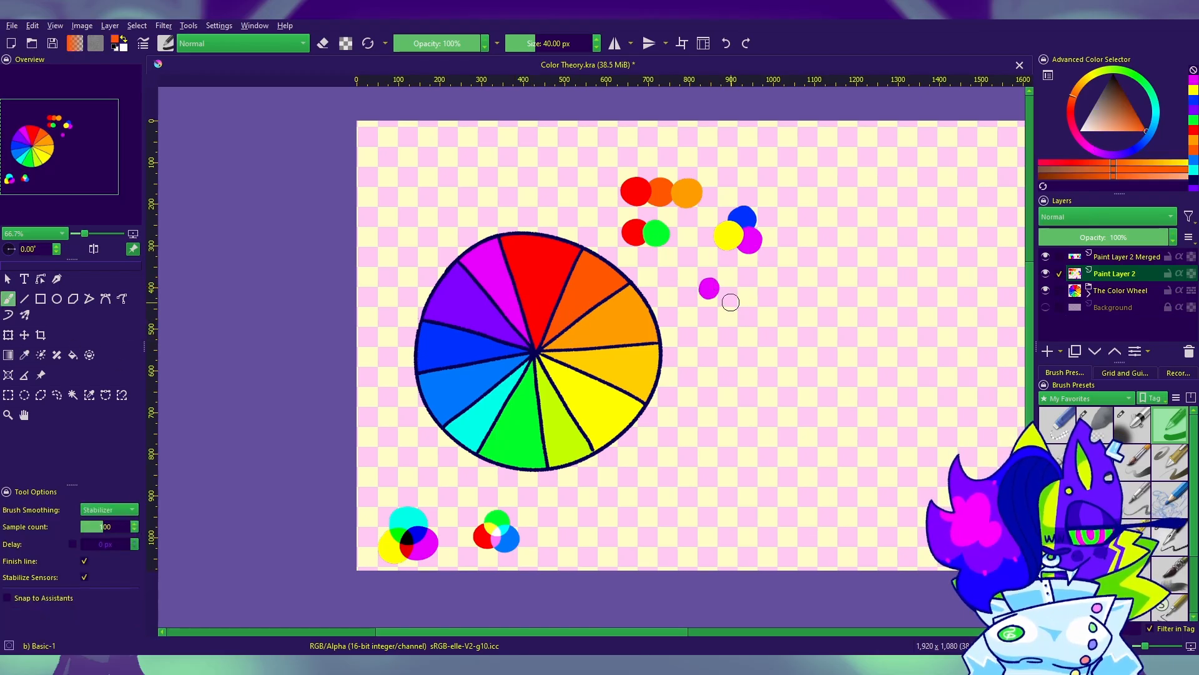
Step: Complete a square of four dots with a wheel-sampled cyan dot below the magenta one and a yellow-green dot below the red-orange one
{"action": "left_click", "coordinate": [25, 355]}
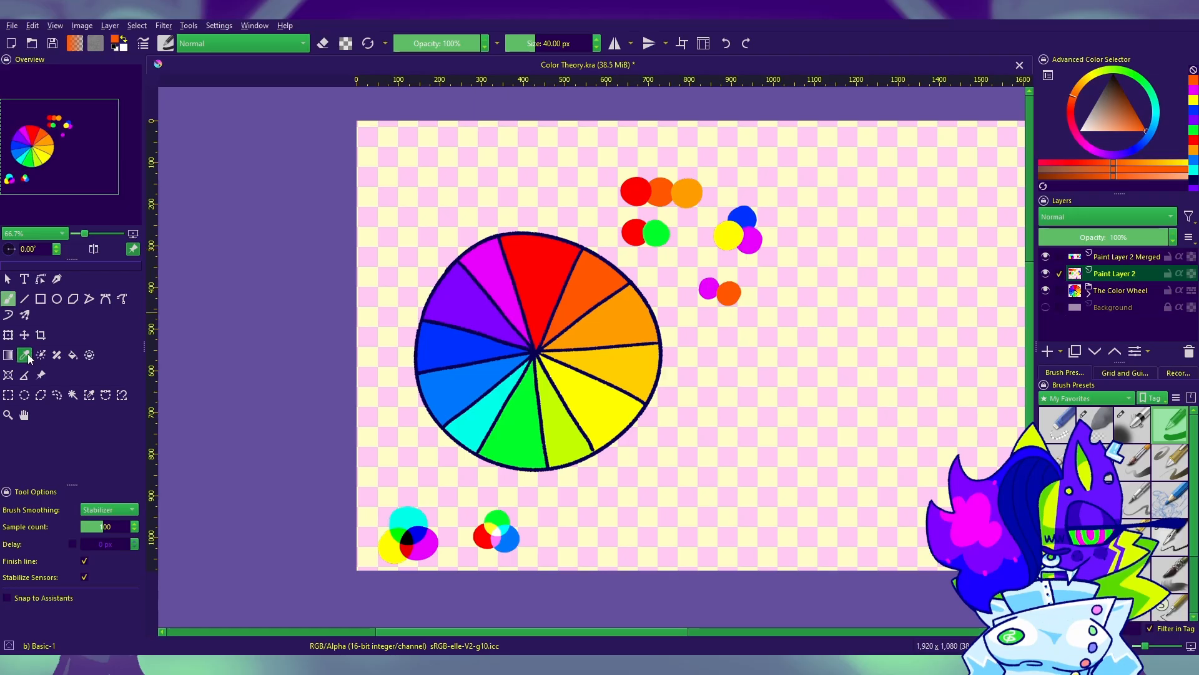
{"action": "left_click", "coordinate": [503, 422]}
{"action": "key", "text": "b"}
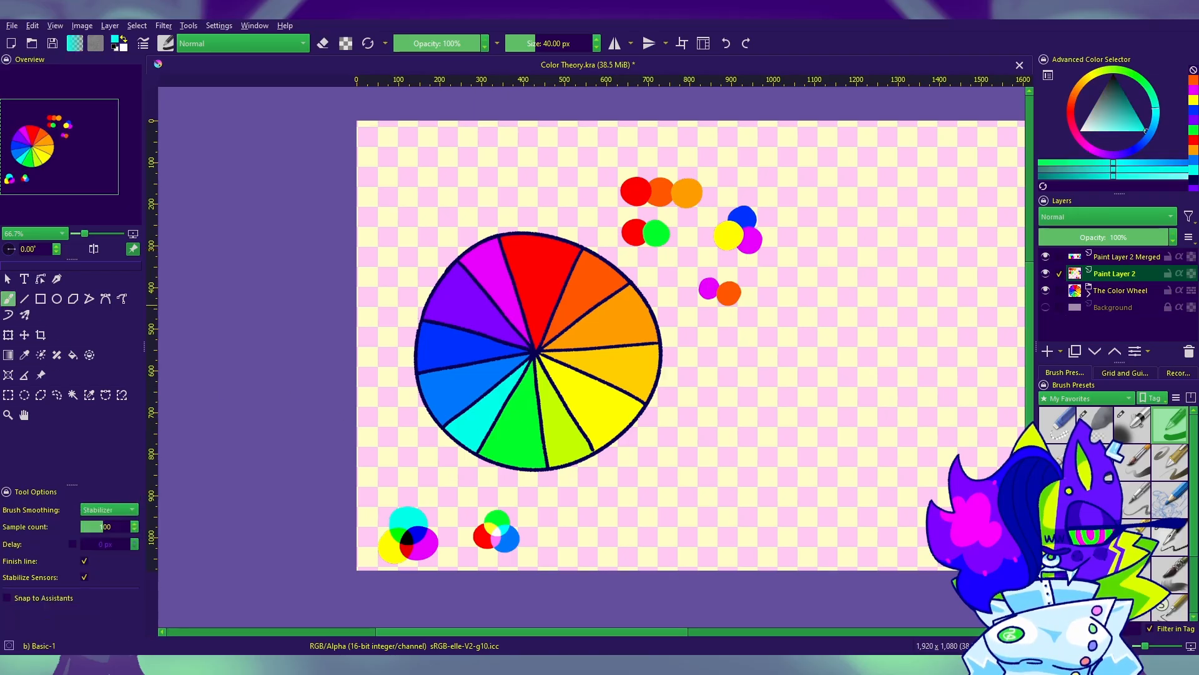
{"action": "left_click", "coordinate": [704, 308]}
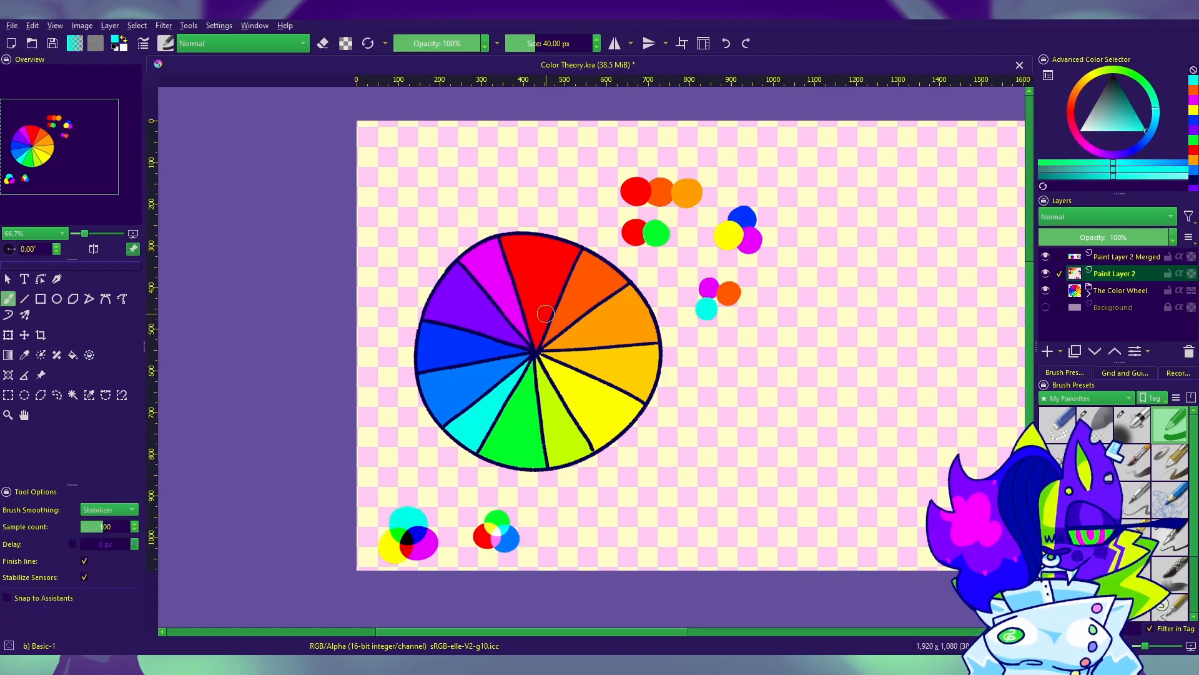
{"action": "left_click", "coordinate": [25, 355]}
{"action": "left_click", "coordinate": [559, 416]}
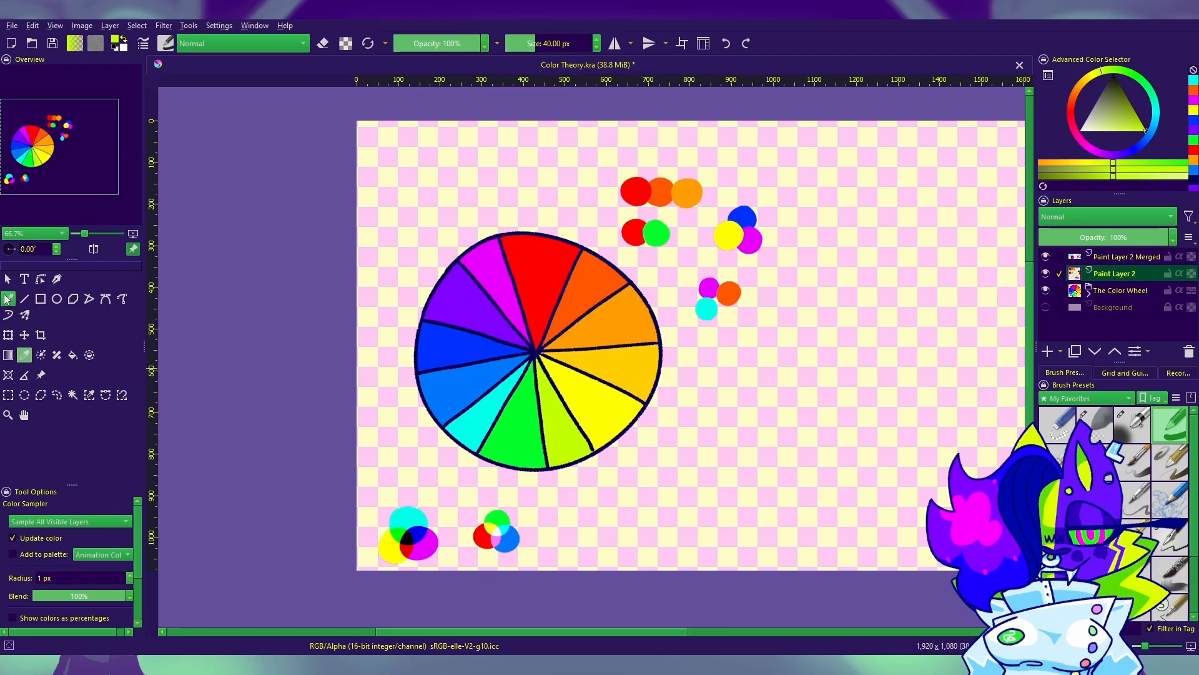
{"action": "left_click", "coordinate": [8, 298]}
{"action": "left_click", "coordinate": [728, 314]}
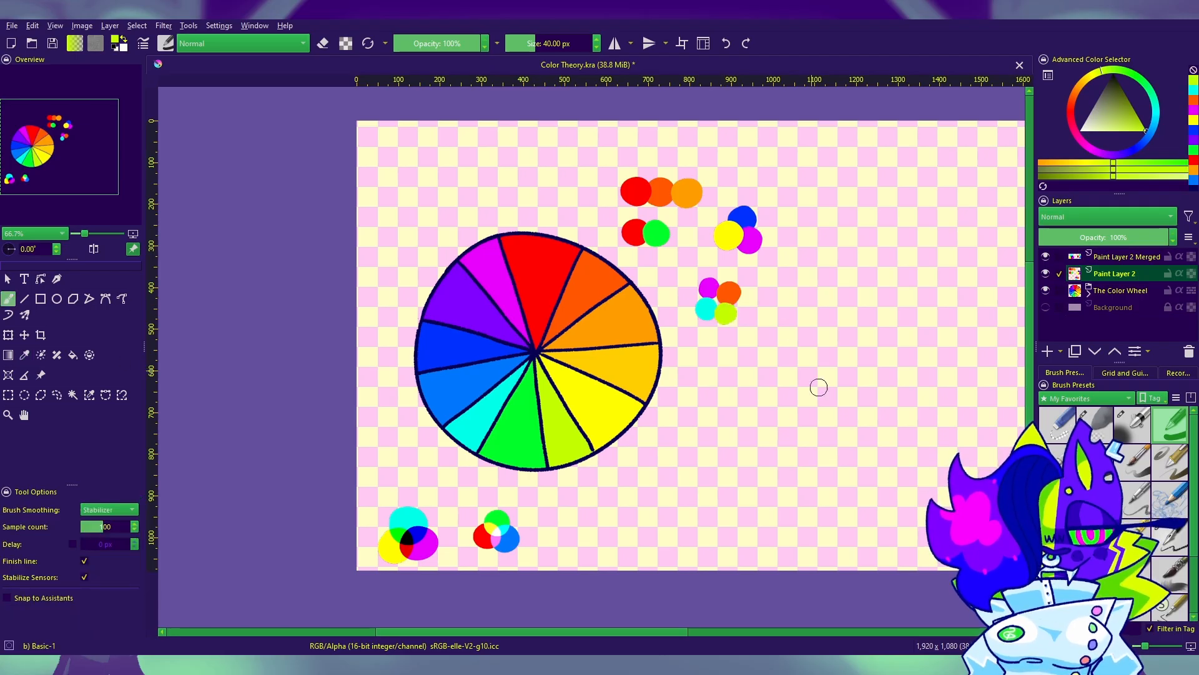
Step: Sample violet from the color wheel and paint a violet dot to the right of the existing swatch groups
{"action": "left_click_drag", "start_coordinate": [776, 336], "coordinate": [700, 296]}
{"action": "left_click", "coordinate": [24, 355]}
{"action": "left_click_drag", "start_coordinate": [670, 461], "coordinate": [753, 468]}
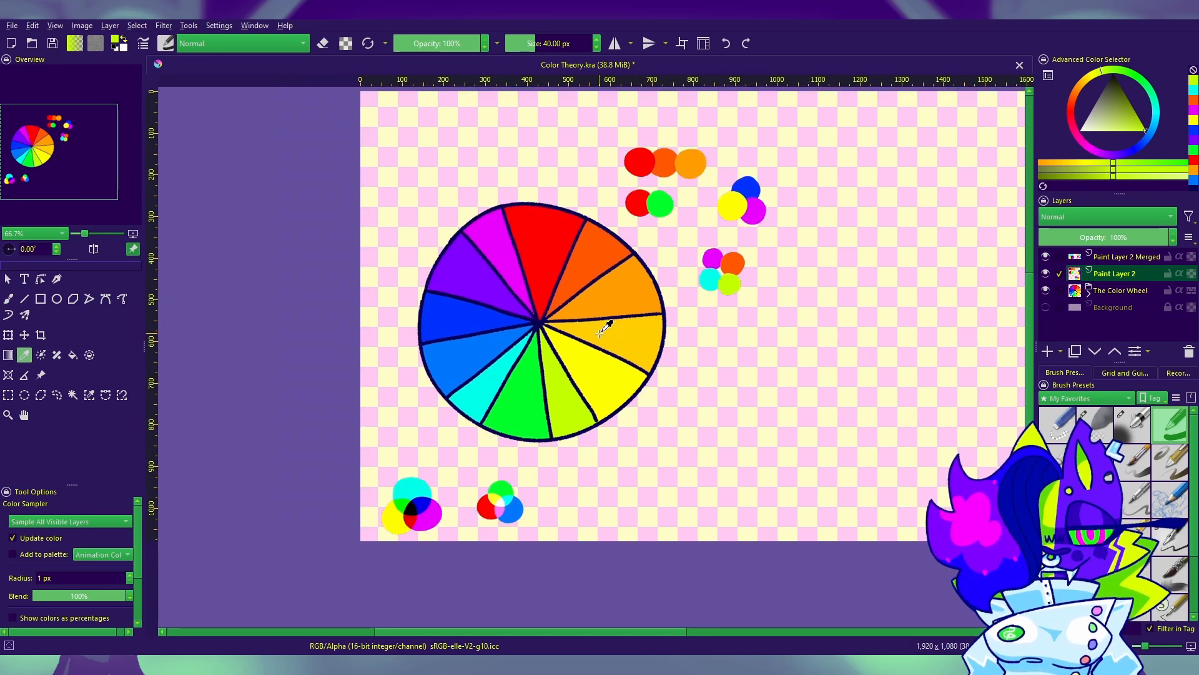
{"action": "left_click", "coordinate": [548, 254]}
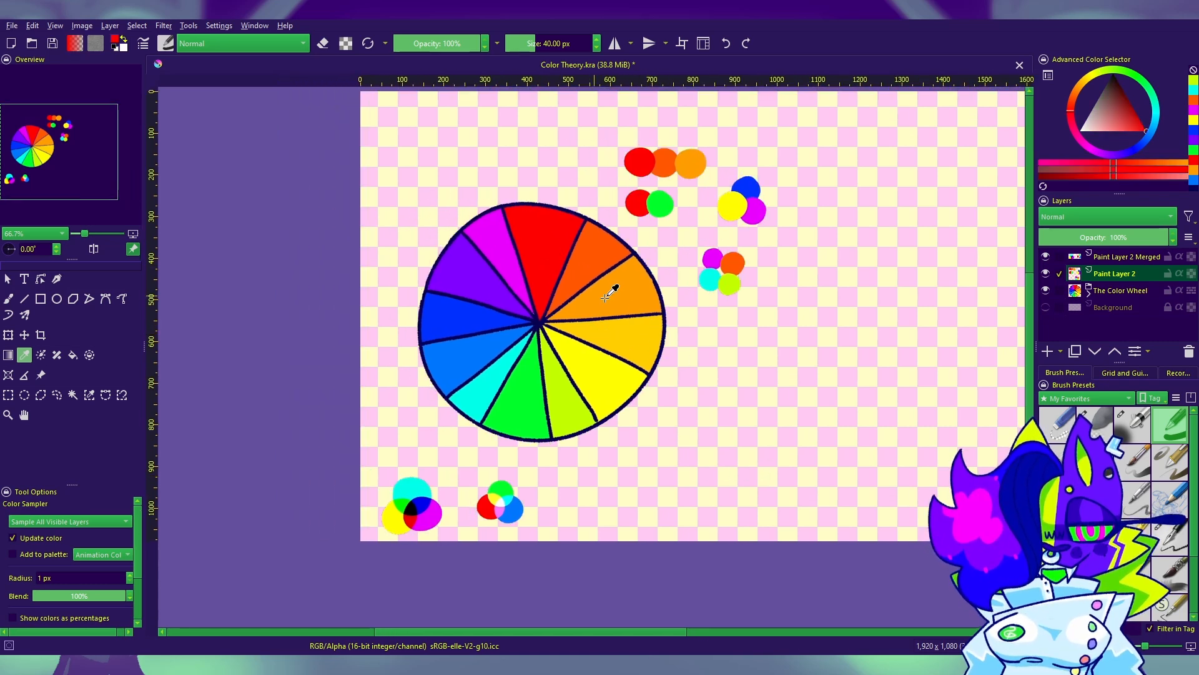
{"action": "left_click", "coordinate": [507, 286]}
{"action": "left_click", "coordinate": [8, 299]}
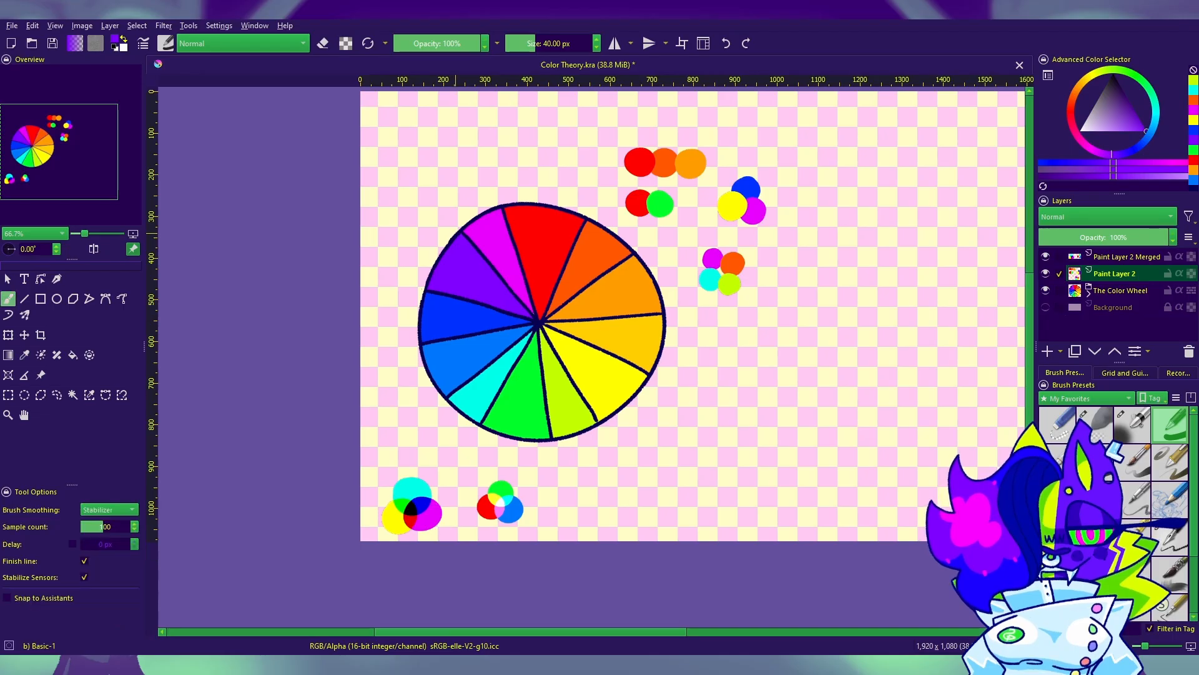
{"action": "left_click", "coordinate": [829, 241]}
Step: Paint a wheel-sampled light orange dot to the right of the separate violet dot and a wheel-sampled green dot below and between them
{"action": "left_click", "coordinate": [25, 355]}
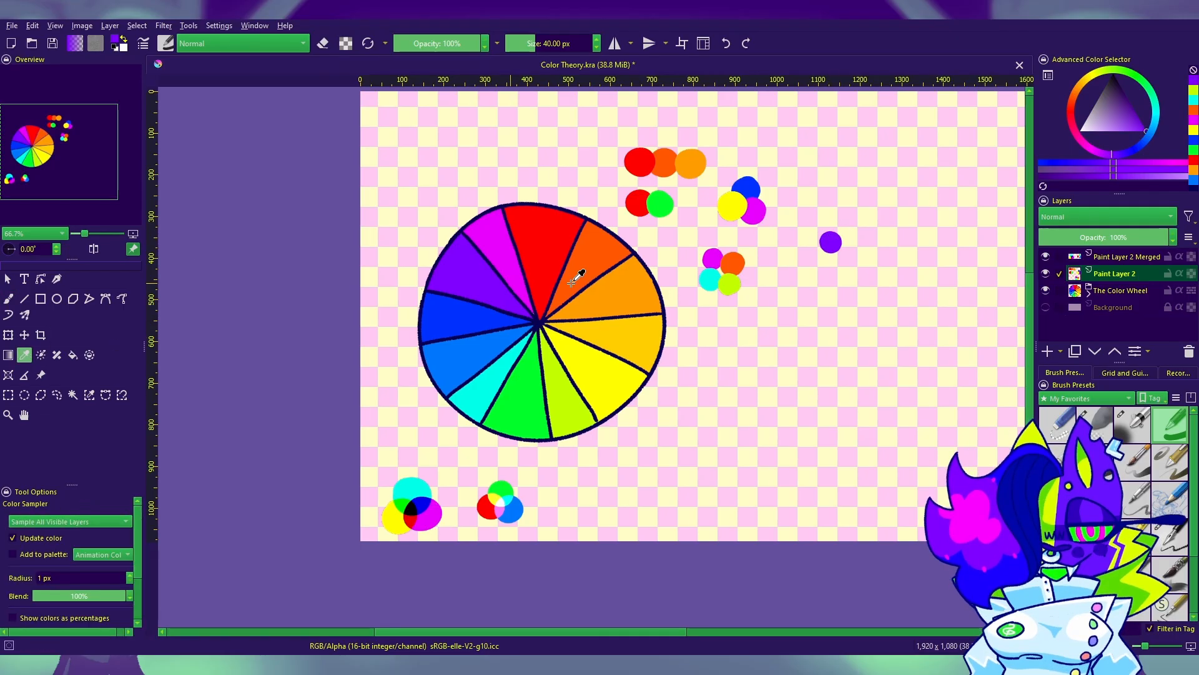
{"action": "left_click", "coordinate": [592, 292]}
{"action": "left_click", "coordinate": [9, 299]}
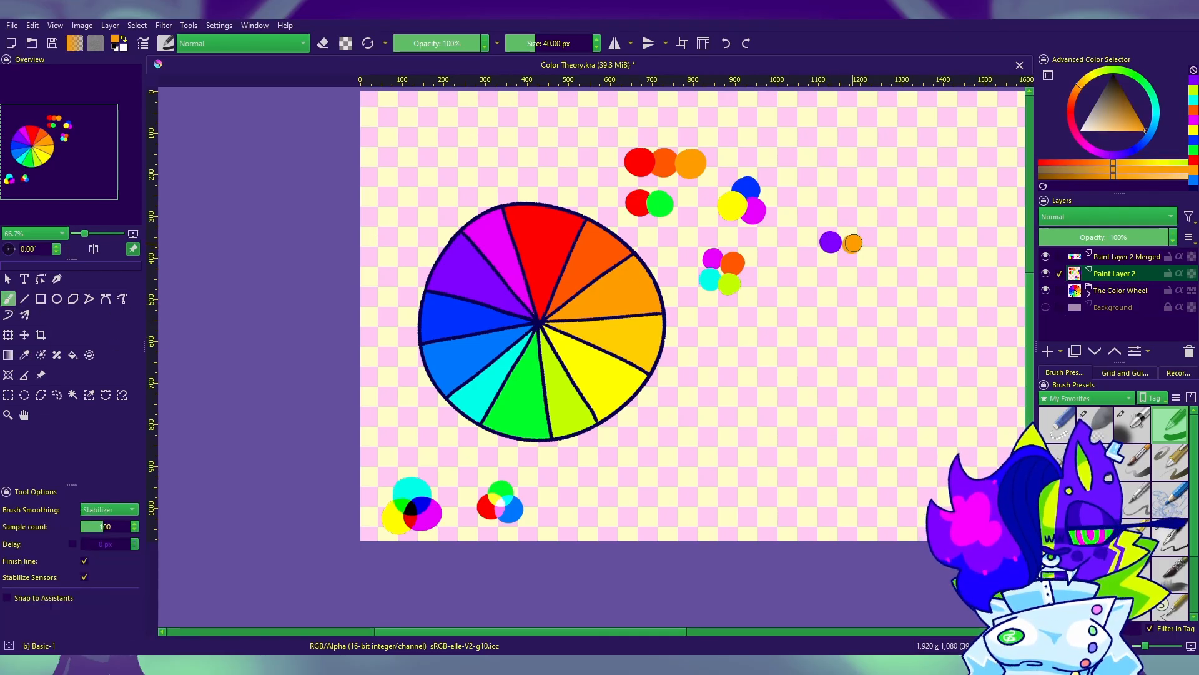
{"action": "left_click", "coordinate": [30, 351]}
{"action": "left_click", "coordinate": [532, 399]}
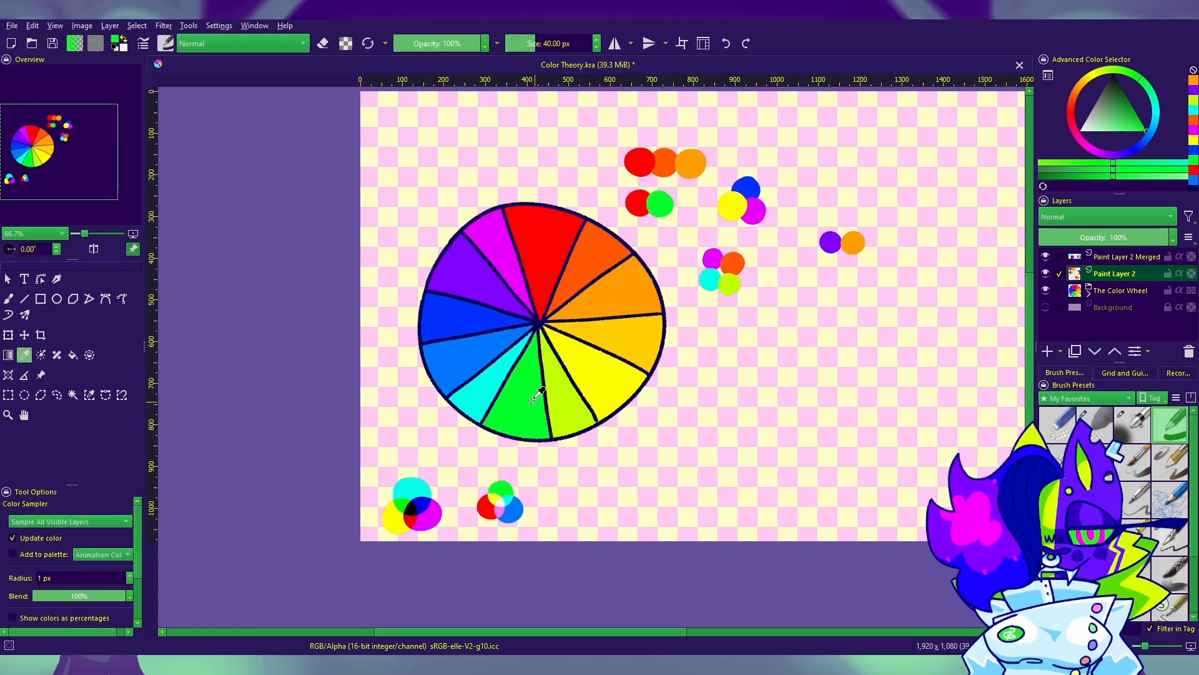
{"action": "left_click", "coordinate": [8, 299]}
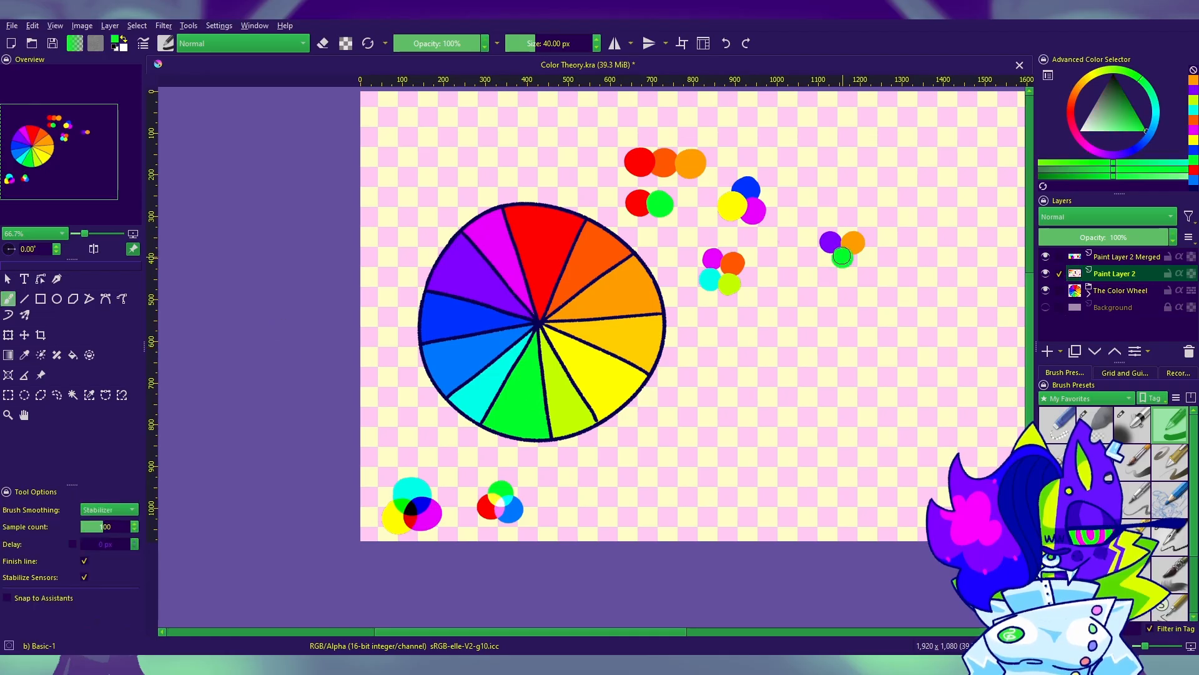
Step: Sample red from the color wheel and paint a red dot above the violet, orange and green triad
{"action": "left_click", "coordinate": [842, 256]}
{"action": "left_click_drag", "start_coordinate": [776, 454], "coordinate": [502, 435]}
{"action": "key", "text": "p"}
{"action": "left_click", "coordinate": [368, 227]}
{"action": "key", "text": "b"}
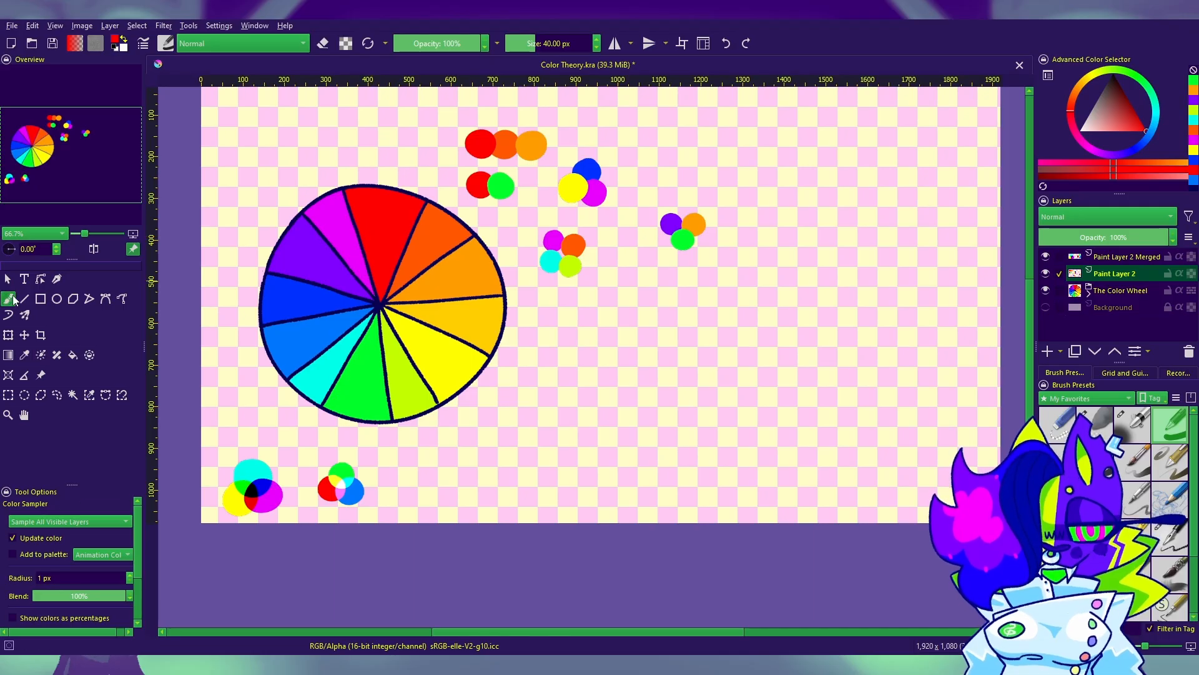
{"action": "left_click_drag", "start_coordinate": [684, 157], "coordinate": [683, 157]}
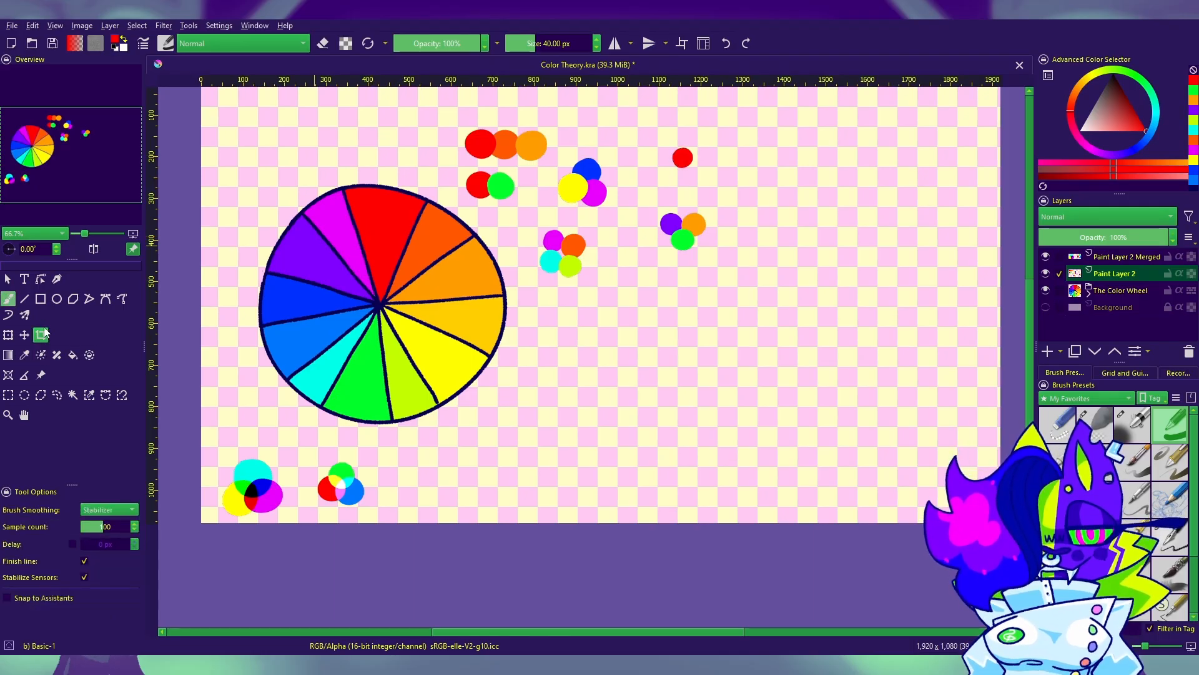
Step: Sample azure blue from the color wheel and paint a dot at the lower left of the new red dot
{"action": "left_click", "coordinate": [24, 355]}
{"action": "left_click", "coordinate": [312, 337]}
{"action": "left_click", "coordinate": [382, 252]}
{"action": "left_click", "coordinate": [351, 304]}
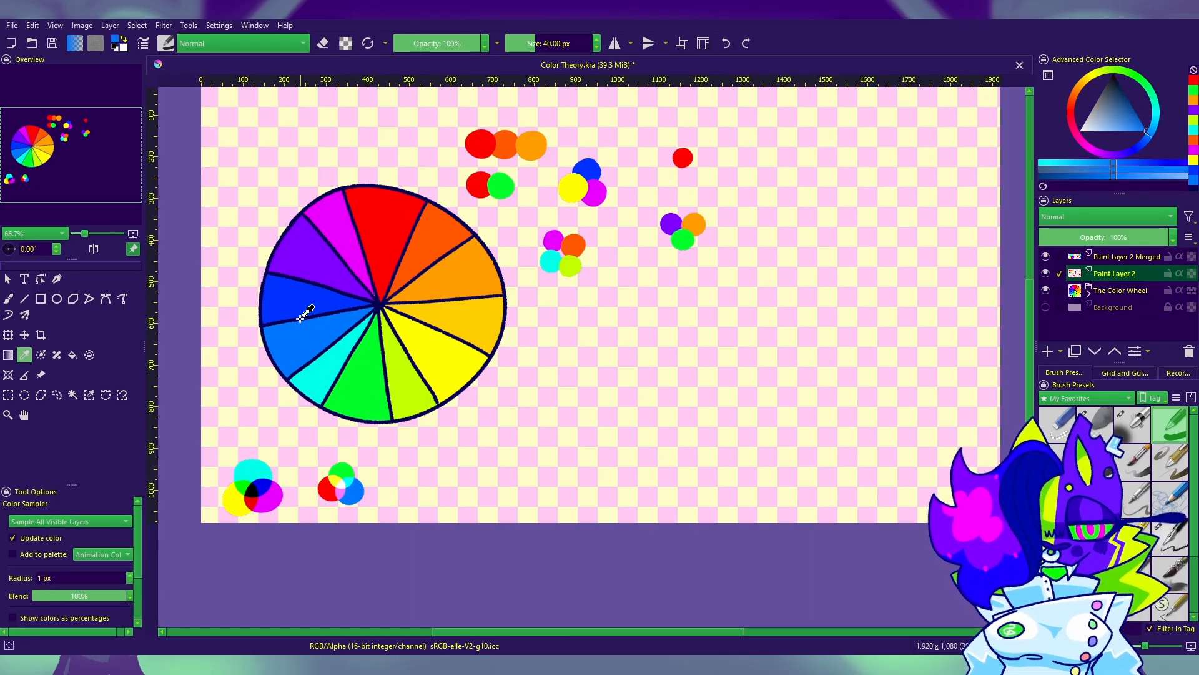
{"action": "key", "text": "b"}
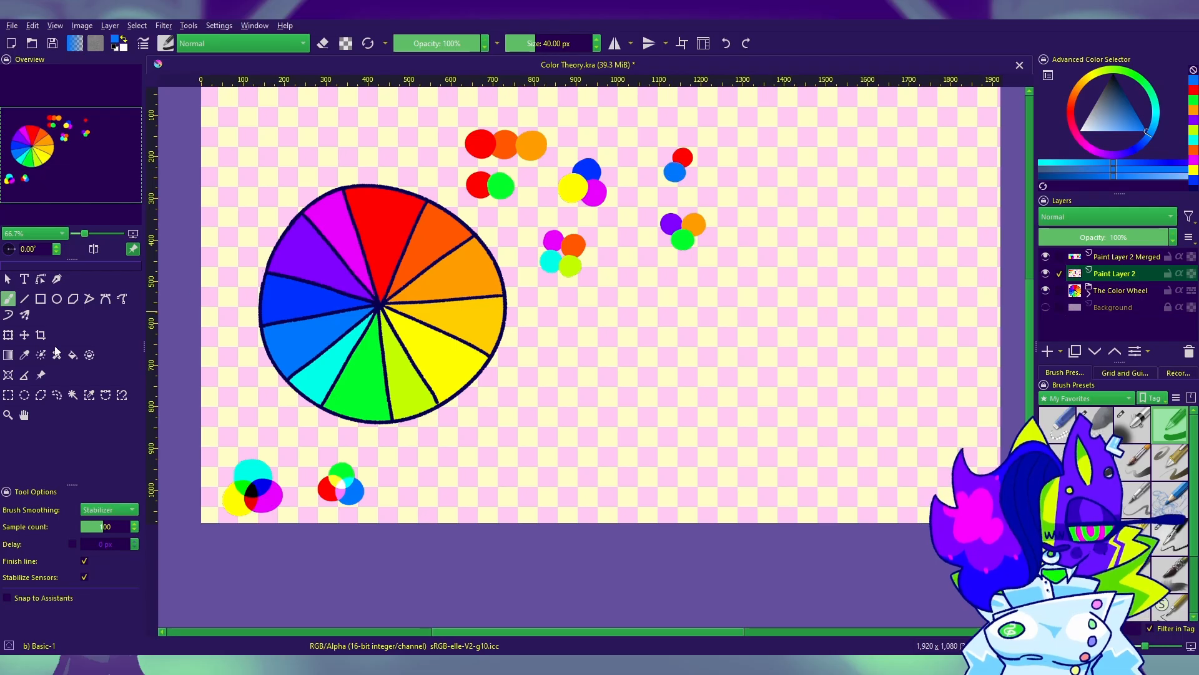
Step: Complete the red and blue group with a wheel-sampled yellow dot at its lower right, and save the document
{"action": "left_click", "coordinate": [24, 355]}
{"action": "left_click", "coordinate": [440, 336]}
{"action": "left_click", "coordinate": [9, 299]}
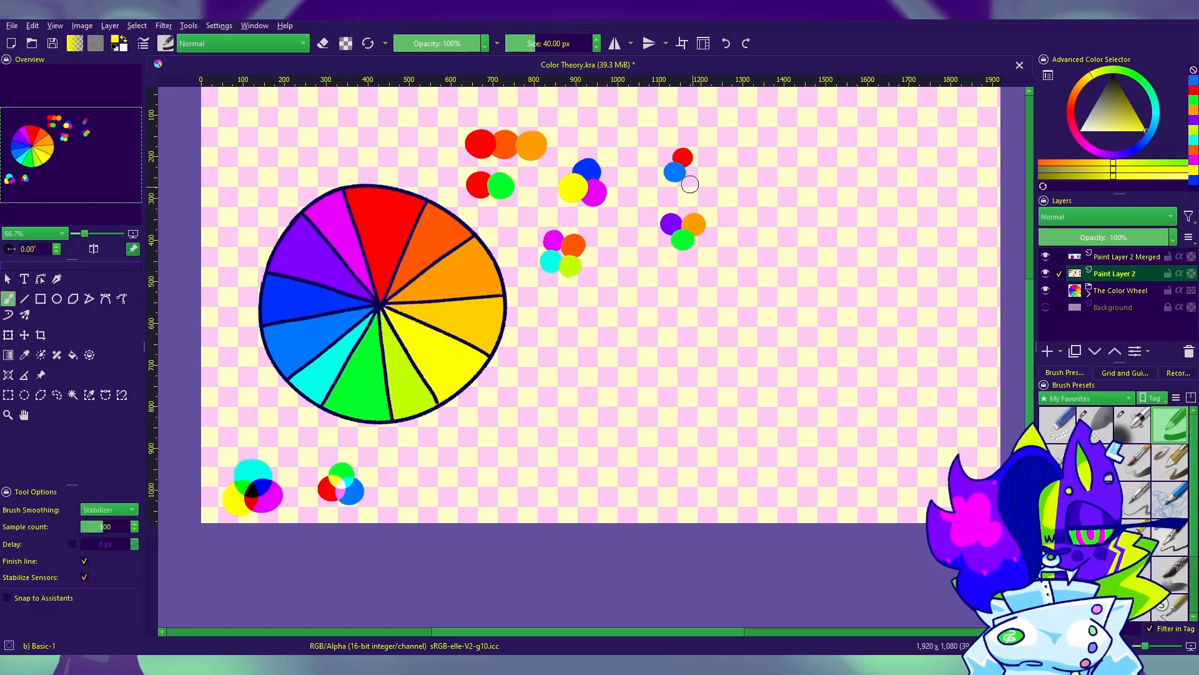
{"action": "left_click", "coordinate": [690, 171]}
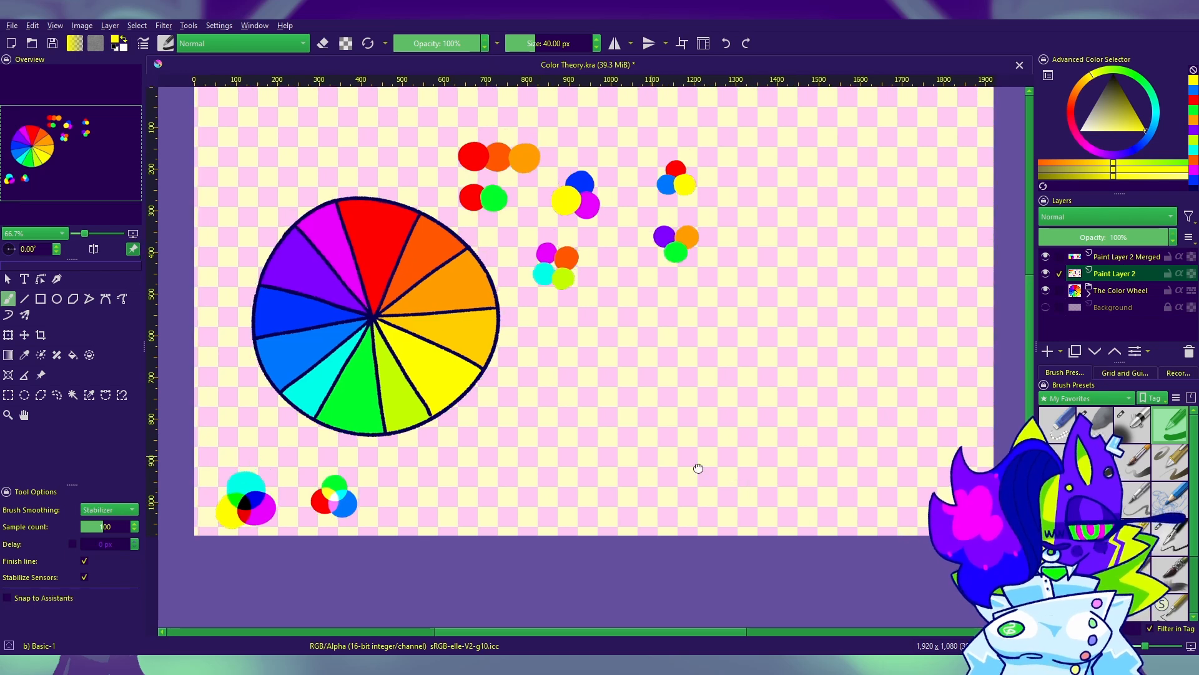
{"action": "key", "text": "ctrl+s"}
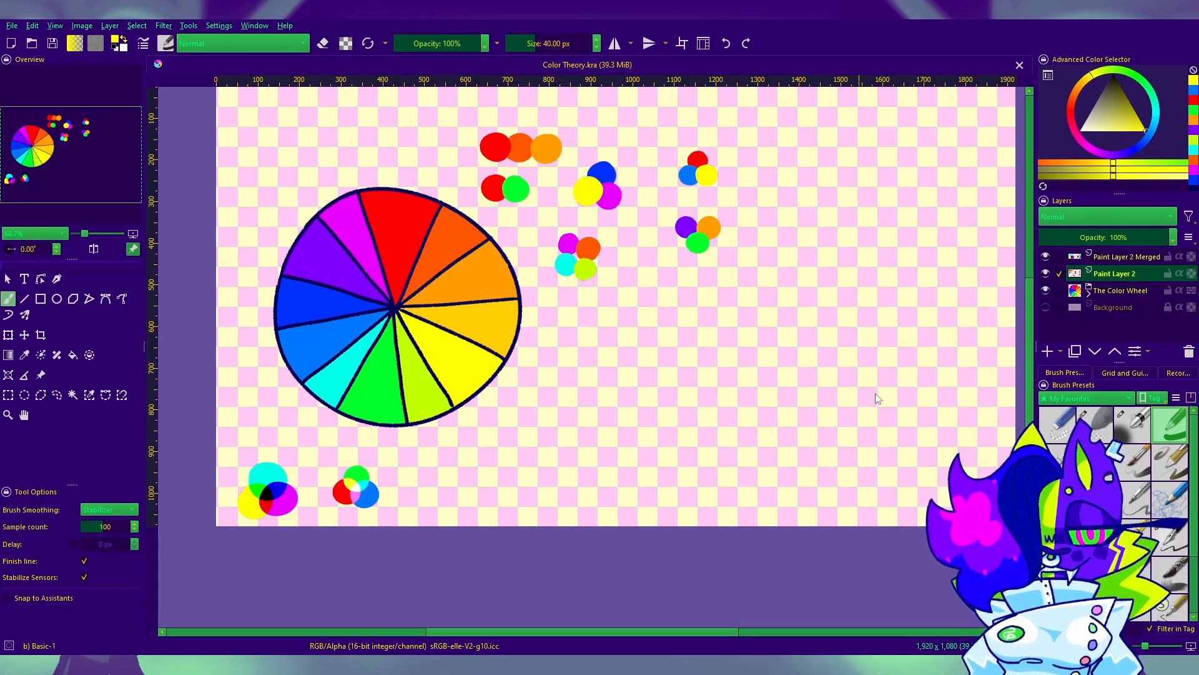
Step: Paste the artwork as a reference image, shrink it and place it to the right of the canvas
{"action": "scroll", "coordinate": [875, 392], "scroll_direction": "down", "scroll_amount": 5}
{"action": "key", "text": "ctrl+shift+r"}
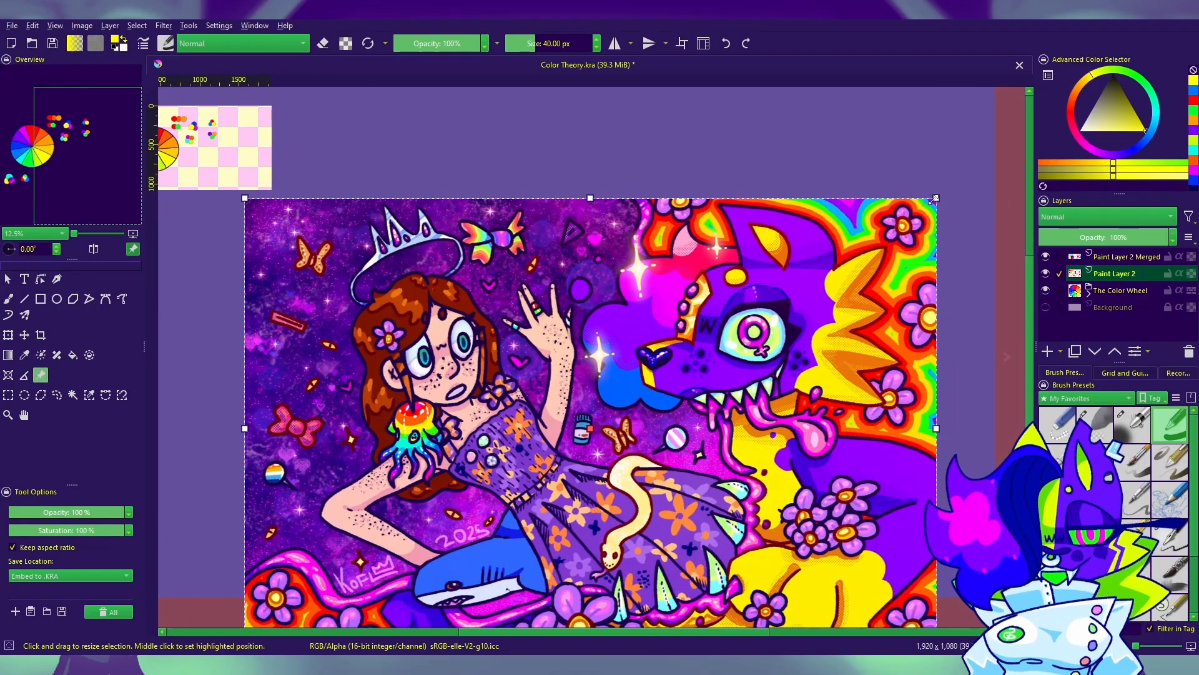
{"action": "left_click_drag", "start_coordinate": [949, 199], "coordinate": [466, 512]}
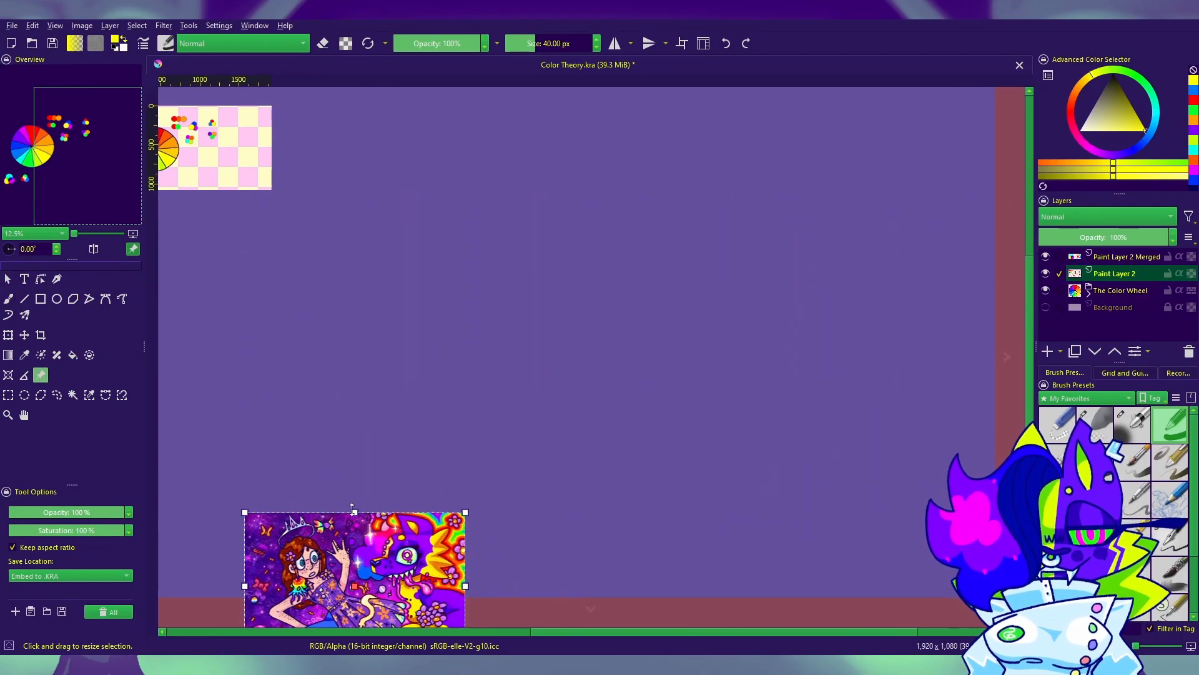
{"action": "left_click_drag", "start_coordinate": [300, 537], "coordinate": [657, 150]}
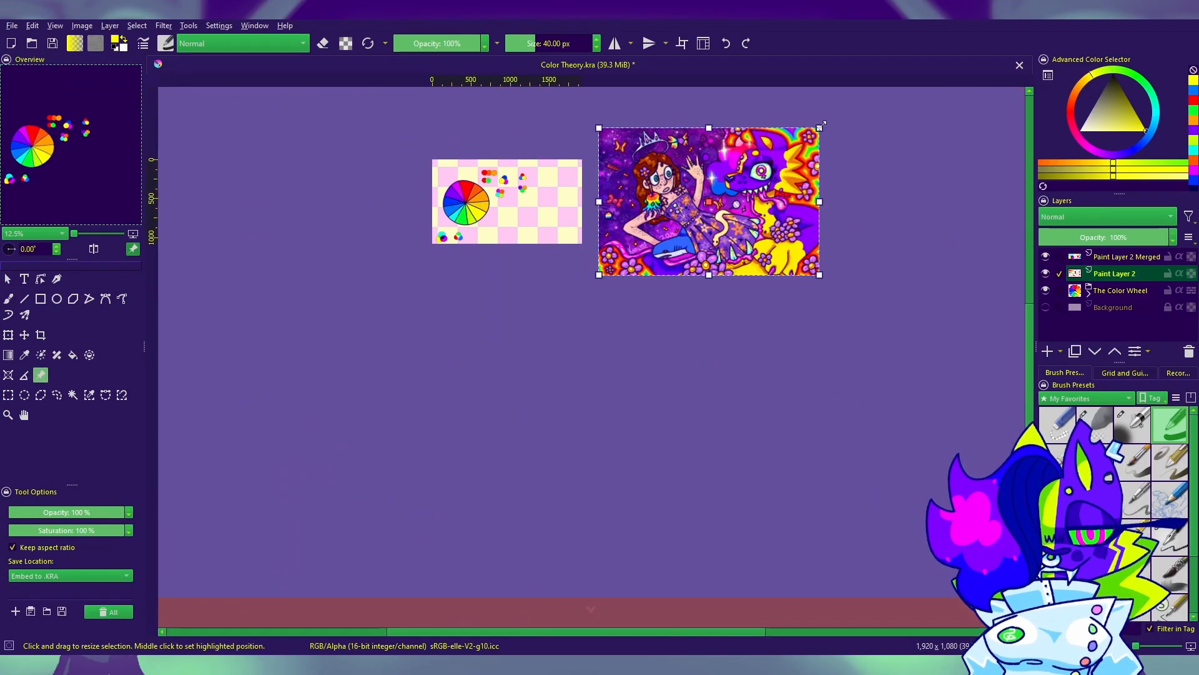
Step: Shrink the reference artwork further and move it next to the canvas's right edge
{"action": "left_click_drag", "start_coordinate": [820, 125], "coordinate": [776, 156]}
{"action": "scroll", "coordinate": [656, 178], "scroll_direction": "up", "scroll_amount": 3}
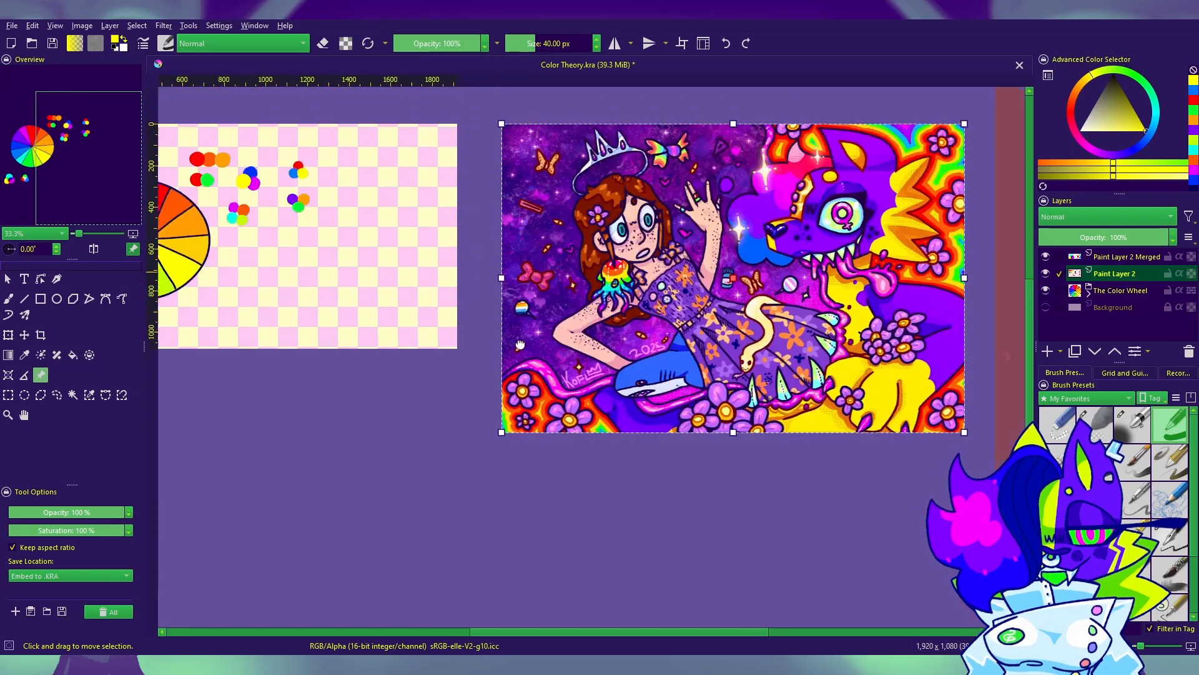
{"action": "left_click_drag", "start_coordinate": [520, 345], "coordinate": [461, 406]}
{"action": "left_click_drag", "start_coordinate": [439, 183], "coordinate": [574, 283]}
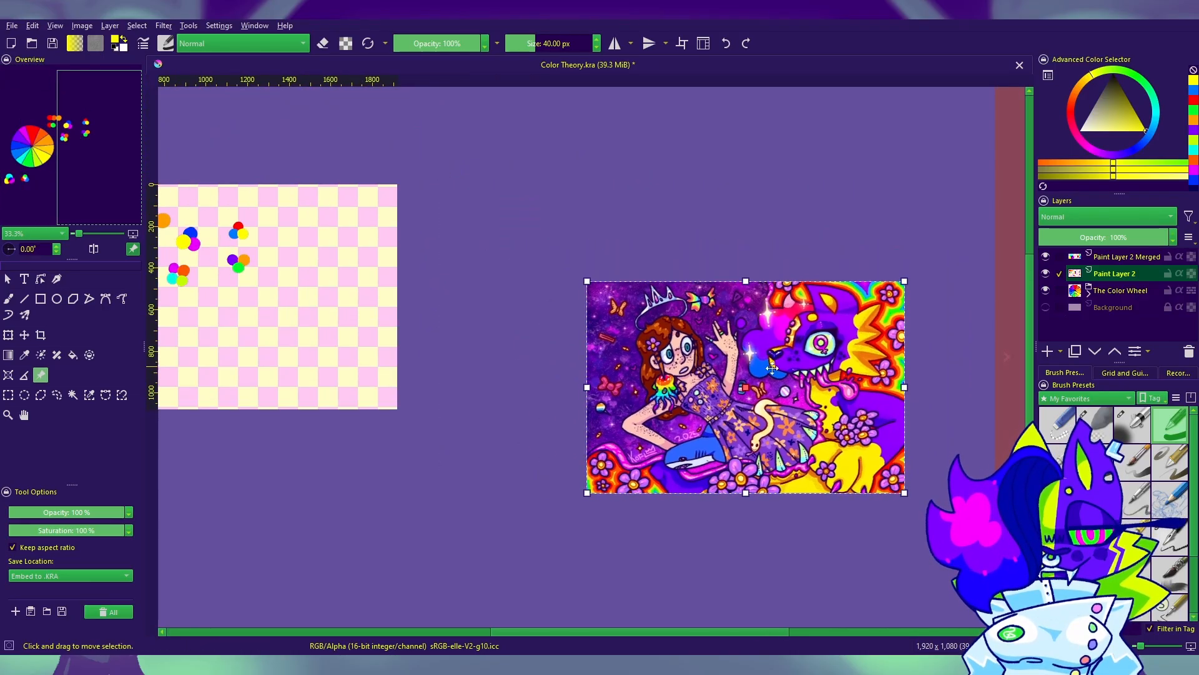
{"action": "left_click_drag", "start_coordinate": [772, 368], "coordinate": [587, 270]}
Step: Examine the colors and shading in the reference artwork's details, including the girl's face and the purple creature
{"action": "scroll", "coordinate": [515, 288], "scroll_direction": "up", "scroll_amount": 10}
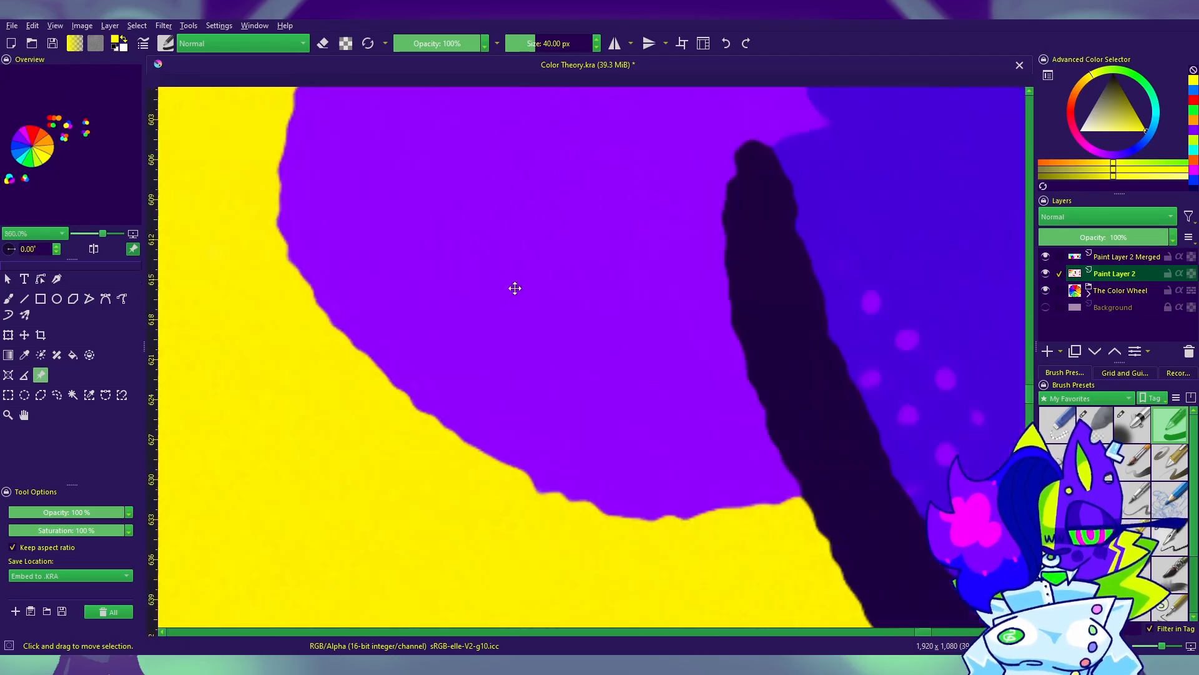
{"action": "scroll", "coordinate": [523, 302], "scroll_direction": "down", "scroll_amount": 8}
{"action": "left_click_drag", "start_coordinate": [523, 302], "coordinate": [812, 418]}
{"action": "scroll", "coordinate": [469, 281], "scroll_direction": "up", "scroll_amount": 5}
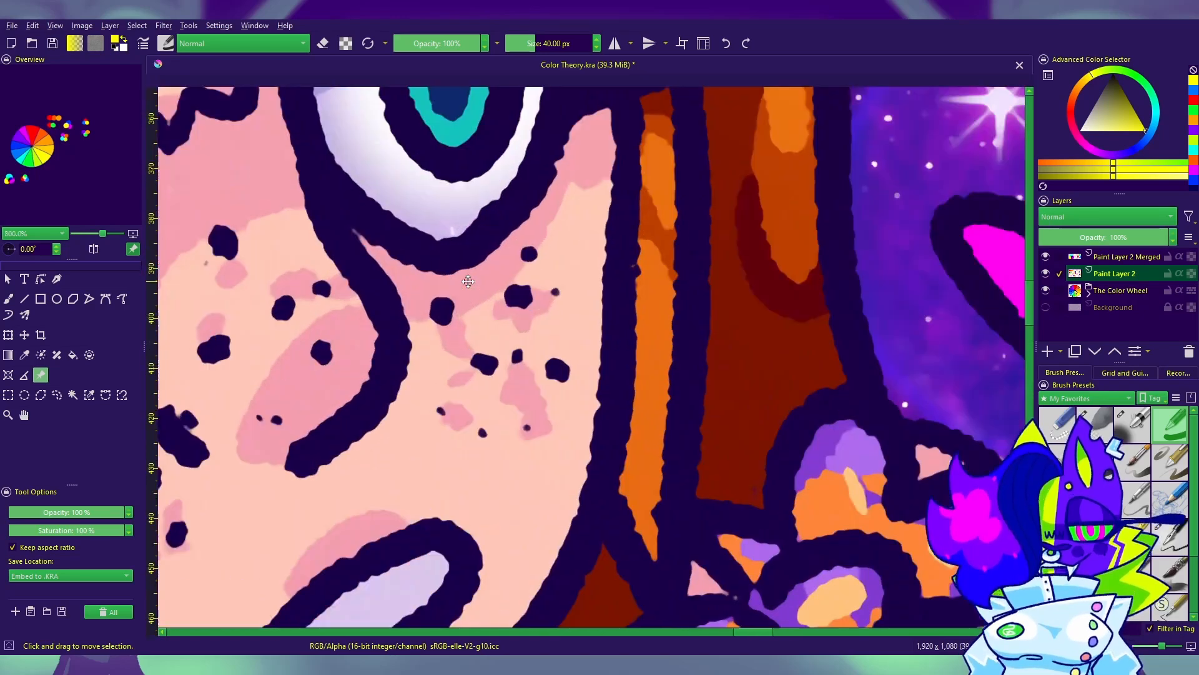
{"action": "scroll", "coordinate": [468, 281], "scroll_direction": "down", "scroll_amount": 7}
{"action": "scroll", "coordinate": [787, 244], "scroll_direction": "up", "scroll_amount": 7}
{"action": "scroll", "coordinate": [720, 204], "scroll_direction": "down", "scroll_amount": 5}
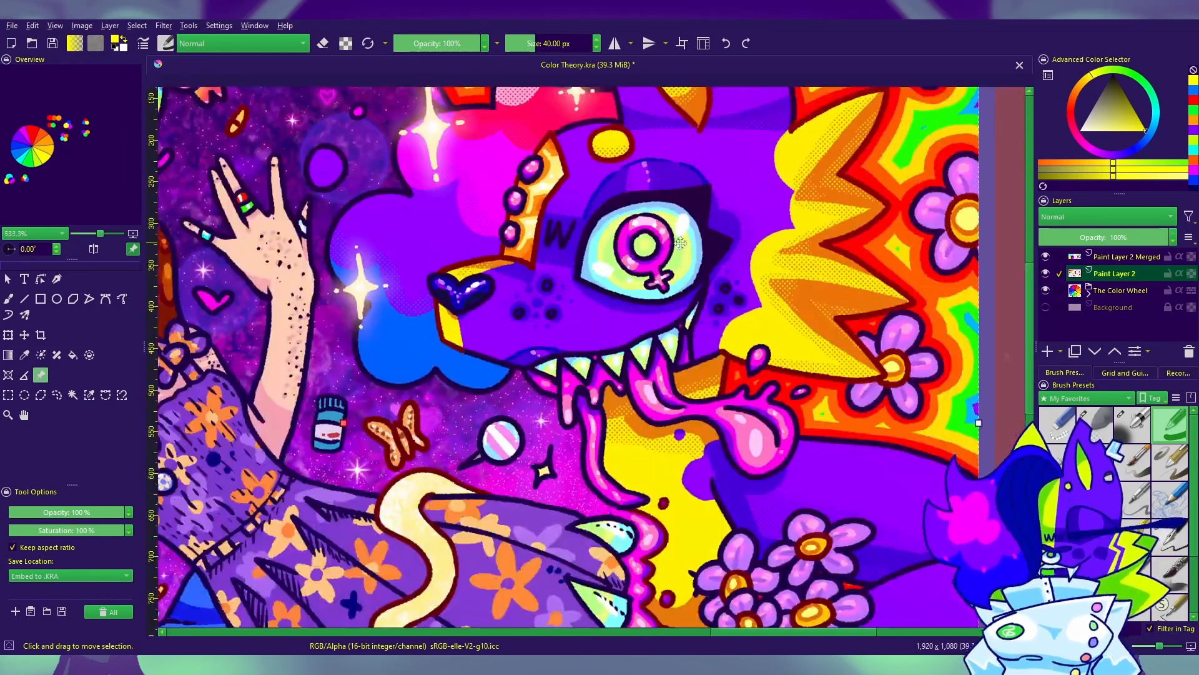
{"action": "scroll", "coordinate": [680, 243], "scroll_direction": "down", "scroll_amount": 8}
{"action": "scroll", "coordinate": [681, 270], "scroll_direction": "up", "scroll_amount": 1}
{"action": "scroll", "coordinate": [736, 277], "scroll_direction": "down", "scroll_amount": 1}
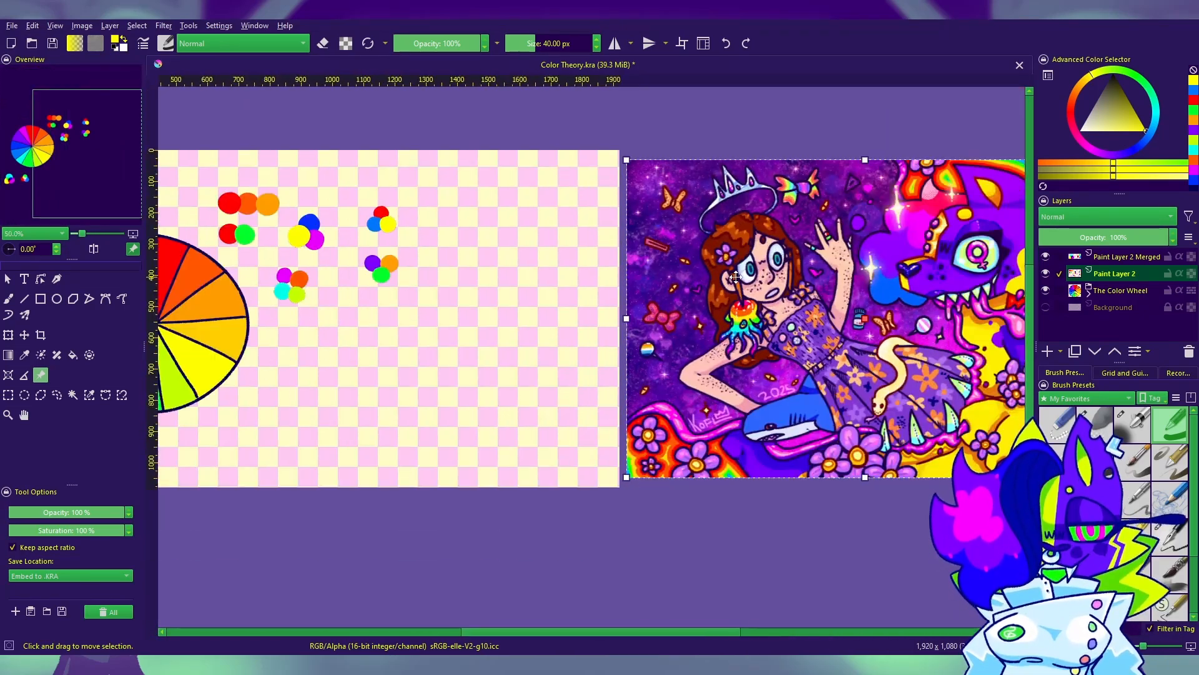
{"action": "mouse_move", "coordinate": [514, 492]}
{"action": "left_mouse_down"}
{"action": "mouse_move", "coordinate": [711, 501]}
{"action": "mouse_move", "coordinate": [659, 474]}
{"action": "left_mouse_up"}
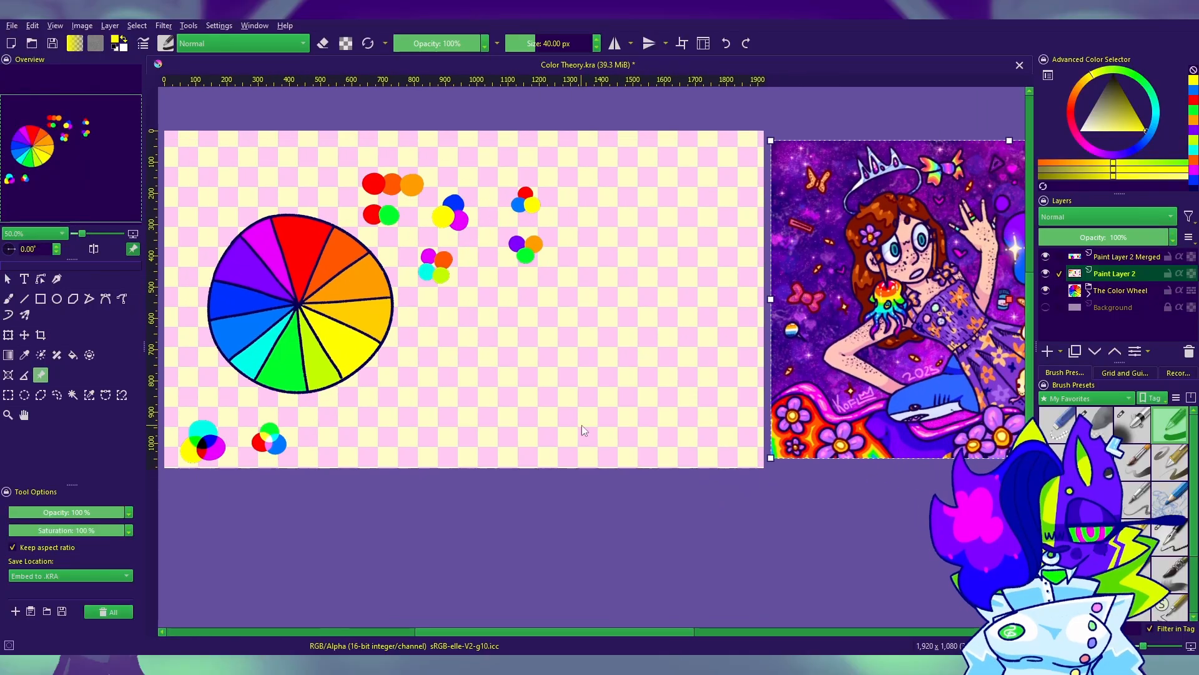
{"action": "left_click", "coordinate": [8, 299]}
{"action": "mouse_move", "coordinate": [612, 262]}
{"action": "left_mouse_down"}
{"action": "mouse_move", "coordinate": [584, 295]}
{"action": "mouse_move", "coordinate": [619, 262]}
{"action": "left_mouse_up"}
{"action": "left_click_drag", "start_coordinate": [816, 487], "coordinate": [955, 521]}
{"action": "key", "text": "ctrl+z"}
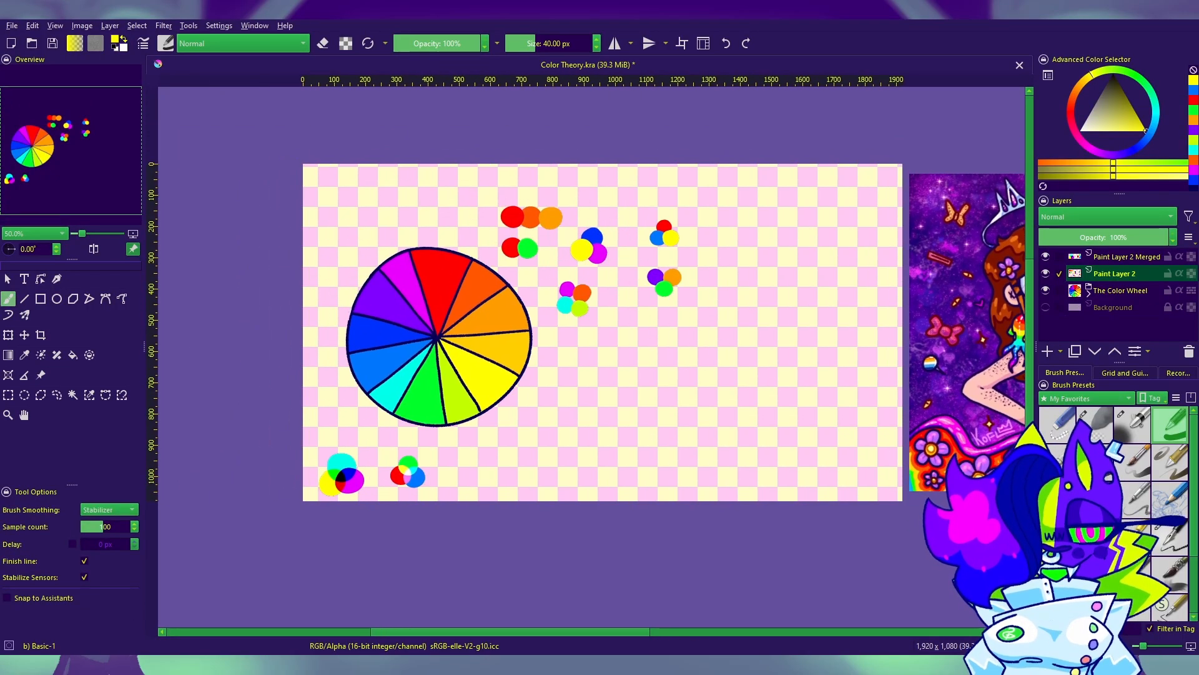
Step: Move the color wheel toward the canvas's lower left and the swatch groups up and left above it
{"action": "left_click", "coordinate": [24, 335]}
{"action": "mouse_move", "coordinate": [749, 378]}
{"action": "left_mouse_down"}
{"action": "mouse_move", "coordinate": [659, 378]}
{"action": "mouse_move", "coordinate": [709, 511]}
{"action": "mouse_move", "coordinate": [567, 340]}
{"action": "mouse_move", "coordinate": [781, 399]}
{"action": "left_mouse_up"}
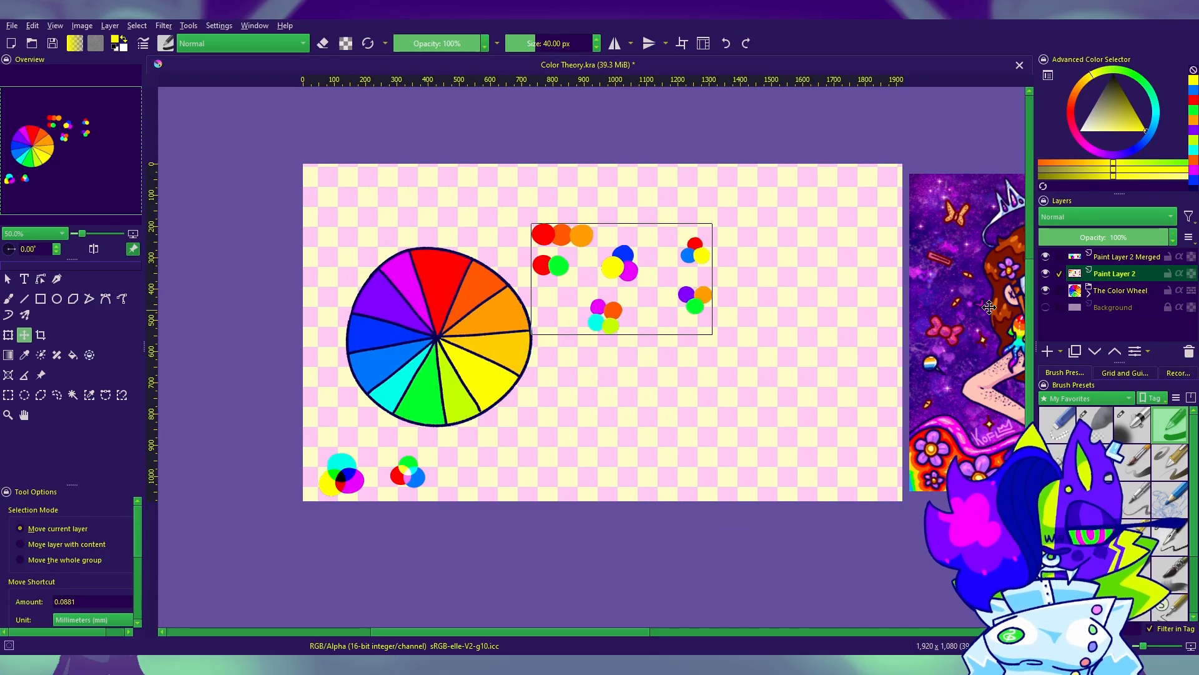
{"action": "left_click", "coordinate": [1120, 290]}
{"action": "mouse_move", "coordinate": [476, 409]}
{"action": "left_mouse_down"}
{"action": "mouse_move", "coordinate": [434, 431]}
{"action": "mouse_move", "coordinate": [467, 444]}
{"action": "left_mouse_up"}
{"action": "left_click", "coordinate": [1123, 257]}
{"action": "left_click", "coordinate": [1114, 275]}
{"action": "mouse_move", "coordinate": [672, 338]}
{"action": "left_mouse_down"}
{"action": "mouse_move", "coordinate": [485, 273]}
{"action": "mouse_move", "coordinate": [537, 289]}
{"action": "mouse_move", "coordinate": [460, 279]}
{"action": "mouse_move", "coordinate": [445, 293]}
{"action": "mouse_move", "coordinate": [577, 299]}
{"action": "mouse_move", "coordinate": [567, 284]}
{"action": "left_mouse_up"}
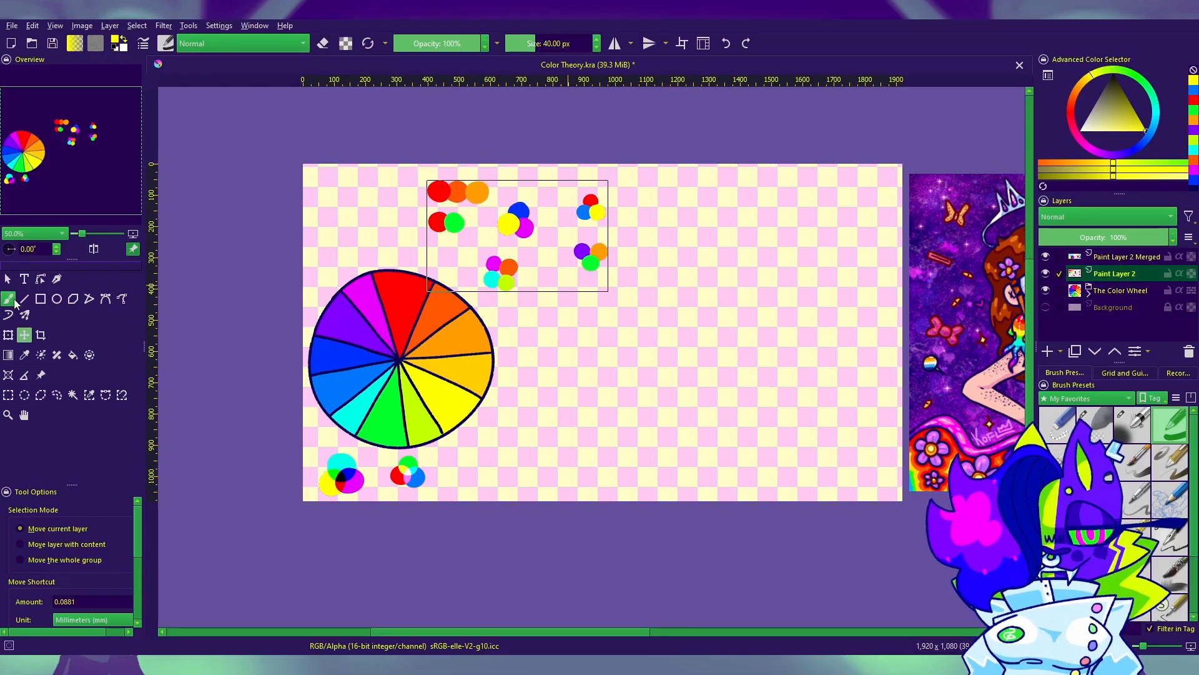
Step: Add a new paint layer above Paint Layer 2 Merged and choose the Ink-4 Pen Rough brush
{"action": "left_click", "coordinate": [8, 298]}
{"action": "mouse_move", "coordinate": [803, 398]}
{"action": "left_mouse_down"}
{"action": "mouse_move", "coordinate": [822, 377]}
{"action": "mouse_move", "coordinate": [873, 433]}
{"action": "left_mouse_up"}
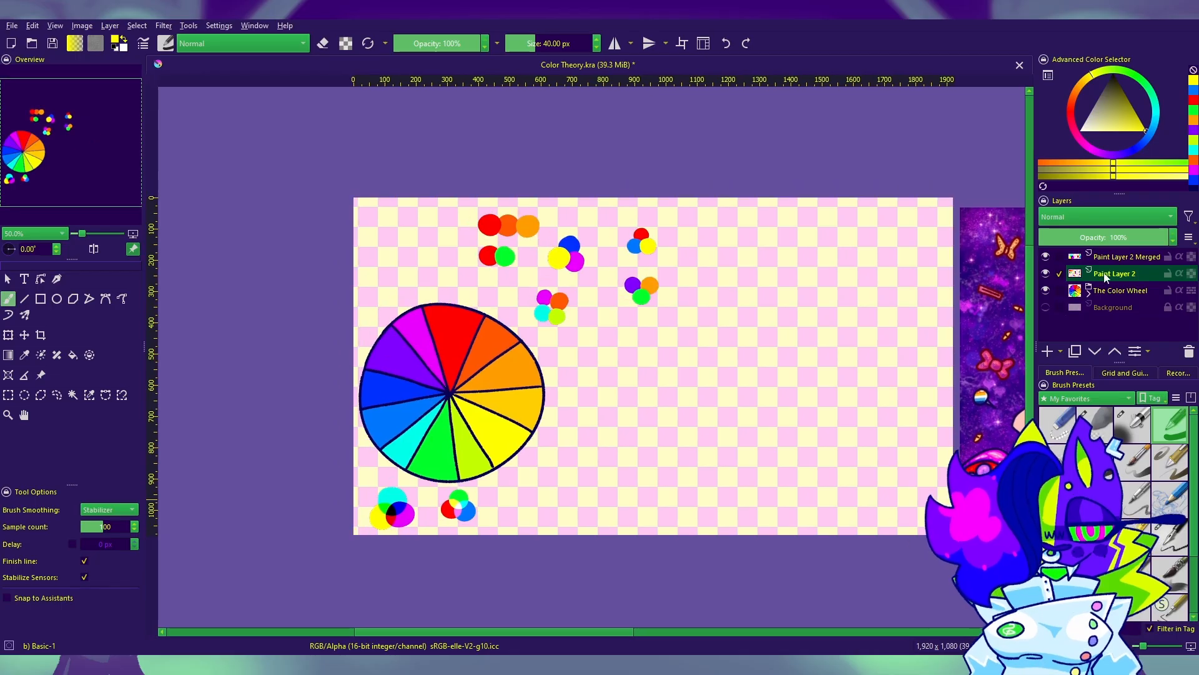
{"action": "left_click", "coordinate": [1115, 257]}
{"action": "left_click", "coordinate": [1048, 352]}
{"action": "left_click", "coordinate": [1170, 539]}
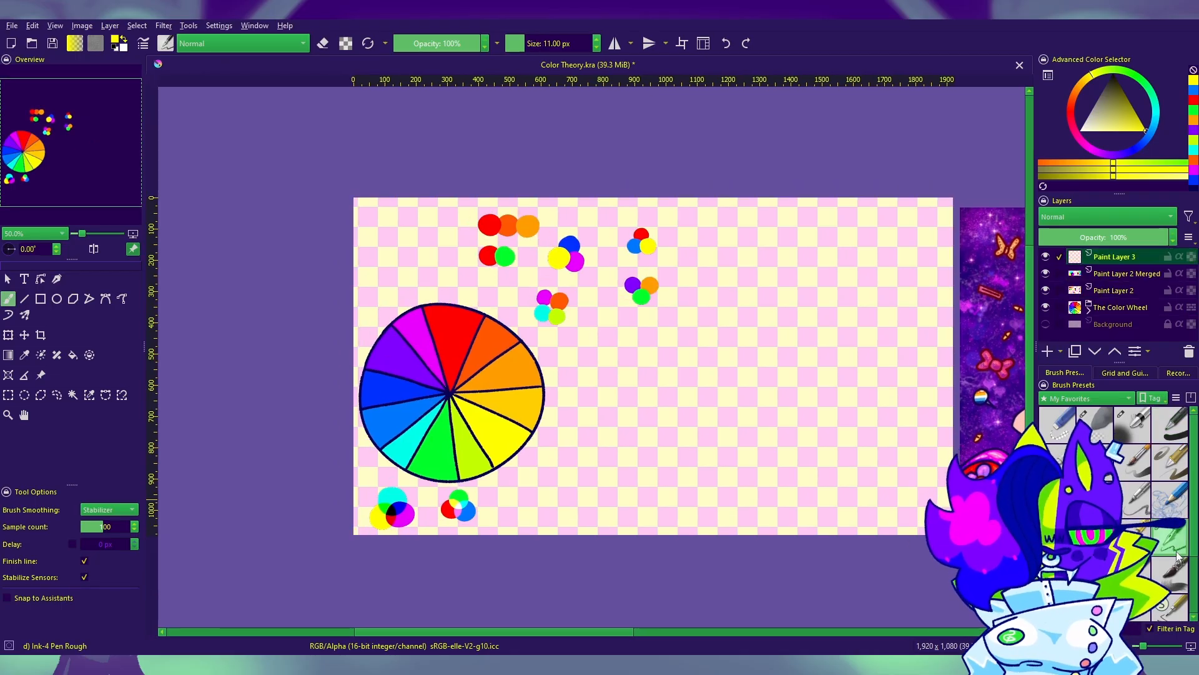
{"action": "left_click_drag", "start_coordinate": [812, 400], "coordinate": [747, 365]}
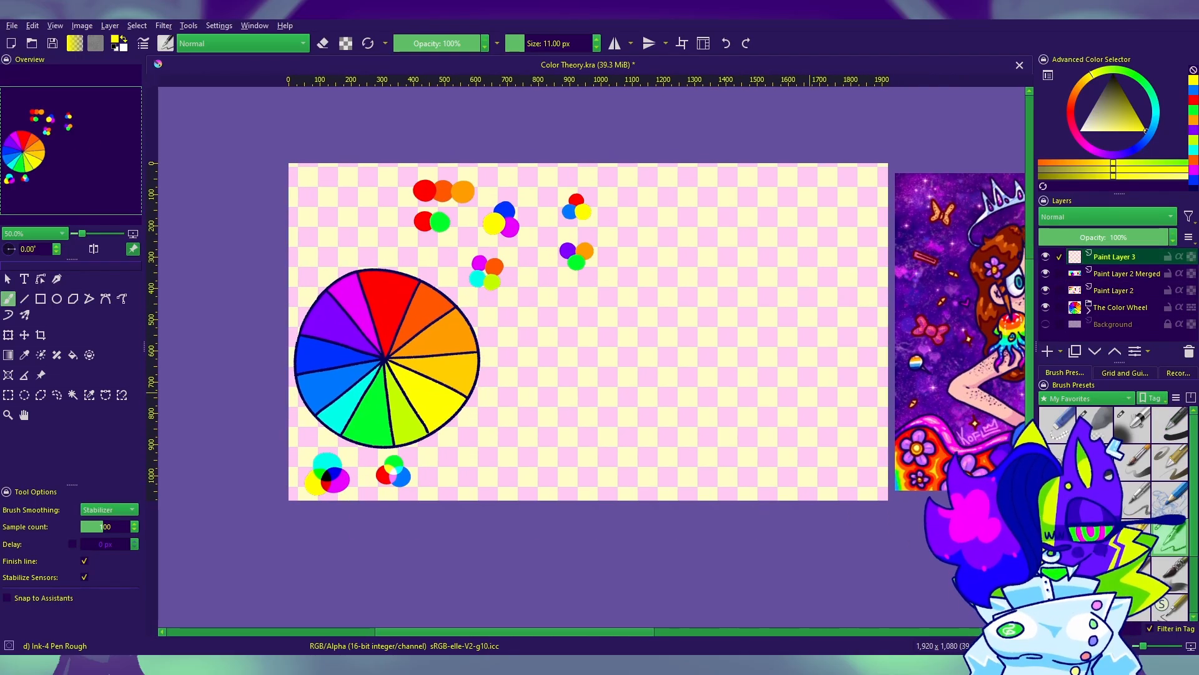
{"action": "key", "text": "plus"}
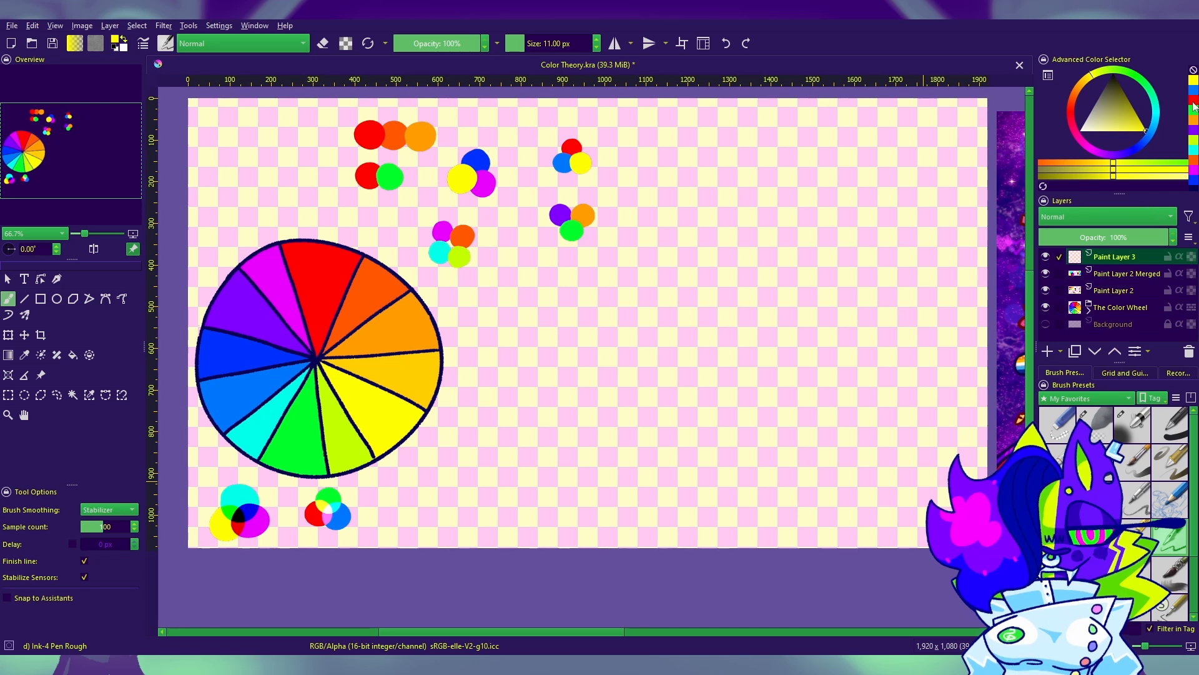
Step: Paint a large red circle in the canvas's upper right area with the Basic-1 brush at 215 px
{"action": "left_click", "coordinate": [1194, 100]}
{"action": "left_click", "coordinate": [1169, 424]}
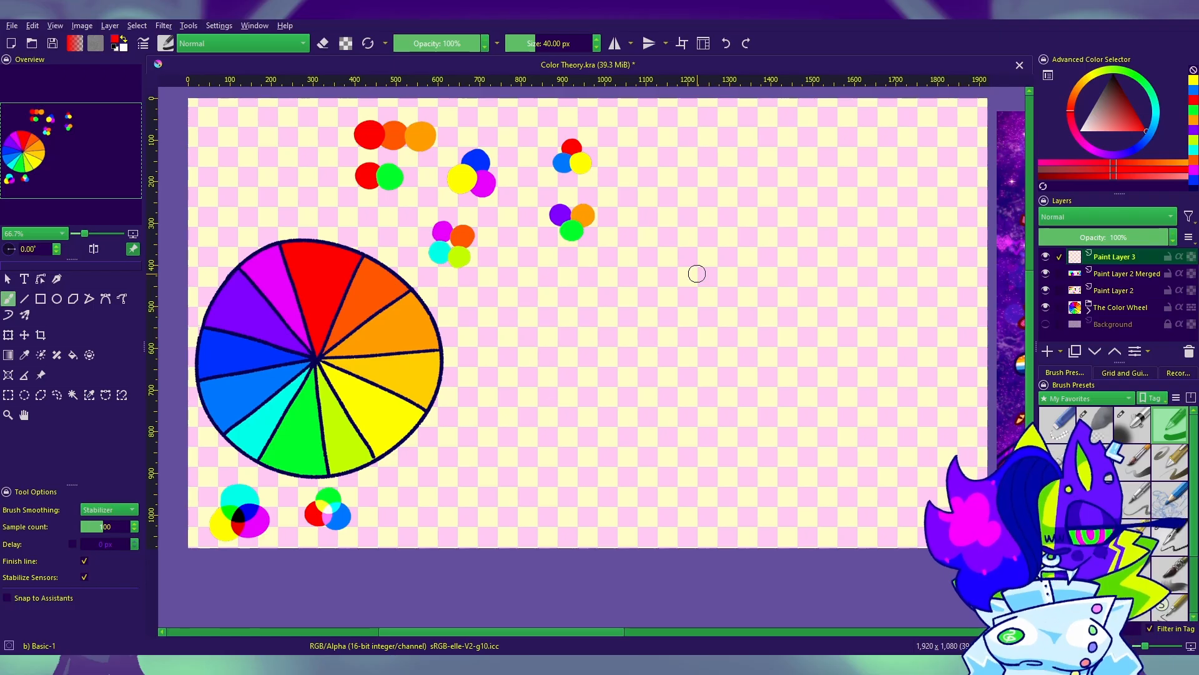
{"action": "key", "text": "bracketright"}
{"action": "key", "text": "bracketright"}
{"action": "key", "text": "bracketright"}
{"action": "key", "text": "bracketright"}
{"action": "key", "text": "bracketright"}
{"action": "key", "text": "bracketright"}
{"action": "key", "text": "bracketright"}
{"action": "key", "text": "bracketright"}
{"action": "key", "text": "bracketright"}
{"action": "key", "text": "bracketright"}
{"action": "key", "text": "bracketright"}
{"action": "key", "text": "bracketright"}
{"action": "key", "text": "bracketright"}
{"action": "key", "text": "bracketright"}
{"action": "key", "text": "bracketright"}
{"action": "key", "text": "bracketright"}
{"action": "key", "text": "bracketright"}
{"action": "key", "text": "bracketright"}
{"action": "key", "text": "bracketright"}
{"action": "key", "text": "bracketright"}
{"action": "key", "text": "bracketright"}
{"action": "key", "text": "bracketright"}
{"action": "key", "text": "bracketright"}
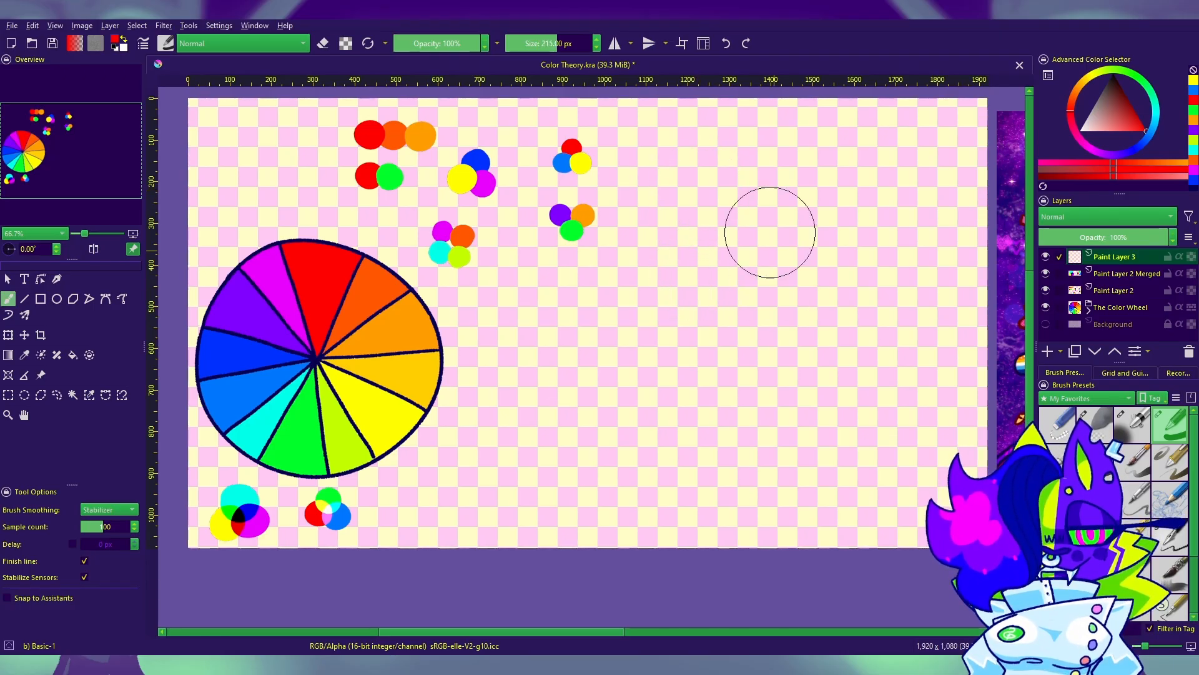
{"action": "left_click", "coordinate": [778, 190]}
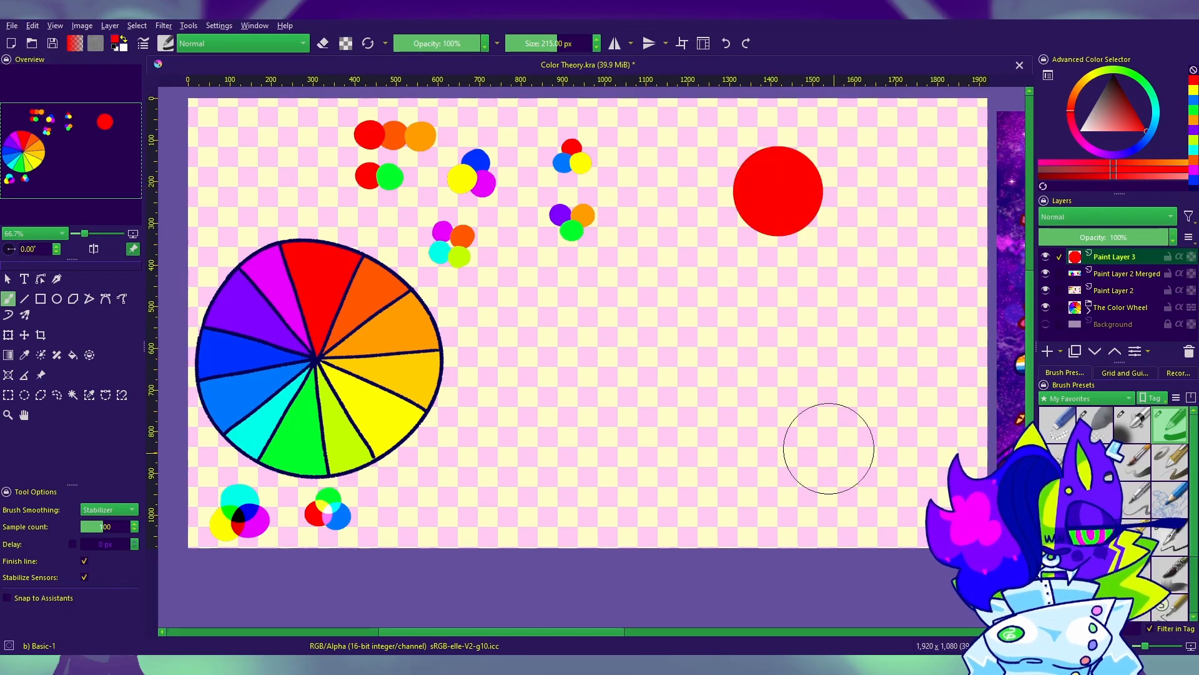
Step: Lock the alpha of the red circle's layer and choose a darker shade of red as the foreground color
{"action": "left_click_drag", "start_coordinate": [768, 422], "coordinate": [703, 431]}
{"action": "left_click", "coordinate": [1191, 256]}
{"action": "mouse_move", "coordinate": [873, 436]}
{"action": "left_mouse_down"}
{"action": "mouse_move", "coordinate": [830, 508]}
{"action": "mouse_move", "coordinate": [836, 488]}
{"action": "left_mouse_up"}
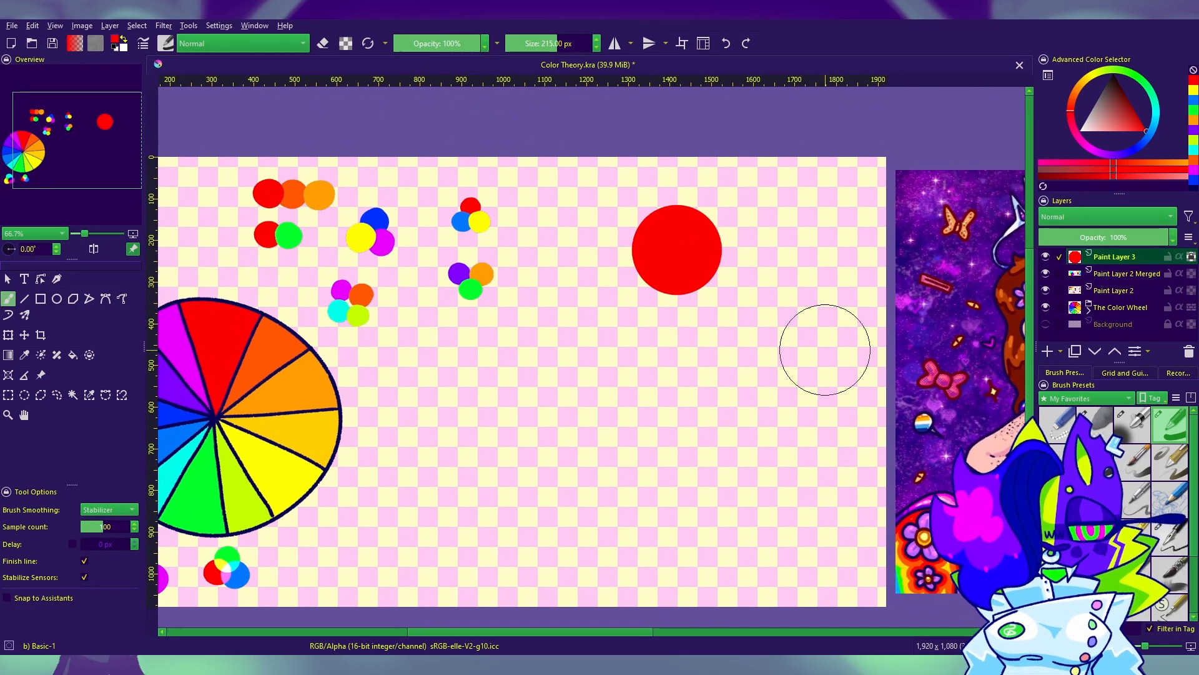
{"action": "left_click", "coordinate": [24, 355]}
{"action": "left_click_drag", "start_coordinate": [343, 371], "coordinate": [683, 369]}
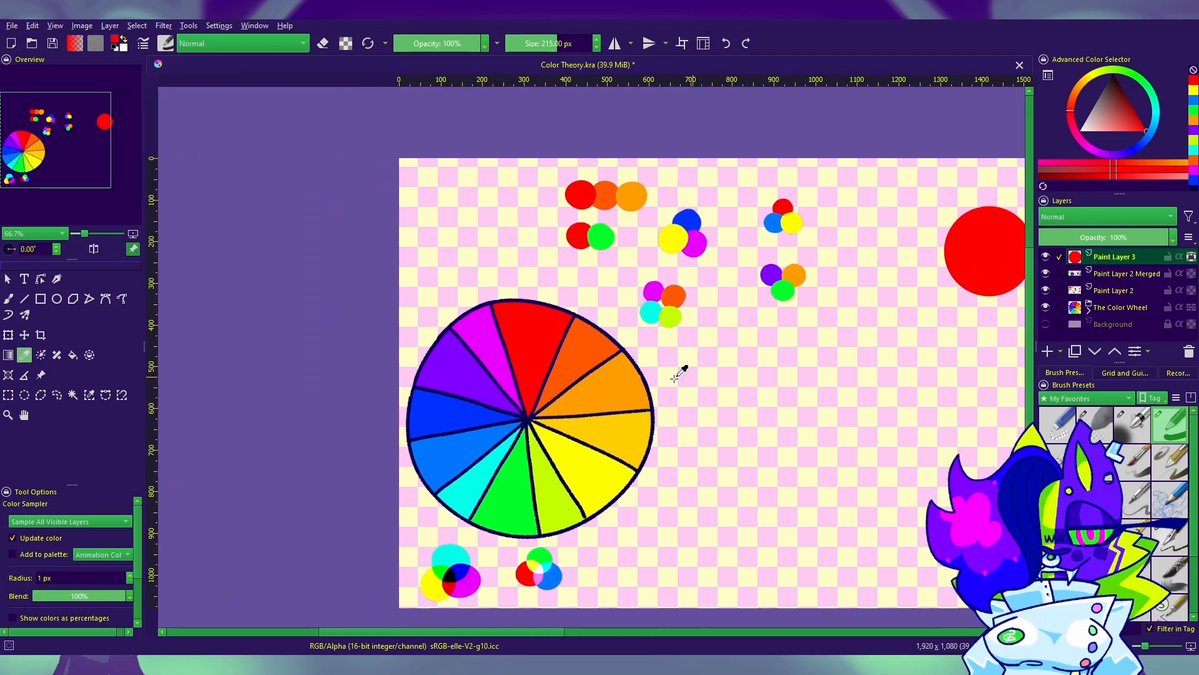
{"action": "left_click_drag", "start_coordinate": [954, 362], "coordinate": [473, 388]}
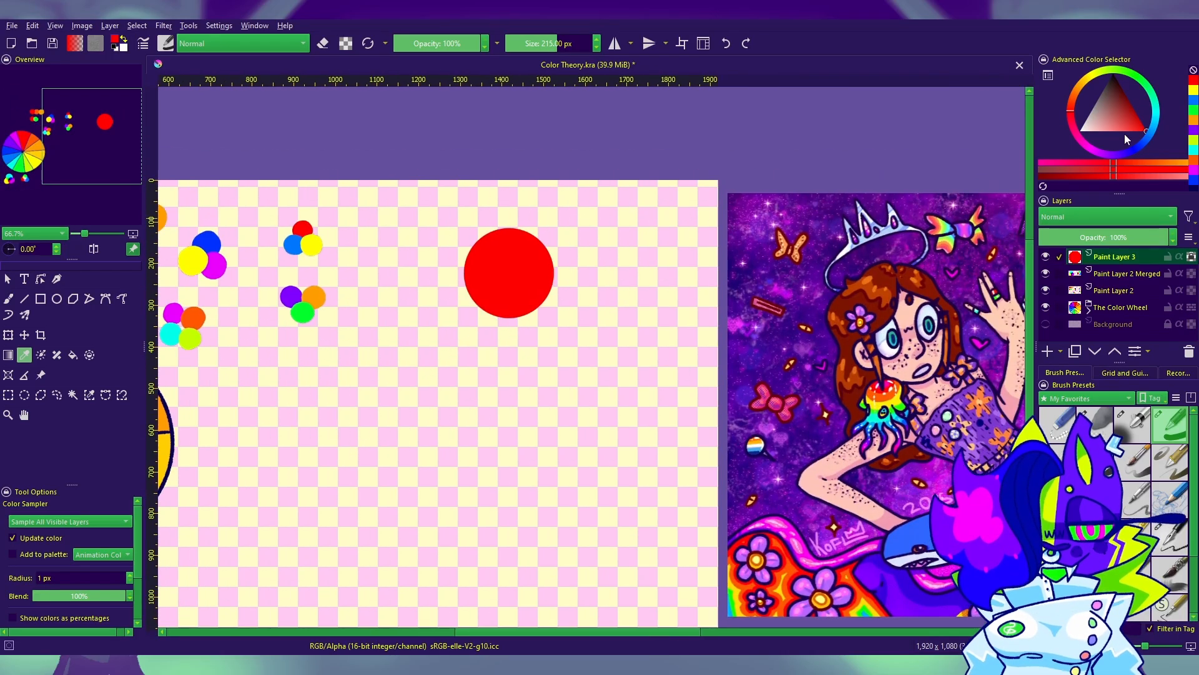
{"action": "left_click", "coordinate": [1137, 113]}
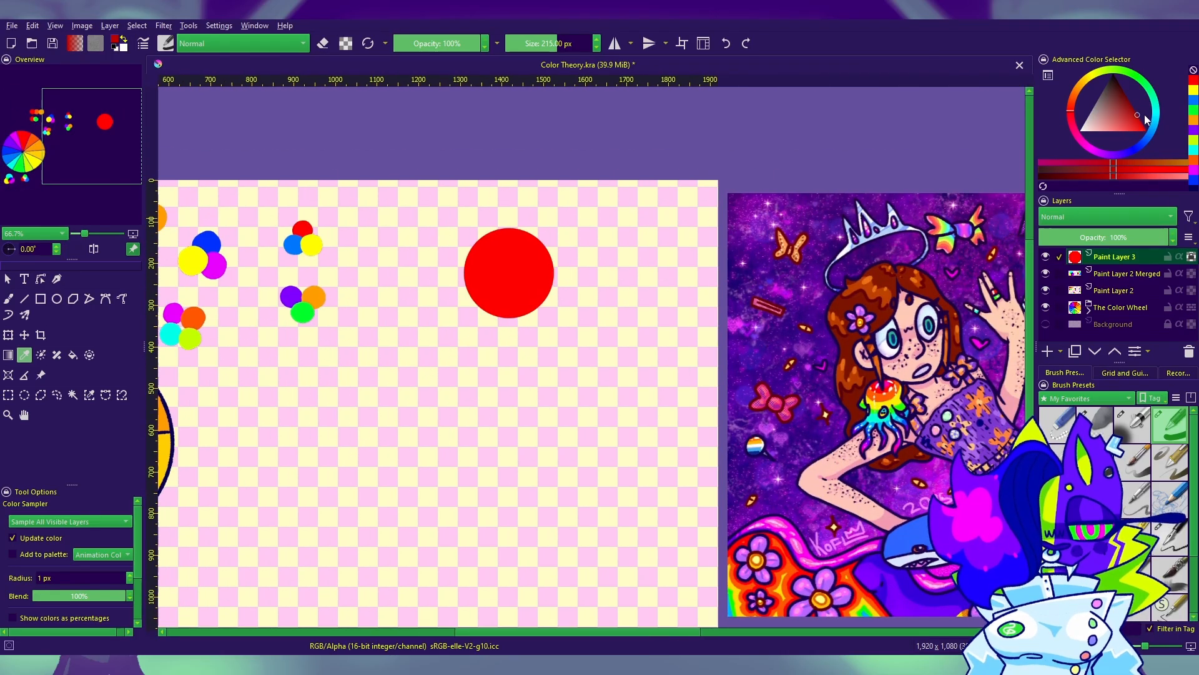
Step: Shade the red circle's left and lower edges in dark red with a 90 px brush, and narrow the shadow with bright red
{"action": "left_click", "coordinate": [8, 299]}
{"action": "left_click_drag", "start_coordinate": [734, 375], "coordinate": [862, 381]}
{"action": "key", "text": "bracketleft"}
{"action": "key", "text": "bracketleft"}
{"action": "key", "text": "bracketleft"}
{"action": "key", "text": "bracketleft"}
{"action": "key", "text": "bracketleft"}
{"action": "key", "text": "bracketleft"}
{"action": "key", "text": "bracketleft"}
{"action": "key", "text": "bracketleft"}
{"action": "key", "text": "bracketleft"}
{"action": "key", "text": "bracketleft"}
{"action": "key", "text": "bracketleft"}
{"action": "key", "text": "bracketleft"}
{"action": "key", "text": "bracketleft"}
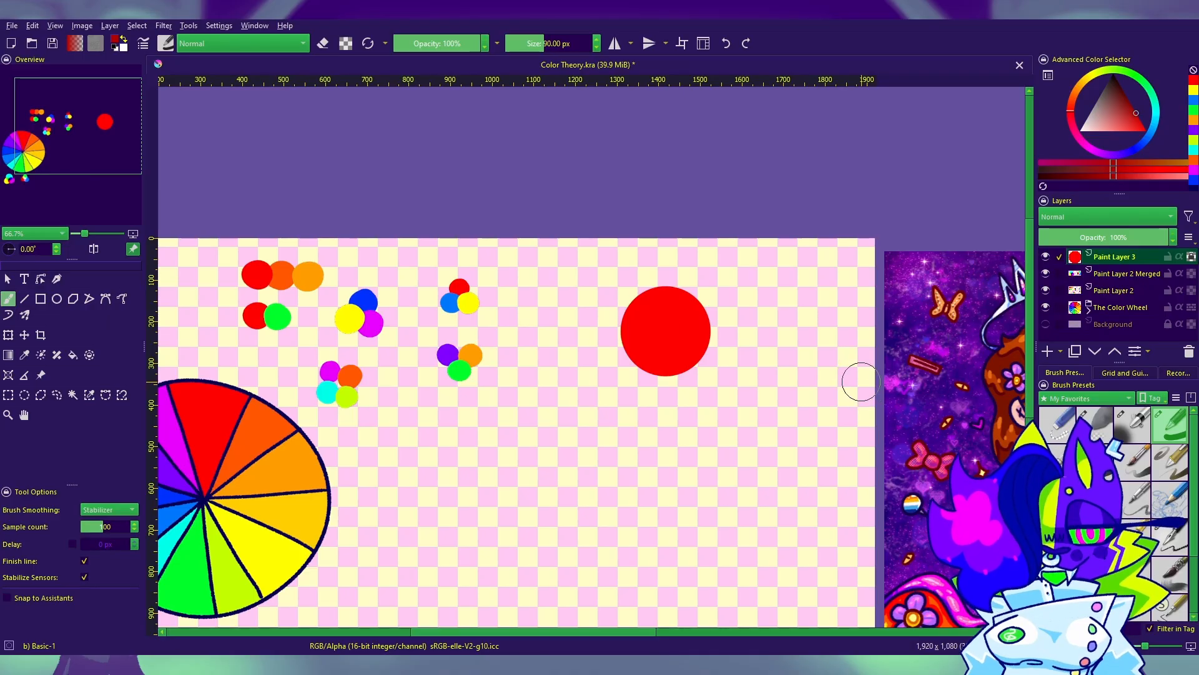
{"action": "mouse_move", "coordinate": [662, 320]}
{"action": "left_mouse_down"}
{"action": "mouse_move", "coordinate": [661, 331]}
{"action": "mouse_move", "coordinate": [676, 321]}
{"action": "left_mouse_up"}
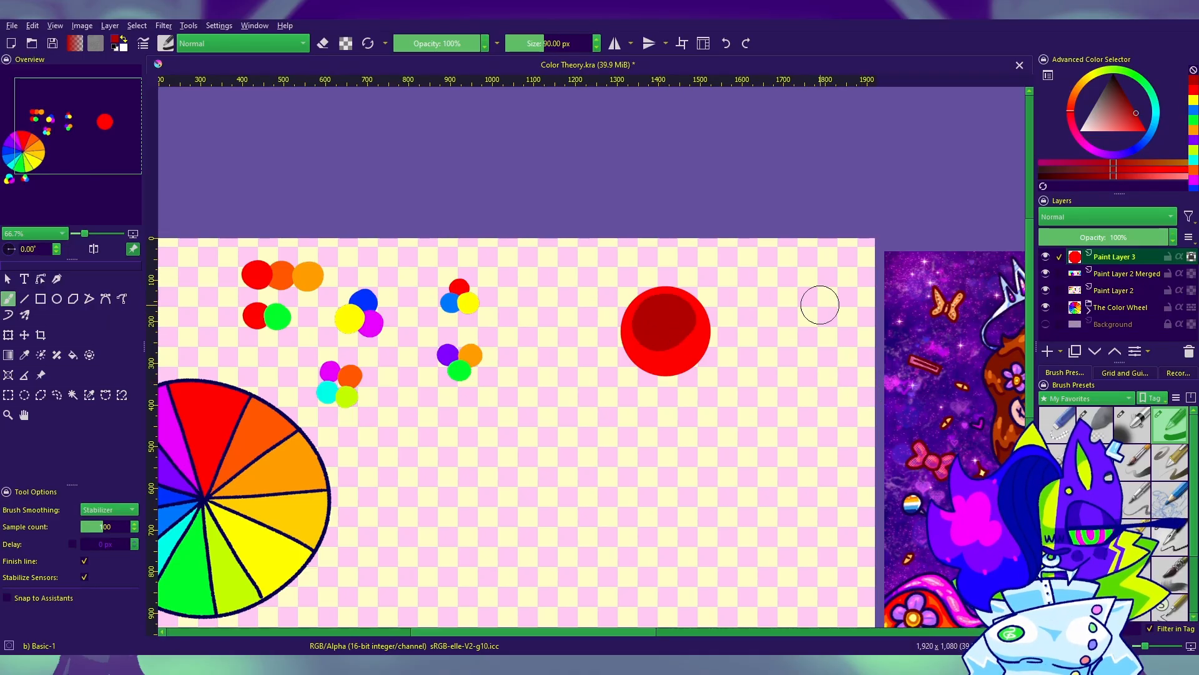
{"action": "key", "text": "ctrl+z"}
{"action": "mouse_move", "coordinate": [633, 279]}
{"action": "left_mouse_down"}
{"action": "mouse_move", "coordinate": [626, 334]}
{"action": "mouse_move", "coordinate": [719, 359]}
{"action": "left_mouse_up"}
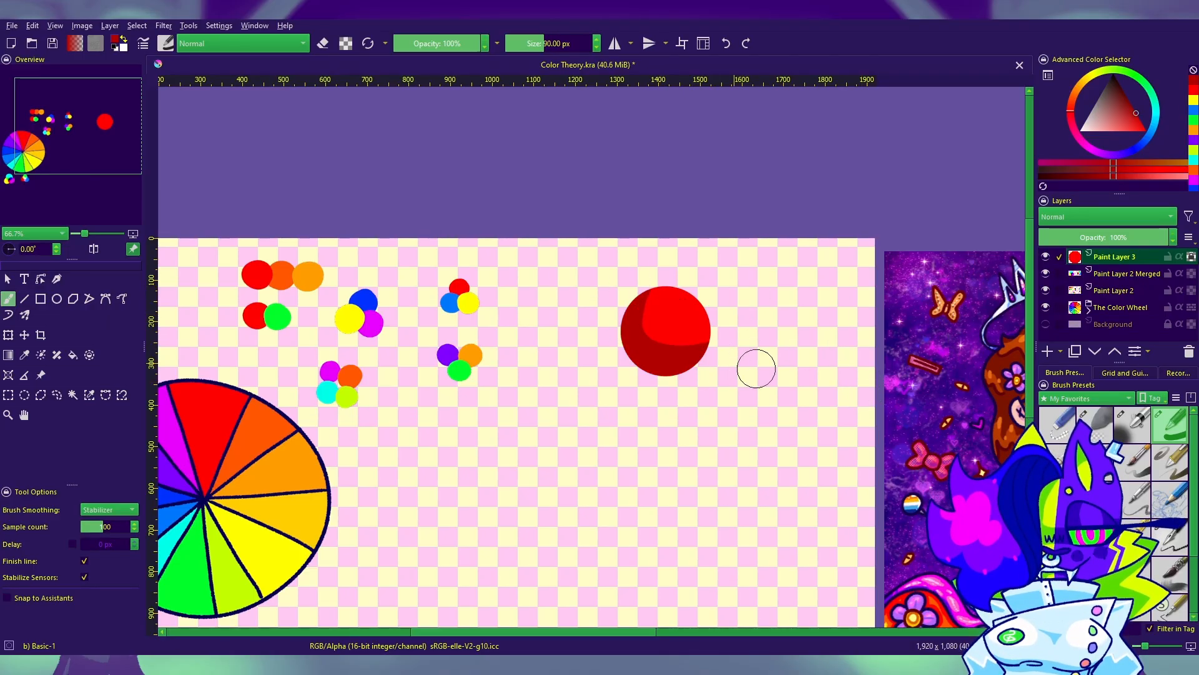
{"action": "left_click", "coordinate": [1195, 94]}
{"action": "mouse_move", "coordinate": [668, 298]}
{"action": "left_mouse_down"}
{"action": "mouse_move", "coordinate": [692, 335]}
{"action": "mouse_move", "coordinate": [671, 298]}
{"action": "left_mouse_up"}
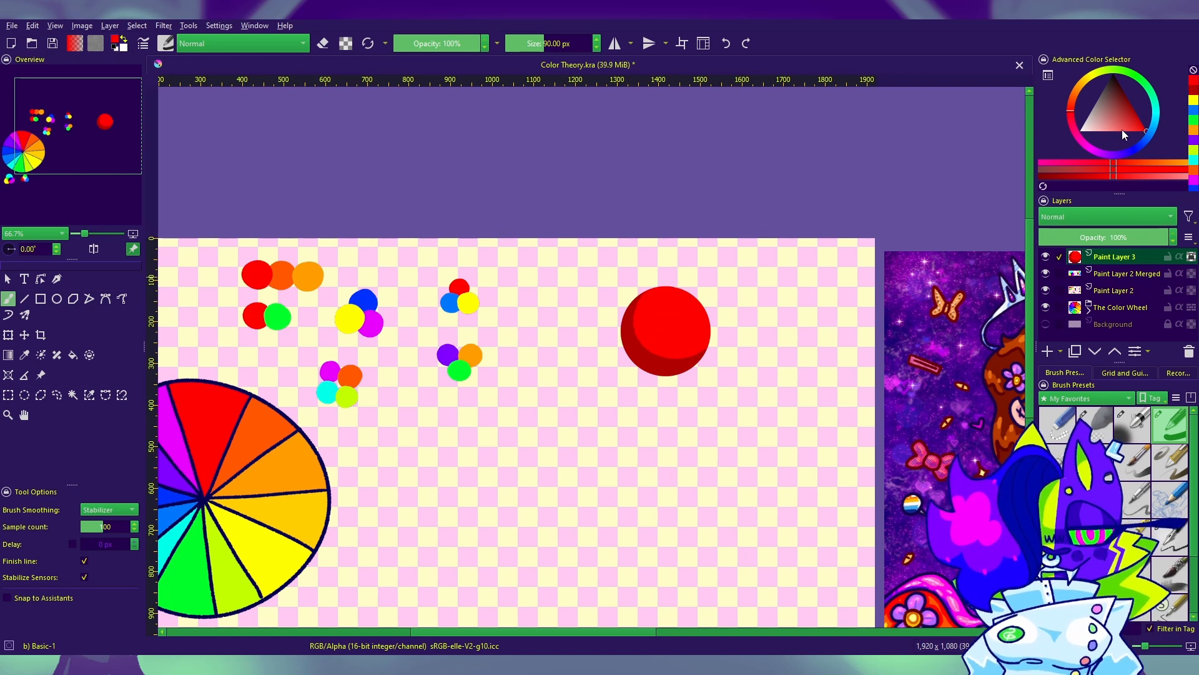
Step: Paint a light red highlight on the sphere's upper right and add small white shine dots with the Ink-4 Pen Rough brush
{"action": "left_click_drag", "start_coordinate": [1127, 133], "coordinate": [1117, 143]}
{"action": "mouse_move", "coordinate": [679, 309]}
{"action": "left_mouse_down"}
{"action": "mouse_move", "coordinate": [690, 321]}
{"action": "mouse_move", "coordinate": [675, 299]}
{"action": "mouse_move", "coordinate": [694, 303]}
{"action": "left_mouse_up"}
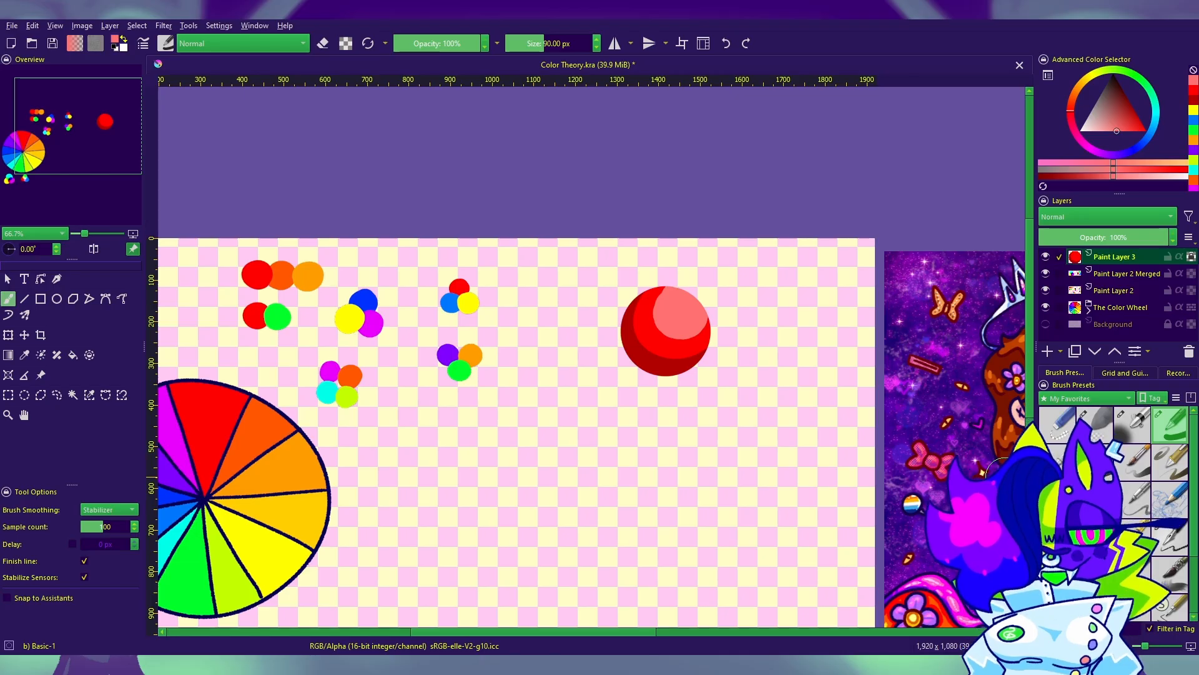
{"action": "scroll", "coordinate": [598, 384], "scroll_direction": "down", "scroll_amount": 3}
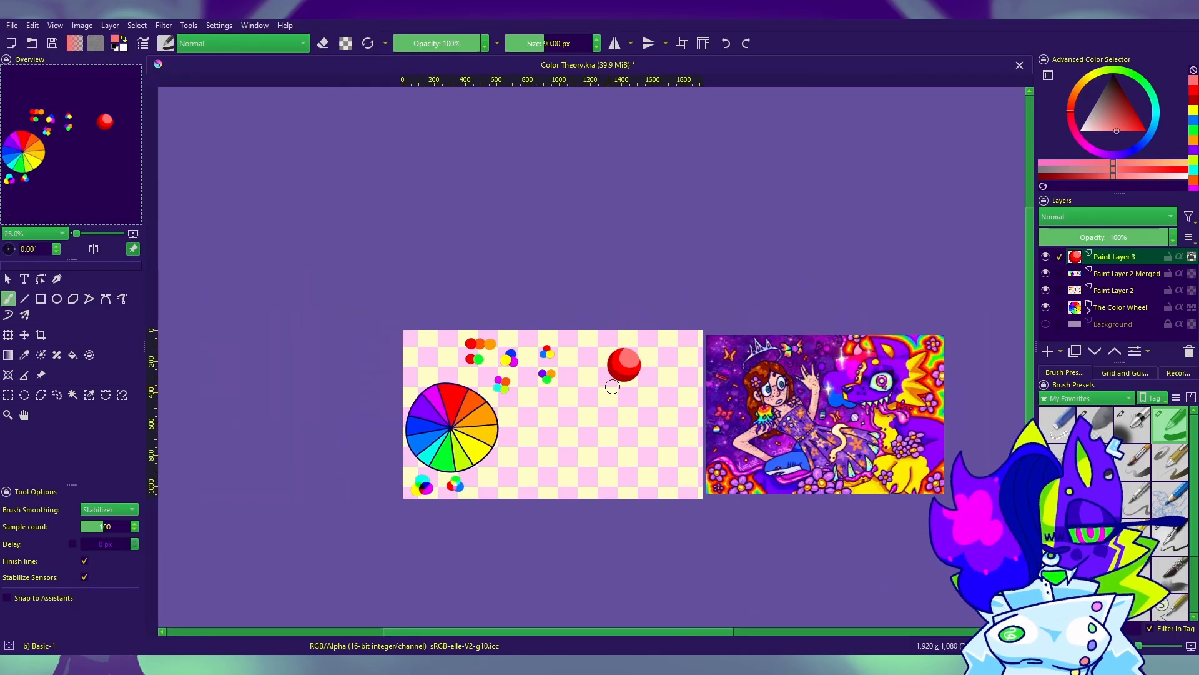
{"action": "scroll", "coordinate": [619, 386], "scroll_direction": "up", "scroll_amount": 3}
{"action": "left_click", "coordinate": [1170, 536]}
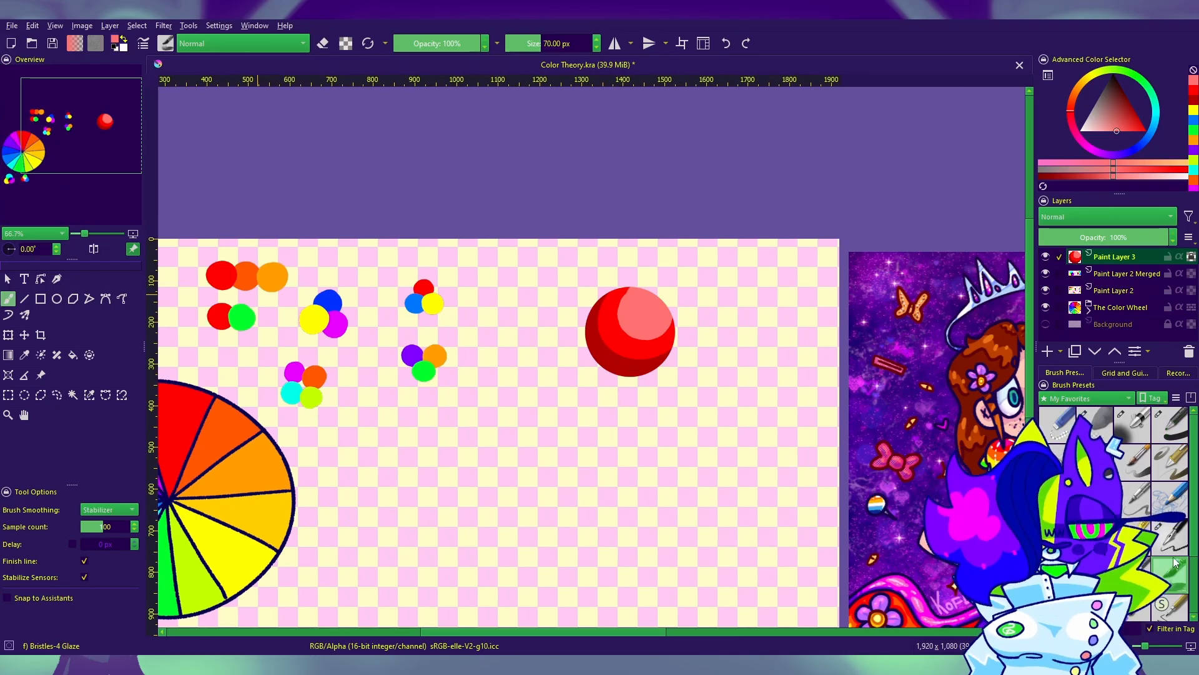
{"action": "left_click", "coordinate": [653, 300]}
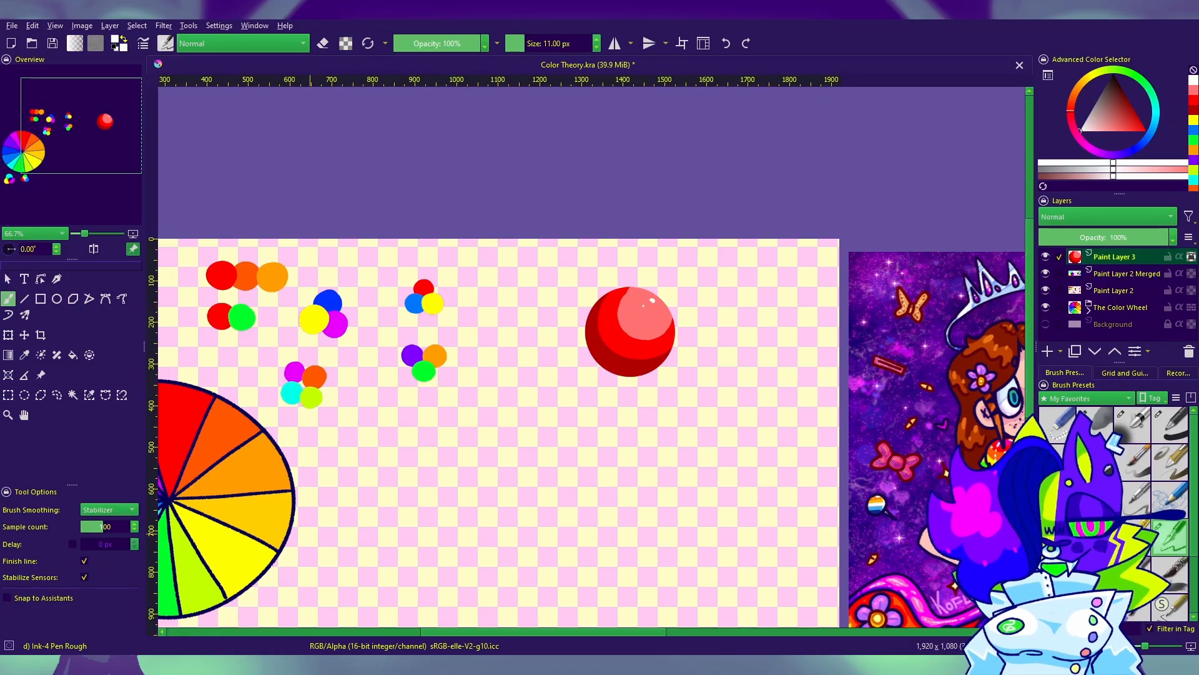
Step: Duplicate the sphere's layer and move both spheres apart so they sit side by side at the same height
{"action": "left_click", "coordinate": [24, 336]}
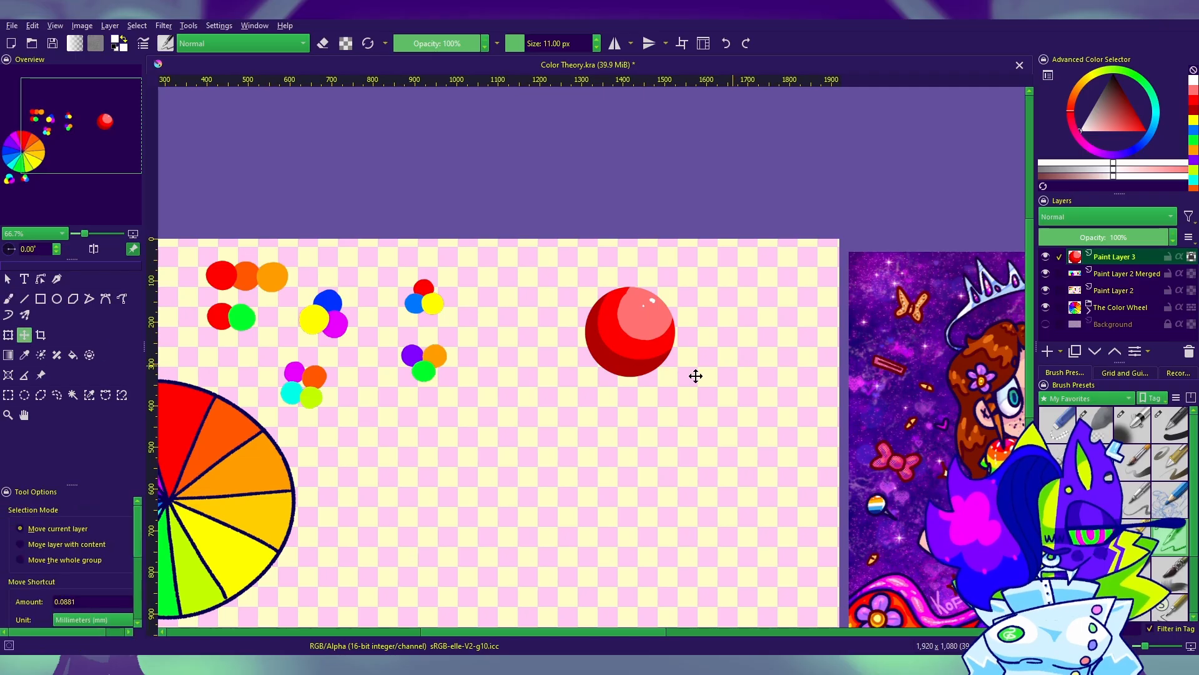
{"action": "key", "text": "ctrl+j"}
{"action": "mouse_move", "coordinate": [694, 375]}
{"action": "left_mouse_down"}
{"action": "mouse_move", "coordinate": [677, 570]}
{"action": "mouse_move", "coordinate": [704, 512]}
{"action": "mouse_move", "coordinate": [683, 492]}
{"action": "mouse_move", "coordinate": [741, 361]}
{"action": "mouse_move", "coordinate": [803, 348]}
{"action": "left_mouse_up"}
{"action": "left_click", "coordinate": [1141, 275]}
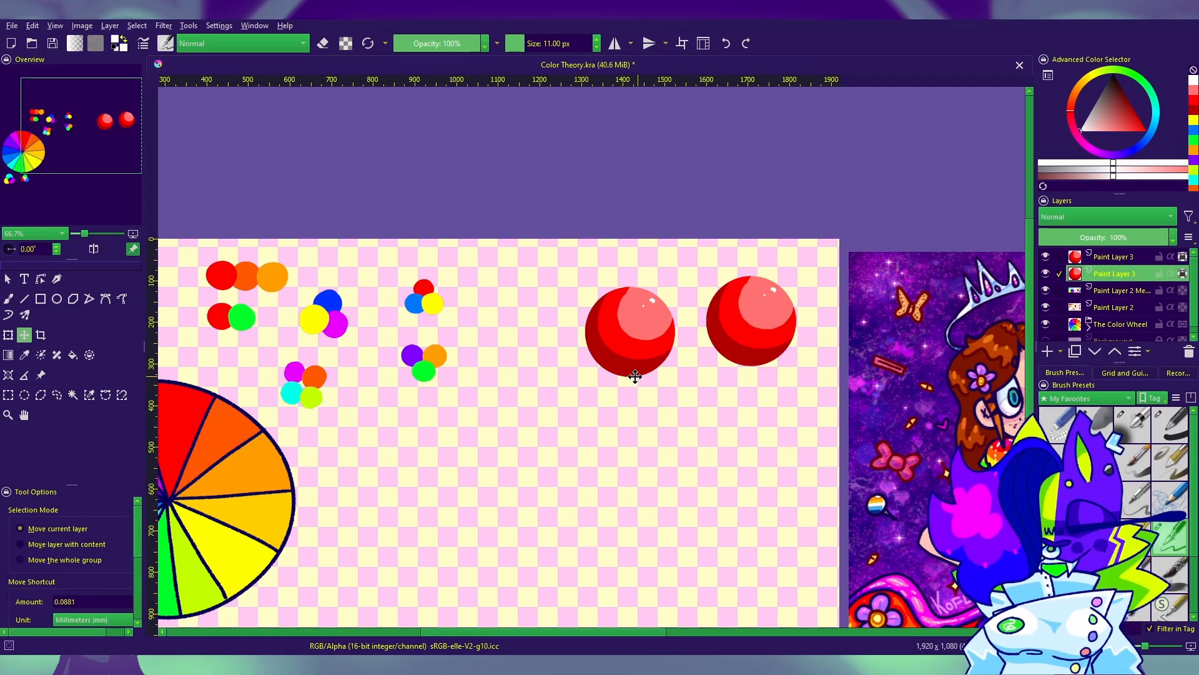
{"action": "mouse_move", "coordinate": [640, 373]}
{"action": "left_mouse_down"}
{"action": "mouse_move", "coordinate": [518, 373]}
{"action": "mouse_move", "coordinate": [565, 372]}
{"action": "left_mouse_up"}
{"action": "left_click", "coordinate": [1124, 256]}
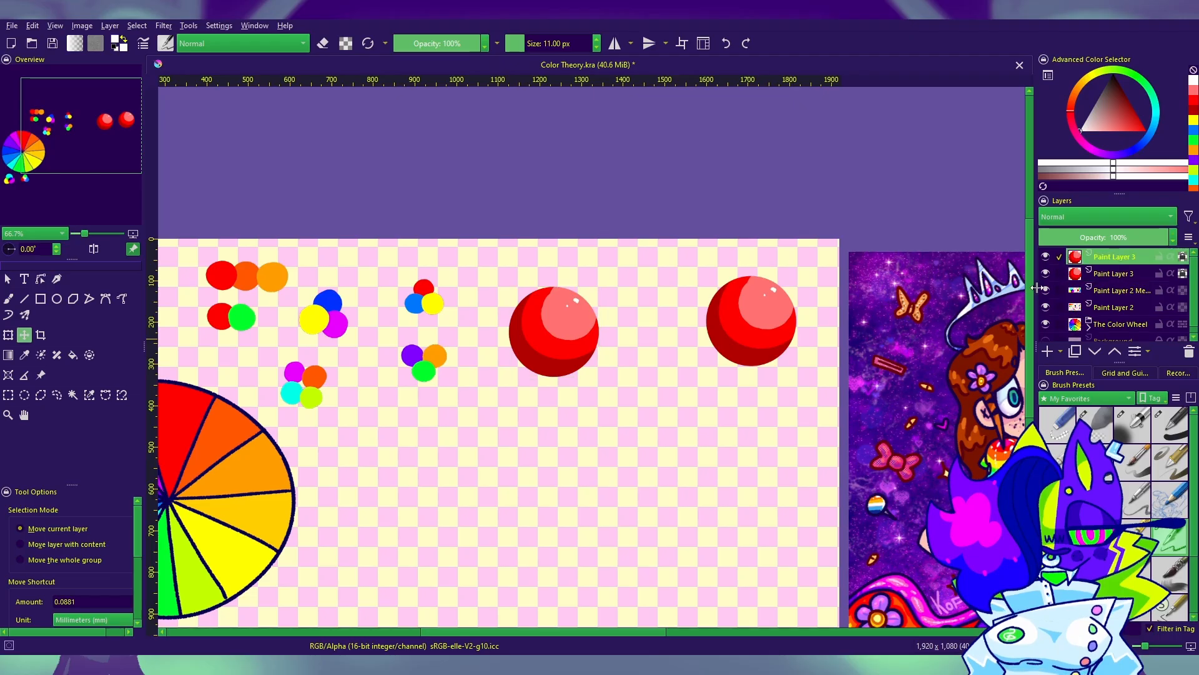
{"action": "left_click_drag", "start_coordinate": [787, 340], "coordinate": [771, 351]}
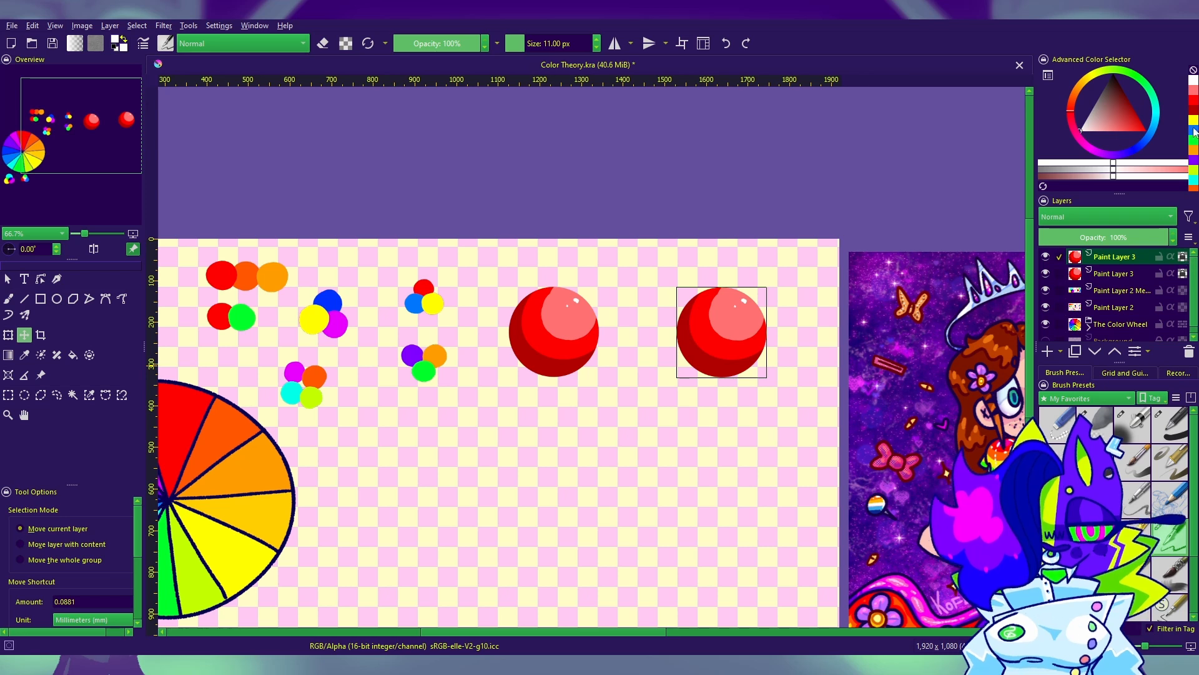
Step: Cover the right sphere's shading with flat bright red using the Rectangle tool
{"action": "left_click", "coordinate": [1194, 100]}
{"action": "left_click", "coordinate": [41, 299]}
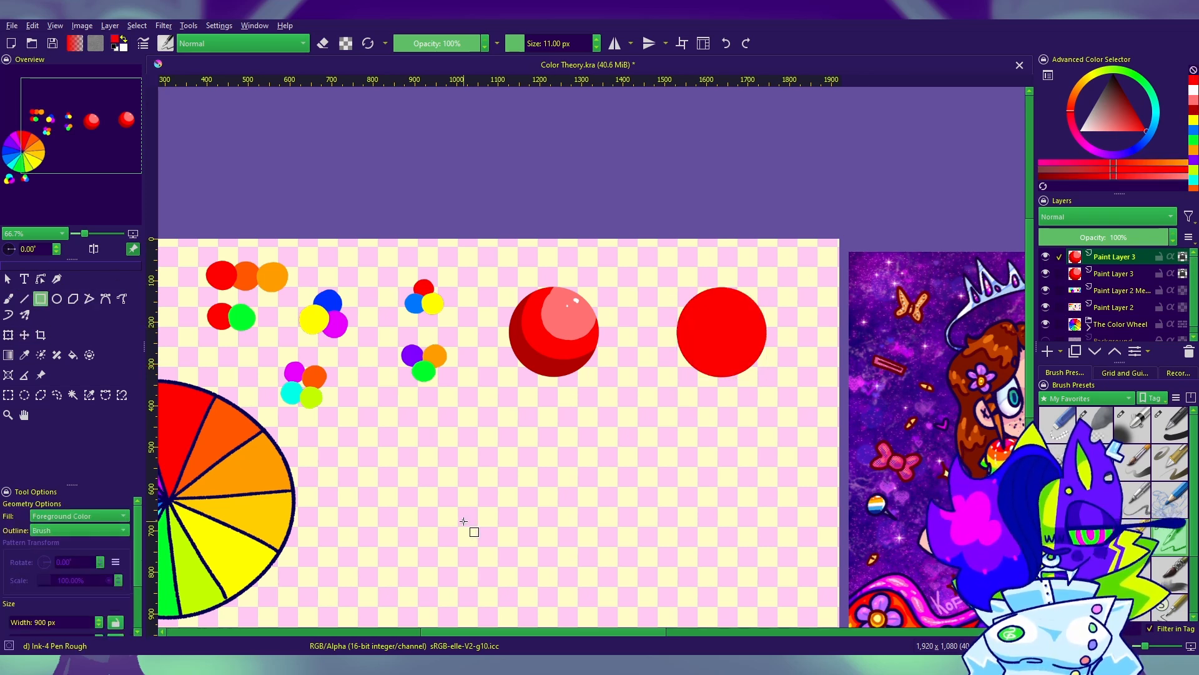
{"action": "key", "text": "p"}
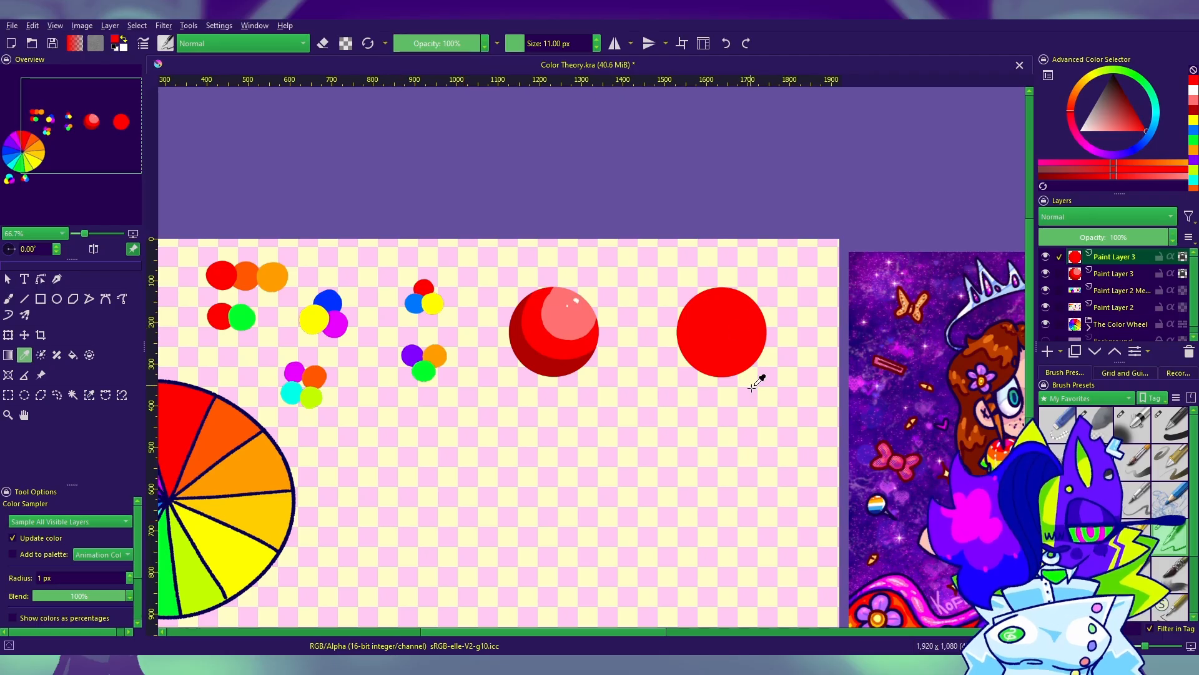
{"action": "scroll", "coordinate": [735, 335], "scroll_direction": "down", "scroll_amount": 1}
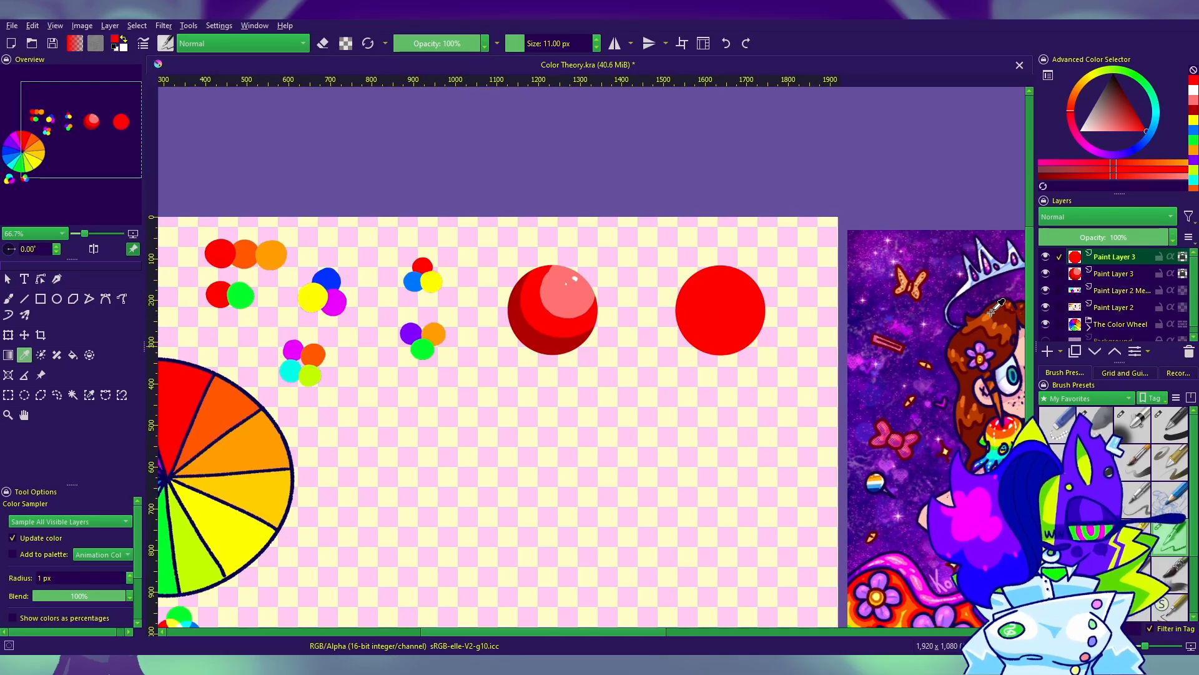
Step: Darken the foreground red and shift its hue toward magenta
{"action": "left_click", "coordinate": [1143, 124]}
{"action": "left_click", "coordinate": [1135, 112]}
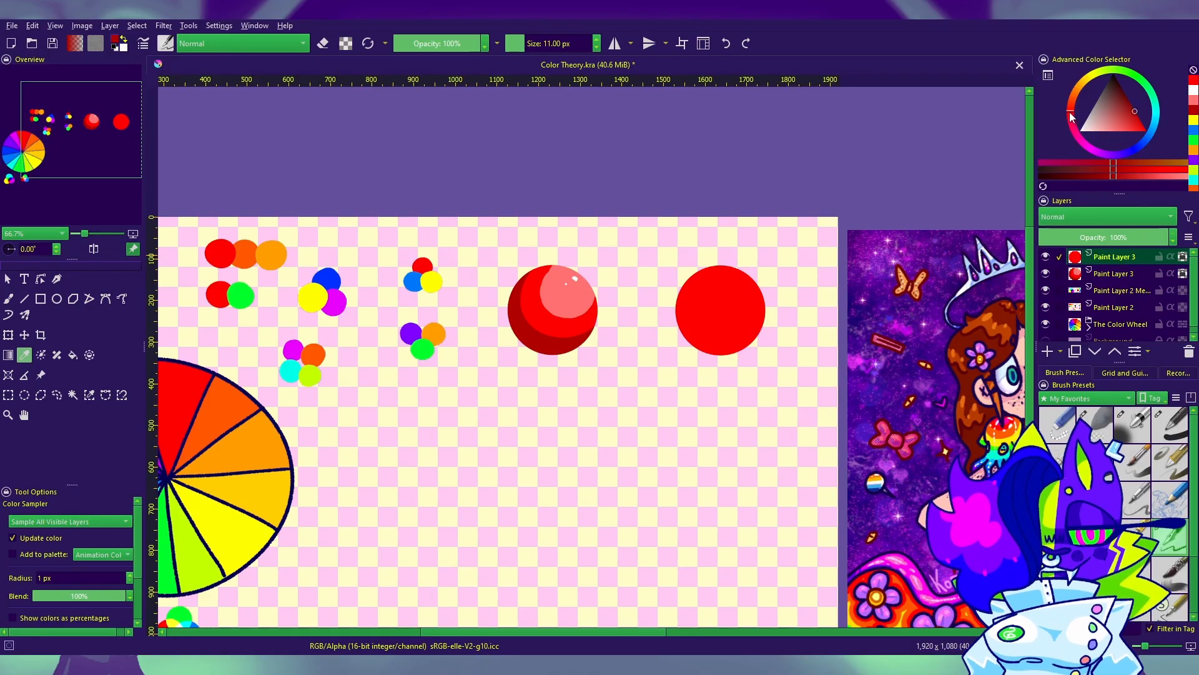
{"action": "left_click_drag", "start_coordinate": [211, 378], "coordinate": [505, 290]}
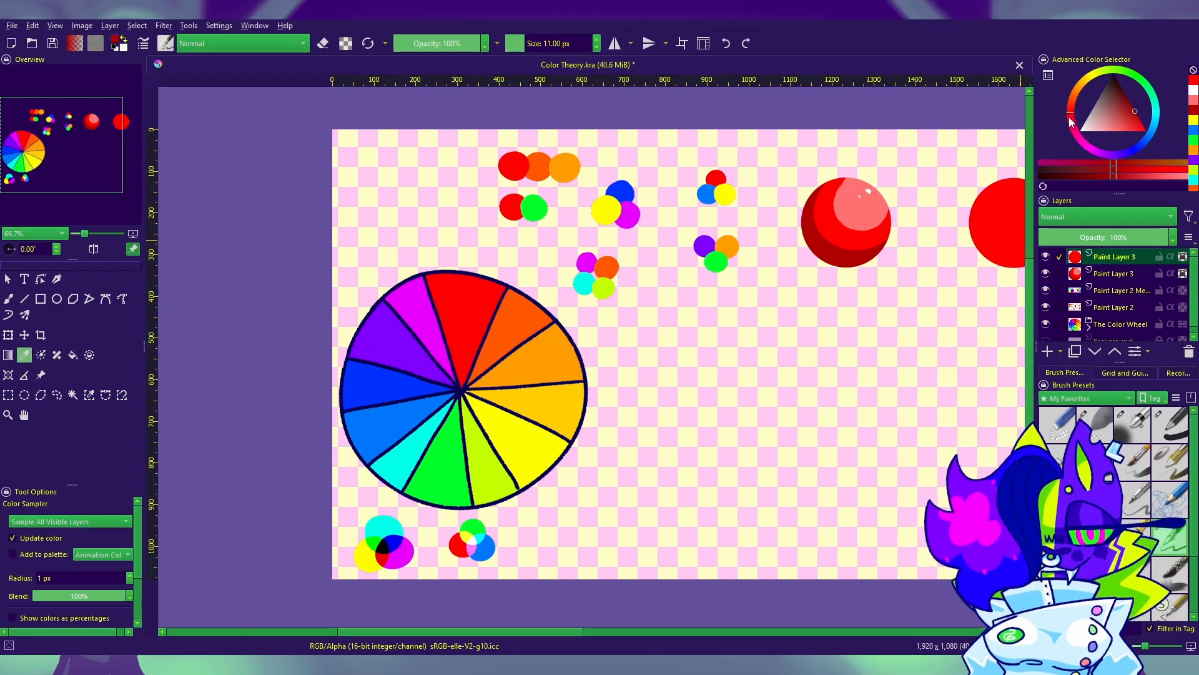
{"action": "left_click_drag", "start_coordinate": [1069, 118], "coordinate": [1069, 133]}
{"action": "left_click_drag", "start_coordinate": [672, 225], "coordinate": [179, 316]}
Step: Shade the right sphere's left and lower edges in dark magenta-red with the Basic-1 brush at 90 px
{"action": "left_click", "coordinate": [9, 299]}
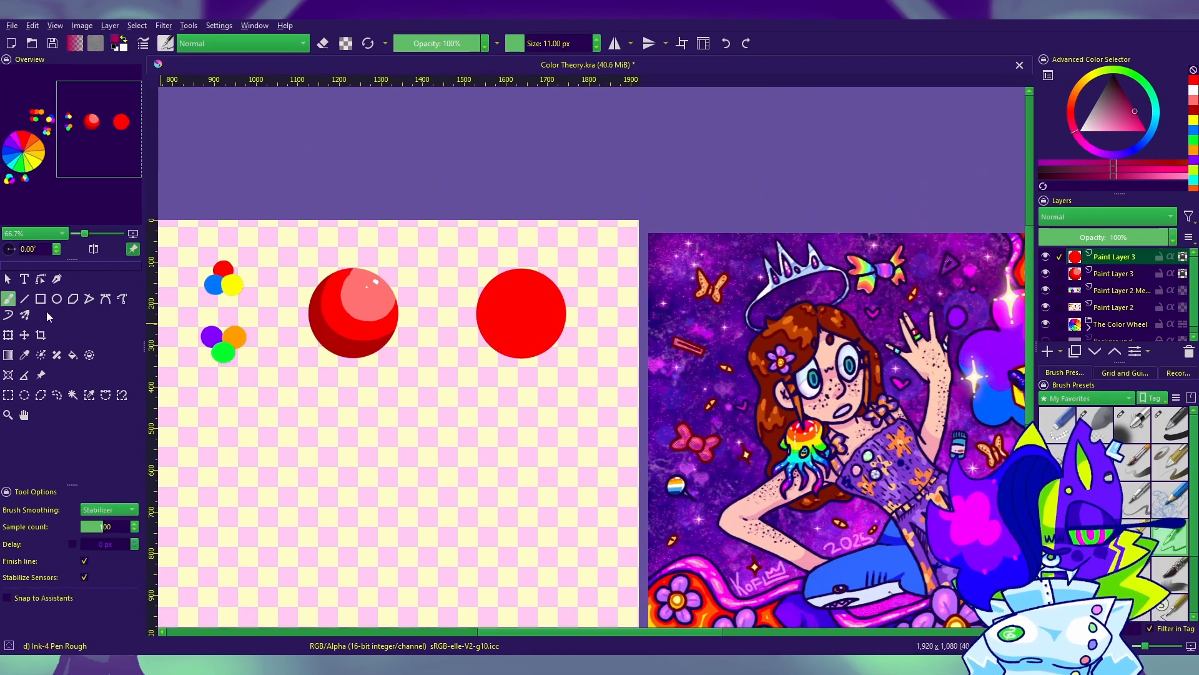
{"action": "left_click_drag", "start_coordinate": [791, 450], "coordinate": [1002, 421]}
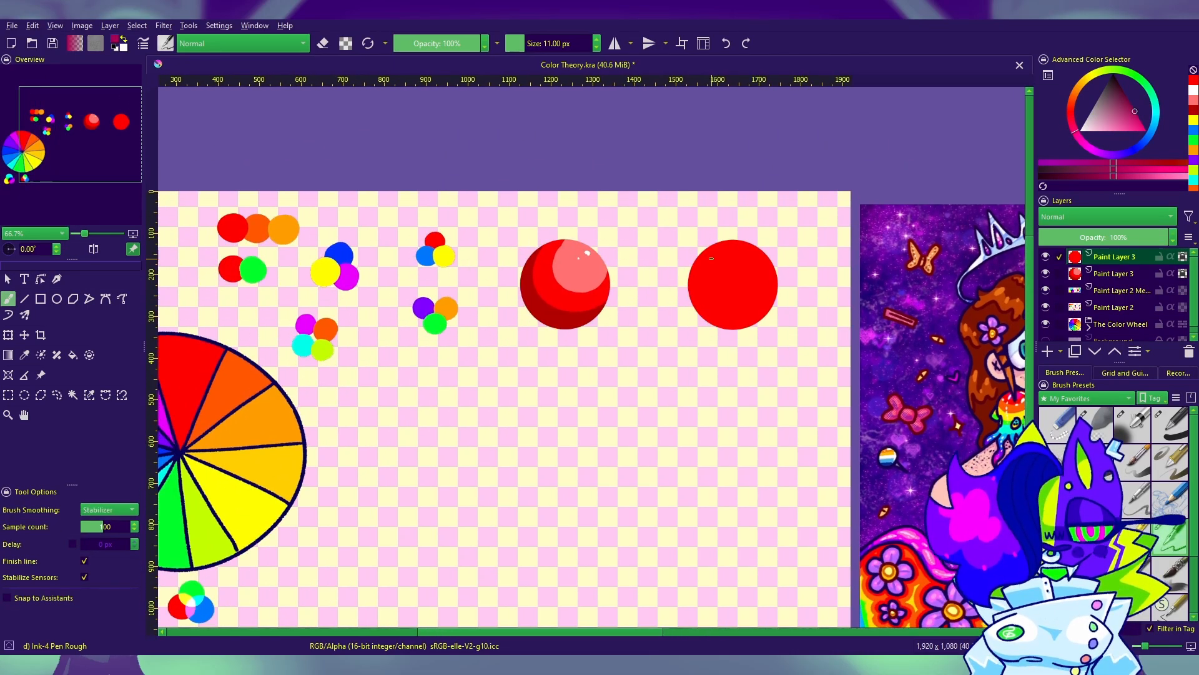
{"action": "mouse_move", "coordinate": [702, 245]}
{"action": "left_mouse_down"}
{"action": "mouse_move", "coordinate": [729, 321]}
{"action": "mouse_move", "coordinate": [651, 339]}
{"action": "left_mouse_up"}
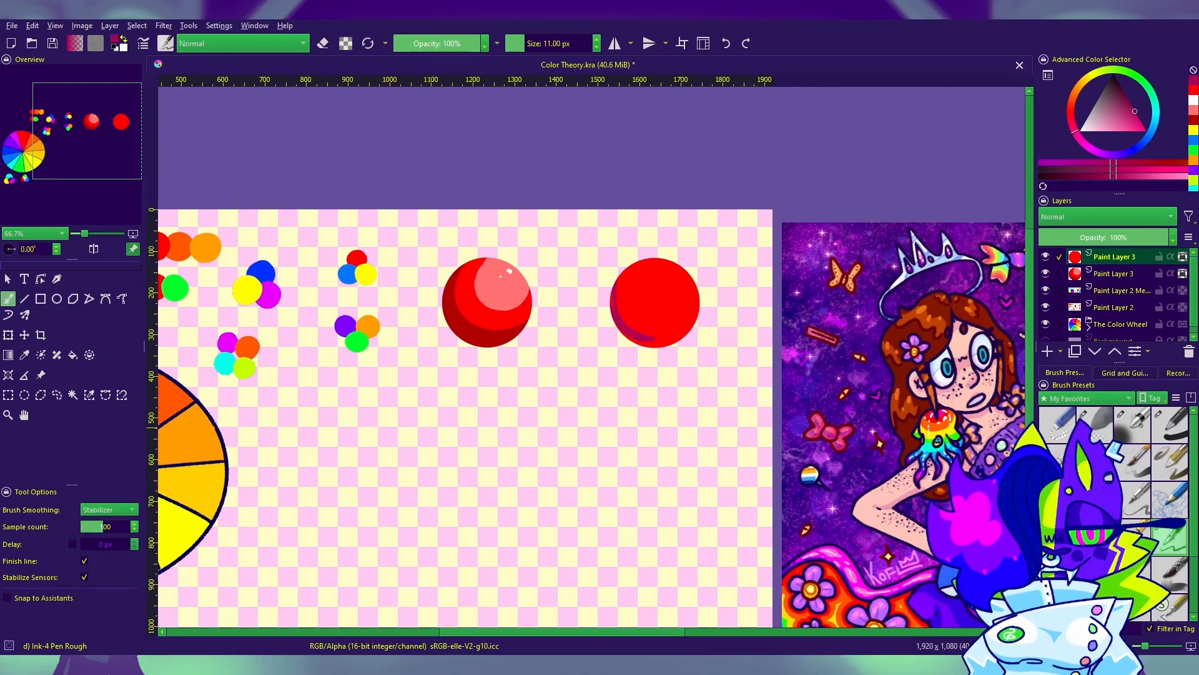
{"action": "key", "text": "ctrl+z"}
{"action": "left_click", "coordinate": [1170, 426]}
{"action": "mouse_move", "coordinate": [619, 239]}
{"action": "left_mouse_down"}
{"action": "mouse_move", "coordinate": [602, 275]}
{"action": "mouse_move", "coordinate": [620, 339]}
{"action": "mouse_move", "coordinate": [675, 352]}
{"action": "mouse_move", "coordinate": [727, 304]}
{"action": "mouse_move", "coordinate": [684, 339]}
{"action": "mouse_move", "coordinate": [624, 331]}
{"action": "mouse_move", "coordinate": [610, 264]}
{"action": "mouse_move", "coordinate": [640, 346]}
{"action": "mouse_move", "coordinate": [726, 352]}
{"action": "mouse_move", "coordinate": [699, 319]}
{"action": "mouse_move", "coordinate": [613, 322]}
{"action": "mouse_move", "coordinate": [672, 354]}
{"action": "left_mouse_up"}
{"action": "key", "text": "ctrl+z"}
{"action": "left_click_drag", "start_coordinate": [723, 283], "coordinate": [611, 336]}
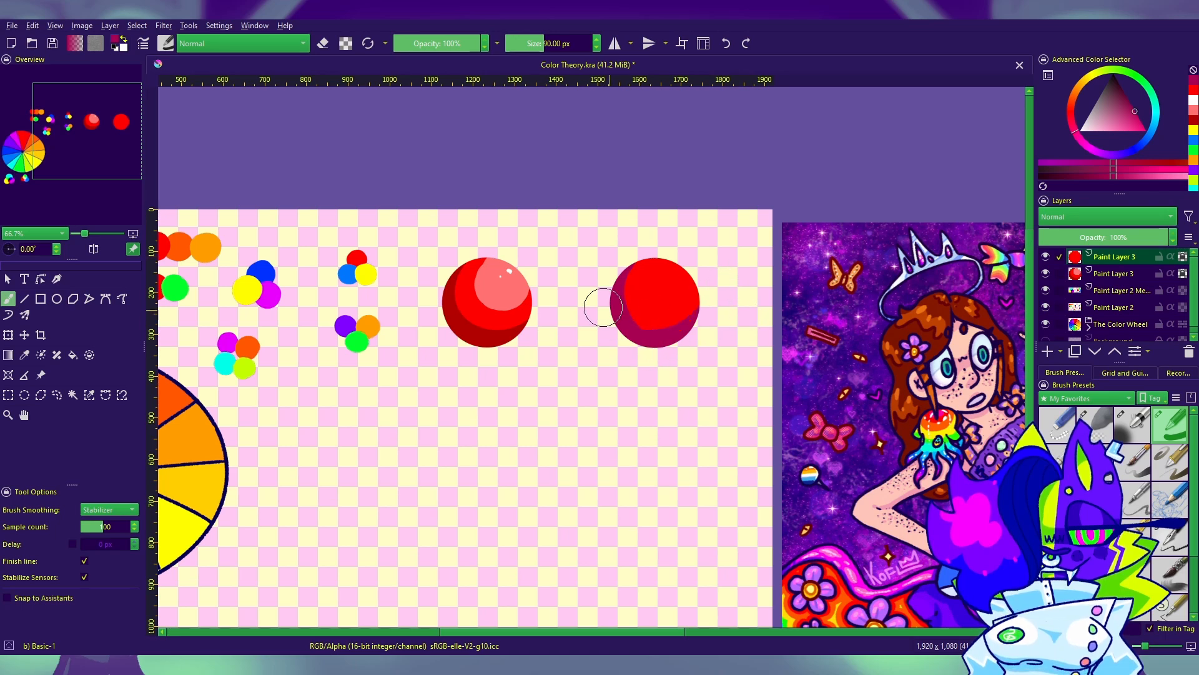
Step: Sample the right sphere's bright red, lighten it and shift its hue toward orange
{"action": "left_click_drag", "start_coordinate": [837, 406], "coordinate": [861, 318]}
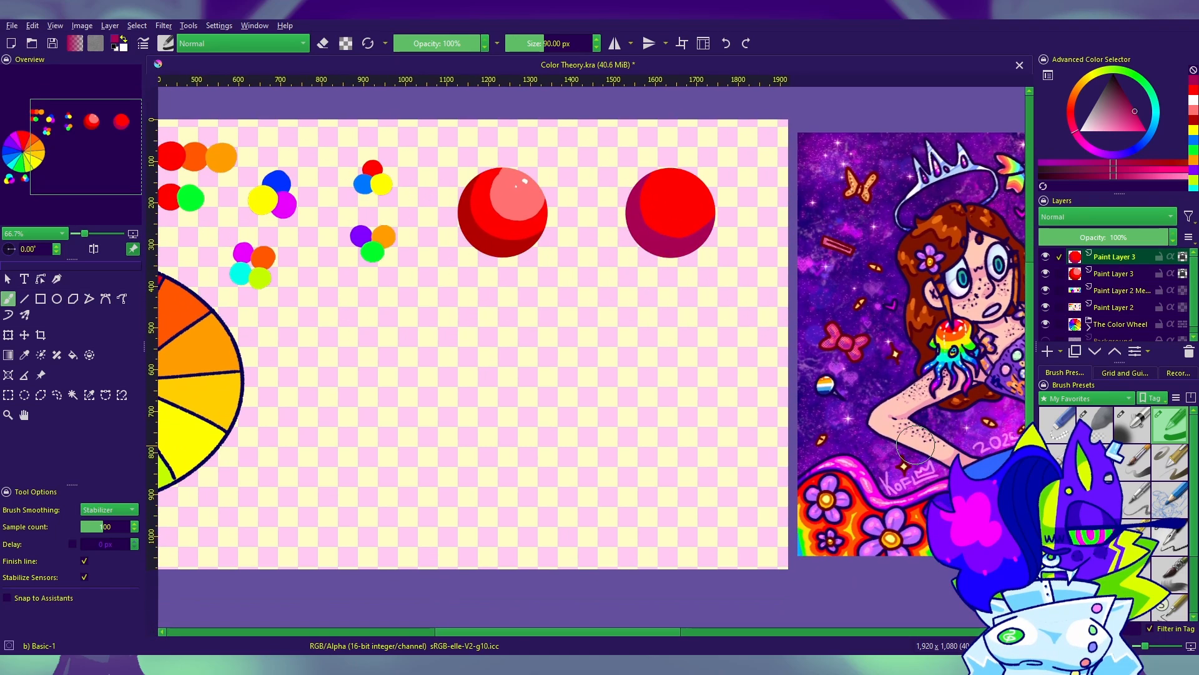
{"action": "left_click_drag", "start_coordinate": [766, 419], "coordinate": [740, 475]}
{"action": "left_click", "coordinate": [24, 355]}
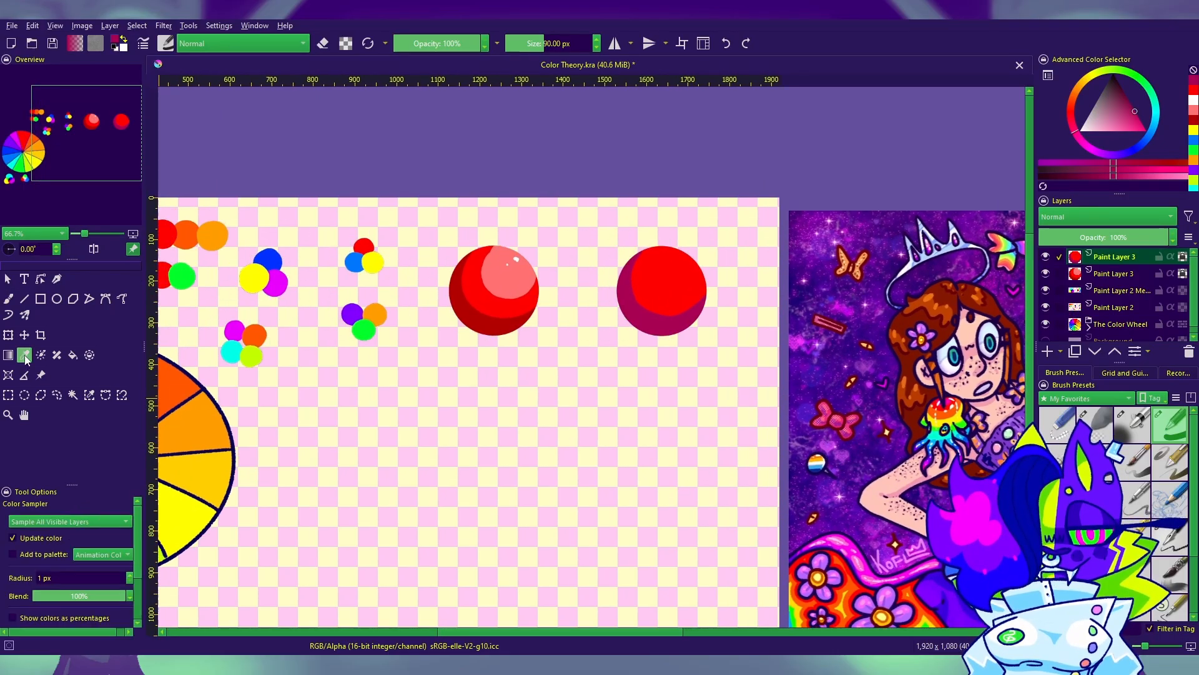
{"action": "left_click", "coordinate": [693, 279]}
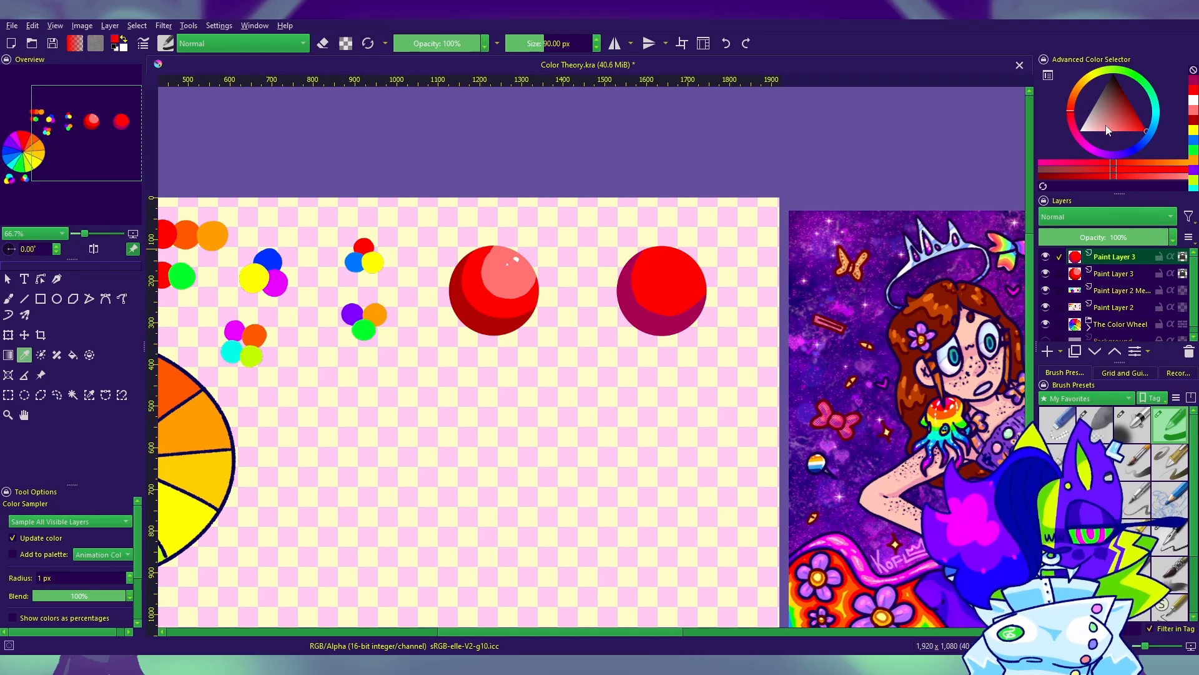
{"action": "left_click_drag", "start_coordinate": [1133, 128], "coordinate": [1126, 142]}
{"action": "left_click", "coordinate": [1073, 101]}
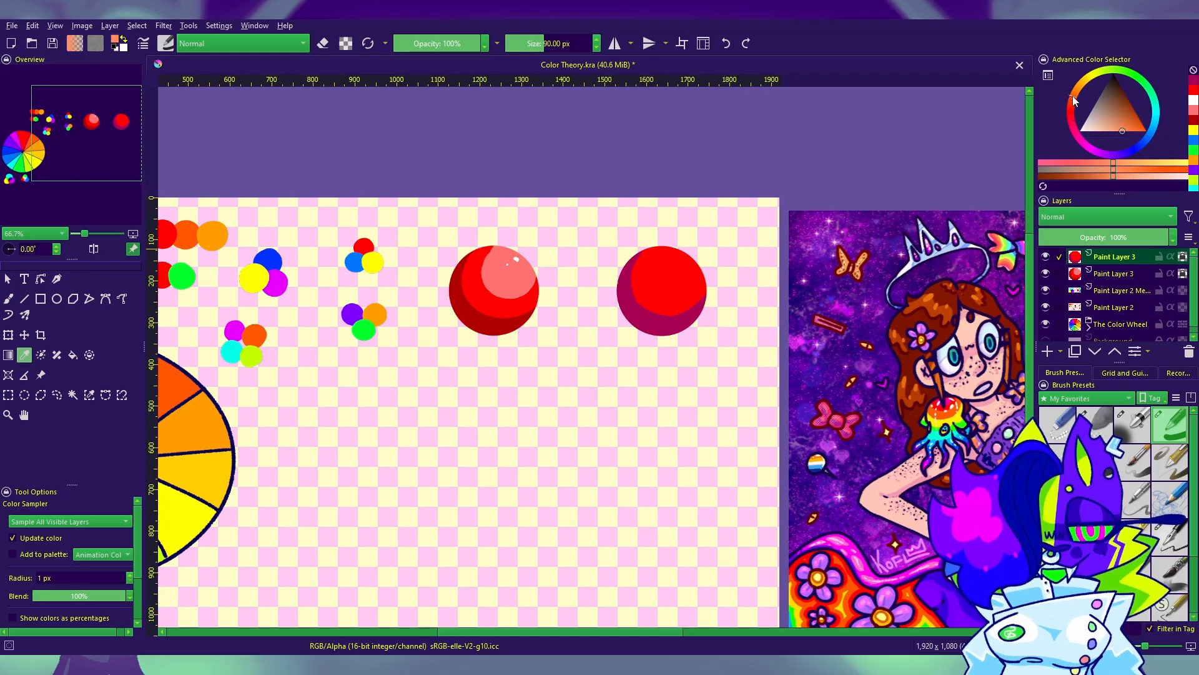
Step: Paint a light orange-red highlight on the right sphere's upper right with the 90 px brush
{"action": "left_click", "coordinate": [9, 298]}
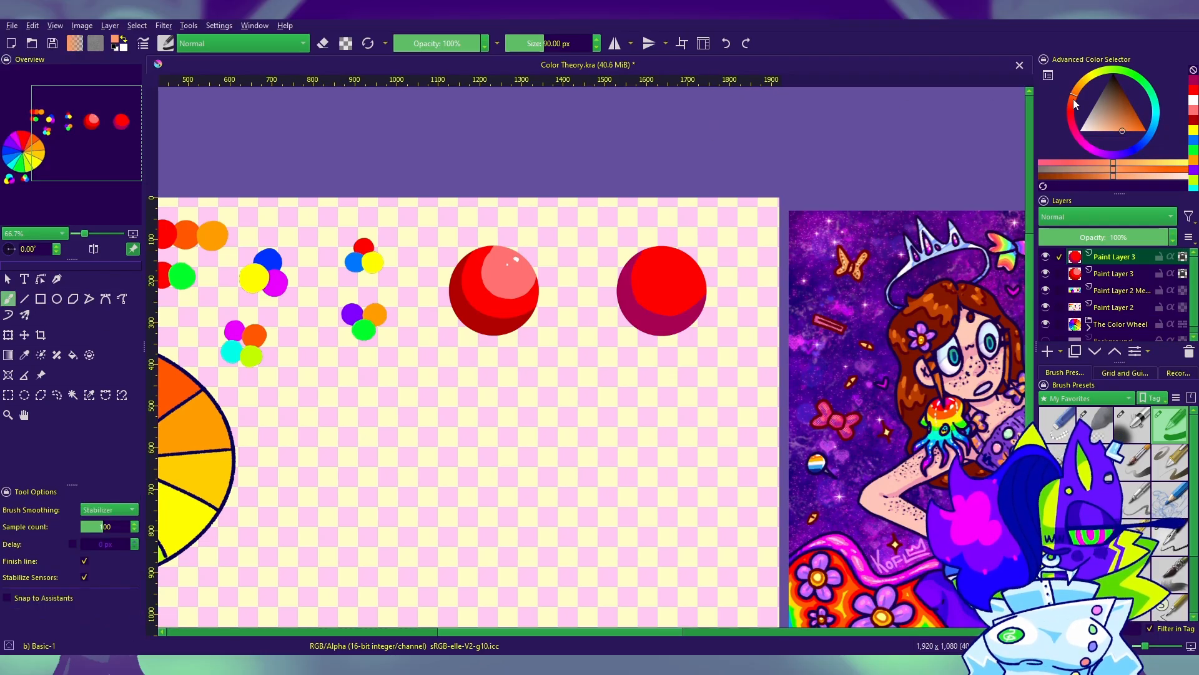
{"action": "mouse_move", "coordinate": [688, 259]}
{"action": "left_mouse_down"}
{"action": "mouse_move", "coordinate": [666, 263]}
{"action": "mouse_move", "coordinate": [662, 284]}
{"action": "mouse_move", "coordinate": [684, 277]}
{"action": "mouse_move", "coordinate": [652, 278]}
{"action": "mouse_move", "coordinate": [687, 261]}
{"action": "left_mouse_up"}
{"action": "key", "text": "ctrl+z"}
{"action": "left_click", "coordinate": [667, 270]}
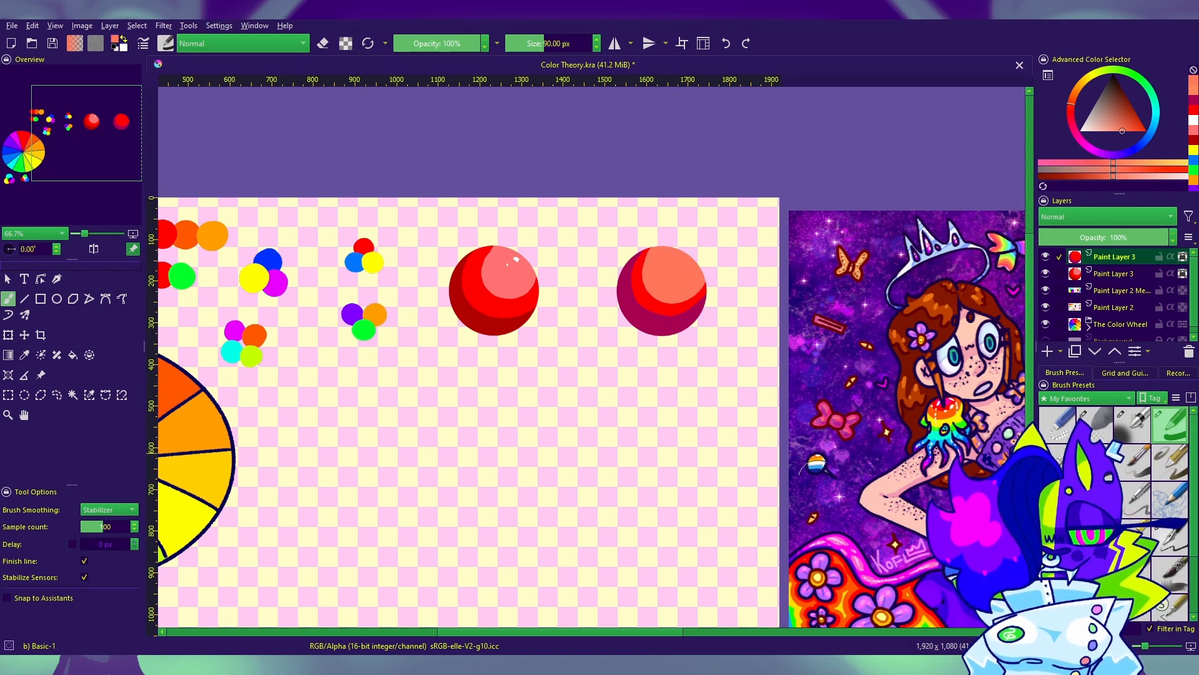
Step: Paint a thin bright red rim of reflected light along the right sphere's left and lower edge
{"action": "left_click_drag", "start_coordinate": [774, 281], "coordinate": [739, 256]}
{"action": "left_click", "coordinate": [1194, 113]}
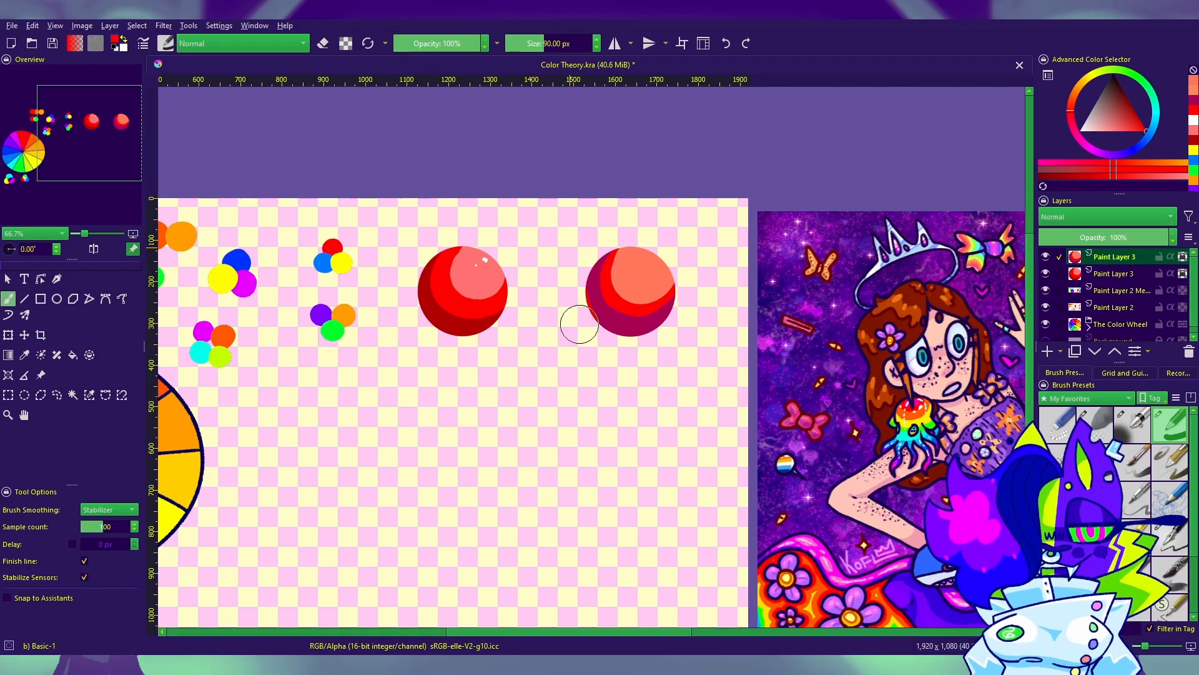
{"action": "left_click_drag", "start_coordinate": [572, 265], "coordinate": [634, 354]}
{"action": "key", "text": "ctrl+z"}
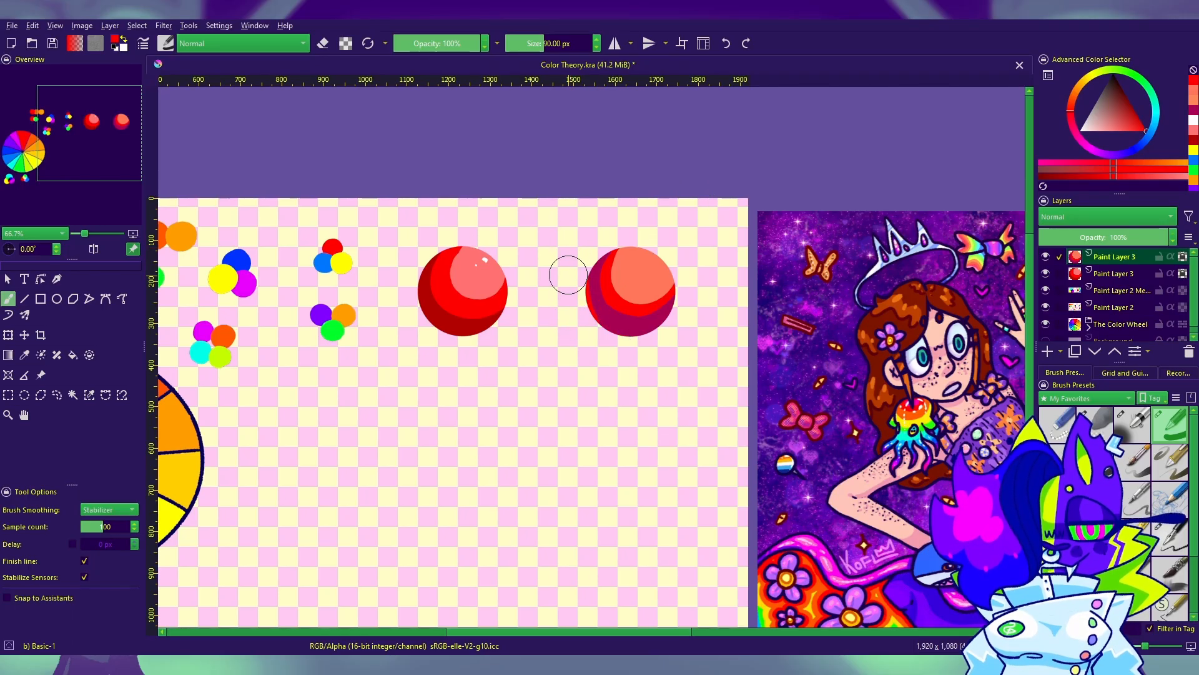
{"action": "left_click_drag", "start_coordinate": [570, 291], "coordinate": [628, 356]}
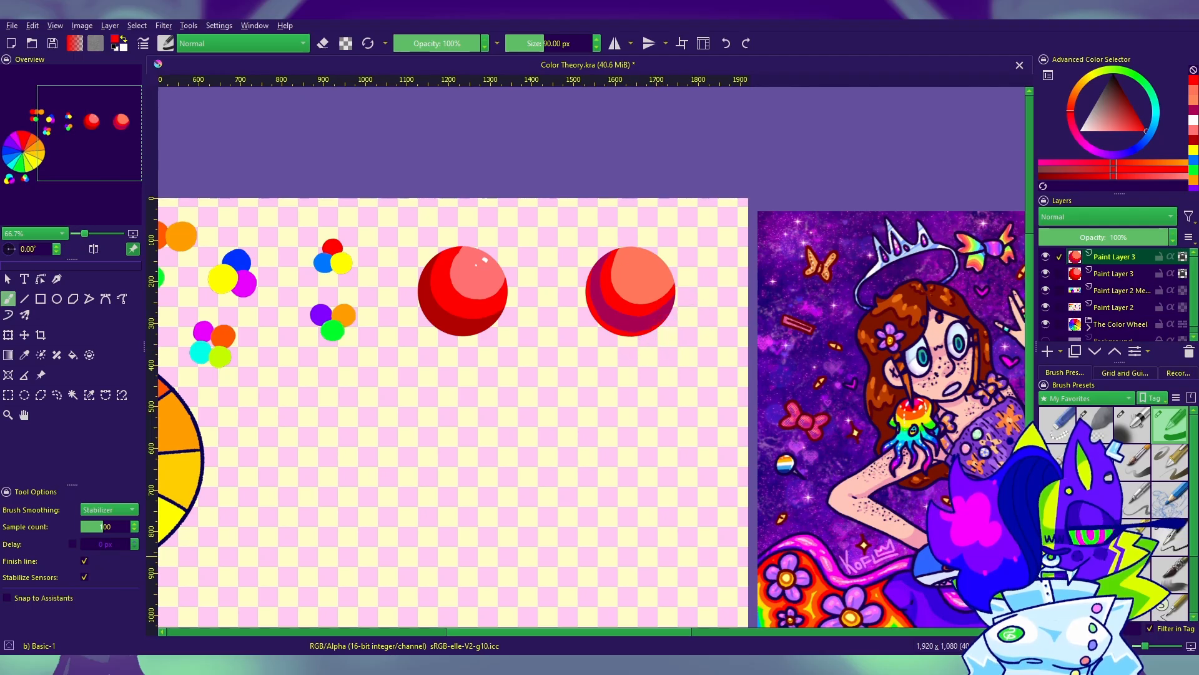
Step: Add small white shine dots to the right sphere's highlight with the Ink-4 Pen Rough brush at 11 px
{"action": "left_click", "coordinate": [1154, 647]}
{"action": "left_click", "coordinate": [1170, 537]}
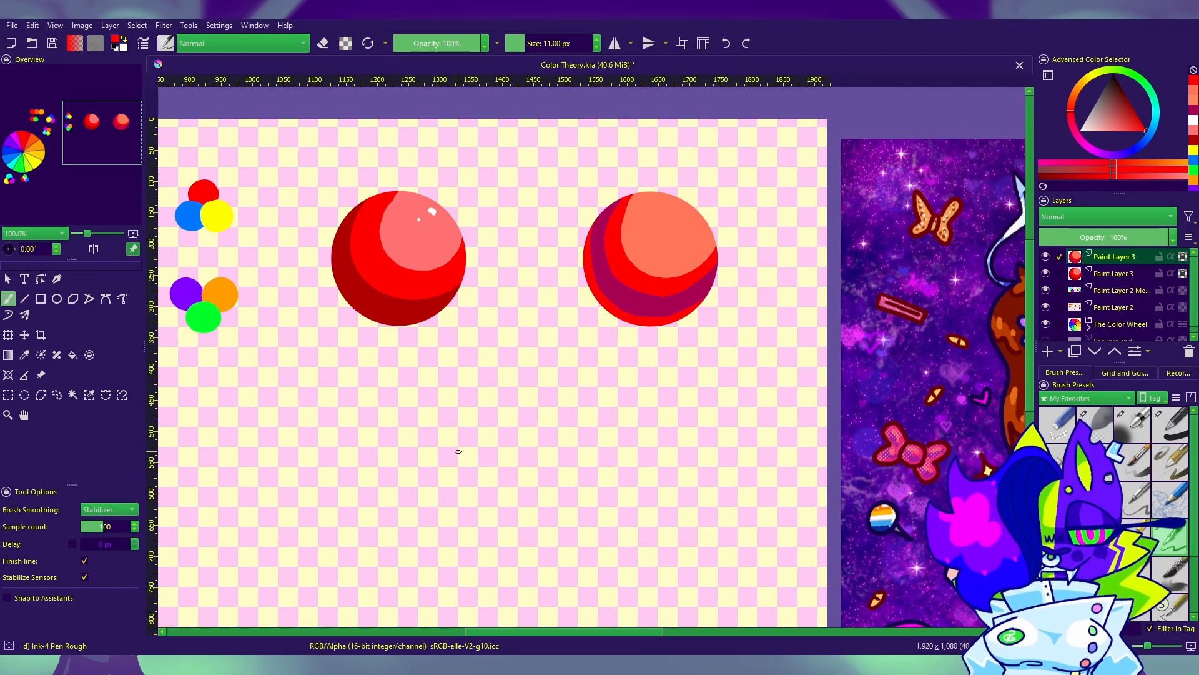
{"action": "left_click_drag", "start_coordinate": [525, 486], "coordinate": [509, 518]}
{"action": "left_click_drag", "start_coordinate": [711, 378], "coordinate": [741, 372]}
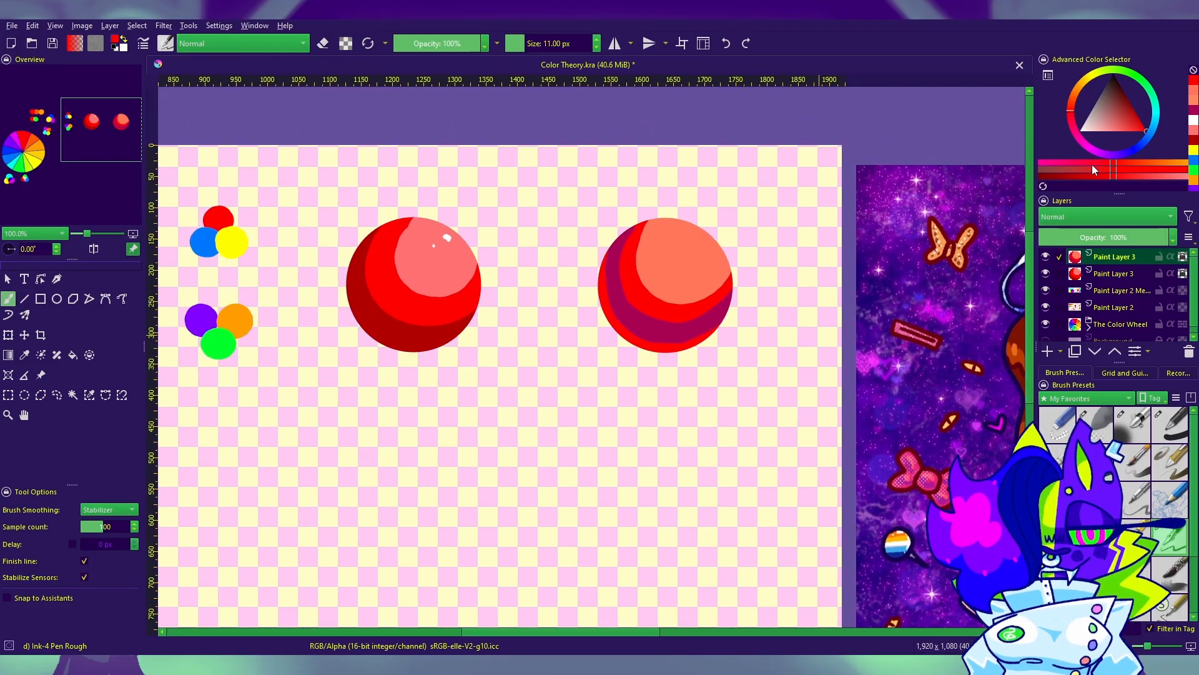
{"action": "left_click", "coordinate": [1192, 124]}
{"action": "left_click", "coordinate": [698, 235]}
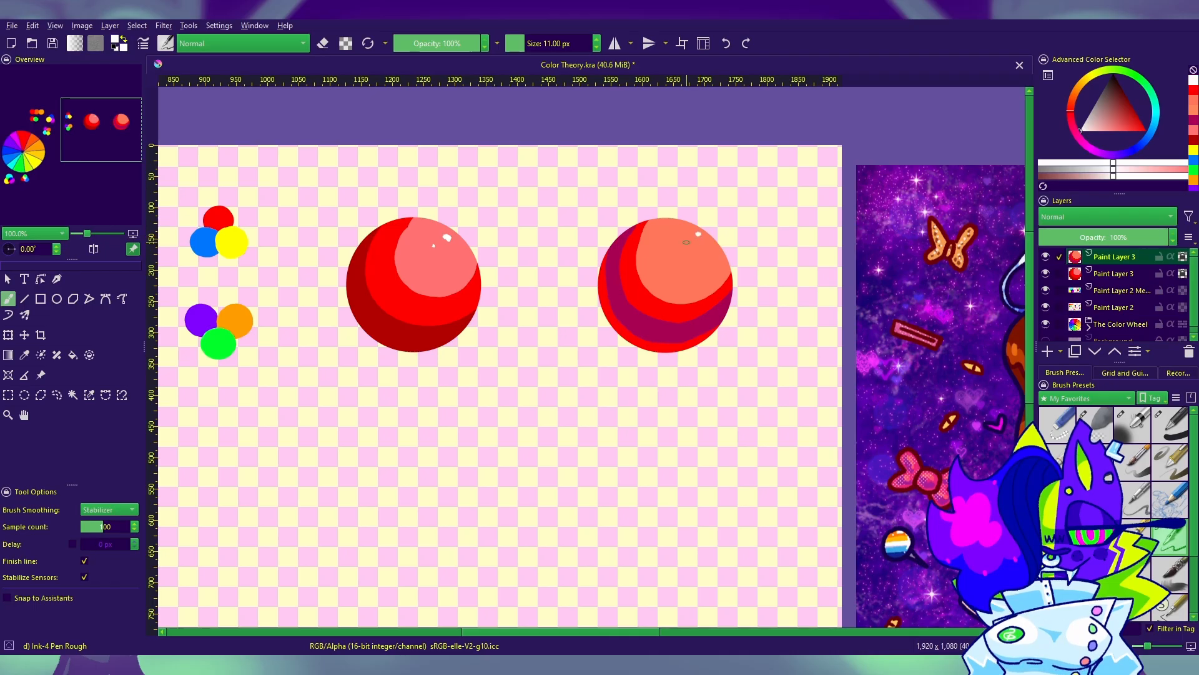
{"action": "left_click", "coordinate": [676, 242]}
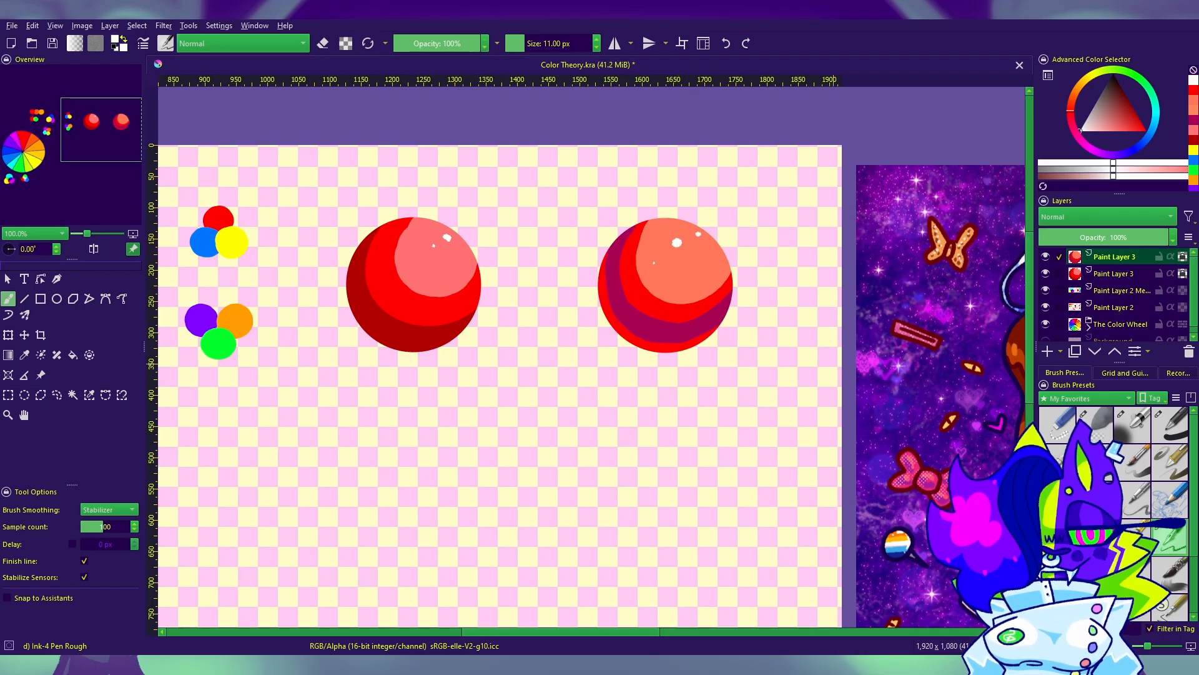
{"action": "left_click_drag", "start_coordinate": [856, 455], "coordinate": [874, 398]}
{"action": "key", "text": "ctrl+minus"}
{"action": "key", "text": "ctrl+minus"}
{"action": "key", "text": "ctrl+minus"}
{"action": "key", "text": "ctrl+minus"}
{"action": "key", "text": "ctrl+minus"}
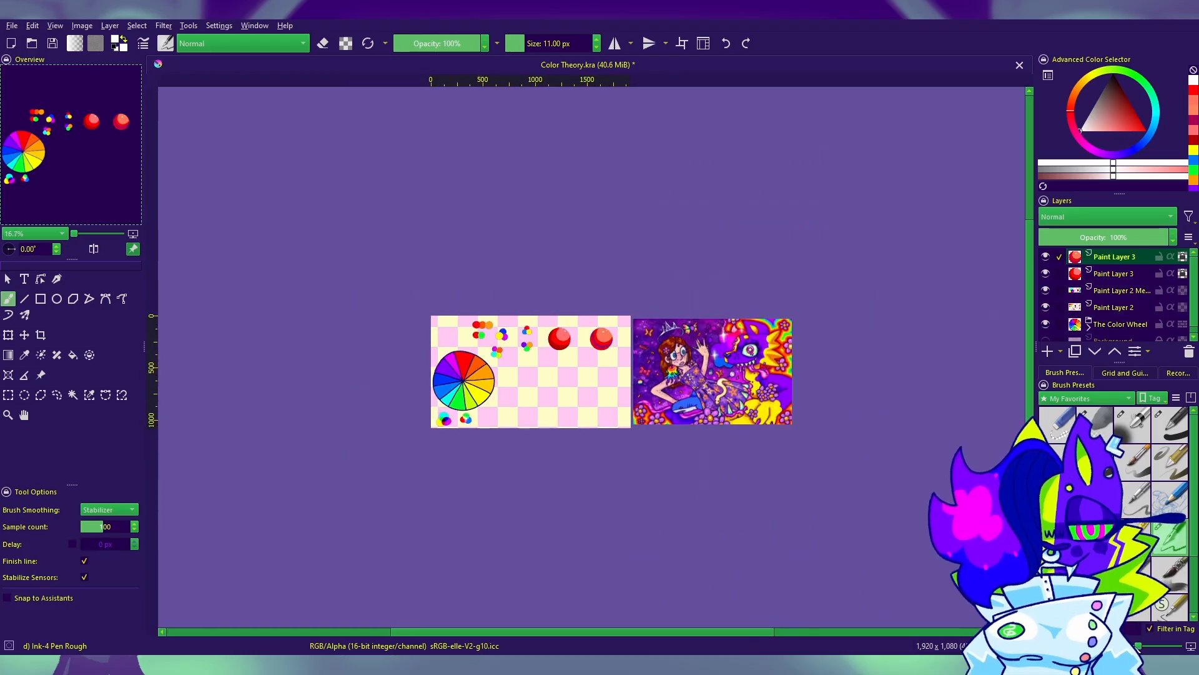
{"action": "key", "text": "ctrl+plus"}
{"action": "key", "text": "ctrl+plus"}
{"action": "key", "text": "ctrl+plus"}
{"action": "key", "text": "ctrl+plus"}
Step: Duplicate the right sphere's layer and move the copy below and between the two spheres
{"action": "left_click_drag", "start_coordinate": [1011, 264], "coordinate": [1087, 203]}
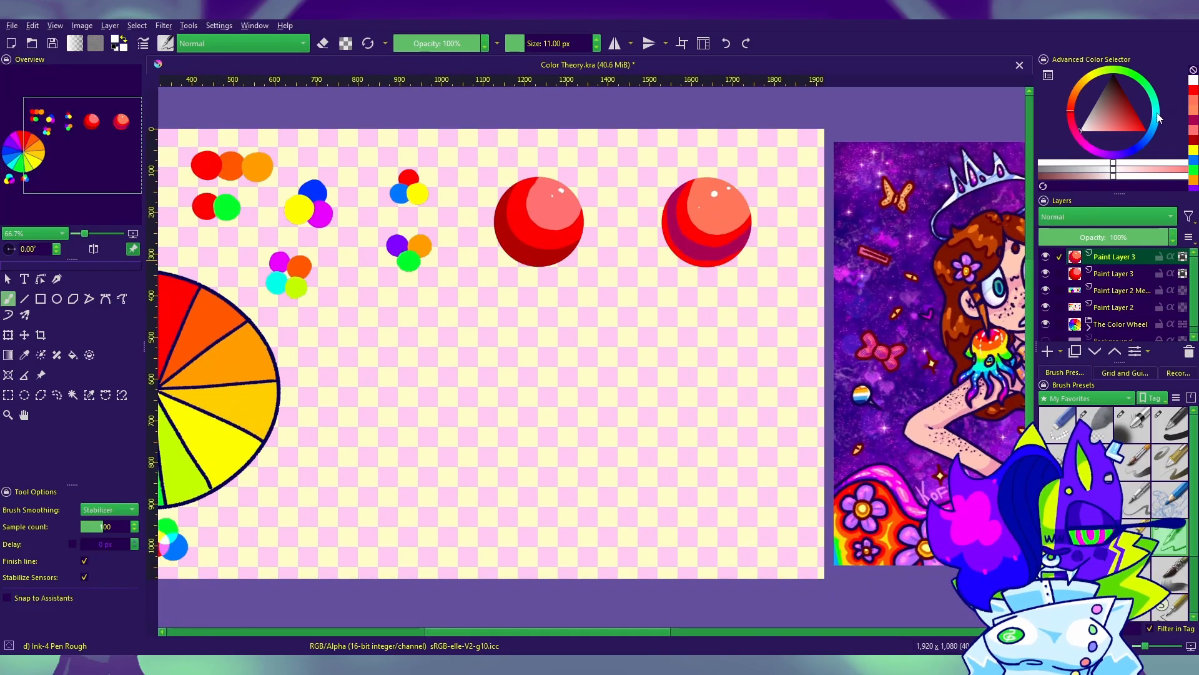
{"action": "key", "text": "Insert"}
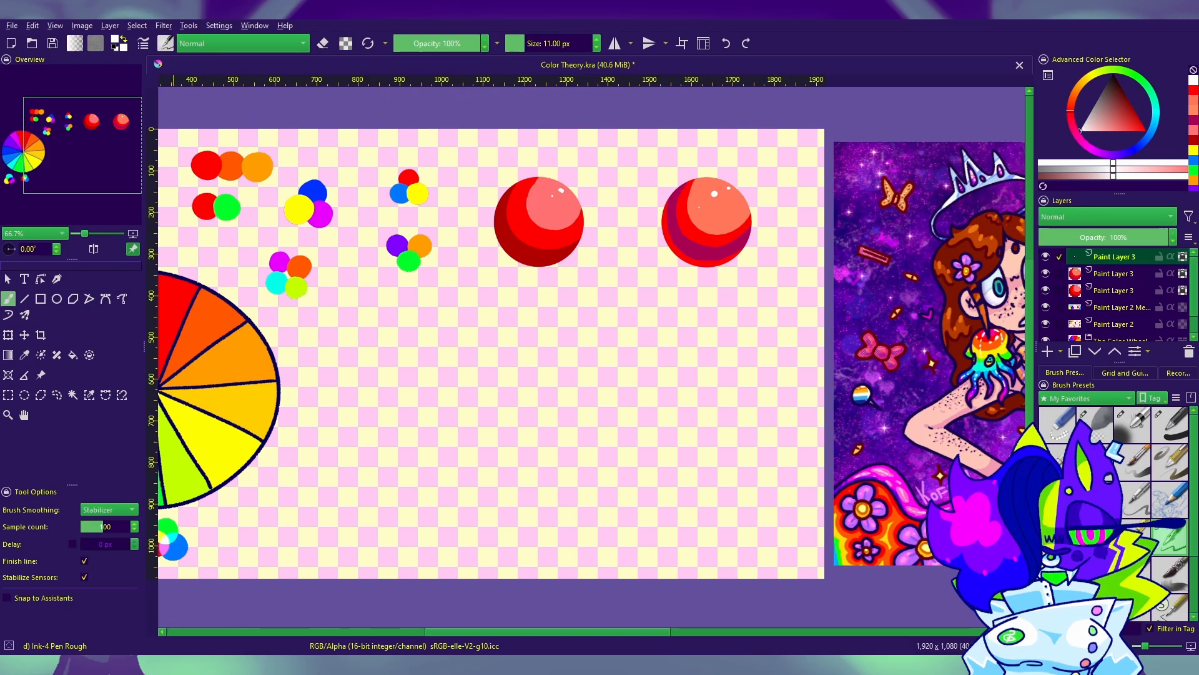
{"action": "left_click", "coordinate": [24, 335]}
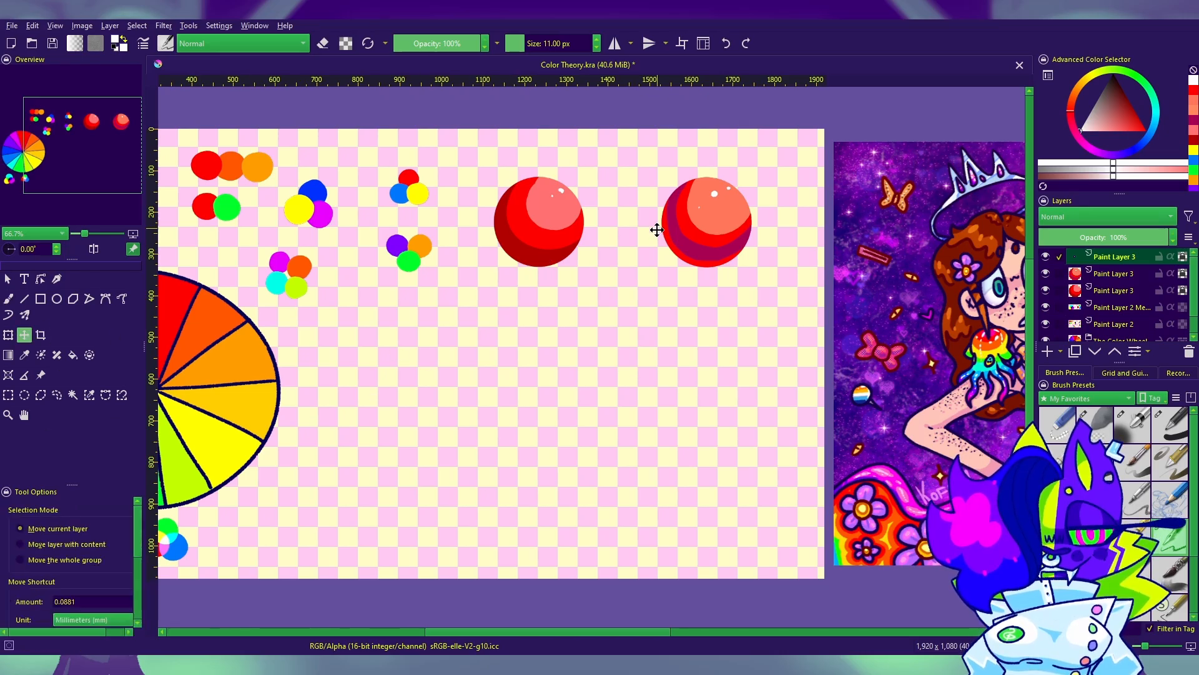
{"action": "left_click_drag", "start_coordinate": [656, 230], "coordinate": [614, 354]}
{"action": "scroll", "coordinate": [603, 345], "scroll_direction": "up", "scroll_amount": 2}
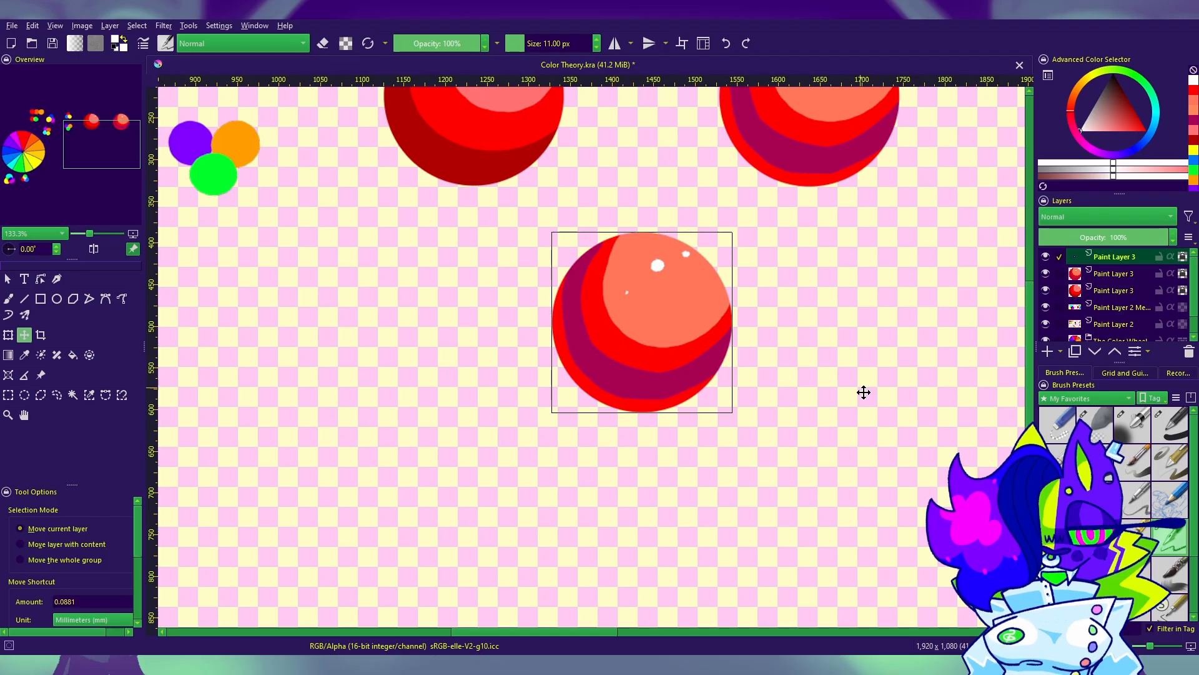
Step: Cover the lower sphere copy with flat bright red using a filled rectangle drawn over it
{"action": "scroll", "coordinate": [864, 393], "scroll_direction": "up", "scroll_amount": 3}
{"action": "key", "text": "ctrl+minus"}
{"action": "key", "text": "ctrl+minus"}
{"action": "key", "text": "ctrl+minus"}
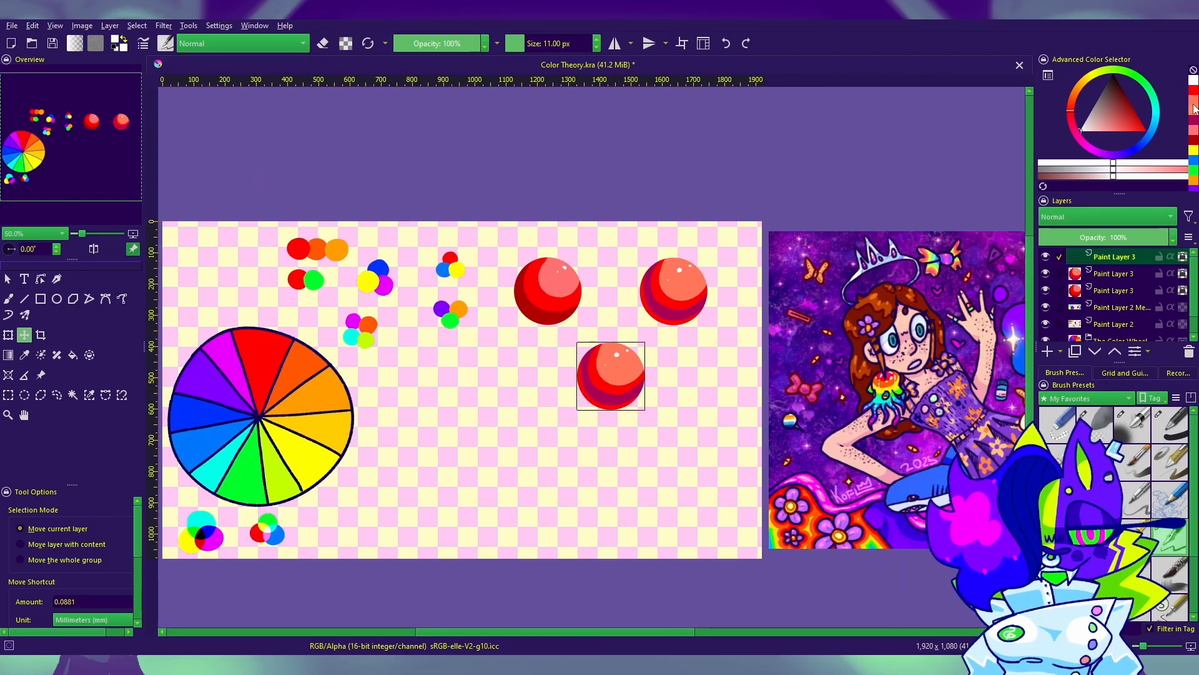
{"action": "left_click", "coordinate": [1193, 106]}
{"action": "left_click", "coordinate": [45, 340]}
{"action": "left_click", "coordinate": [43, 302]}
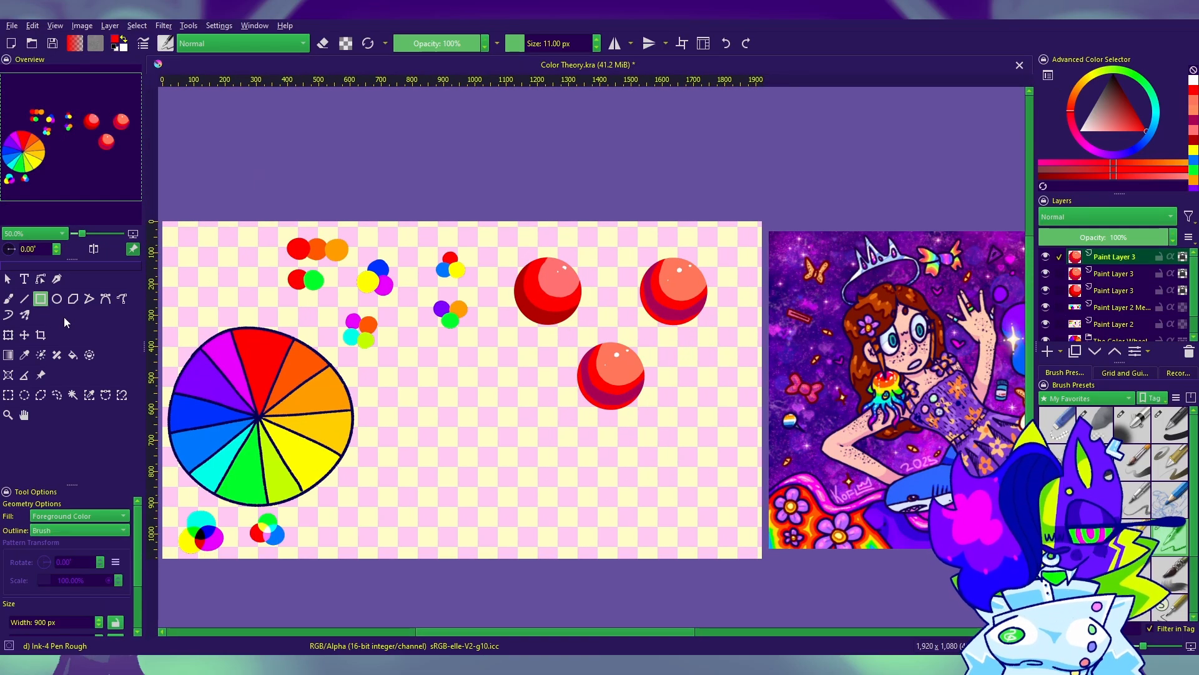
{"action": "left_click_drag", "start_coordinate": [714, 328], "coordinate": [552, 484]}
Step: Sample the dark magenta shadow color from the right sphere and switch to the Basic-1 brush at 90 px
{"action": "left_click", "coordinate": [25, 355]}
{"action": "left_click_drag", "start_coordinate": [763, 309], "coordinate": [734, 306]}
{"action": "left_click", "coordinate": [776, 286]}
{"action": "key", "text": "b"}
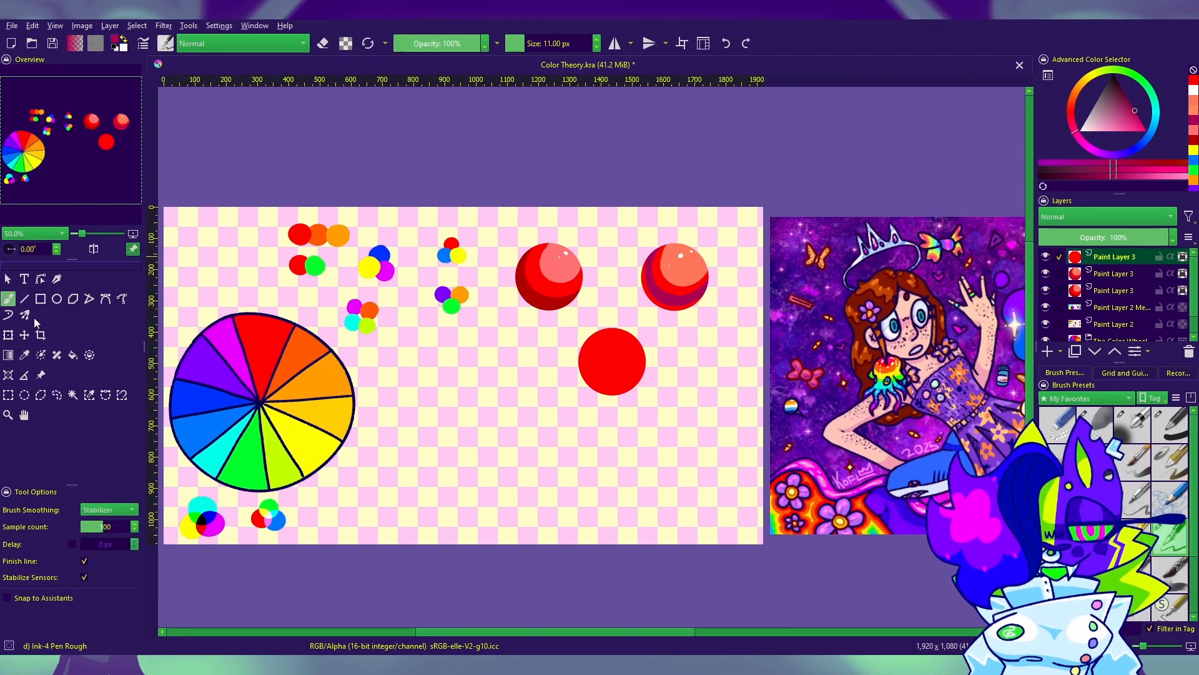
{"action": "left_click", "coordinate": [1170, 426]}
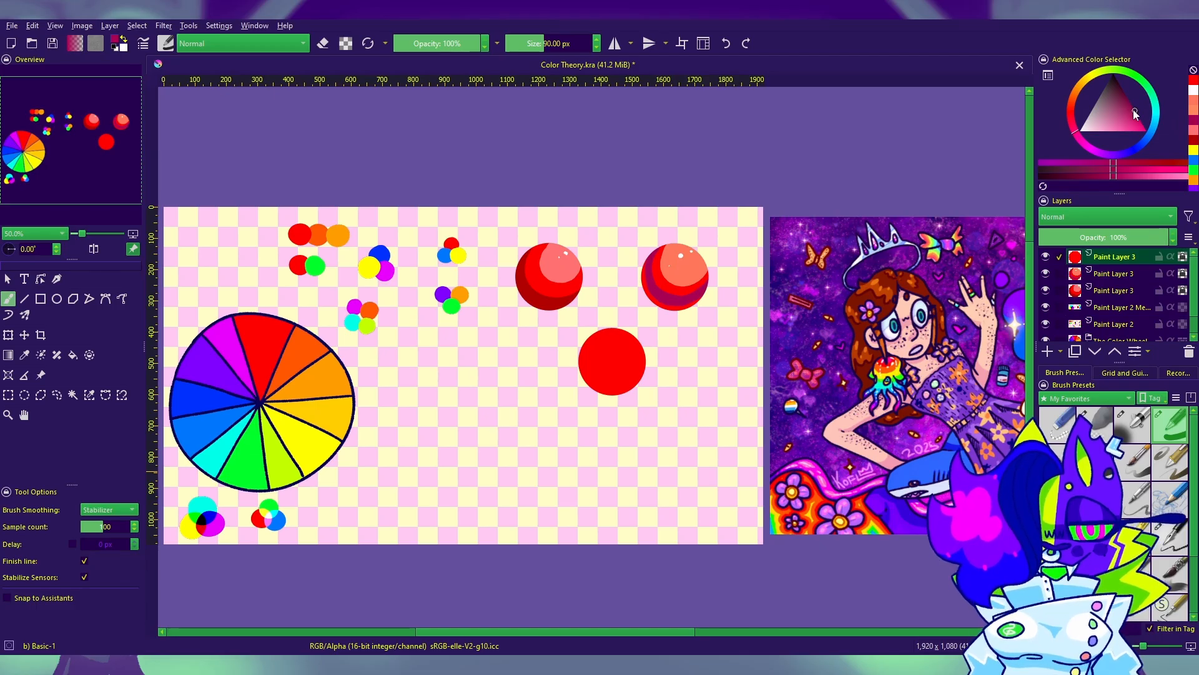
Step: Try a light peach highlight stroke on the flat red sphere with the Basic-1 brush, then undo it
{"action": "left_click", "coordinate": [1192, 99]}
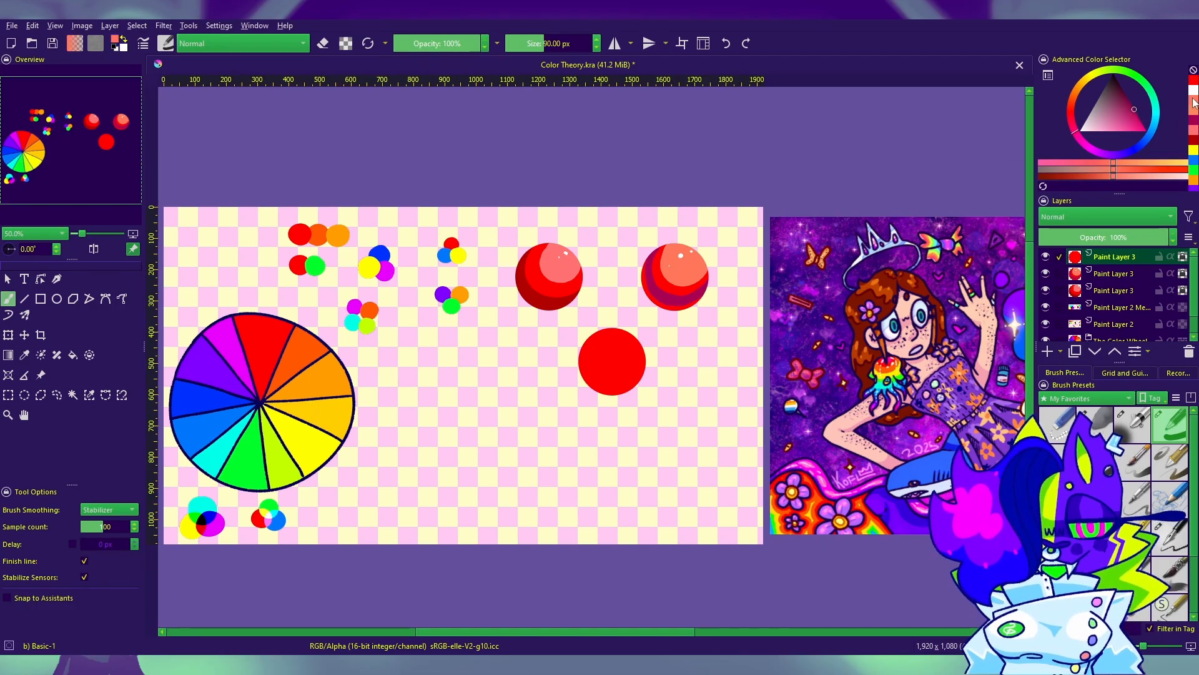
{"action": "left_click", "coordinate": [1118, 125]}
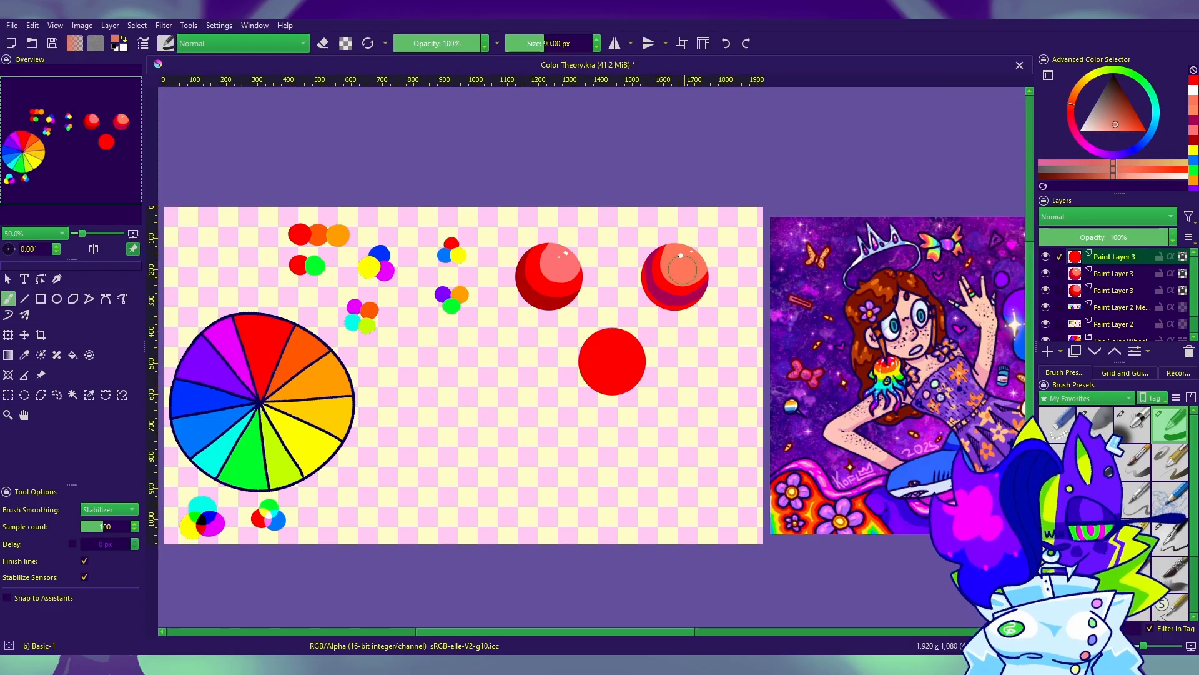
{"action": "mouse_move", "coordinate": [609, 359]}
{"action": "left_mouse_down"}
{"action": "mouse_move", "coordinate": [660, 346]}
{"action": "mouse_move", "coordinate": [623, 343]}
{"action": "mouse_move", "coordinate": [653, 318]}
{"action": "left_mouse_up"}
{"action": "key", "text": "ctrl+z"}
{"action": "left_click", "coordinate": [1104, 129]}
{"action": "key", "text": "ctrl+z"}
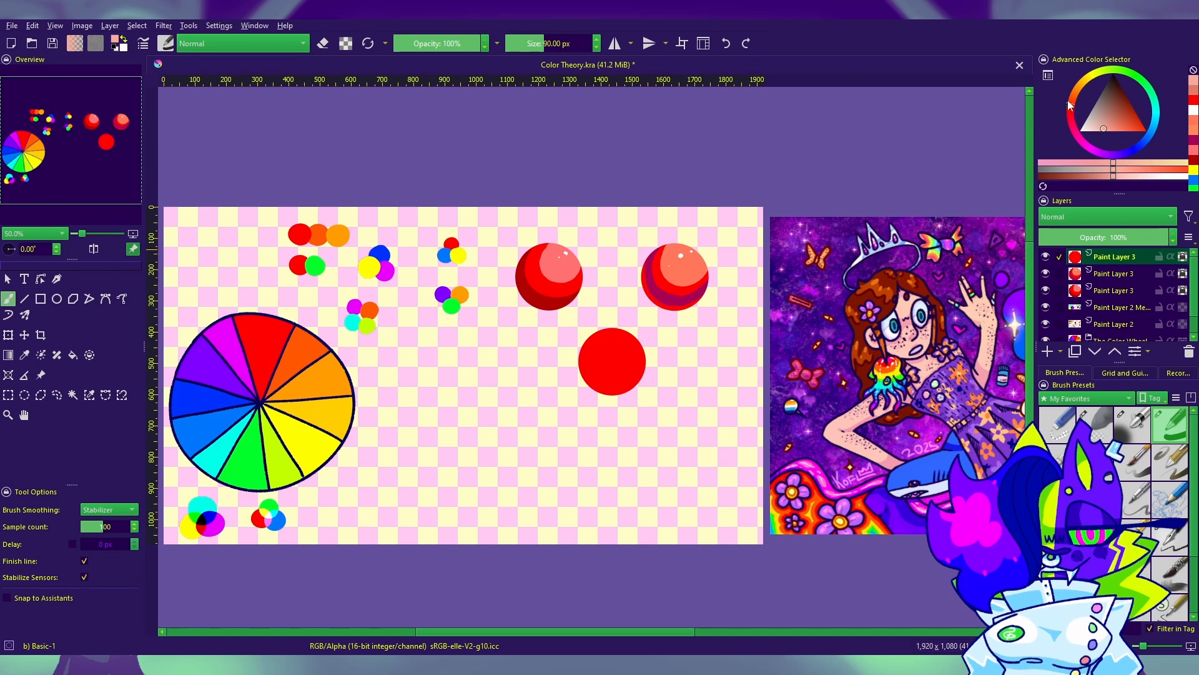
Step: Try a light orange and a dark brownish-red brush color by shifting hue and shade
{"action": "left_click_drag", "start_coordinate": [1069, 102], "coordinate": [1079, 85]}
{"action": "mouse_move", "coordinate": [1103, 130]}
{"action": "left_mouse_down"}
{"action": "mouse_move", "coordinate": [1089, 107]}
{"action": "mouse_move", "coordinate": [1130, 161]}
{"action": "left_mouse_up"}
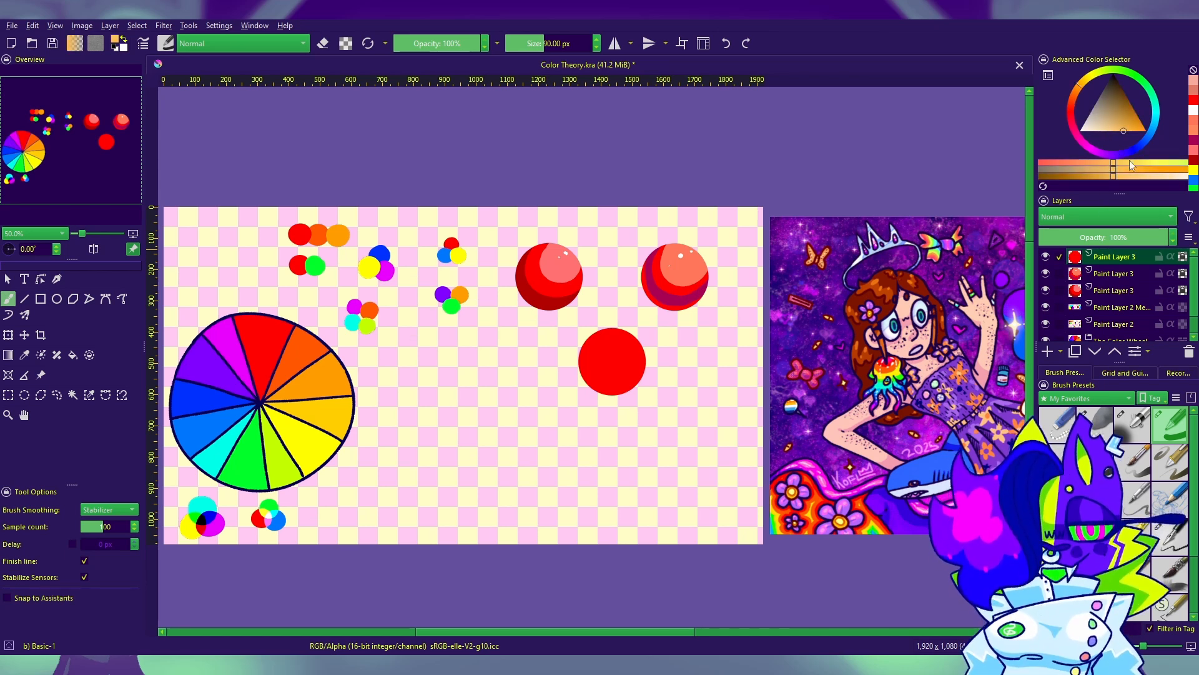
{"action": "left_click_drag", "start_coordinate": [1073, 93], "coordinate": [1070, 106]}
{"action": "left_click_drag", "start_coordinate": [1109, 120], "coordinate": [1131, 106]}
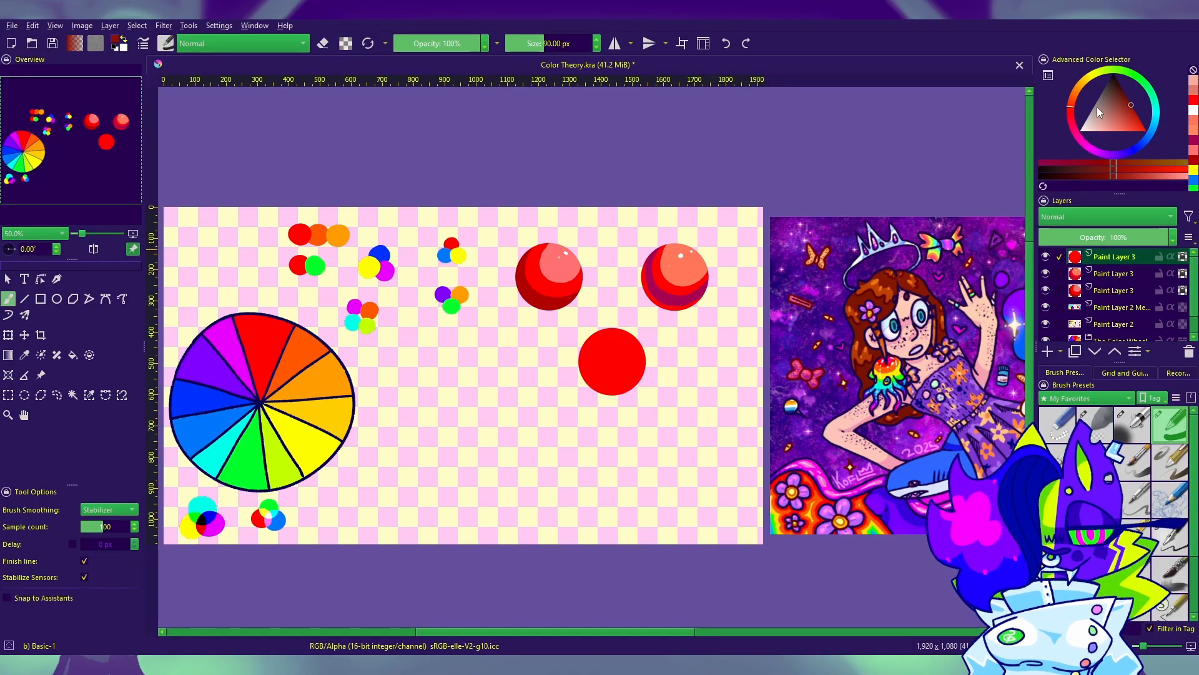
{"action": "left_click_drag", "start_coordinate": [733, 361], "coordinate": [831, 349]}
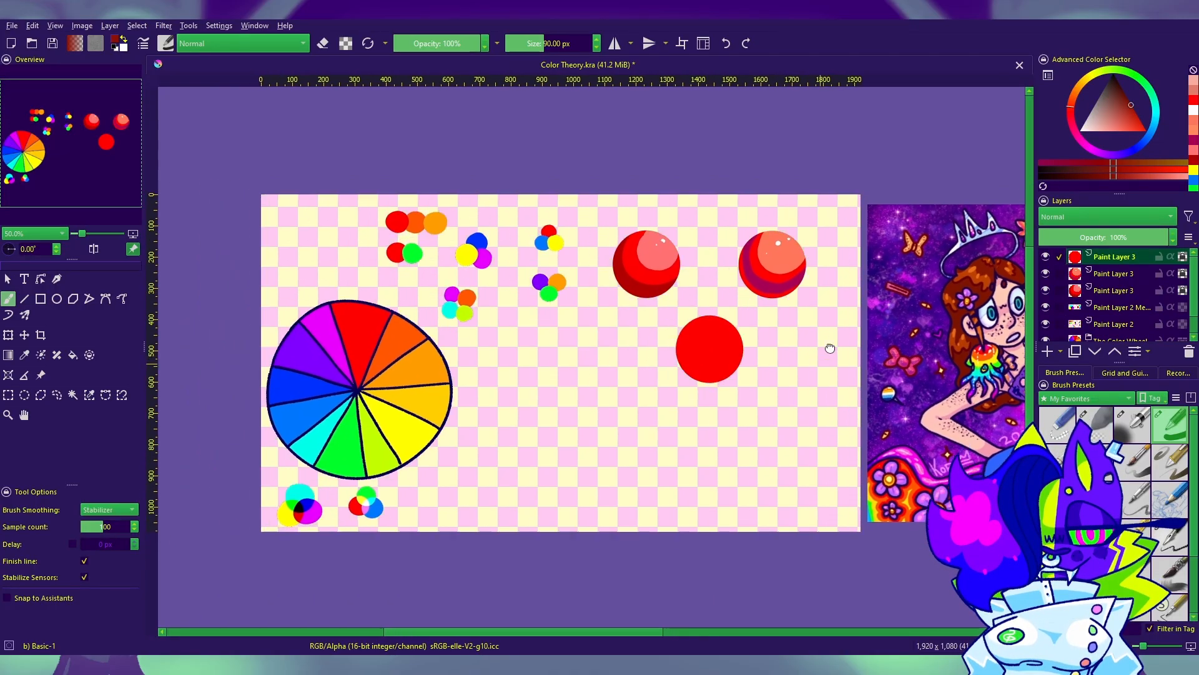
Step: Shade the lower-left side of the flat red sphere in dark magenta with Airbrush Soft at 154 px
{"action": "left_click", "coordinate": [1193, 150]}
{"action": "left_click", "coordinate": [1132, 425]}
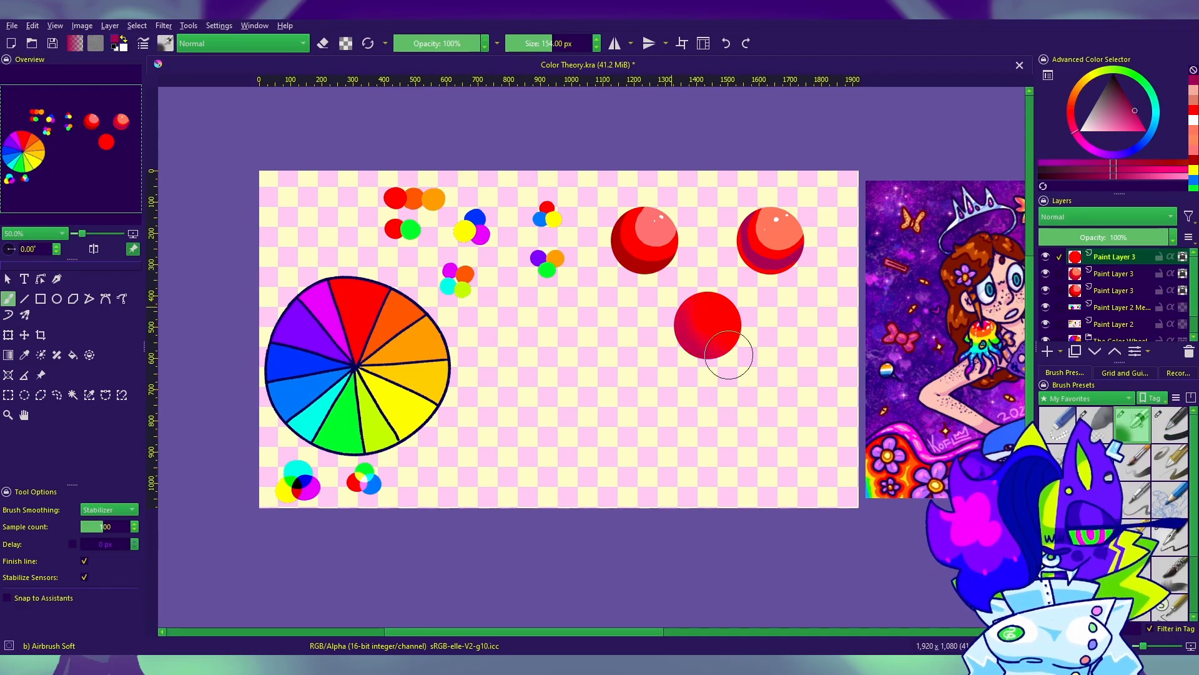
{"action": "left_click_drag", "start_coordinate": [1143, 646], "coordinate": [1150, 646]}
{"action": "left_click_drag", "start_coordinate": [833, 393], "coordinate": [608, 450]}
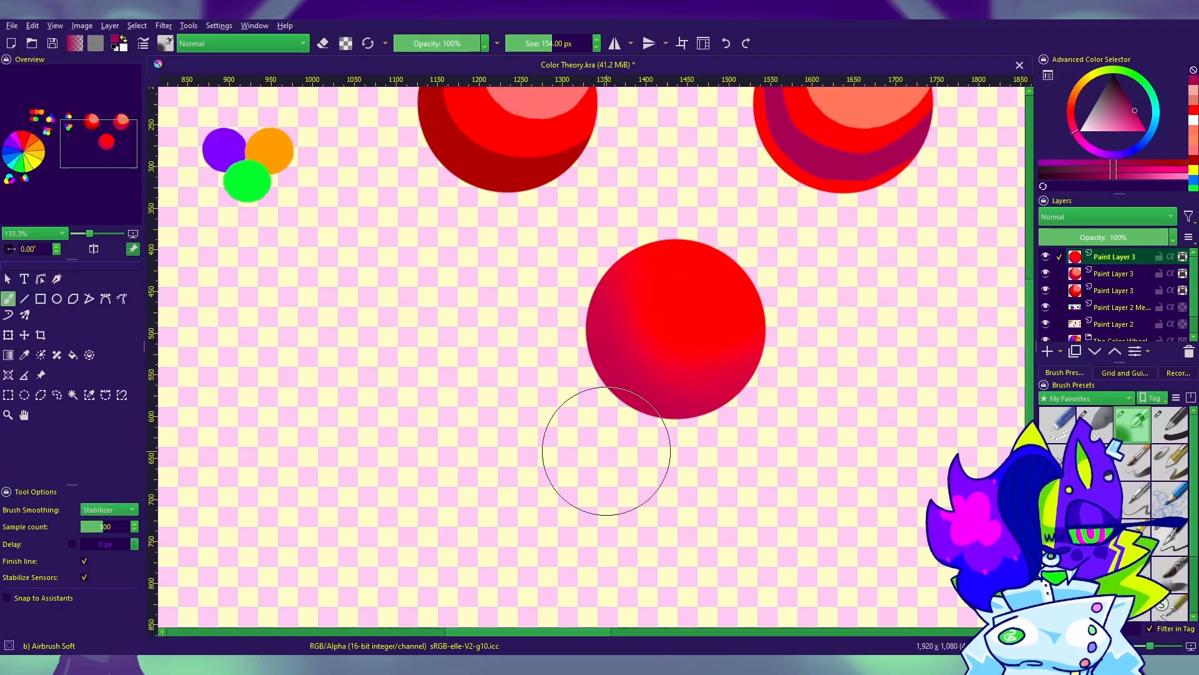
Step: Try airbrushing dark magenta over the sphere's center with a 73 px brush, then undo the stroke
{"action": "key", "text": "bracketleft"}
{"action": "key", "text": "bracketleft"}
{"action": "key", "text": "bracketleft"}
{"action": "key", "text": "bracketleft"}
{"action": "key", "text": "bracketleft"}
{"action": "key", "text": "bracketleft"}
{"action": "key", "text": "bracketleft"}
{"action": "key", "text": "bracketleft"}
{"action": "key", "text": "bracketleft"}
{"action": "key", "text": "bracketleft"}
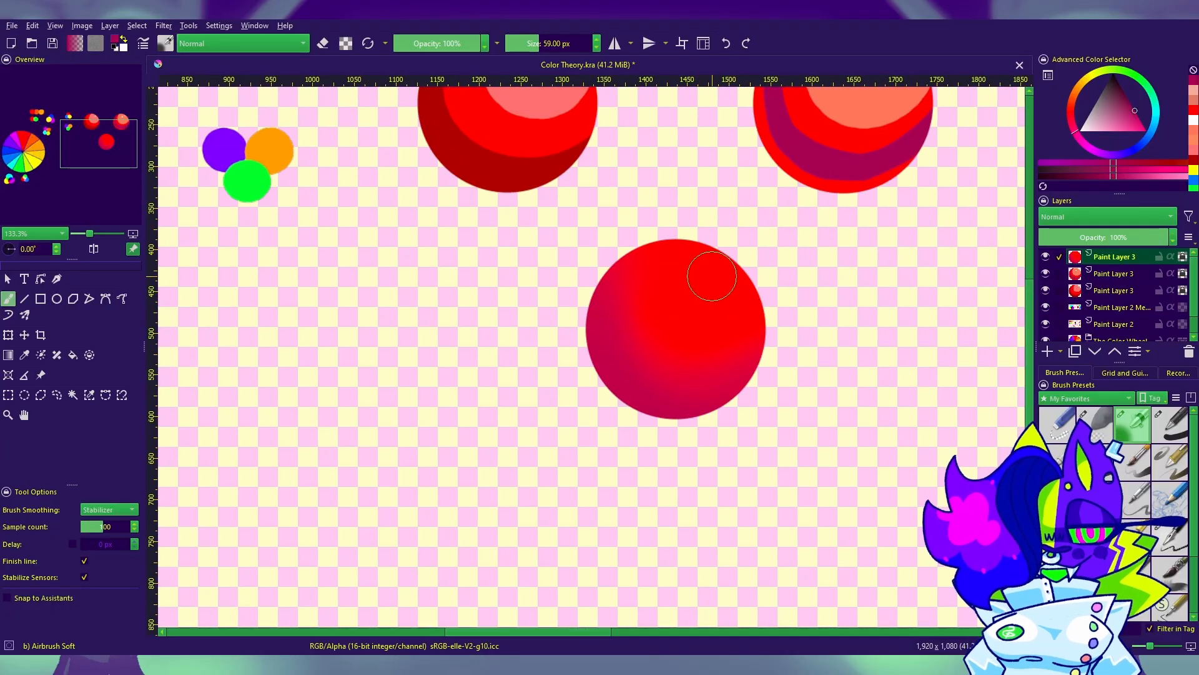
{"action": "key", "text": "bracketright"}
{"action": "key", "text": "bracketright"}
{"action": "key", "text": "bracketright"}
{"action": "mouse_move", "coordinate": [660, 285]}
{"action": "left_mouse_down"}
{"action": "mouse_move", "coordinate": [656, 335]}
{"action": "mouse_move", "coordinate": [707, 296]}
{"action": "mouse_move", "coordinate": [627, 341]}
{"action": "mouse_move", "coordinate": [724, 299]}
{"action": "mouse_move", "coordinate": [655, 336]}
{"action": "left_mouse_up"}
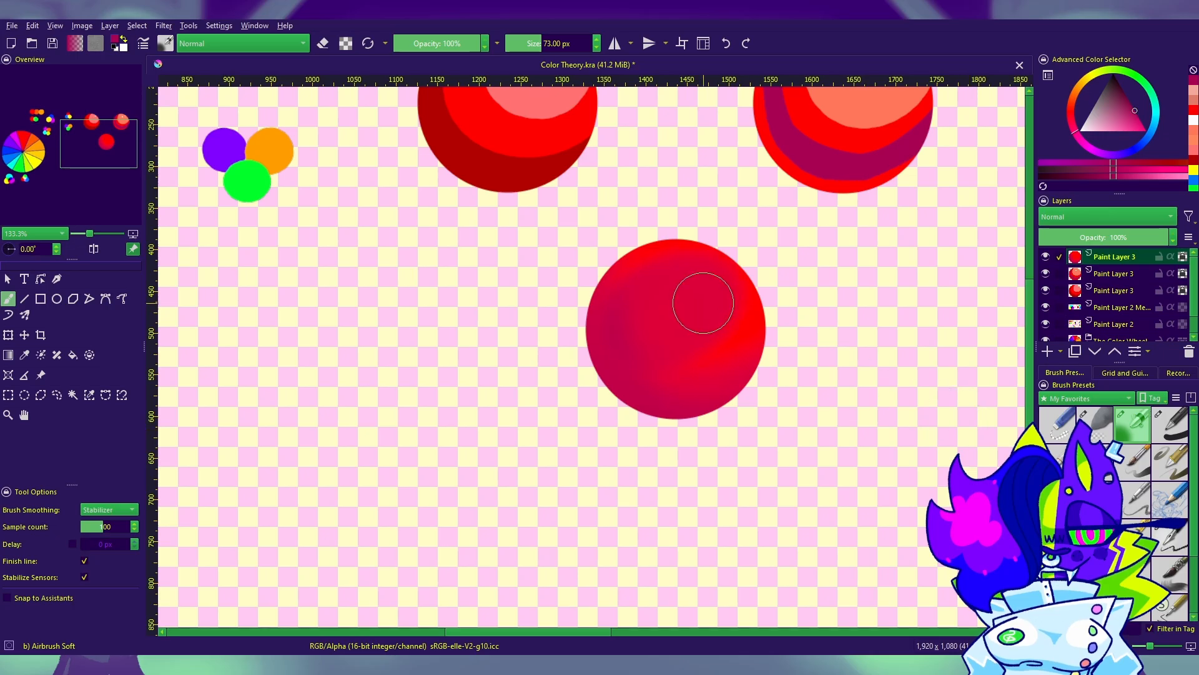
{"action": "key", "text": "ctrl+z"}
Step: Airbrush dark magenta over the sphere's center and left side, enlarging the brush to 110 px
{"action": "mouse_move", "coordinate": [709, 289]}
{"action": "left_mouse_down"}
{"action": "mouse_move", "coordinate": [659, 287]}
{"action": "mouse_move", "coordinate": [661, 316]}
{"action": "mouse_move", "coordinate": [653, 295]}
{"action": "mouse_move", "coordinate": [685, 294]}
{"action": "mouse_move", "coordinate": [707, 329]}
{"action": "mouse_move", "coordinate": [704, 300]}
{"action": "mouse_move", "coordinate": [687, 291]}
{"action": "mouse_move", "coordinate": [662, 320]}
{"action": "mouse_move", "coordinate": [718, 308]}
{"action": "mouse_move", "coordinate": [667, 325]}
{"action": "left_mouse_up"}
{"action": "key", "text": "bracketright"}
{"action": "key", "text": "bracketright"}
{"action": "key", "text": "bracketright"}
{"action": "key", "text": "bracketright"}
{"action": "left_click_drag", "start_coordinate": [892, 500], "coordinate": [919, 471]}
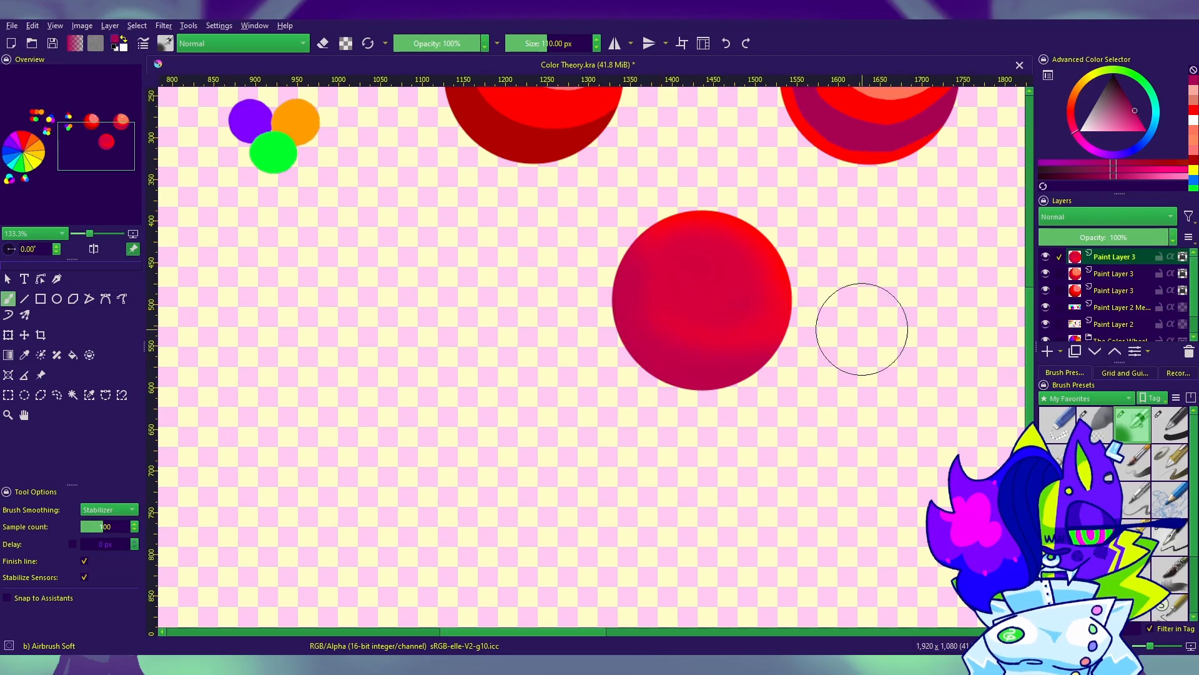
Step: Blend the sphere's shading by alternately airbrushing bright red and dark magenta over it at 110 px
{"action": "left_click", "coordinate": [1193, 113]}
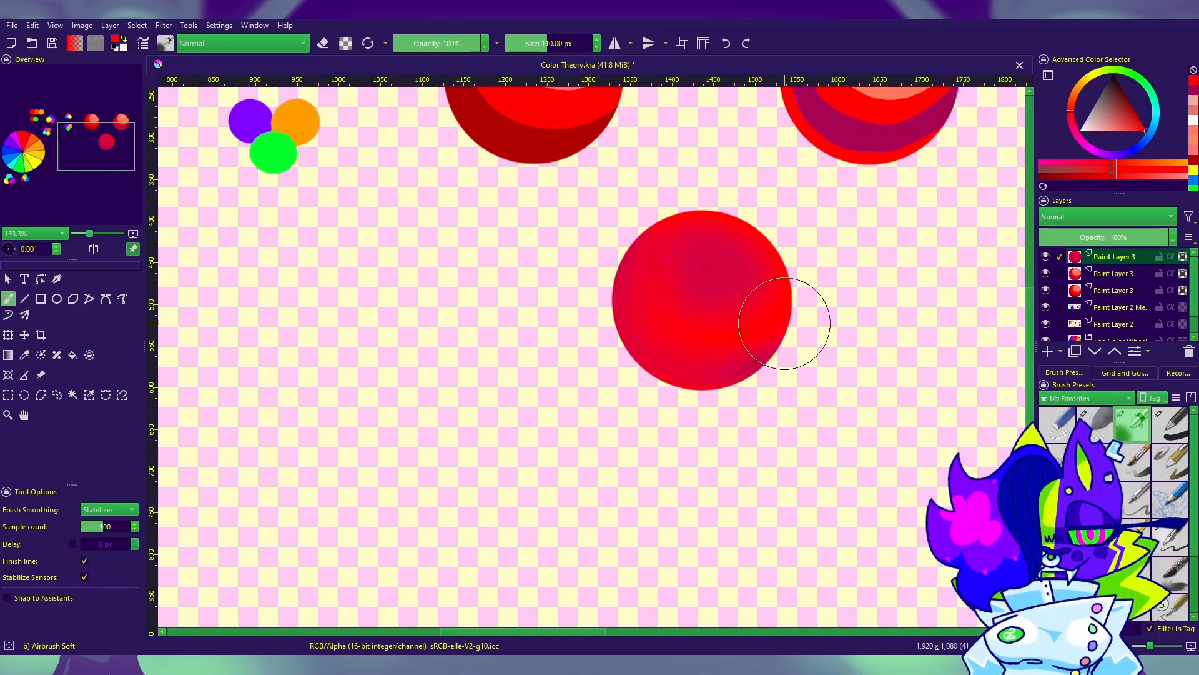
{"action": "left_click", "coordinate": [1193, 103]}
{"action": "mouse_move", "coordinate": [659, 262]}
{"action": "left_mouse_down"}
{"action": "mouse_move", "coordinate": [643, 308]}
{"action": "mouse_move", "coordinate": [724, 328]}
{"action": "left_mouse_up"}
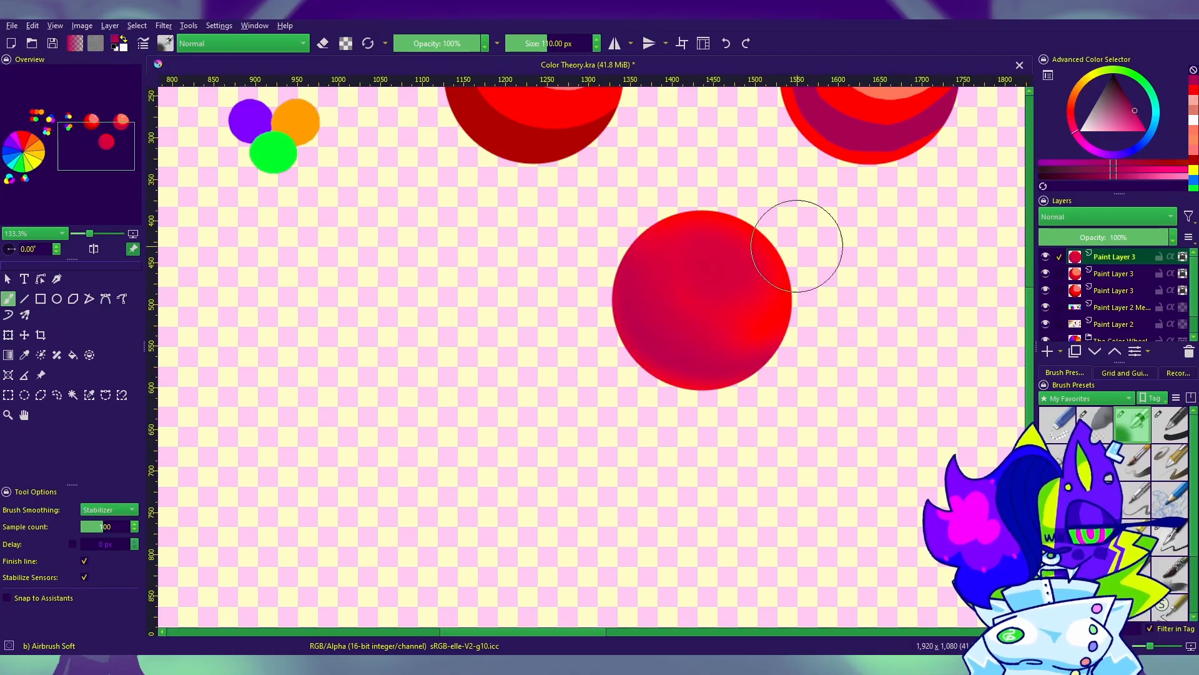
{"action": "left_click_drag", "start_coordinate": [916, 401], "coordinate": [885, 442]}
{"action": "left_click", "coordinate": [1192, 90]}
{"action": "mouse_move", "coordinate": [652, 298]}
{"action": "left_mouse_down"}
{"action": "mouse_move", "coordinate": [644, 323]}
{"action": "mouse_move", "coordinate": [765, 319]}
{"action": "mouse_move", "coordinate": [714, 369]}
{"action": "left_mouse_up"}
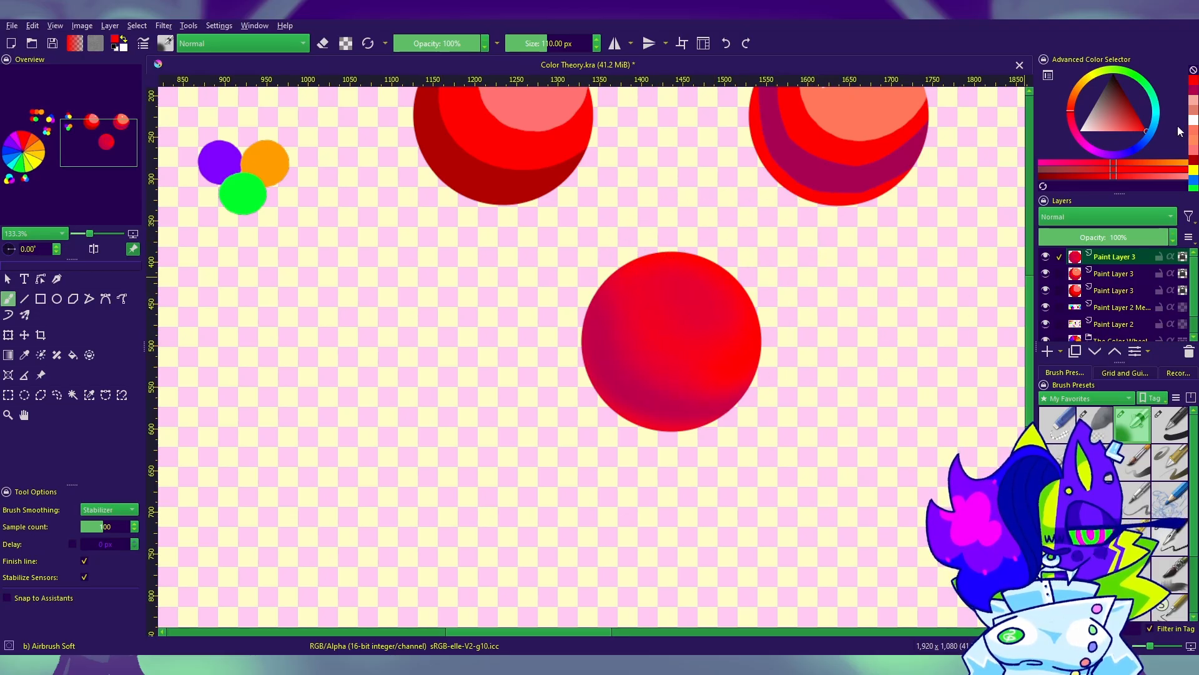
{"action": "left_click", "coordinate": [1192, 90]}
{"action": "mouse_move", "coordinate": [719, 309]}
{"action": "left_mouse_down"}
{"action": "mouse_move", "coordinate": [686, 298]}
{"action": "mouse_move", "coordinate": [657, 325]}
{"action": "mouse_move", "coordinate": [714, 298]}
{"action": "mouse_move", "coordinate": [721, 339]}
{"action": "left_mouse_up"}
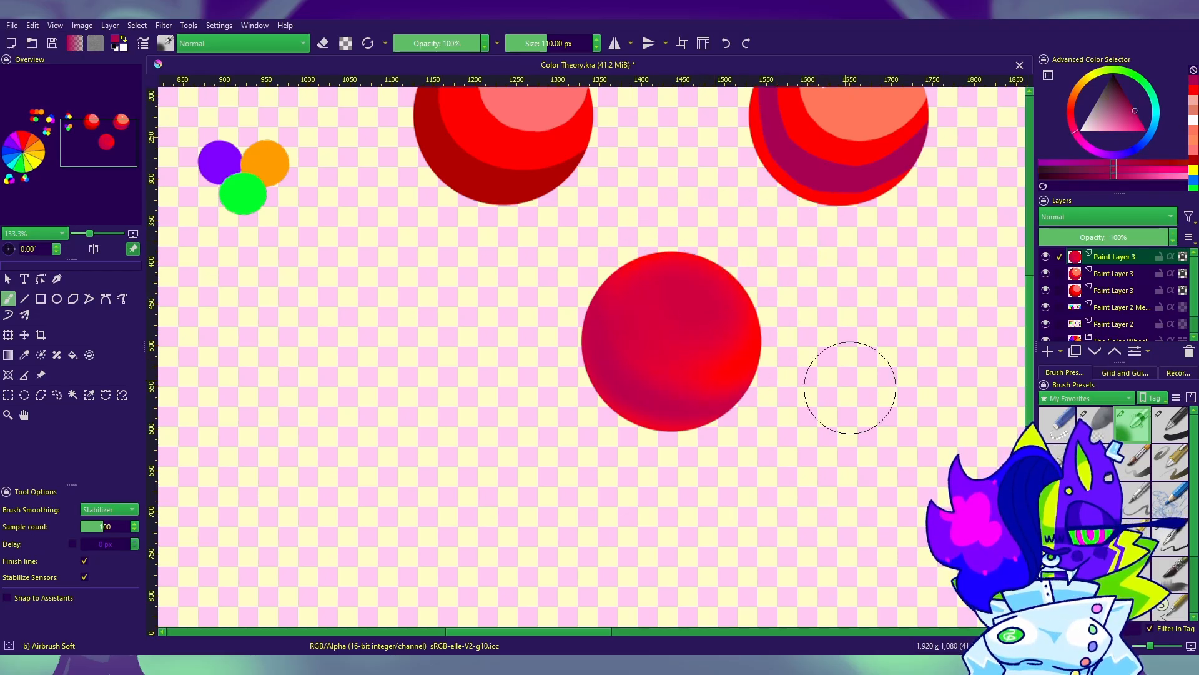
Step: Sample the right sphere's light orange highlight and airbrush it softly along the lower sphere's edges
{"action": "left_click_drag", "start_coordinate": [892, 428], "coordinate": [769, 431]}
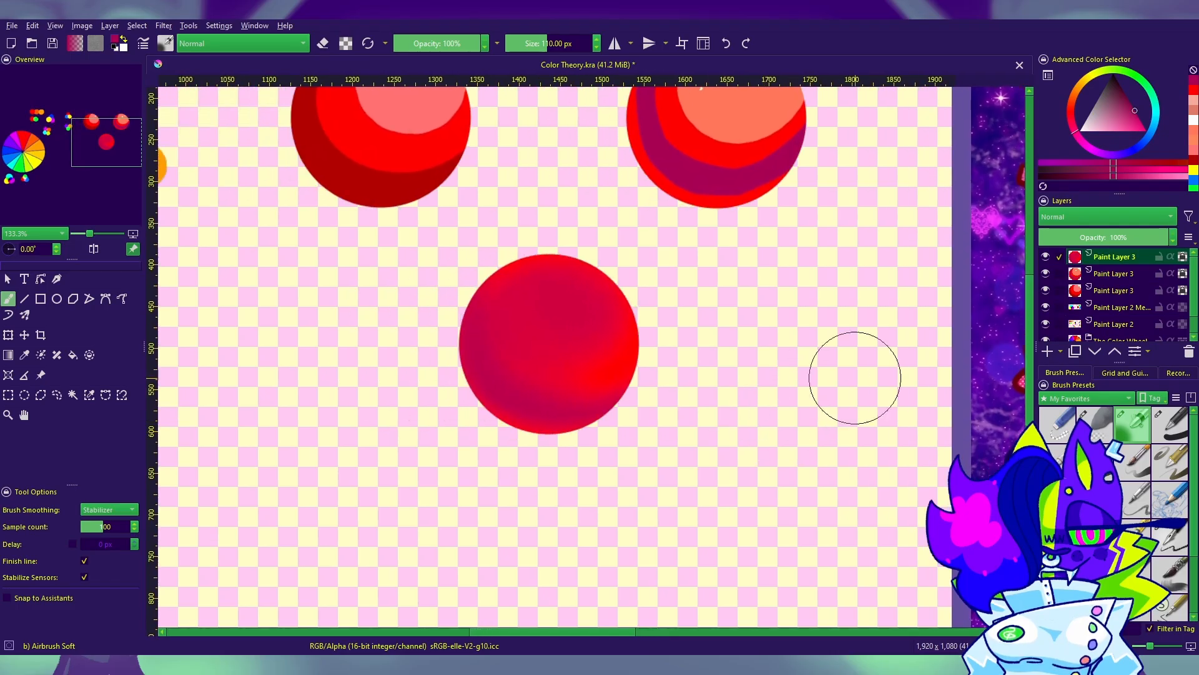
{"action": "left_click", "coordinate": [25, 356]}
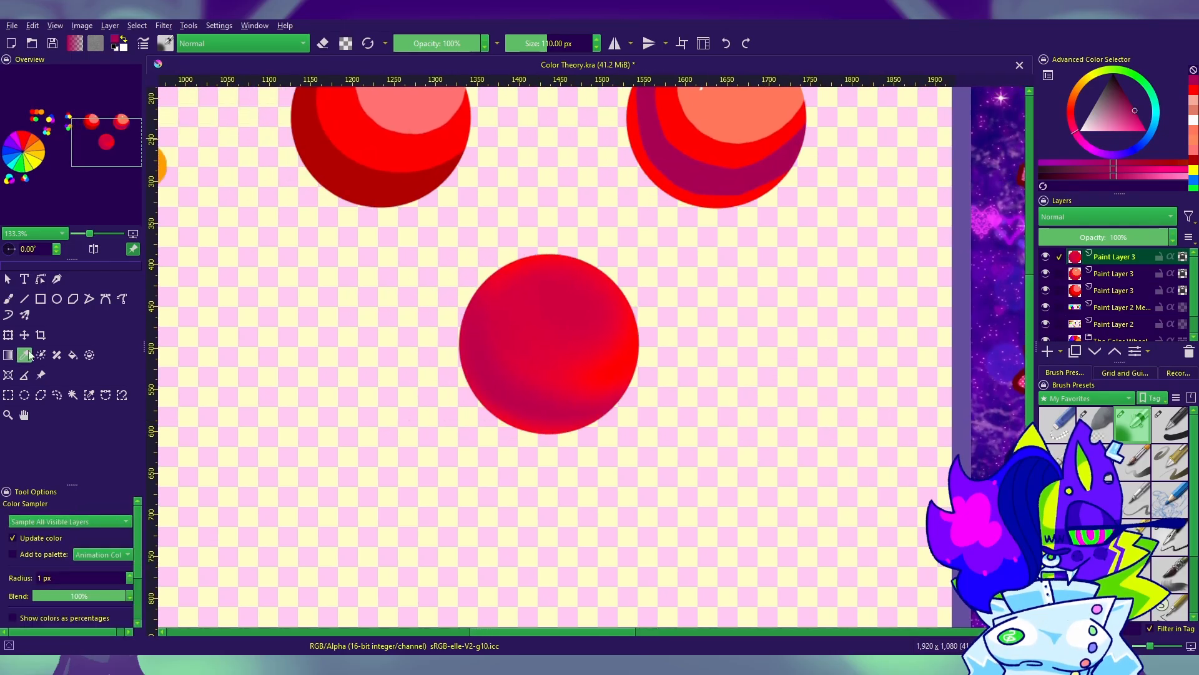
{"action": "left_click", "coordinate": [748, 116]}
{"action": "left_click_drag", "start_coordinate": [745, 195], "coordinate": [781, 311]}
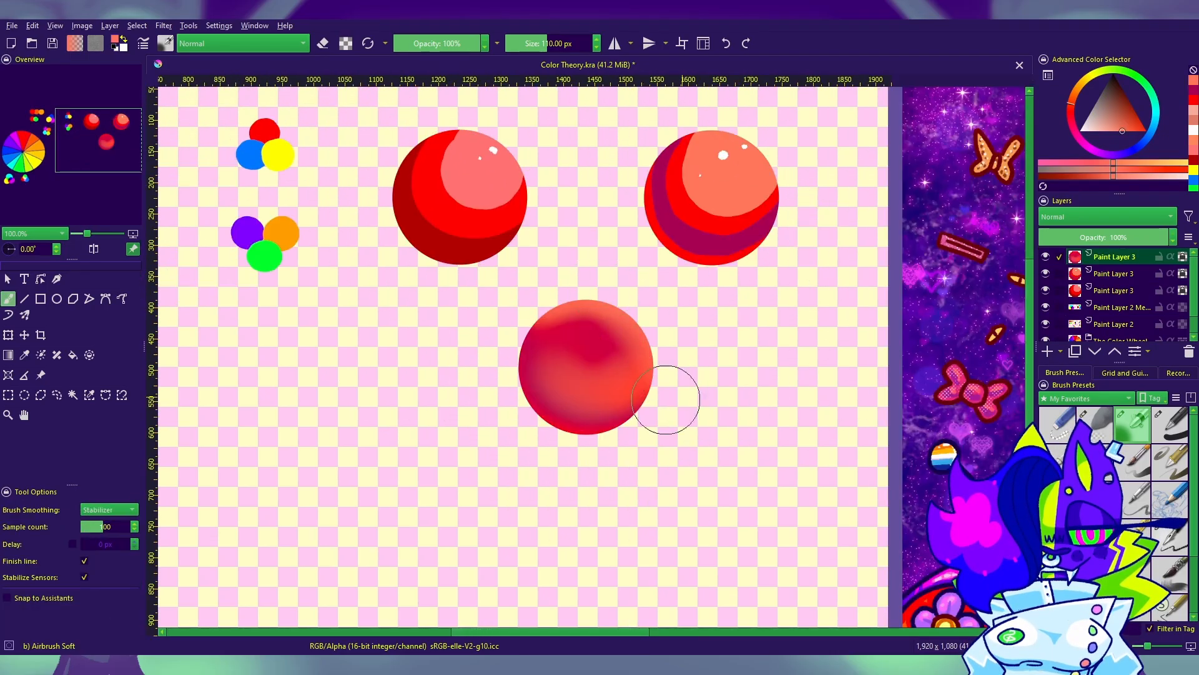
{"action": "left_click_drag", "start_coordinate": [826, 516], "coordinate": [873, 510]}
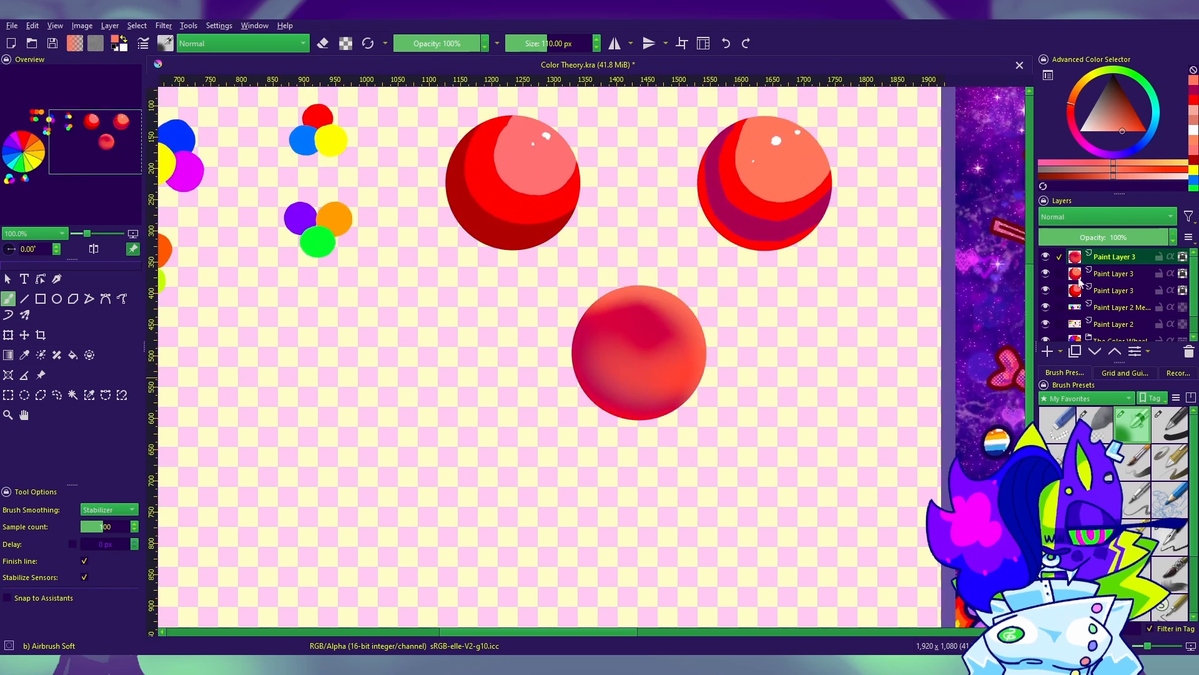
Step: Tone down the orange with bright red and airbrush dark magenta over the sphere's upper center
{"action": "mouse_move", "coordinate": [635, 352]}
{"action": "left_mouse_down"}
{"action": "mouse_move", "coordinate": [607, 336]}
{"action": "mouse_move", "coordinate": [683, 368]}
{"action": "mouse_move", "coordinate": [622, 334]}
{"action": "mouse_move", "coordinate": [631, 335]}
{"action": "mouse_move", "coordinate": [615, 356]}
{"action": "mouse_move", "coordinate": [656, 380]}
{"action": "mouse_move", "coordinate": [644, 347]}
{"action": "mouse_move", "coordinate": [626, 375]}
{"action": "mouse_move", "coordinate": [643, 315]}
{"action": "mouse_move", "coordinate": [602, 329]}
{"action": "mouse_move", "coordinate": [674, 390]}
{"action": "mouse_move", "coordinate": [722, 372]}
{"action": "mouse_move", "coordinate": [669, 321]}
{"action": "mouse_move", "coordinate": [601, 379]}
{"action": "left_mouse_up"}
{"action": "left_click", "coordinate": [1193, 100]}
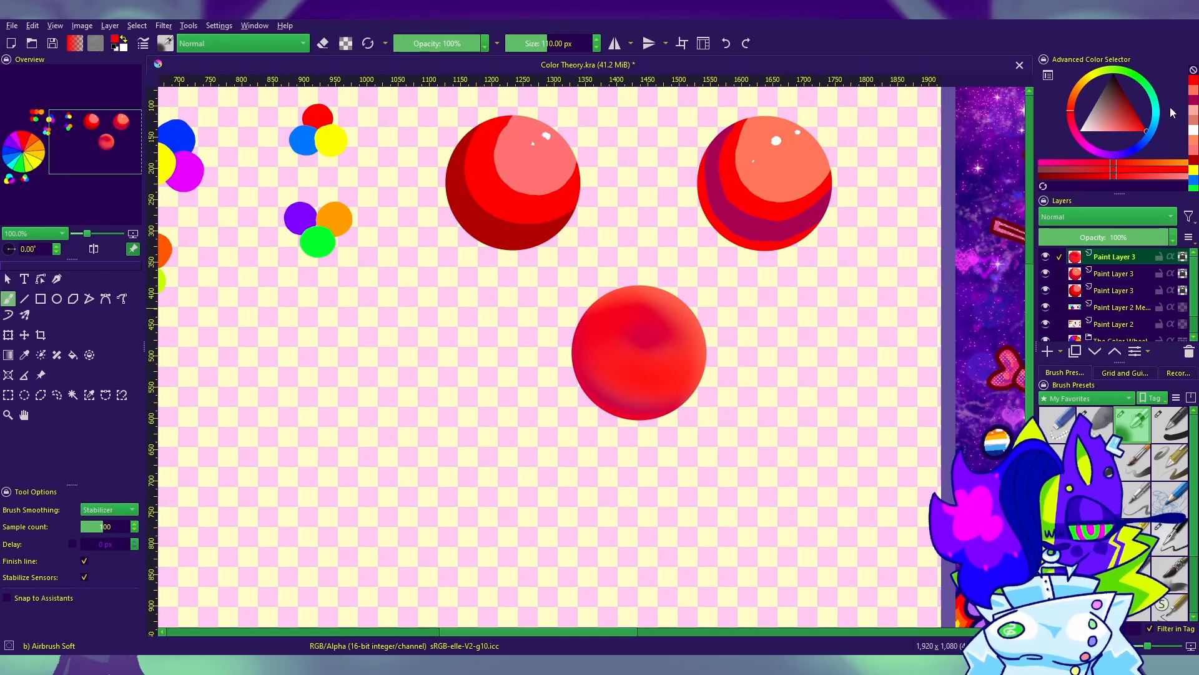
{"action": "left_click", "coordinate": [1193, 111]}
{"action": "mouse_move", "coordinate": [648, 343]}
{"action": "left_mouse_down"}
{"action": "mouse_move", "coordinate": [622, 332]}
{"action": "mouse_move", "coordinate": [680, 334]}
{"action": "mouse_move", "coordinate": [614, 349]}
{"action": "mouse_move", "coordinate": [650, 326]}
{"action": "mouse_move", "coordinate": [662, 368]}
{"action": "left_mouse_up"}
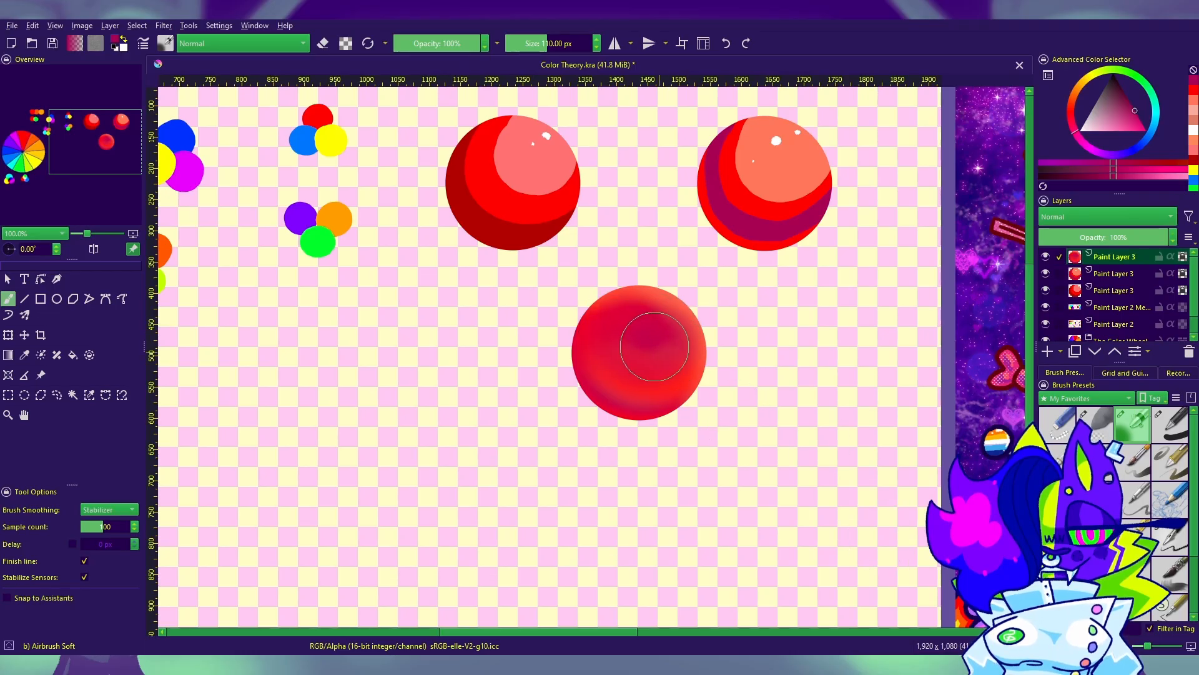
Step: Add small orange-tinted white shine dots to the sphere's upper part with Ink-4 Pen Rough at 11 px
{"action": "left_click", "coordinate": [1169, 537]}
{"action": "left_click_drag", "start_coordinate": [1121, 115], "coordinate": [1089, 142]}
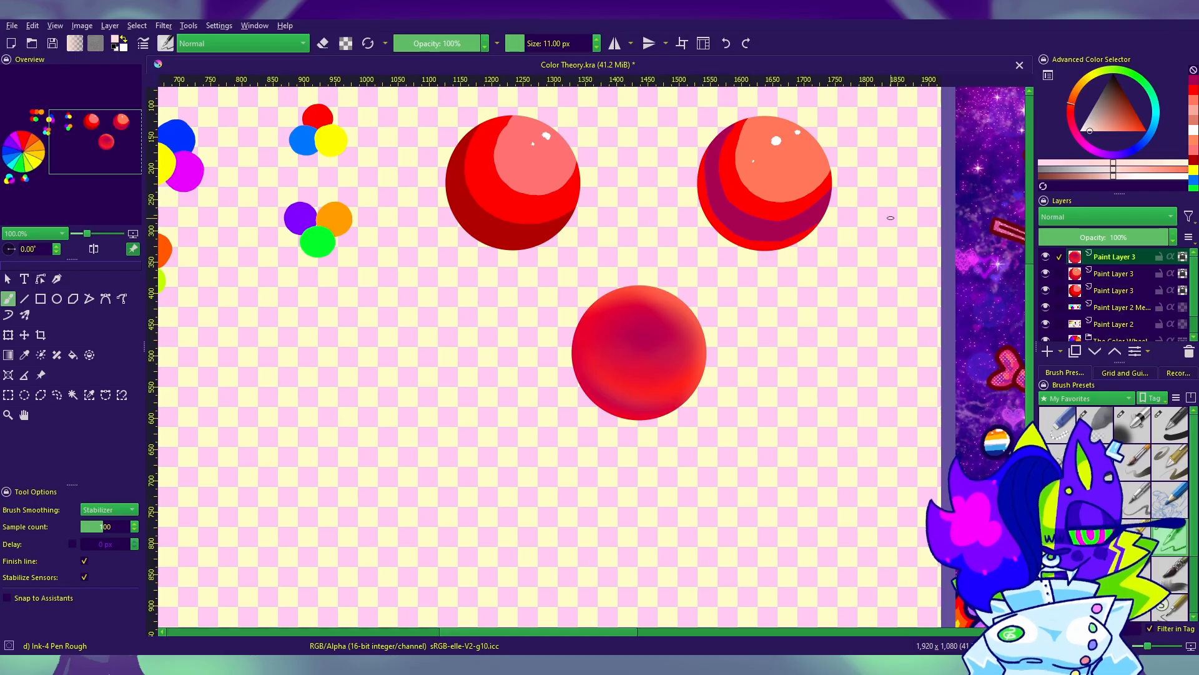
{"action": "left_click", "coordinate": [1076, 93]}
{"action": "left_click", "coordinate": [673, 317]}
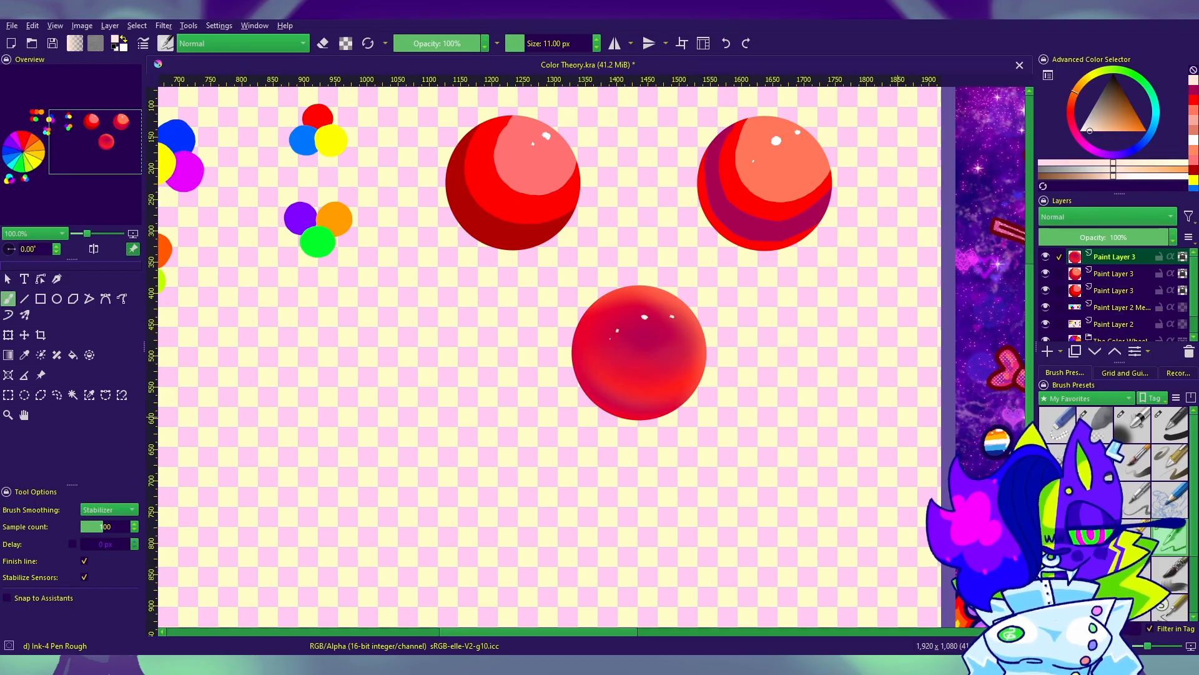
{"action": "mouse_move", "coordinate": [897, 426]}
{"action": "left_mouse_down"}
{"action": "mouse_move", "coordinate": [923, 348]}
{"action": "mouse_move", "coordinate": [893, 417]}
{"action": "mouse_move", "coordinate": [856, 423]}
{"action": "mouse_move", "coordinate": [883, 457]}
{"action": "mouse_move", "coordinate": [968, 341]}
{"action": "mouse_move", "coordinate": [938, 371]}
{"action": "left_mouse_up"}
{"action": "mouse_move", "coordinate": [859, 581]}
{"action": "left_mouse_down"}
{"action": "mouse_move", "coordinate": [870, 477]}
{"action": "mouse_move", "coordinate": [771, 421]}
{"action": "mouse_move", "coordinate": [728, 428]}
{"action": "mouse_move", "coordinate": [780, 420]}
{"action": "mouse_move", "coordinate": [798, 460]}
{"action": "mouse_move", "coordinate": [798, 415]}
{"action": "mouse_move", "coordinate": [782, 420]}
{"action": "mouse_move", "coordinate": [795, 455]}
{"action": "mouse_move", "coordinate": [827, 472]}
{"action": "left_mouse_up"}
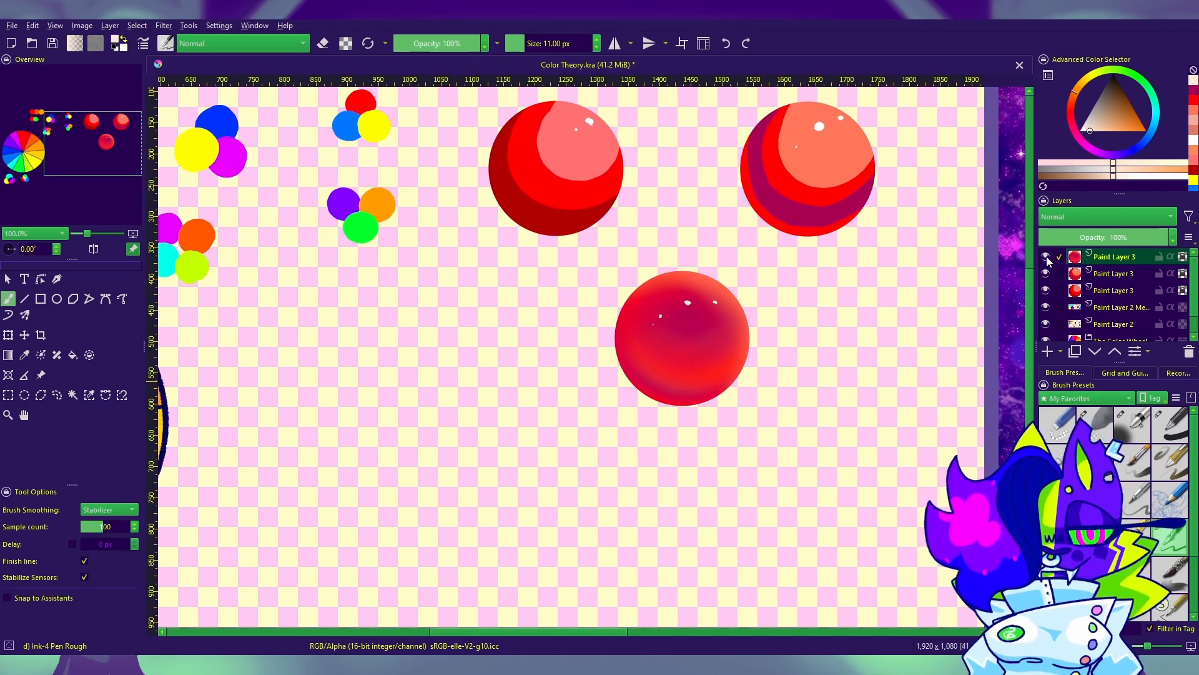
Step: Add a new paint layer above the airbrushed sphere and try a soft red Airbrush Soft stroke across it at 110 px
{"action": "left_click", "coordinate": [1136, 425]}
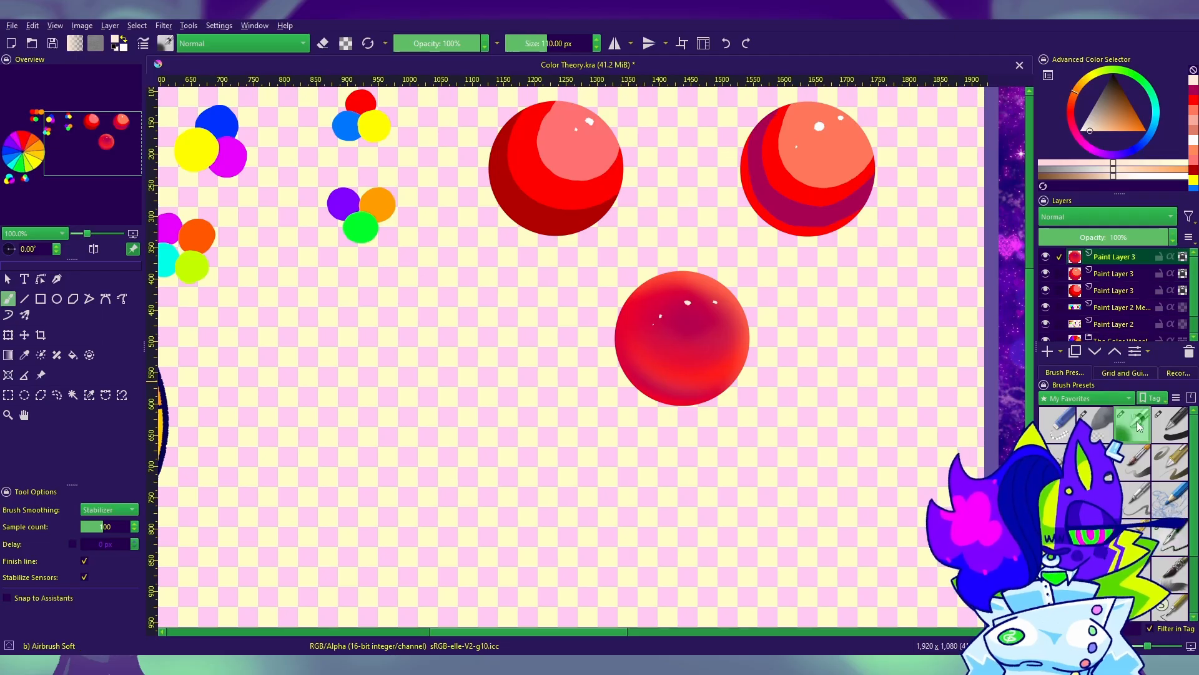
{"action": "left_click", "coordinate": [1048, 351]}
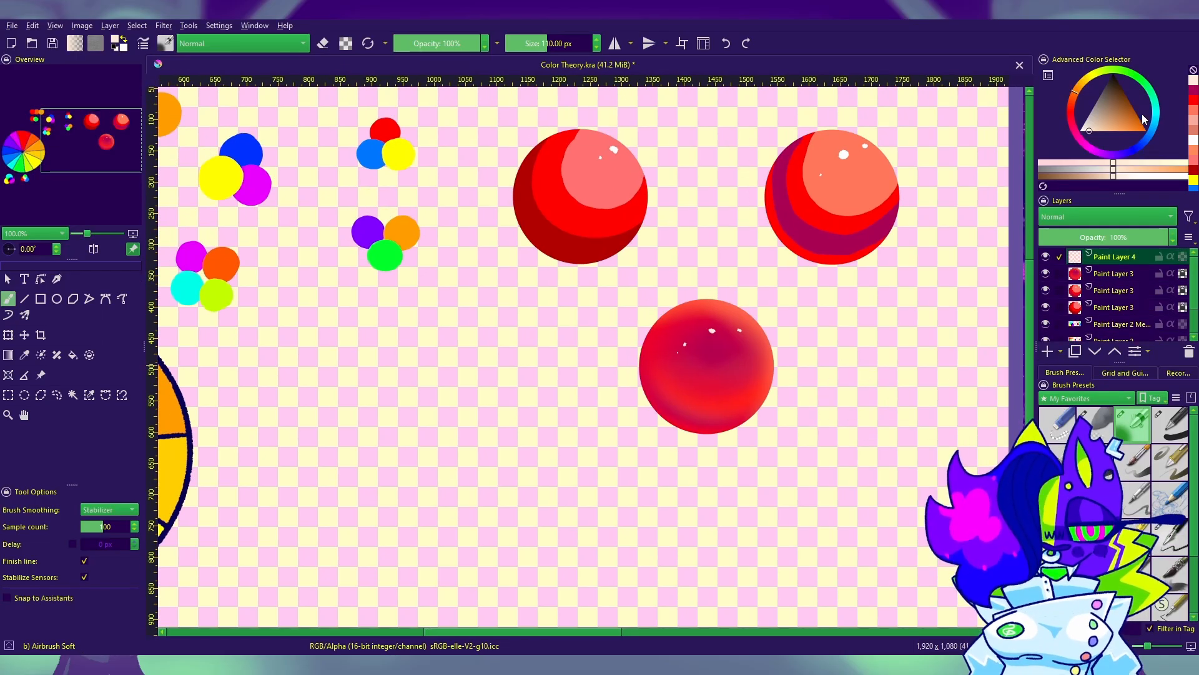
{"action": "left_click", "coordinate": [1123, 119]}
{"action": "left_click", "coordinate": [1072, 118]}
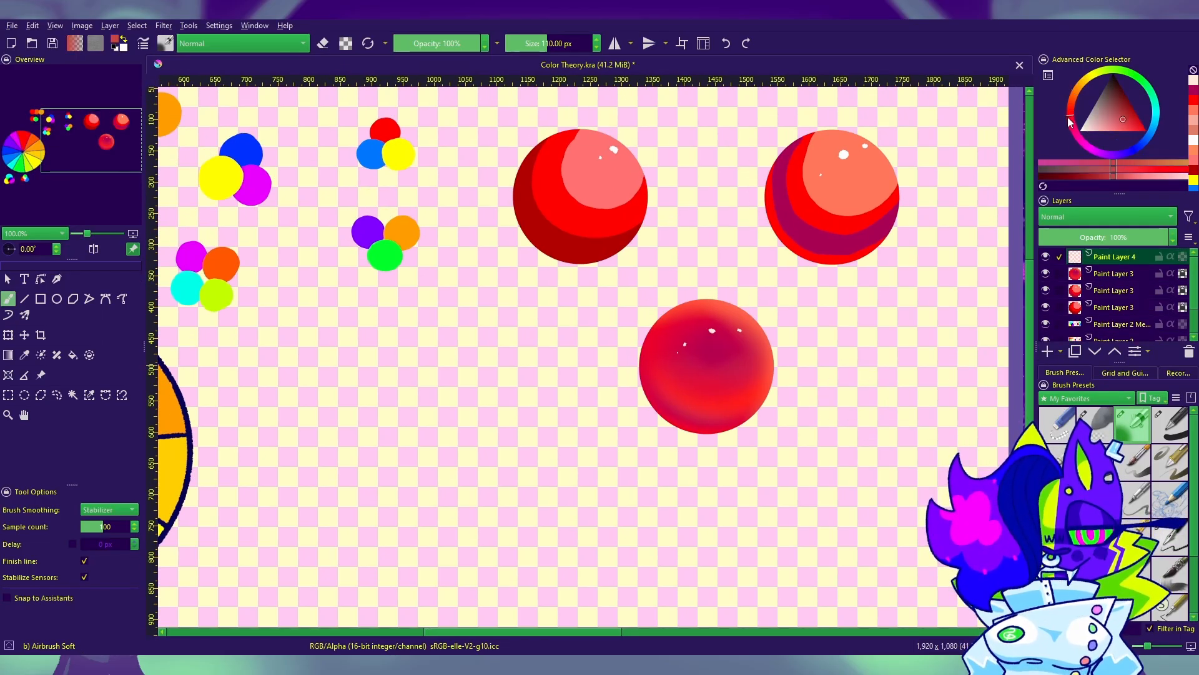
{"action": "left_click", "coordinate": [1130, 123]}
{"action": "mouse_move", "coordinate": [681, 278]}
{"action": "left_mouse_down"}
{"action": "mouse_move", "coordinate": [662, 419]}
{"action": "mouse_move", "coordinate": [693, 438]}
{"action": "left_mouse_up"}
{"action": "key", "text": "ctrl+z"}
Step: Airbrush a soft pinkish-red glow over the sphere's left and lower sides at 201 px, undoing unwanted strokes
{"action": "left_click", "coordinate": [1138, 126]}
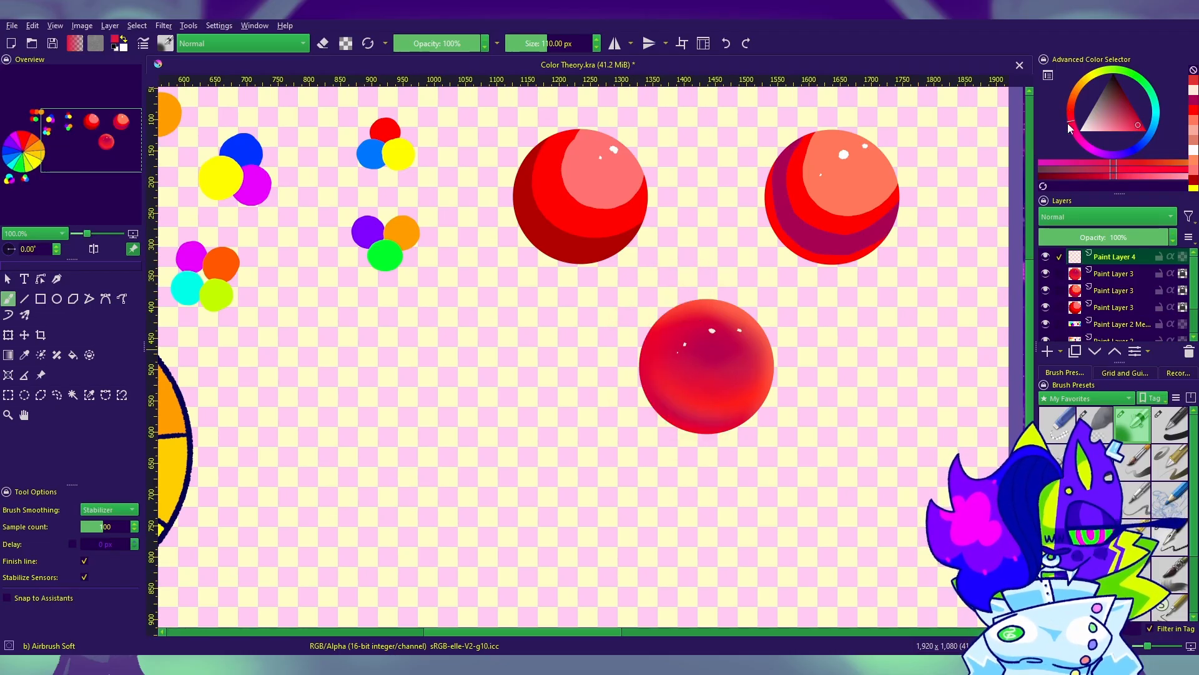
{"action": "key", "text": "bracketright"}
{"action": "key", "text": "bracketright"}
{"action": "key", "text": "bracketright"}
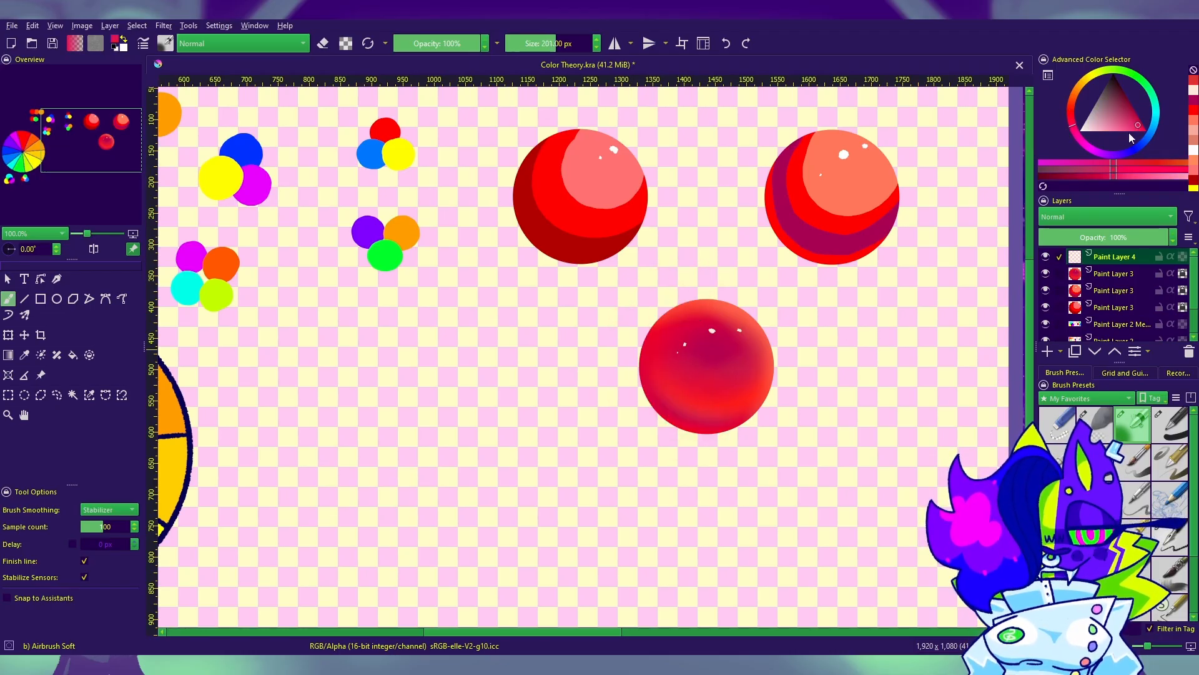
{"action": "mouse_move", "coordinate": [683, 313]}
{"action": "left_mouse_down"}
{"action": "mouse_move", "coordinate": [645, 395]}
{"action": "mouse_move", "coordinate": [763, 416]}
{"action": "mouse_move", "coordinate": [731, 354]}
{"action": "left_mouse_up"}
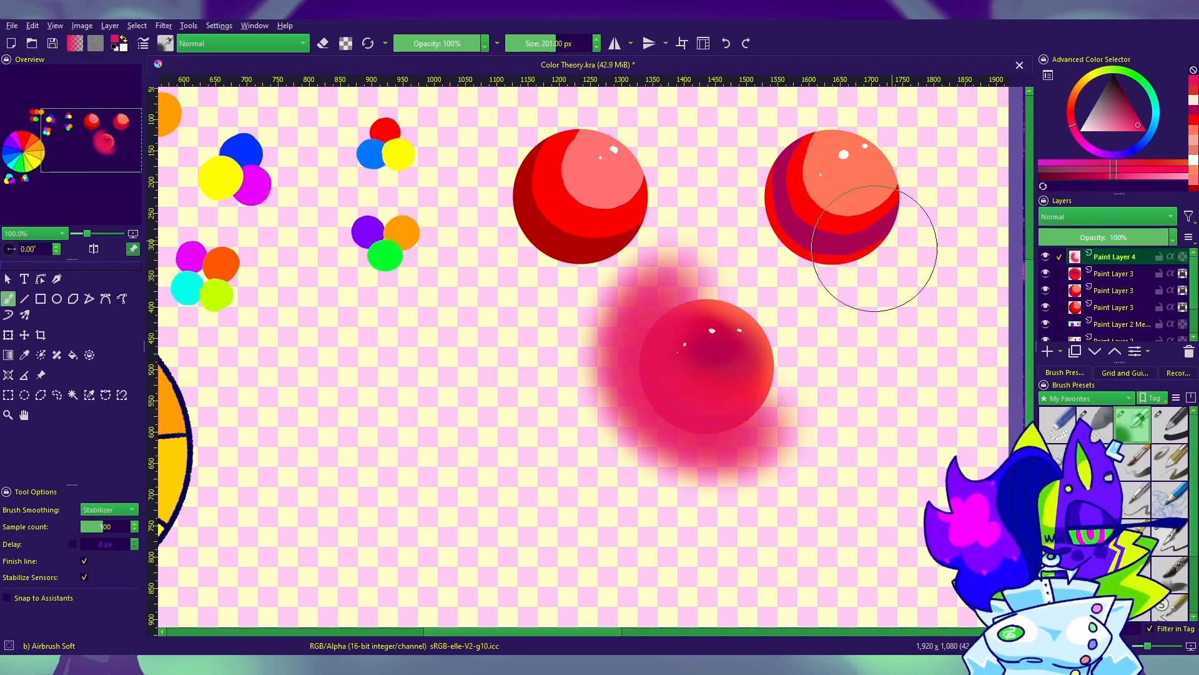
{"action": "key", "text": "ctrl+z"}
{"action": "mouse_move", "coordinate": [643, 319]}
{"action": "left_mouse_down"}
{"action": "mouse_move", "coordinate": [721, 456]}
{"action": "mouse_move", "coordinate": [831, 412]}
{"action": "left_mouse_up"}
{"action": "key", "text": "ctrl+z"}
{"action": "mouse_move", "coordinate": [776, 449]}
{"action": "left_mouse_down"}
{"action": "mouse_move", "coordinate": [757, 320]}
{"action": "mouse_move", "coordinate": [793, 362]}
{"action": "mouse_move", "coordinate": [914, 441]}
{"action": "mouse_move", "coordinate": [726, 280]}
{"action": "mouse_move", "coordinate": [772, 428]}
{"action": "left_mouse_up"}
{"action": "key", "text": "ctrl+z"}
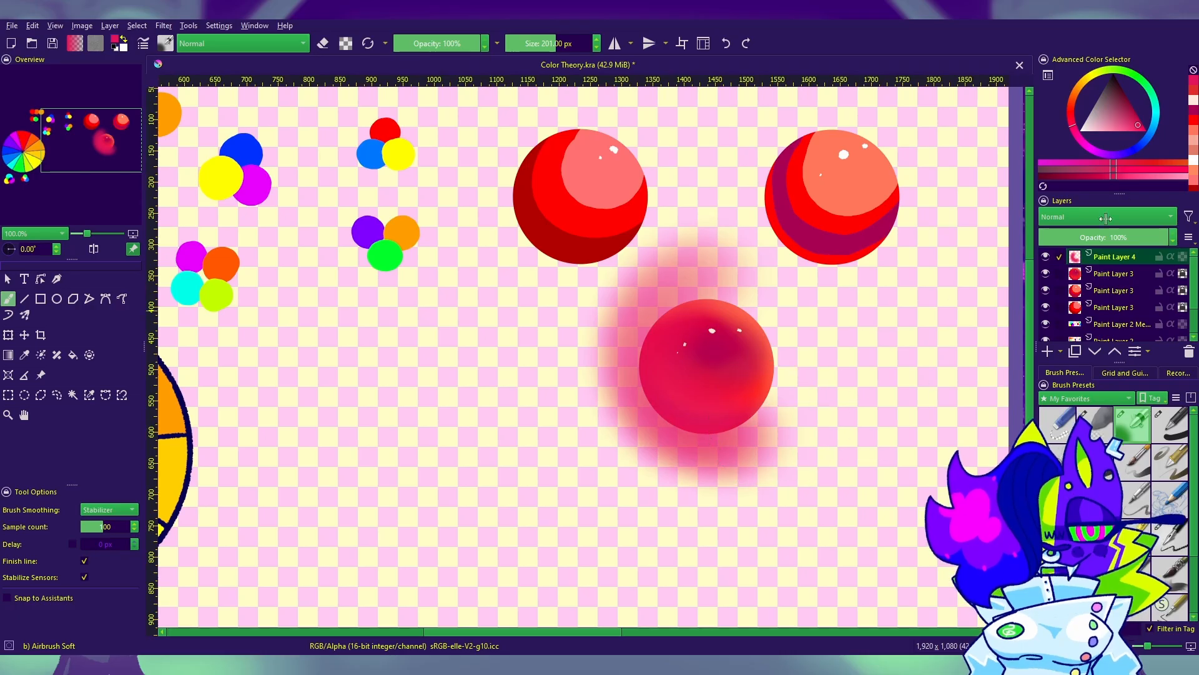
Step: Airbrush a soft light blue glow over the sphere's right side and thin the glow over its center with the eraser
{"action": "mouse_move", "coordinate": [1097, 147]}
{"action": "left_mouse_down"}
{"action": "mouse_move", "coordinate": [1129, 156]}
{"action": "mouse_move", "coordinate": [1114, 158]}
{"action": "mouse_move", "coordinate": [1153, 140]}
{"action": "mouse_move", "coordinate": [1123, 118]}
{"action": "mouse_move", "coordinate": [1156, 130]}
{"action": "left_mouse_up"}
{"action": "mouse_move", "coordinate": [700, 274]}
{"action": "left_mouse_down"}
{"action": "mouse_move", "coordinate": [730, 465]}
{"action": "mouse_move", "coordinate": [837, 443]}
{"action": "mouse_move", "coordinate": [714, 293]}
{"action": "mouse_move", "coordinate": [785, 310]}
{"action": "mouse_move", "coordinate": [734, 467]}
{"action": "left_mouse_up"}
{"action": "key", "text": "ctrl+z"}
{"action": "key", "text": "e"}
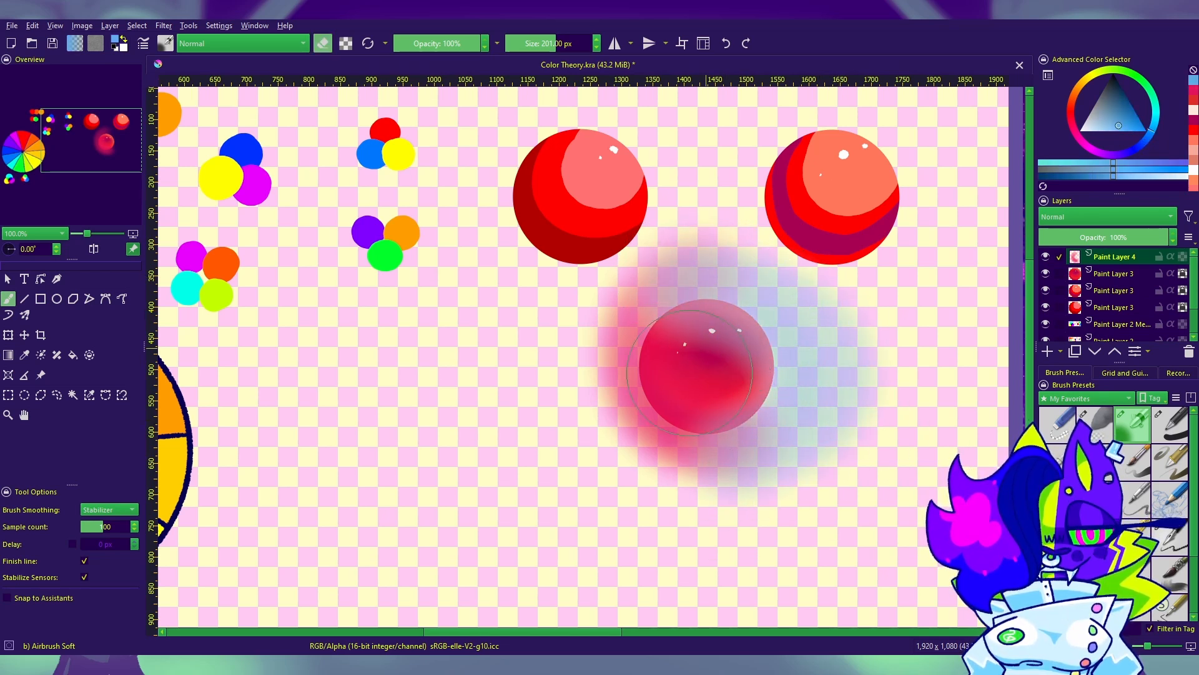
{"action": "key", "text": "e"}
Step: Clip the glow layer with inherit alpha and compare Overlay and Screen blending, ending on Normal
{"action": "left_click", "coordinate": [1067, 215]}
{"action": "left_click", "coordinate": [1073, 219]}
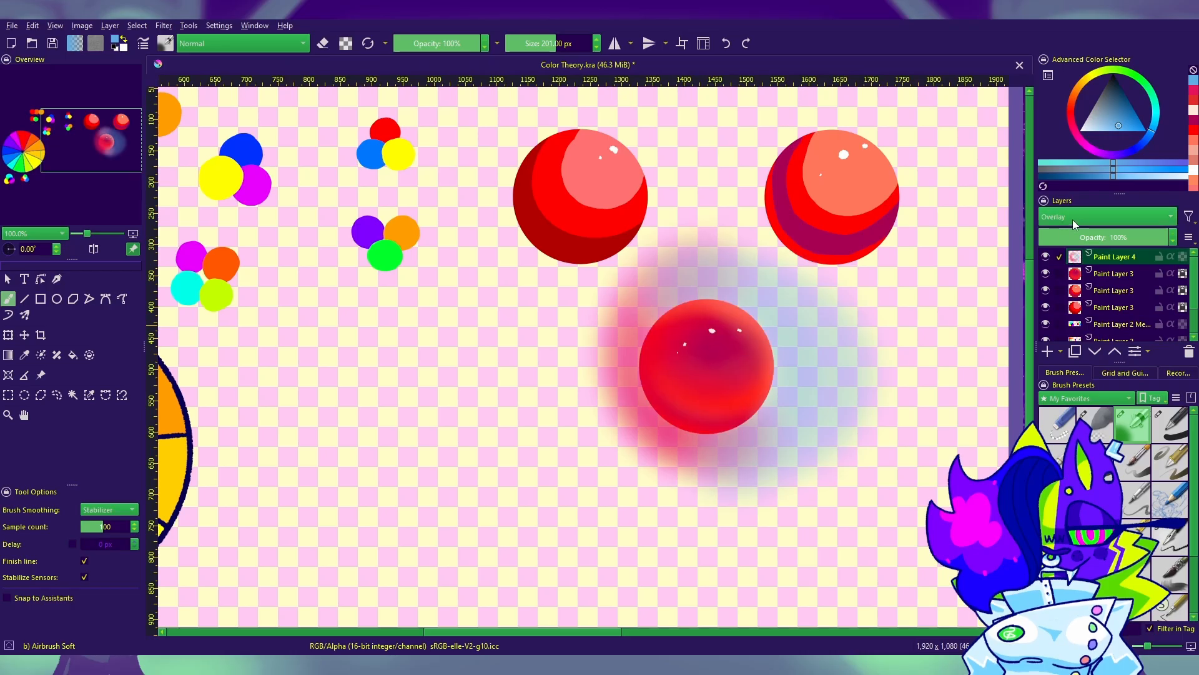
{"action": "left_click", "coordinate": [1170, 257]}
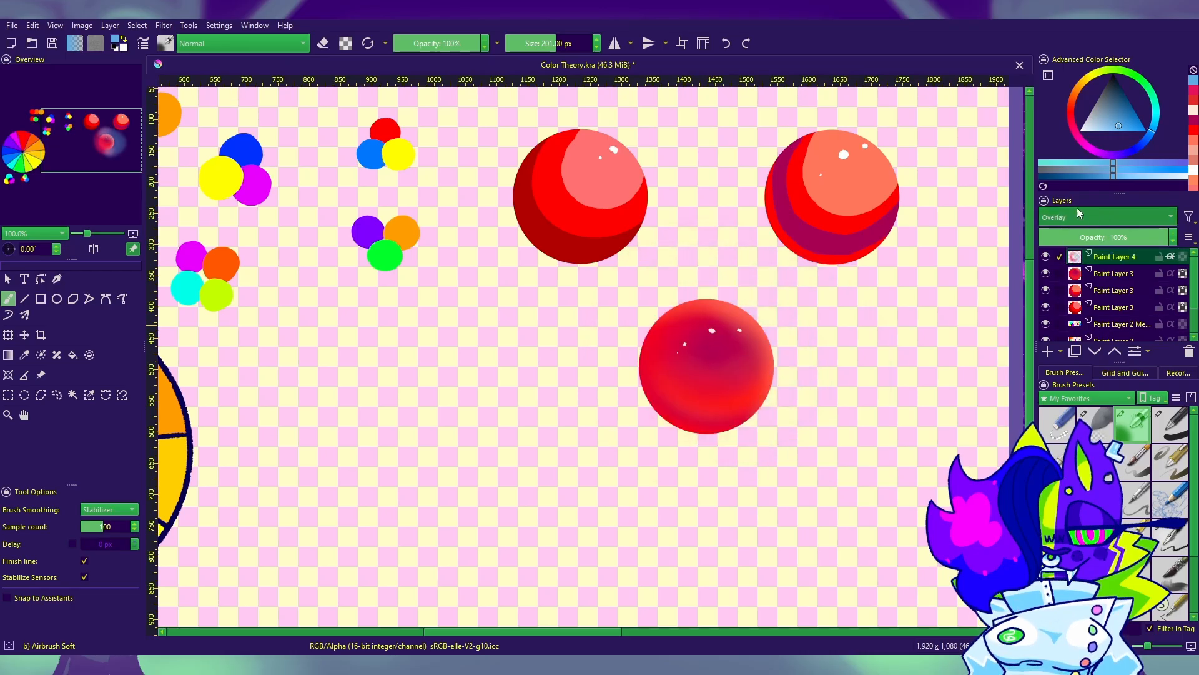
{"action": "left_click", "coordinate": [1095, 217]}
{"action": "left_click", "coordinate": [1093, 247]}
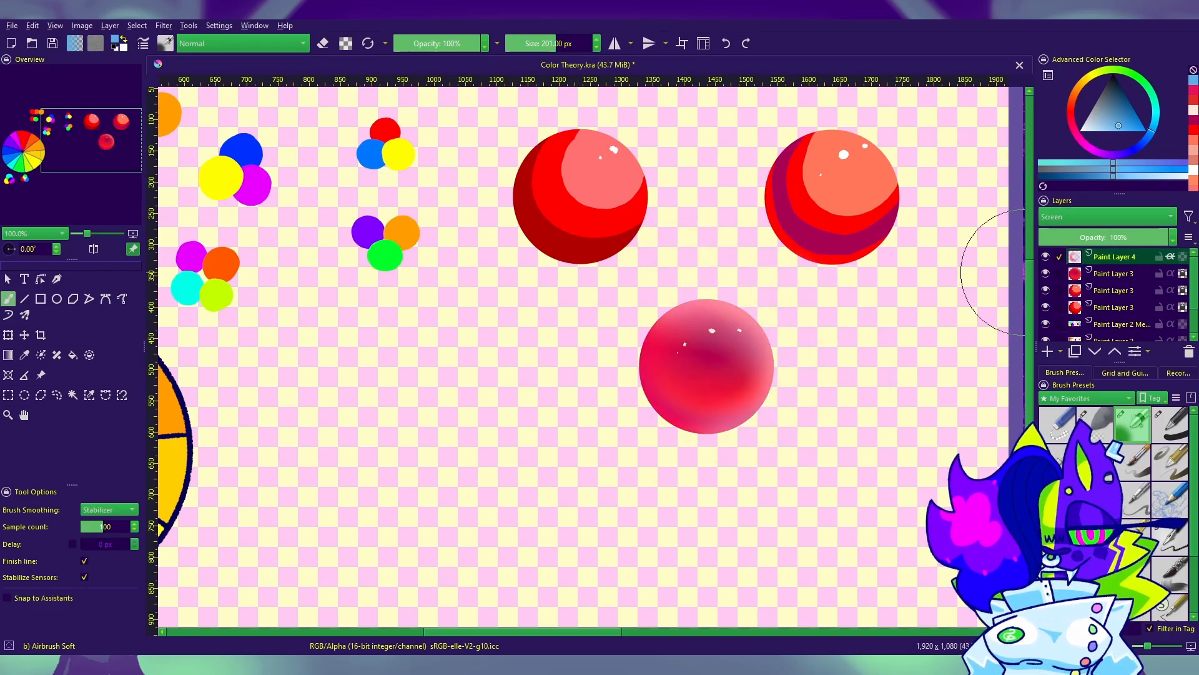
{"action": "key", "text": "e"}
{"action": "left_click", "coordinate": [1070, 212]}
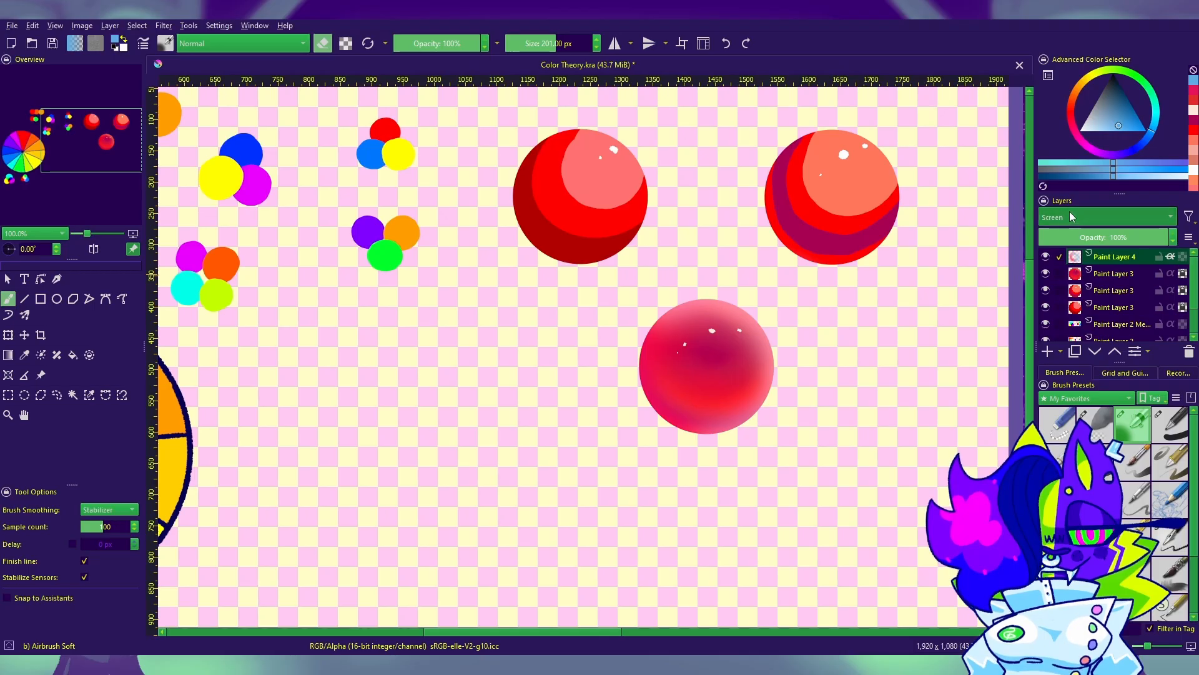
{"action": "left_click", "coordinate": [1065, 182]}
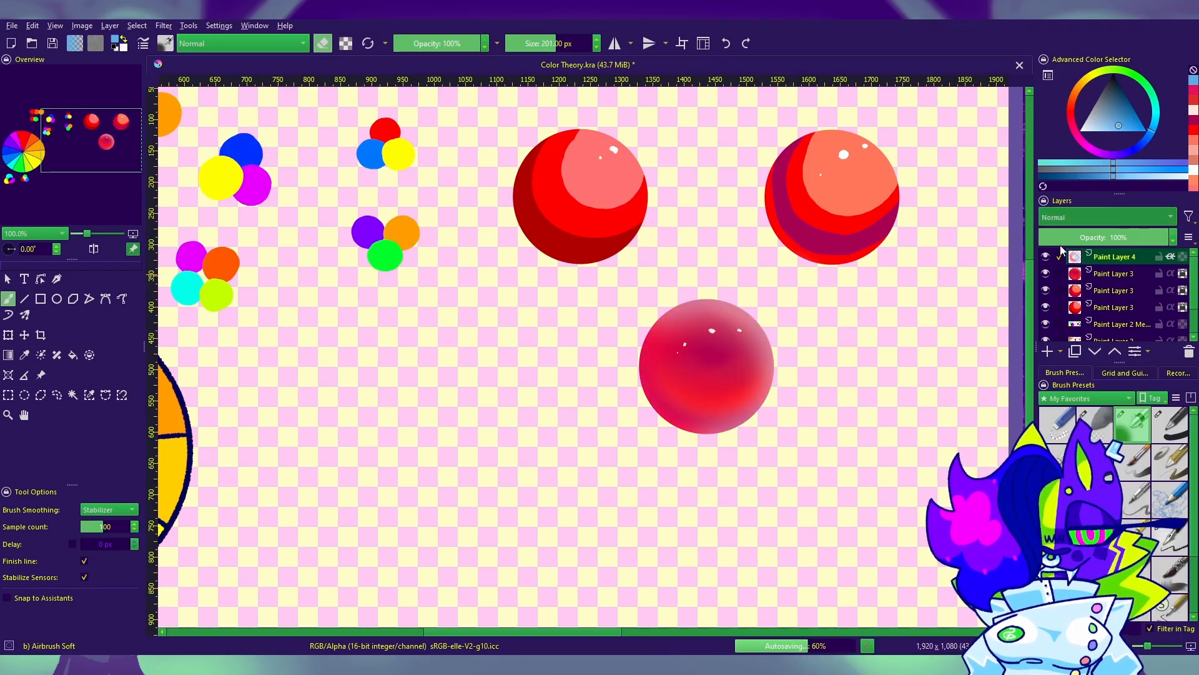
Step: Lock the glow layer's alpha, airbrush cyan over the sphere's upper and right edges, and soften it with the eraser
{"action": "left_click", "coordinate": [1193, 82]}
{"action": "left_click", "coordinate": [1155, 111]}
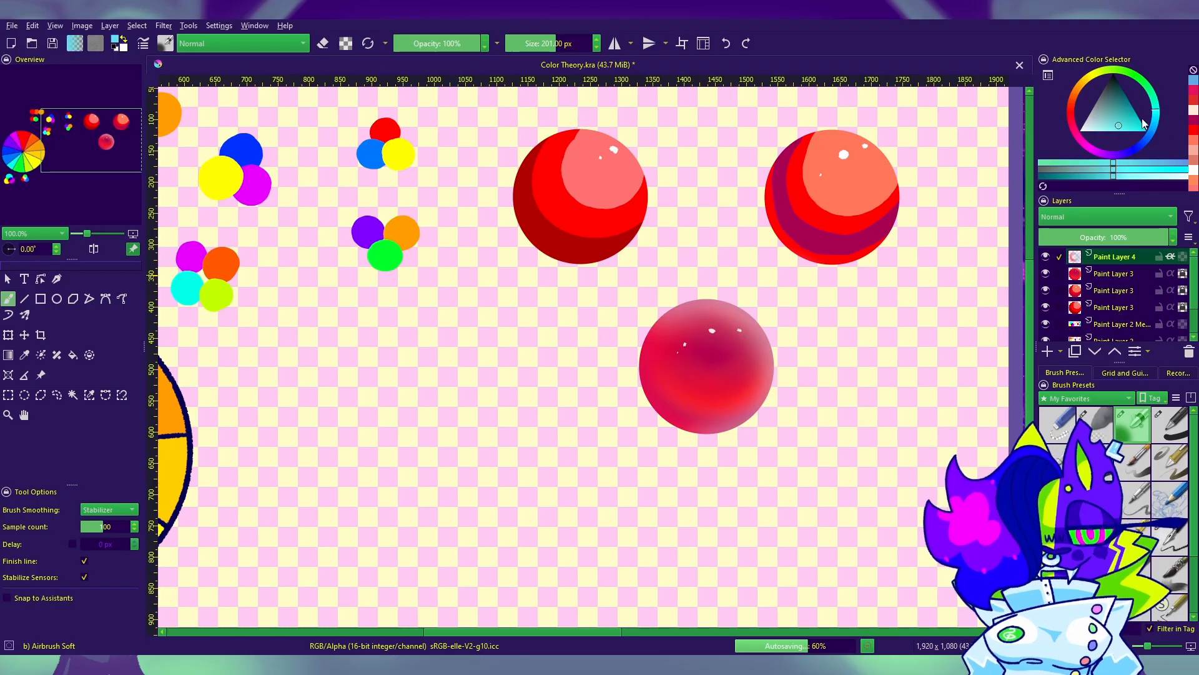
{"action": "left_click", "coordinate": [1146, 131]}
{"action": "left_click", "coordinate": [1184, 257]}
{"action": "mouse_move", "coordinate": [682, 309]}
{"action": "left_mouse_down"}
{"action": "mouse_move", "coordinate": [748, 300]}
{"action": "mouse_move", "coordinate": [763, 410]}
{"action": "left_mouse_up"}
{"action": "key", "text": "e"}
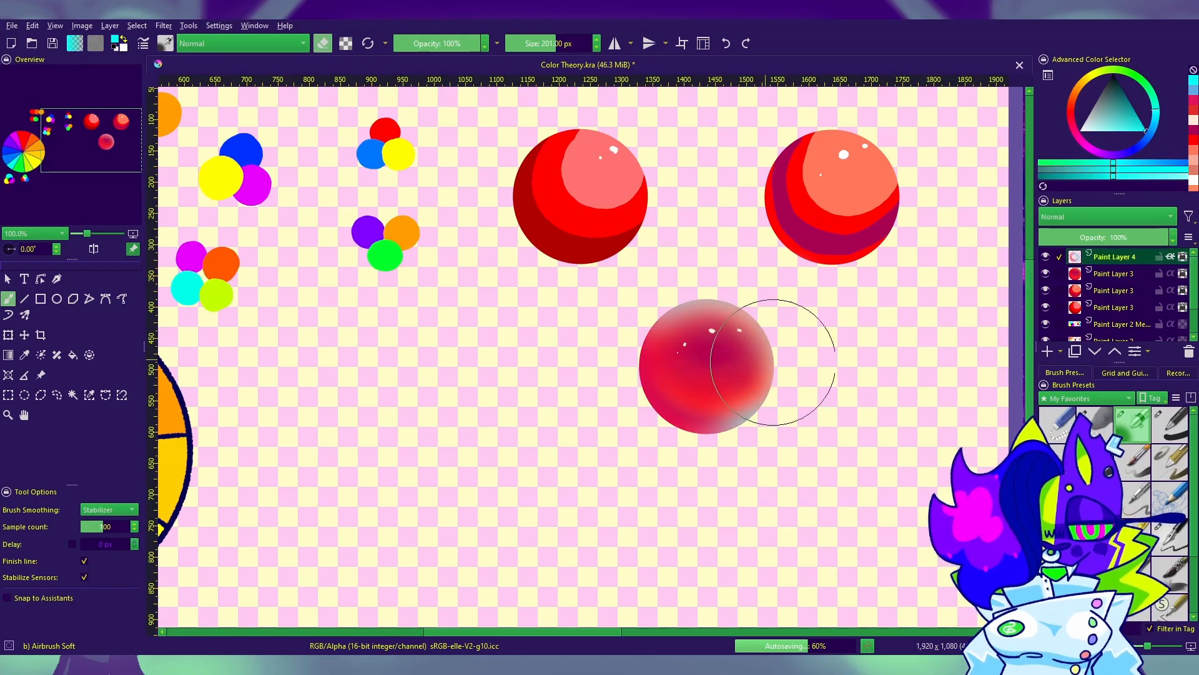
{"action": "left_click_drag", "start_coordinate": [682, 360], "coordinate": [784, 356]}
{"action": "key", "text": "e"}
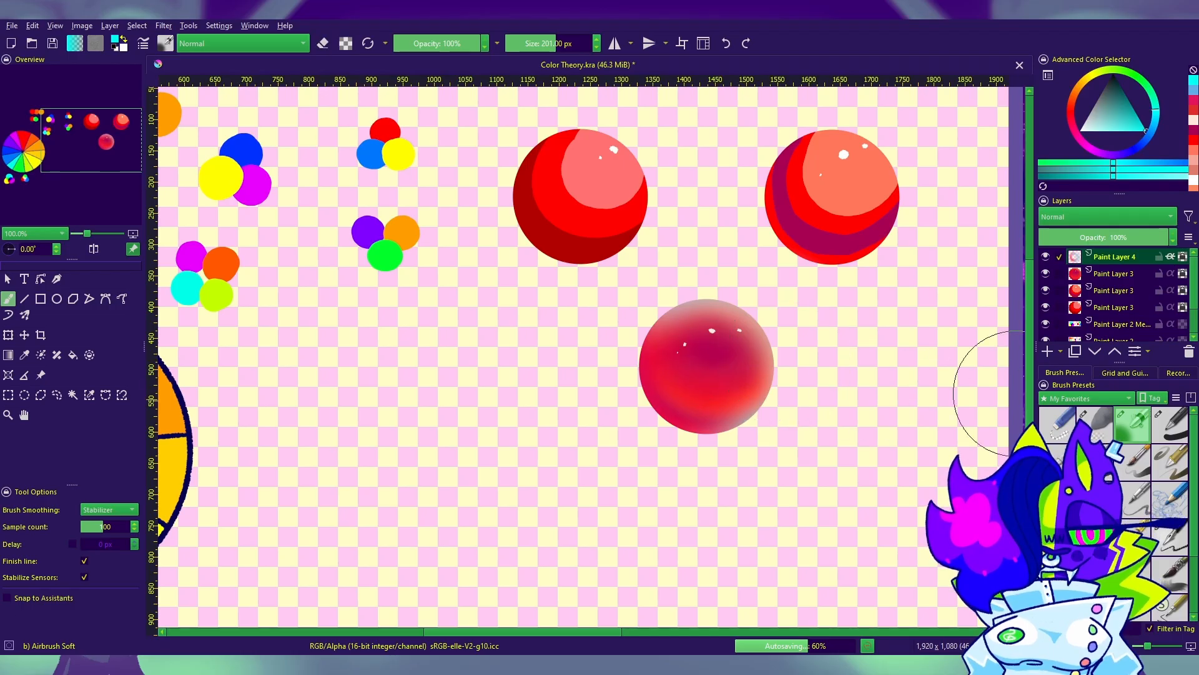
Step: Undo the heavy cyan stroke and airbrush a lighter cyan rim around the sphere's upper and right edges
{"action": "key", "text": "e"}
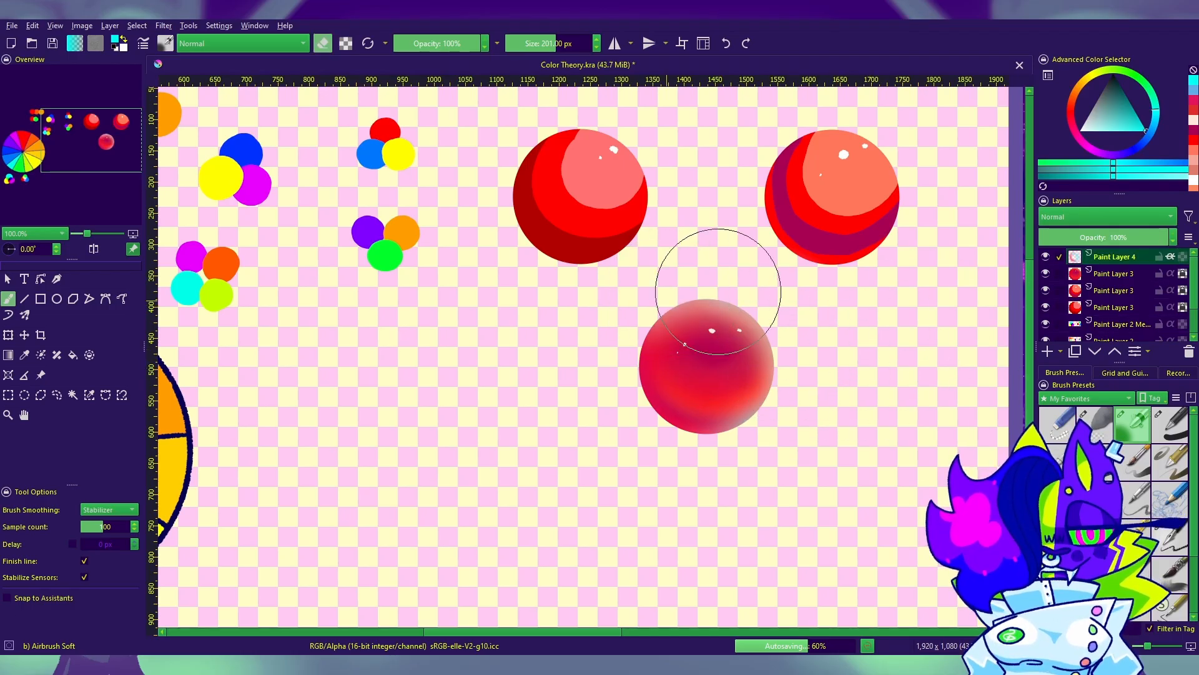
{"action": "key", "text": "e"}
{"action": "mouse_move", "coordinate": [697, 299]}
{"action": "left_mouse_down"}
{"action": "mouse_move", "coordinate": [759, 430]}
{"action": "mouse_move", "coordinate": [802, 401]}
{"action": "left_mouse_up"}
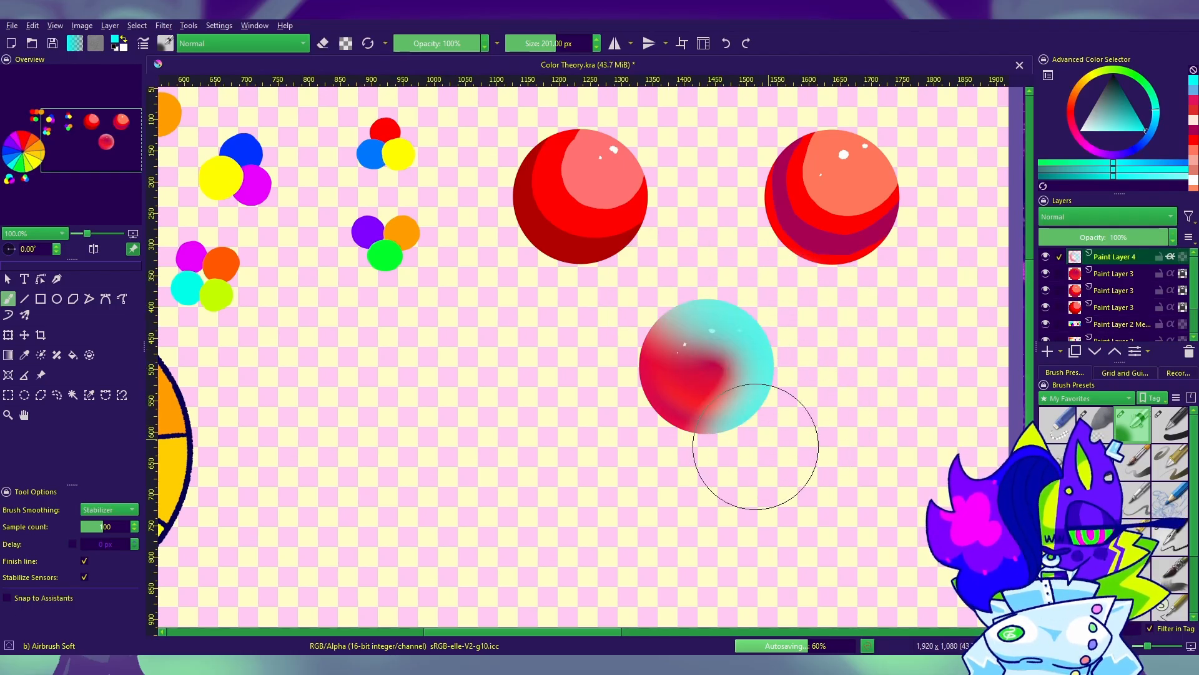
{"action": "key", "text": "ctrl+z"}
{"action": "mouse_move", "coordinate": [740, 473]}
{"action": "left_mouse_down"}
{"action": "mouse_move", "coordinate": [754, 462]}
{"action": "mouse_move", "coordinate": [779, 310]}
{"action": "mouse_move", "coordinate": [794, 295]}
{"action": "mouse_move", "coordinate": [634, 297]}
{"action": "left_mouse_up"}
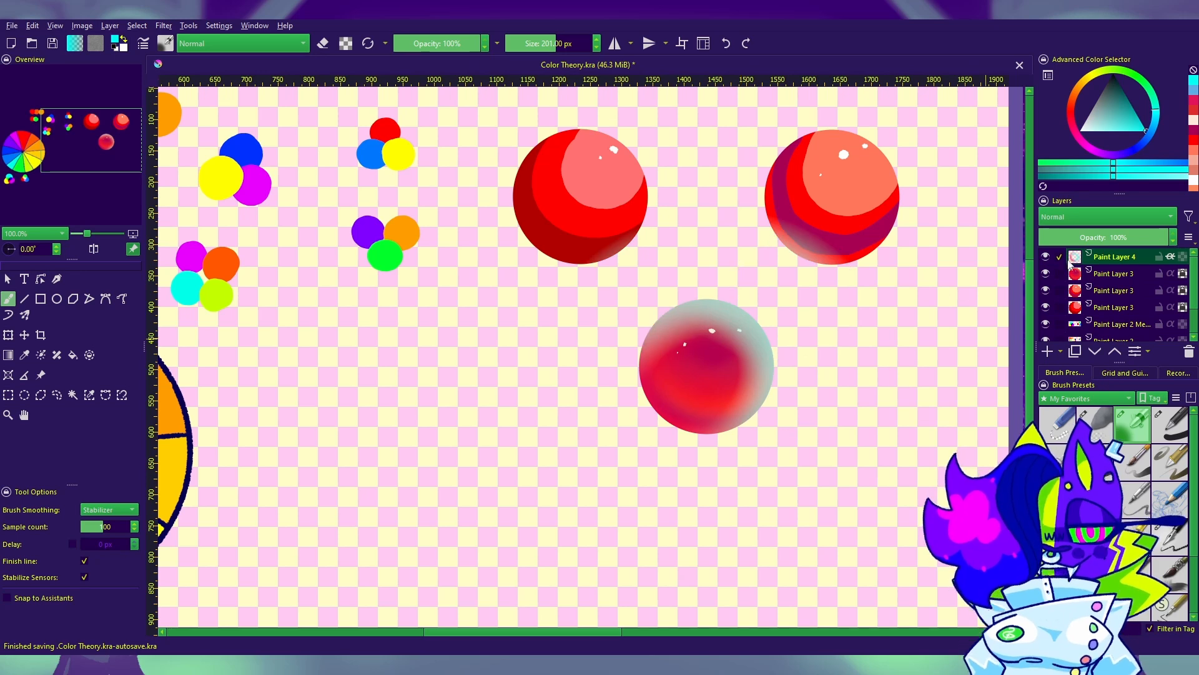
Step: Try a darker red airbrush stroke over the sphere's lower left side, then undo it
{"action": "left_click", "coordinate": [1193, 100]}
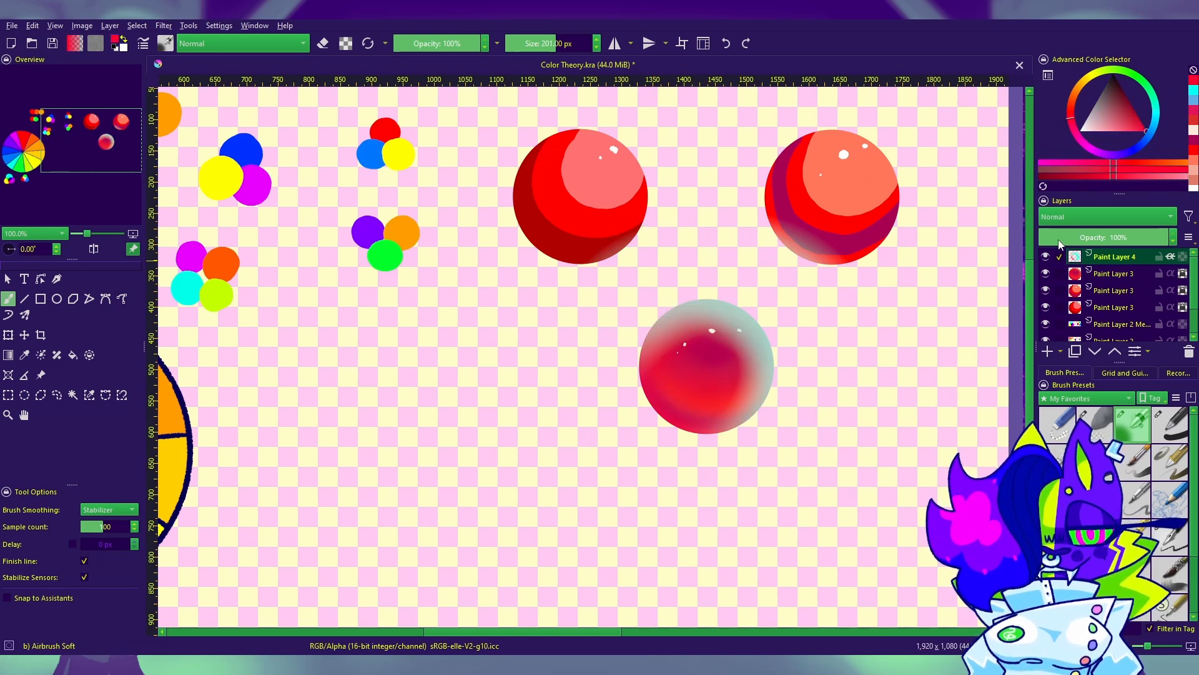
{"action": "left_click", "coordinate": [1138, 116]}
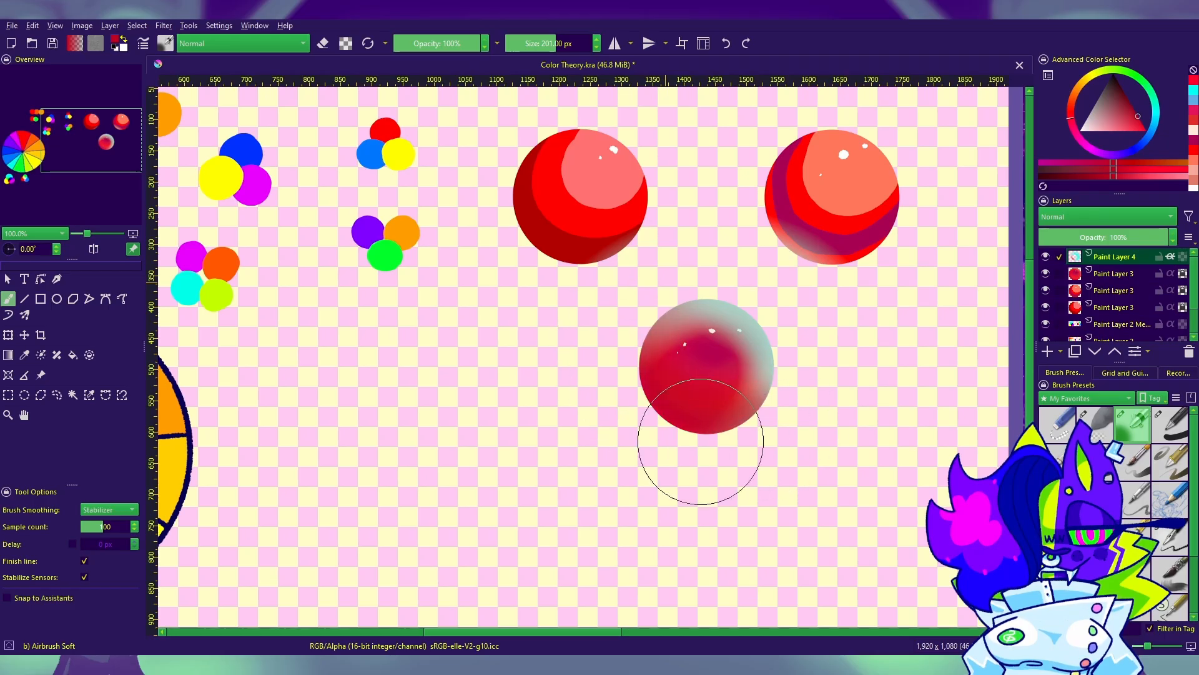
{"action": "key", "text": "ctrl+z"}
{"action": "key", "text": "ctrl+shift+z"}
{"action": "key", "text": "e"}
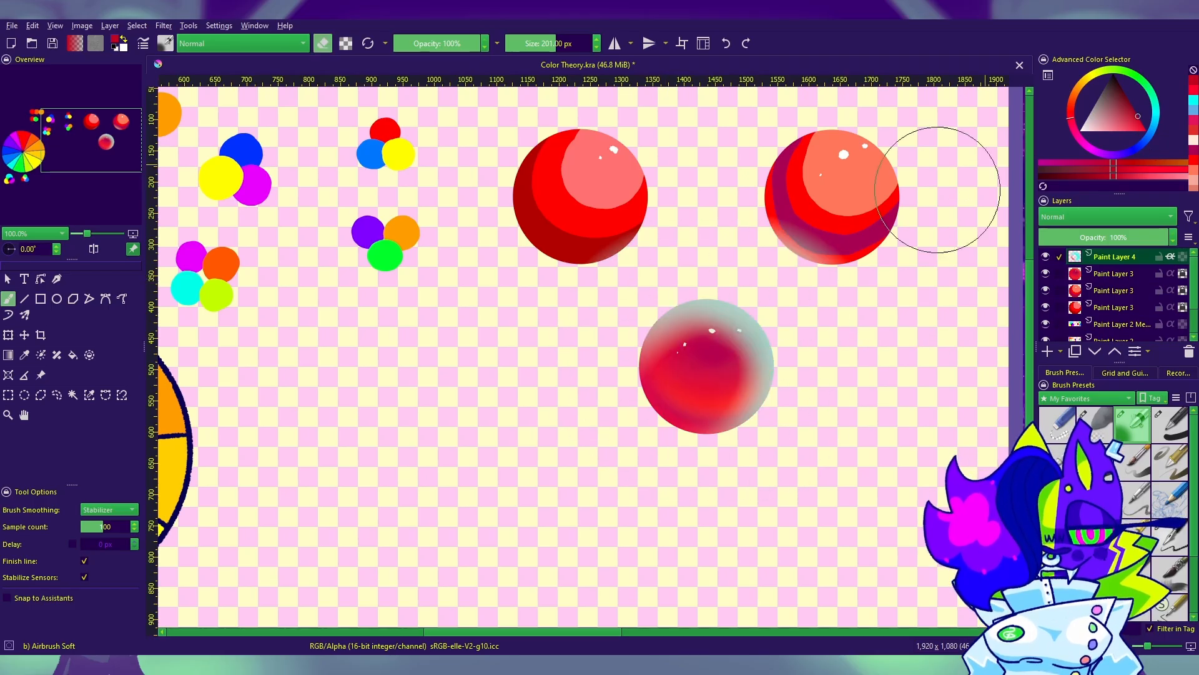
Step: Try scaling down the glow with the Transform tool and delete the glow layer
{"action": "left_click", "coordinate": [8, 335]}
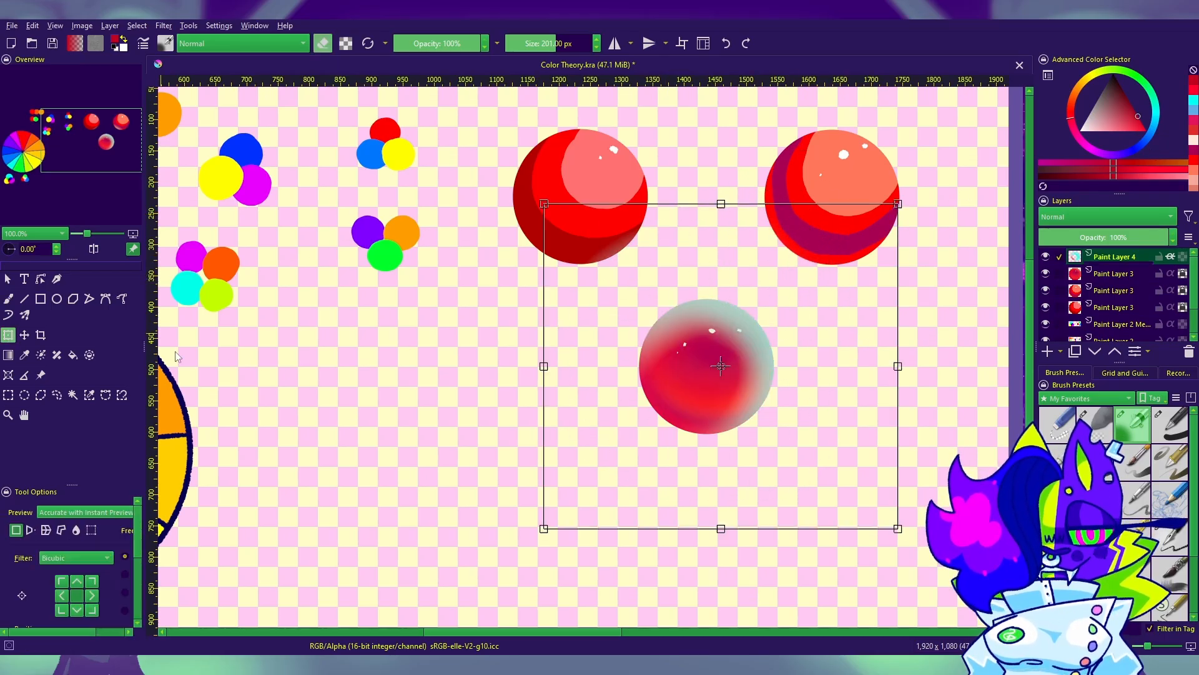
{"action": "left_click_drag", "start_coordinate": [906, 542], "coordinate": [618, 265]}
{"action": "mouse_move", "coordinate": [785, 437]}
{"action": "left_mouse_down"}
{"action": "mouse_move", "coordinate": [732, 460]}
{"action": "mouse_move", "coordinate": [745, 458]}
{"action": "left_mouse_up"}
{"action": "key", "text": "shift+Delete"}
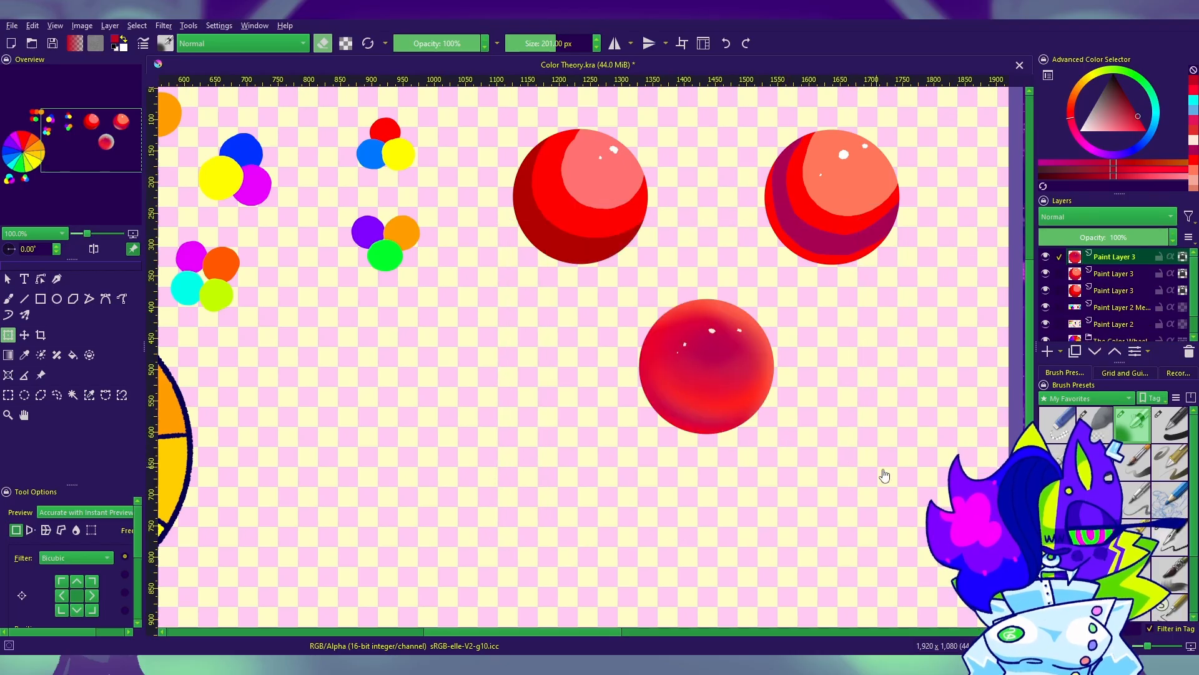
Step: Add a new paint layer, pick cyan and draw a freehand selection around the airbrushed sphere
{"action": "left_click", "coordinate": [1047, 351]}
{"action": "key", "text": "b"}
{"action": "left_click", "coordinate": [1193, 101]}
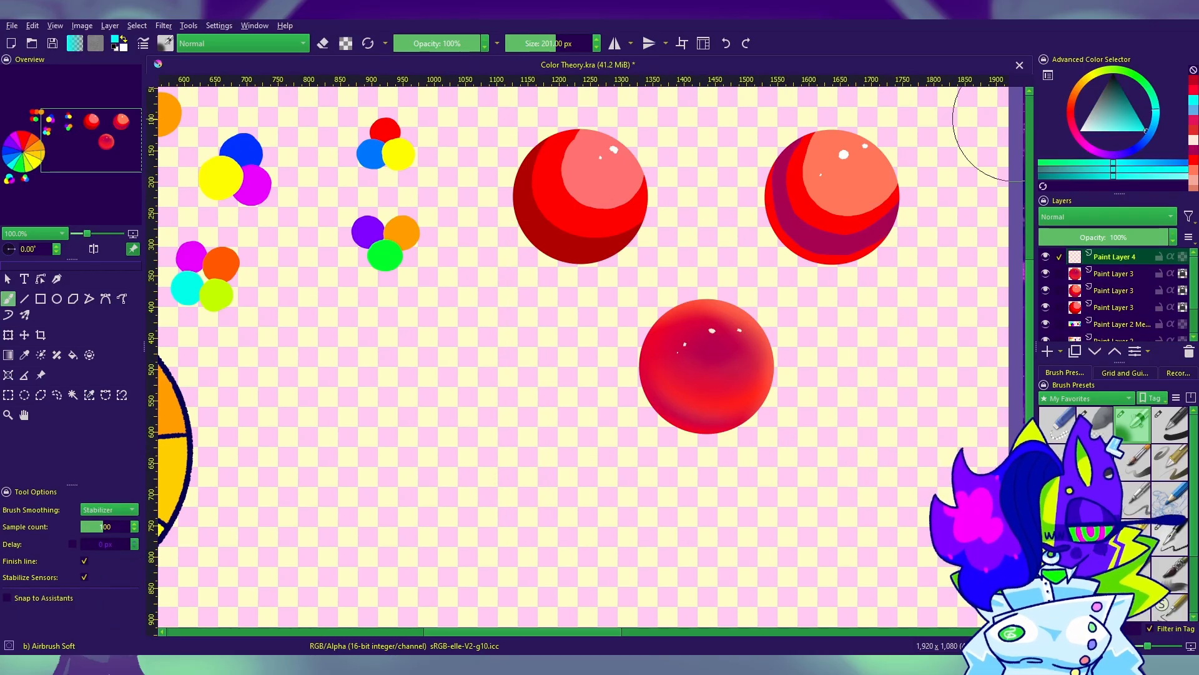
{"action": "left_click", "coordinate": [57, 395]}
{"action": "left_click_drag", "start_coordinate": [820, 439], "coordinate": [725, 270]}
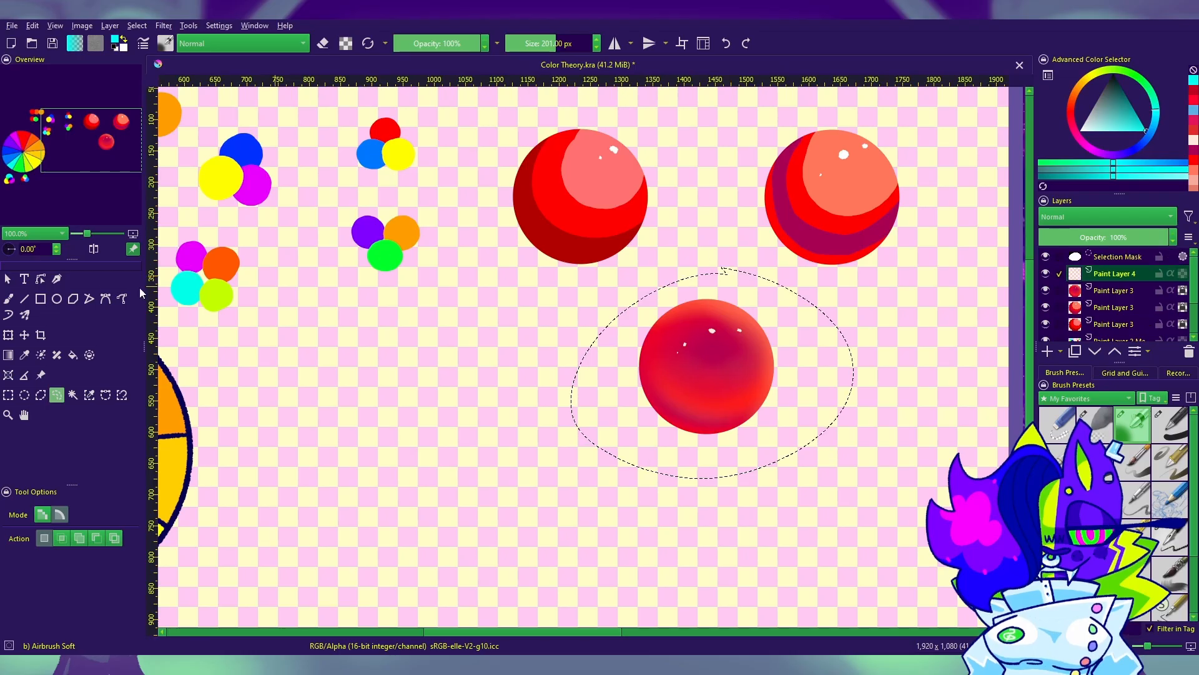
Step: Airbrush a cyan glow along the sphere's left and lower edges and clip it with inherit alpha, softening it with the eraser
{"action": "left_click", "coordinate": [8, 300]}
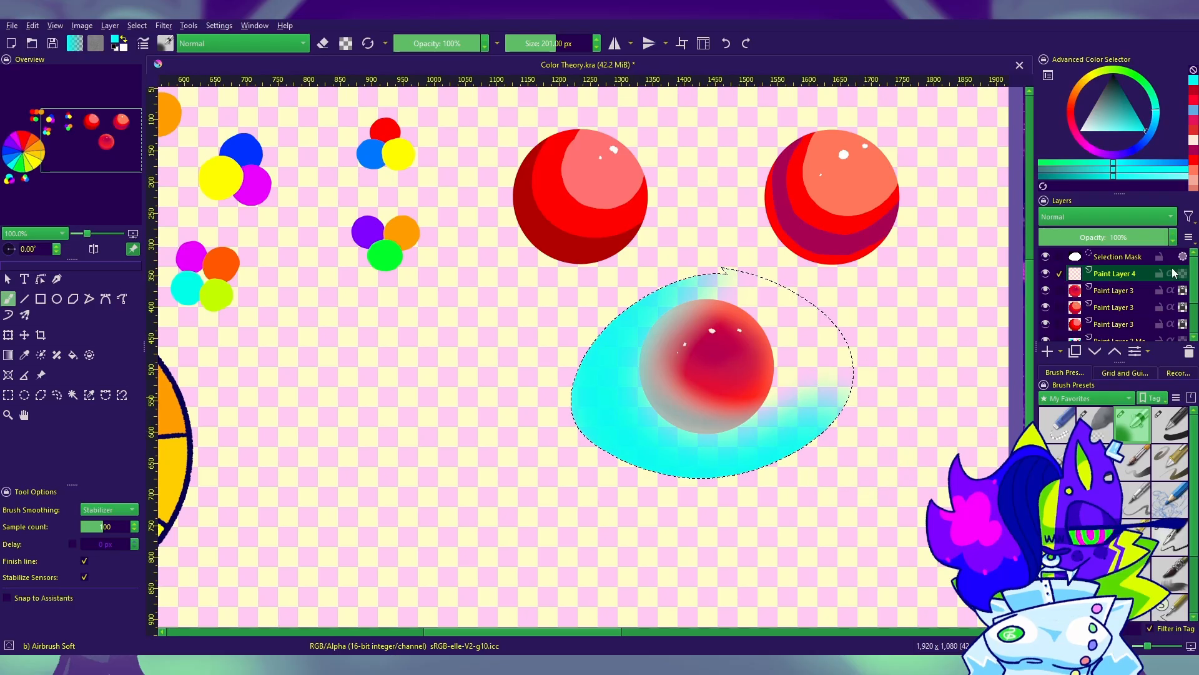
{"action": "left_click", "coordinate": [1171, 273]}
{"action": "key", "text": "e"}
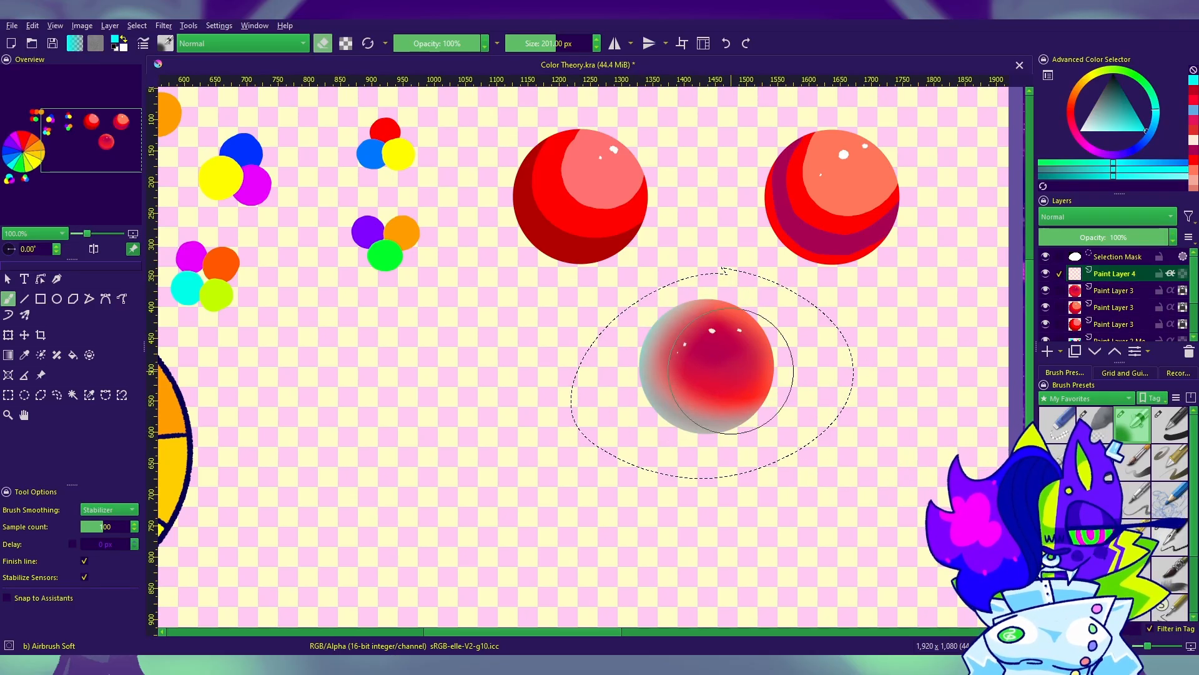
{"action": "key", "text": "e"}
{"action": "key", "text": "e"}
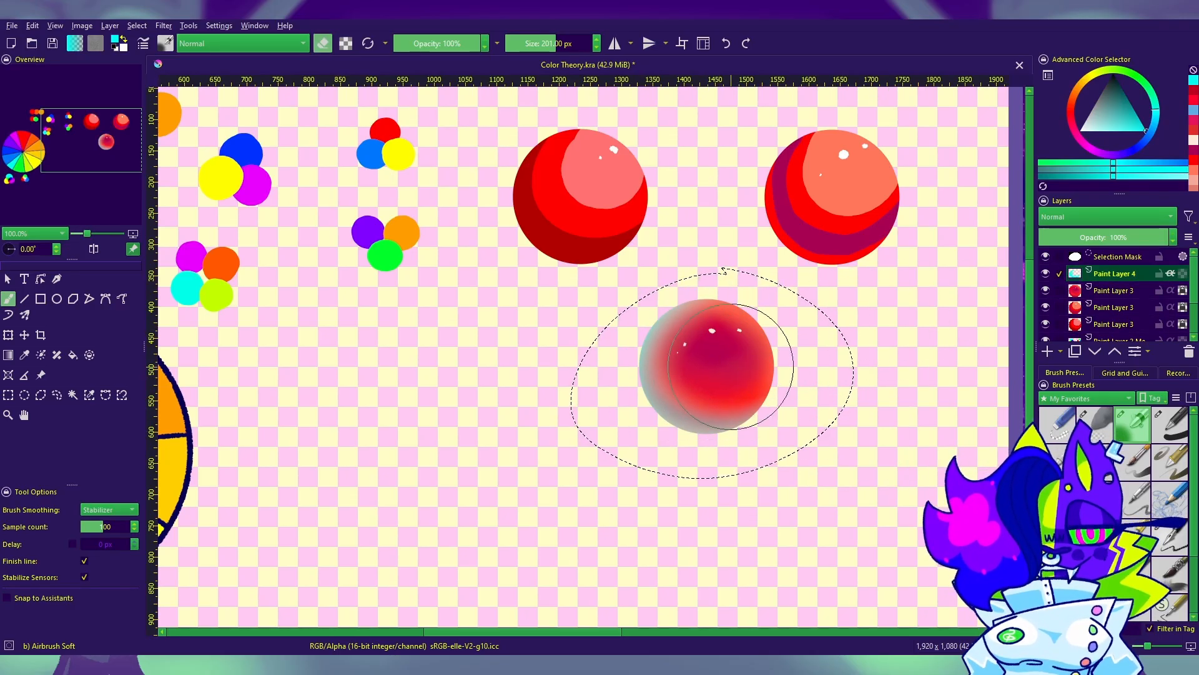
Step: Airbrush an orange glow along the sphere's upper and right edges at 201 px
{"action": "mouse_move", "coordinate": [1138, 124]}
{"action": "left_mouse_down"}
{"action": "mouse_move", "coordinate": [1121, 110]}
{"action": "mouse_move", "coordinate": [1159, 124]}
{"action": "mouse_move", "coordinate": [1082, 148]}
{"action": "mouse_move", "coordinate": [1076, 91]}
{"action": "mouse_move", "coordinate": [1132, 128]}
{"action": "left_mouse_up"}
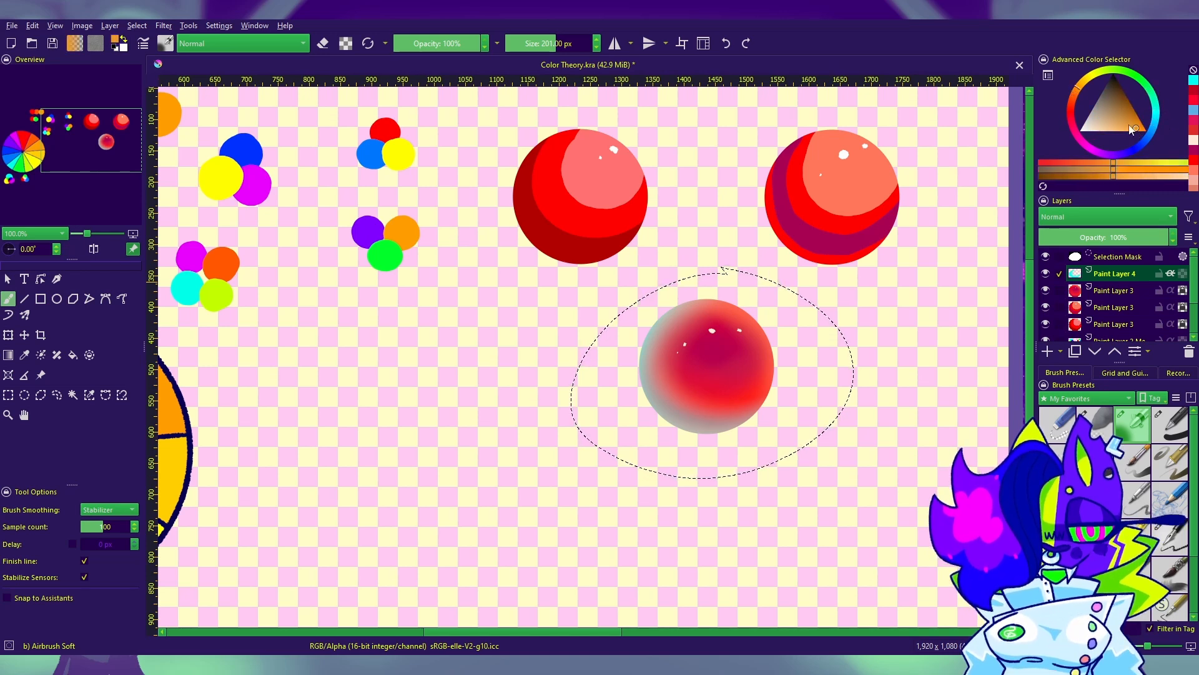
{"action": "mouse_move", "coordinate": [689, 269]}
{"action": "left_mouse_down"}
{"action": "mouse_move", "coordinate": [803, 369]}
{"action": "mouse_move", "coordinate": [758, 452]}
{"action": "left_mouse_up"}
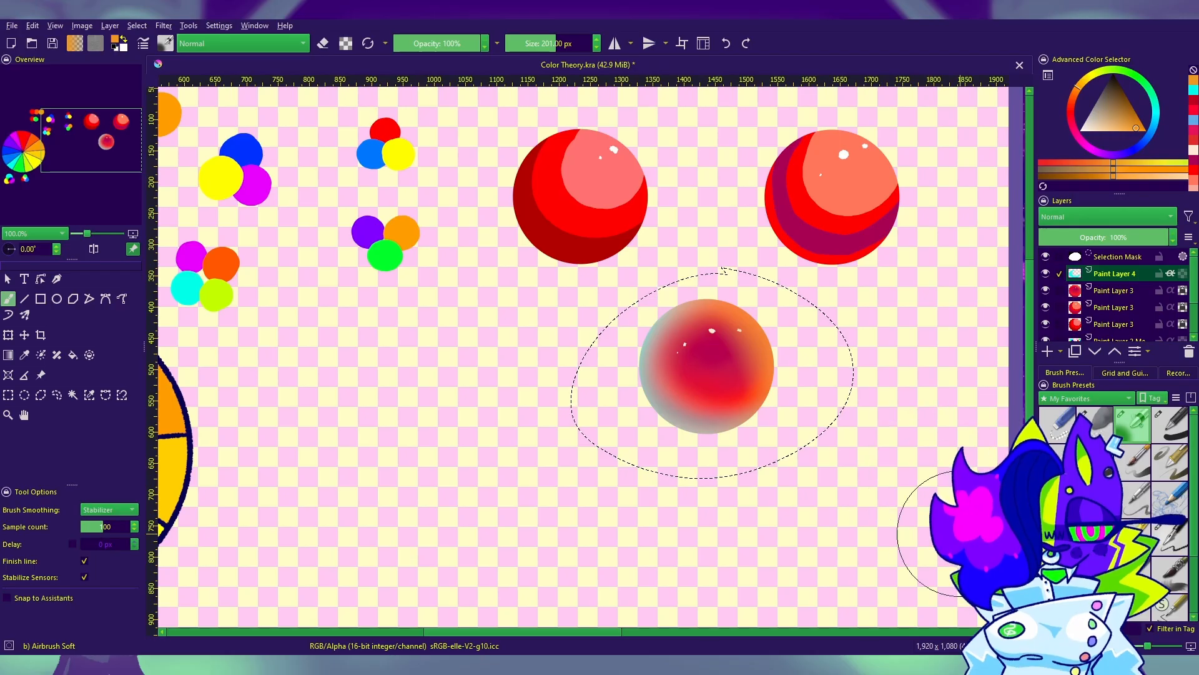
{"action": "key", "text": "e"}
{"action": "key", "text": "e"}
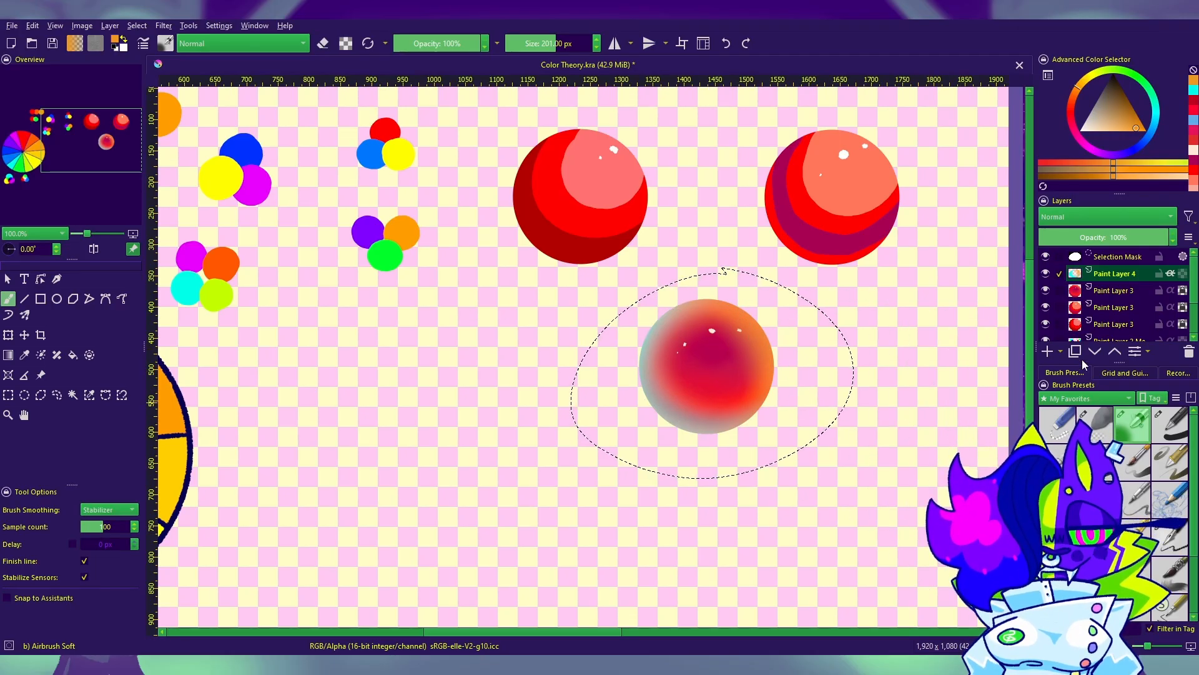
Step: Compare Overlay, Screen and Darken blending on the glow layer and set it to Hard Light
{"action": "left_click", "coordinate": [1091, 221]}
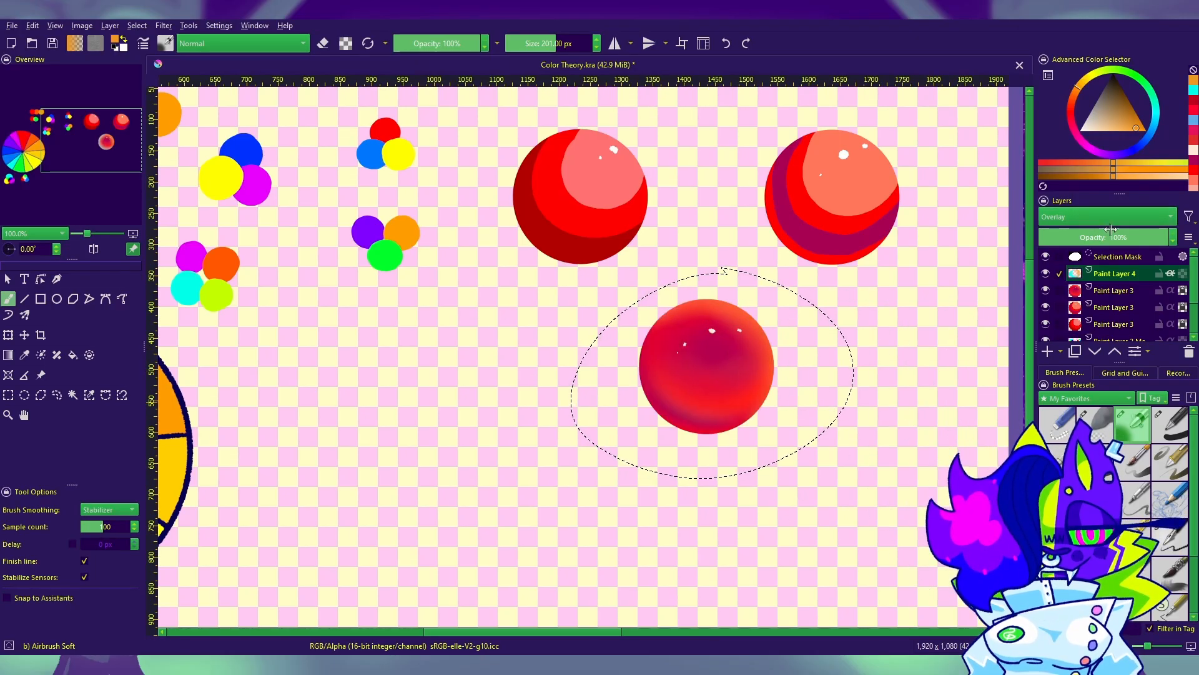
{"action": "left_click", "coordinate": [1141, 216]}
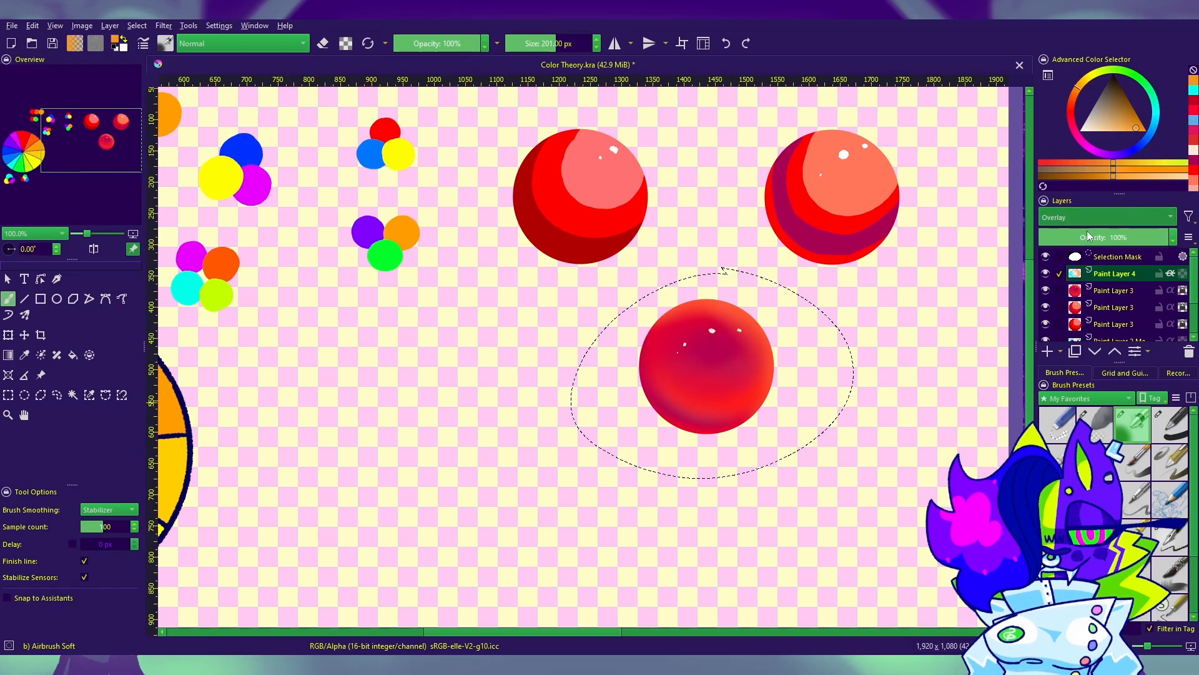
{"action": "left_click", "coordinate": [1085, 230]}
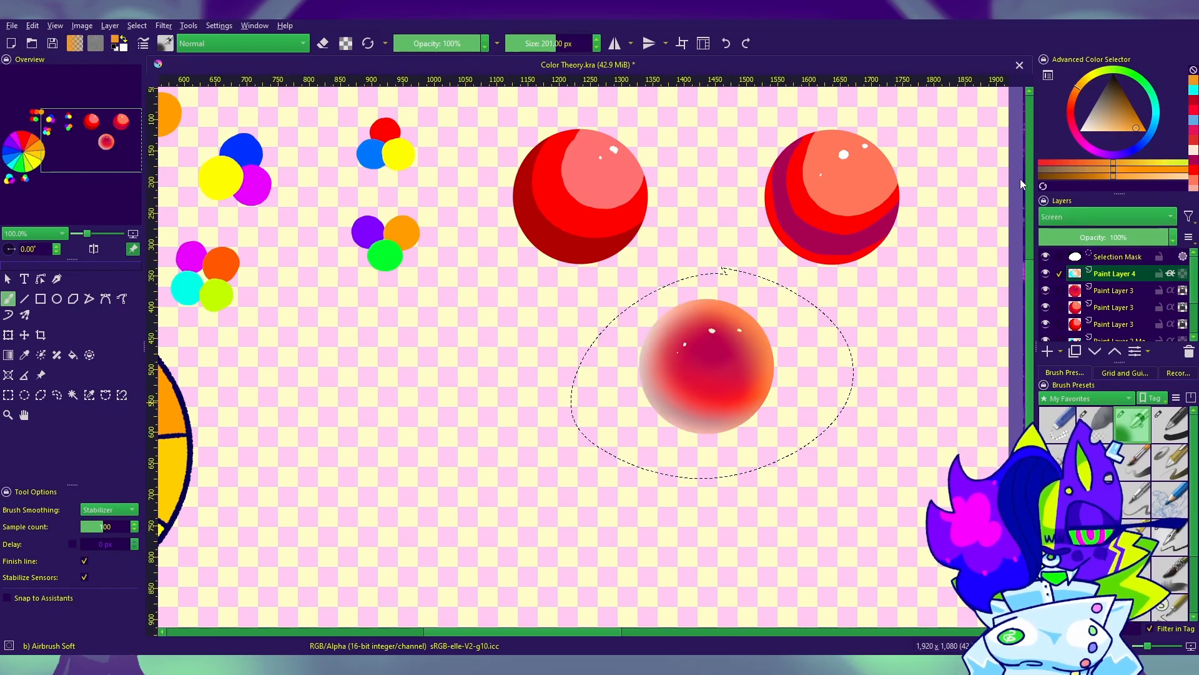
{"action": "scroll", "coordinate": [1075, 213], "scroll_direction": "up", "scroll_amount": 9}
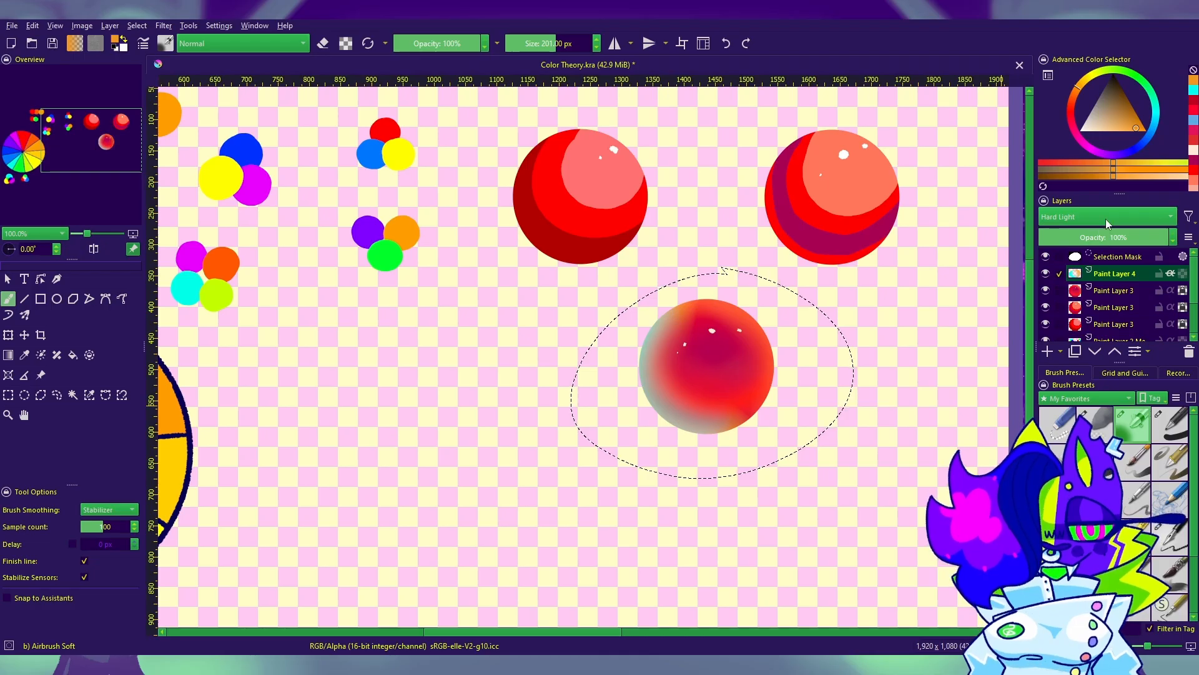
{"action": "scroll", "coordinate": [1105, 219], "scroll_direction": "up", "scroll_amount": 10}
{"action": "scroll", "coordinate": [1107, 219], "scroll_direction": "up", "scroll_amount": 3}
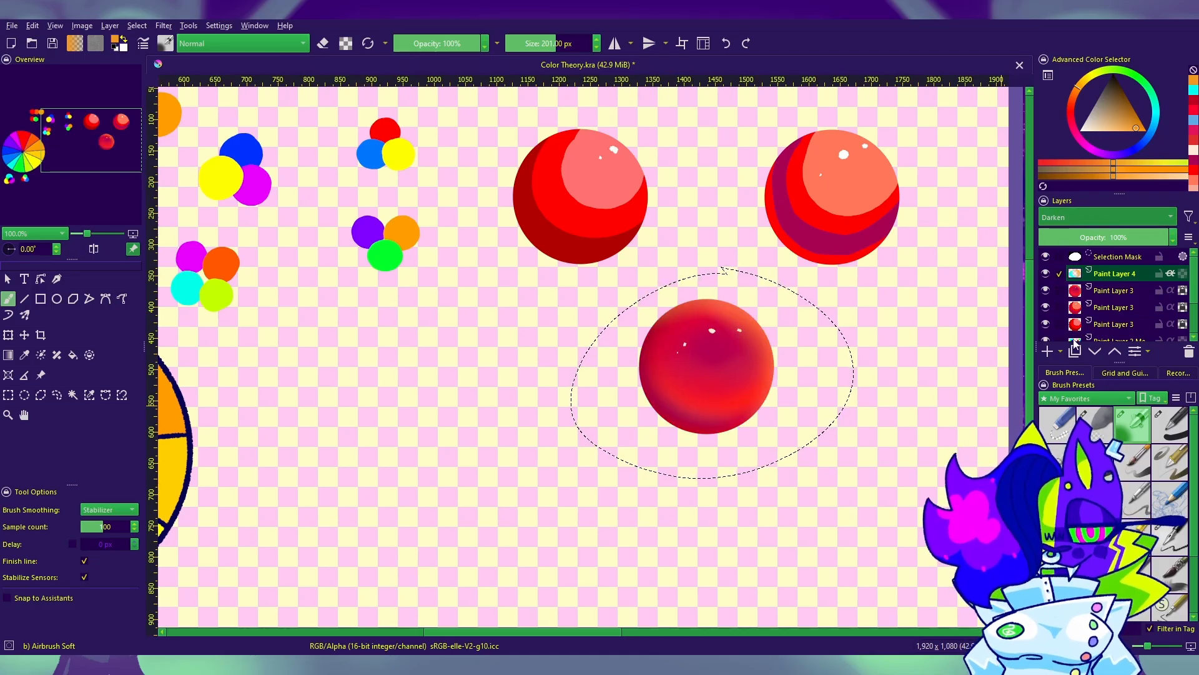
{"action": "key", "text": "ctrl+z"}
{"action": "scroll", "coordinate": [1074, 212], "scroll_direction": "up", "scroll_amount": 10}
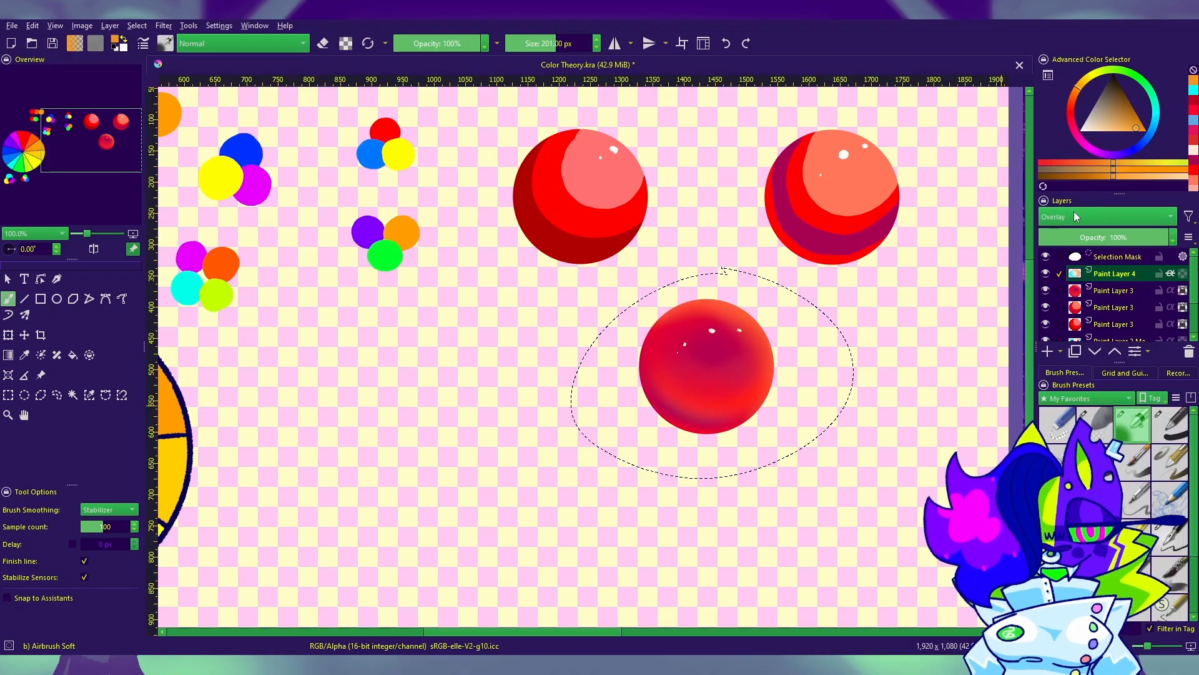
{"action": "scroll", "coordinate": [1087, 216], "scroll_direction": "up", "scroll_amount": 5}
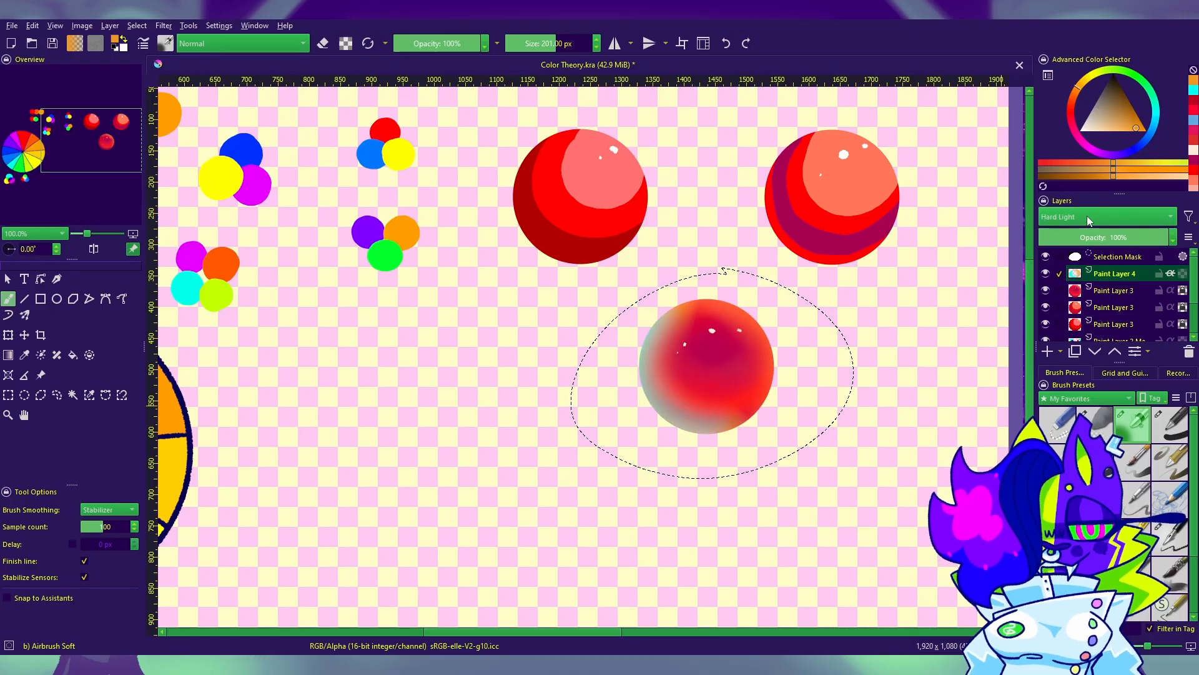
Step: Lower the Hard Light glow layer's opacity to 76%
{"action": "scroll", "coordinate": [848, 431], "scroll_direction": "down", "scroll_amount": 3}
{"action": "scroll", "coordinate": [849, 431], "scroll_direction": "up", "scroll_amount": 3}
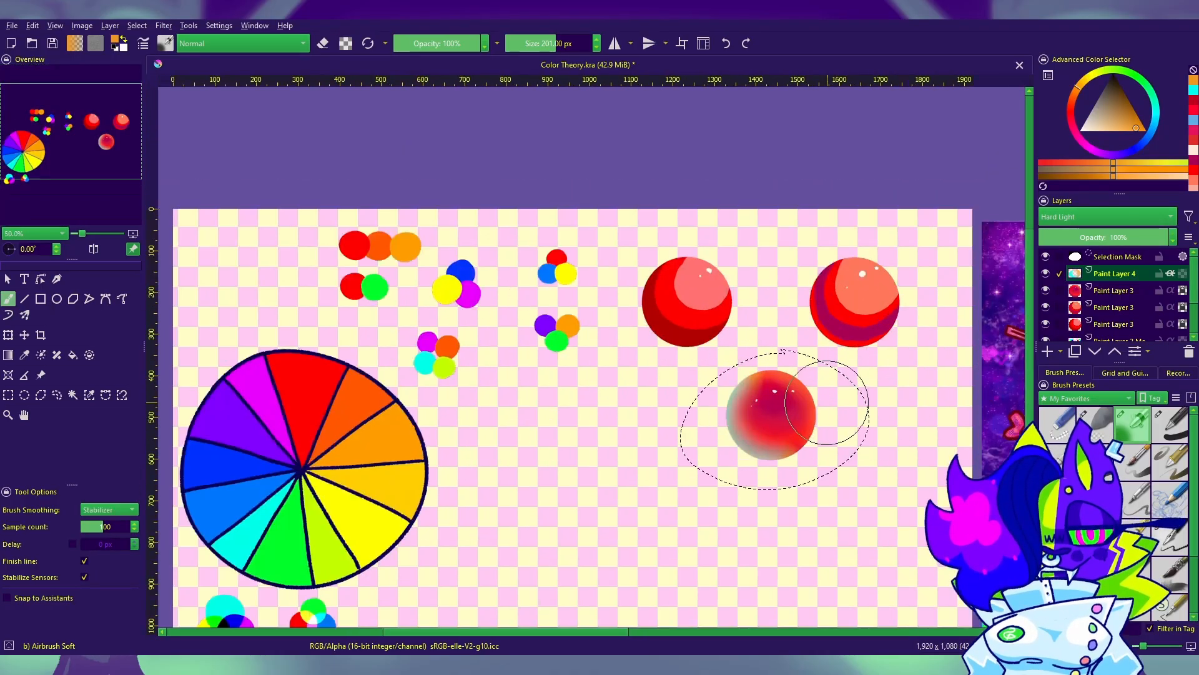
{"action": "left_click_drag", "start_coordinate": [1111, 237], "coordinate": [1129, 234]}
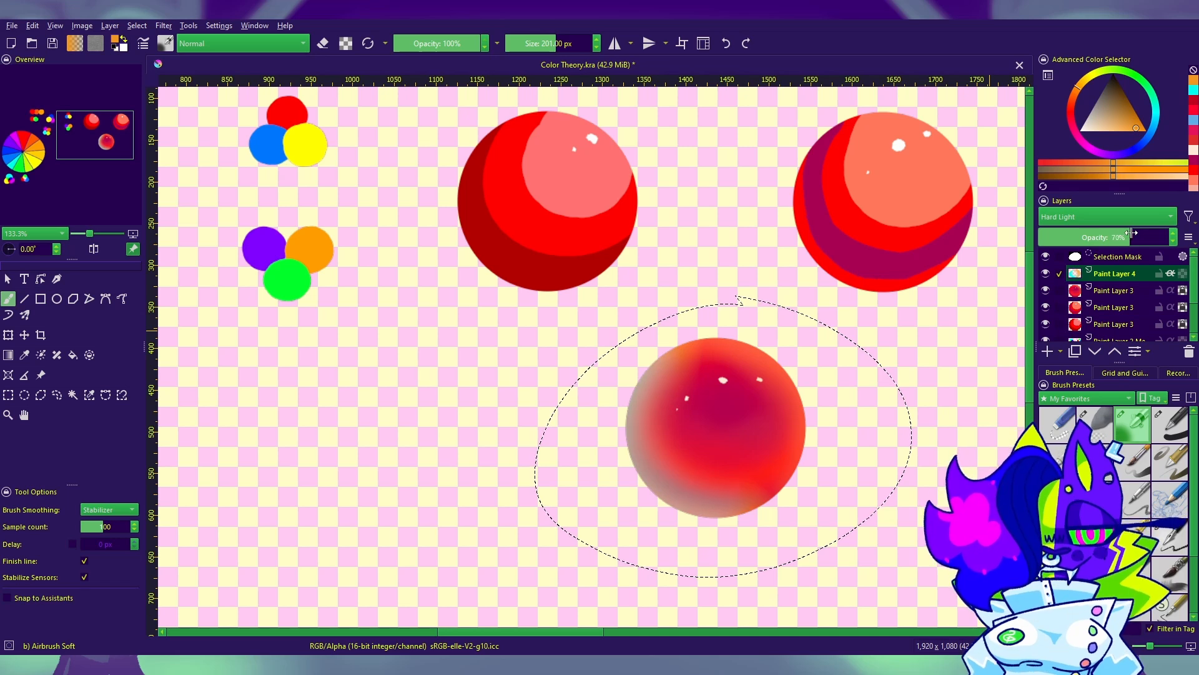
{"action": "scroll", "coordinate": [779, 415], "scroll_direction": "down", "scroll_amount": 1}
{"action": "scroll", "coordinate": [788, 447], "scroll_direction": "up", "scroll_amount": 2}
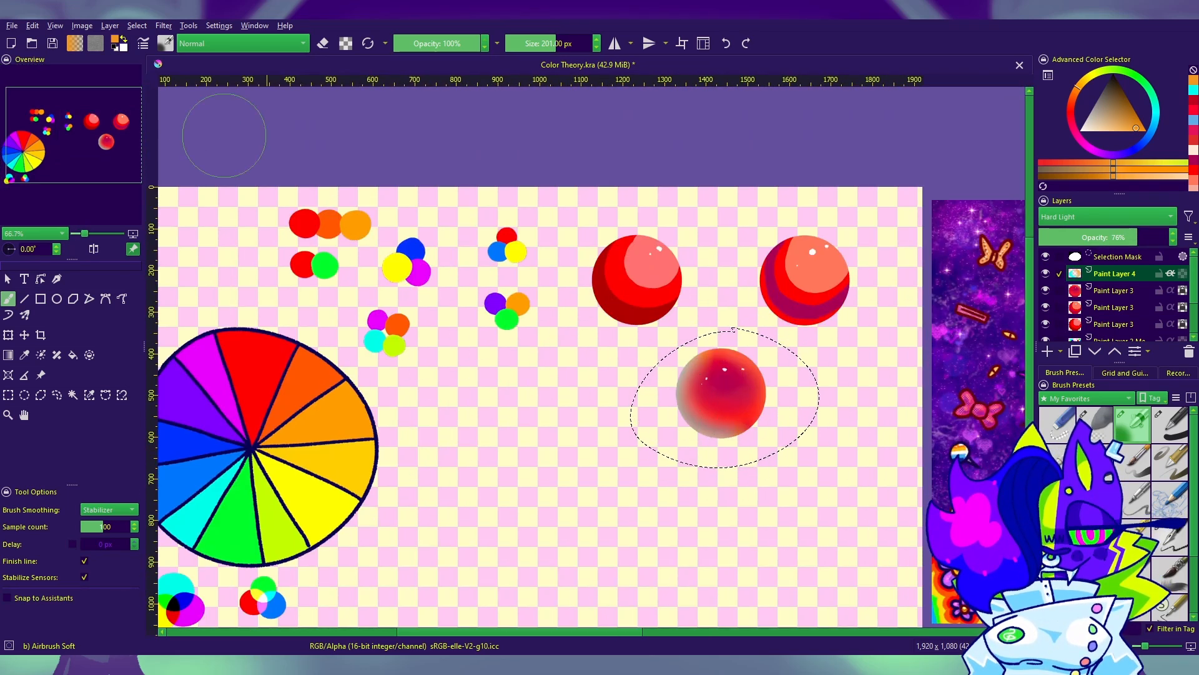
Step: Clear the selection and airbrush an orange glow along the lower sphere's edge at 118 px
{"action": "key", "text": "ctrl+shift+a"}
{"action": "key", "text": "e"}
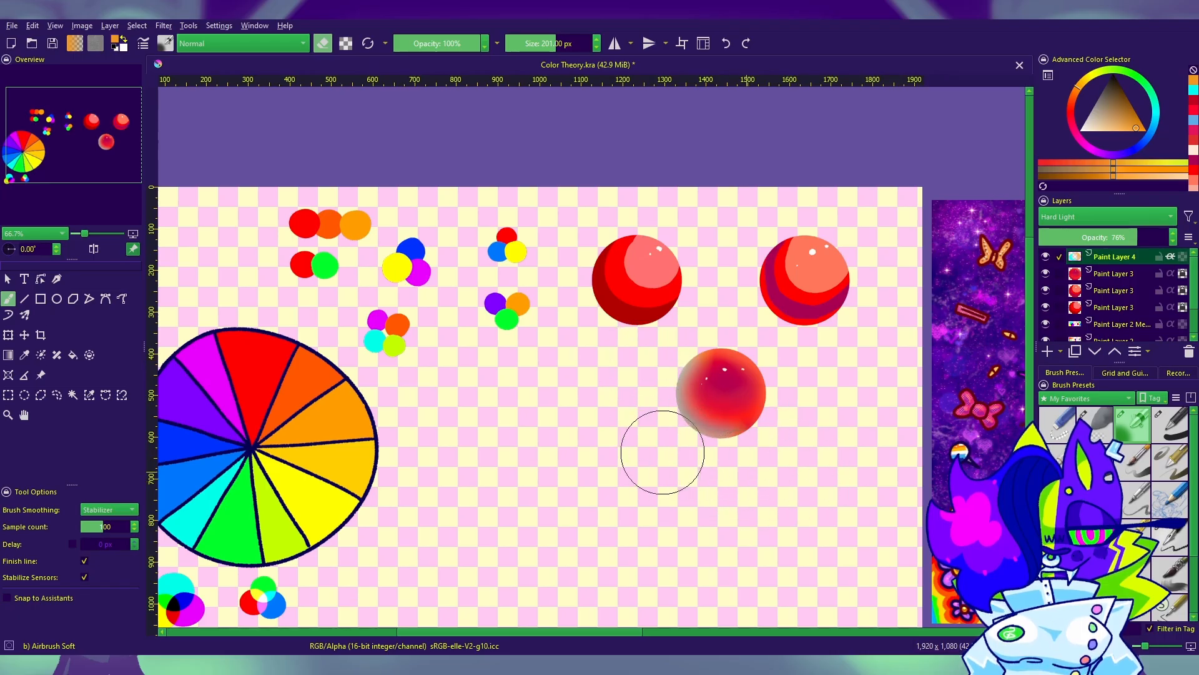
{"action": "left_click", "coordinate": [1170, 538]}
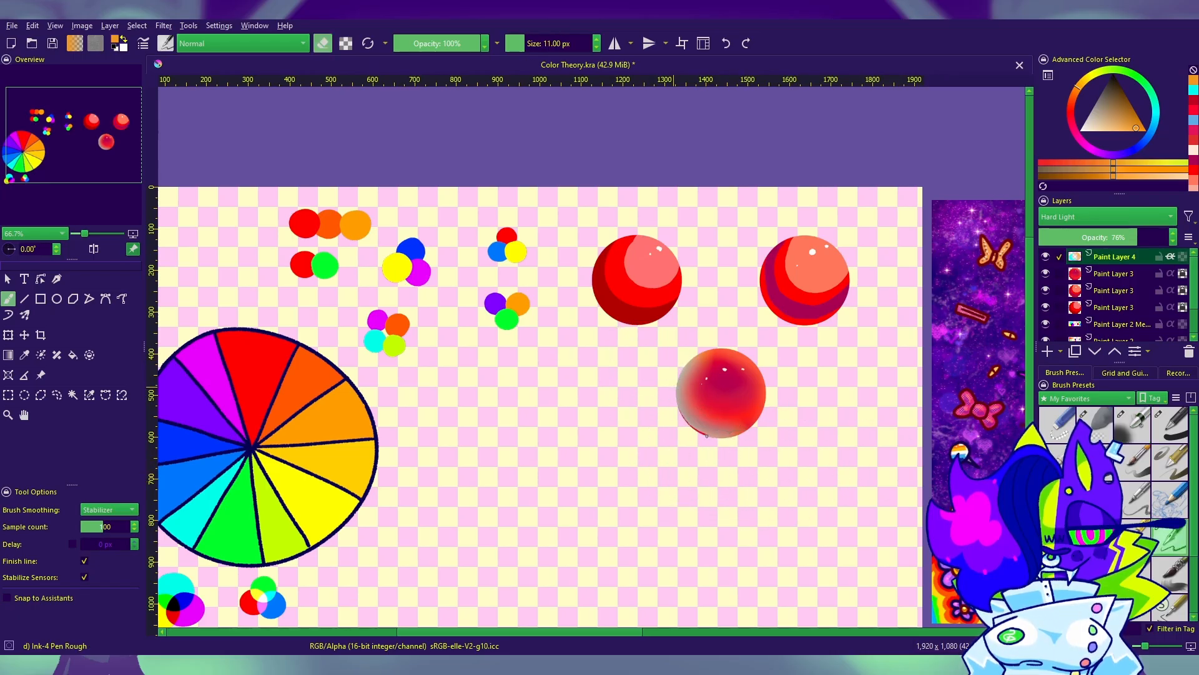
{"action": "left_click", "coordinate": [1134, 431]}
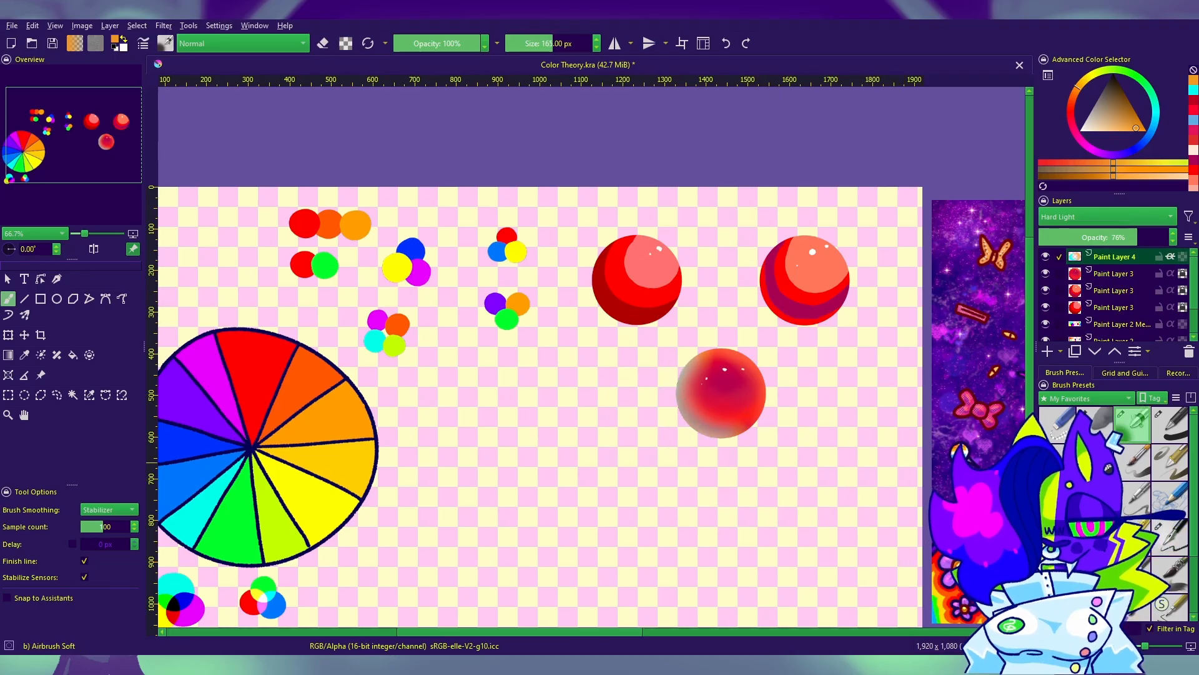
{"action": "left_click", "coordinate": [548, 43]}
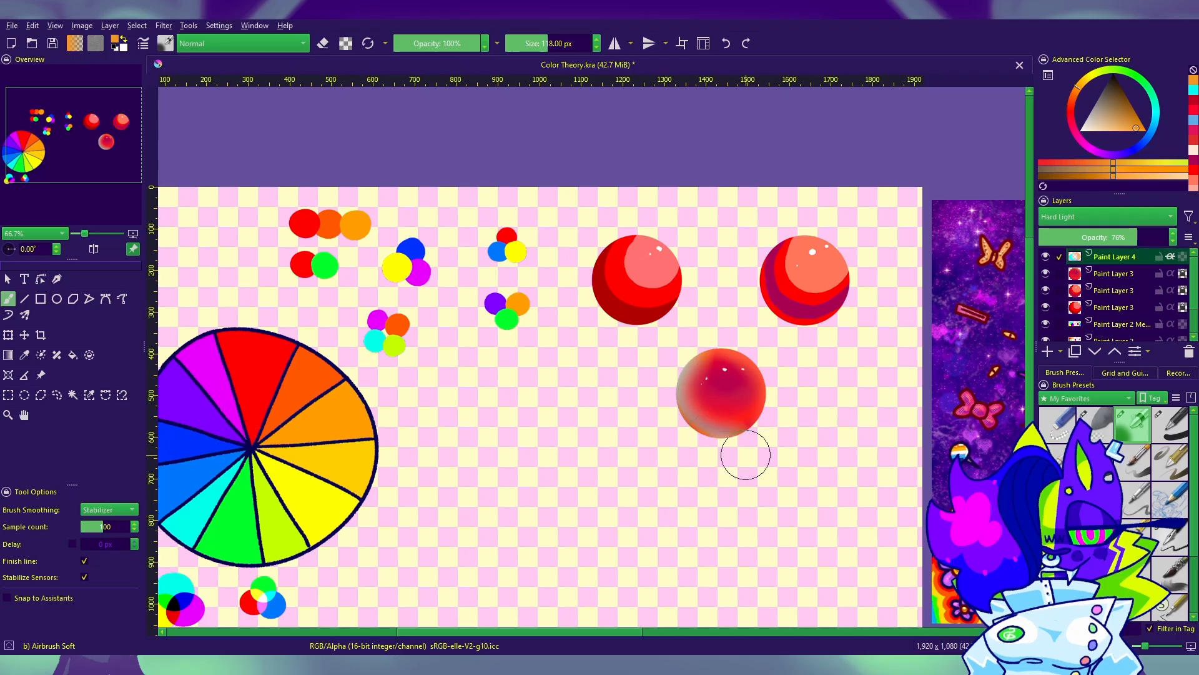
{"action": "left_click_drag", "start_coordinate": [830, 466], "coordinate": [810, 399]}
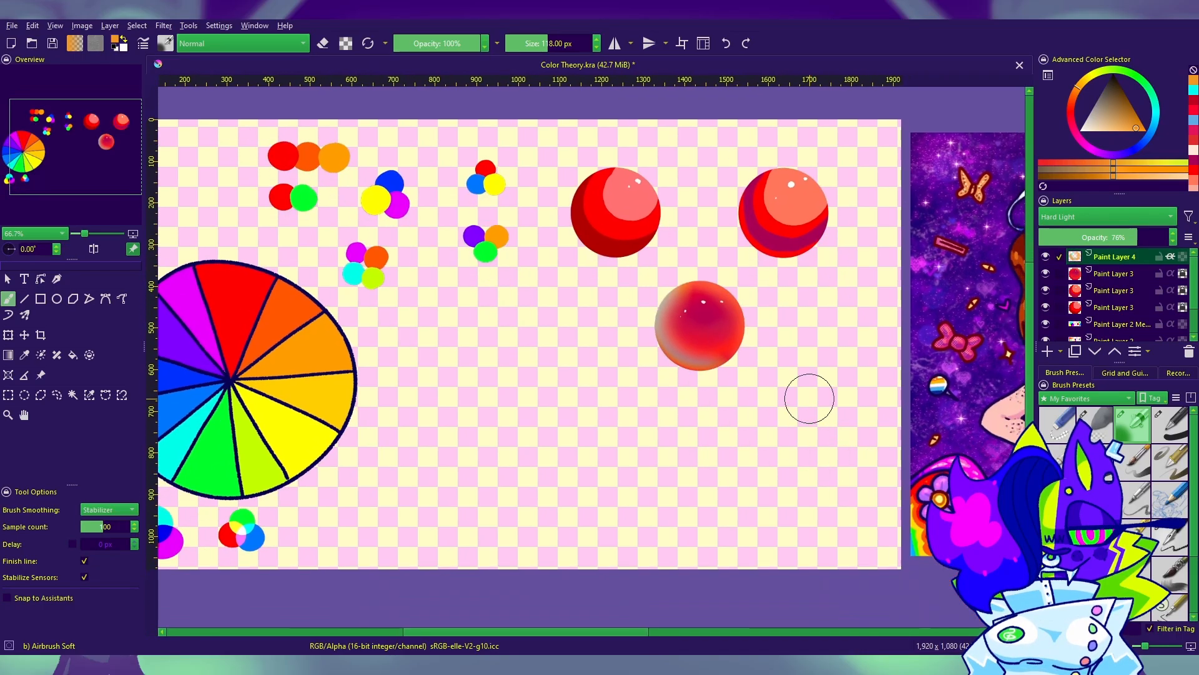
{"action": "left_click_drag", "start_coordinate": [883, 407], "coordinate": [804, 302]}
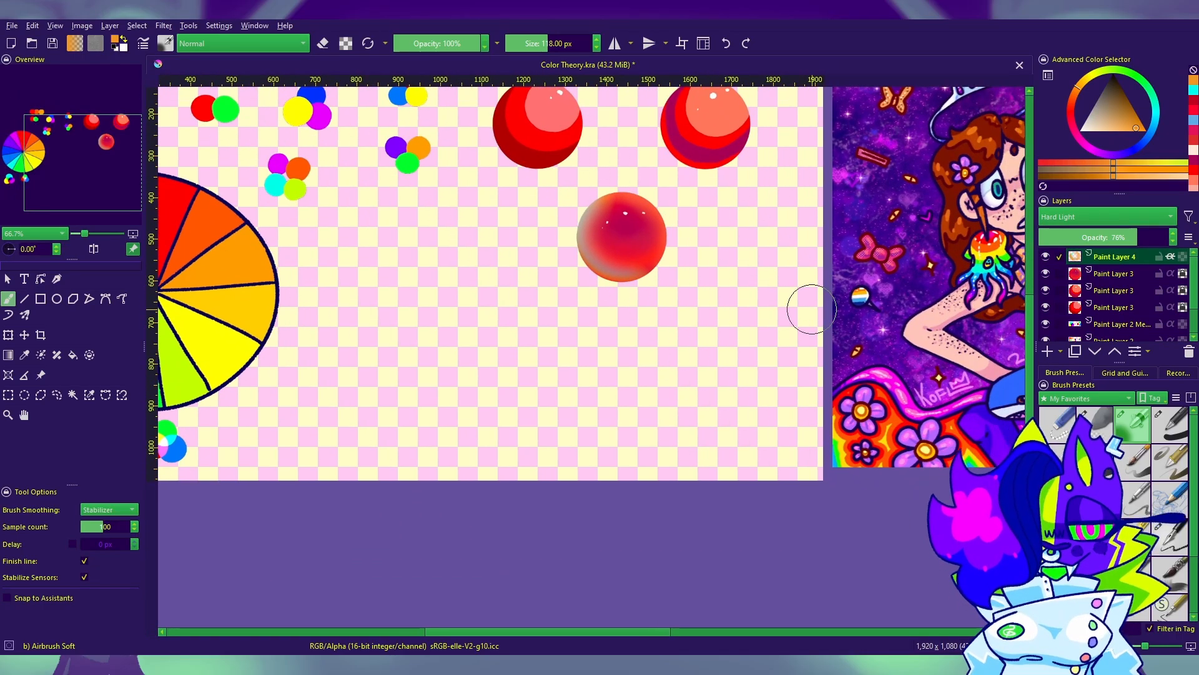
{"action": "left_click_drag", "start_coordinate": [814, 457], "coordinate": [792, 511]}
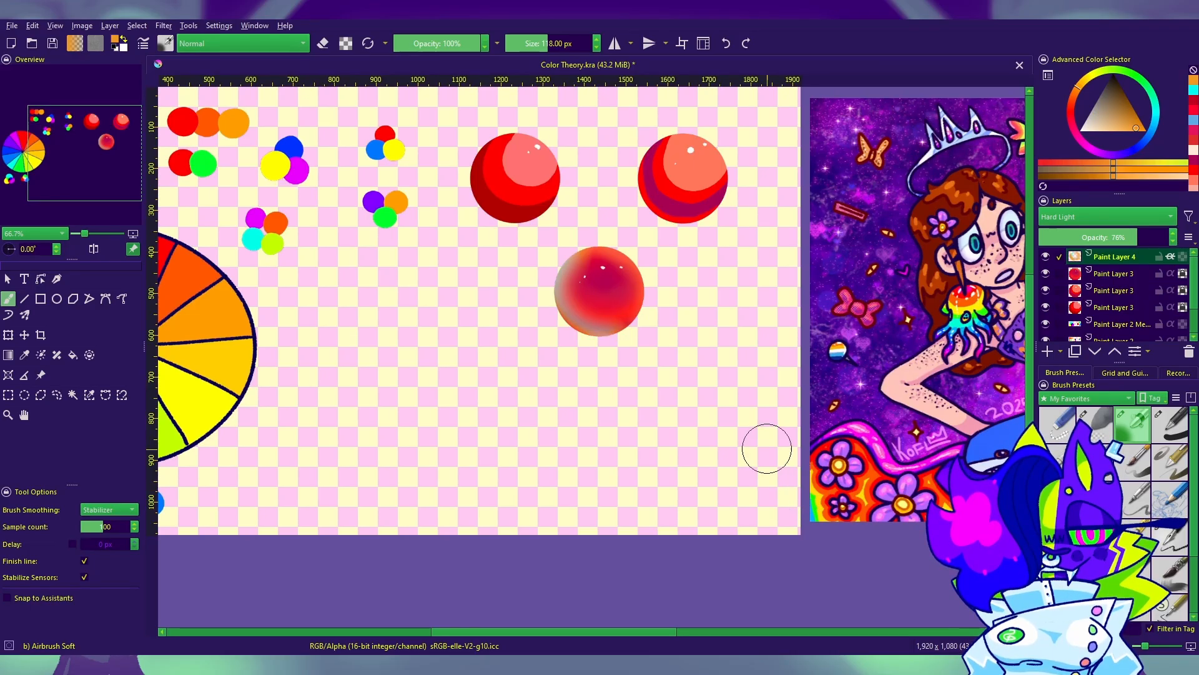
{"action": "left_click_drag", "start_coordinate": [767, 449], "coordinate": [776, 456]}
Step: Pick a deep blue and airbrush it along the lower sphere's lower-left edge
{"action": "left_click", "coordinate": [1135, 149]}
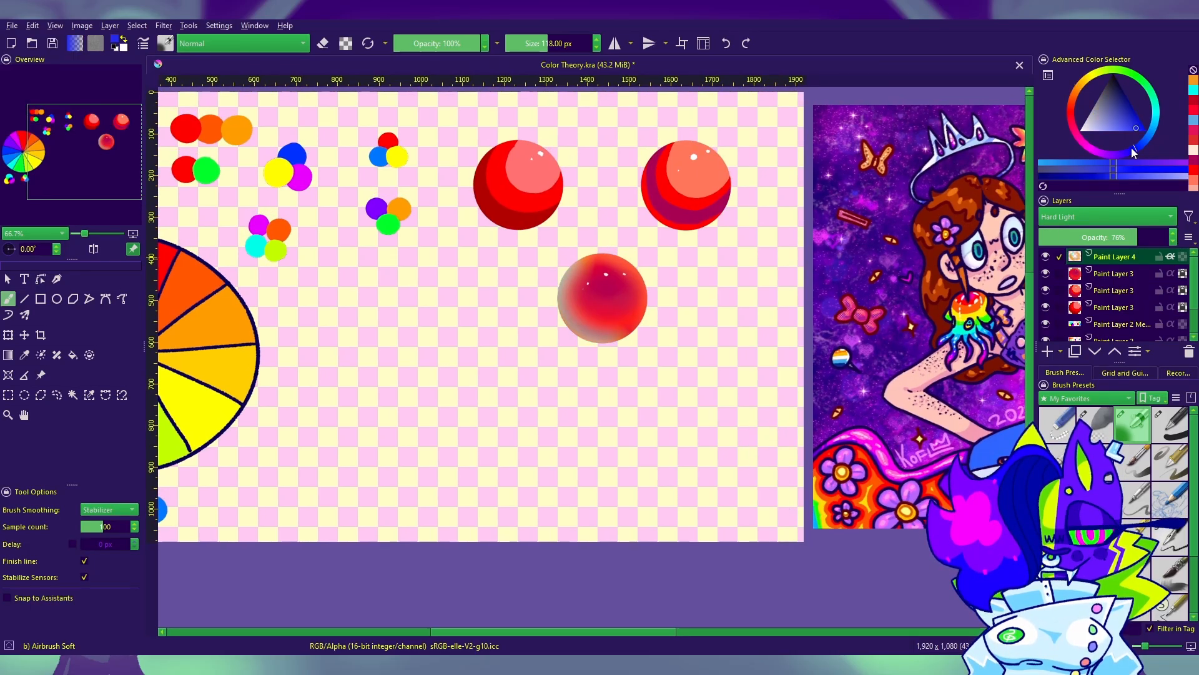
{"action": "left_click_drag", "start_coordinate": [561, 342], "coordinate": [548, 327]}
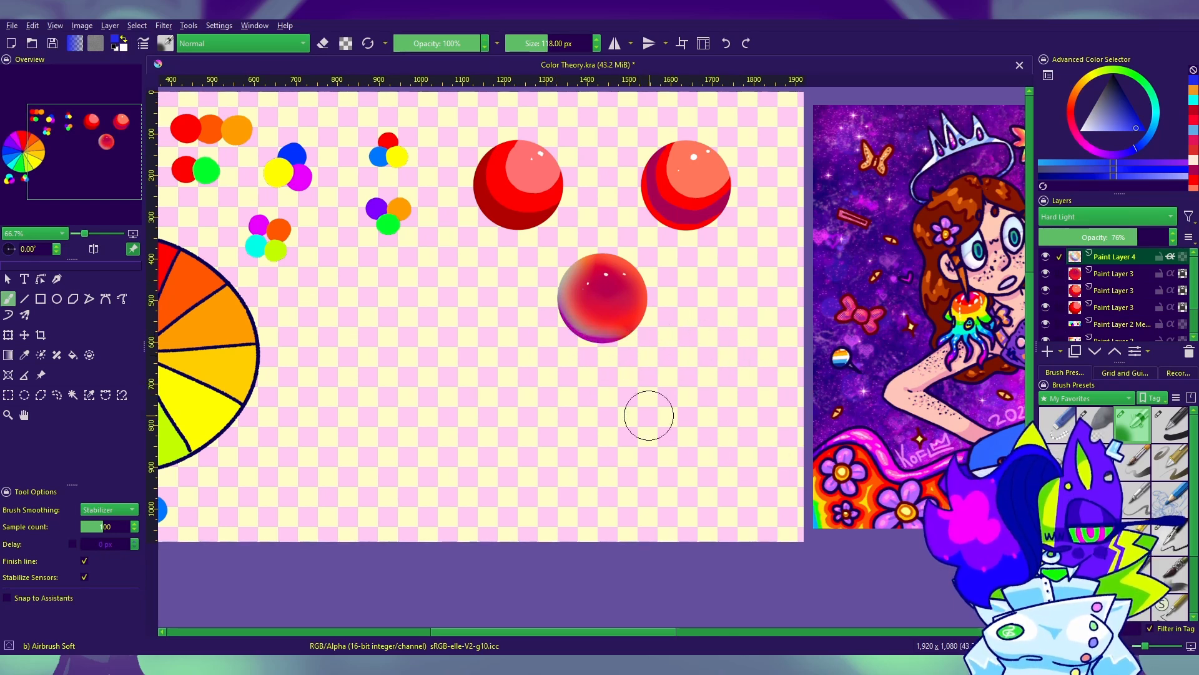
{"action": "left_click_drag", "start_coordinate": [742, 477], "coordinate": [822, 508]}
{"action": "left_click_drag", "start_coordinate": [675, 408], "coordinate": [557, 374]}
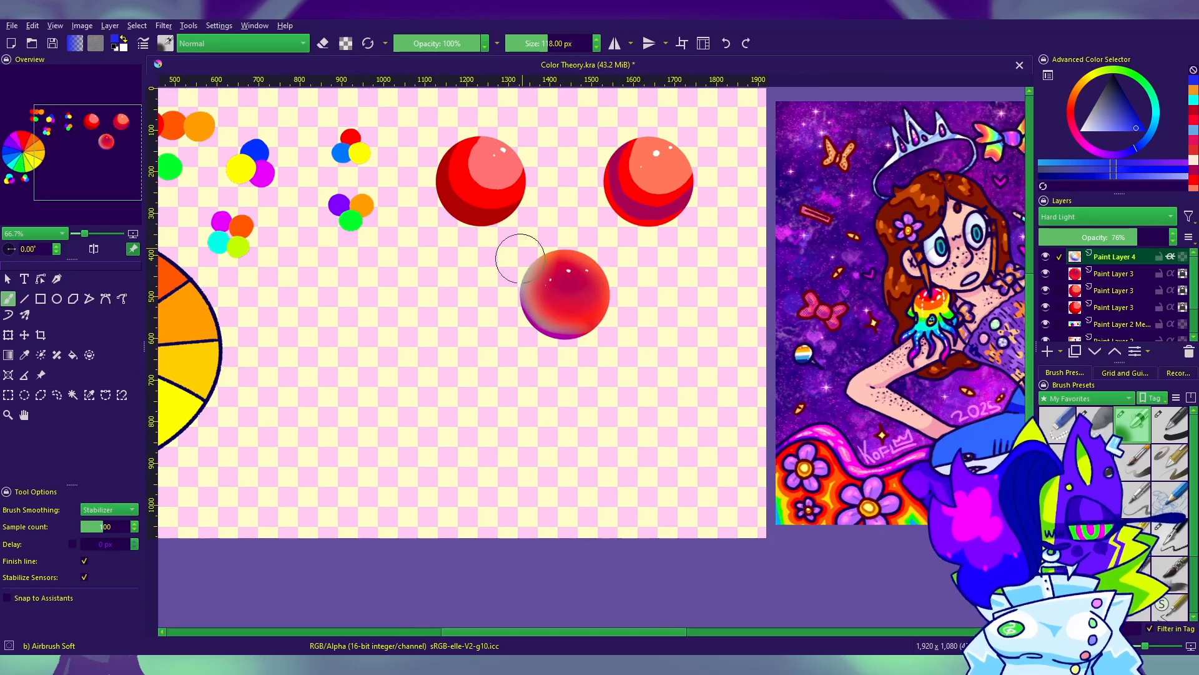
Step: Enlarge the airbrush to 300 px and add soft blue strokes around the lower sphere's left and bottom, undoing unwanted ones
{"action": "left_click_drag", "start_coordinate": [518, 259], "coordinate": [566, 311]}
{"action": "key", "text": "ctrl+z"}
{"action": "key", "text": "bracketright"}
{"action": "key", "text": "bracketright"}
{"action": "key", "text": "bracketright"}
{"action": "key", "text": "bracketright"}
{"action": "key", "text": "bracketright"}
{"action": "key", "text": "bracketright"}
{"action": "key", "text": "bracketright"}
{"action": "key", "text": "bracketright"}
{"action": "key", "text": "bracketright"}
{"action": "key", "text": "bracketright"}
{"action": "key", "text": "bracketright"}
{"action": "key", "text": "bracketright"}
{"action": "key", "text": "bracketright"}
{"action": "key", "text": "bracketright"}
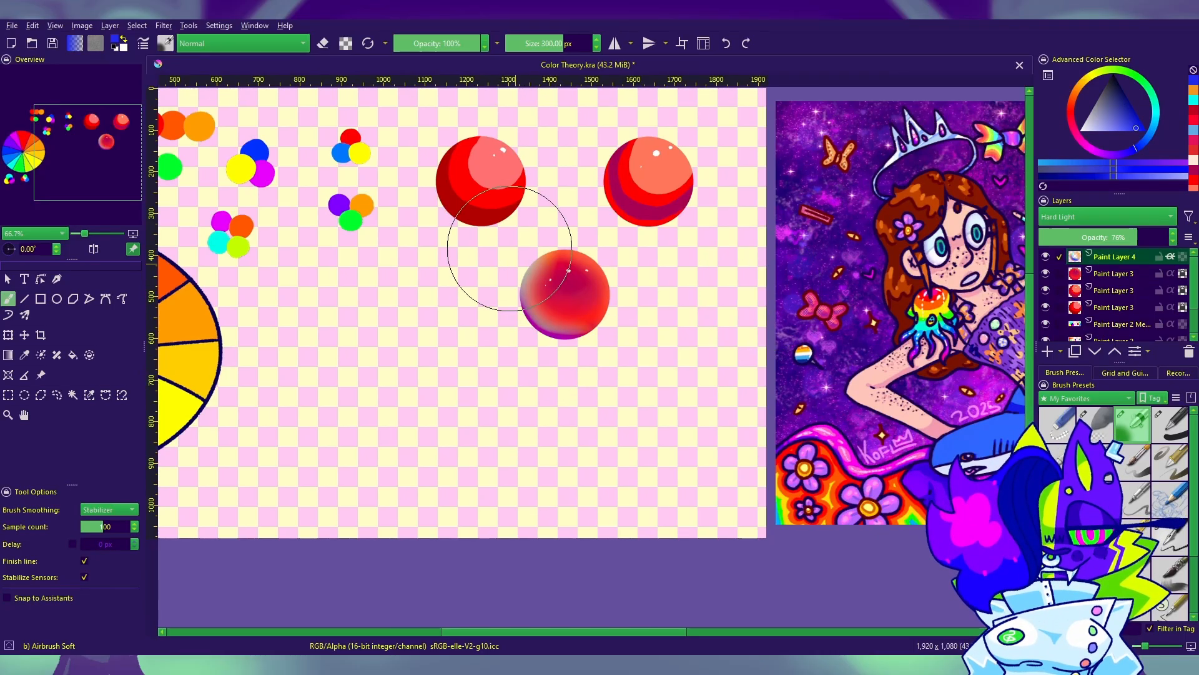
{"action": "left_click_drag", "start_coordinate": [494, 263], "coordinate": [562, 353]}
{"action": "left_click_drag", "start_coordinate": [793, 443], "coordinate": [844, 496]}
{"action": "key", "text": "ctrl+z"}
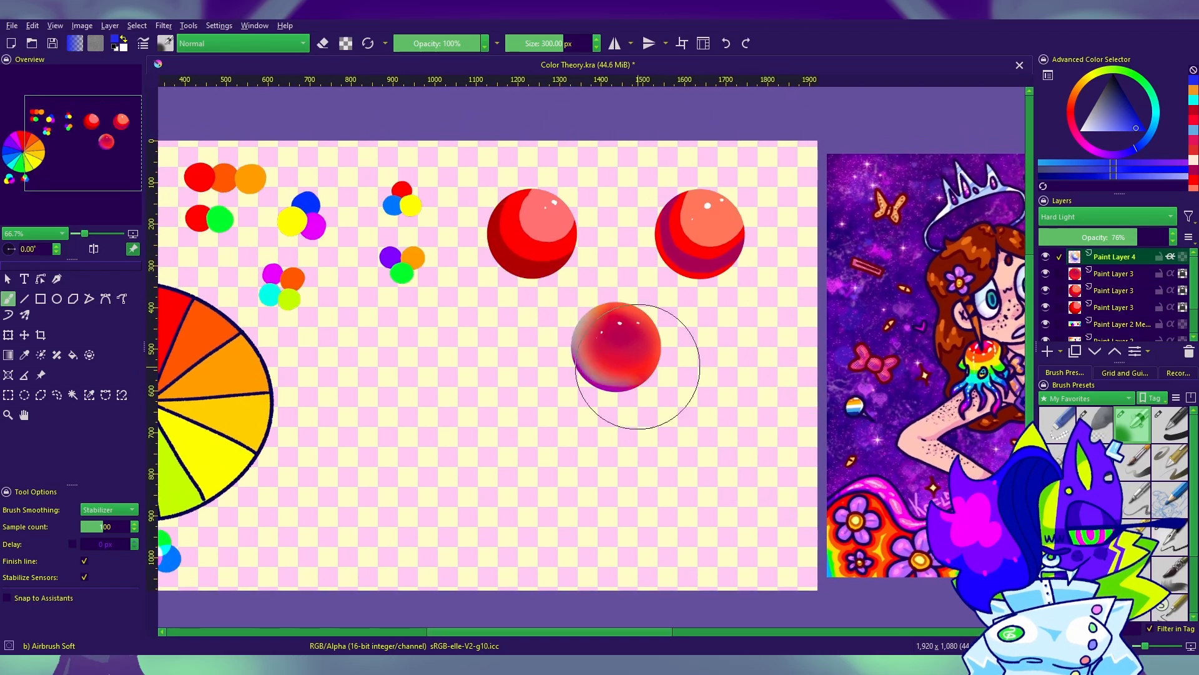
{"action": "mouse_move", "coordinate": [586, 282]}
{"action": "left_mouse_down"}
{"action": "mouse_move", "coordinate": [578, 393]}
{"action": "mouse_move", "coordinate": [791, 406]}
{"action": "left_mouse_up"}
{"action": "key", "text": "ctrl+z"}
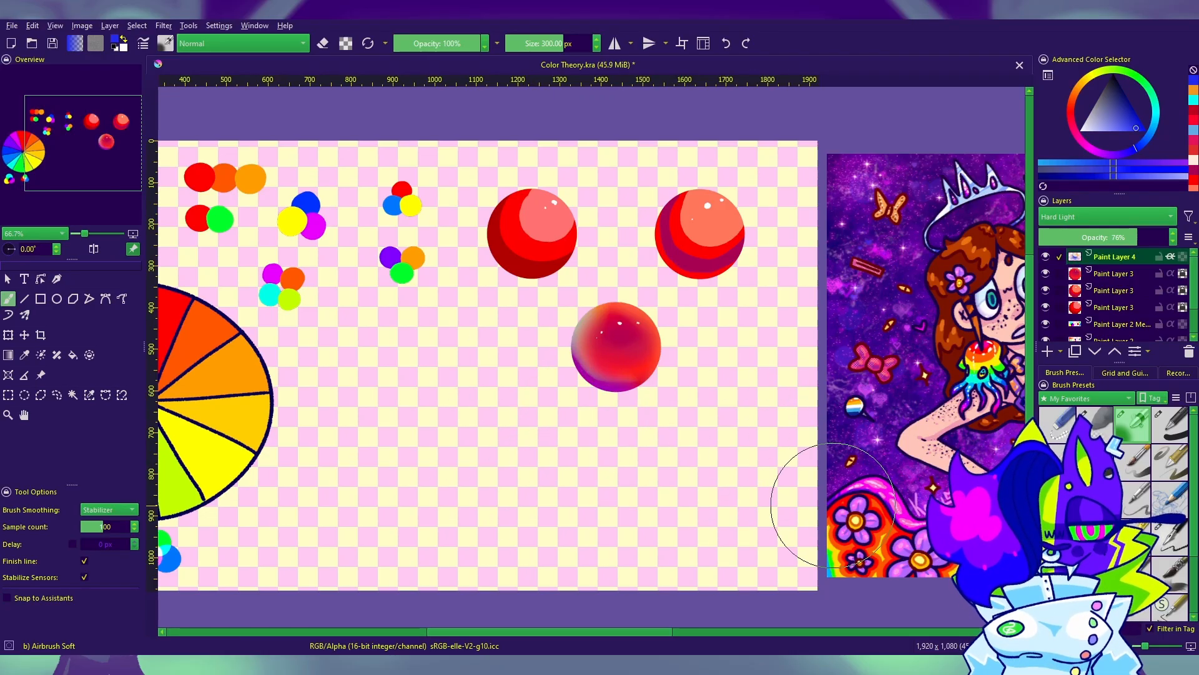
{"action": "left_click_drag", "start_coordinate": [766, 487], "coordinate": [861, 440]}
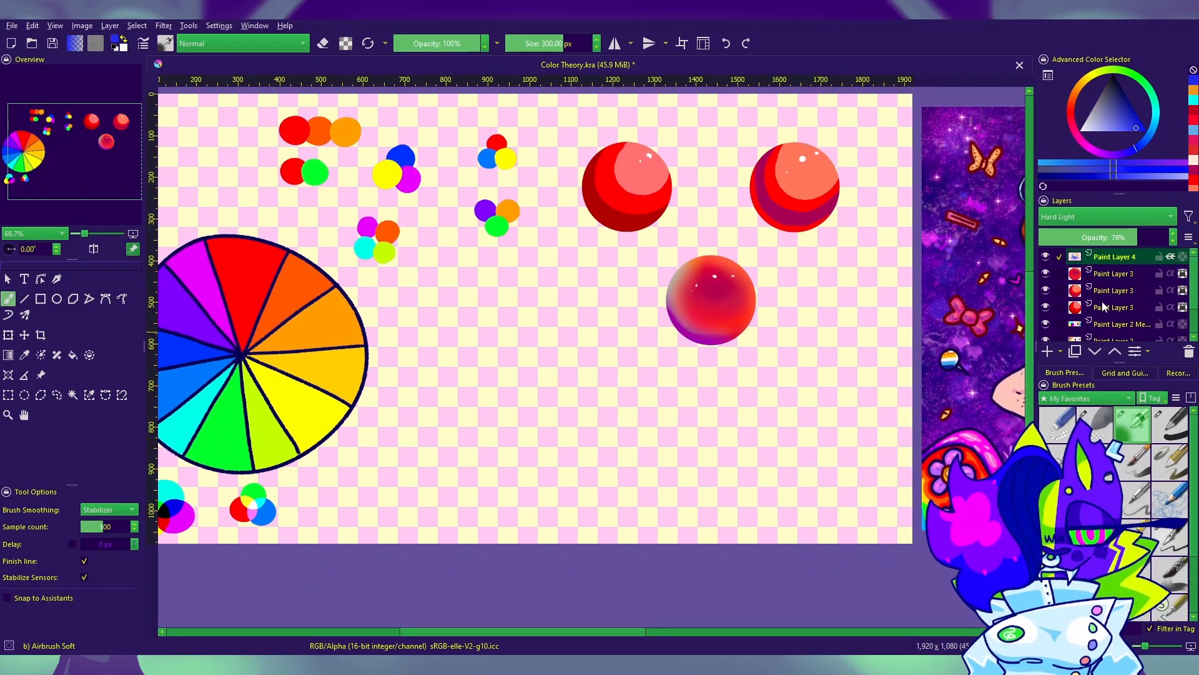
Step: Group the sphere layers and rename the group Balls
{"action": "left_click", "coordinate": [1129, 302], "text": "shift"}
{"action": "key", "text": "ctrl+g"}
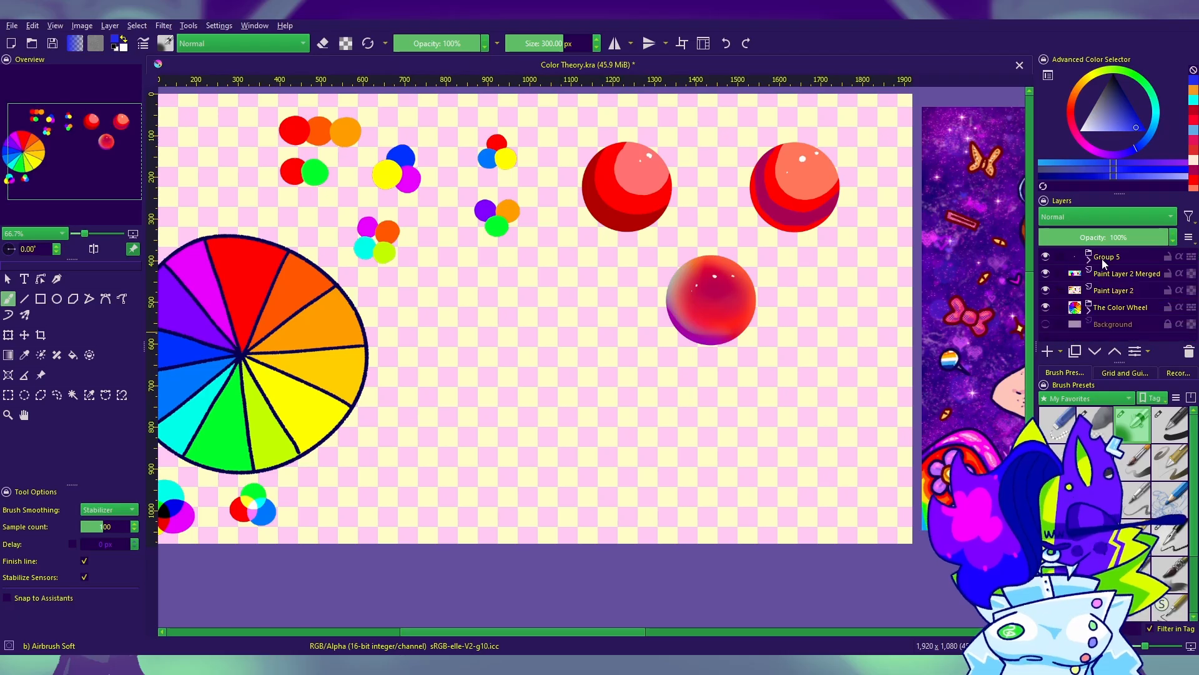
{"action": "double_click", "coordinate": [1113, 258]}
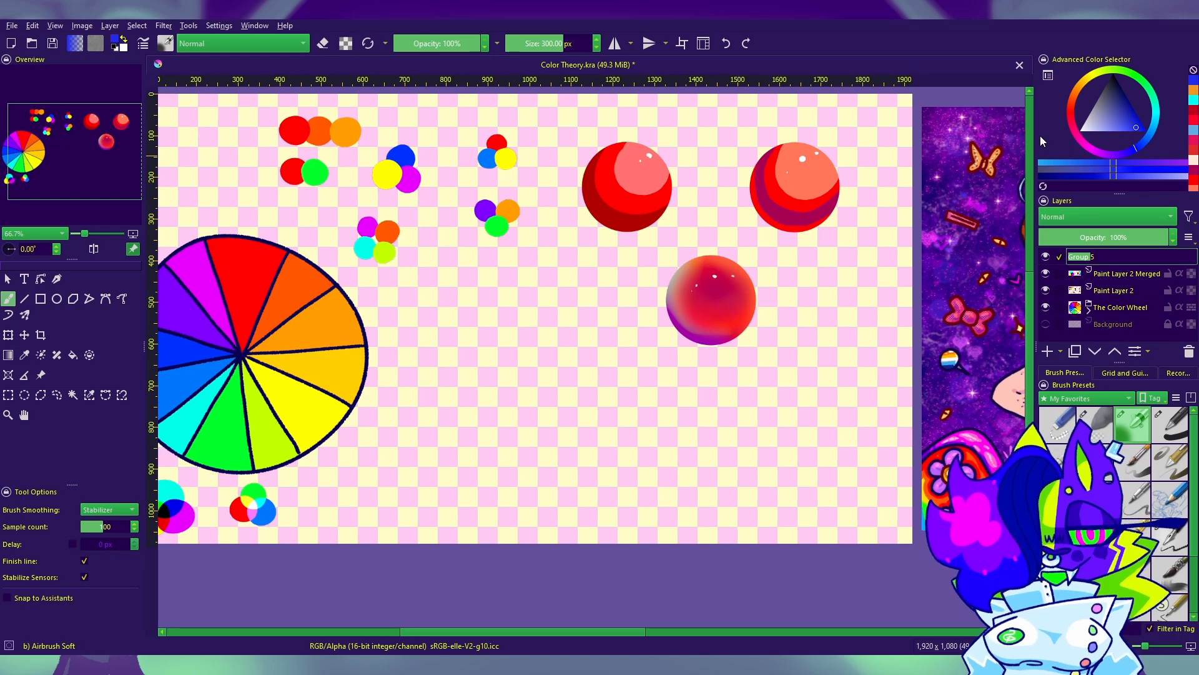
{"action": "type", "text": "5"}
{"action": "key", "text": "BackSpace"}
{"action": "type", "text": "Balls"}
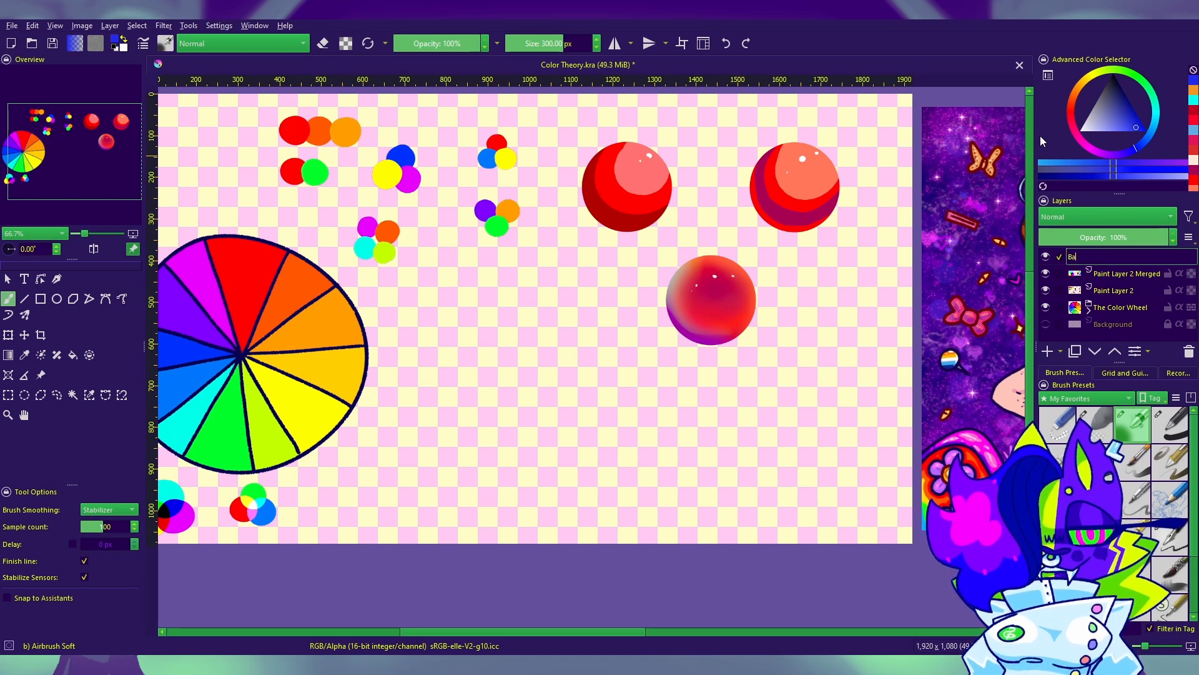
{"action": "key", "text": "Return"}
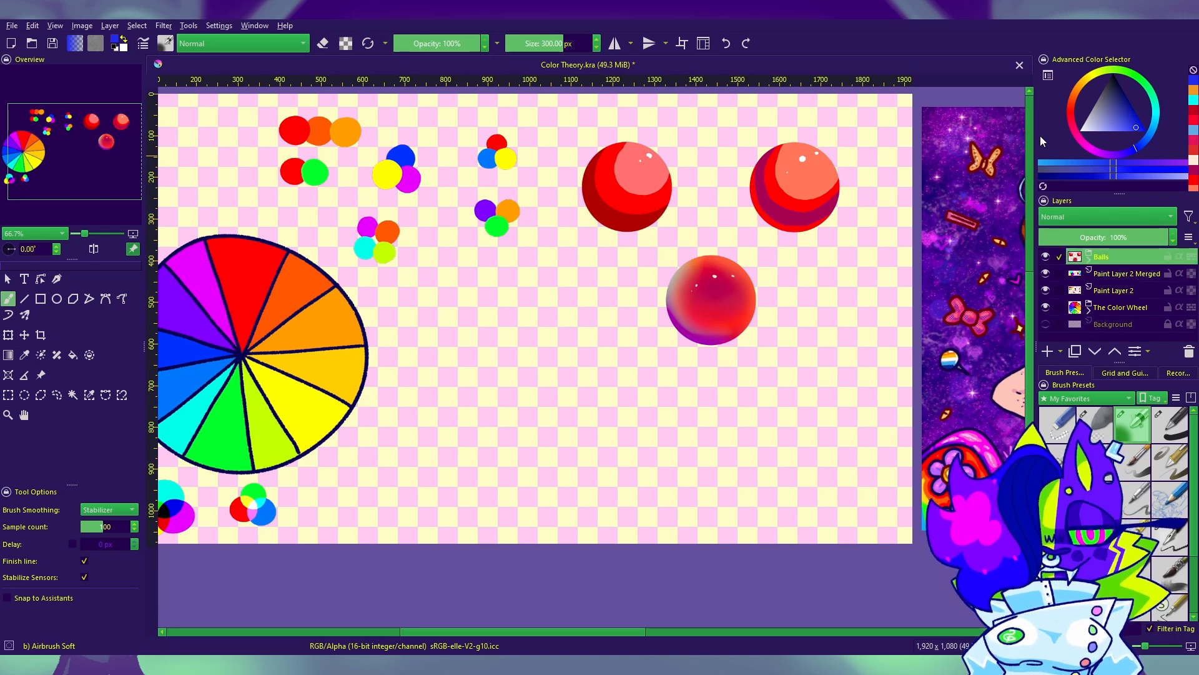
Step: Add a new paint layer for the next drawing
{"action": "left_click_drag", "start_coordinate": [829, 548], "coordinate": [854, 529]}
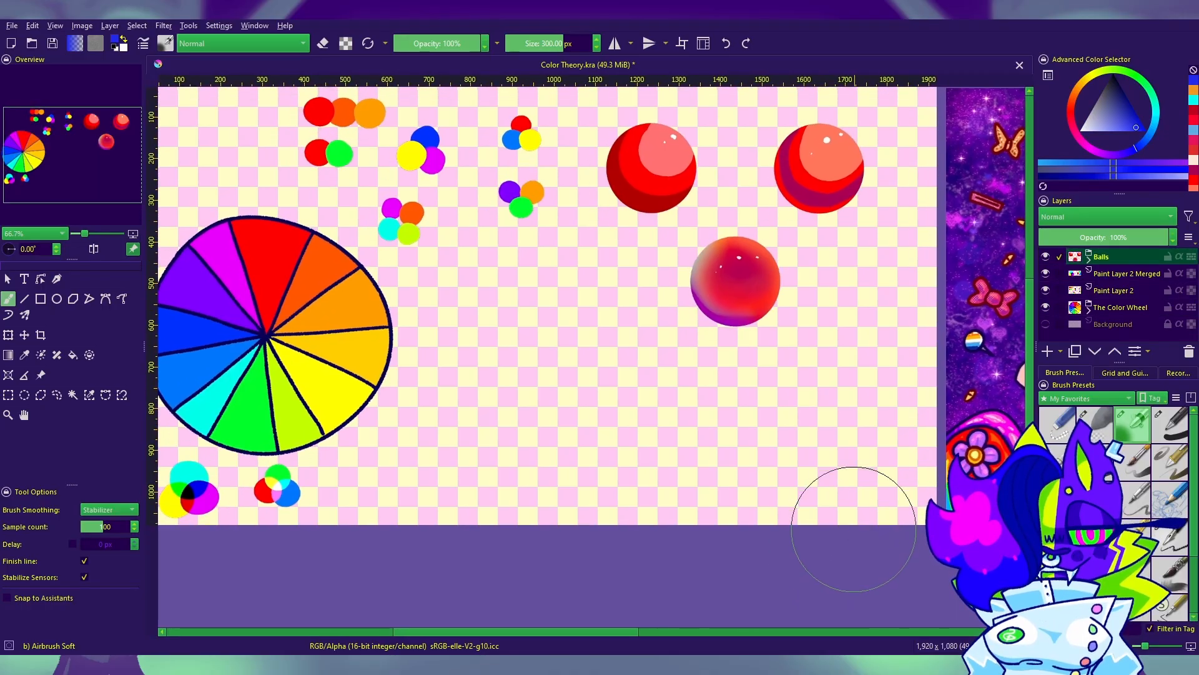
{"action": "left_click_drag", "start_coordinate": [709, 493], "coordinate": [752, 483]}
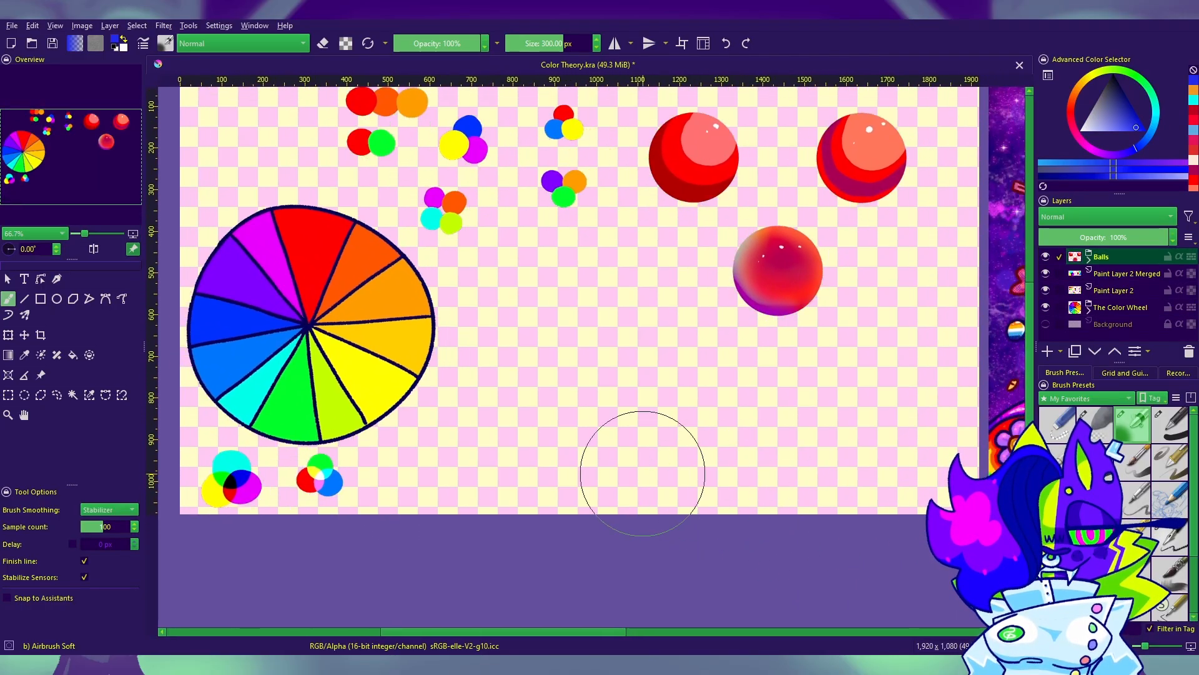
{"action": "left_click", "coordinate": [25, 355]}
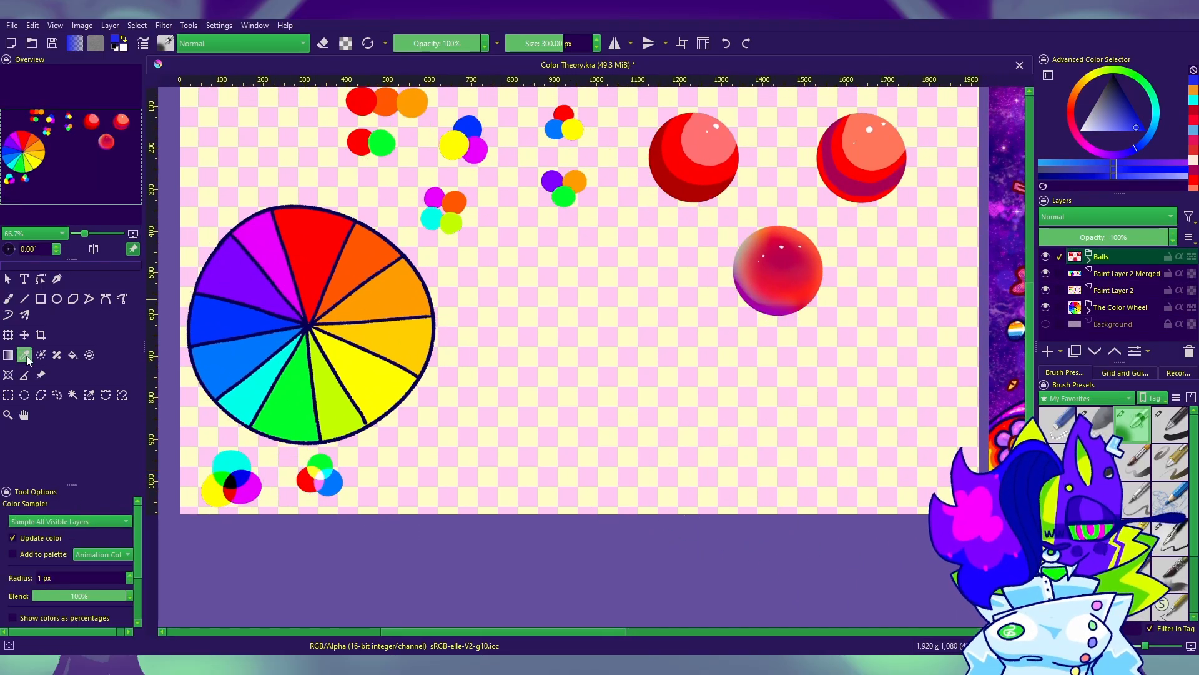
{"action": "left_click_drag", "start_coordinate": [872, 376], "coordinate": [1051, 349]}
{"action": "left_click_drag", "start_coordinate": [923, 438], "coordinate": [786, 485]}
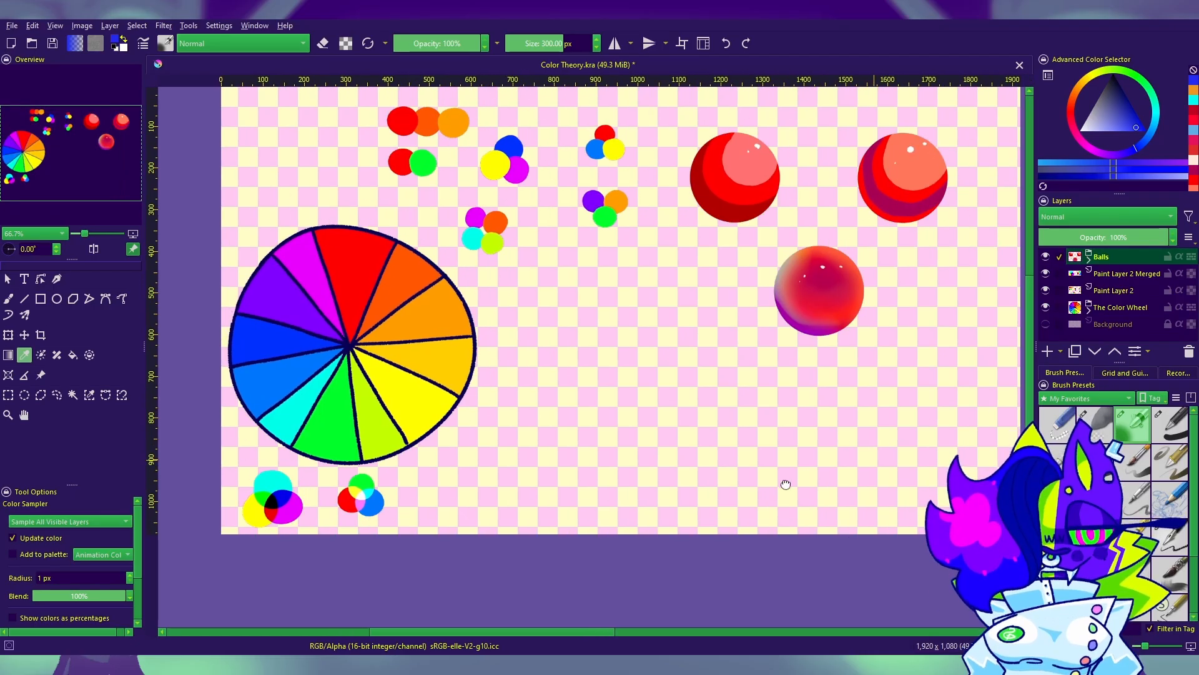
{"action": "left_click", "coordinate": [1045, 353]}
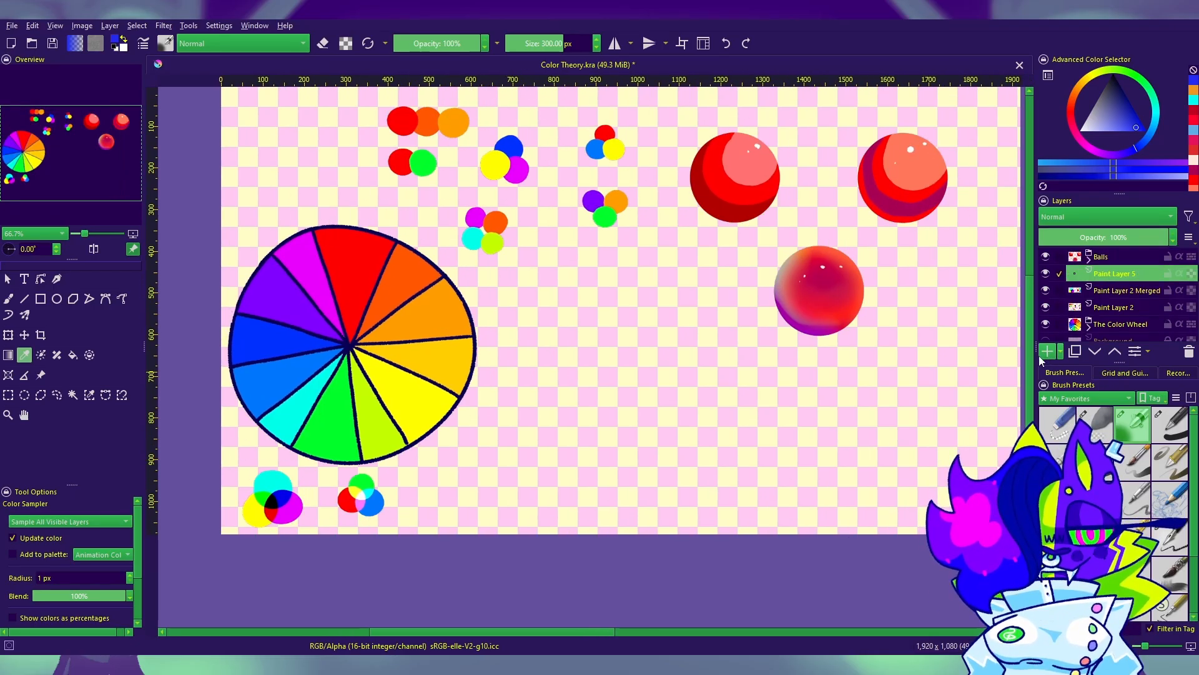
Step: Set up a black Pencil H Sketch brush at 8 px and move the new paint layer above the Balls group
{"action": "left_click", "coordinate": [1170, 538]}
{"action": "left_click_drag", "start_coordinate": [848, 364], "coordinate": [781, 341]}
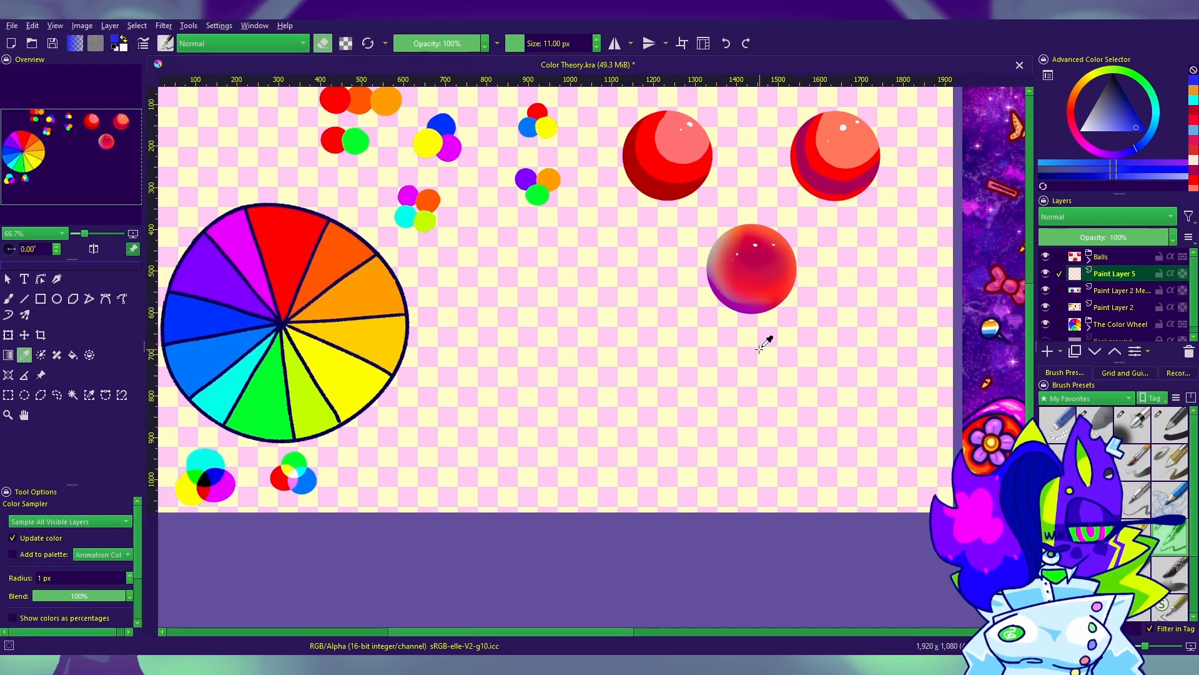
{"action": "key", "text": "d"}
{"action": "key", "text": "e"}
{"action": "left_click", "coordinate": [15, 302]}
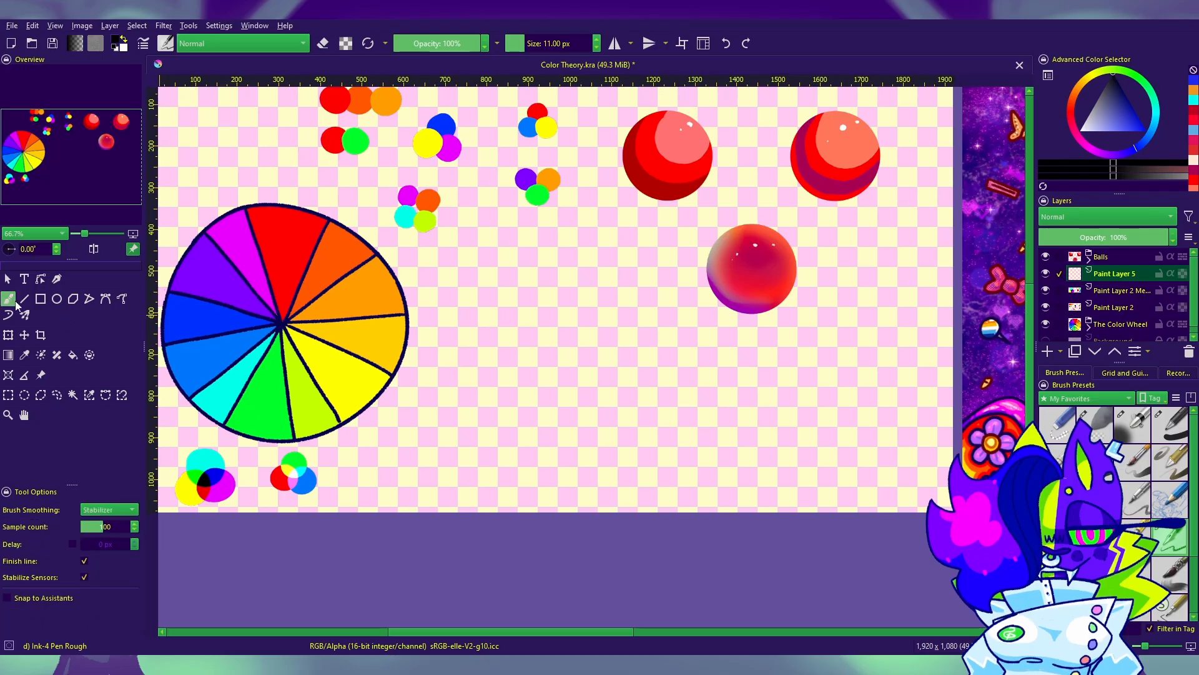
{"action": "left_click_drag", "start_coordinate": [702, 461], "coordinate": [738, 482]}
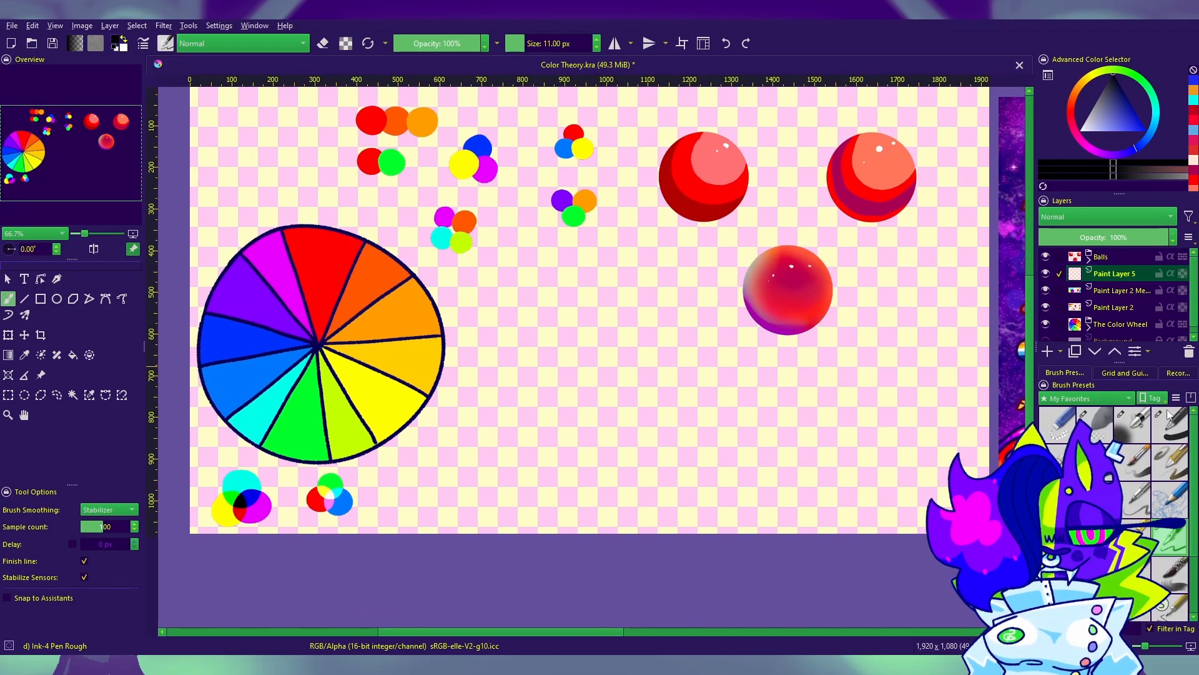
{"action": "left_click", "coordinate": [1170, 498]}
{"action": "left_click_drag", "start_coordinate": [1118, 273], "coordinate": [1135, 252]}
{"action": "mouse_move", "coordinate": [587, 309]}
{"action": "left_mouse_down"}
{"action": "mouse_move", "coordinate": [590, 391]}
{"action": "mouse_move", "coordinate": [643, 318]}
{"action": "mouse_move", "coordinate": [580, 353]}
{"action": "mouse_move", "coordinate": [615, 351]}
{"action": "mouse_move", "coordinate": [641, 382]}
{"action": "mouse_move", "coordinate": [569, 419]}
{"action": "mouse_move", "coordinate": [558, 448]}
{"action": "left_mouse_up"}
{"action": "scroll", "coordinate": [632, 351], "scroll_direction": "down", "scroll_amount": 2}
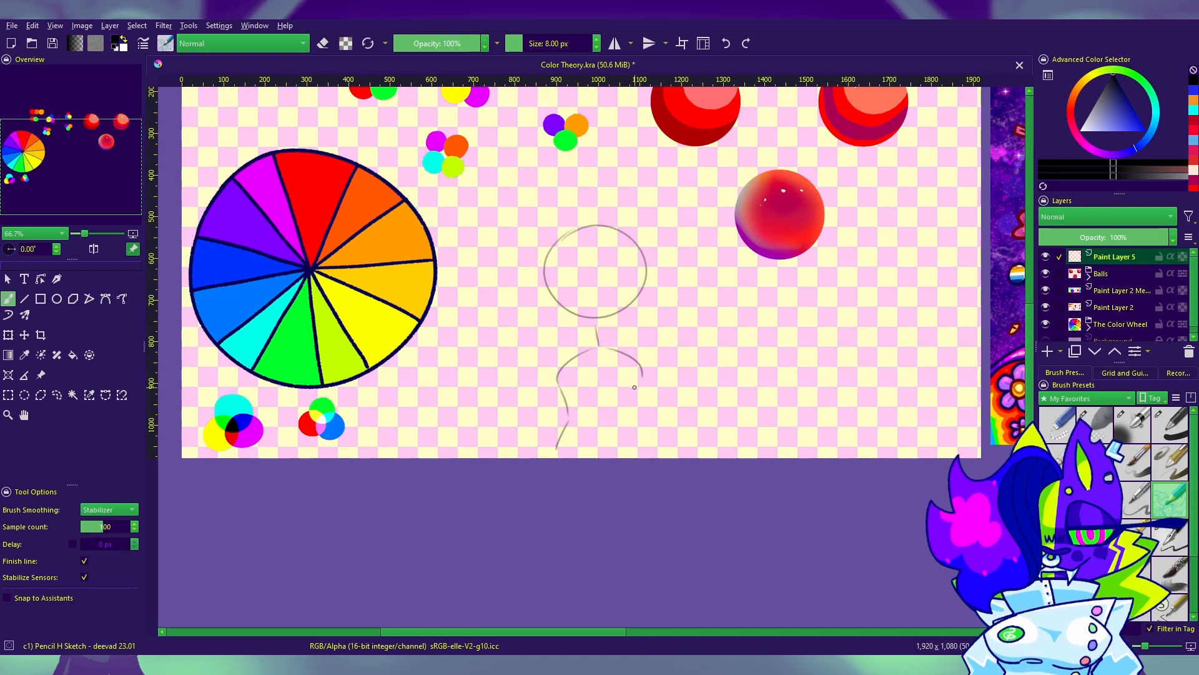
{"action": "left_click_drag", "start_coordinate": [642, 379], "coordinate": [633, 411]}
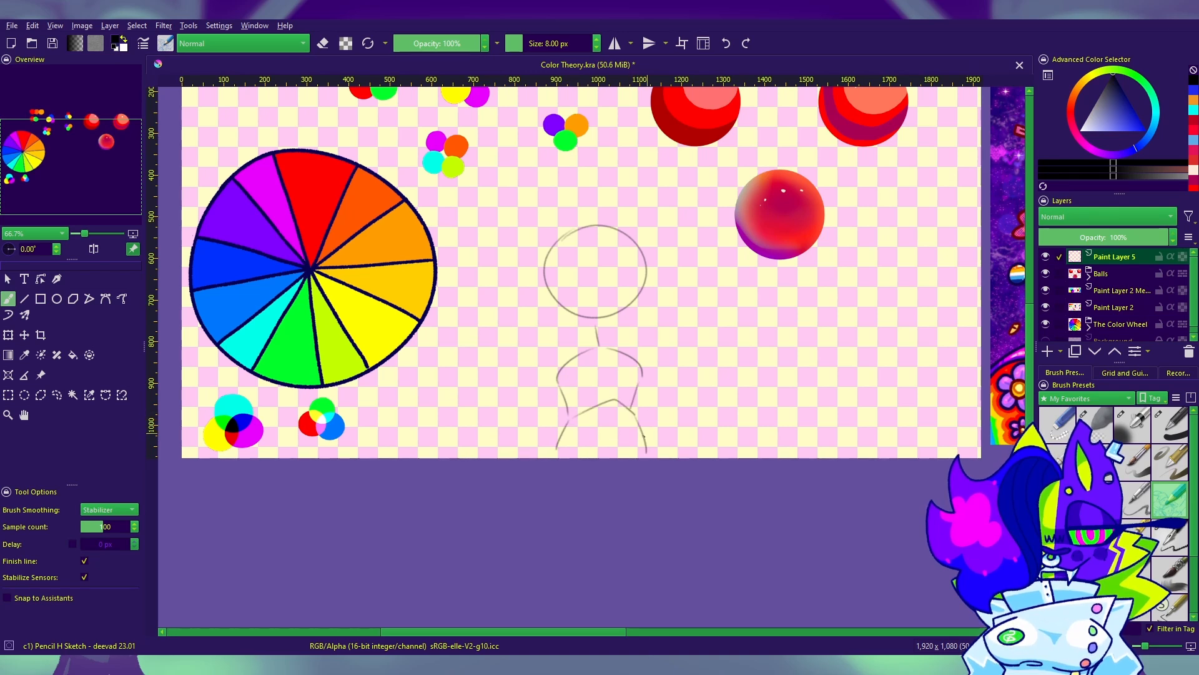
{"action": "key", "text": "ctrl+z"}
{"action": "key", "text": "ctrl+z"}
{"action": "key", "text": "ctrl+z"}
{"action": "key", "text": "ctrl+z"}
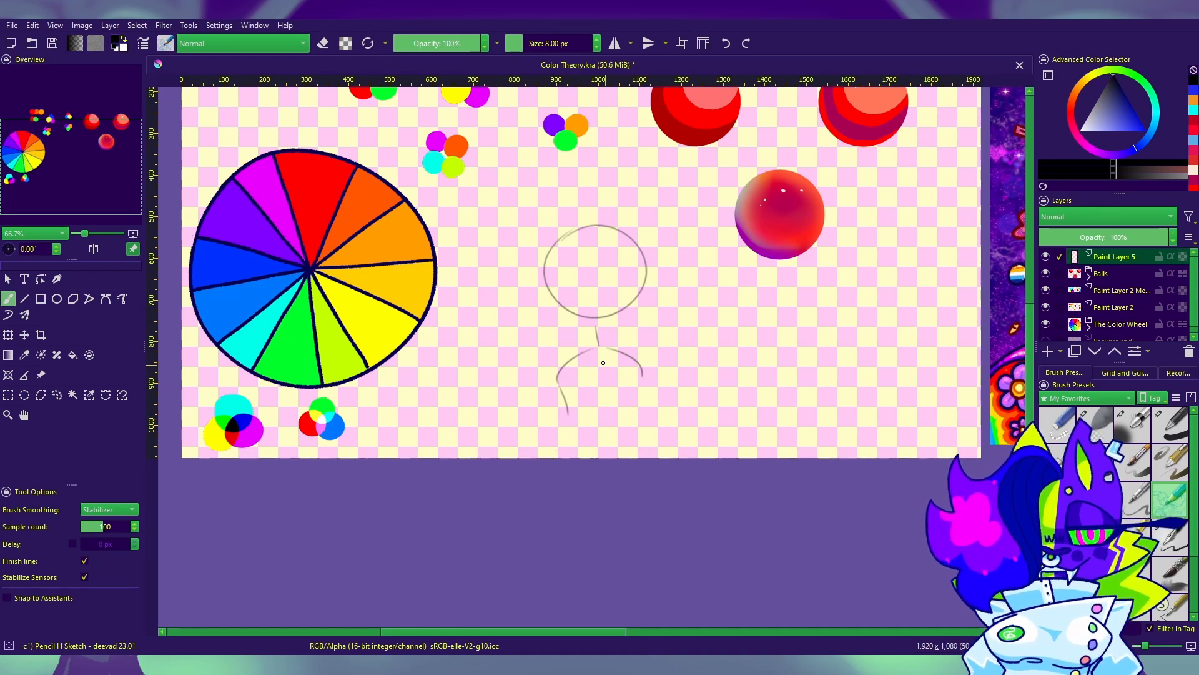
{"action": "key", "text": "ctrl+z"}
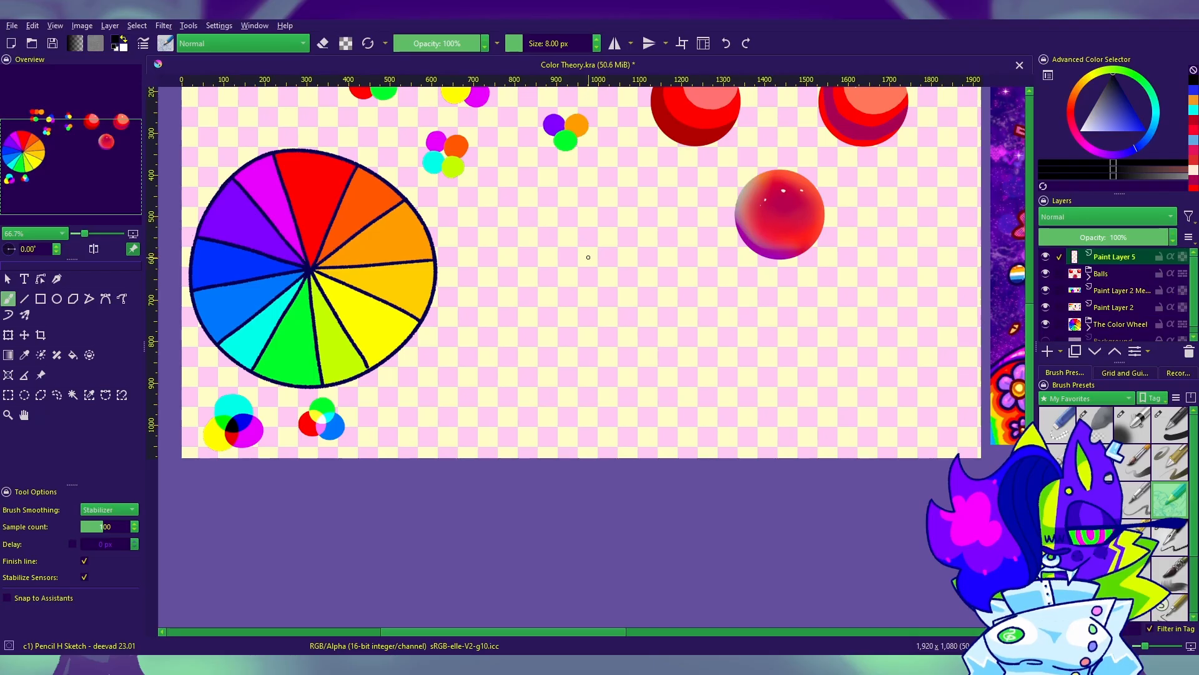
Step: Sketch a small, squat rounded outline with a short vertical line above it beside the color wheel, redoing unsatisfactory strokes
{"action": "left_click_drag", "start_coordinate": [593, 263], "coordinate": [545, 299]}
{"action": "key", "text": "ctrl+z"}
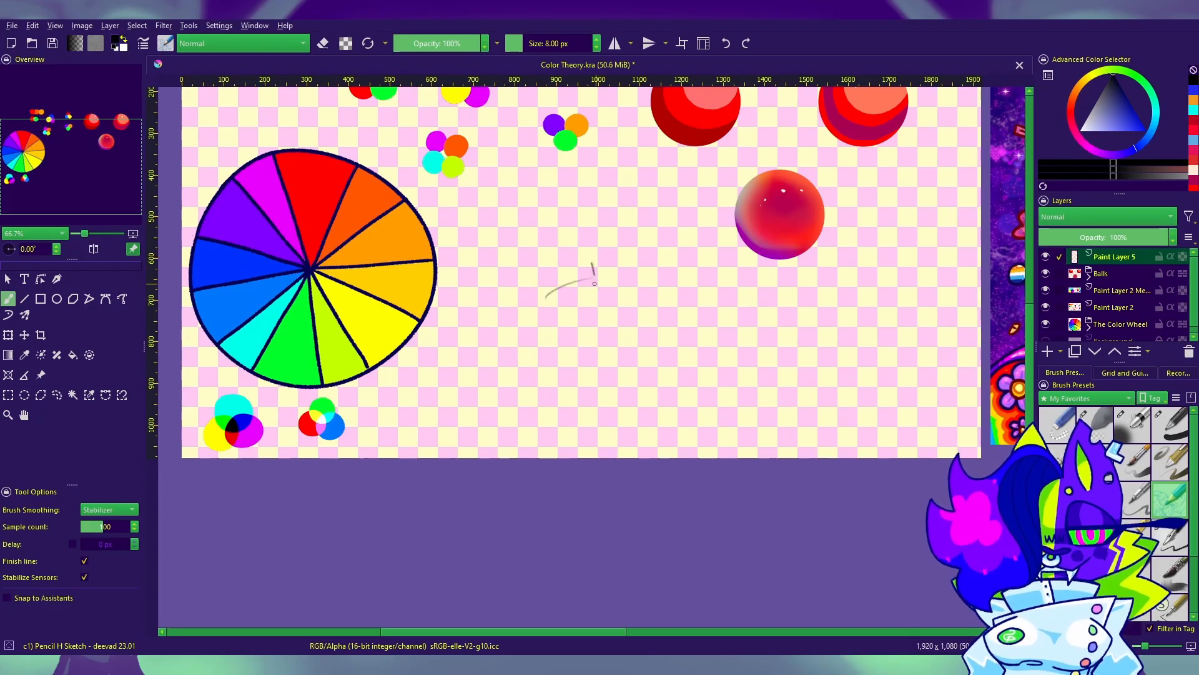
{"action": "key", "text": "ctrl+z"}
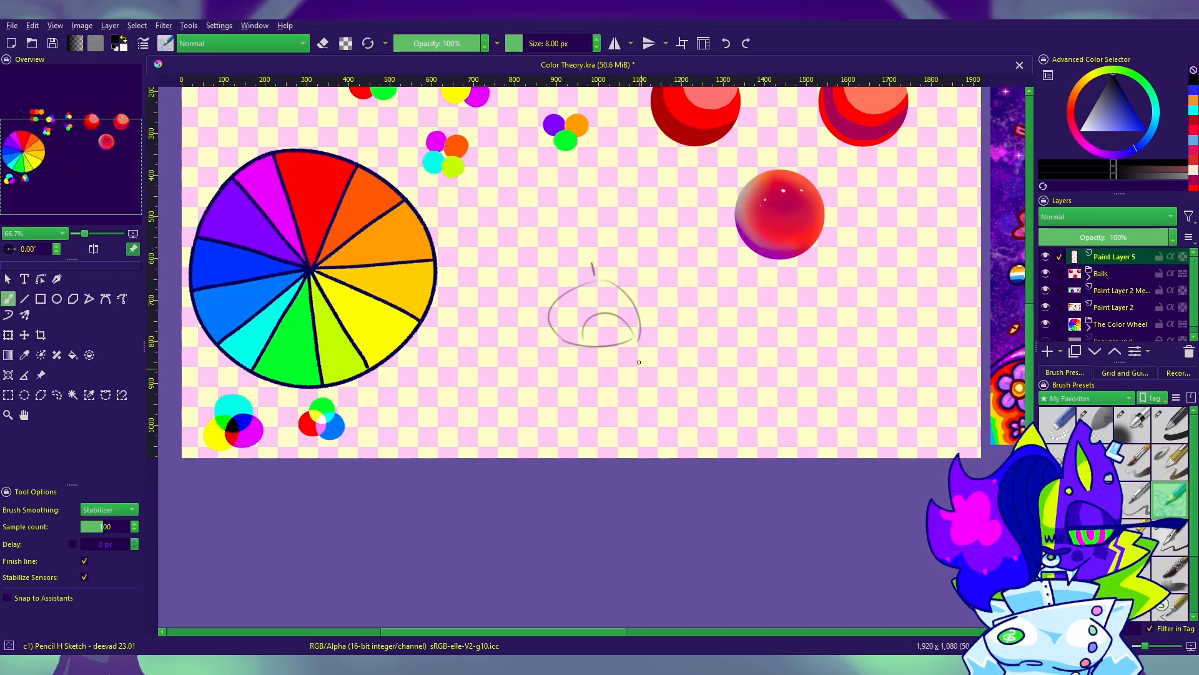
{"action": "key", "text": "ctrl+z"}
{"action": "key", "text": "ctrl+z"}
{"action": "left_click_drag", "start_coordinate": [600, 282], "coordinate": [640, 328]}
{"action": "key", "text": "ctrl+z"}
{"action": "left_click_drag", "start_coordinate": [601, 284], "coordinate": [630, 342]}
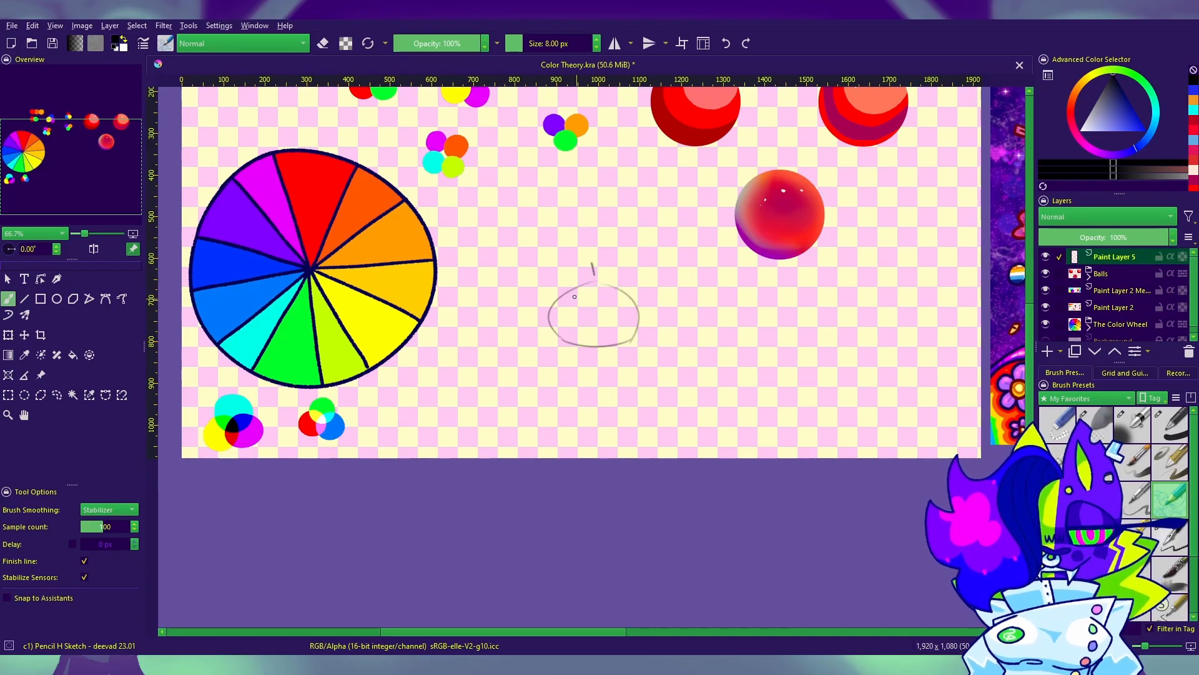
Step: Sketch rounded shoulder curves at both sides of the squat torso outline beside the color wheel
{"action": "left_click_drag", "start_coordinate": [565, 293], "coordinate": [559, 333]}
{"action": "left_click_drag", "start_coordinate": [622, 286], "coordinate": [638, 308]}
{"action": "left_click_drag", "start_coordinate": [564, 294], "coordinate": [555, 328]}
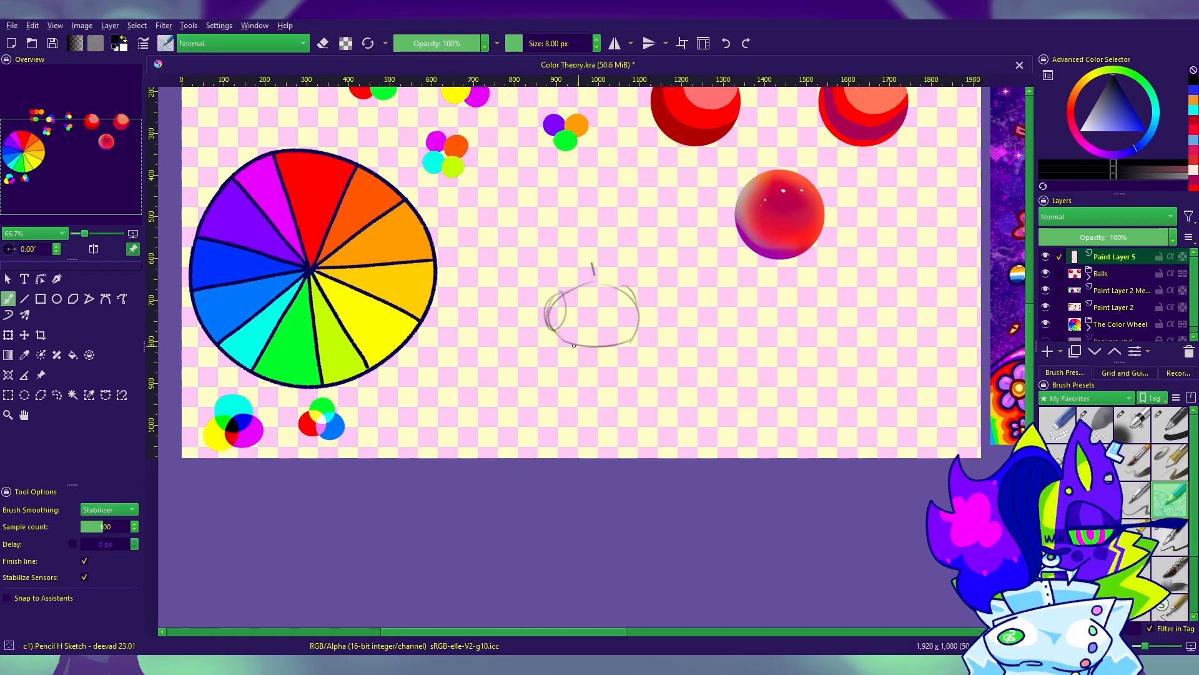
Step: Clean up the torso's lower edge with the Eraser Soft brush, and pencil in the waist and hip lines below it
{"action": "left_click", "coordinate": [1101, 433]}
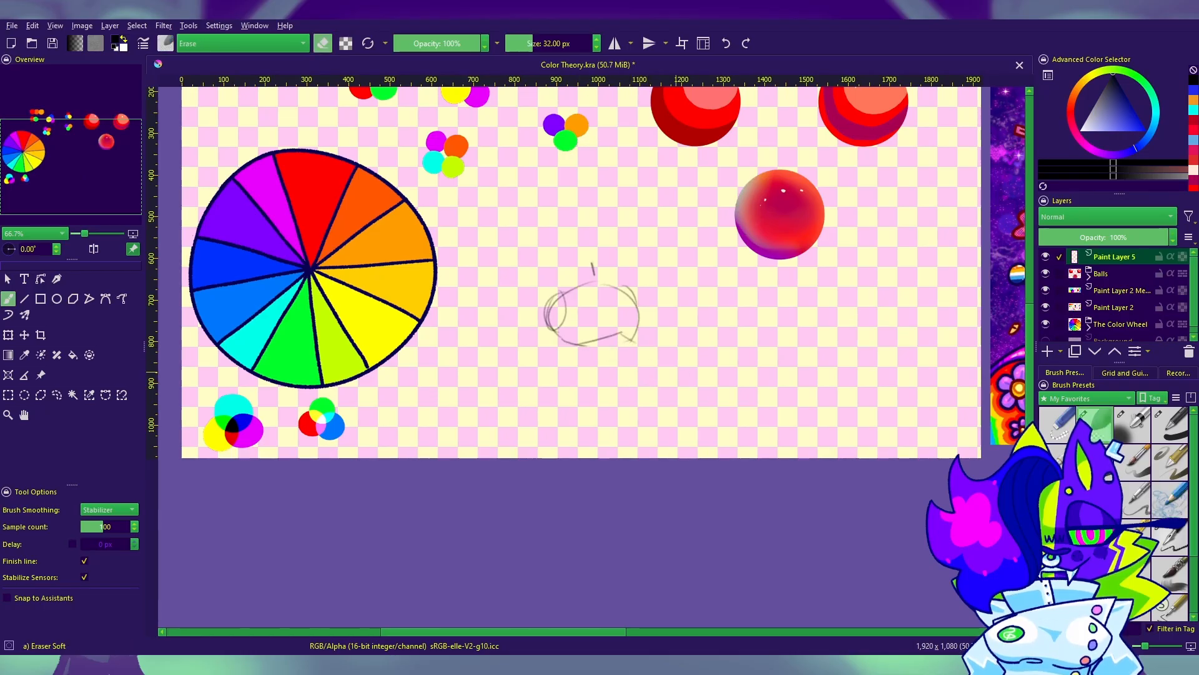
{"action": "key", "text": "/"}
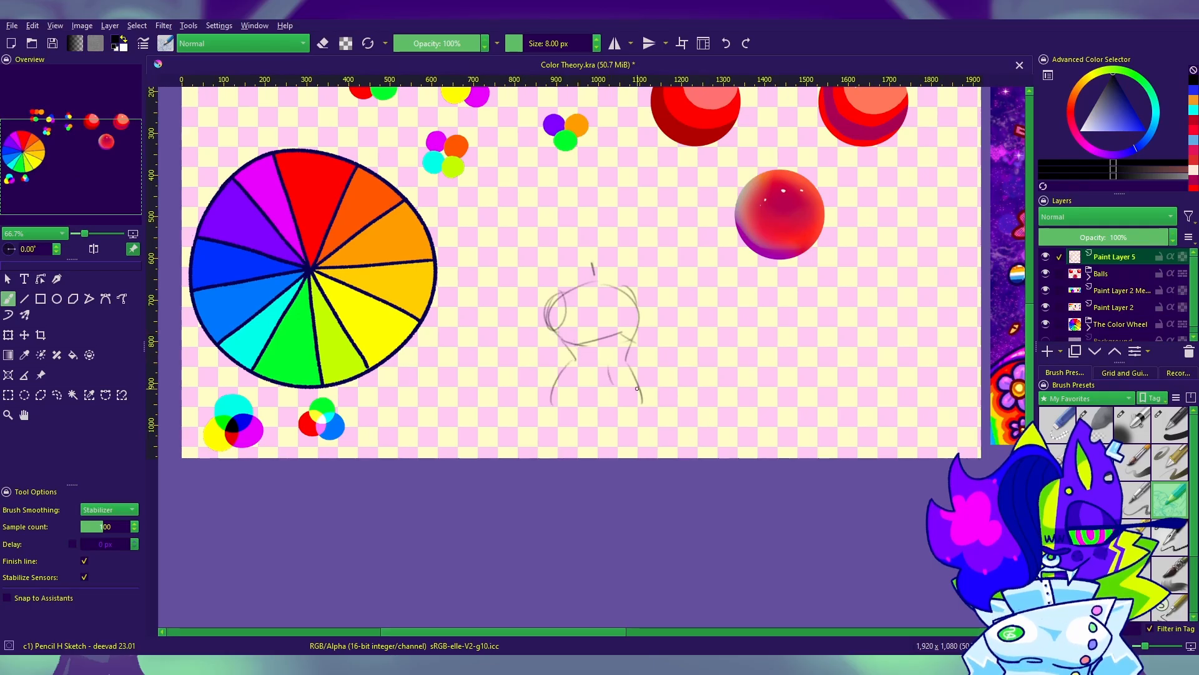
Step: Enlarge the body sketch with the Transform tool so the hips reach the canvas's lower edge
{"action": "left_click_drag", "start_coordinate": [684, 481], "coordinate": [659, 539]}
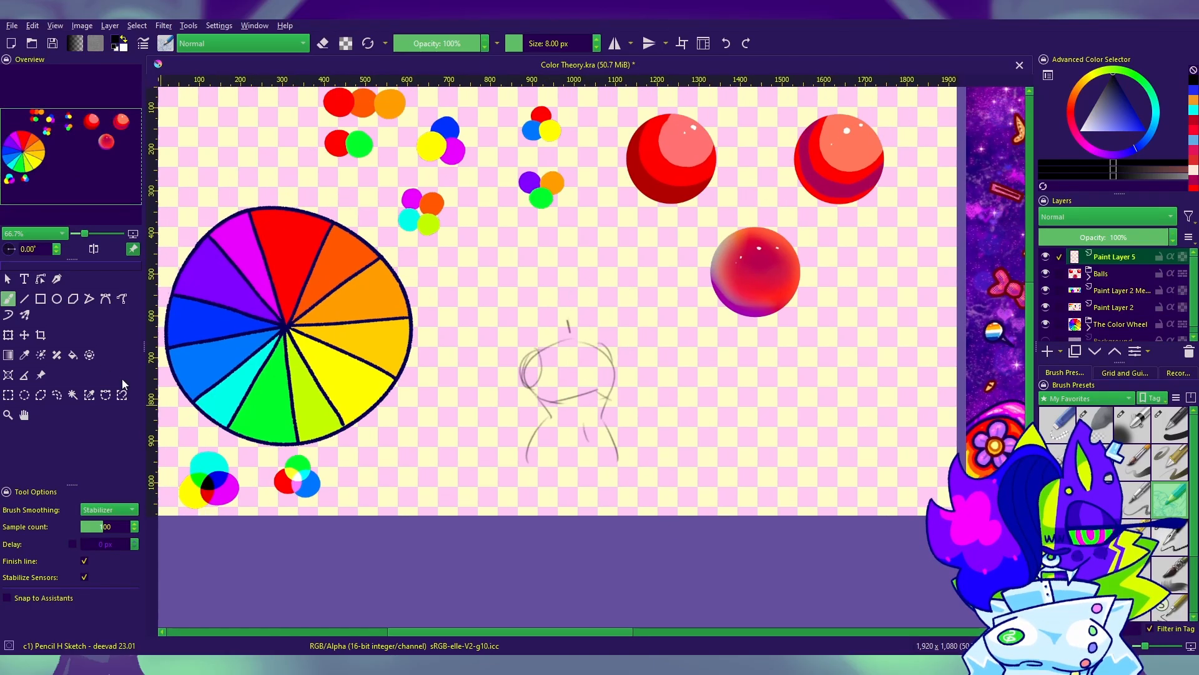
{"action": "left_click", "coordinate": [8, 335]}
{"action": "mouse_move", "coordinate": [620, 466]}
{"action": "left_mouse_down"}
{"action": "mouse_move", "coordinate": [652, 512]}
{"action": "mouse_move", "coordinate": [624, 480]}
{"action": "left_mouse_up"}
{"action": "key", "text": "b"}
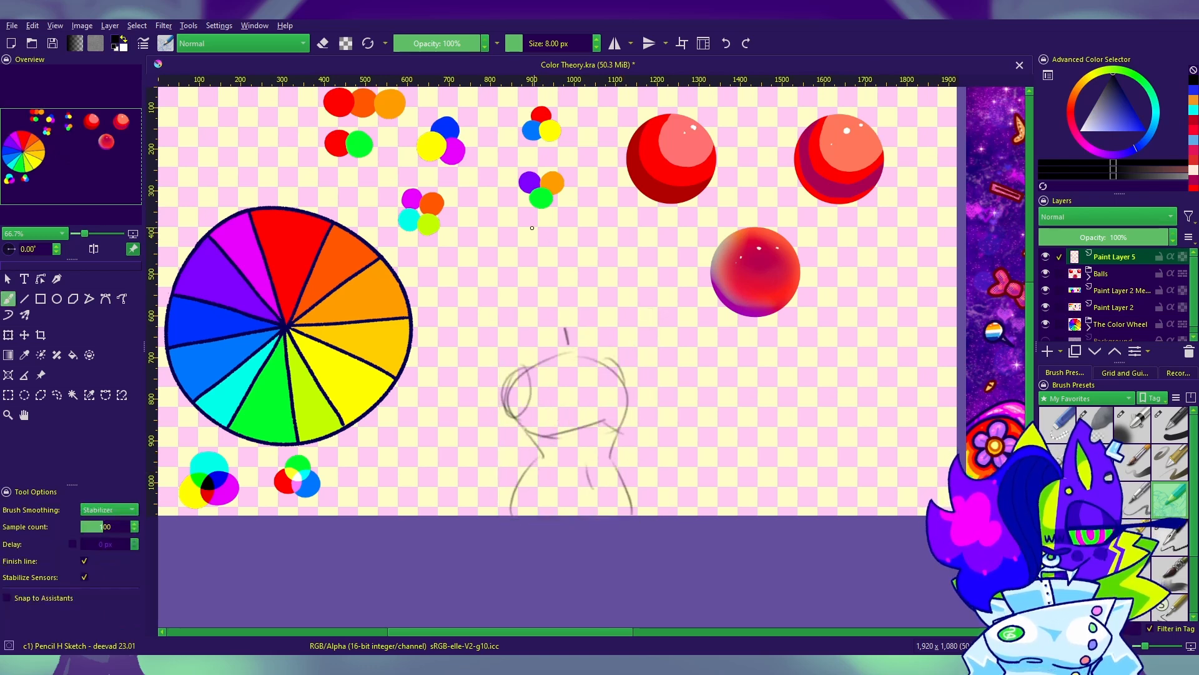
Step: Sketch a round head above the neck line and scale the whole figure down slightly
{"action": "left_click_drag", "start_coordinate": [608, 284], "coordinate": [542, 244]}
{"action": "left_click", "coordinate": [25, 337]}
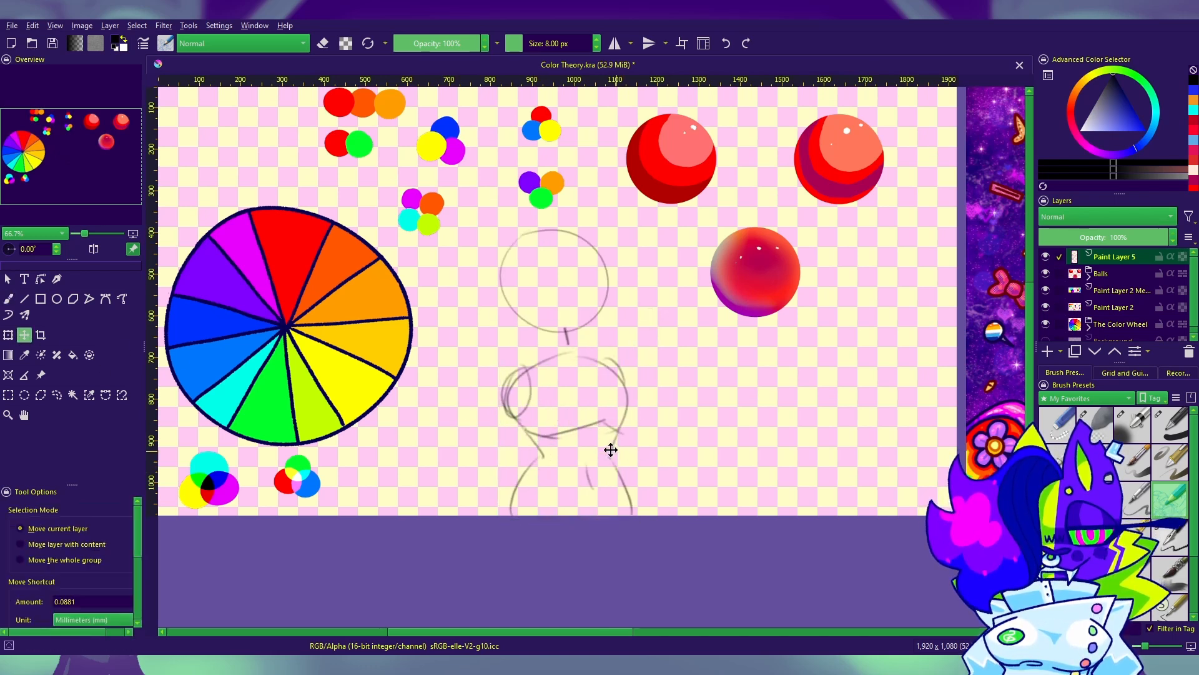
{"action": "left_click", "coordinate": [5, 336]}
{"action": "left_click_drag", "start_coordinate": [636, 228], "coordinate": [623, 253]}
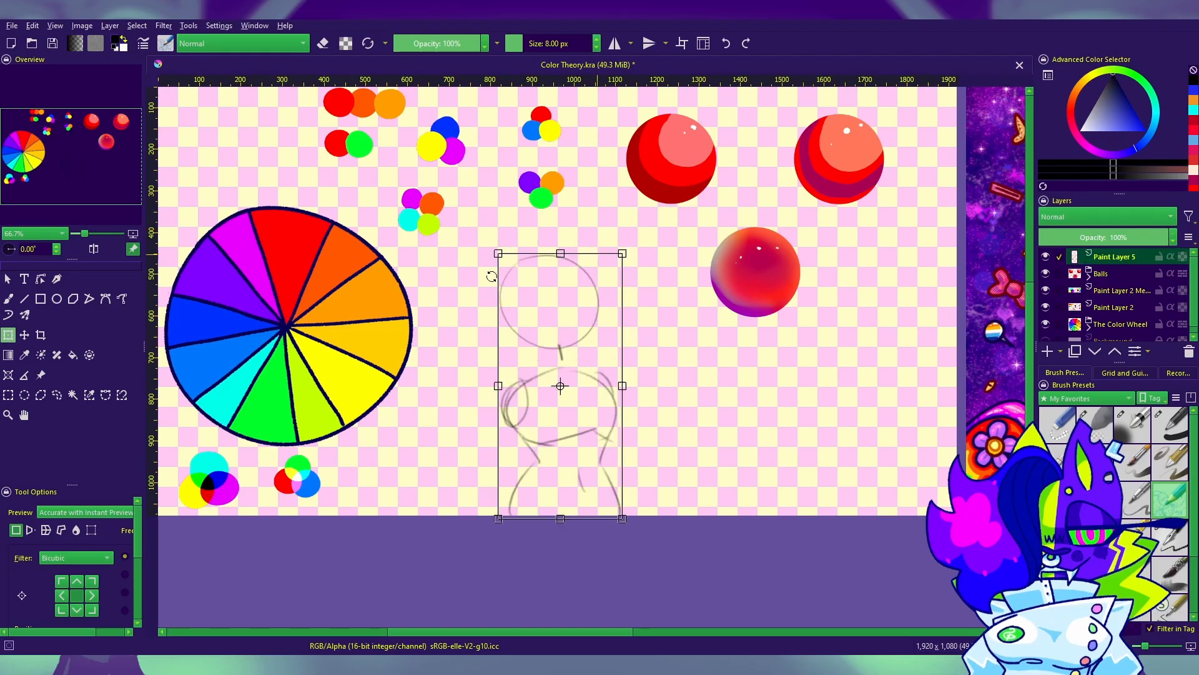
Step: Sketch two tall pointed ears on top of the figure's round head with the pencil brush
{"action": "left_click", "coordinate": [7, 299]}
{"action": "left_click_drag", "start_coordinate": [507, 250], "coordinate": [586, 238]}
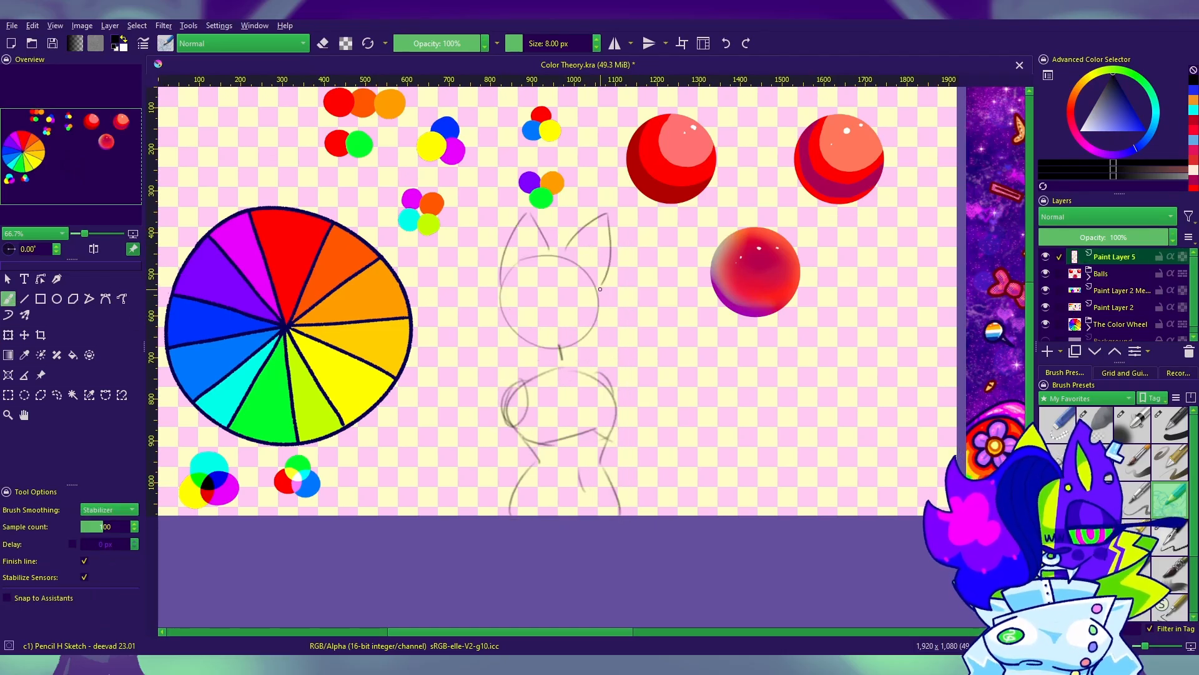
{"action": "left_click_drag", "start_coordinate": [747, 448], "coordinate": [852, 420]}
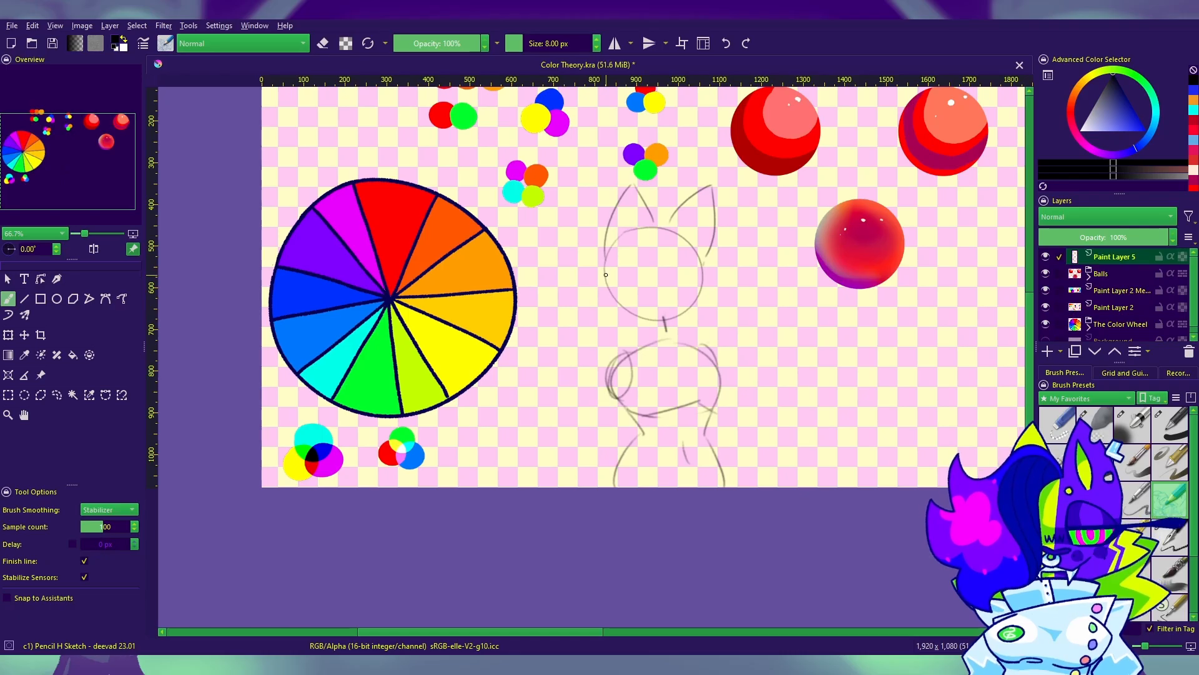
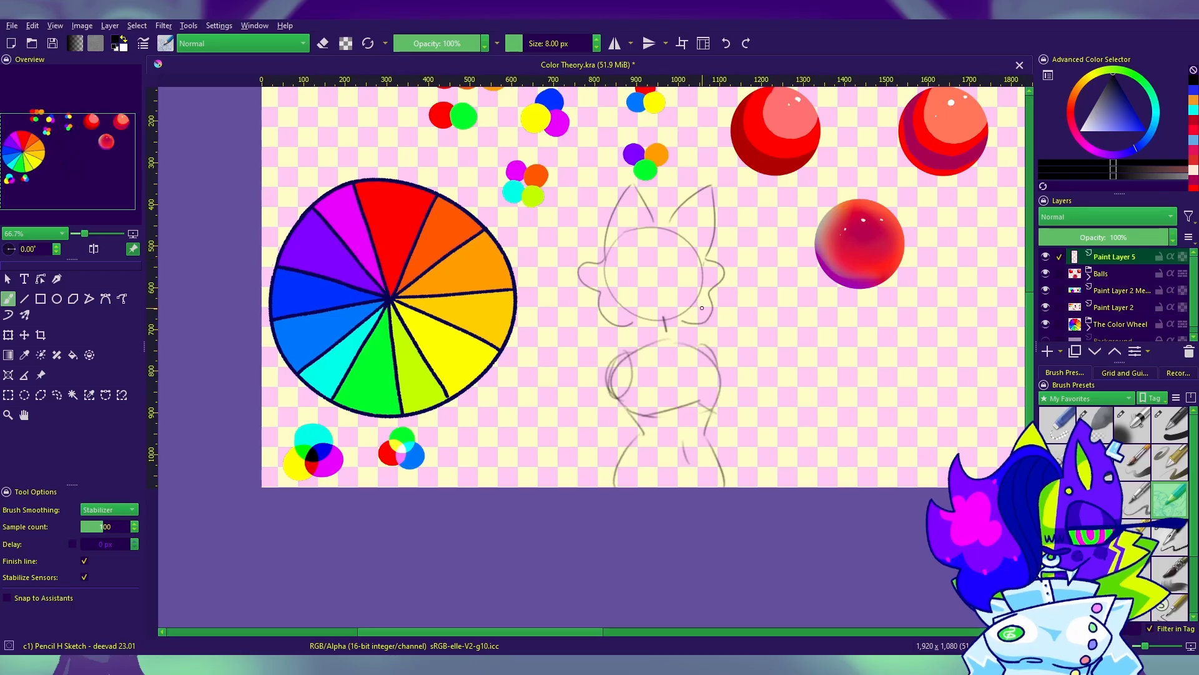
Step: Sketch the neck line below the head and a raised bent arm with a curled hand to the torso's right
{"action": "mouse_move", "coordinate": [643, 329]}
{"action": "left_mouse_down"}
{"action": "mouse_move", "coordinate": [643, 346]}
{"action": "mouse_move", "coordinate": [657, 341]}
{"action": "left_mouse_up"}
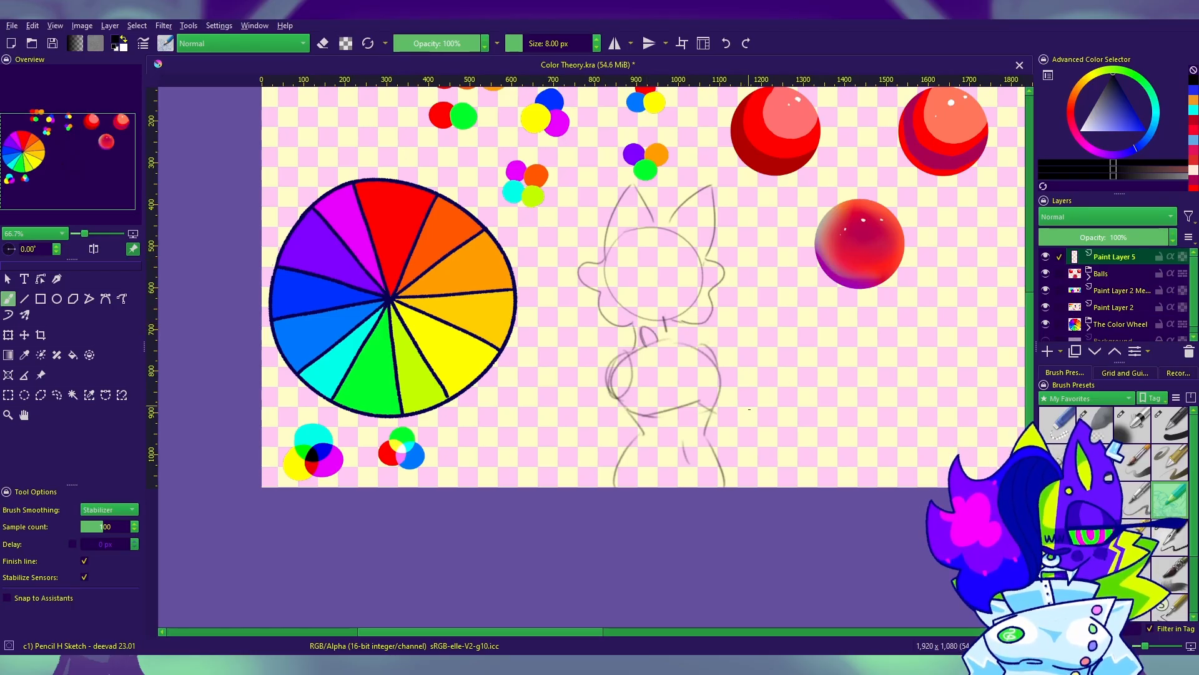
{"action": "left_click_drag", "start_coordinate": [749, 409], "coordinate": [654, 360]}
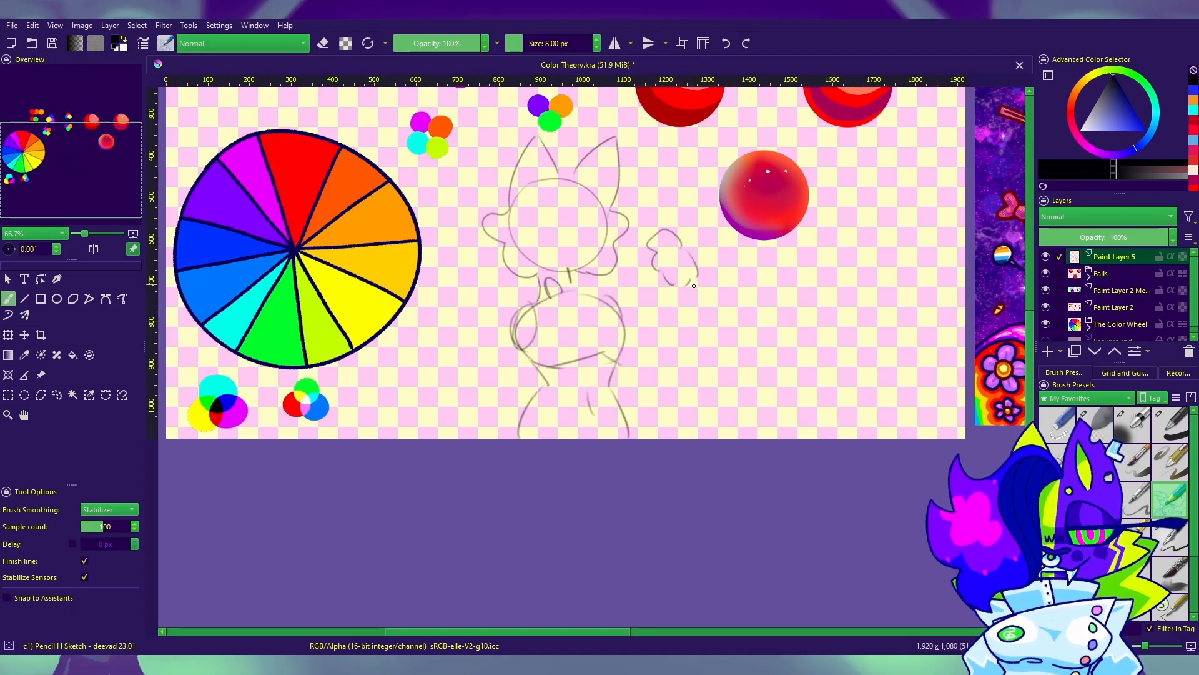
{"action": "mouse_move", "coordinate": [649, 350]}
{"action": "left_mouse_down"}
{"action": "mouse_move", "coordinate": [654, 278]}
{"action": "mouse_move", "coordinate": [651, 318]}
{"action": "left_mouse_up"}
{"action": "key", "text": "ctrl+z"}
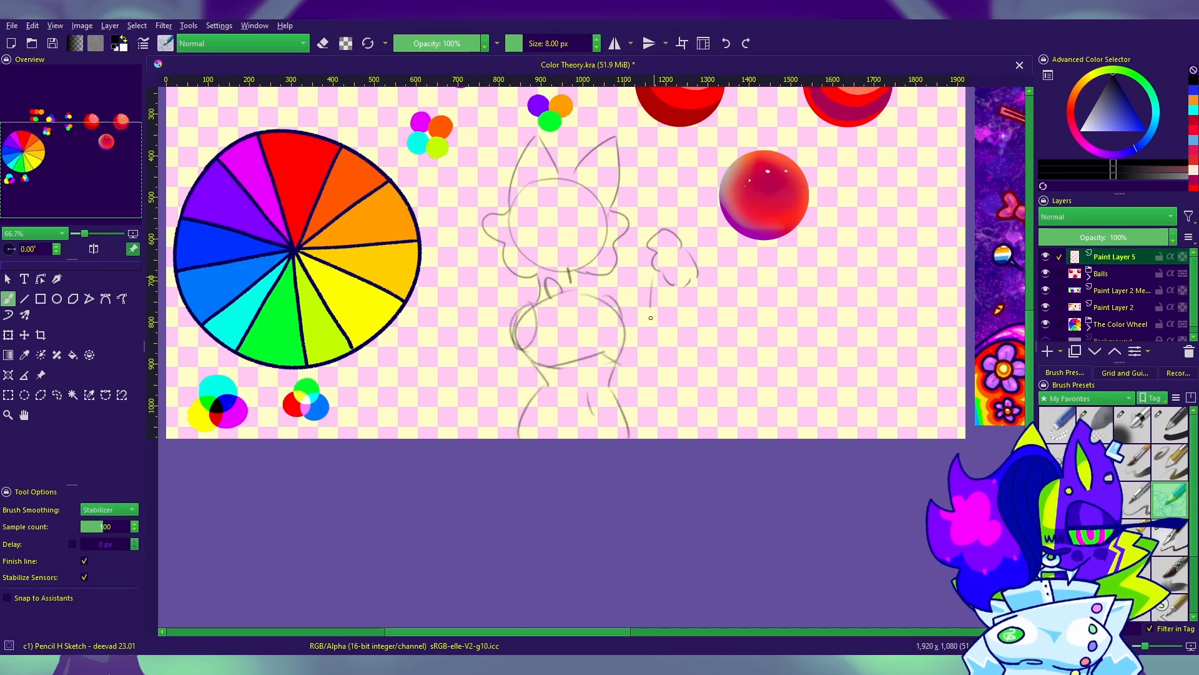
{"action": "key", "text": "ctrl+z"}
{"action": "key", "text": "ctrl+z"}
{"action": "left_click_drag", "start_coordinate": [699, 286], "coordinate": [673, 361]}
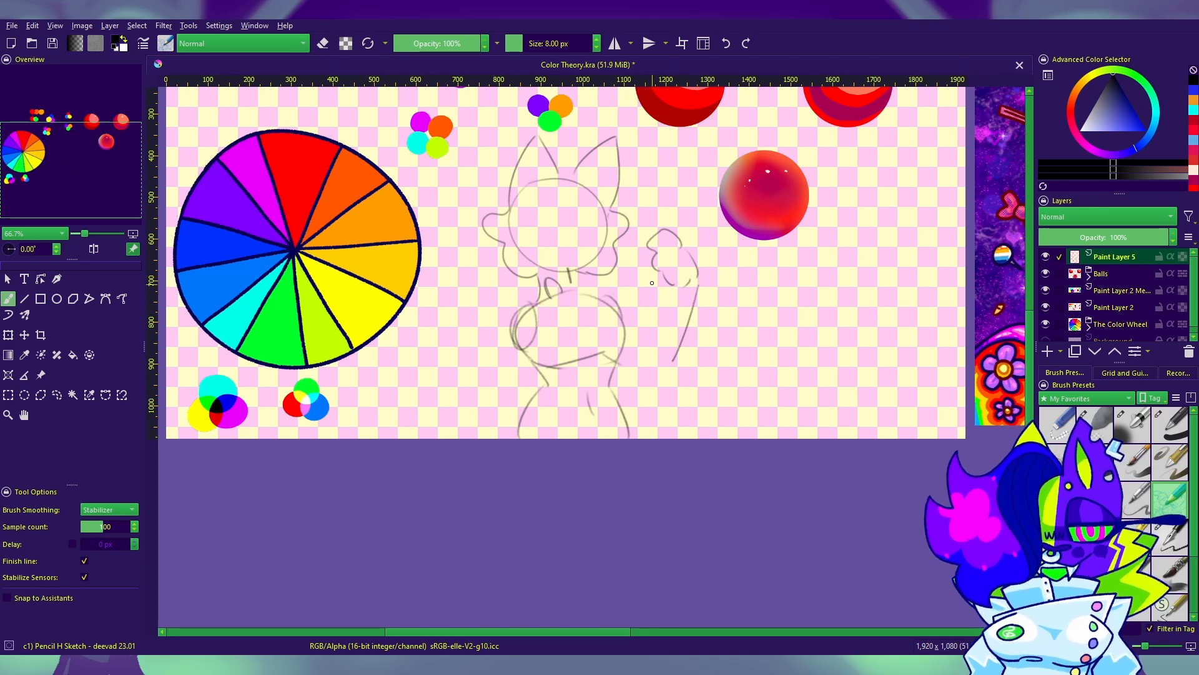
{"action": "left_click_drag", "start_coordinate": [652, 281], "coordinate": [664, 354]}
{"action": "mouse_move", "coordinate": [610, 302]}
{"action": "left_mouse_down"}
{"action": "mouse_move", "coordinate": [649, 319]}
{"action": "mouse_move", "coordinate": [672, 361]}
{"action": "left_mouse_up"}
{"action": "mouse_move", "coordinate": [767, 474]}
{"action": "left_mouse_down"}
{"action": "mouse_move", "coordinate": [881, 444]}
{"action": "mouse_move", "coordinate": [879, 462]}
{"action": "left_mouse_up"}
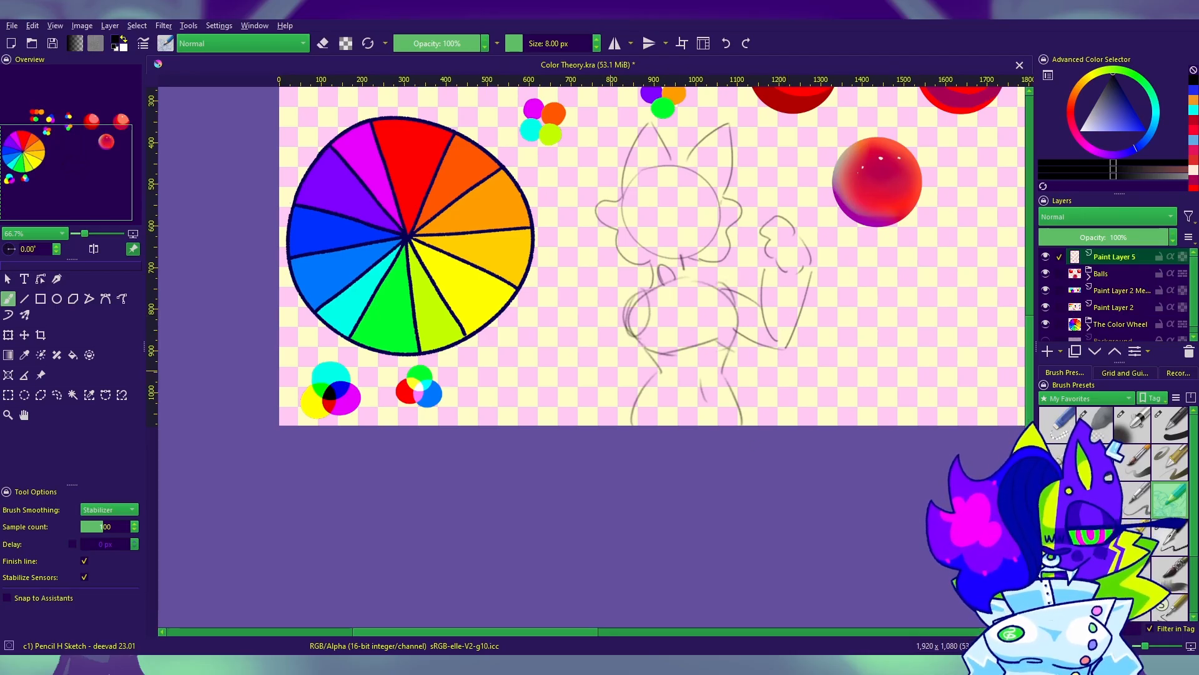
Step: Sketch the lowered arm on the torso's left side, running from the shoulder down to the canvas's lower edge
{"action": "left_click_drag", "start_coordinate": [626, 304], "coordinate": [601, 394]}
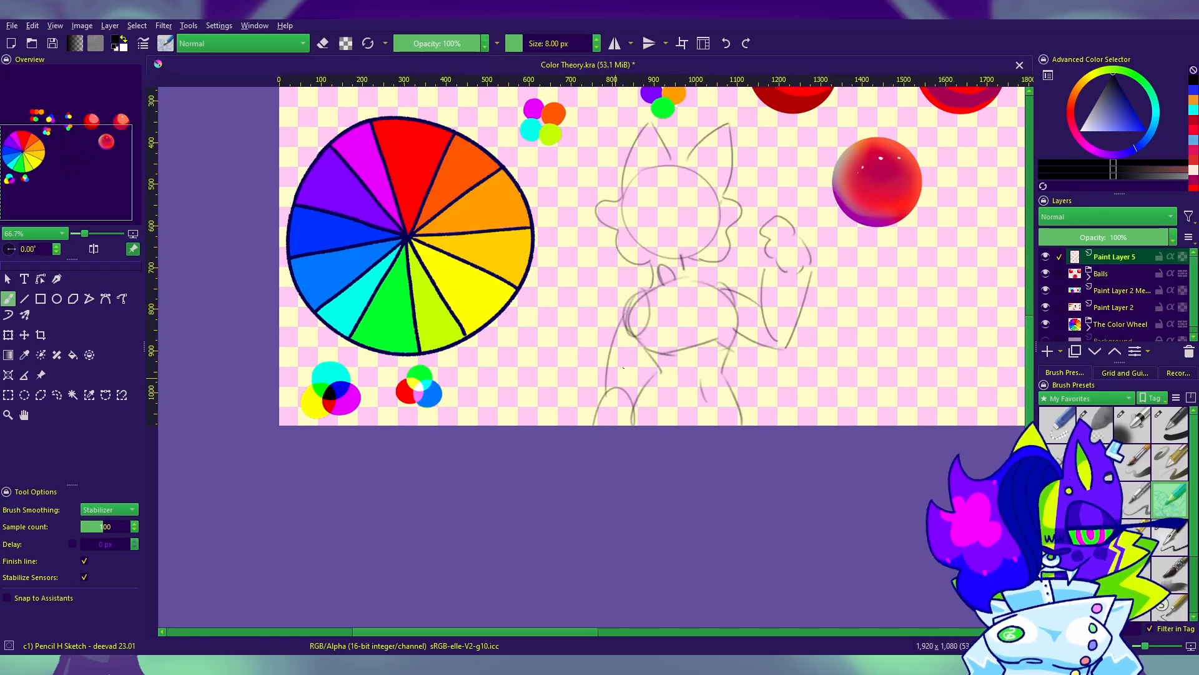
{"action": "mouse_move", "coordinate": [816, 500]}
{"action": "left_mouse_down"}
{"action": "mouse_move", "coordinate": [703, 553]}
{"action": "mouse_move", "coordinate": [695, 543]}
{"action": "left_mouse_up"}
{"action": "key", "text": "ctrl+z"}
{"action": "key", "text": "ctrl+z"}
{"action": "left_click_drag", "start_coordinate": [493, 368], "coordinate": [478, 437]}
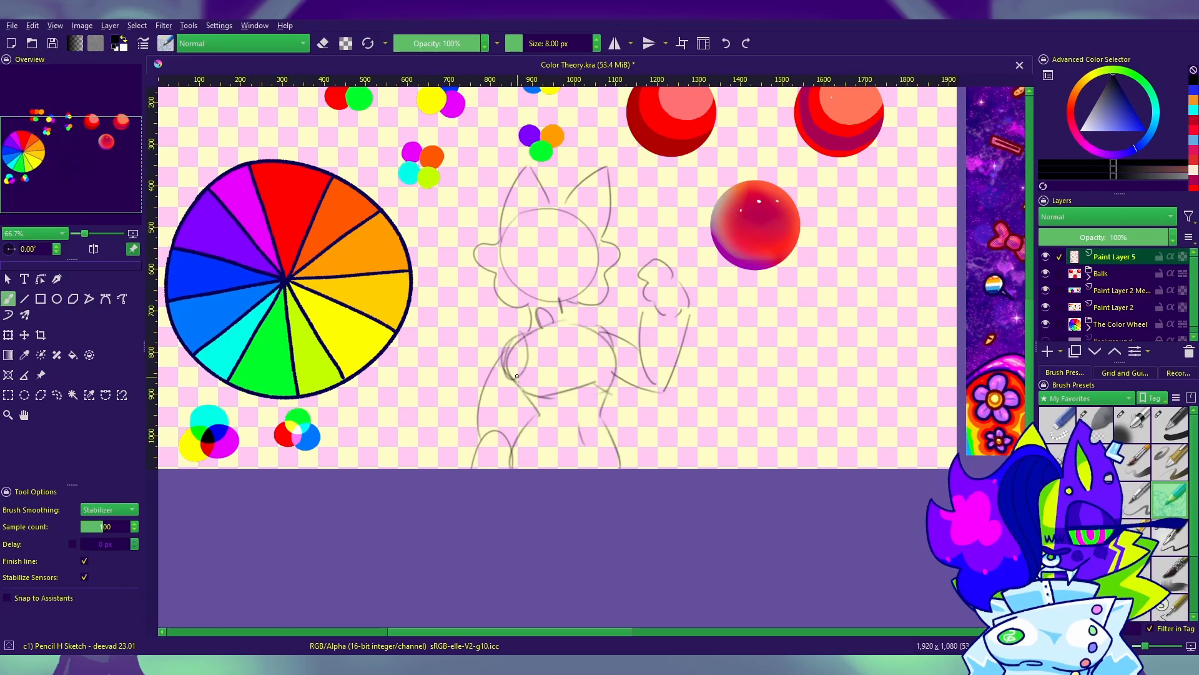
Step: Sketch curved vertical and horizontal guidelines across the face inside the head circle
{"action": "left_click_drag", "start_coordinate": [706, 511], "coordinate": [627, 501]}
{"action": "mouse_move", "coordinate": [521, 305]}
{"action": "left_mouse_down"}
{"action": "mouse_move", "coordinate": [633, 285]}
{"action": "mouse_move", "coordinate": [681, 296]}
{"action": "left_mouse_up"}
{"action": "mouse_move", "coordinate": [636, 234]}
{"action": "left_mouse_down"}
{"action": "mouse_move", "coordinate": [645, 305]}
{"action": "mouse_move", "coordinate": [658, 298]}
{"action": "mouse_move", "coordinate": [662, 269]}
{"action": "left_mouse_up"}
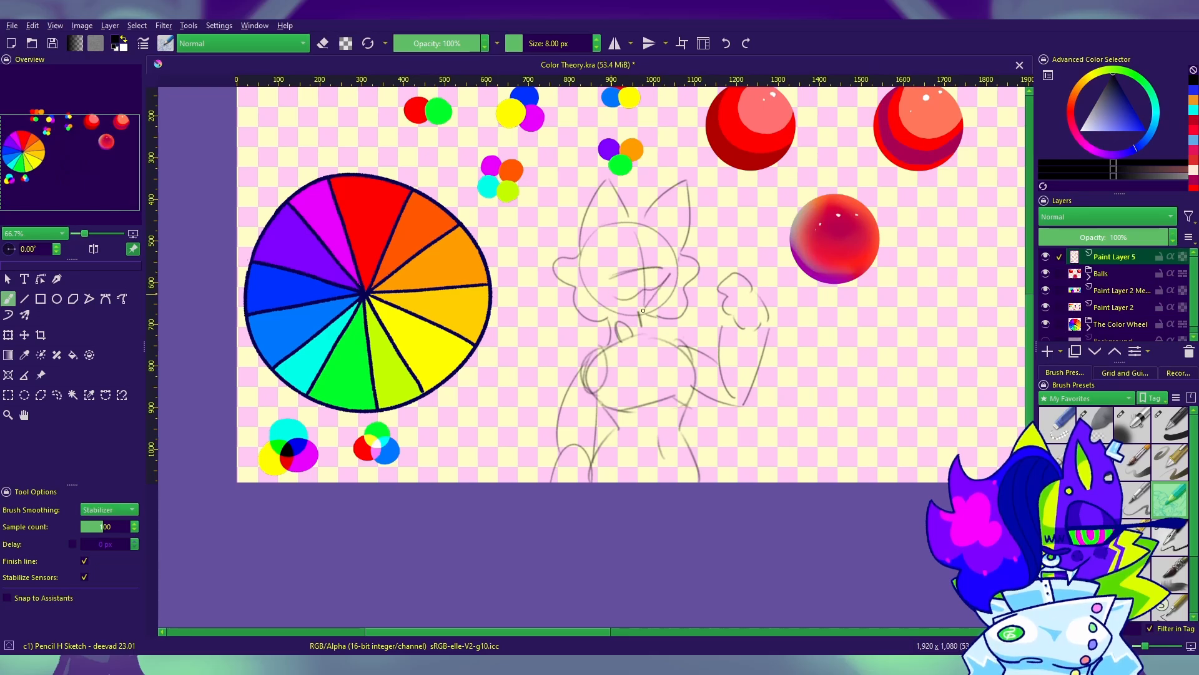
{"action": "key", "text": "ctrl+z"}
{"action": "key", "text": "ctrl+z"}
{"action": "left_click_drag", "start_coordinate": [639, 321], "coordinate": [640, 314]}
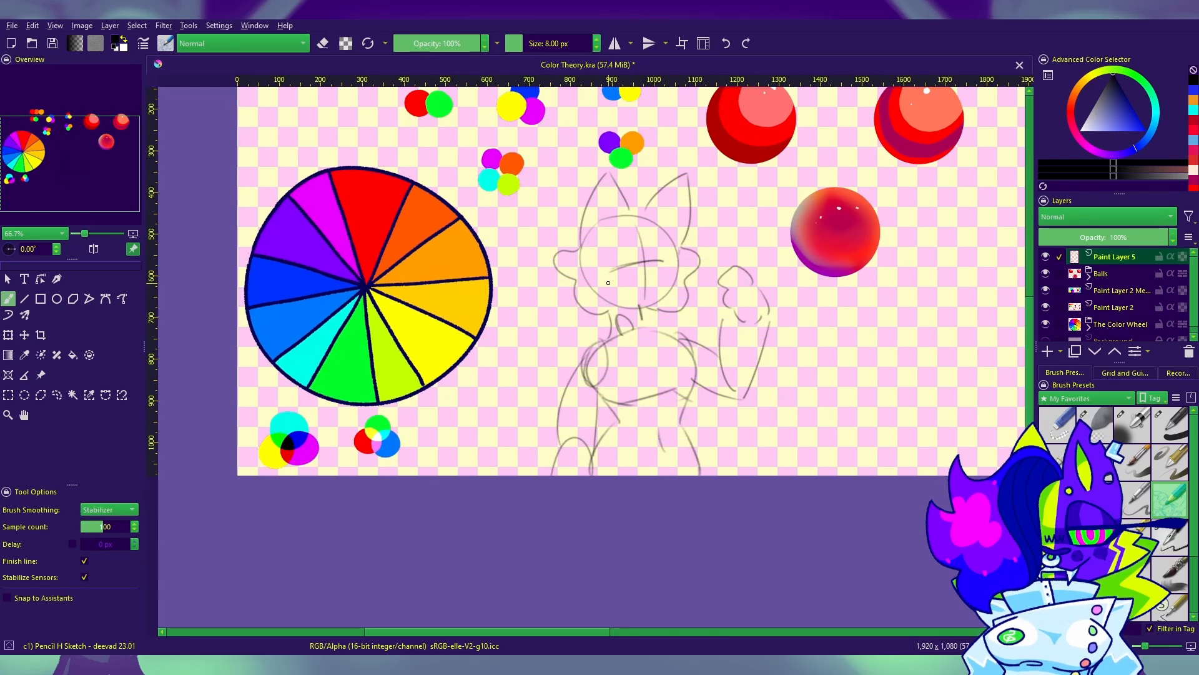
{"action": "left_click_drag", "start_coordinate": [840, 454], "coordinate": [827, 496]}
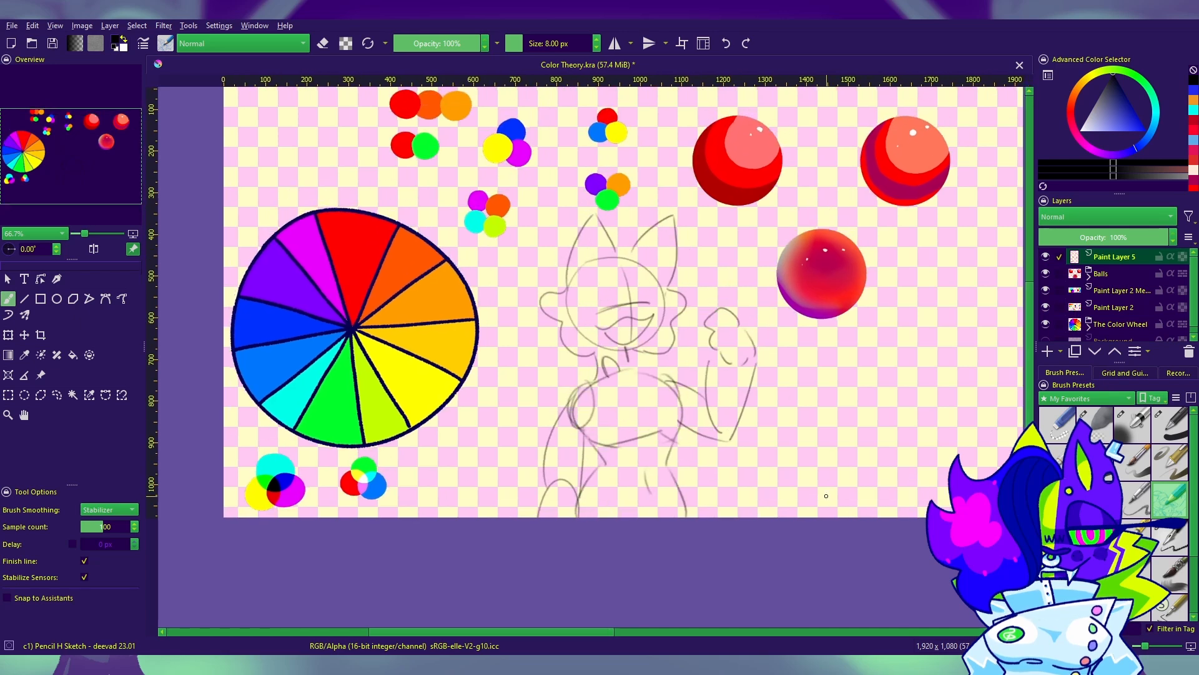
Step: Lower the sketch layer's opacity to 40% and add a new paint layer for inking with the Ink-4 Pen Rough brush
{"action": "left_click", "coordinate": [1090, 238]}
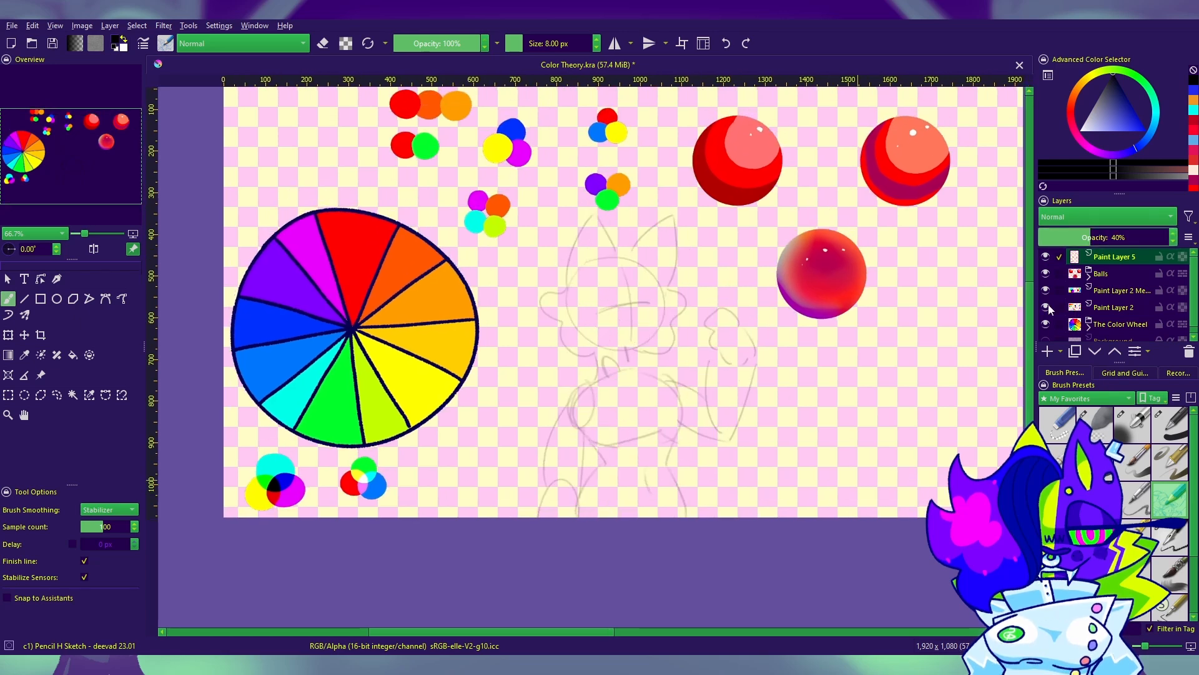
{"action": "left_click", "coordinate": [1159, 646]}
{"action": "left_click", "coordinate": [1170, 536]}
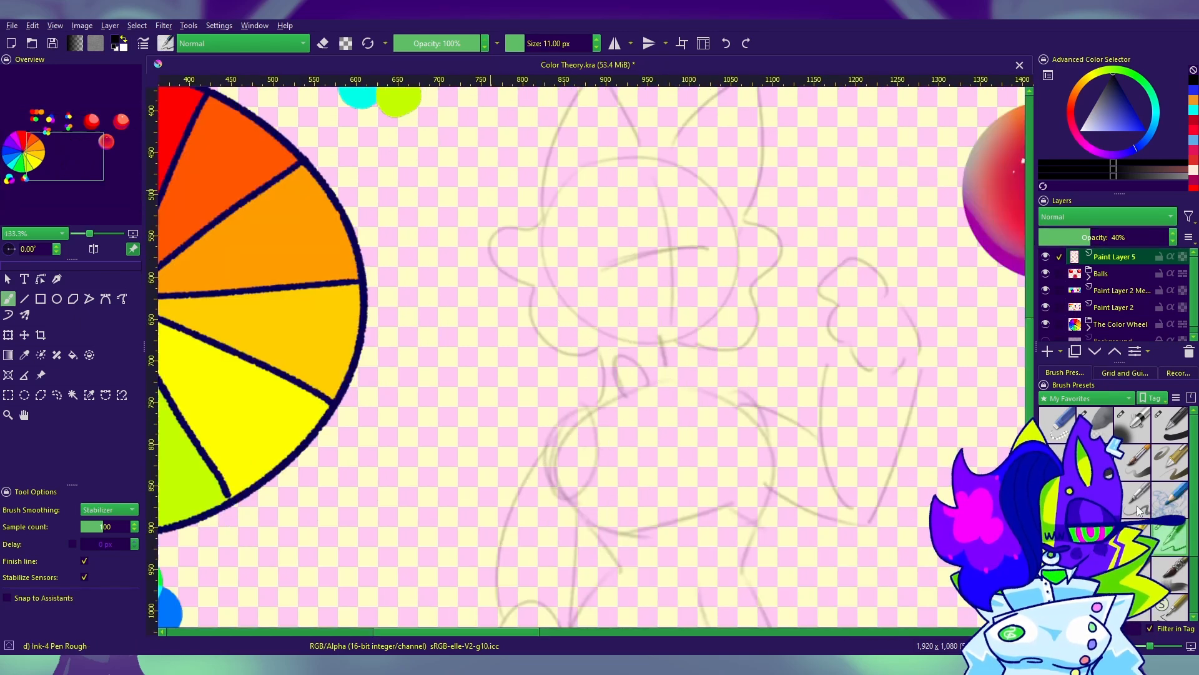
{"action": "left_click", "coordinate": [1048, 352]}
Step: Test the ink brush with a stroke, remove it, and set the brush size to 10 px
{"action": "mouse_move", "coordinate": [692, 176]}
{"action": "left_mouse_down"}
{"action": "mouse_move", "coordinate": [642, 226]}
{"action": "mouse_move", "coordinate": [624, 333]}
{"action": "mouse_move", "coordinate": [571, 302]}
{"action": "mouse_move", "coordinate": [538, 228]}
{"action": "left_mouse_up"}
{"action": "key", "text": "ctrl+z"}
{"action": "key", "text": "bracketleft"}
{"action": "key", "text": "bracketleft"}
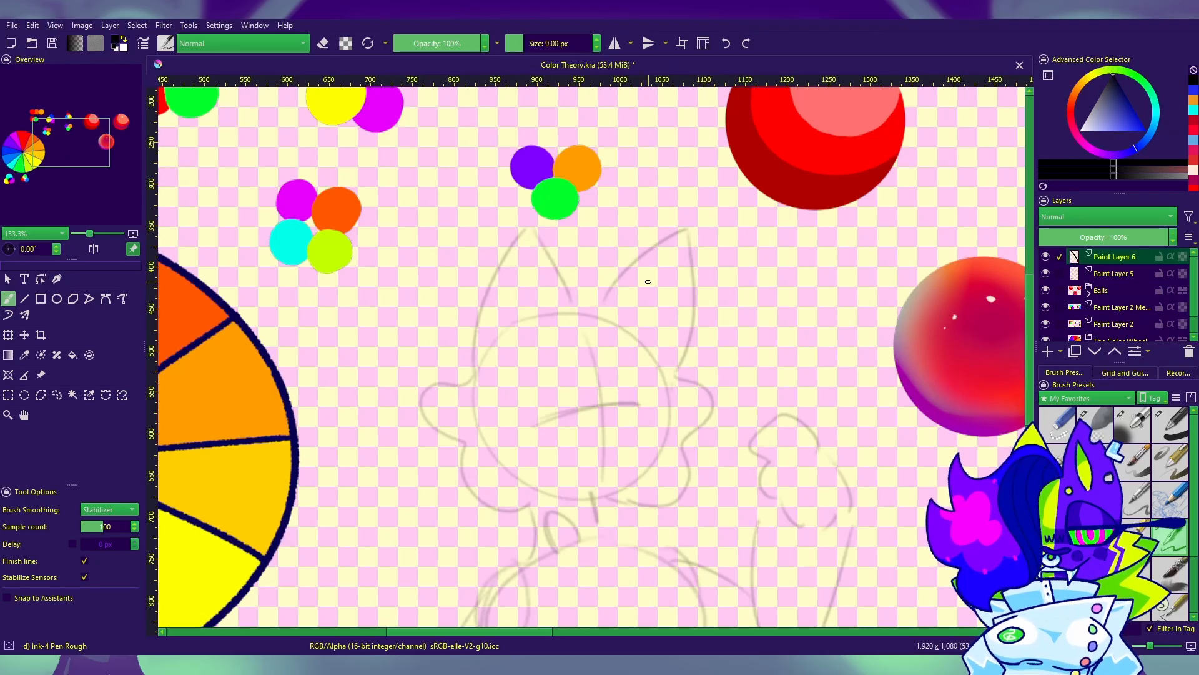
{"action": "key", "text": "bracketleft"}
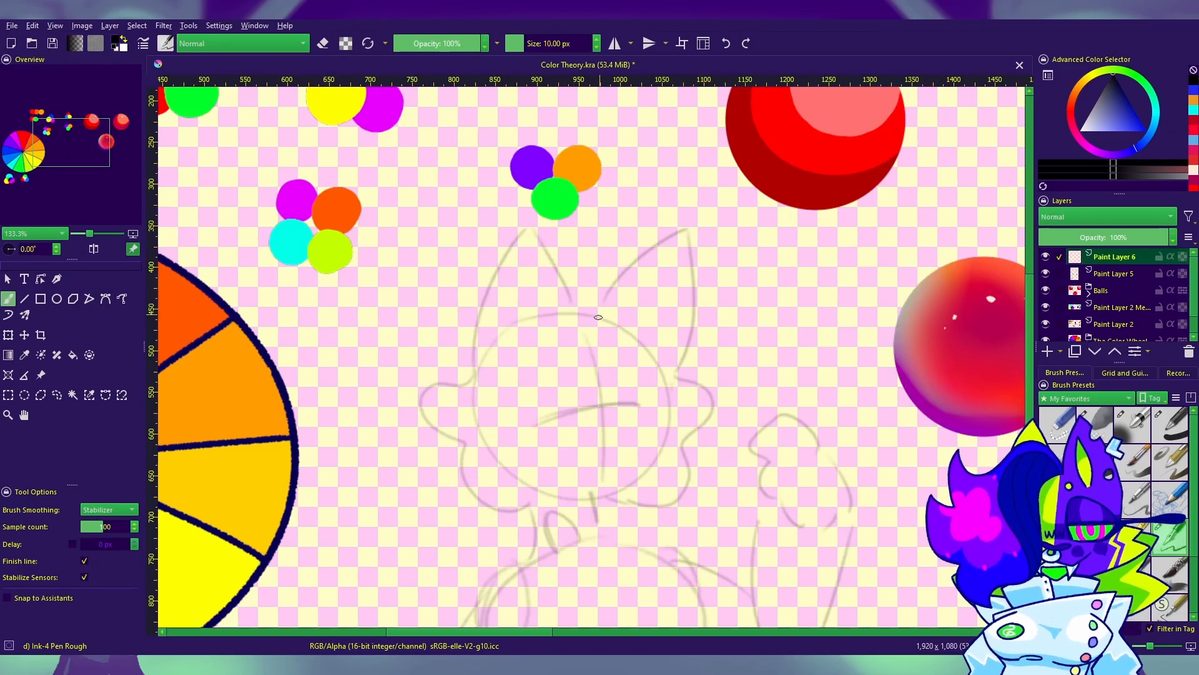
Step: Ink the right ear, both scalloped cheeks, the neck lines and the left ear's outer edge over the faded sketch
{"action": "mouse_move", "coordinate": [594, 319]}
{"action": "left_mouse_down"}
{"action": "mouse_move", "coordinate": [690, 226]}
{"action": "mouse_move", "coordinate": [673, 375]}
{"action": "mouse_move", "coordinate": [700, 430]}
{"action": "left_mouse_up"}
{"action": "mouse_move", "coordinate": [685, 497]}
{"action": "left_mouse_down"}
{"action": "mouse_move", "coordinate": [619, 500]}
{"action": "mouse_move", "coordinate": [711, 356]}
{"action": "left_mouse_up"}
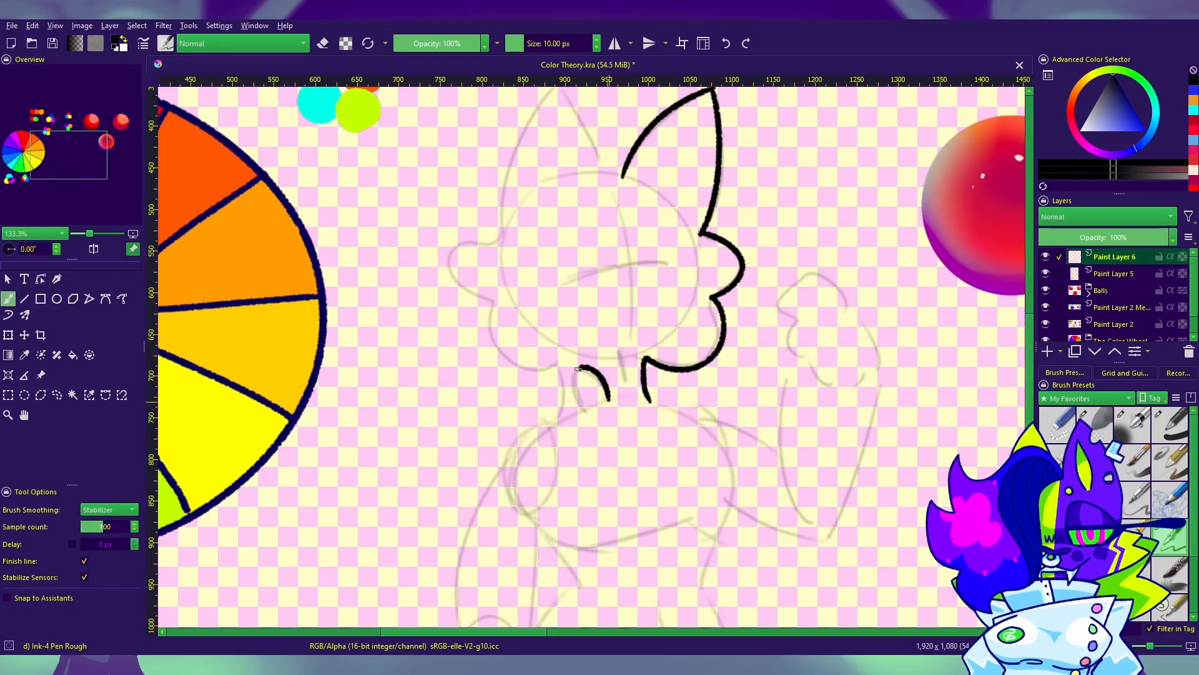
{"action": "mouse_move", "coordinate": [564, 391]}
{"action": "left_mouse_down"}
{"action": "mouse_move", "coordinate": [503, 364]}
{"action": "mouse_move", "coordinate": [481, 298]}
{"action": "mouse_move", "coordinate": [490, 238]}
{"action": "mouse_move", "coordinate": [511, 217]}
{"action": "left_mouse_up"}
{"action": "left_click_drag", "start_coordinate": [634, 261], "coordinate": [643, 420]}
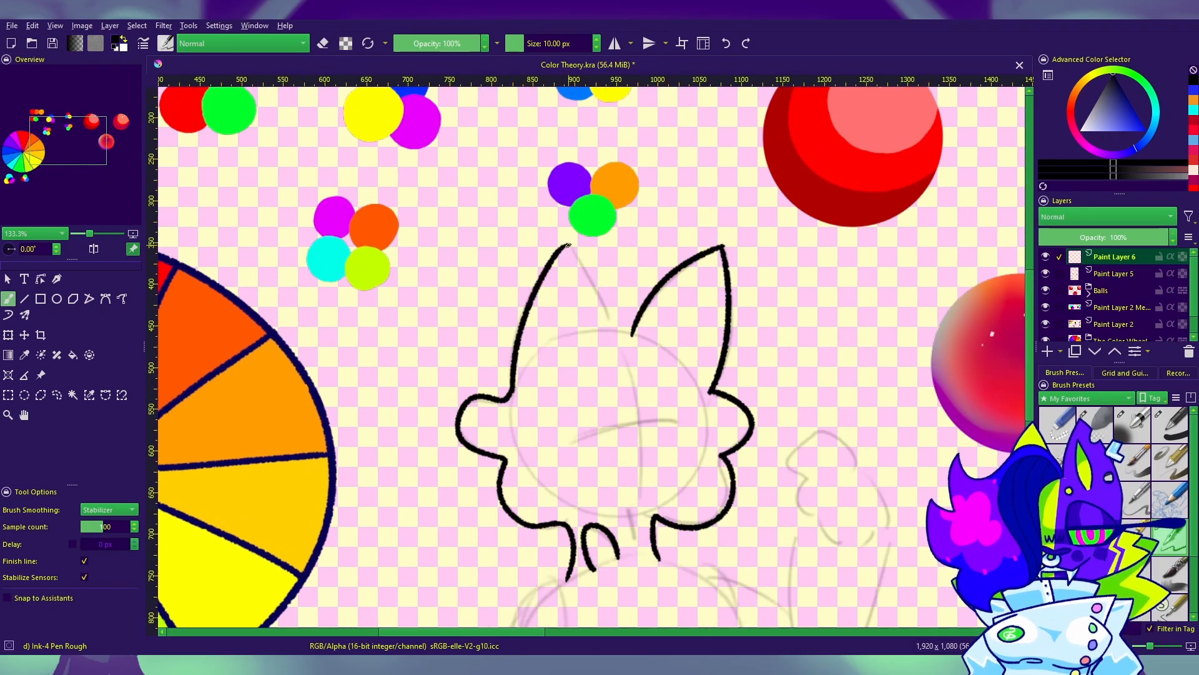
Step: Ink the left ear's inner edge, join the ears across the top of the head and tidy the lines with the eraser
{"action": "left_click_drag", "start_coordinate": [569, 245], "coordinate": [609, 326]}
{"action": "left_click_drag", "start_coordinate": [697, 334], "coordinate": [843, 304]}
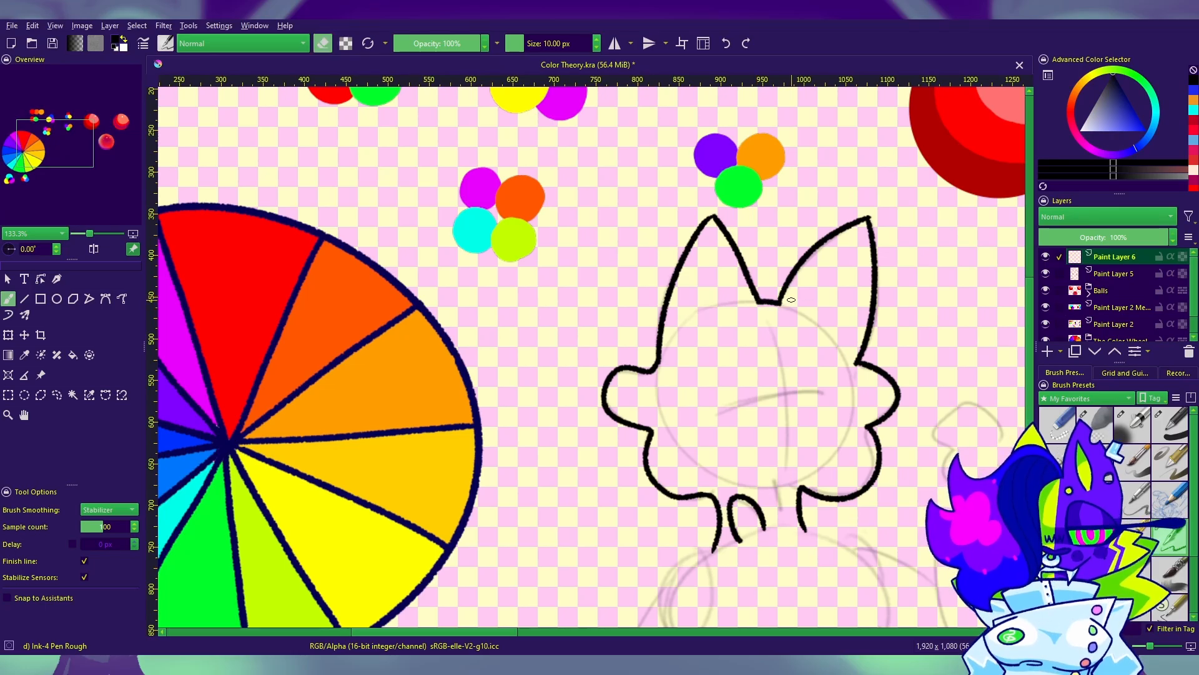
{"action": "key", "text": "e"}
{"action": "key", "text": "e"}
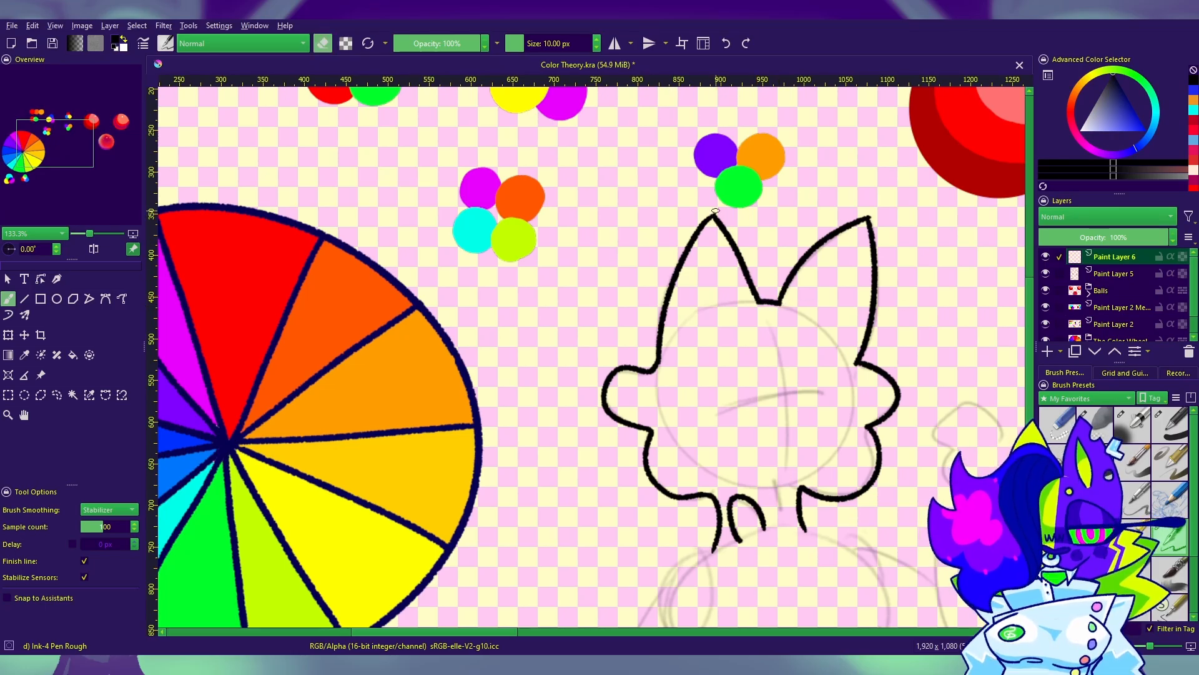
{"action": "key", "text": "e"}
{"action": "mouse_move", "coordinate": [916, 342]}
{"action": "left_mouse_down"}
{"action": "mouse_move", "coordinate": [879, 311]}
{"action": "mouse_move", "coordinate": [609, 258]}
{"action": "left_mouse_up"}
{"action": "mouse_move", "coordinate": [670, 183]}
{"action": "left_mouse_down"}
{"action": "mouse_move", "coordinate": [681, 258]}
{"action": "mouse_move", "coordinate": [893, 422]}
{"action": "mouse_move", "coordinate": [910, 501]}
{"action": "left_mouse_up"}
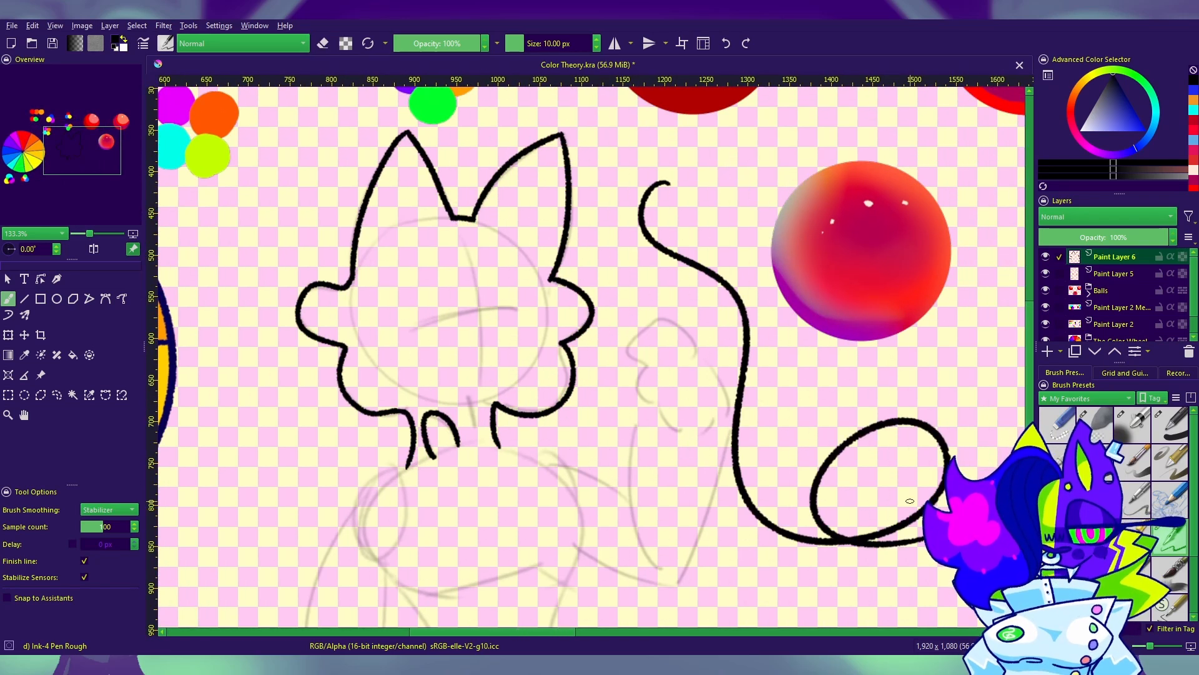
{"action": "key", "text": "ctrl+z"}
{"action": "left_click_drag", "start_coordinate": [758, 459], "coordinate": [932, 332]}
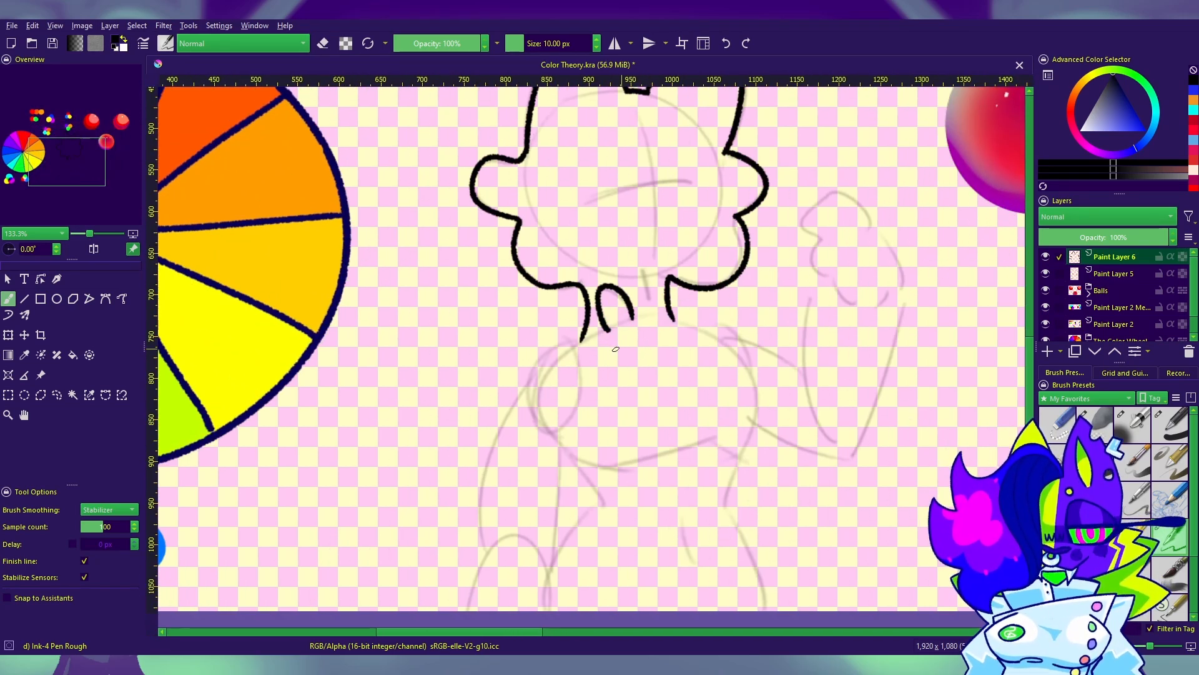
{"action": "mouse_move", "coordinate": [615, 349]}
{"action": "left_mouse_down"}
{"action": "mouse_move", "coordinate": [607, 428]}
{"action": "mouse_move", "coordinate": [727, 471]}
{"action": "mouse_move", "coordinate": [867, 418]}
{"action": "mouse_move", "coordinate": [687, 435]}
{"action": "mouse_move", "coordinate": [824, 518]}
{"action": "mouse_move", "coordinate": [830, 369]}
{"action": "mouse_move", "coordinate": [861, 222]}
{"action": "mouse_move", "coordinate": [972, 441]}
{"action": "left_mouse_up"}
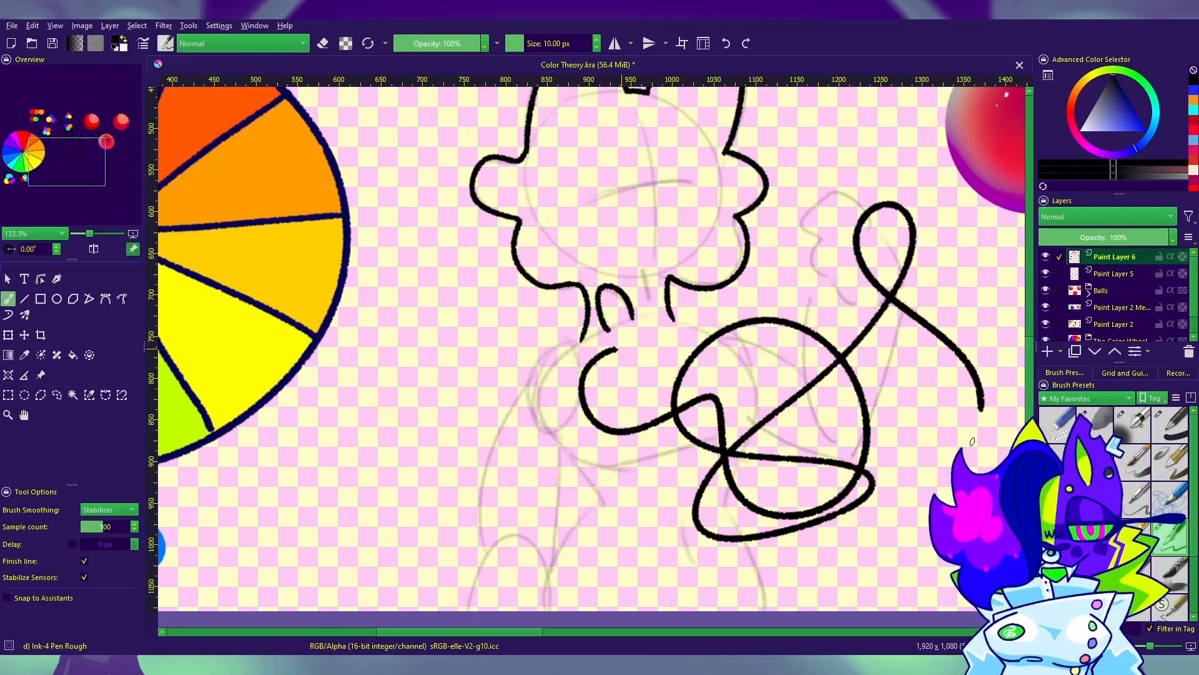
{"action": "key", "text": "ctrl+z"}
Step: Close the small loop at the neck and ink the lowered arm from the shoulder to the canvas's lower edge
{"action": "left_click_drag", "start_coordinate": [798, 394], "coordinate": [802, 321]}
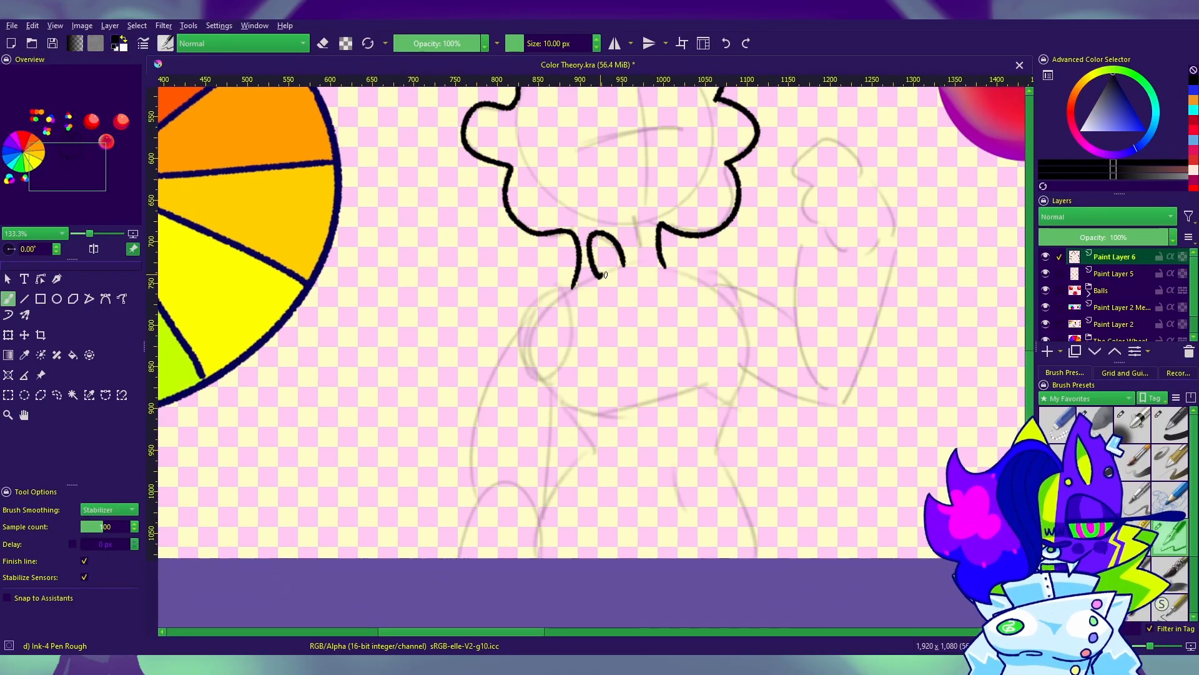
{"action": "key", "text": "e"}
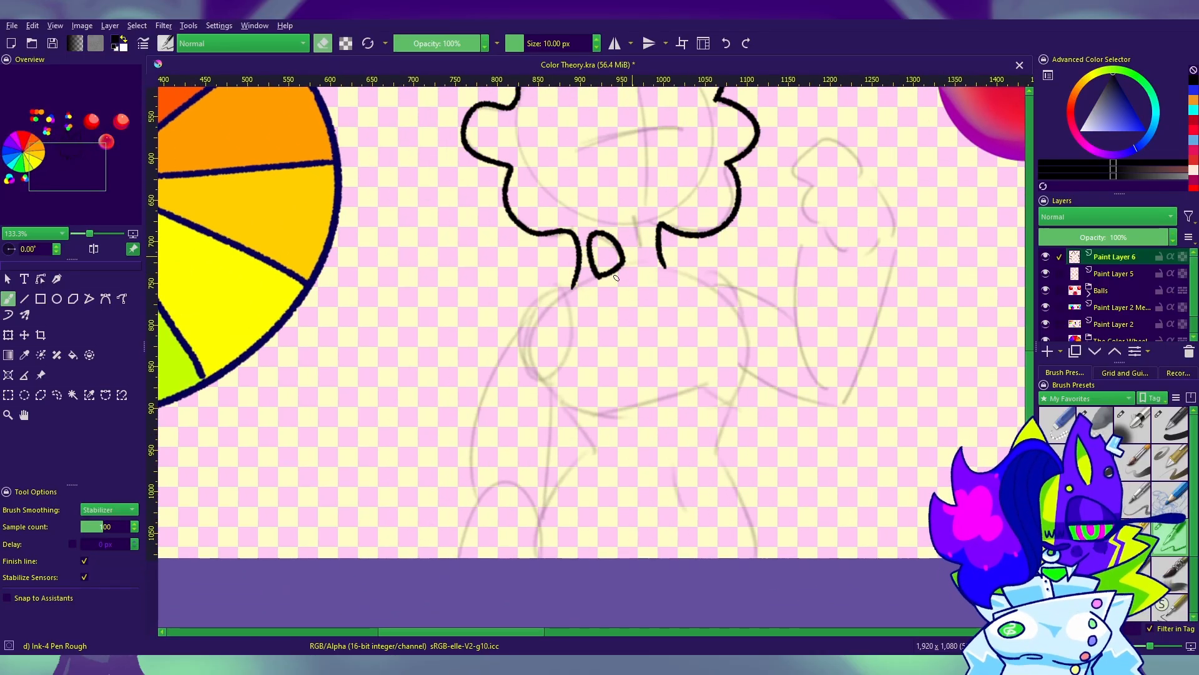
{"action": "mouse_move", "coordinate": [575, 285]}
{"action": "left_mouse_down"}
{"action": "mouse_move", "coordinate": [535, 301]}
{"action": "mouse_move", "coordinate": [492, 372]}
{"action": "mouse_move", "coordinate": [465, 527]}
{"action": "left_mouse_up"}
{"action": "mouse_move", "coordinate": [574, 410]}
{"action": "left_mouse_down"}
{"action": "mouse_move", "coordinate": [583, 329]}
{"action": "mouse_move", "coordinate": [560, 347]}
{"action": "mouse_move", "coordinate": [549, 481]}
{"action": "left_mouse_up"}
{"action": "left_click_drag", "start_coordinate": [766, 487], "coordinate": [548, 583]}
Step: Ink the raised arm with its curled fingers and thumb, the shoulder line and a drip beneath the upper arm
{"action": "mouse_move", "coordinate": [535, 386]}
{"action": "left_mouse_down"}
{"action": "mouse_move", "coordinate": [562, 408]}
{"action": "mouse_move", "coordinate": [570, 443]}
{"action": "mouse_move", "coordinate": [585, 411]}
{"action": "mouse_move", "coordinate": [636, 422]}
{"action": "left_mouse_up"}
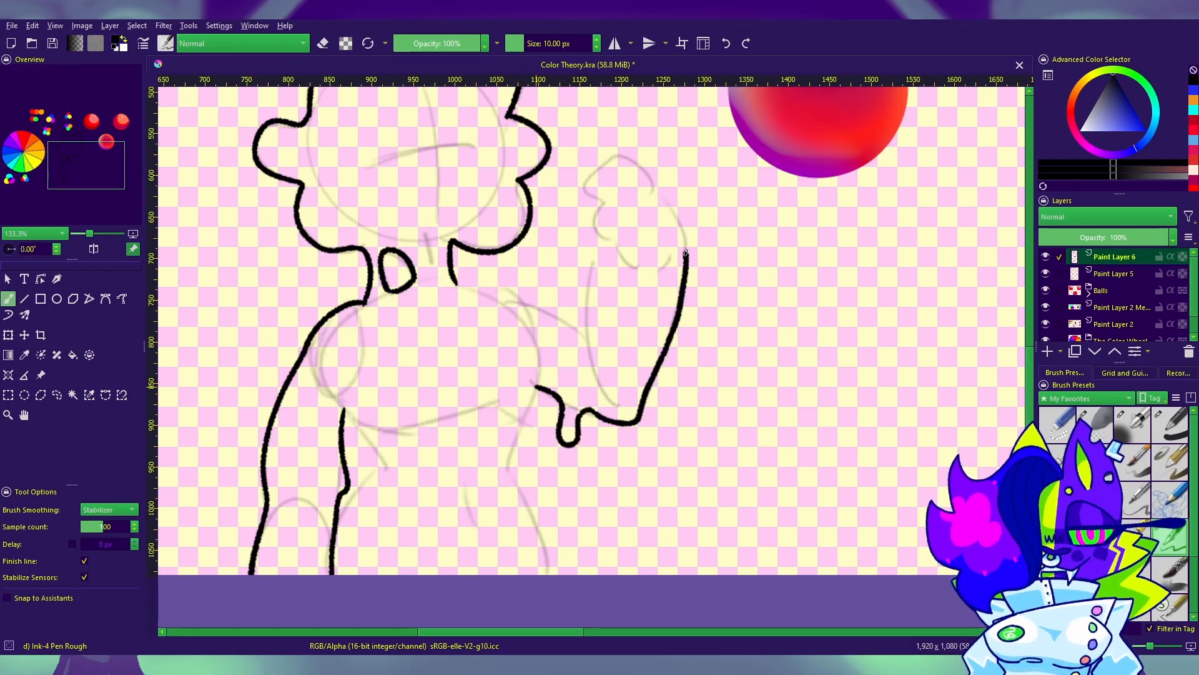
{"action": "mouse_move", "coordinate": [663, 200]}
{"action": "left_mouse_down"}
{"action": "mouse_move", "coordinate": [646, 171]}
{"action": "mouse_move", "coordinate": [598, 164]}
{"action": "left_mouse_up"}
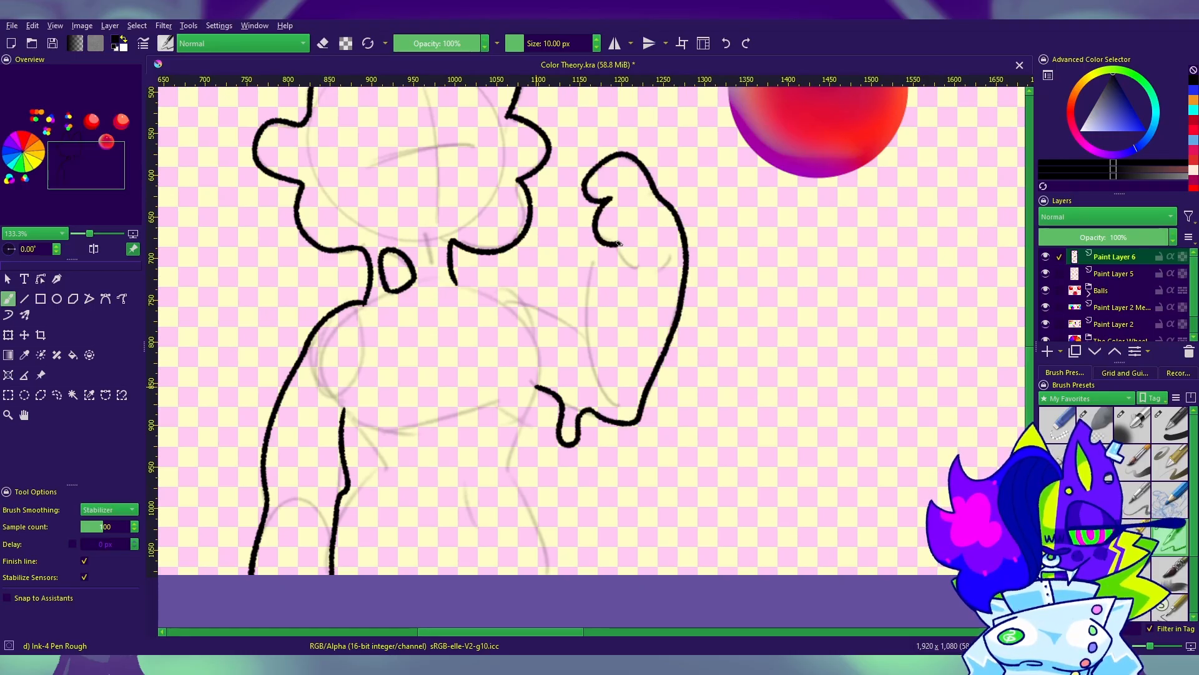
{"action": "left_click_drag", "start_coordinate": [618, 244], "coordinate": [653, 258]}
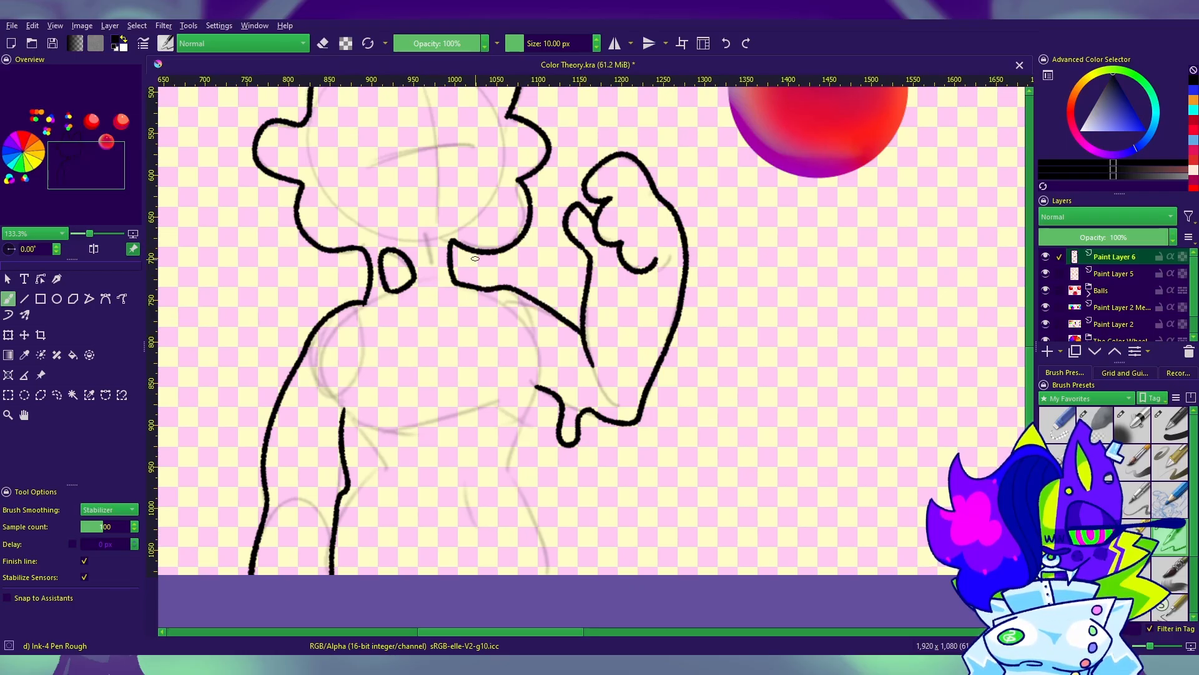
{"action": "left_click_drag", "start_coordinate": [510, 308], "coordinate": [695, 375]}
Step: Ink both sides of the waist and hips, adding a small drop at the left waist and a short crease inside the right hip
{"action": "left_click_drag", "start_coordinate": [686, 431], "coordinate": [608, 274]}
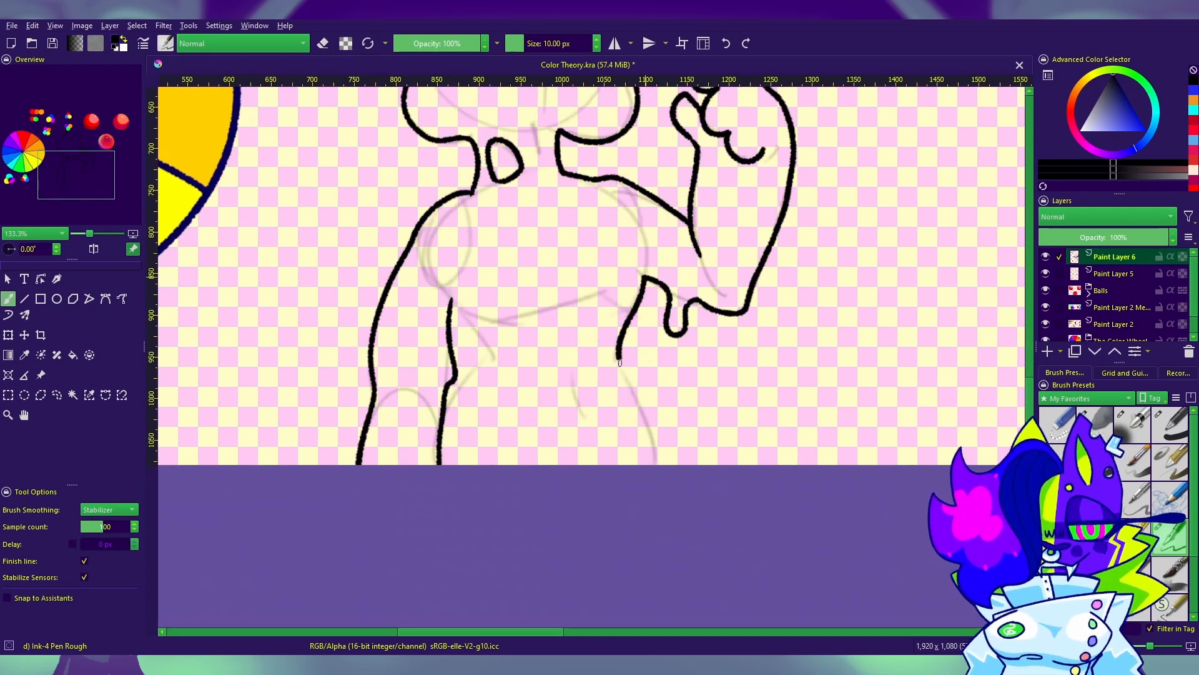
{"action": "left_click_drag", "start_coordinate": [620, 363], "coordinate": [657, 448]}
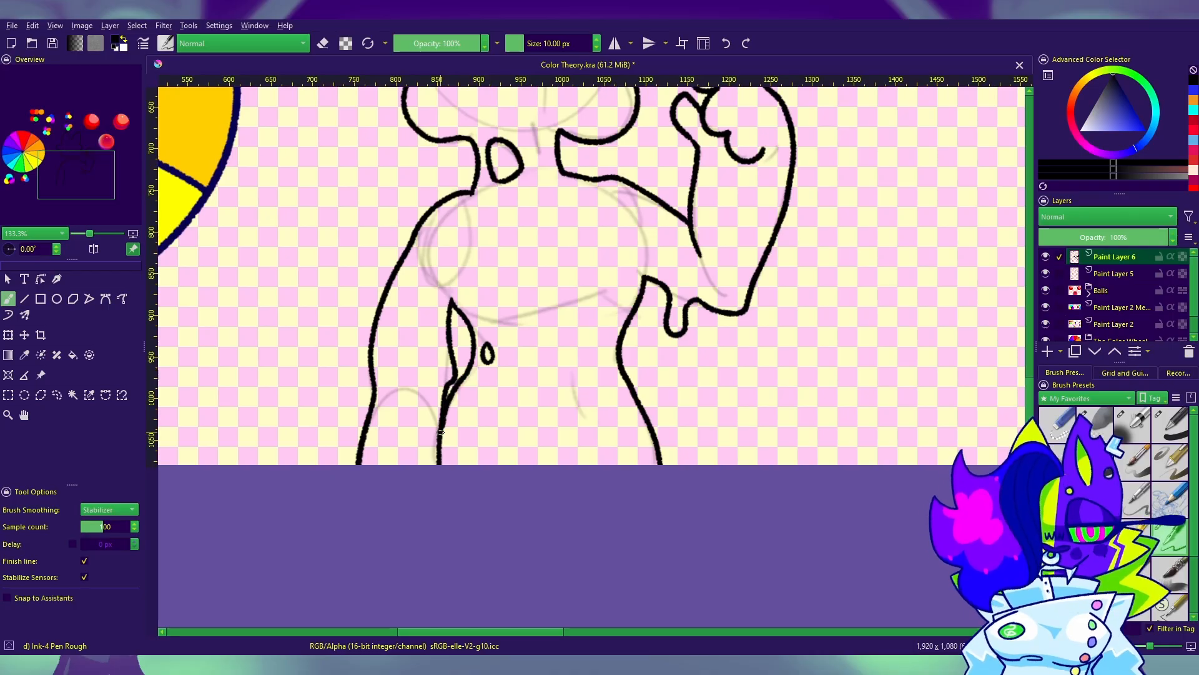
{"action": "left_click_drag", "start_coordinate": [574, 380], "coordinate": [588, 424]}
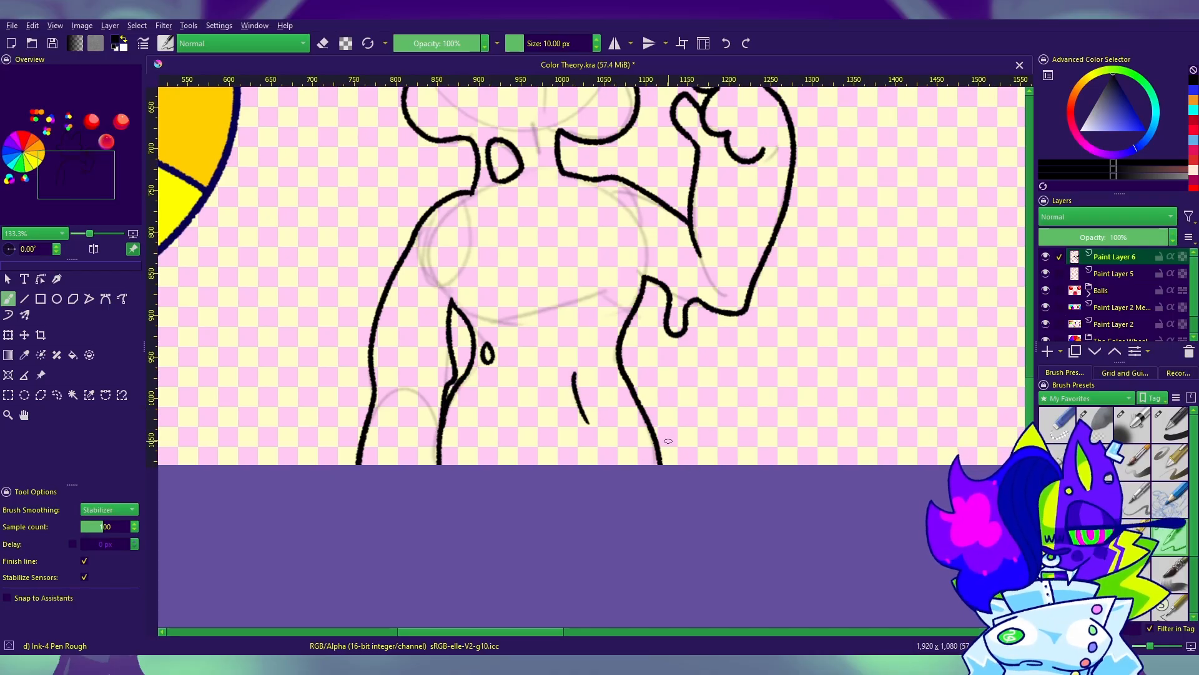
{"action": "left_click_drag", "start_coordinate": [577, 382], "coordinate": [589, 420]}
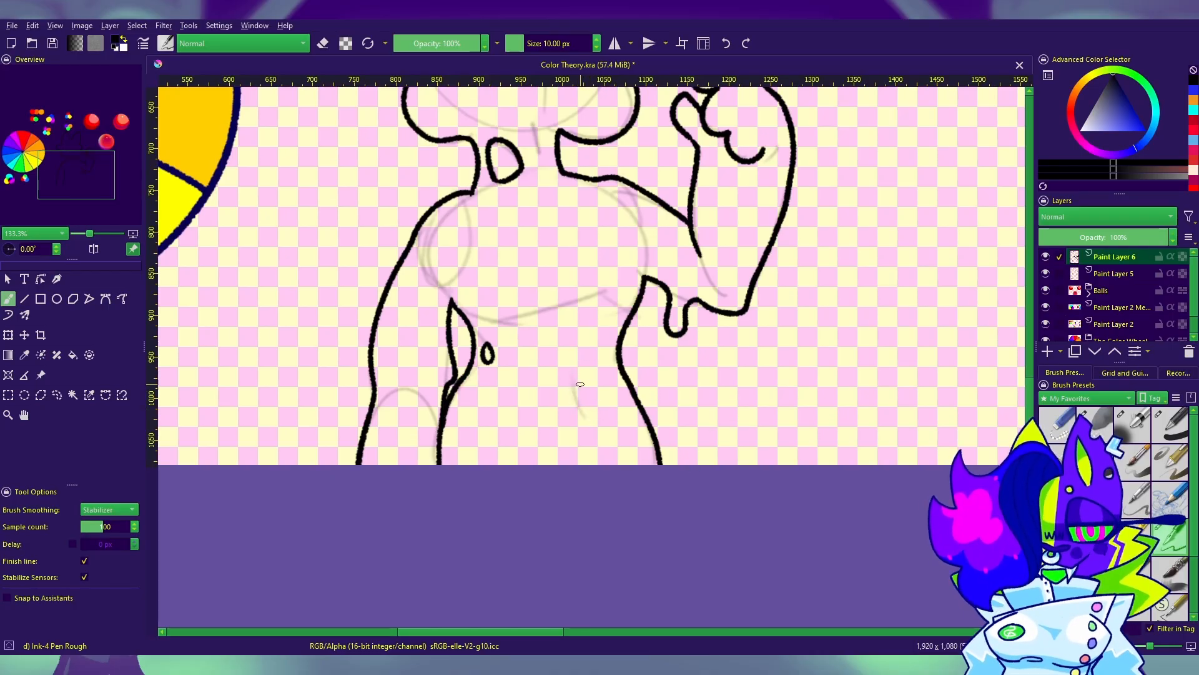
{"action": "left_click_drag", "start_coordinate": [592, 379], "coordinate": [687, 486]}
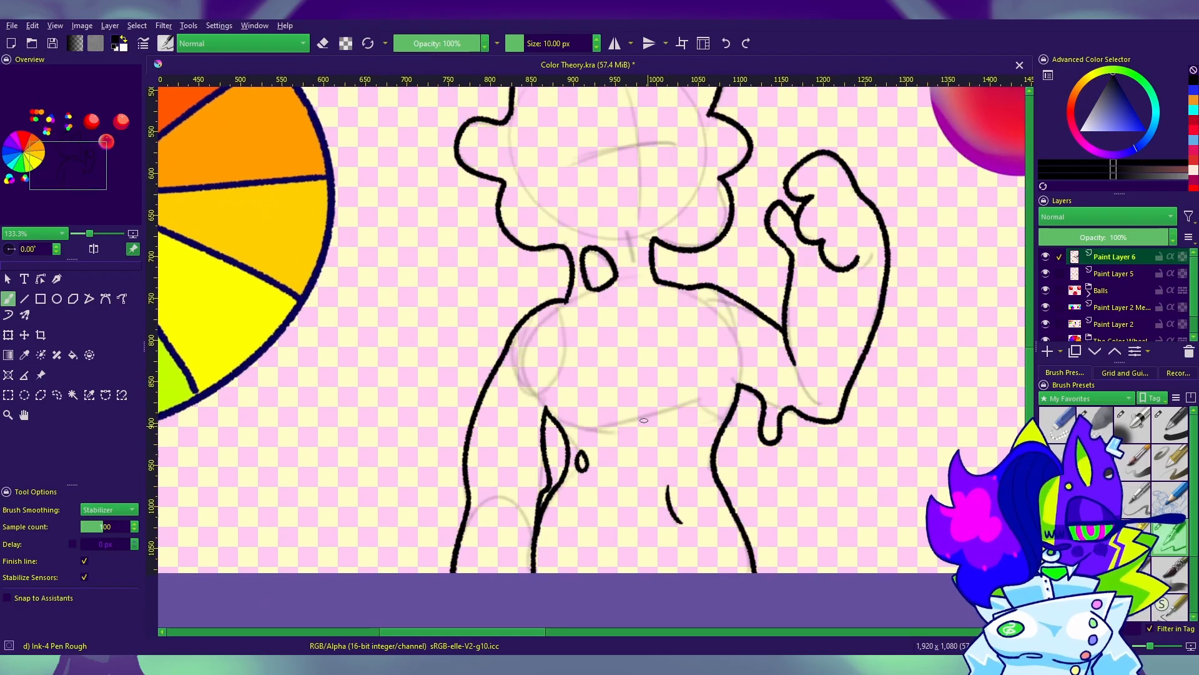
{"action": "left_click_drag", "start_coordinate": [691, 404], "coordinate": [706, 418]}
{"action": "left_click_drag", "start_coordinate": [707, 417], "coordinate": [915, 528]}
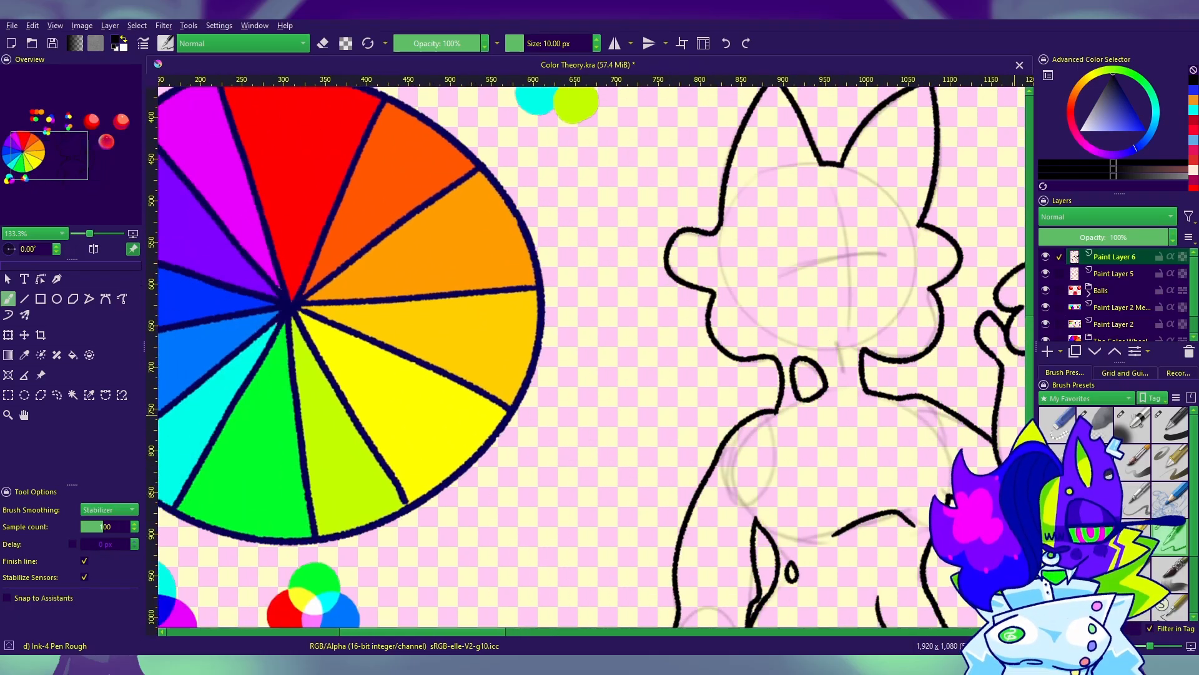
{"action": "left_click_drag", "start_coordinate": [924, 281], "coordinate": [312, 474]}
{"action": "left_click_drag", "start_coordinate": [641, 367], "coordinate": [652, 547]}
{"action": "left_click_drag", "start_coordinate": [785, 523], "coordinate": [742, 359]}
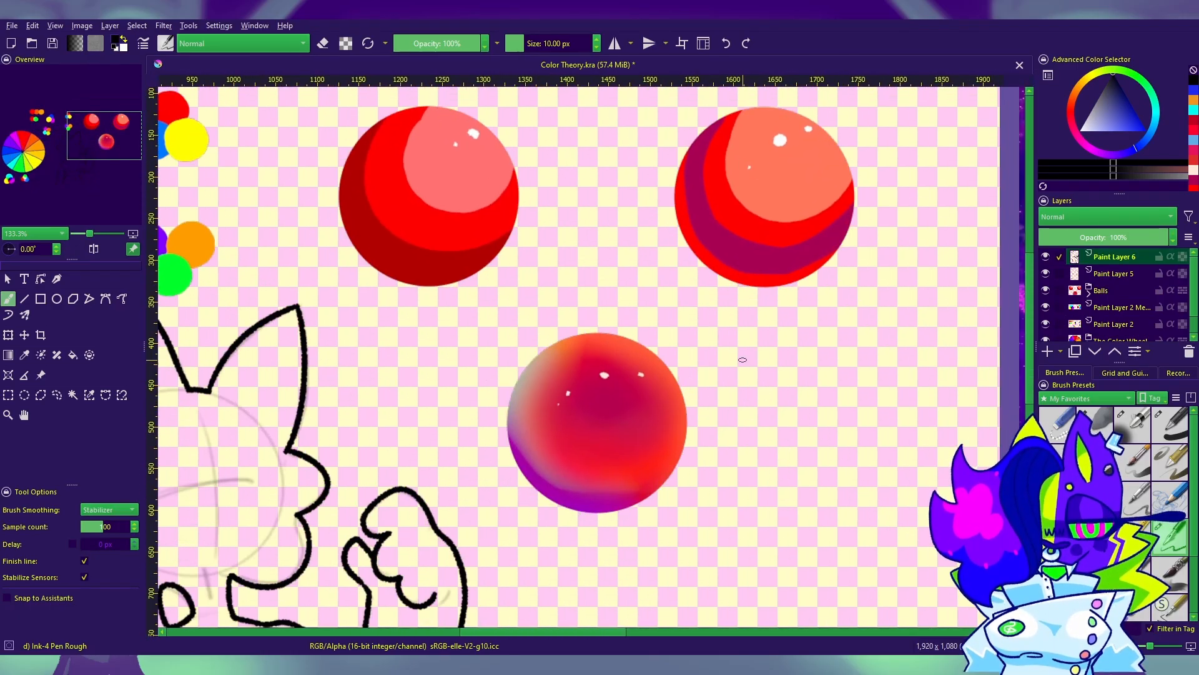
{"action": "left_click_drag", "start_coordinate": [508, 530], "coordinate": [900, 253]}
{"action": "left_click_drag", "start_coordinate": [791, 392], "coordinate": [734, 257]}
{"action": "key", "text": "e"}
{"action": "mouse_move", "coordinate": [591, 361]}
{"action": "left_mouse_down"}
{"action": "mouse_move", "coordinate": [603, 463]}
{"action": "mouse_move", "coordinate": [677, 424]}
{"action": "left_mouse_up"}
{"action": "key", "text": "e"}
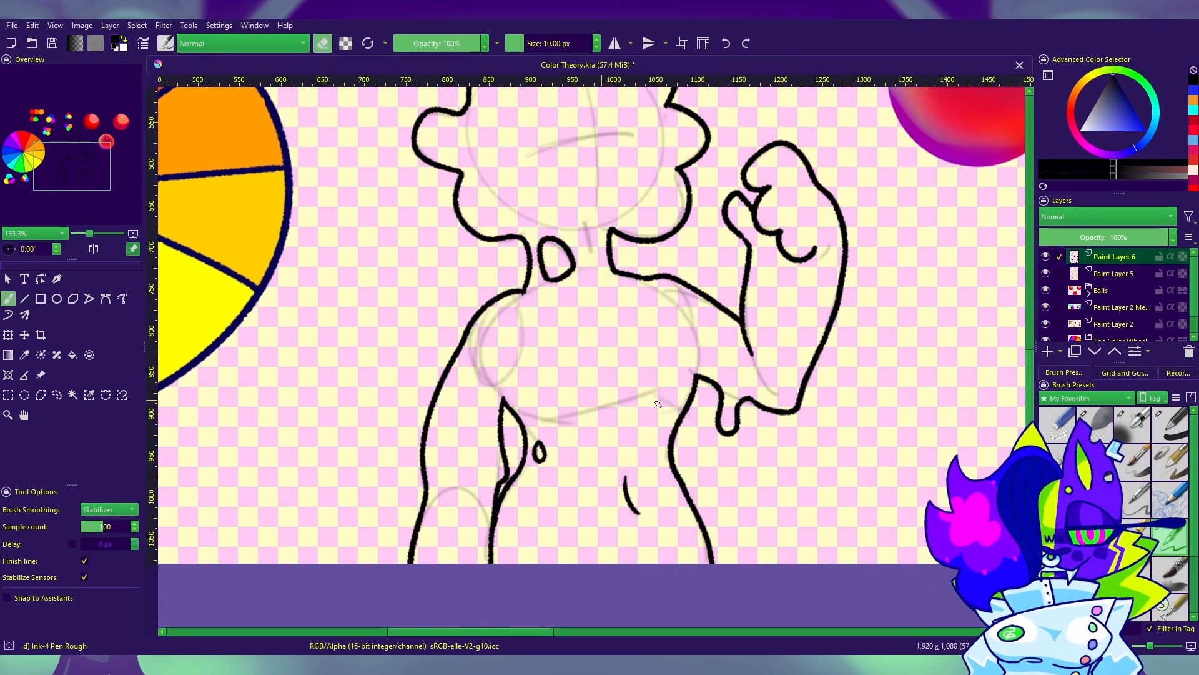
Step: Try a short wavy ink stroke across the character's chest
{"action": "key", "text": "e"}
{"action": "left_click_drag", "start_coordinate": [562, 415], "coordinate": [589, 431]}
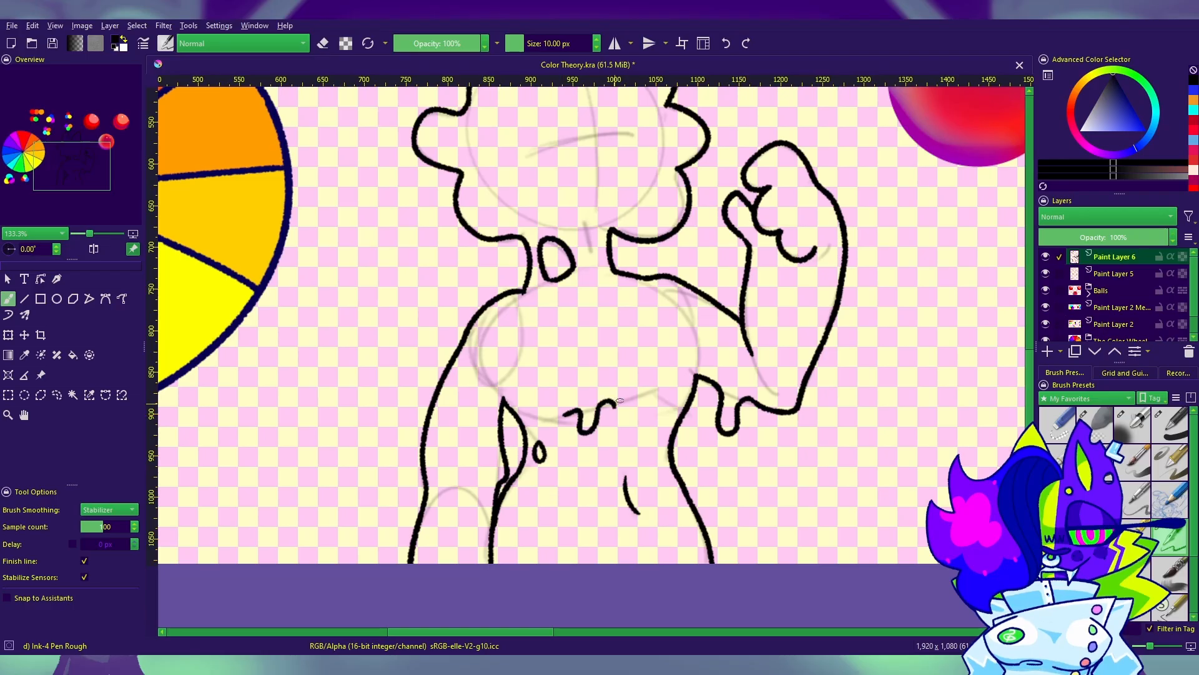
{"action": "mouse_move", "coordinate": [802, 423]}
{"action": "left_mouse_down"}
{"action": "mouse_move", "coordinate": [829, 421]}
{"action": "mouse_move", "coordinate": [790, 527]}
{"action": "mouse_move", "coordinate": [538, 402]}
{"action": "mouse_move", "coordinate": [537, 362]}
{"action": "mouse_move", "coordinate": [830, 499]}
{"action": "mouse_move", "coordinate": [849, 495]}
{"action": "mouse_move", "coordinate": [830, 440]}
{"action": "mouse_move", "coordinate": [876, 540]}
{"action": "left_mouse_up"}
Step: Hide the rough sketch on Paint Layer 5, make that layer active and switch to Contiguous Selection
{"action": "left_click", "coordinate": [1046, 272]}
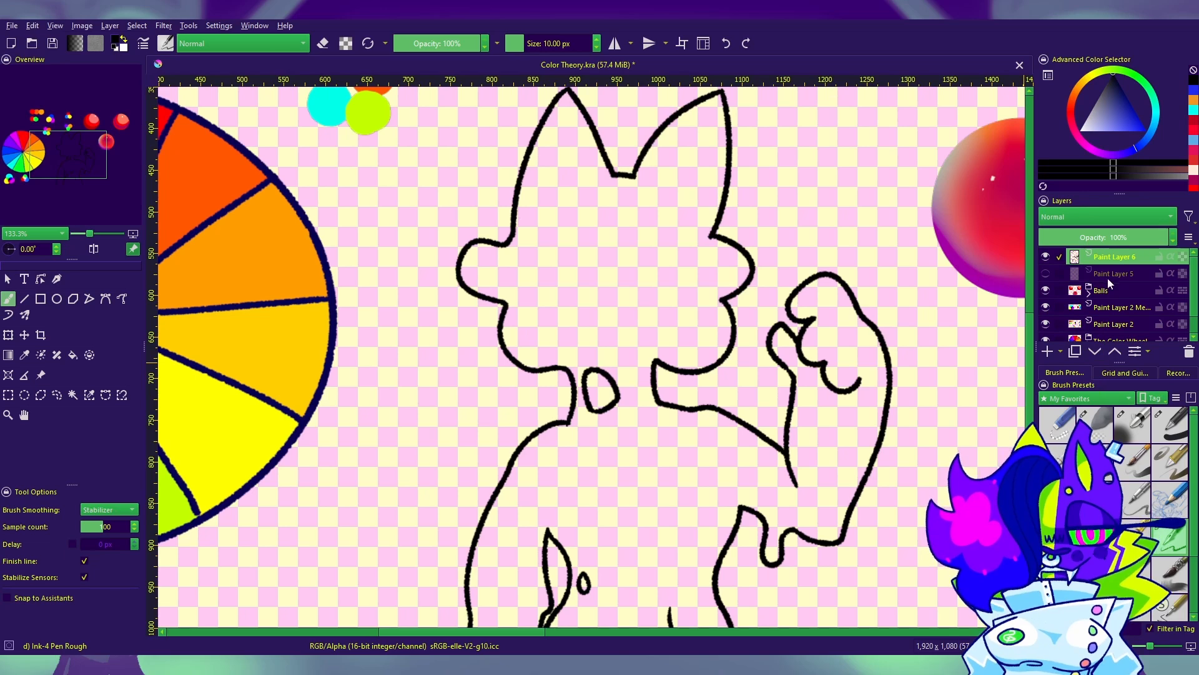
{"action": "left_click", "coordinate": [1108, 275]}
{"action": "left_click_drag", "start_coordinate": [745, 456], "coordinate": [455, 273]}
{"action": "left_click", "coordinate": [72, 395]}
{"action": "left_click_drag", "start_coordinate": [529, 464], "coordinate": [742, 355]}
{"action": "left_click", "coordinate": [742, 465]}
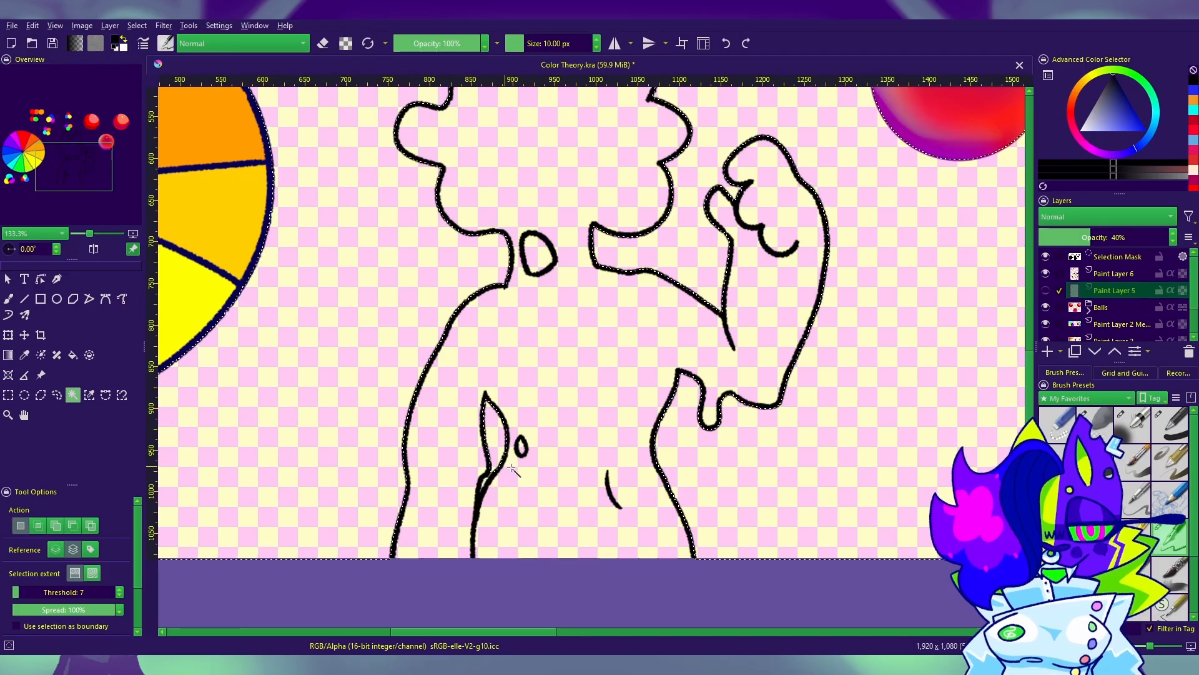
{"action": "key", "text": "ctrl+shift+a"}
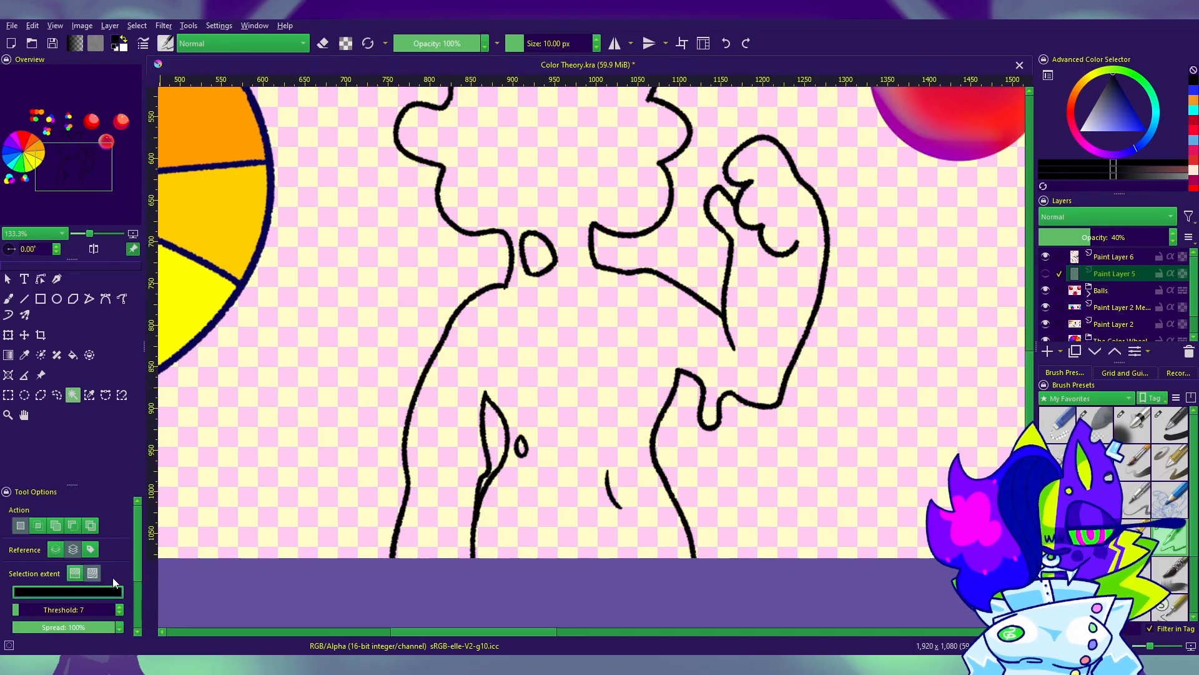
Step: Select the empty canvas around the inked outline and in the neck and arm gaps, and invert the selection to the silhouette
{"action": "left_click", "coordinate": [92, 572]}
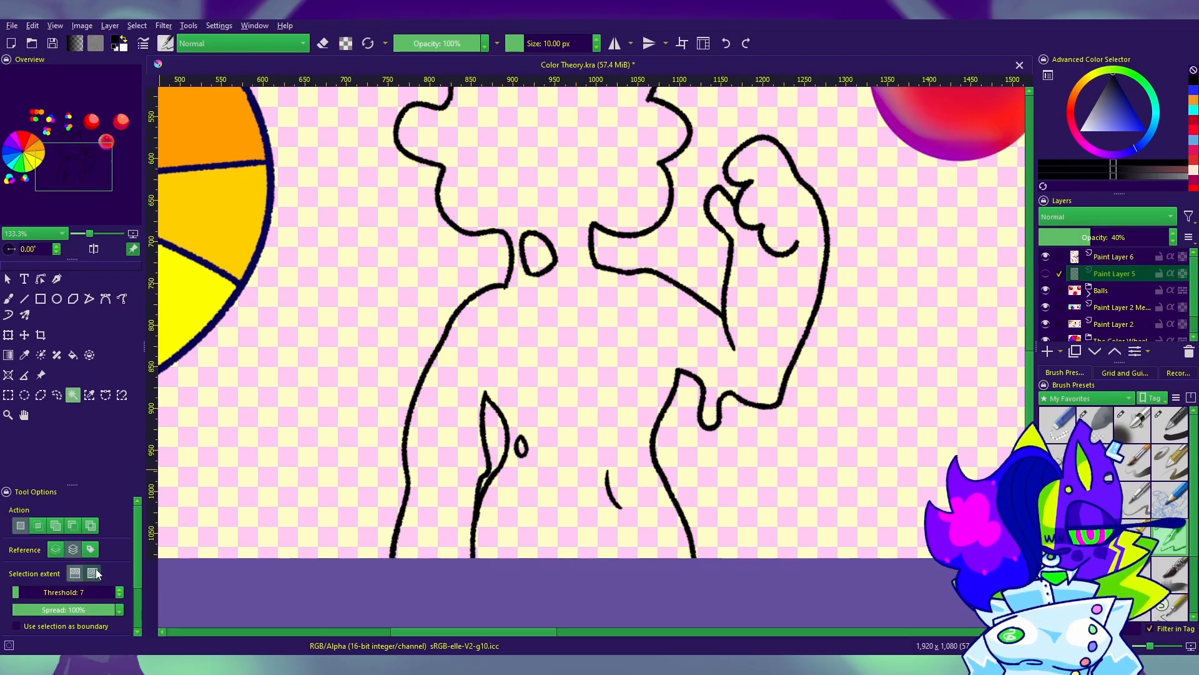
{"action": "left_click", "coordinate": [776, 414]}
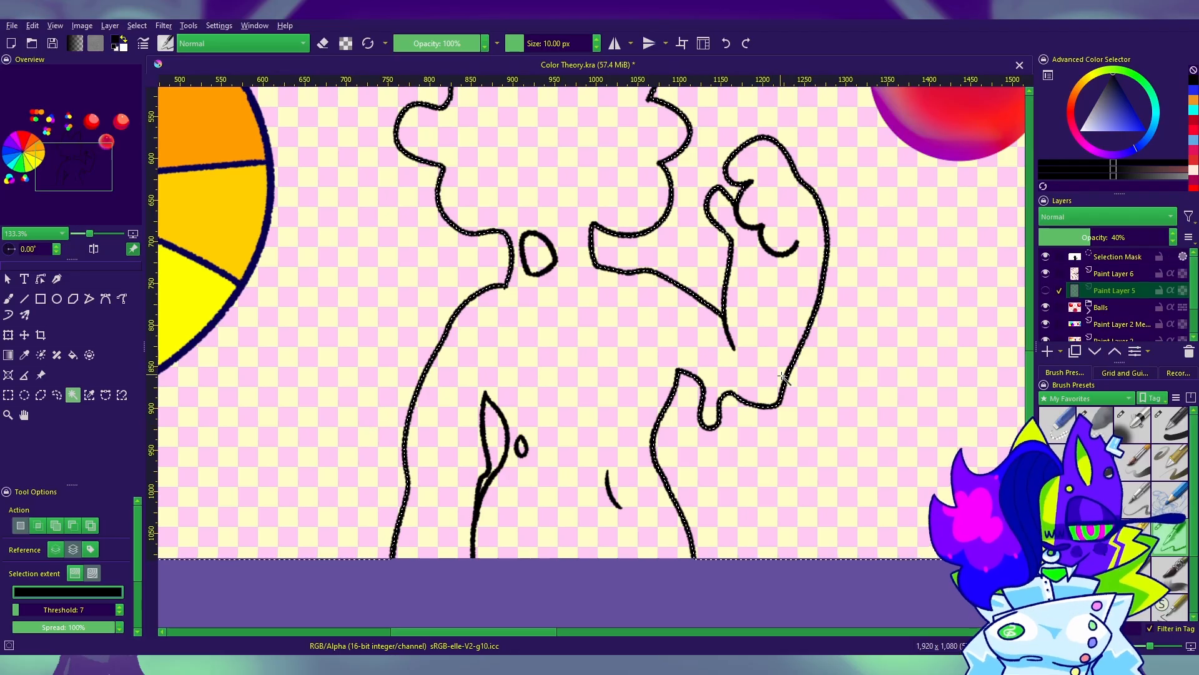
{"action": "left_click_drag", "start_coordinate": [776, 414], "coordinate": [737, 377]}
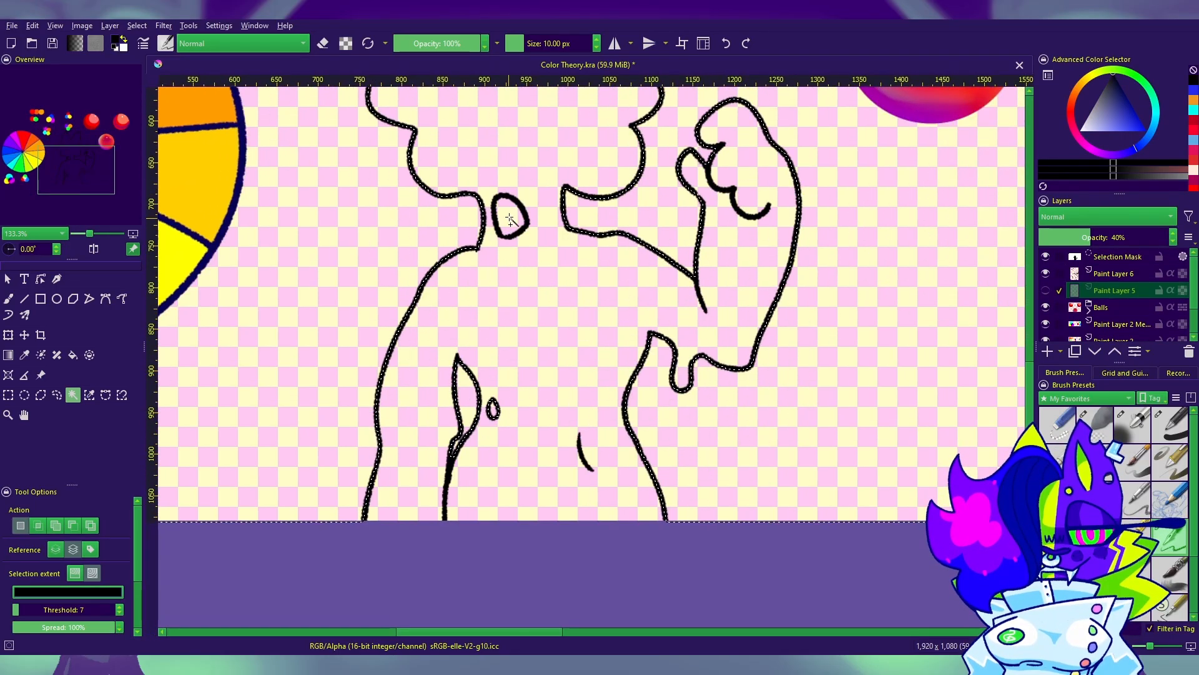
{"action": "left_click_drag", "start_coordinate": [730, 361], "coordinate": [740, 514]}
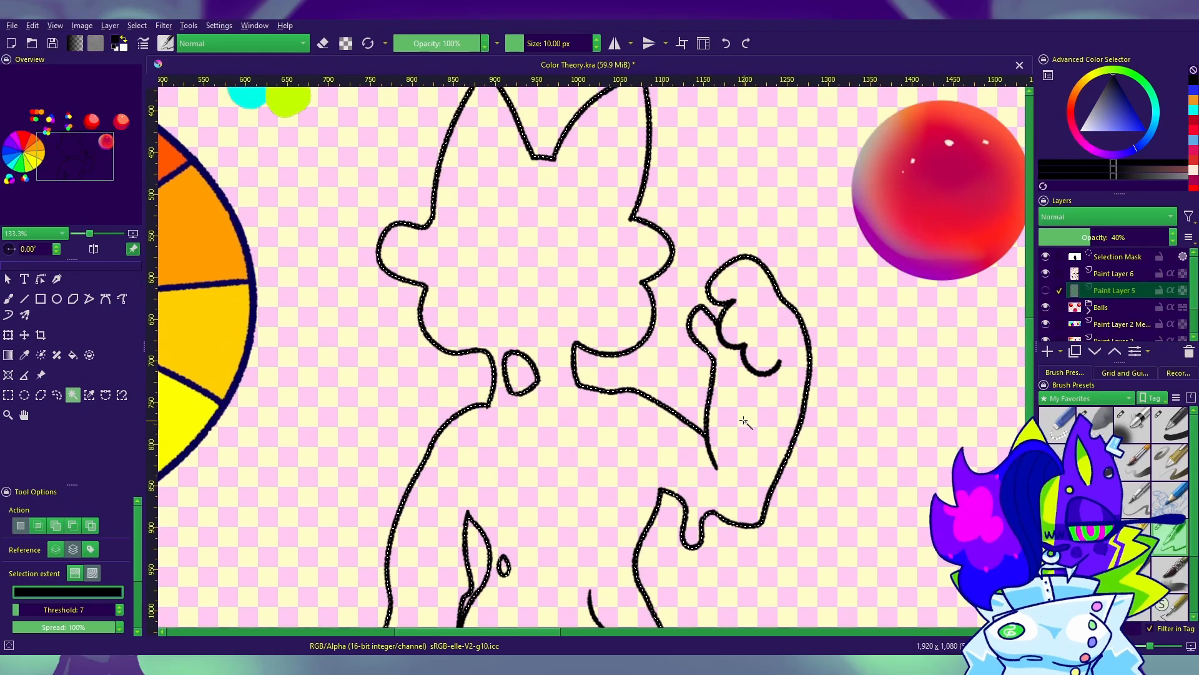
{"action": "left_click_drag", "start_coordinate": [725, 402], "coordinate": [710, 263]}
{"action": "left_click", "coordinate": [76, 573]}
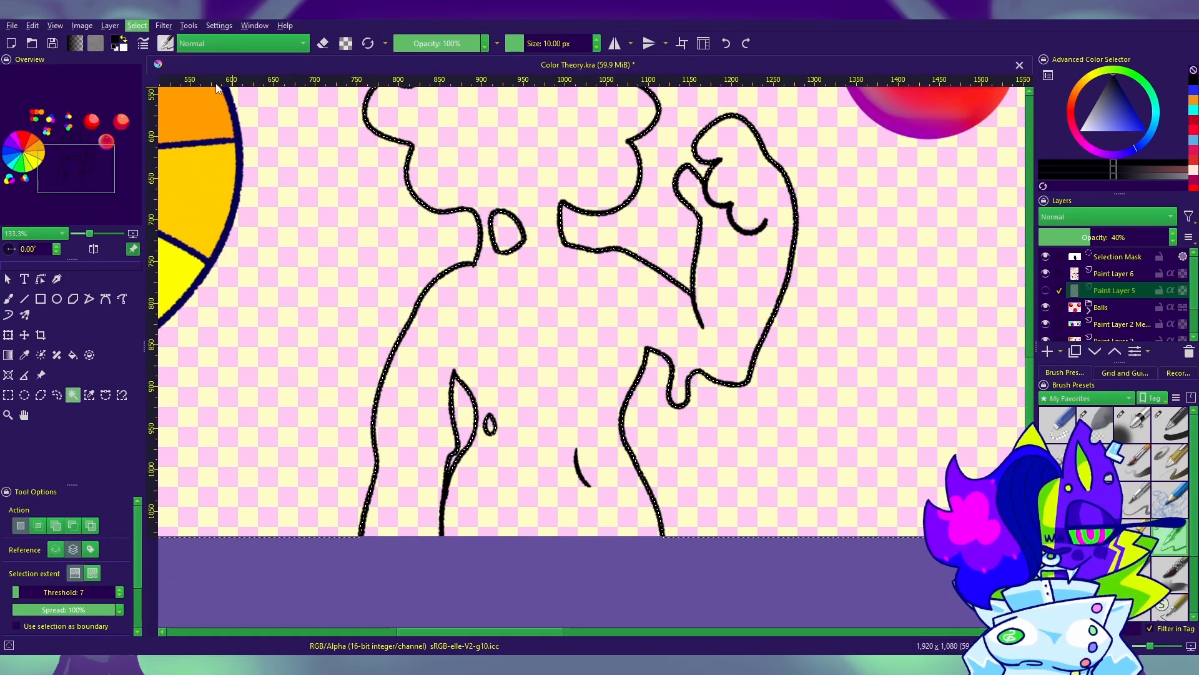
{"action": "left_click", "coordinate": [217, 86]}
{"action": "left_click_drag", "start_coordinate": [739, 371], "coordinate": [755, 383]}
{"action": "left_click_drag", "start_coordinate": [568, 407], "coordinate": [535, 442]}
Step: Check the silhouette selection by hiding the line art on Paint Layer 6 and showing it again
{"action": "left_click", "coordinate": [8, 299]}
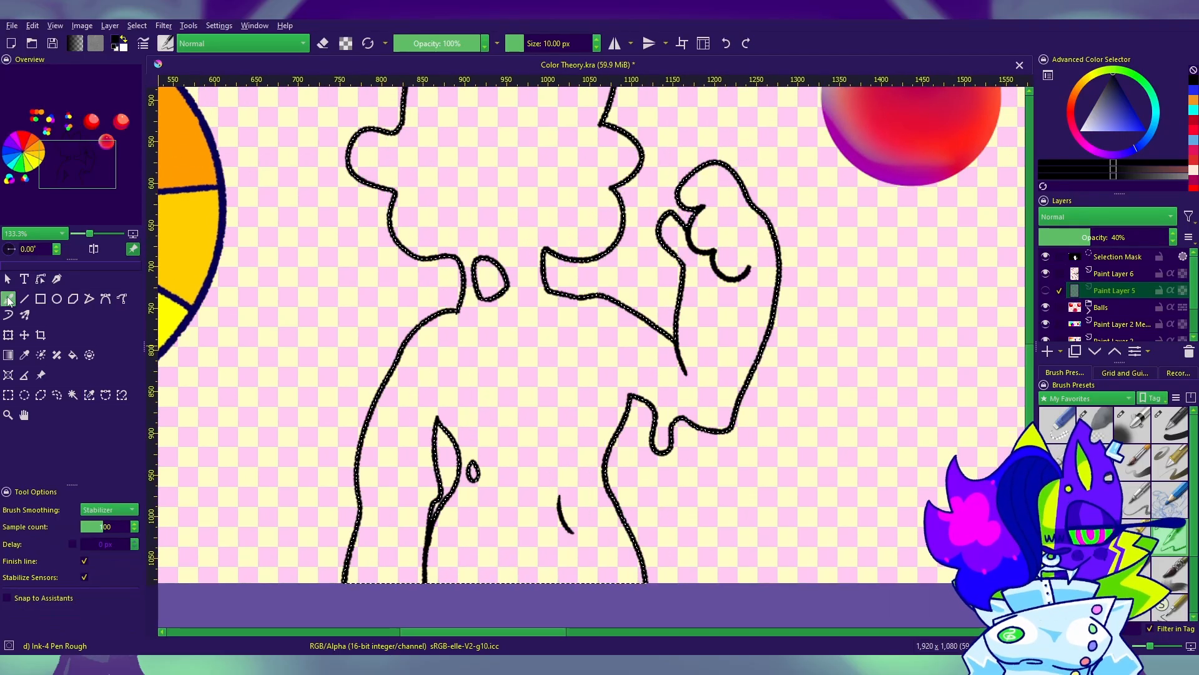
{"action": "left_click_drag", "start_coordinate": [644, 399], "coordinate": [651, 466]}
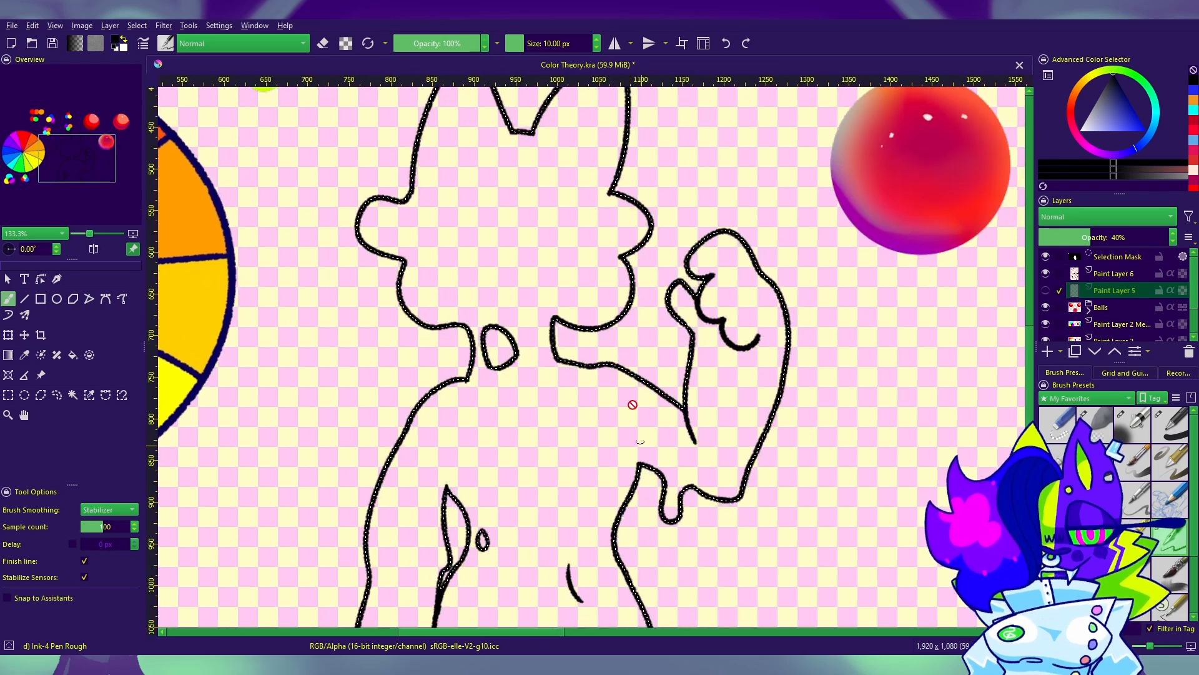
{"action": "left_click_drag", "start_coordinate": [594, 296], "coordinate": [612, 265]}
{"action": "left_click_drag", "start_coordinate": [862, 348], "coordinate": [905, 339]}
{"action": "left_click", "coordinate": [1046, 274]}
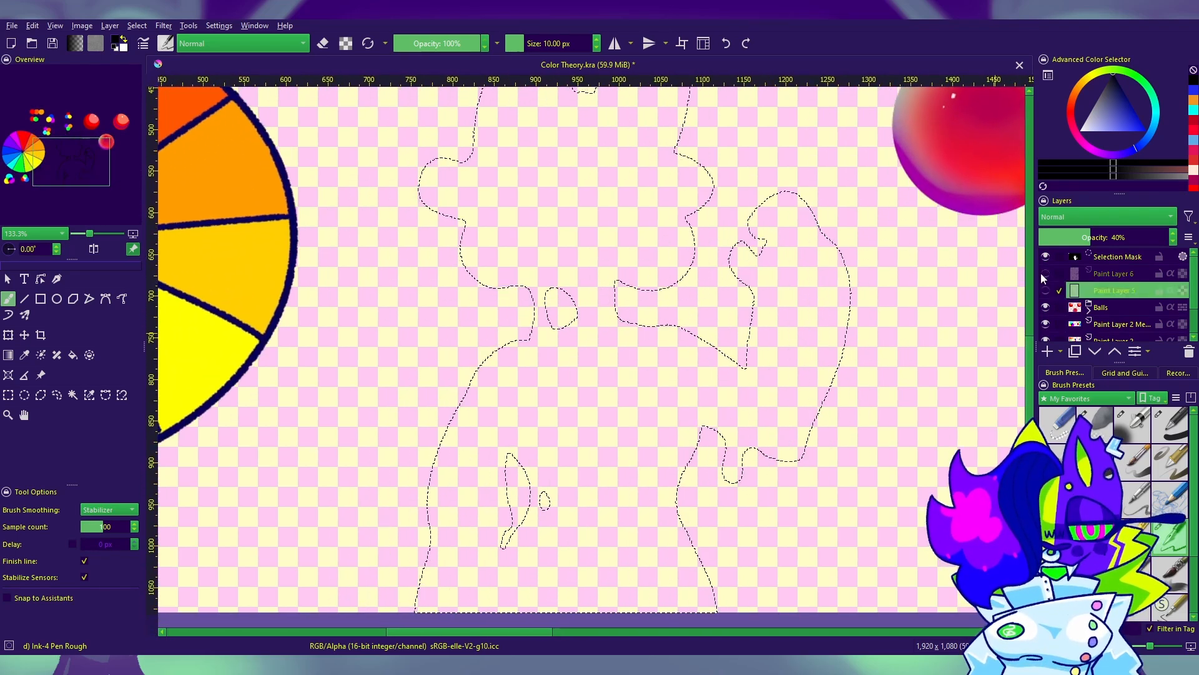
{"action": "left_click", "coordinate": [1045, 274]}
{"action": "left_click_drag", "start_coordinate": [720, 335], "coordinate": [750, 405]}
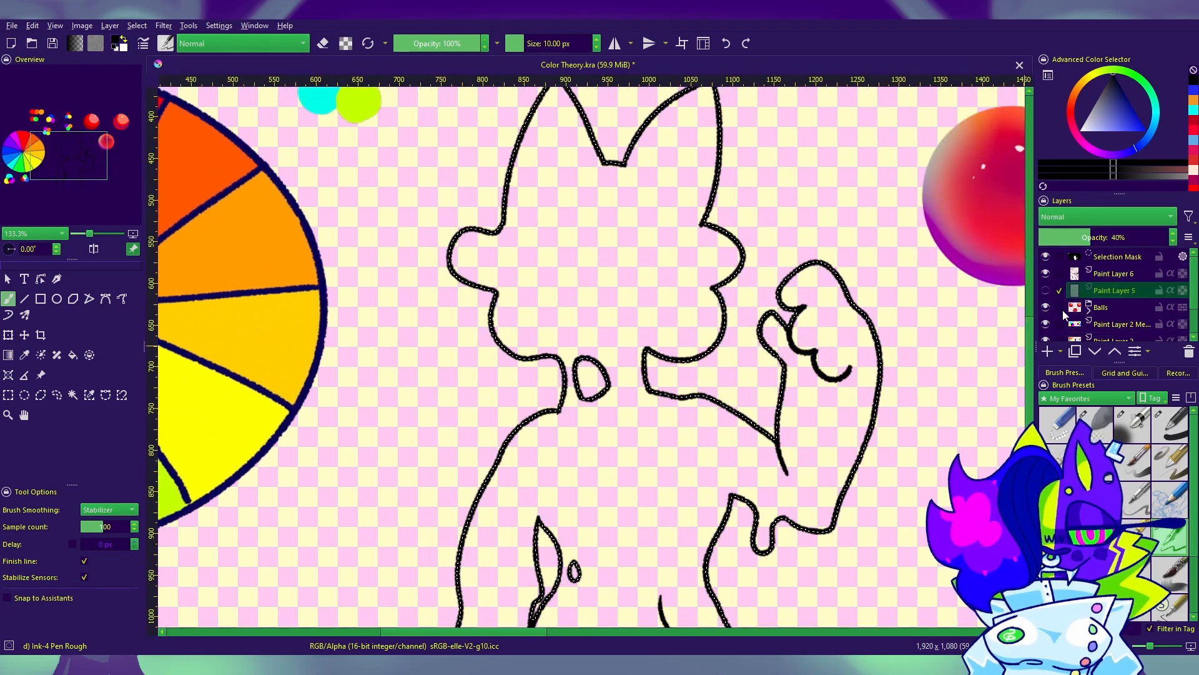
Step: Add a paint layer beneath the line art, fill the selected silhouette with medium gray using a filled rectangle and clear the selection
{"action": "left_click", "coordinate": [1048, 352]}
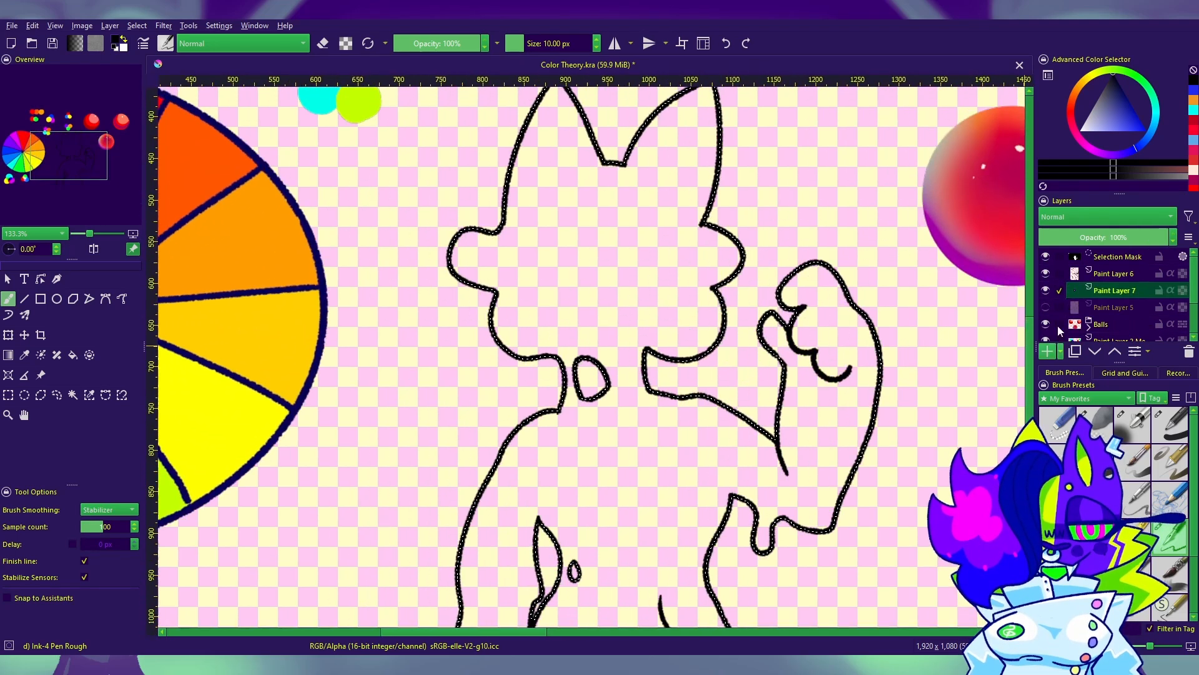
{"action": "left_click", "coordinate": [1121, 118]}
{"action": "key", "text": "minus"}
{"action": "key", "text": "minus"}
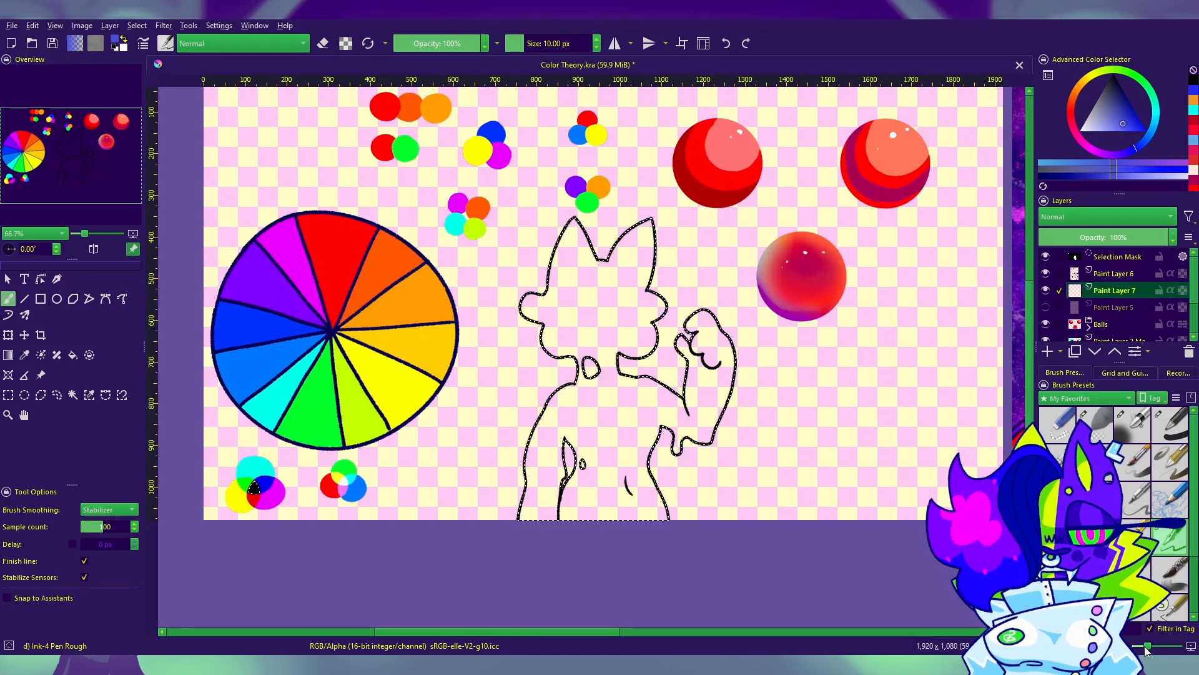
{"action": "left_click_drag", "start_coordinate": [1109, 110], "coordinate": [1084, 102]}
{"action": "left_click", "coordinate": [40, 298]}
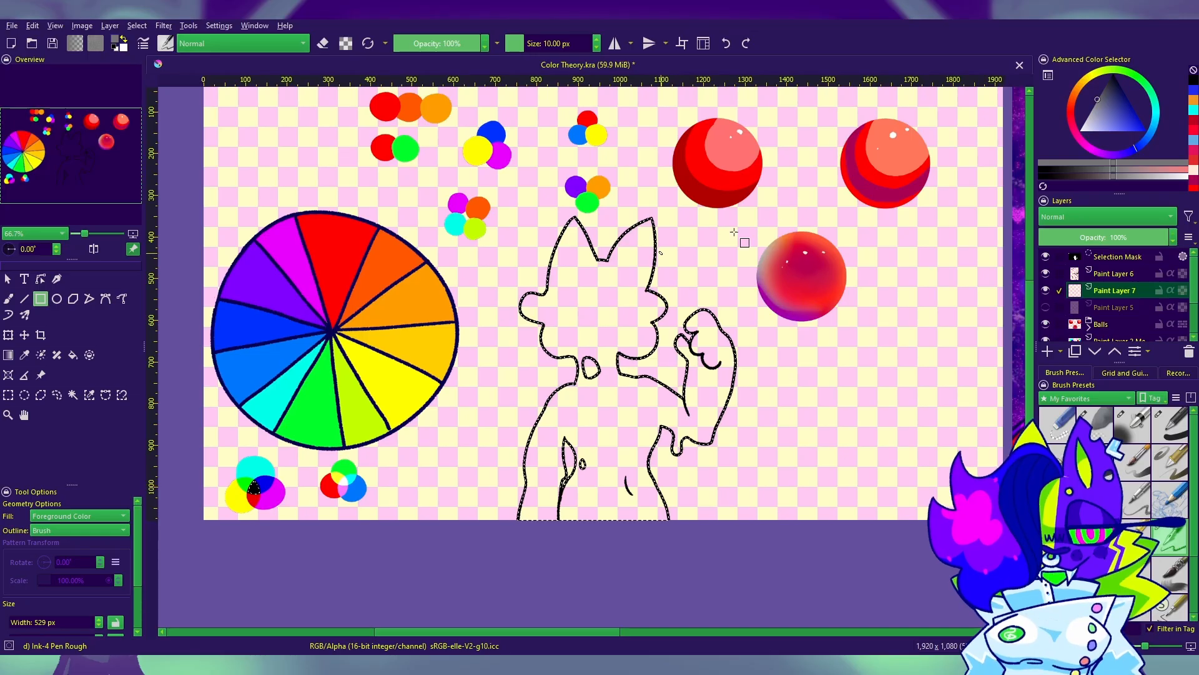
{"action": "left_click_drag", "start_coordinate": [774, 196], "coordinate": [480, 523]}
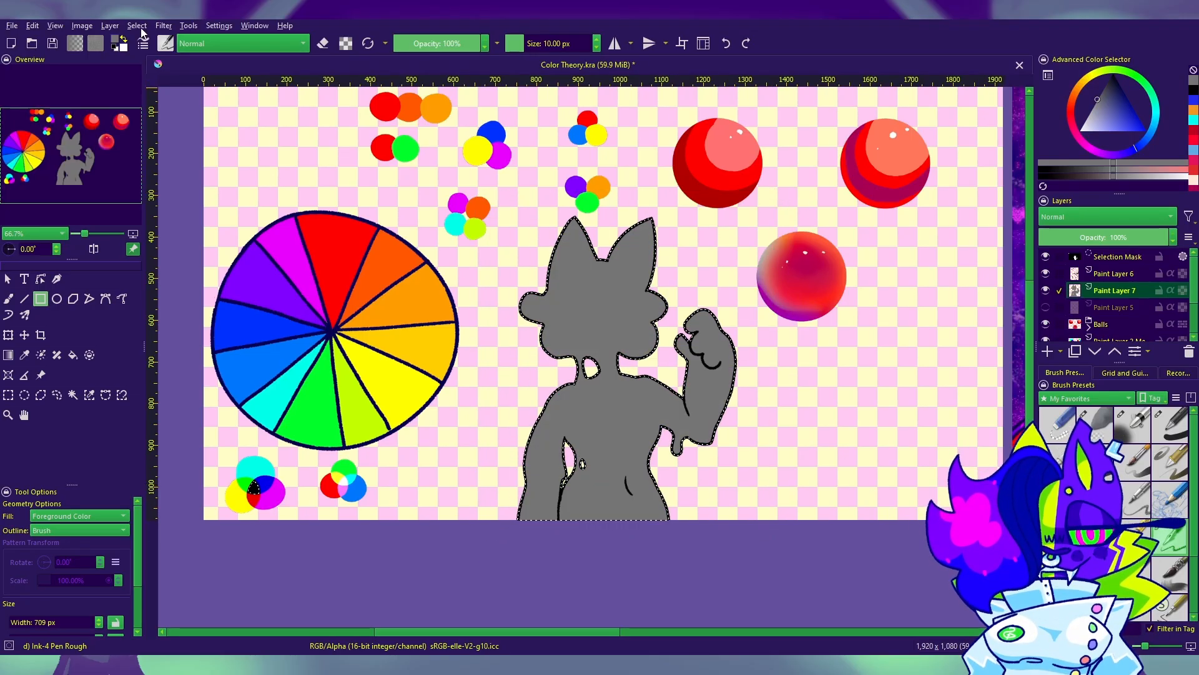
{"action": "left_click", "coordinate": [152, 55]}
{"action": "left_click", "coordinate": [9, 299]}
{"action": "left_click_drag", "start_coordinate": [382, 470], "coordinate": [348, 450]}
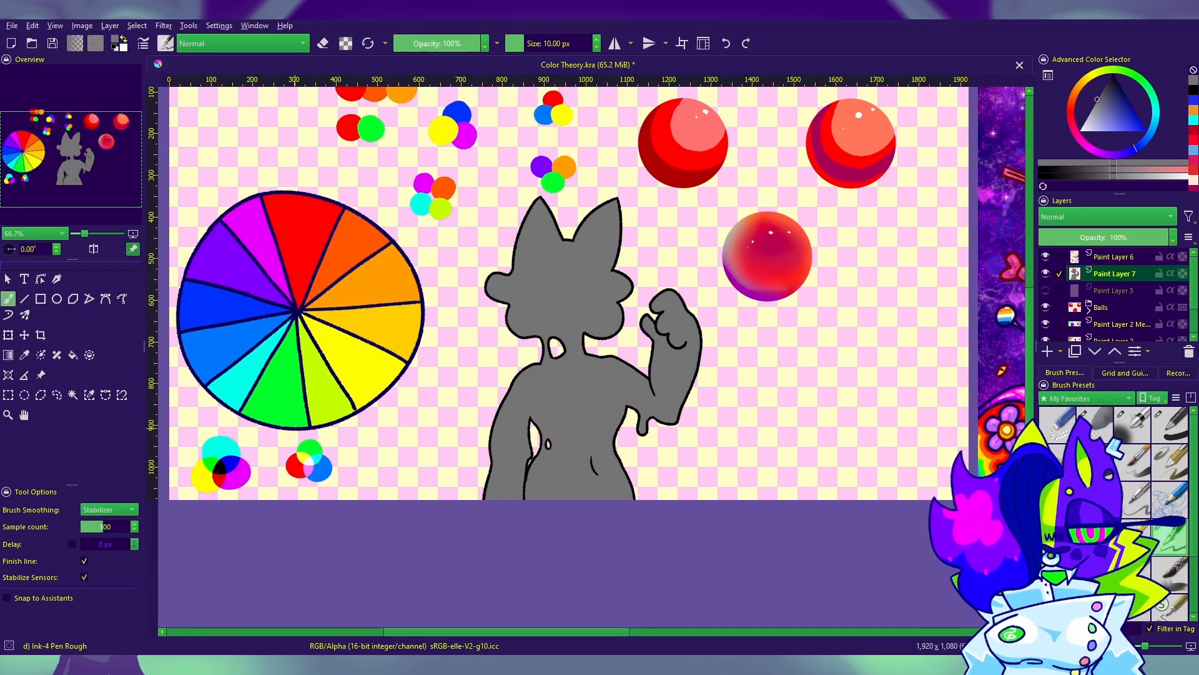
{"action": "left_click", "coordinate": [25, 356]}
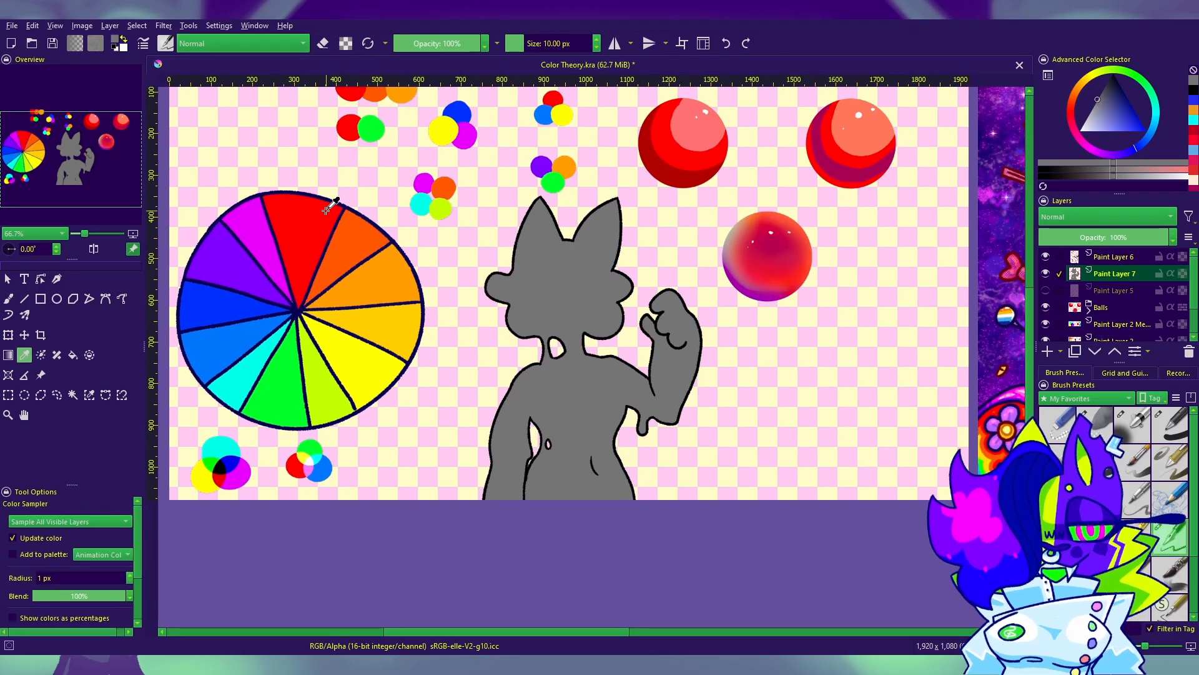
{"action": "left_click_drag", "start_coordinate": [344, 260], "coordinate": [383, 288]}
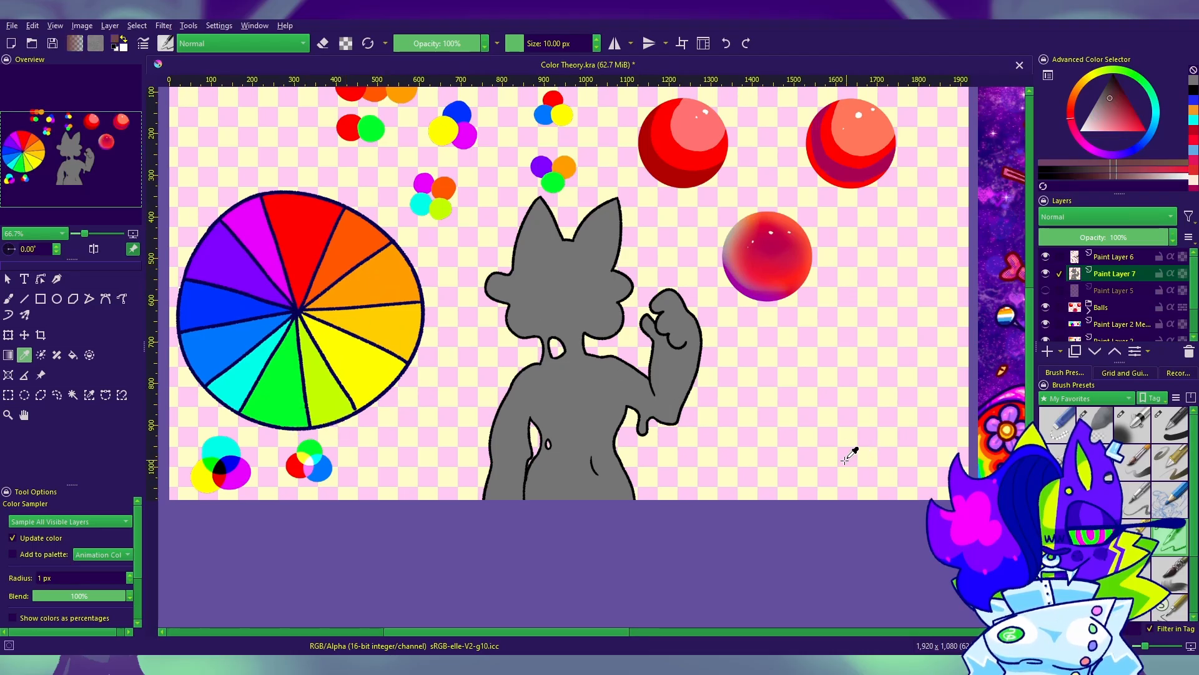
{"action": "key", "text": "b"}
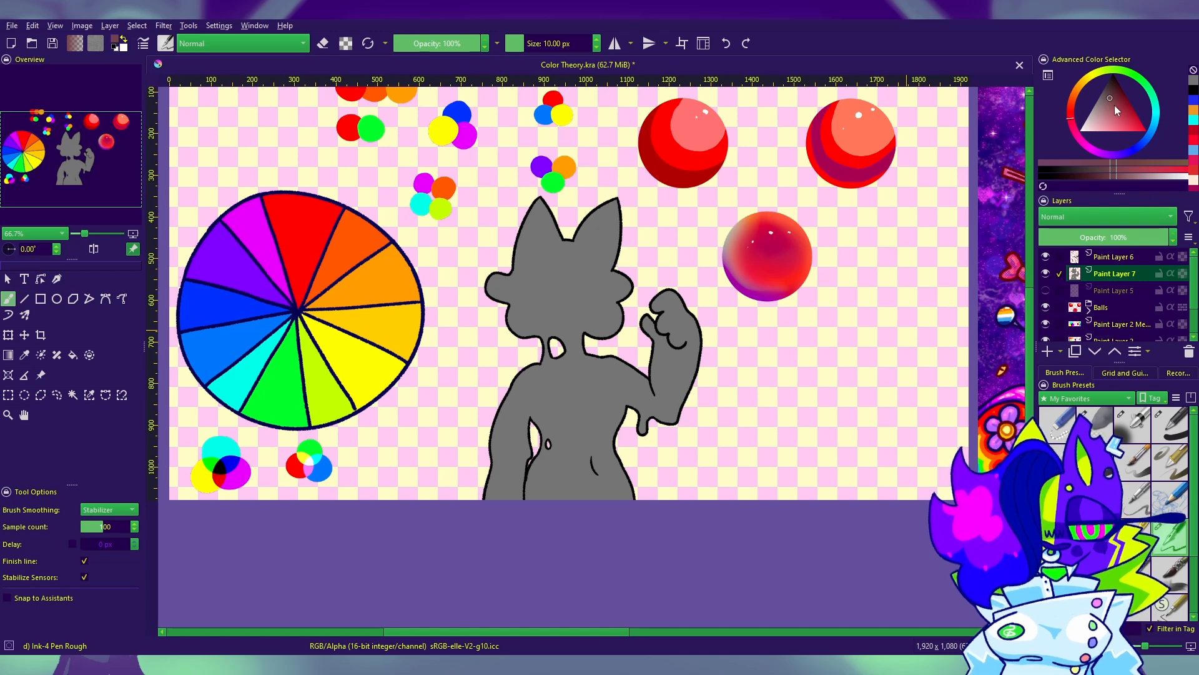
Step: Lock the transparency of Paint Layer 7 and recolor the gray silhouette bright light blue with a filled rectangle
{"action": "mouse_move", "coordinate": [1121, 103]}
{"action": "left_mouse_down"}
{"action": "mouse_move", "coordinate": [1119, 133]}
{"action": "mouse_move", "coordinate": [1107, 88]}
{"action": "mouse_move", "coordinate": [1125, 131]}
{"action": "left_mouse_up"}
{"action": "mouse_move", "coordinate": [1117, 73]}
{"action": "left_mouse_down"}
{"action": "mouse_move", "coordinate": [1055, 134]}
{"action": "mouse_move", "coordinate": [1110, 158]}
{"action": "mouse_move", "coordinate": [1167, 78]}
{"action": "left_mouse_up"}
{"action": "left_click_drag", "start_coordinate": [1103, 42], "coordinate": [1148, 135]}
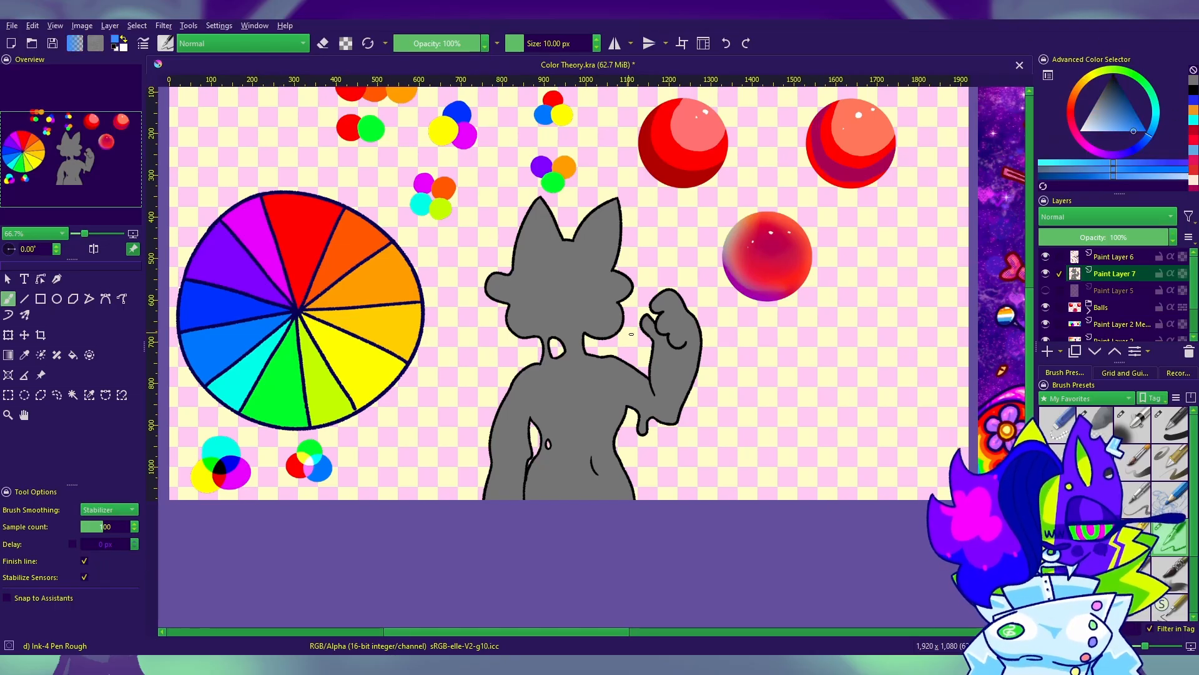
{"action": "left_click_drag", "start_coordinate": [631, 334], "coordinate": [731, 312]}
{"action": "left_click", "coordinate": [1183, 274]}
{"action": "left_click", "coordinate": [41, 299]}
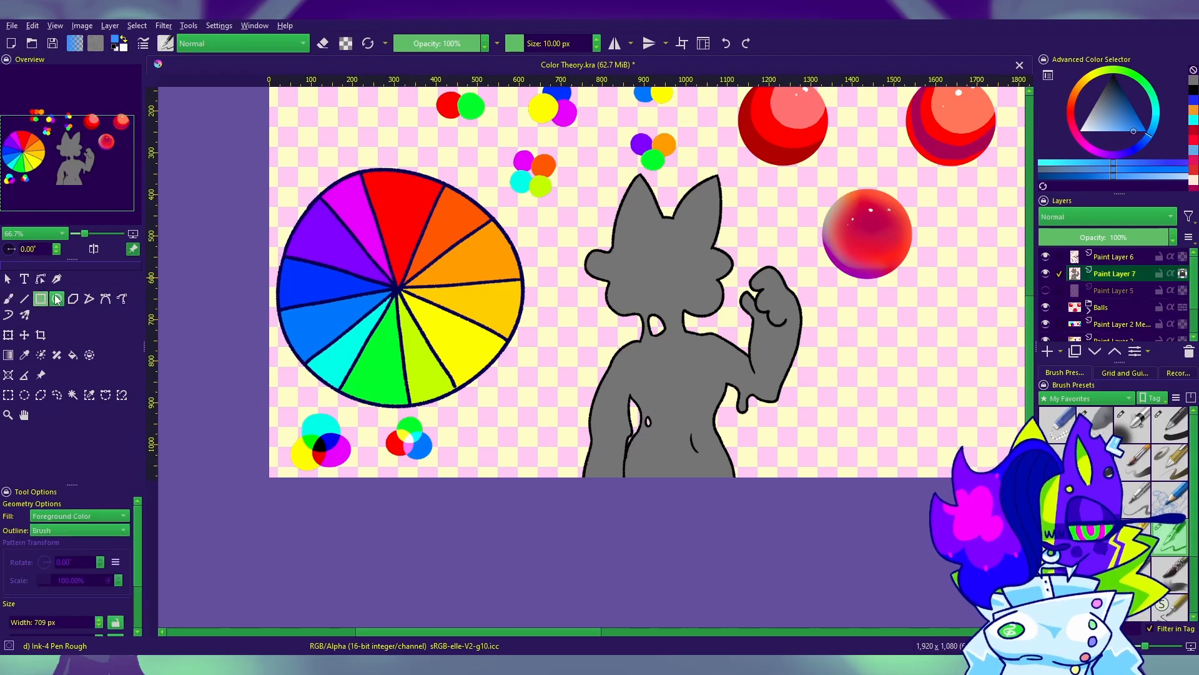
{"action": "left_click_drag", "start_coordinate": [885, 148], "coordinate": [500, 484]}
{"action": "left_click_drag", "start_coordinate": [922, 530], "coordinate": [735, 547]}
Step: Shade the middle of the face in a deeper blue using the Airbrush Soft brush at 126 px
{"action": "left_click", "coordinate": [24, 355]}
{"action": "left_click_drag", "start_coordinate": [727, 349], "coordinate": [887, 353]}
{"action": "left_click_drag", "start_coordinate": [807, 345], "coordinate": [727, 363]}
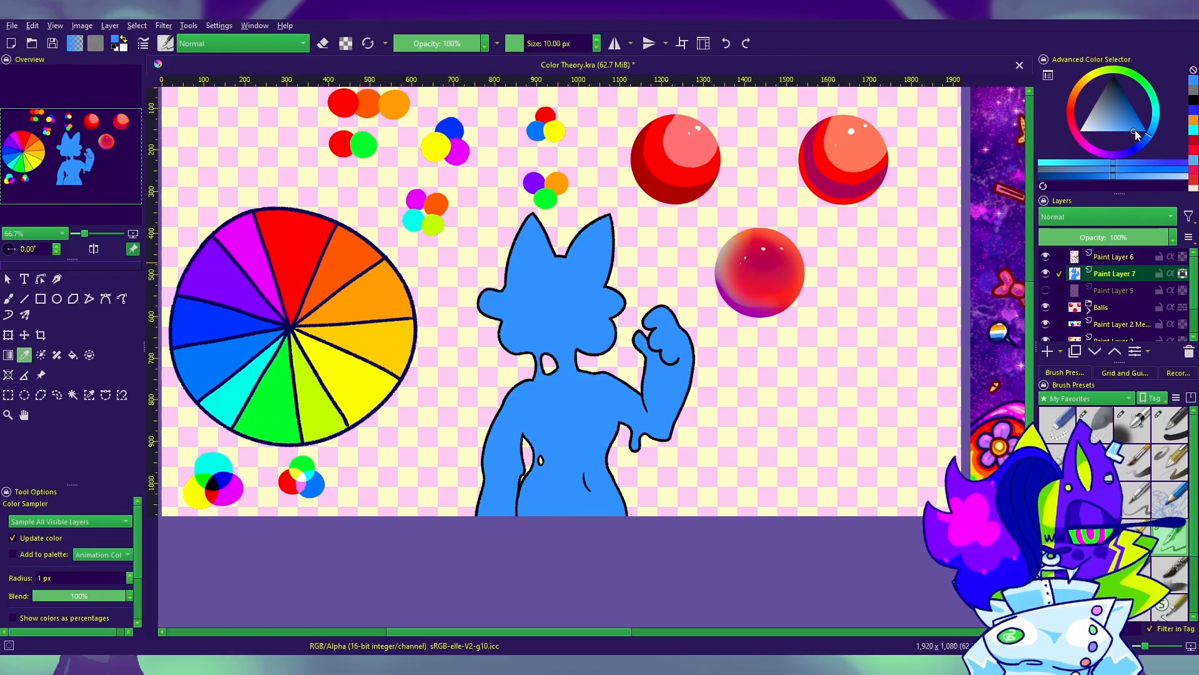
{"action": "left_click_drag", "start_coordinate": [1134, 130], "coordinate": [1142, 144]}
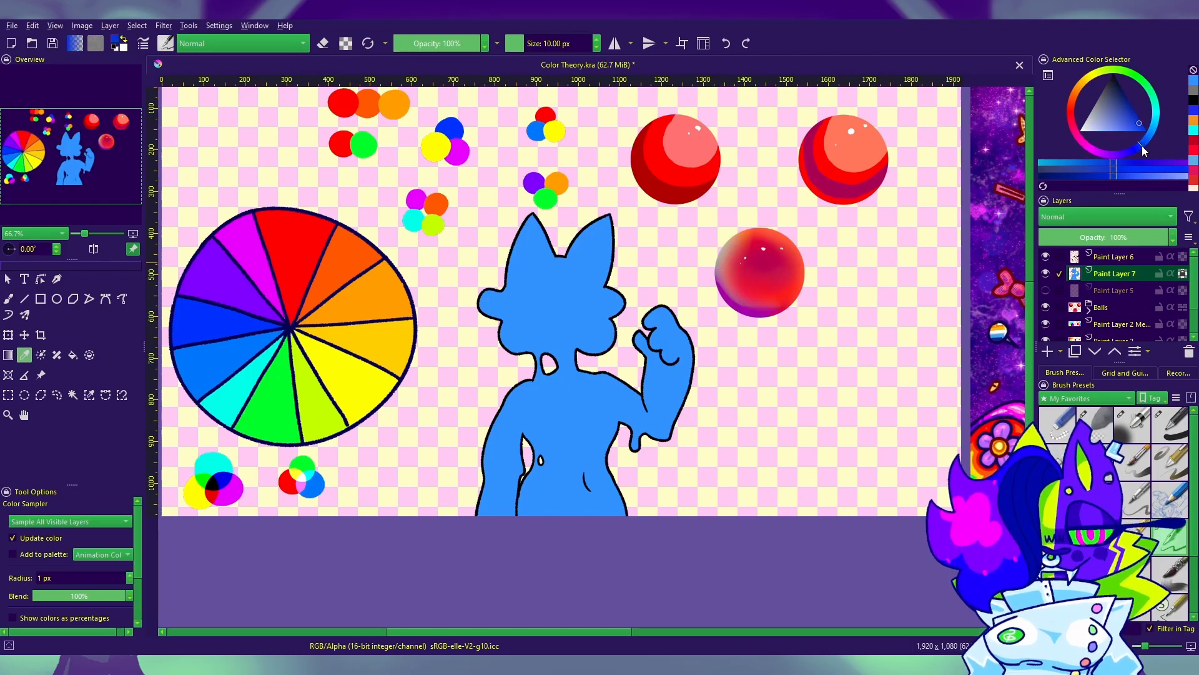
{"action": "left_click", "coordinate": [9, 299]}
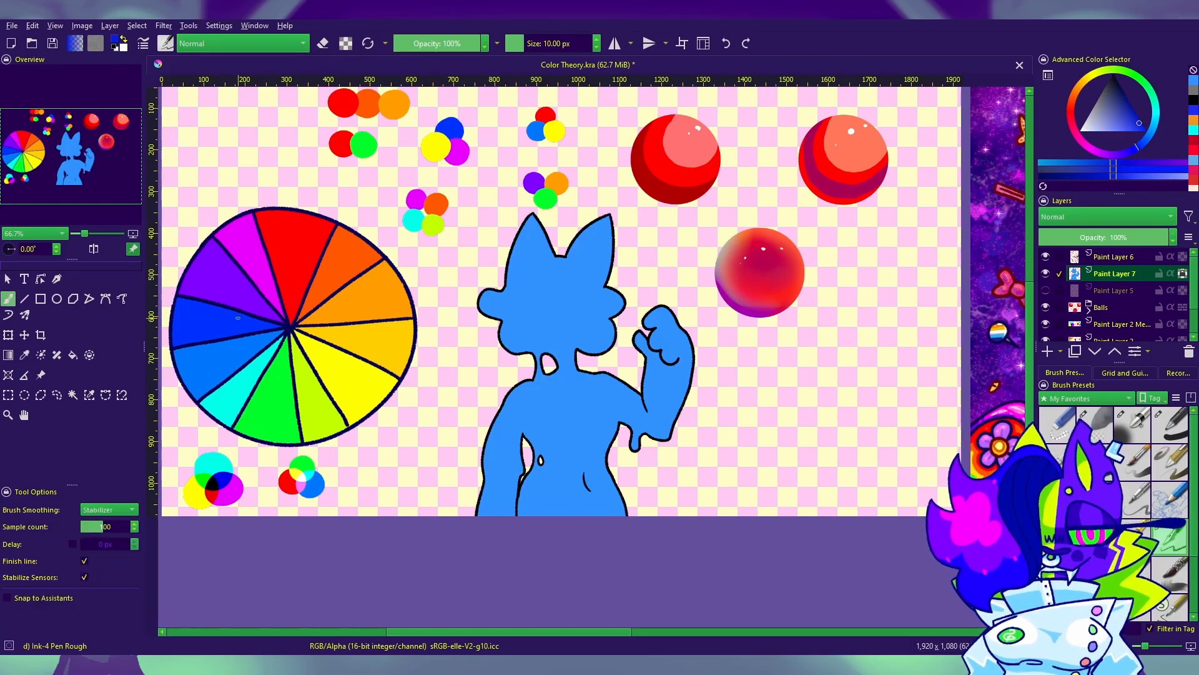
{"action": "left_click", "coordinate": [1132, 424]}
{"action": "key", "text": "bracketleft"}
{"action": "key", "text": "bracketleft"}
{"action": "key", "text": "bracketleft"}
{"action": "key", "text": "bracketleft"}
{"action": "key", "text": "bracketleft"}
{"action": "key", "text": "bracketleft"}
{"action": "key", "text": "bracketleft"}
{"action": "key", "text": "bracketleft"}
{"action": "key", "text": "bracketleft"}
{"action": "key", "text": "bracketleft"}
{"action": "key", "text": "bracketleft"}
{"action": "key", "text": "bracketleft"}
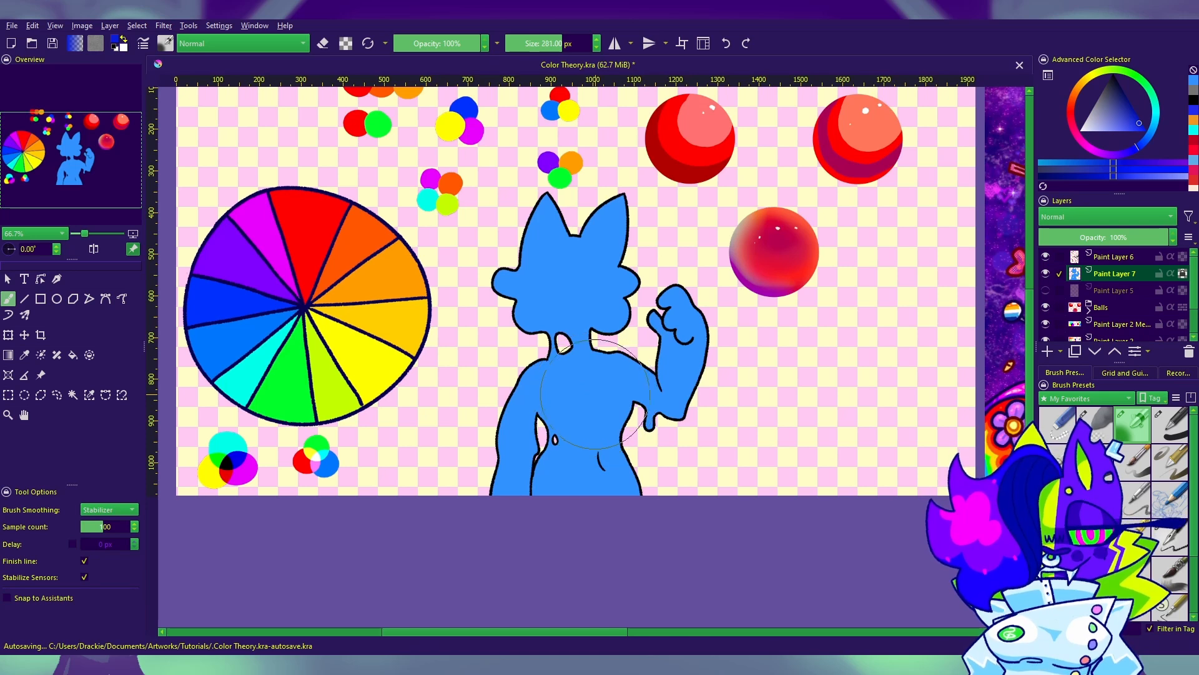
{"action": "left_click_drag", "start_coordinate": [542, 276], "coordinate": [599, 288]}
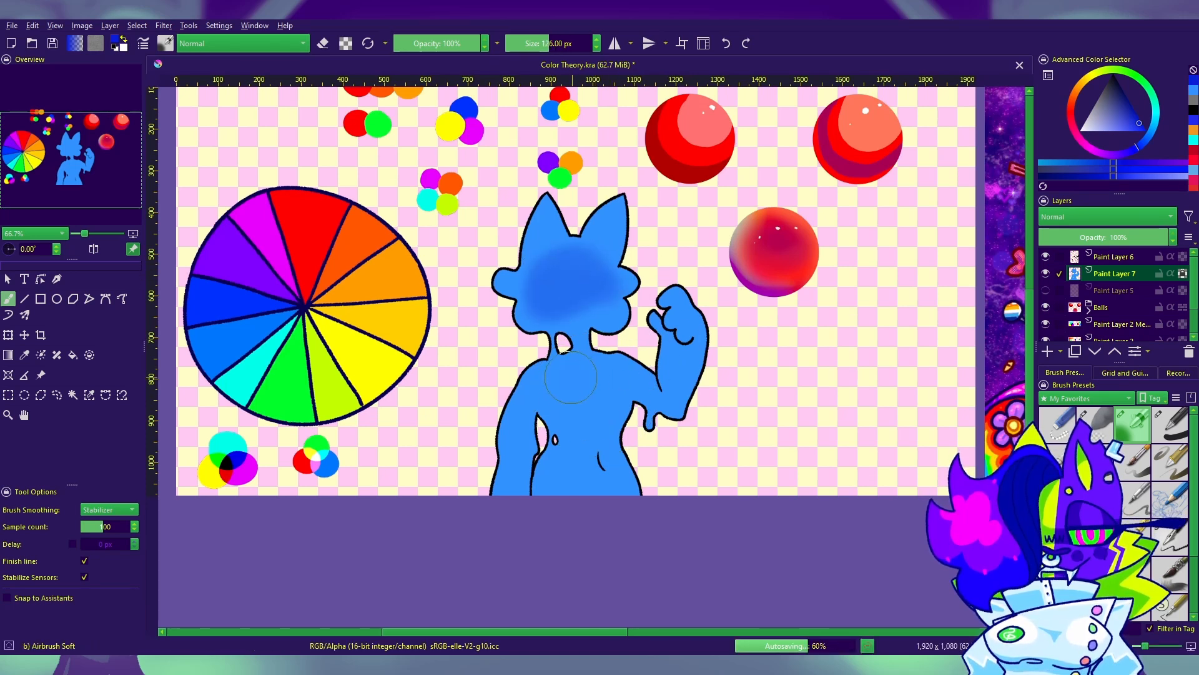
Step: Airbrush the deeper blue over the chest, belly, lowered arm and raised forearm
{"action": "mouse_move", "coordinate": [570, 377]}
{"action": "left_mouse_down"}
{"action": "mouse_move", "coordinate": [591, 390]}
{"action": "mouse_move", "coordinate": [616, 381]}
{"action": "mouse_move", "coordinate": [573, 459]}
{"action": "left_mouse_up"}
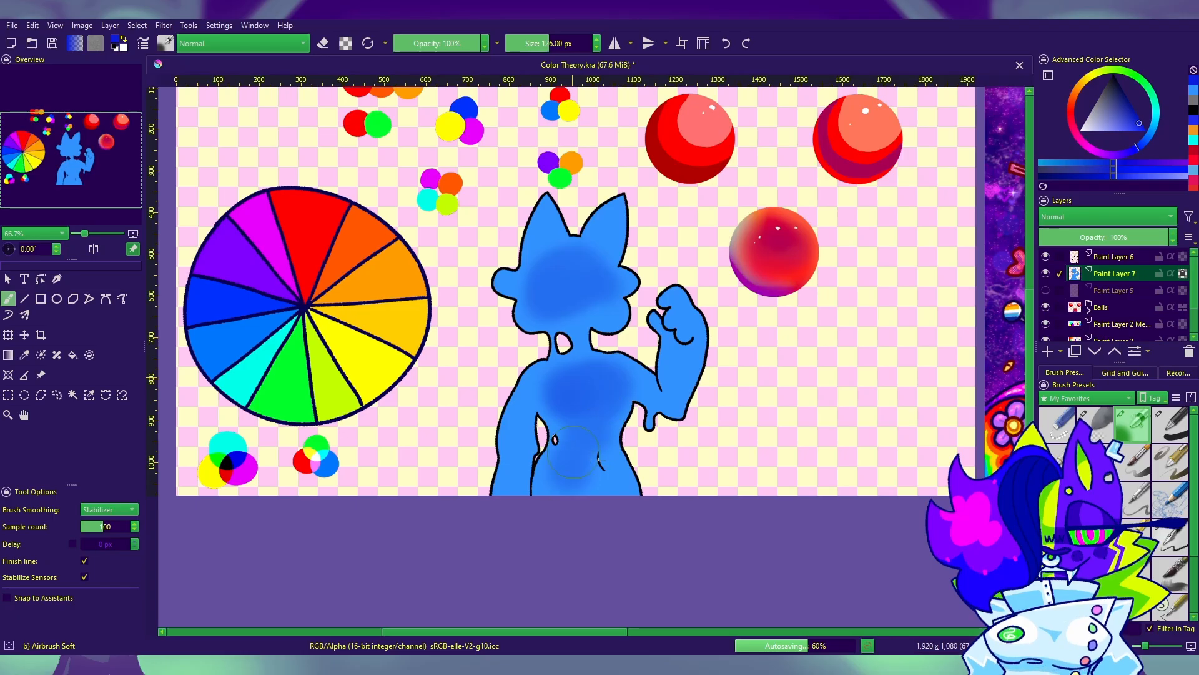
{"action": "left_click_drag", "start_coordinate": [545, 386], "coordinate": [515, 446]}
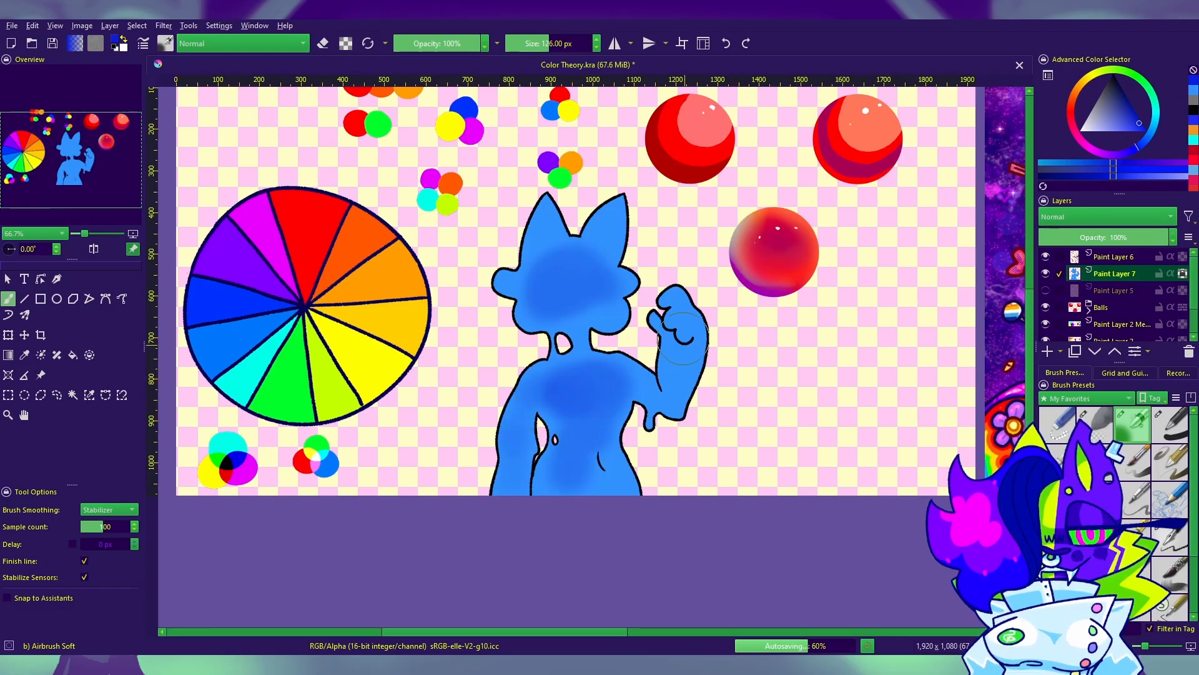
{"action": "left_click_drag", "start_coordinate": [684, 325], "coordinate": [679, 383]}
Step: Try shading both ears with the deeper blue at the 126 px brush size
{"action": "left_click_drag", "start_coordinate": [550, 221], "coordinate": [544, 257]}
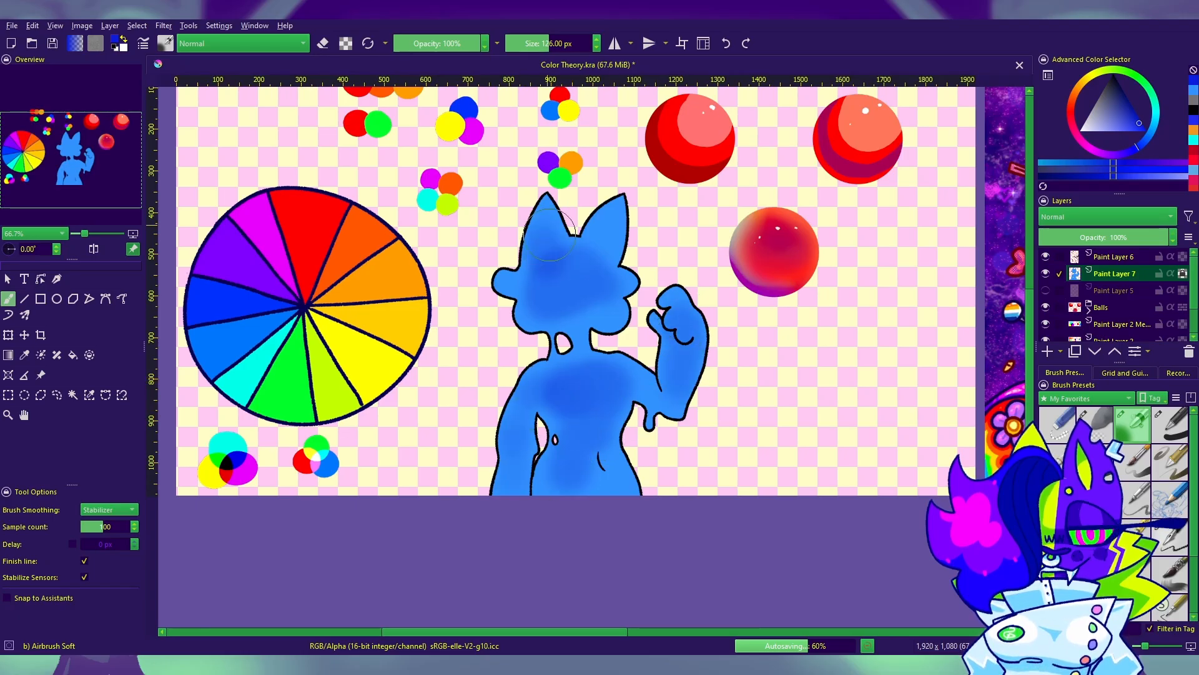
{"action": "left_click_drag", "start_coordinate": [609, 232], "coordinate": [576, 301]}
{"action": "key", "text": "ctrl+z"}
Step: Reduce the airbrush to 73 px and softly shade the insides of both ears in the deeper blue
{"action": "key", "text": "ctrl+z"}
{"action": "key", "text": "ctrl+z"}
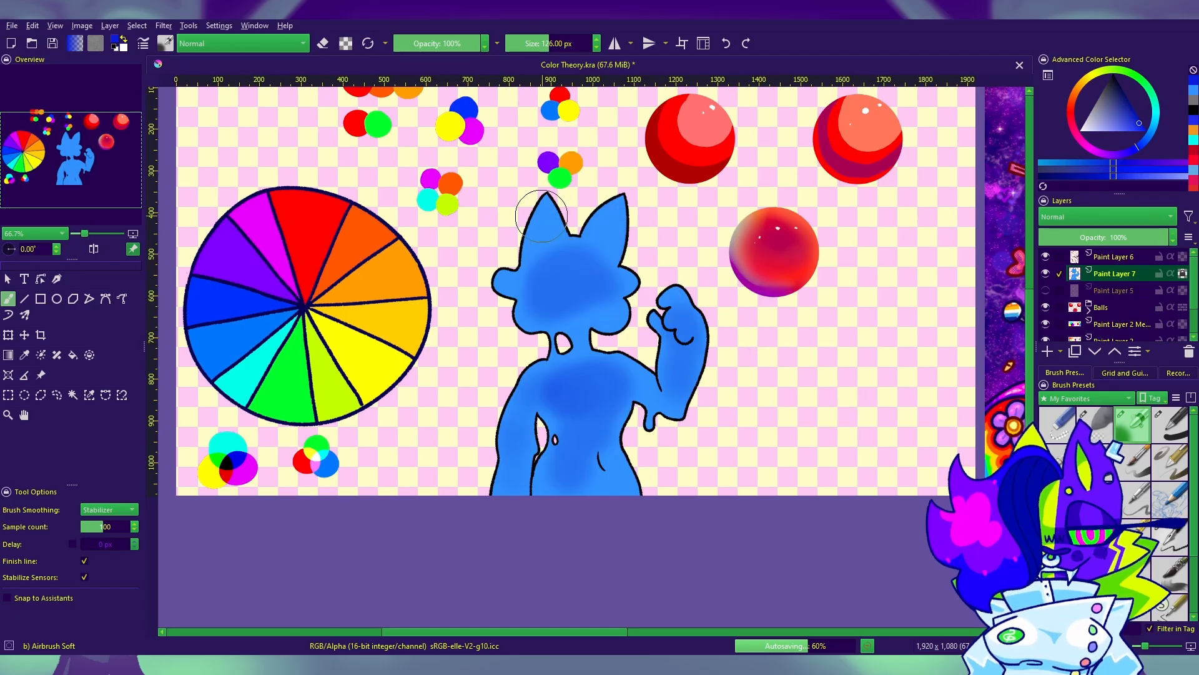
{"action": "mouse_move", "coordinate": [542, 217]}
{"action": "left_mouse_down"}
{"action": "mouse_move", "coordinate": [541, 235]}
{"action": "mouse_move", "coordinate": [546, 220]}
{"action": "mouse_move", "coordinate": [603, 226]}
{"action": "left_mouse_up"}
{"action": "key", "text": "ctrl+z"}
{"action": "key", "text": "bracketleft"}
{"action": "key", "text": "bracketleft"}
{"action": "key", "text": "bracketleft"}
{"action": "key", "text": "bracketleft"}
{"action": "key", "text": "bracketleft"}
{"action": "key", "text": "bracketleft"}
{"action": "key", "text": "bracketleft"}
{"action": "key", "text": "bracketleft"}
{"action": "key", "text": "ctrl+z"}
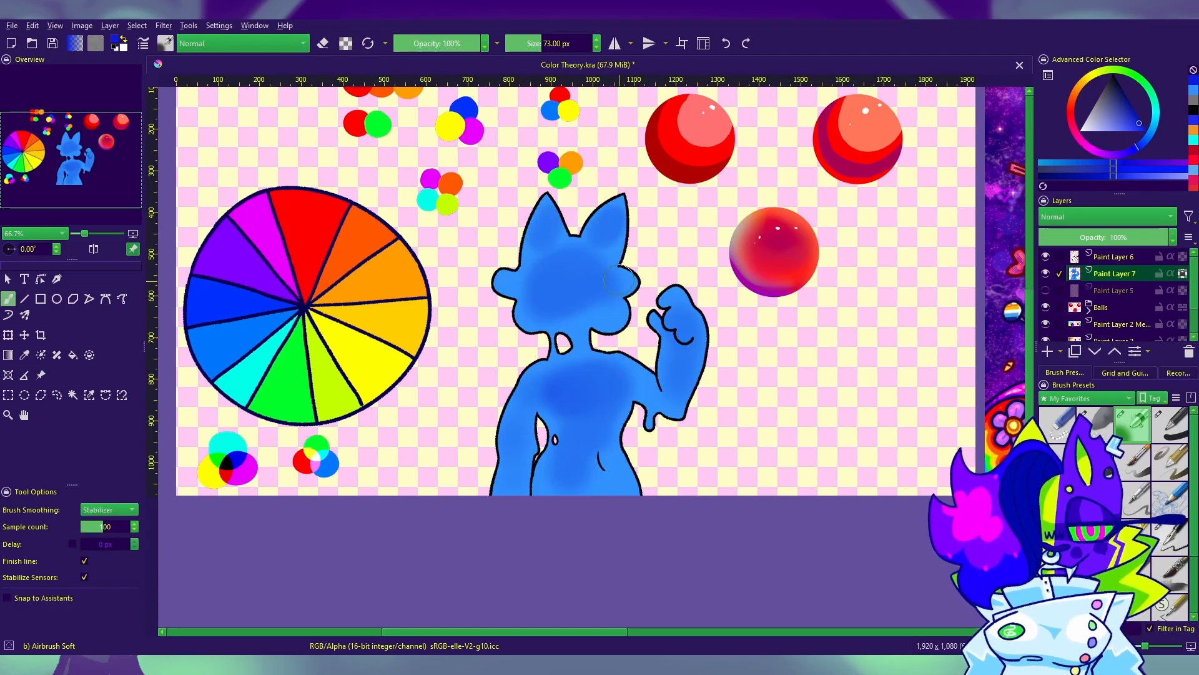
Step: Deepen the blue shading on the face, chest, raised hand and lowered arm with the 73 px airbrush
{"action": "left_click_drag", "start_coordinate": [626, 279], "coordinate": [603, 314]}
{"action": "key", "text": "ctrl+z"}
{"action": "key", "text": "ctrl+z"}
{"action": "mouse_move", "coordinate": [524, 311]}
{"action": "left_mouse_down"}
{"action": "mouse_move", "coordinate": [534, 317]}
{"action": "mouse_move", "coordinate": [586, 267]}
{"action": "mouse_move", "coordinate": [582, 283]}
{"action": "mouse_move", "coordinate": [595, 281]}
{"action": "left_mouse_up"}
{"action": "mouse_move", "coordinate": [593, 376]}
{"action": "left_mouse_down"}
{"action": "mouse_move", "coordinate": [569, 389]}
{"action": "mouse_move", "coordinate": [607, 394]}
{"action": "left_mouse_up"}
{"action": "left_click_drag", "start_coordinate": [677, 320], "coordinate": [663, 311]}
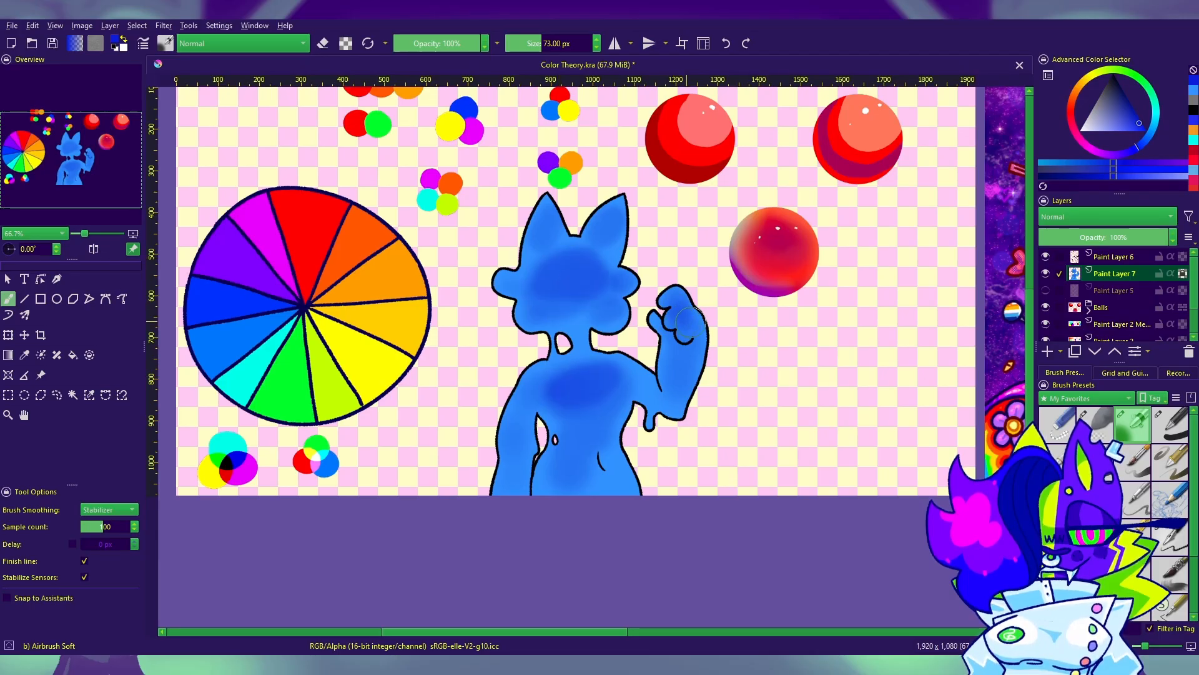
{"action": "left_click_drag", "start_coordinate": [513, 435], "coordinate": [511, 465]}
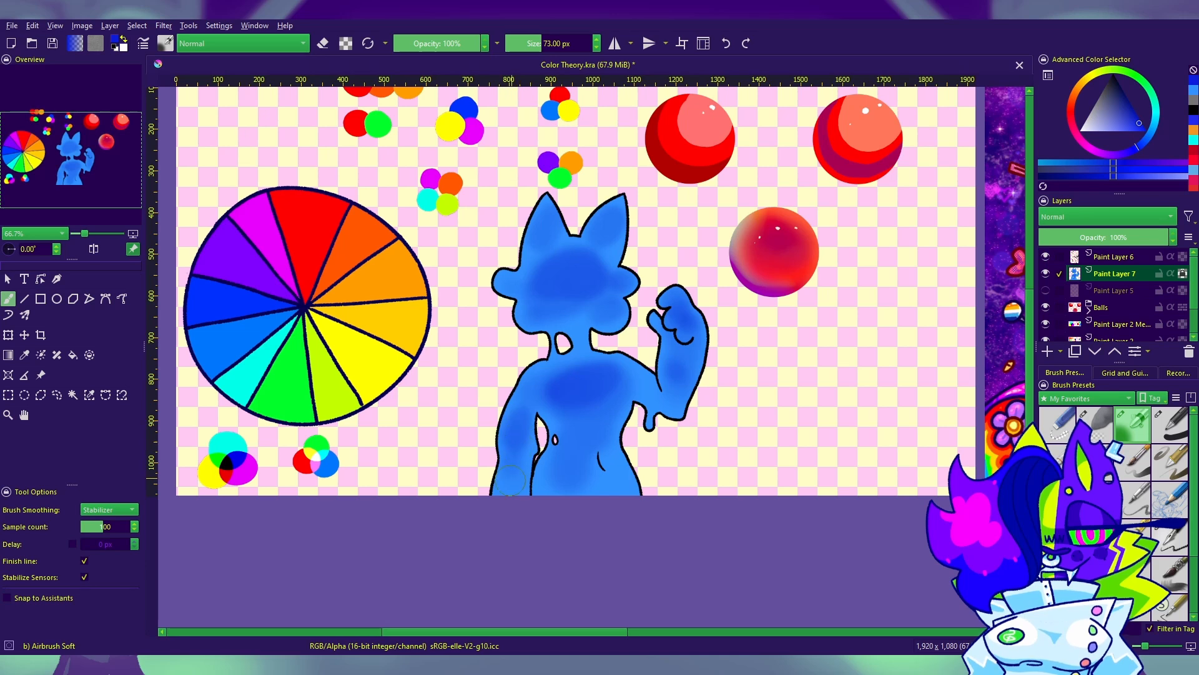
Step: Deepen the blue shading across the middle and lower part of the face with the 73 px airbrush
{"action": "mouse_move", "coordinate": [551, 277]}
{"action": "left_mouse_down"}
{"action": "mouse_move", "coordinate": [584, 281]}
{"action": "mouse_move", "coordinate": [540, 295]}
{"action": "left_mouse_up"}
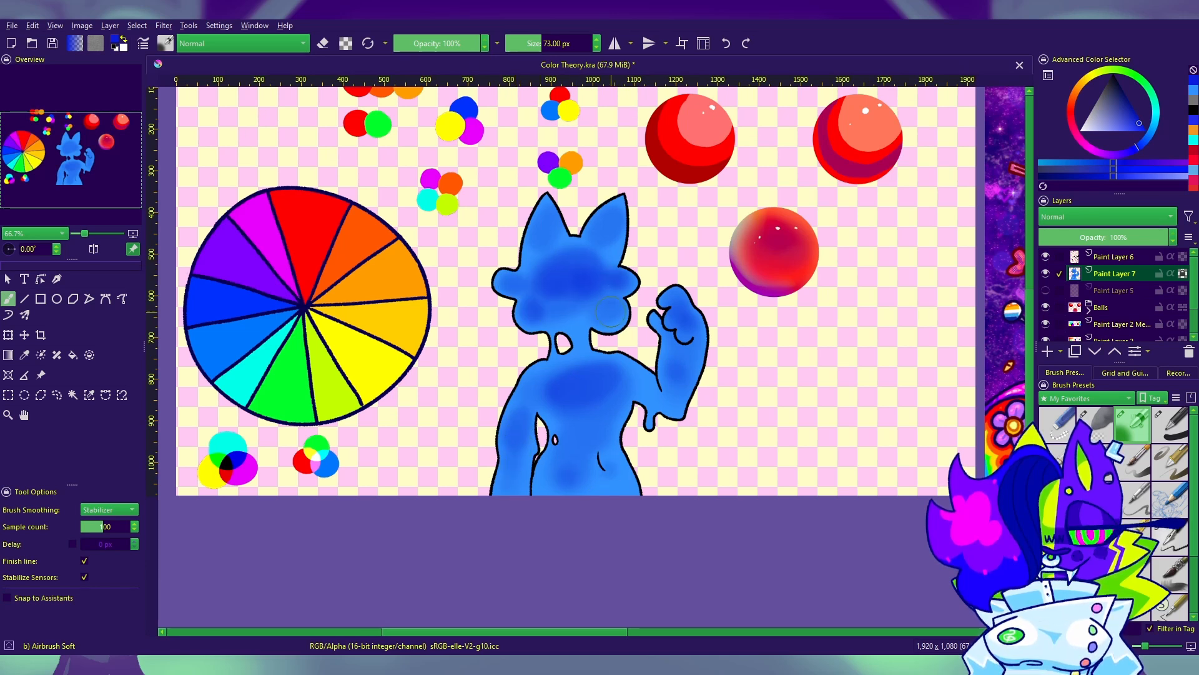
{"action": "left_click_drag", "start_coordinate": [823, 443], "coordinate": [833, 426]}
{"action": "left_click", "coordinate": [1154, 650]}
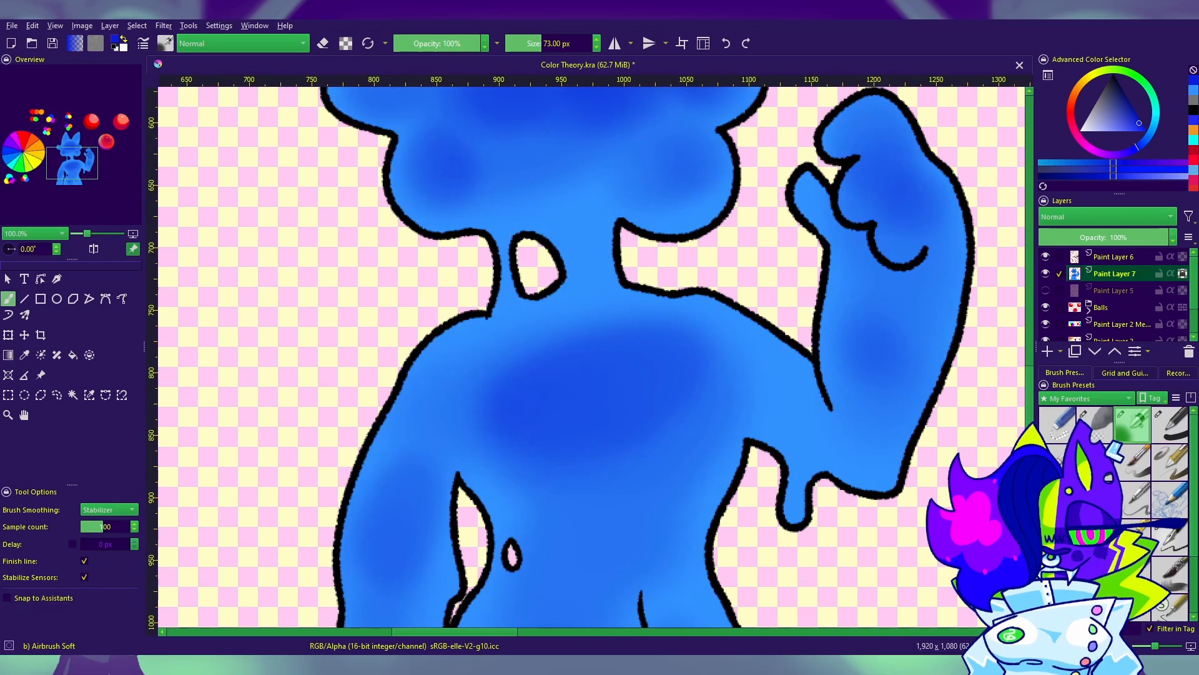
{"action": "left_click_drag", "start_coordinate": [609, 171], "coordinate": [591, 177]}
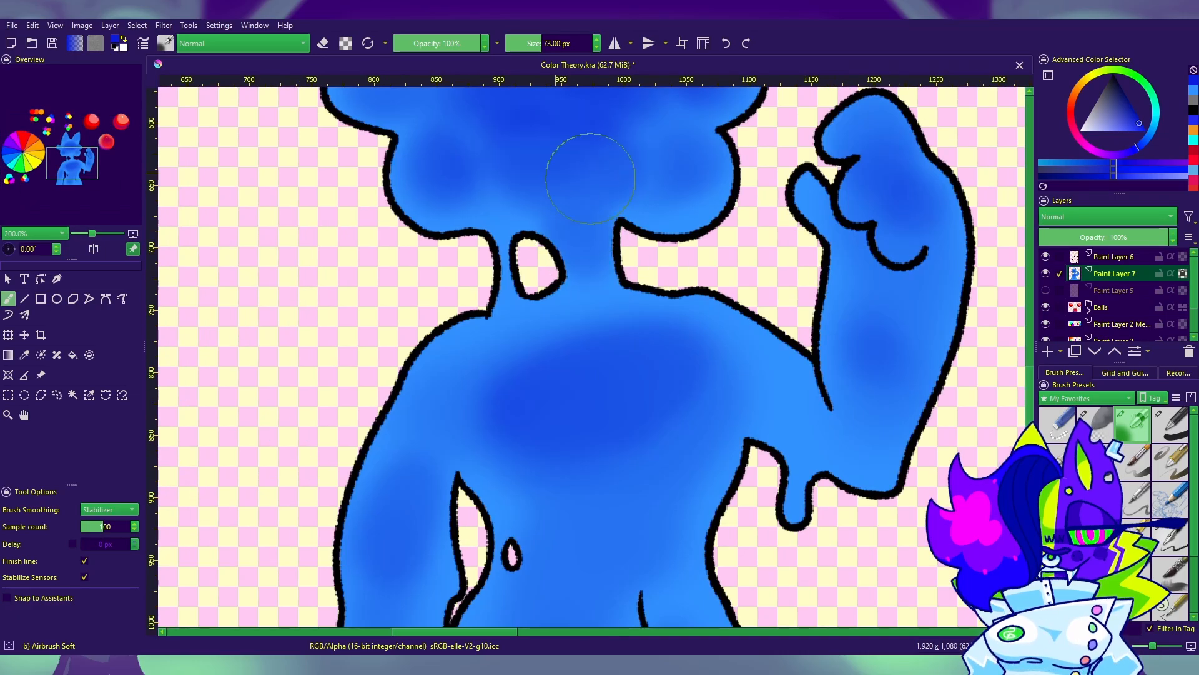
{"action": "left_click_drag", "start_coordinate": [694, 287], "coordinate": [732, 447]}
{"action": "left_click_drag", "start_coordinate": [981, 362], "coordinate": [995, 351]}
Step: Switch to the lighter blue and, with a 41 px airbrush, lighten the edges of the face and the raised hand
{"action": "left_click", "coordinate": [1193, 95]}
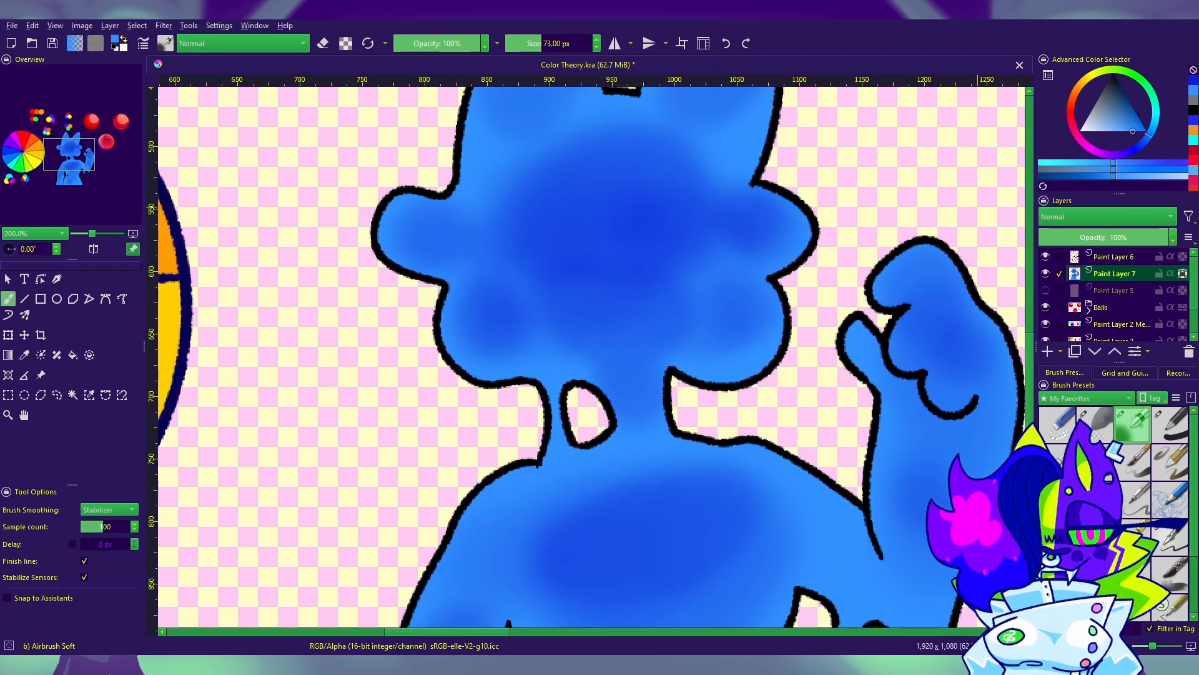
{"action": "left_click_drag", "start_coordinate": [838, 308], "coordinate": [835, 409]}
{"action": "left_click_drag", "start_coordinate": [572, 371], "coordinate": [592, 374]}
{"action": "mouse_move", "coordinate": [611, 430]}
{"action": "left_mouse_down"}
{"action": "mouse_move", "coordinate": [669, 375]}
{"action": "mouse_move", "coordinate": [694, 395]}
{"action": "left_mouse_up"}
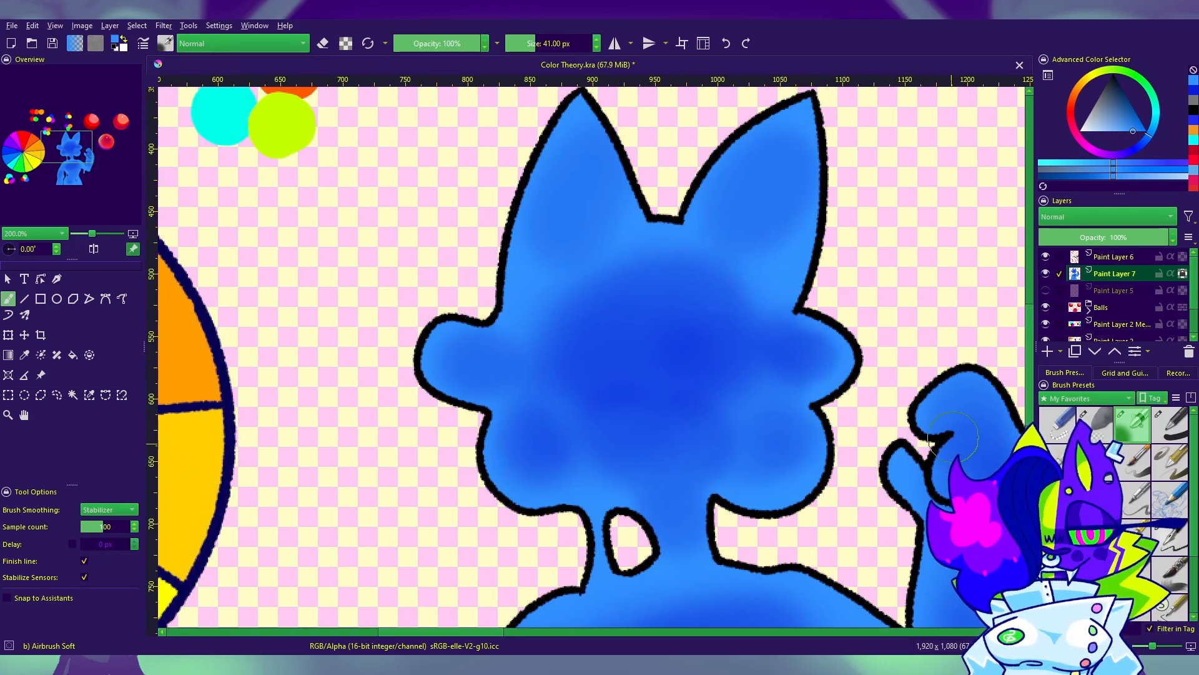
{"action": "left_click_drag", "start_coordinate": [1018, 412], "coordinate": [709, 327]}
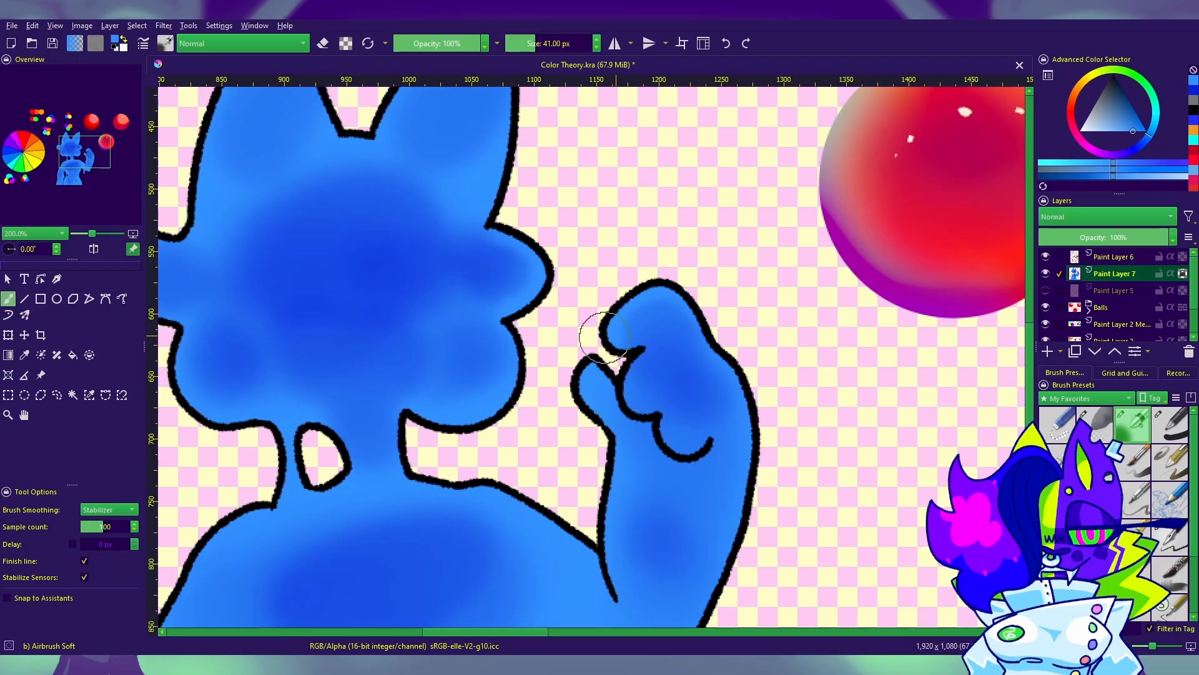
{"action": "left_click_drag", "start_coordinate": [605, 338], "coordinate": [687, 450]}
{"action": "left_click_drag", "start_coordinate": [666, 286], "coordinate": [722, 363]}
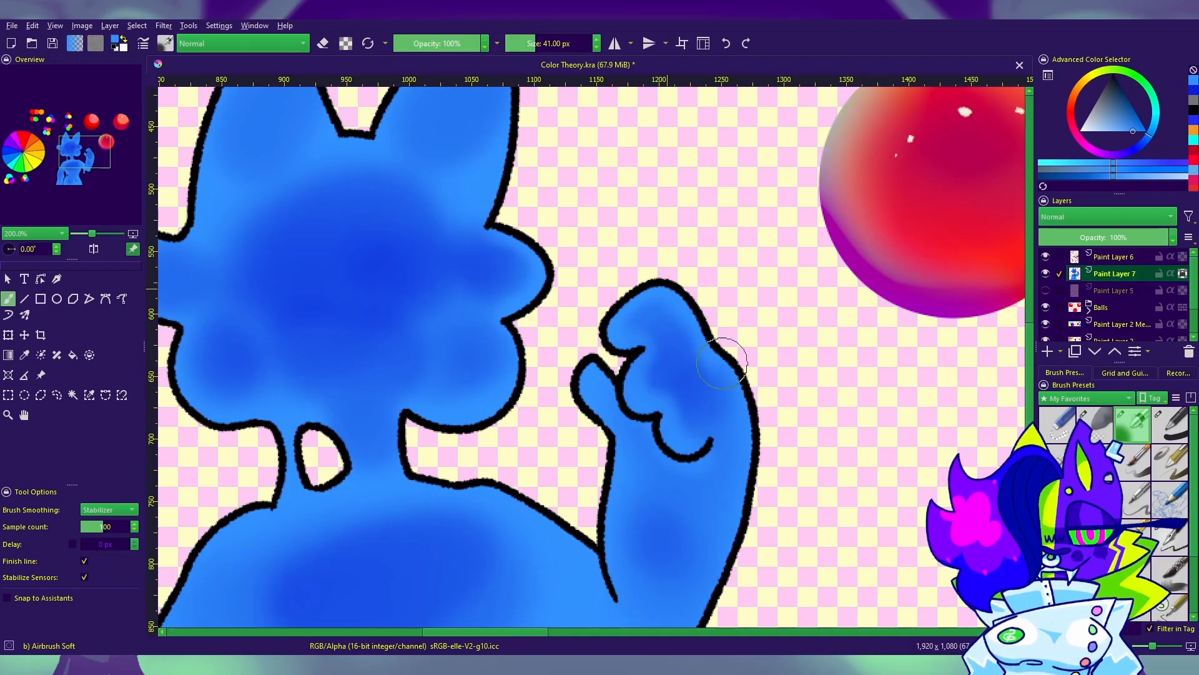
Step: Shade the raised hand's fingers, thumb and forearm in the deeper blue with the 41 px airbrush
{"action": "left_click", "coordinate": [1143, 146]}
{"action": "mouse_move", "coordinate": [641, 320]}
{"action": "left_mouse_down"}
{"action": "mouse_move", "coordinate": [672, 319]}
{"action": "mouse_move", "coordinate": [702, 396]}
{"action": "mouse_move", "coordinate": [728, 419]}
{"action": "left_mouse_up"}
{"action": "mouse_move", "coordinate": [584, 375]}
{"action": "left_mouse_down"}
{"action": "mouse_move", "coordinate": [665, 500]}
{"action": "mouse_move", "coordinate": [712, 501]}
{"action": "mouse_move", "coordinate": [726, 448]}
{"action": "left_mouse_up"}
{"action": "left_click_drag", "start_coordinate": [751, 205], "coordinate": [773, 342]}
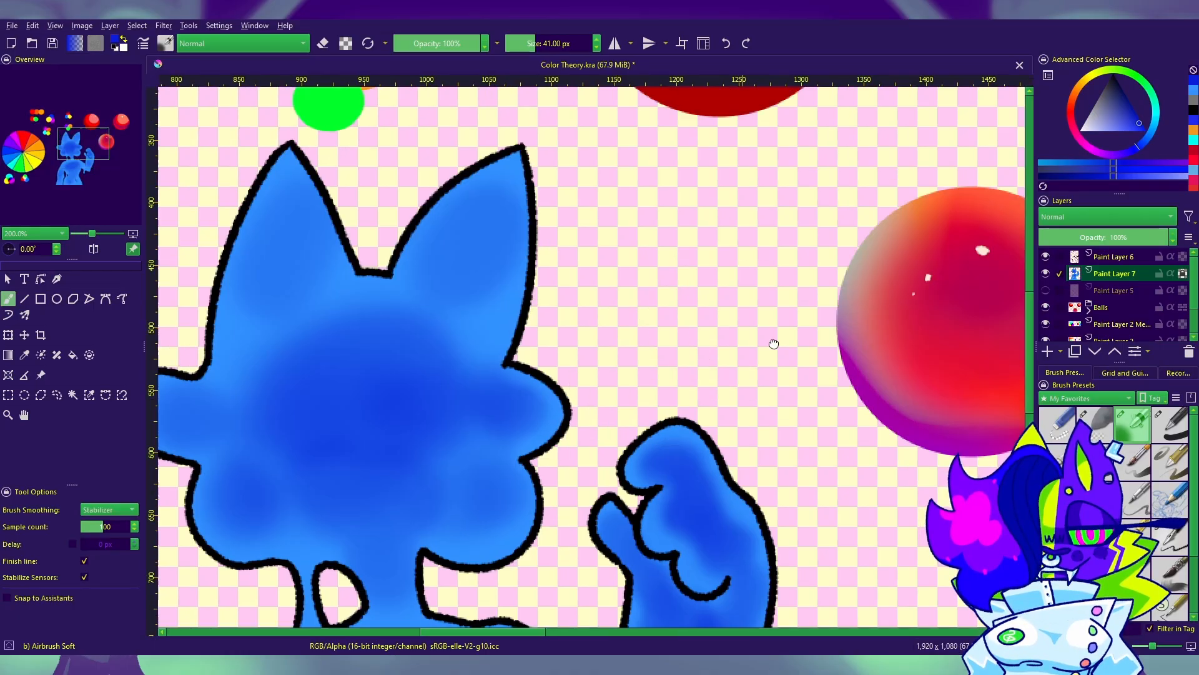
{"action": "mouse_move", "coordinate": [732, 472]}
{"action": "left_mouse_down"}
{"action": "mouse_move", "coordinate": [736, 402]}
{"action": "mouse_move", "coordinate": [689, 111]}
{"action": "left_mouse_up"}
{"action": "mouse_move", "coordinate": [678, 298]}
{"action": "left_mouse_down"}
{"action": "mouse_move", "coordinate": [622, 301]}
{"action": "mouse_move", "coordinate": [653, 304]}
{"action": "mouse_move", "coordinate": [630, 337]}
{"action": "mouse_move", "coordinate": [646, 430]}
{"action": "left_mouse_up"}
{"action": "left_click_drag", "start_coordinate": [713, 408], "coordinate": [787, 498]}
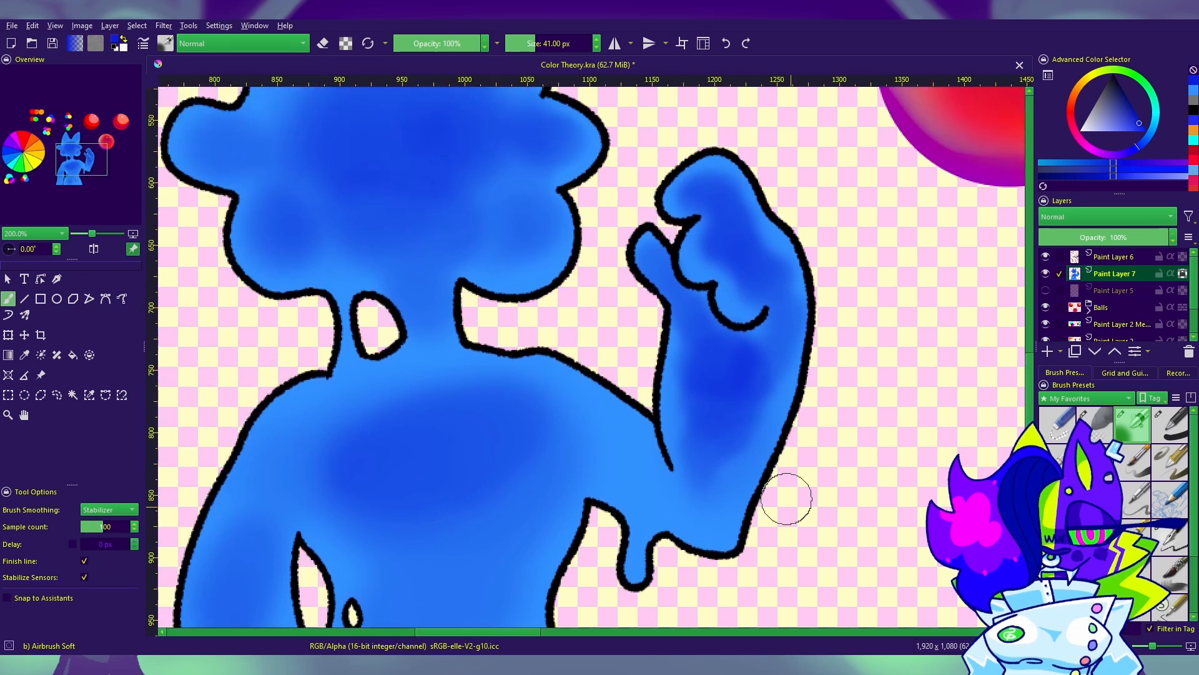
Step: Deepen the blue across the chest with the airbrush at 44 px and 103 px, and darken the raised forearm
{"action": "mouse_move", "coordinate": [747, 432]}
{"action": "left_mouse_down"}
{"action": "mouse_move", "coordinate": [934, 372]}
{"action": "mouse_move", "coordinate": [929, 324]}
{"action": "left_mouse_up"}
{"action": "mouse_move", "coordinate": [549, 300]}
{"action": "left_mouse_down"}
{"action": "mouse_move", "coordinate": [534, 326]}
{"action": "mouse_move", "coordinate": [466, 372]}
{"action": "mouse_move", "coordinate": [482, 321]}
{"action": "mouse_move", "coordinate": [532, 333]}
{"action": "mouse_move", "coordinate": [562, 379]}
{"action": "mouse_move", "coordinate": [679, 319]}
{"action": "mouse_move", "coordinate": [752, 306]}
{"action": "mouse_move", "coordinate": [762, 337]}
{"action": "mouse_move", "coordinate": [728, 348]}
{"action": "mouse_move", "coordinate": [715, 309]}
{"action": "mouse_move", "coordinate": [751, 308]}
{"action": "mouse_move", "coordinate": [553, 331]}
{"action": "mouse_move", "coordinate": [623, 350]}
{"action": "left_mouse_up"}
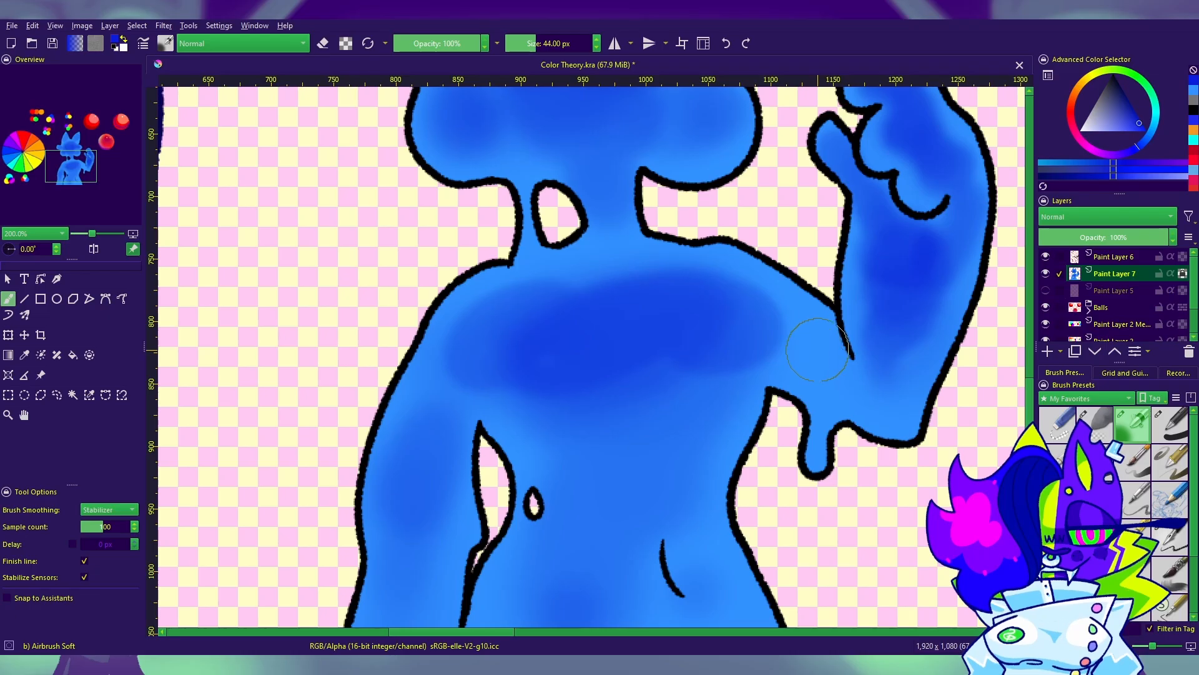
{"action": "left_click_drag", "start_coordinate": [818, 350], "coordinate": [887, 349], "text": "shift"}
{"action": "mouse_move", "coordinate": [517, 351]}
{"action": "left_mouse_down"}
{"action": "mouse_move", "coordinate": [559, 348]}
{"action": "mouse_move", "coordinate": [483, 348]}
{"action": "mouse_move", "coordinate": [753, 315]}
{"action": "mouse_move", "coordinate": [624, 309]}
{"action": "mouse_move", "coordinate": [482, 348]}
{"action": "mouse_move", "coordinate": [562, 440]}
{"action": "mouse_move", "coordinate": [920, 347]}
{"action": "left_mouse_up"}
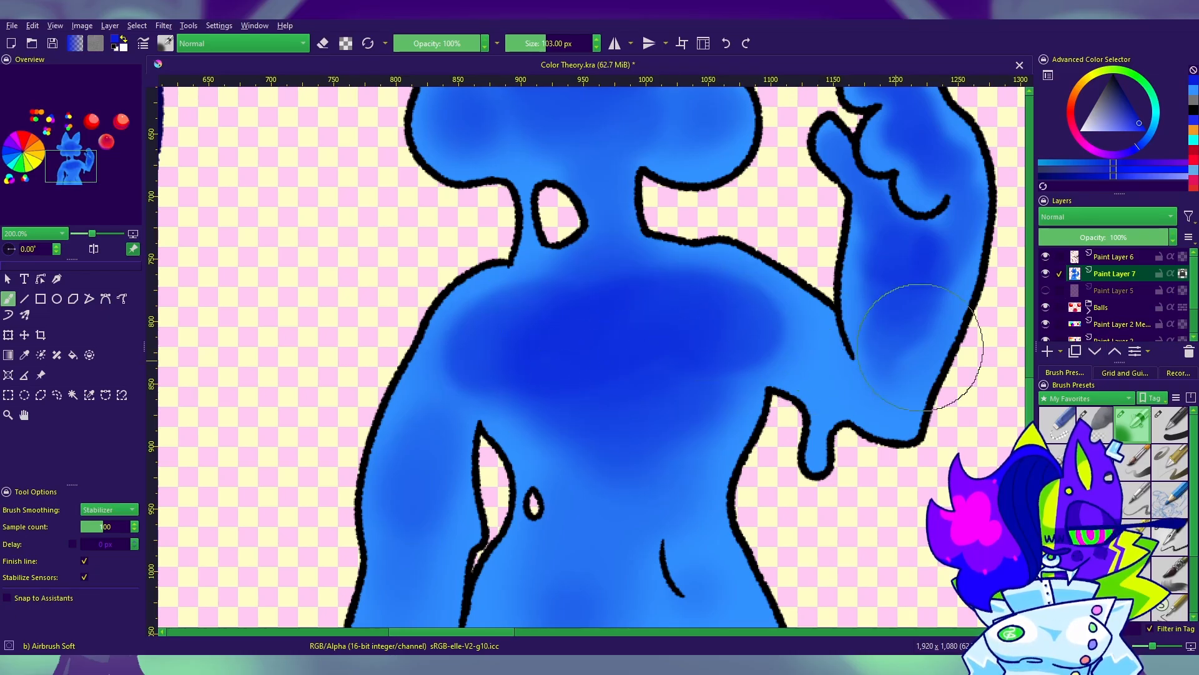
{"action": "mouse_move", "coordinate": [905, 170]}
{"action": "left_mouse_down"}
{"action": "mouse_move", "coordinate": [461, 348]}
{"action": "mouse_move", "coordinate": [887, 275]}
{"action": "left_mouse_up"}
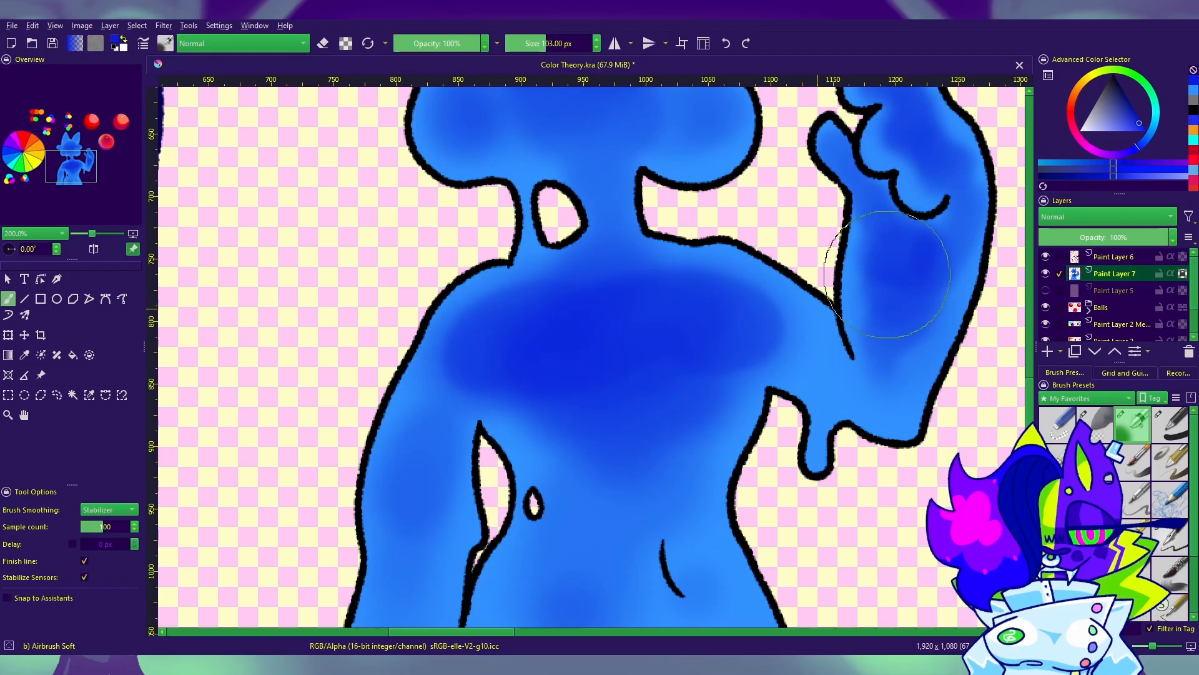
Step: Blend the edges of the chest shading with the lighter blue using the 103 px airbrush
{"action": "left_click", "coordinate": [1195, 91]}
{"action": "mouse_move", "coordinate": [605, 292]}
{"action": "left_mouse_down"}
{"action": "mouse_move", "coordinate": [537, 288]}
{"action": "mouse_move", "coordinate": [480, 378]}
{"action": "mouse_move", "coordinate": [590, 392]}
{"action": "mouse_move", "coordinate": [660, 454]}
{"action": "mouse_move", "coordinate": [730, 300]}
{"action": "mouse_move", "coordinate": [523, 436]}
{"action": "left_mouse_up"}
{"action": "key", "text": "ctrl+z"}
{"action": "mouse_move", "coordinate": [642, 273]}
{"action": "left_mouse_down"}
{"action": "mouse_move", "coordinate": [725, 343]}
{"action": "mouse_move", "coordinate": [477, 302]}
{"action": "mouse_move", "coordinate": [562, 414]}
{"action": "mouse_move", "coordinate": [712, 400]}
{"action": "mouse_move", "coordinate": [437, 325]}
{"action": "left_mouse_up"}
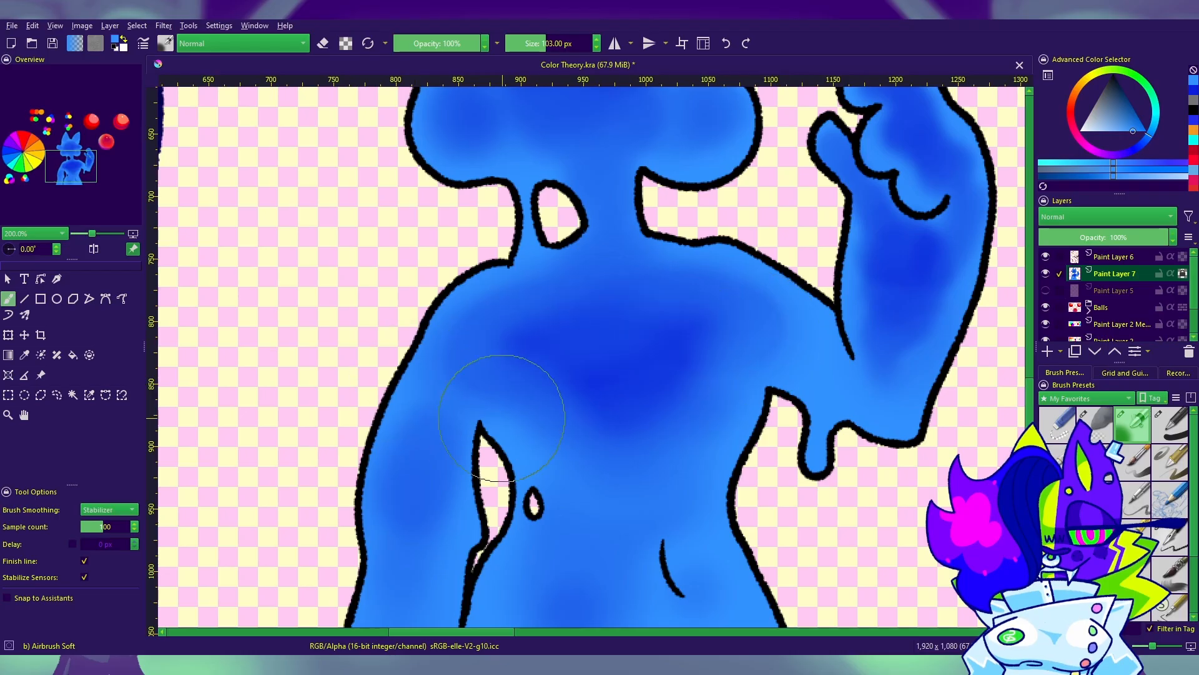
Step: Return to the deeper blue and softly shade the lower belly with the 103 px airbrush
{"action": "mouse_move", "coordinate": [1153, 645]}
{"action": "left_mouse_down"}
{"action": "mouse_move", "coordinate": [1137, 646]}
{"action": "mouse_move", "coordinate": [1147, 646]}
{"action": "left_mouse_up"}
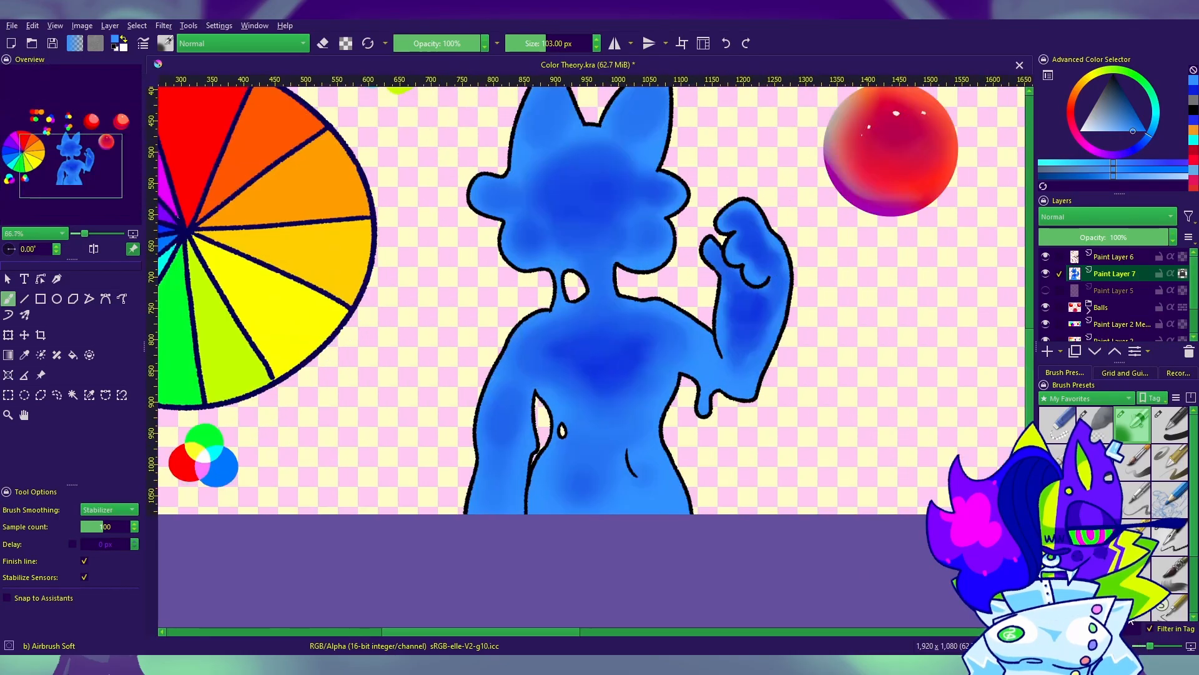
{"action": "left_click_drag", "start_coordinate": [906, 453], "coordinate": [959, 354]}
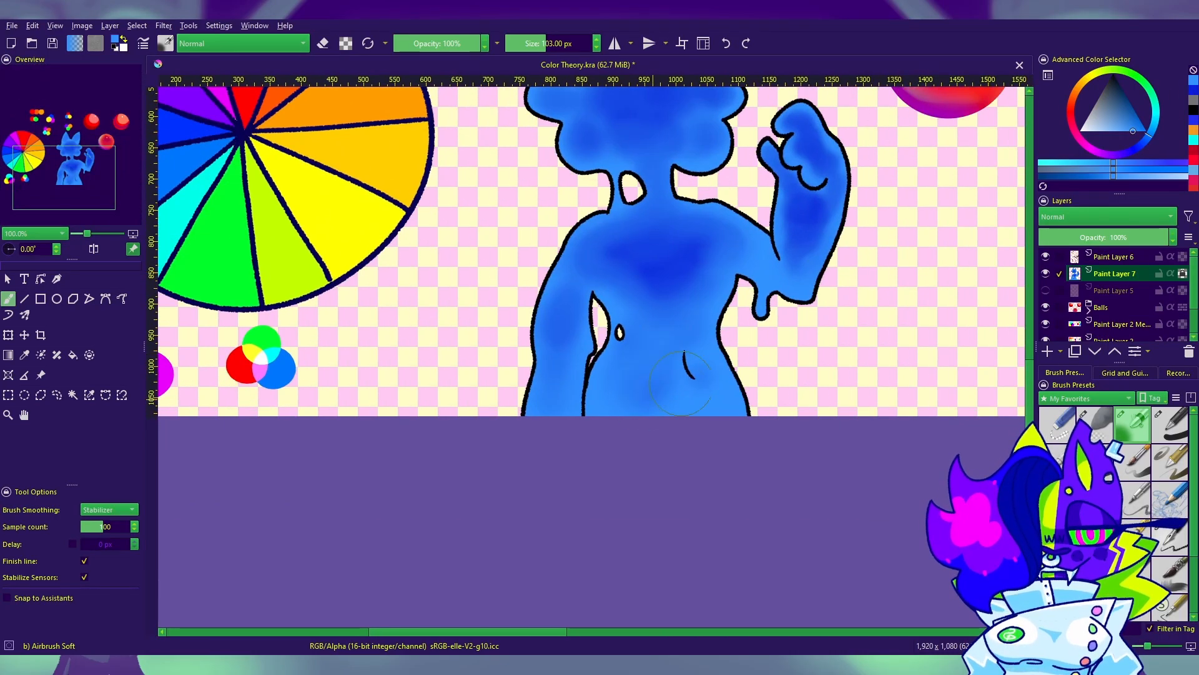
{"action": "left_click", "coordinate": [1192, 90]}
{"action": "mouse_move", "coordinate": [639, 362]}
{"action": "left_mouse_down"}
{"action": "mouse_move", "coordinate": [617, 401]}
{"action": "mouse_move", "coordinate": [669, 349]}
{"action": "mouse_move", "coordinate": [653, 340]}
{"action": "mouse_move", "coordinate": [684, 380]}
{"action": "left_mouse_up"}
{"action": "scroll", "coordinate": [808, 394], "scroll_direction": "up", "scroll_amount": 5}
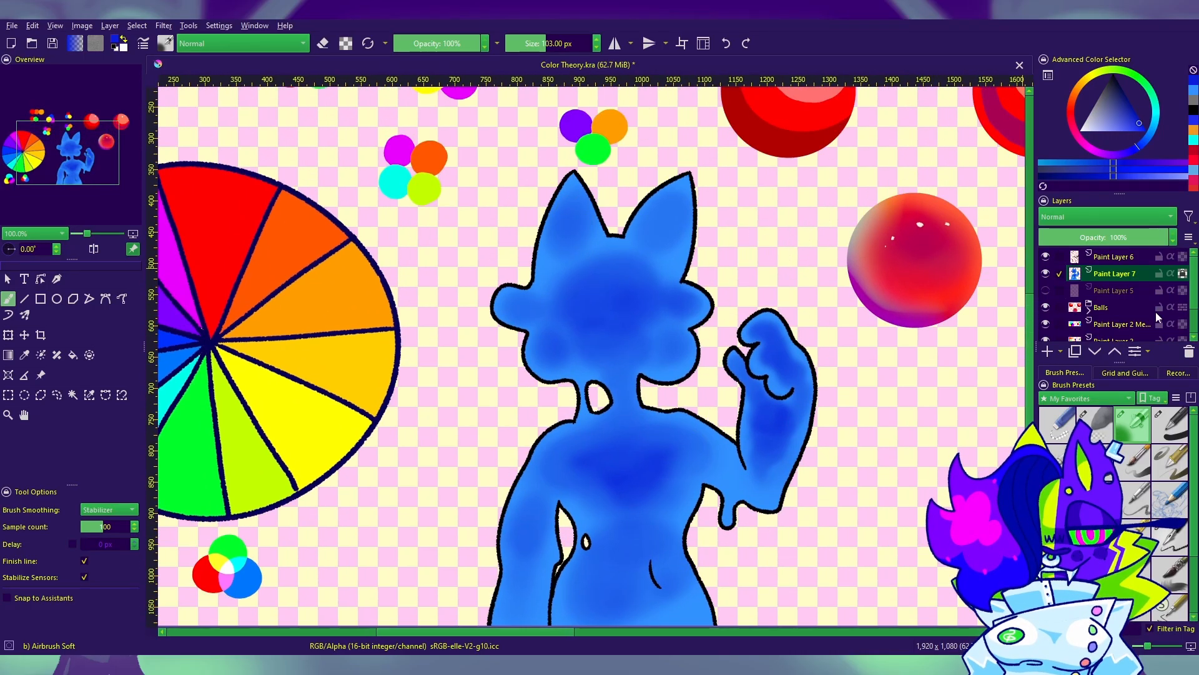
Step: Reduce the airbrush to 78 px and deepen the blue inside both ears, along the lowered arm and on the torso
{"action": "key", "text": "["}
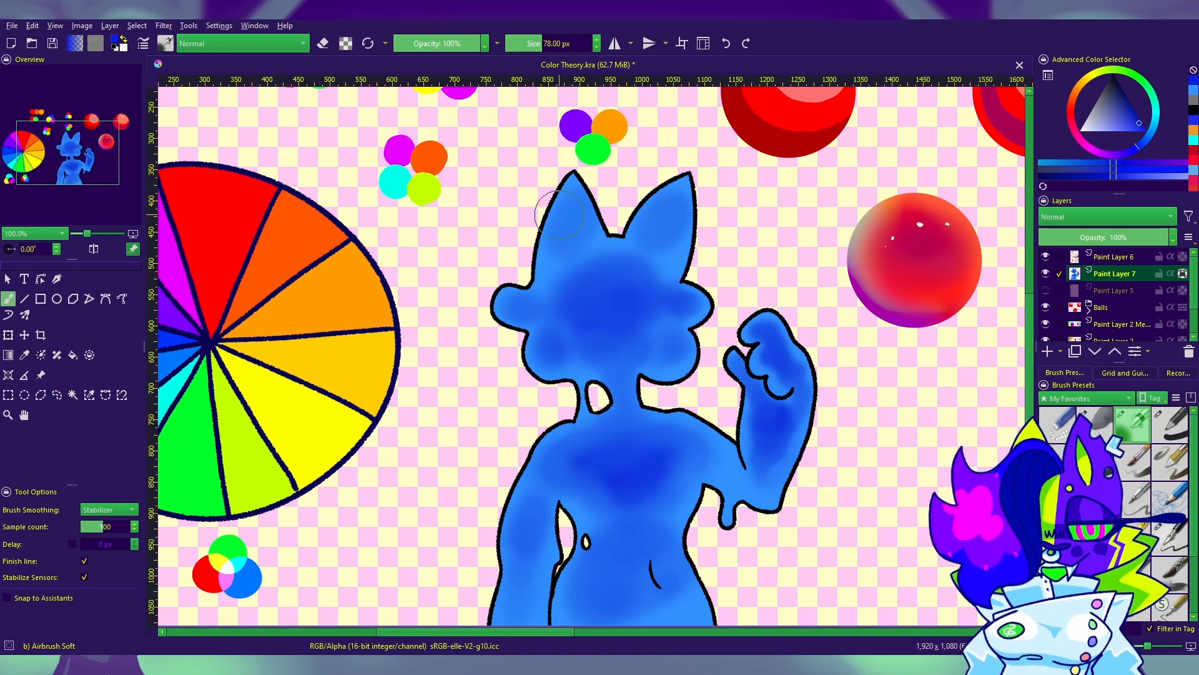
{"action": "left_click_drag", "start_coordinate": [562, 222], "coordinate": [578, 211]}
{"action": "left_click_drag", "start_coordinate": [663, 214], "coordinate": [669, 229]}
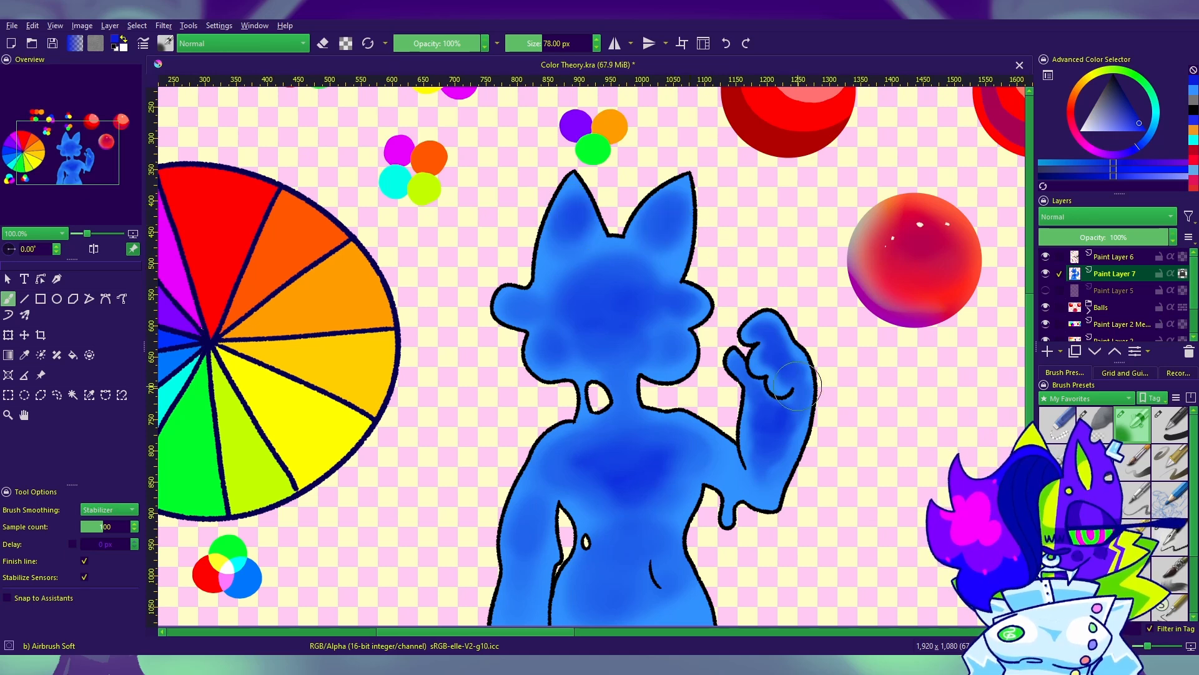
{"action": "left_click_drag", "start_coordinate": [813, 400], "coordinate": [838, 267]}
{"action": "mouse_move", "coordinate": [547, 447]}
{"action": "left_mouse_down"}
{"action": "mouse_move", "coordinate": [537, 468]}
{"action": "mouse_move", "coordinate": [544, 381]}
{"action": "mouse_move", "coordinate": [581, 309]}
{"action": "left_mouse_up"}
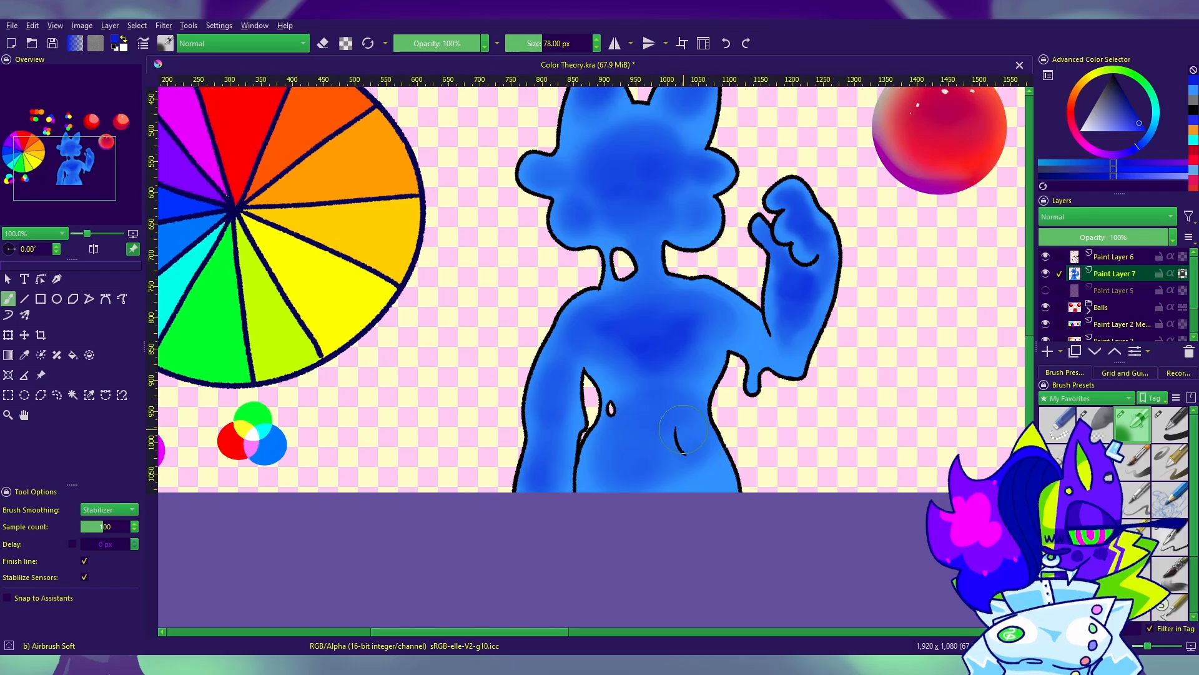
{"action": "mouse_move", "coordinate": [668, 423]}
{"action": "left_mouse_down"}
{"action": "mouse_move", "coordinate": [651, 465]}
{"action": "mouse_move", "coordinate": [668, 414]}
{"action": "left_mouse_up"}
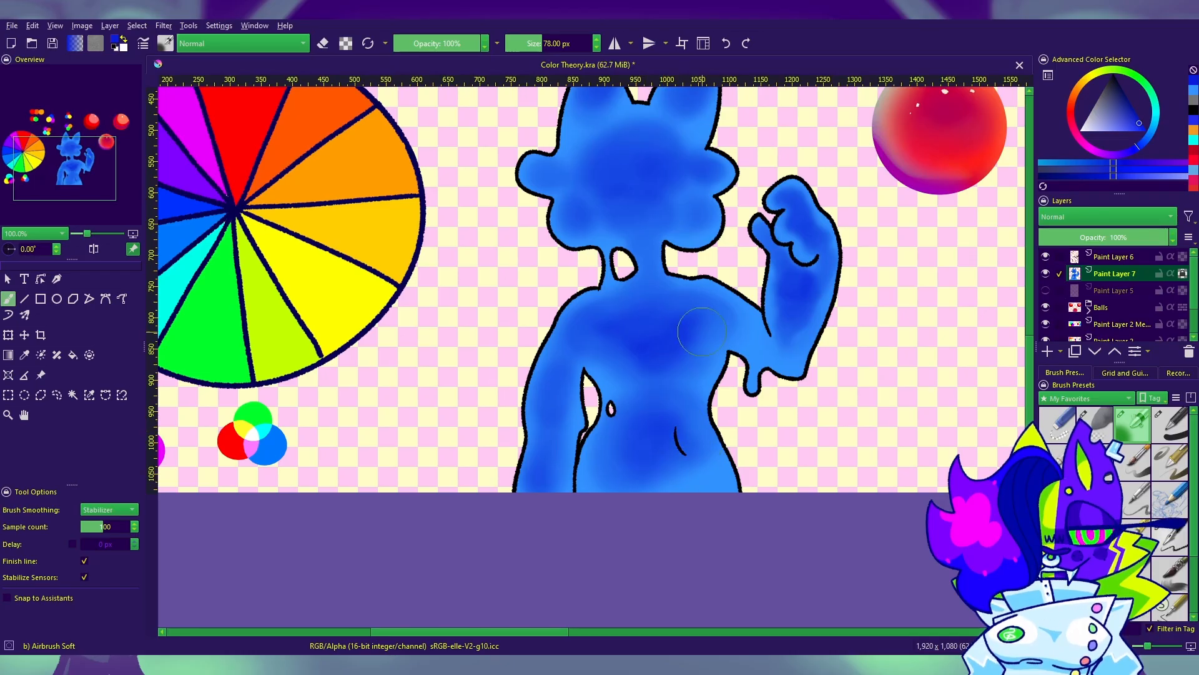
{"action": "left_click_drag", "start_coordinate": [791, 401], "coordinate": [802, 493]}
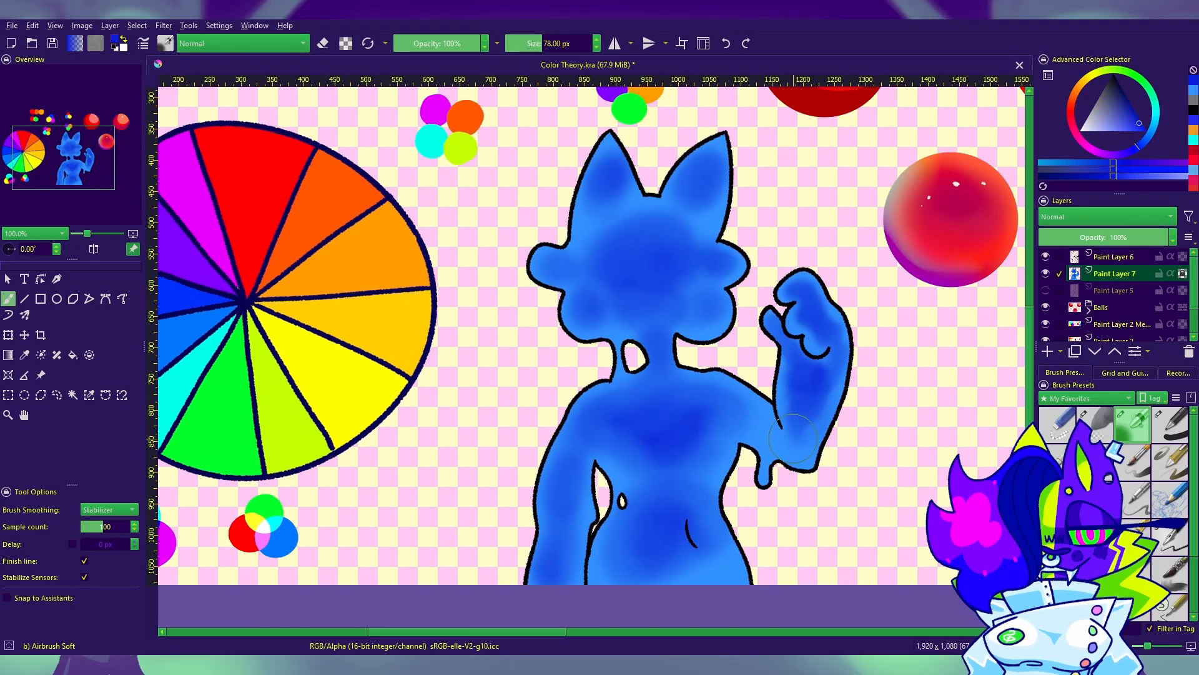
Step: Enlarge the airbrush to 154 px and soften the shading on the face, ears, raised arm and torso in the lighter blue
{"action": "left_click", "coordinate": [1194, 91]}
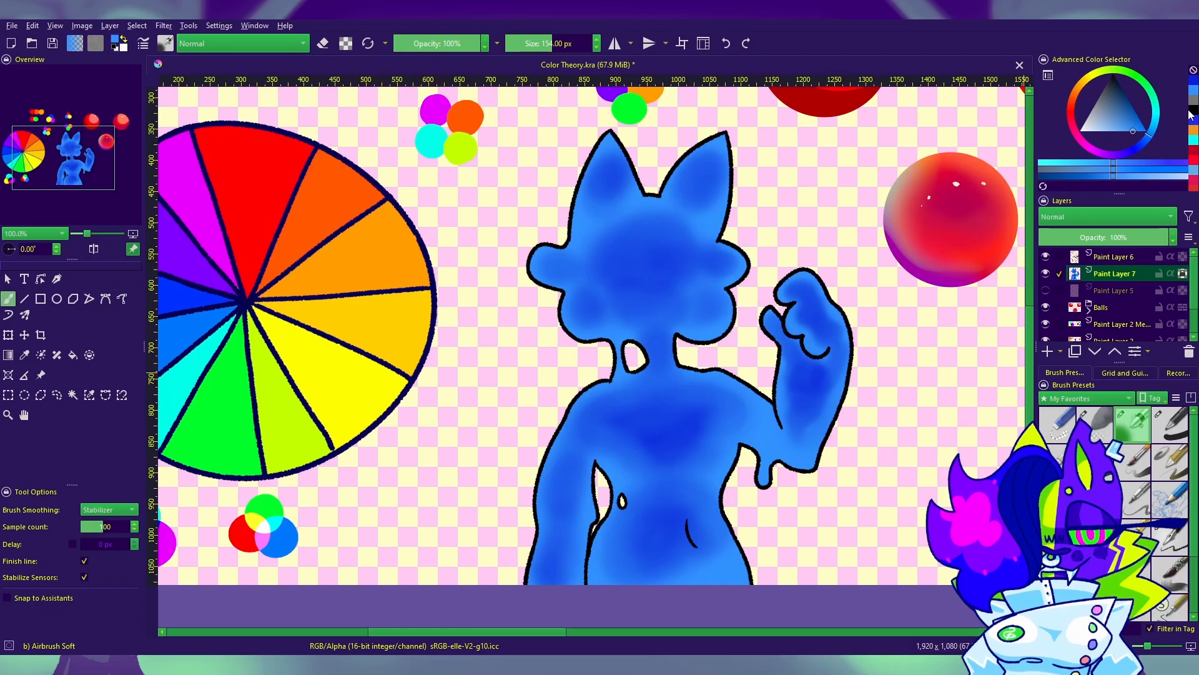
{"action": "mouse_move", "coordinate": [622, 297]}
{"action": "left_mouse_down"}
{"action": "mouse_move", "coordinate": [771, 290]}
{"action": "mouse_move", "coordinate": [716, 321]}
{"action": "mouse_move", "coordinate": [679, 294]}
{"action": "mouse_move", "coordinate": [651, 337]}
{"action": "left_mouse_up"}
{"action": "left_click_drag", "start_coordinate": [592, 192], "coordinate": [589, 120]}
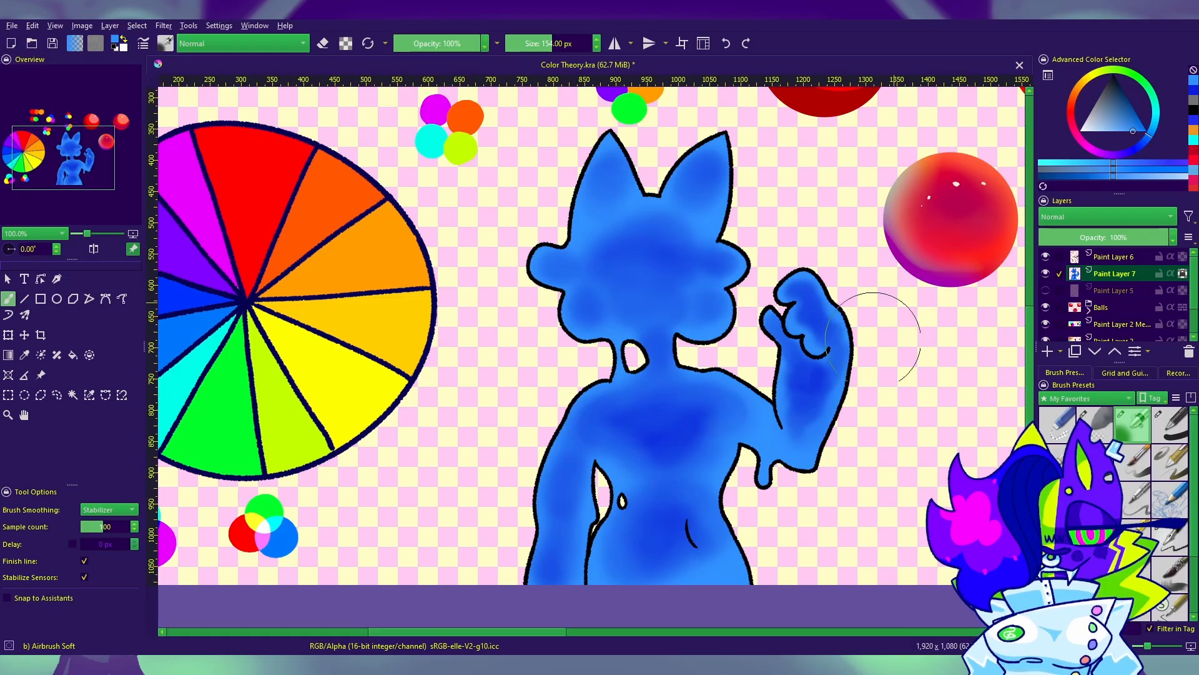
{"action": "mouse_move", "coordinate": [873, 330]}
{"action": "left_mouse_down"}
{"action": "mouse_move", "coordinate": [873, 415]}
{"action": "mouse_move", "coordinate": [783, 458]}
{"action": "left_mouse_up"}
{"action": "left_click_drag", "start_coordinate": [846, 553], "coordinate": [841, 438]}
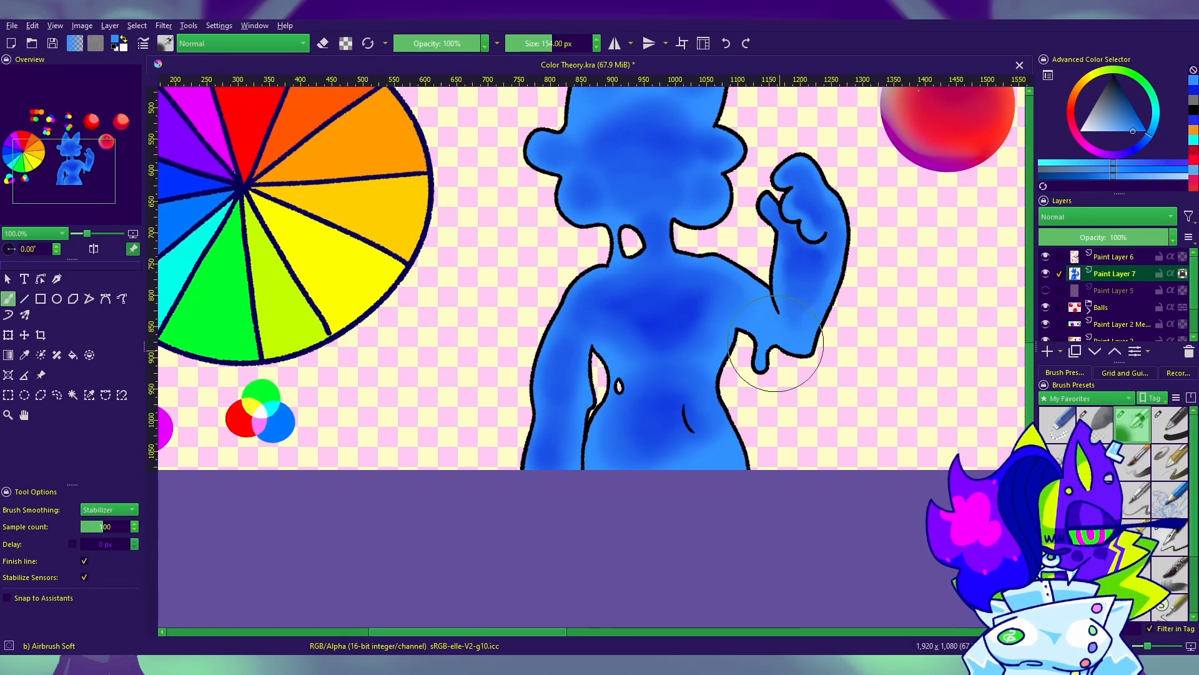
{"action": "left_click_drag", "start_coordinate": [673, 331], "coordinate": [623, 435]}
{"action": "mouse_move", "coordinate": [826, 500]}
{"action": "left_mouse_down"}
{"action": "mouse_move", "coordinate": [856, 509]}
{"action": "mouse_move", "coordinate": [840, 565]}
{"action": "mouse_move", "coordinate": [696, 566]}
{"action": "mouse_move", "coordinate": [575, 420]}
{"action": "mouse_move", "coordinate": [760, 598]}
{"action": "left_mouse_up"}
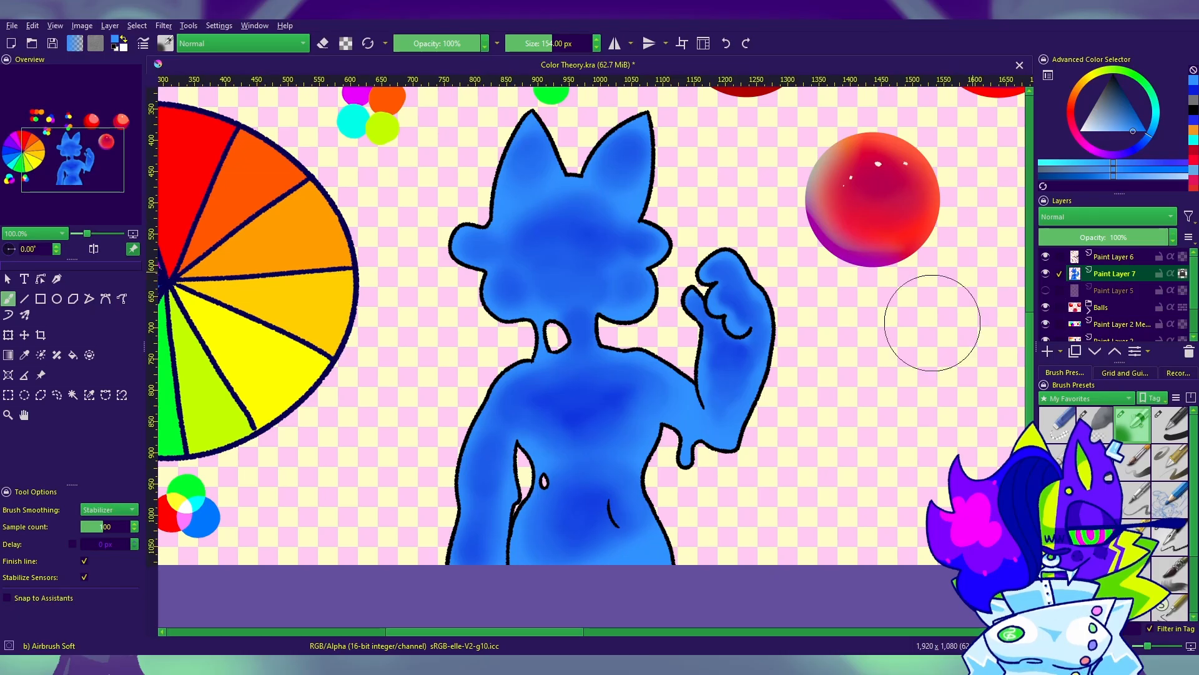
{"action": "left_click_drag", "start_coordinate": [794, 463], "coordinate": [823, 418]}
{"action": "mouse_move", "coordinate": [517, 350]}
{"action": "left_mouse_down"}
{"action": "mouse_move", "coordinate": [589, 478]}
{"action": "mouse_move", "coordinate": [559, 372]}
{"action": "mouse_move", "coordinate": [535, 345]}
{"action": "mouse_move", "coordinate": [653, 397]}
{"action": "mouse_move", "coordinate": [667, 322]}
{"action": "mouse_move", "coordinate": [544, 420]}
{"action": "mouse_move", "coordinate": [702, 423]}
{"action": "mouse_move", "coordinate": [574, 445]}
{"action": "mouse_move", "coordinate": [583, 413]}
{"action": "left_mouse_up"}
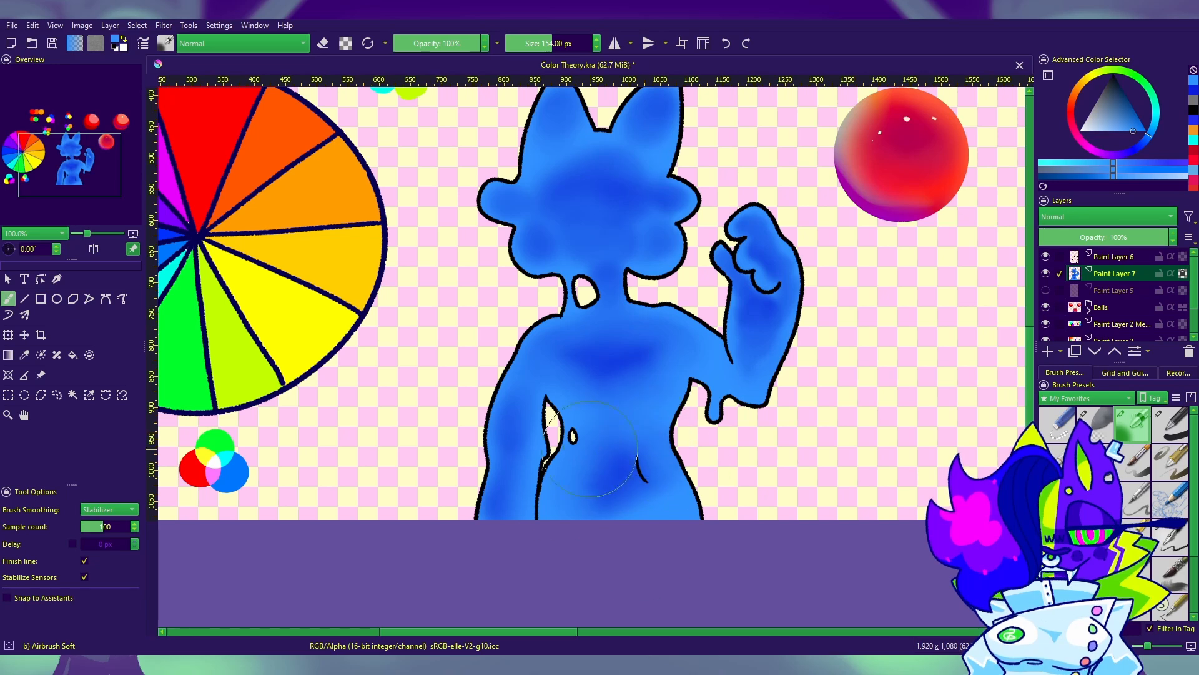
Step: Undo the last two airbrush strokes and soften the shading around the raised forearm with the lighter blue
{"action": "left_click_drag", "start_coordinate": [798, 391], "coordinate": [805, 408]}
{"action": "key", "text": "ctrl+z"}
{"action": "key", "text": "ctrl+z"}
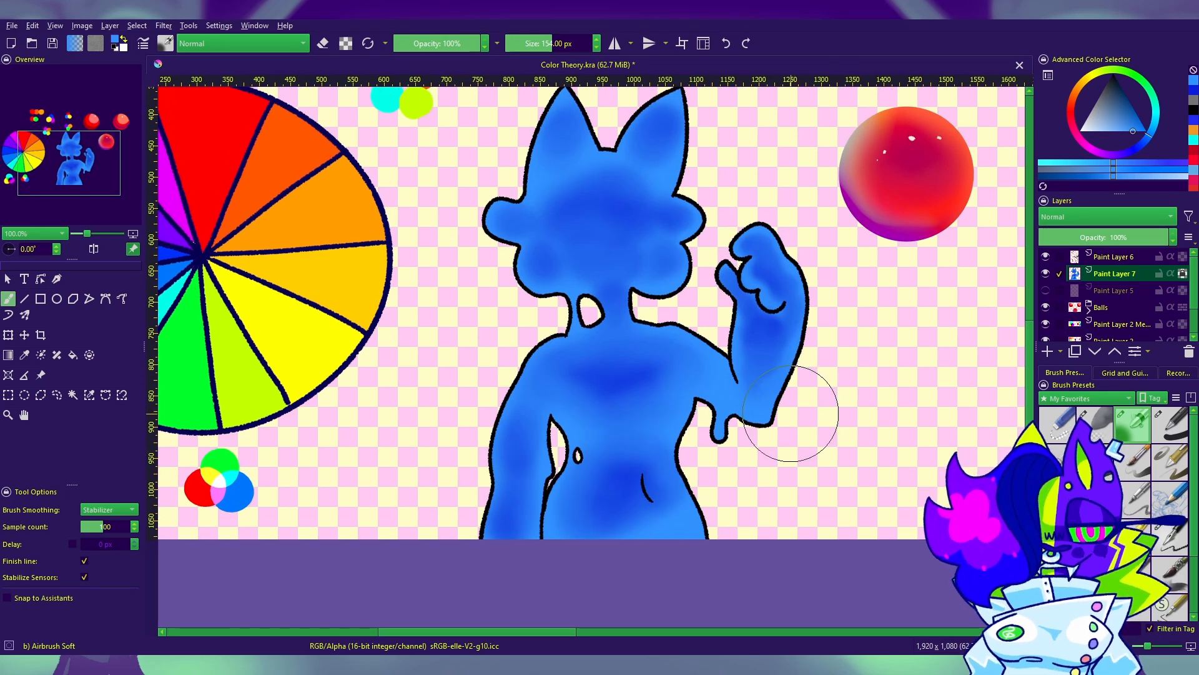
{"action": "mouse_move", "coordinate": [743, 362]}
{"action": "left_mouse_down"}
{"action": "mouse_move", "coordinate": [744, 487]}
{"action": "mouse_move", "coordinate": [493, 463]}
{"action": "mouse_move", "coordinate": [756, 374]}
{"action": "left_mouse_up"}
{"action": "left_click_drag", "start_coordinate": [932, 419], "coordinate": [956, 447]}
Step: With the 10 px Ink-4 Pen Rough brush, paint hard deep-blue shadows on the neck under the chin and below the curled fingers
{"action": "left_click", "coordinate": [1179, 540]}
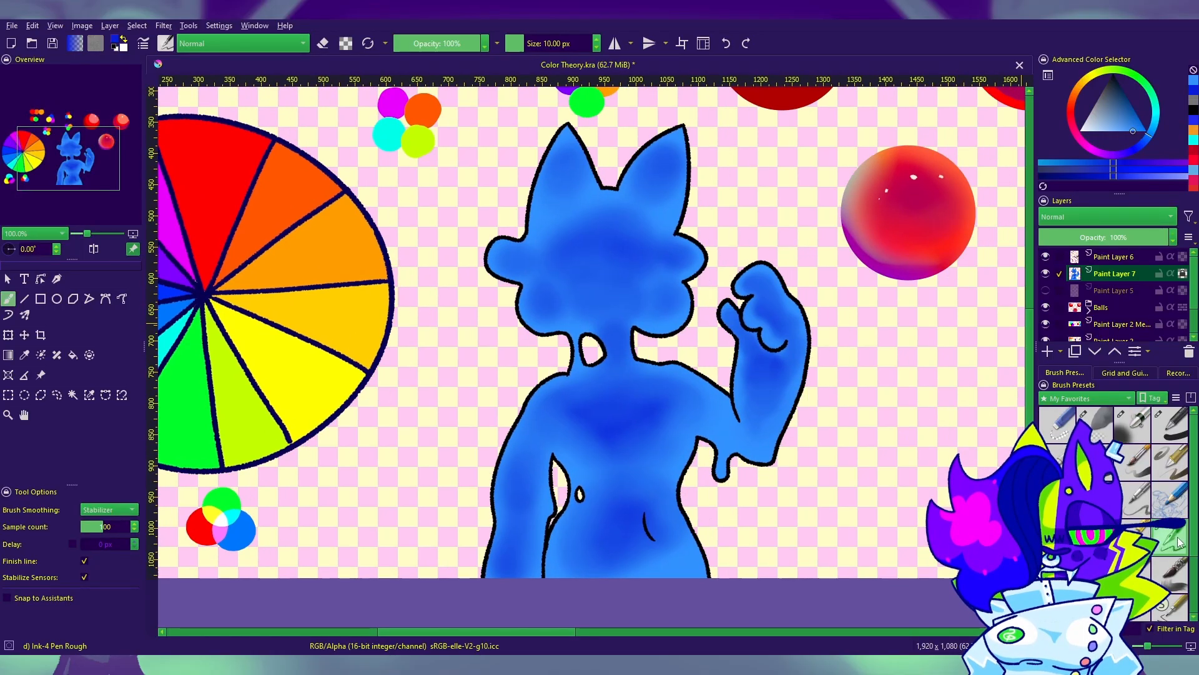
{"action": "left_click_drag", "start_coordinate": [603, 329], "coordinate": [813, 341]}
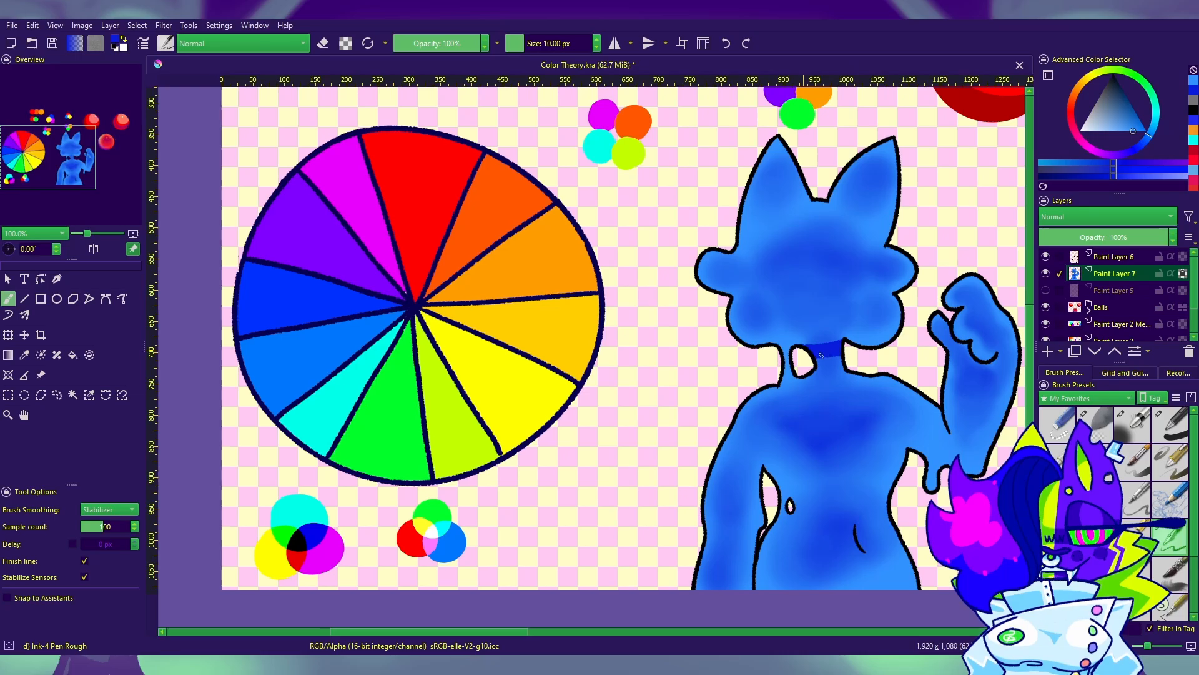
{"action": "left_click_drag", "start_coordinate": [967, 366], "coordinate": [765, 341]}
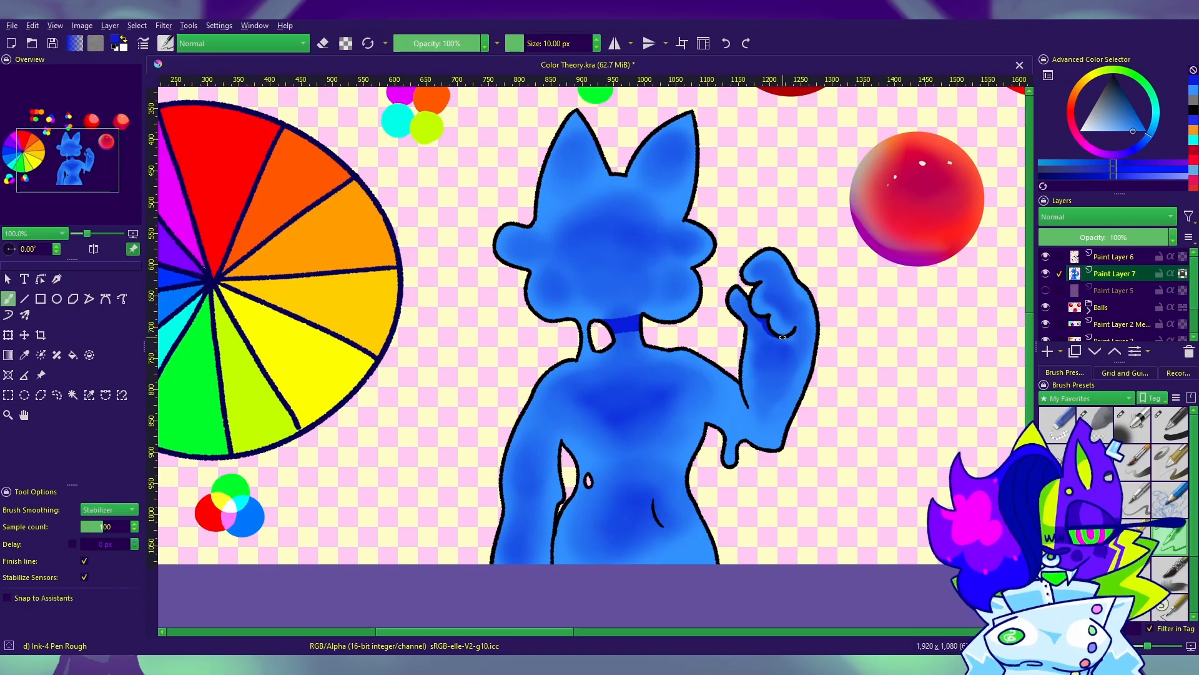
{"action": "left_click_drag", "start_coordinate": [782, 337], "coordinate": [785, 339]}
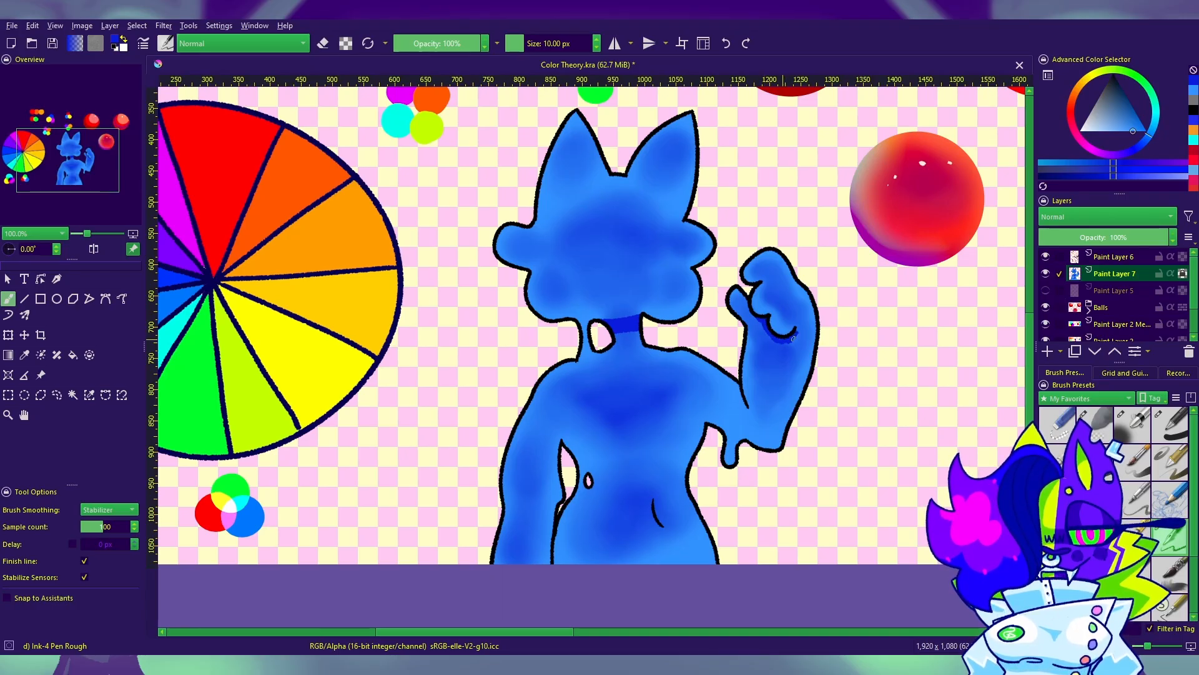
Step: Paint a hard deep-blue shadow along the short curved line on the belly
{"action": "left_click_drag", "start_coordinate": [854, 422], "coordinate": [860, 338]}
{"action": "left_click_drag", "start_coordinate": [669, 440], "coordinate": [662, 418]}
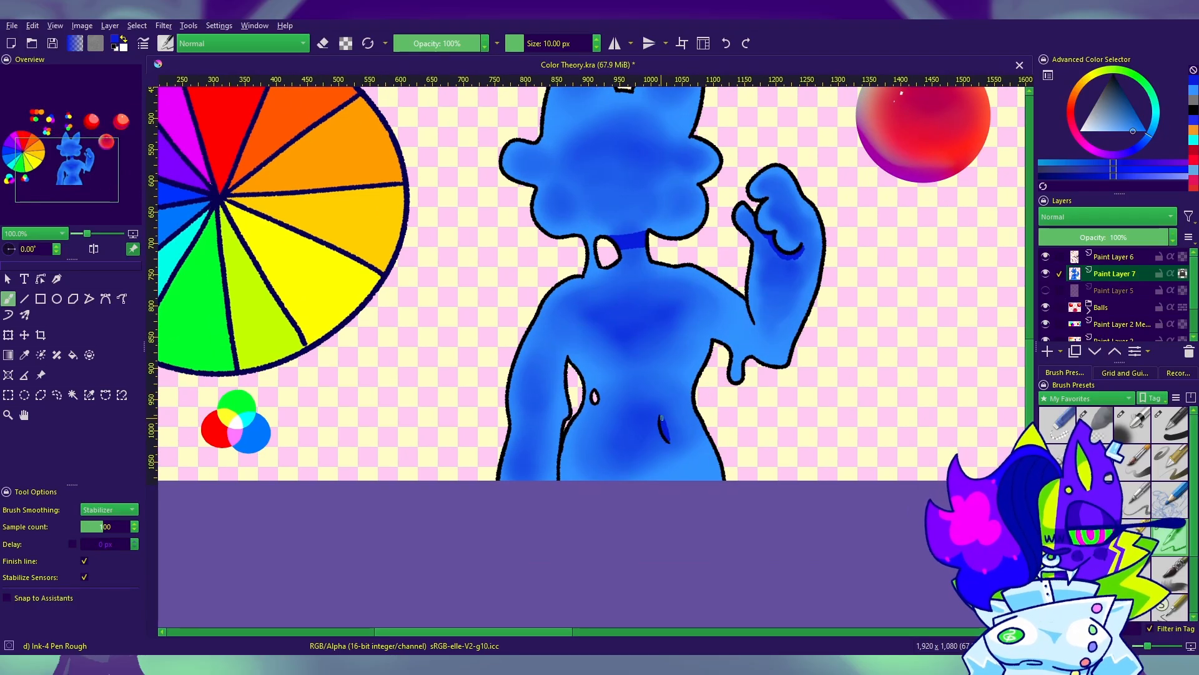
{"action": "left_click_drag", "start_coordinate": [744, 442], "coordinate": [752, 417]}
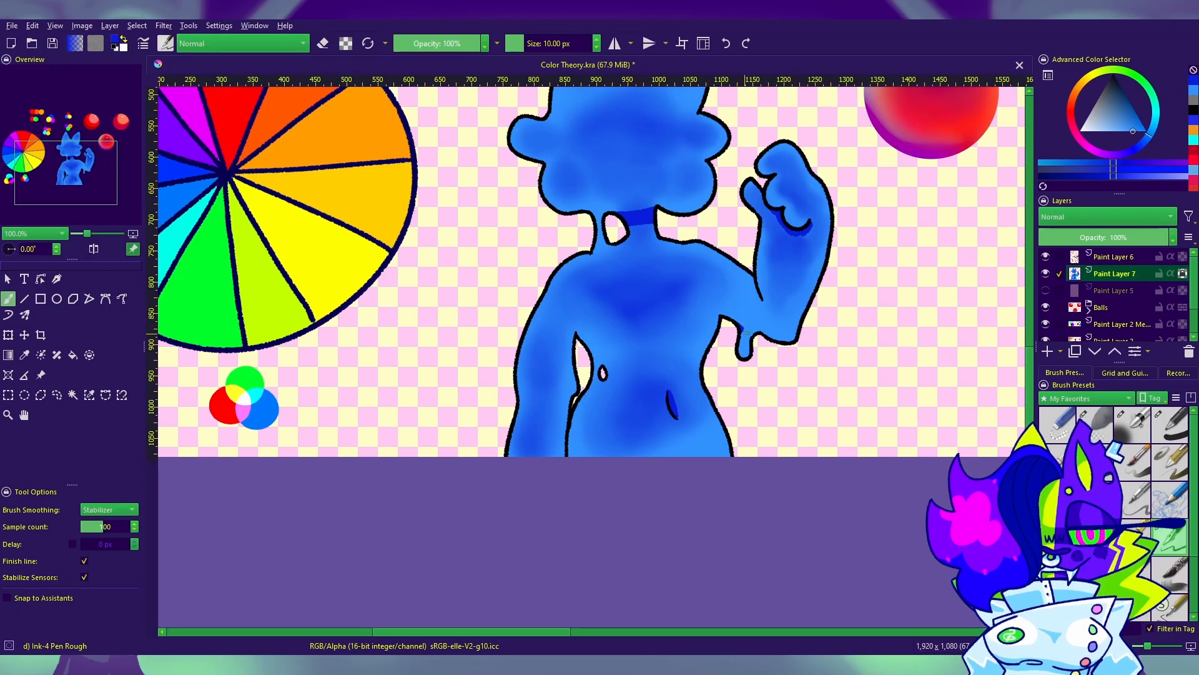
Step: Draw a thin deep-blue dripping contour below the chest shadow, erasing and redrawing its uneven part
{"action": "left_click_drag", "start_coordinate": [664, 317], "coordinate": [631, 329]}
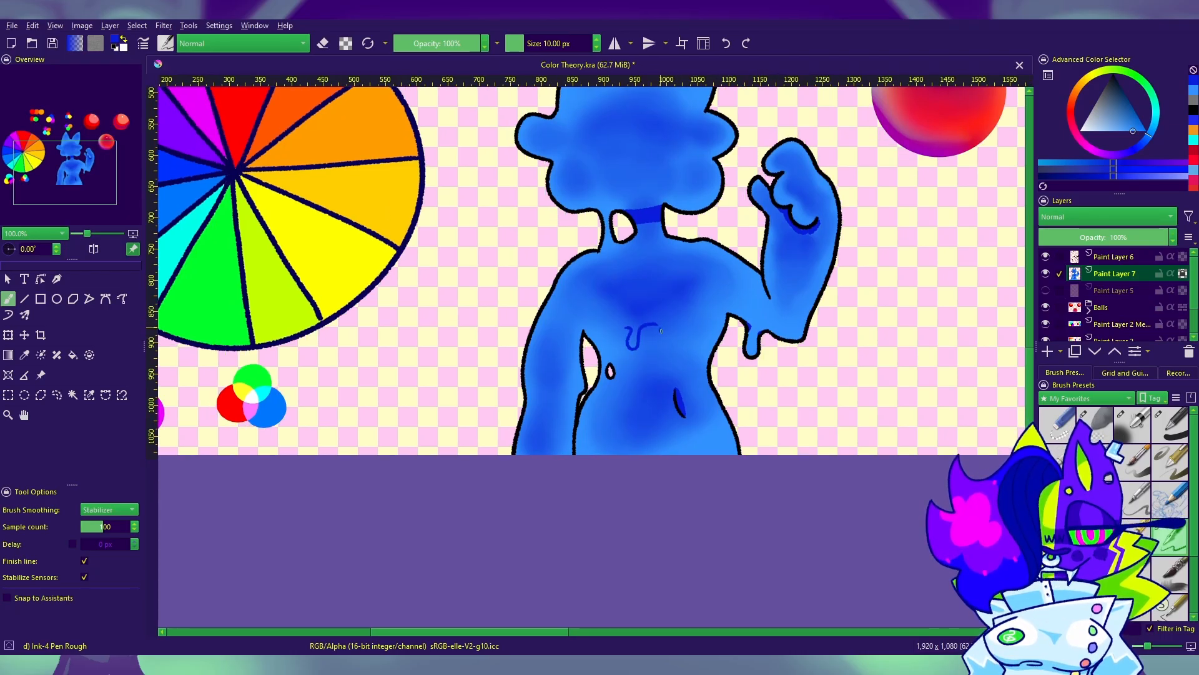
{"action": "key", "text": "e"}
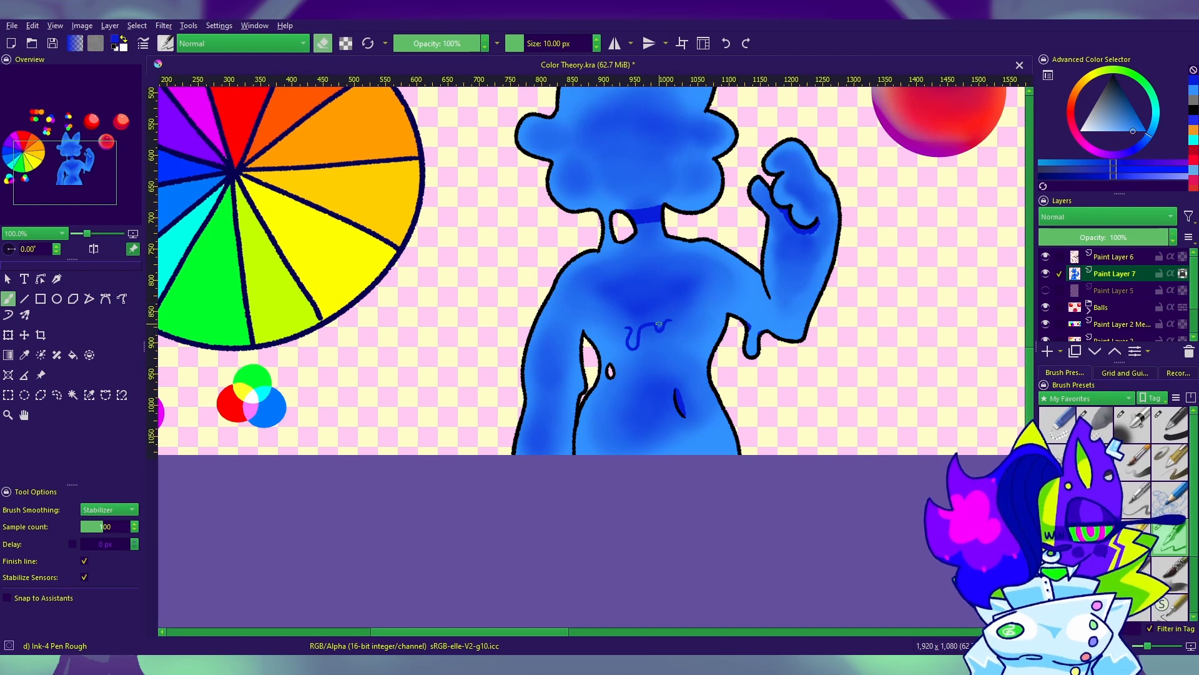
{"action": "left_click_drag", "start_coordinate": [656, 324], "coordinate": [659, 330]}
{"action": "key", "text": "e"}
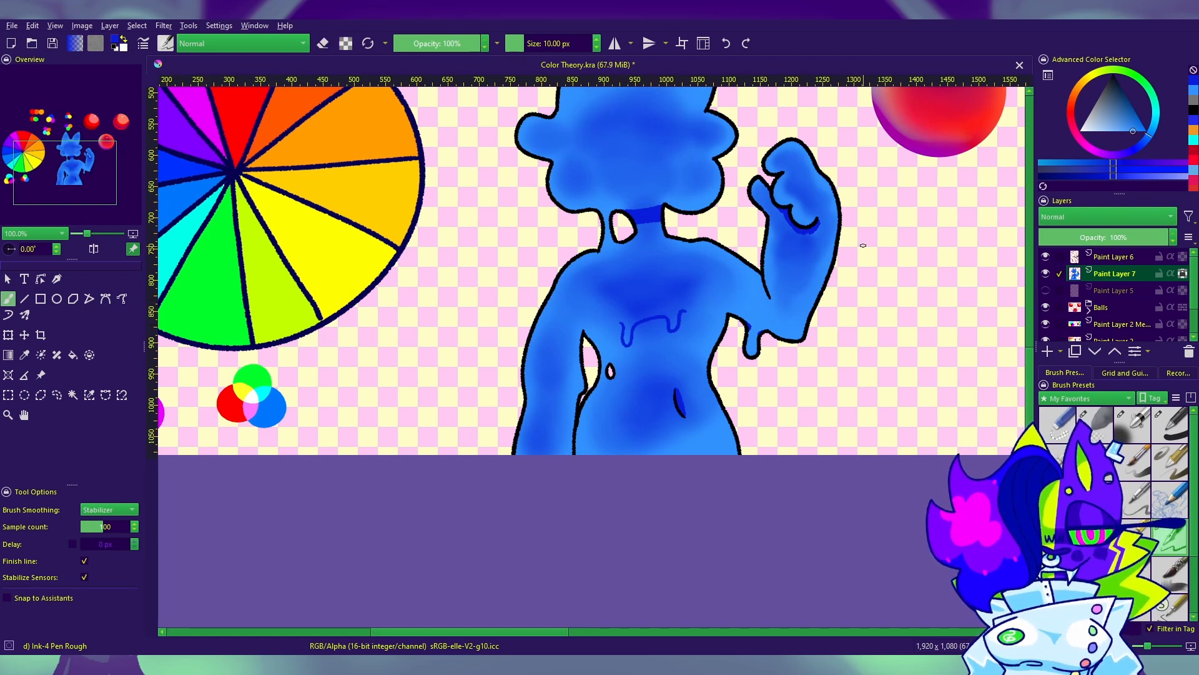
Step: Draw thin deep-blue curved fold lines inside both ears
{"action": "scroll", "coordinate": [538, 388], "scroll_direction": "up", "scroll_amount": 5}
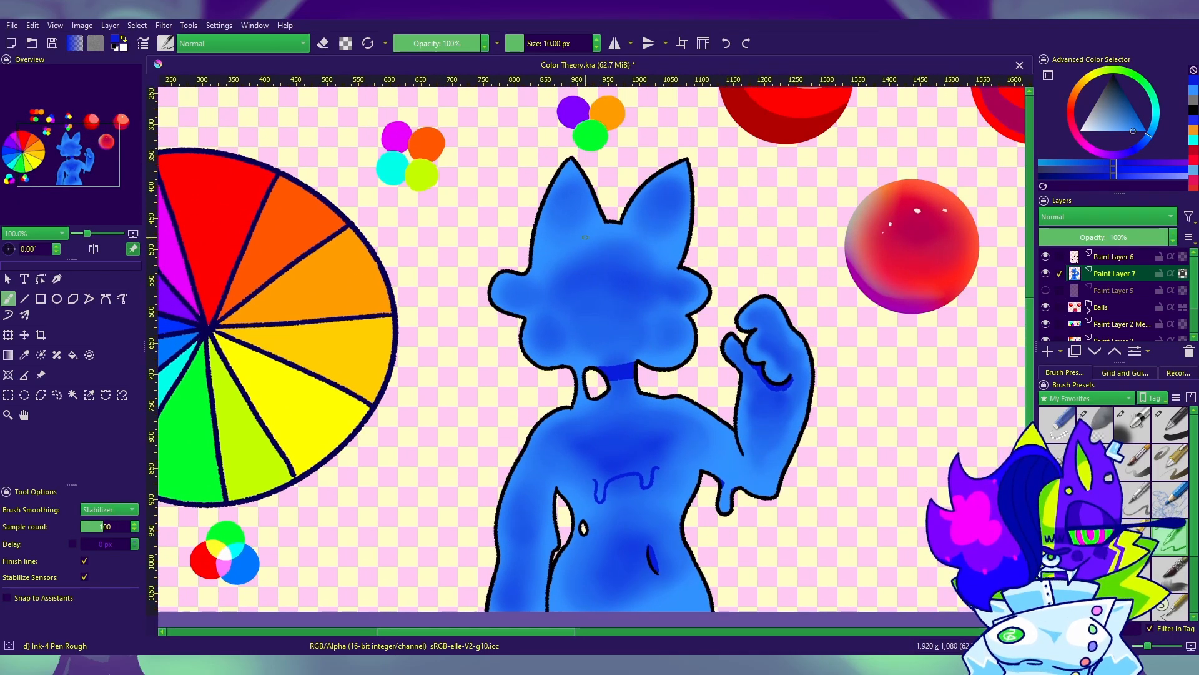
{"action": "left_click_drag", "start_coordinate": [566, 240], "coordinate": [573, 220]}
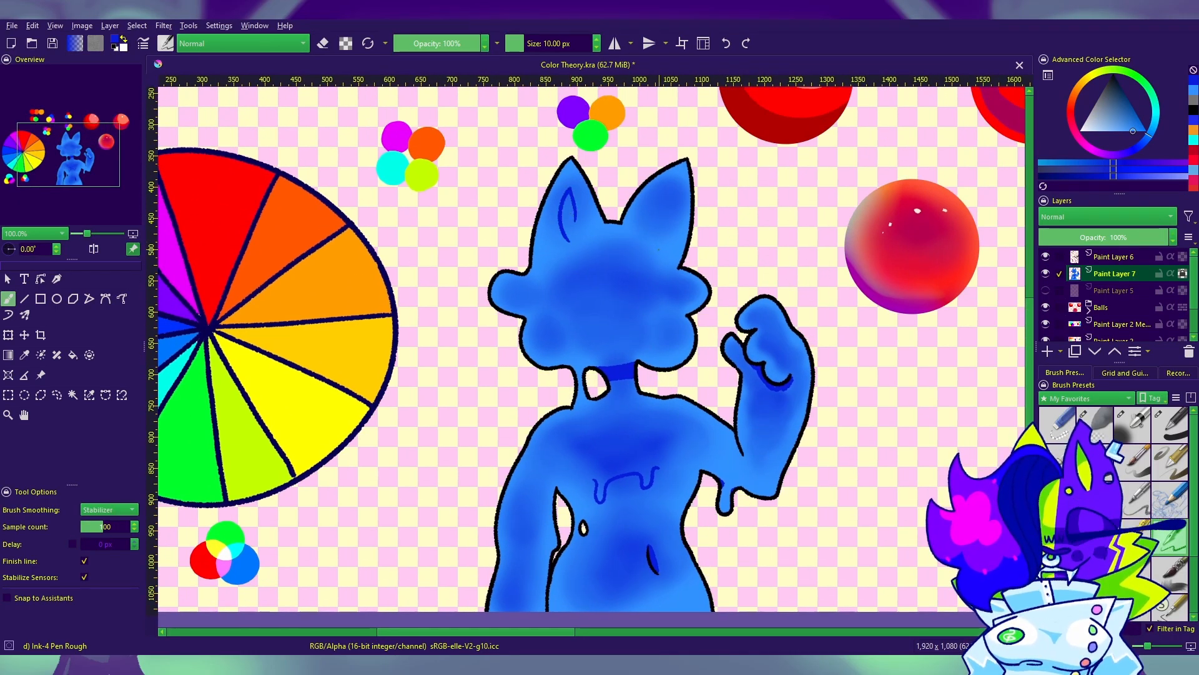
{"action": "left_click_drag", "start_coordinate": [884, 453], "coordinate": [894, 467]}
Step: With the 154 px Airbrush Soft in the lighter blue, soften the ear fold lines and the hard shadow on the neck
{"action": "left_click", "coordinate": [1132, 424]}
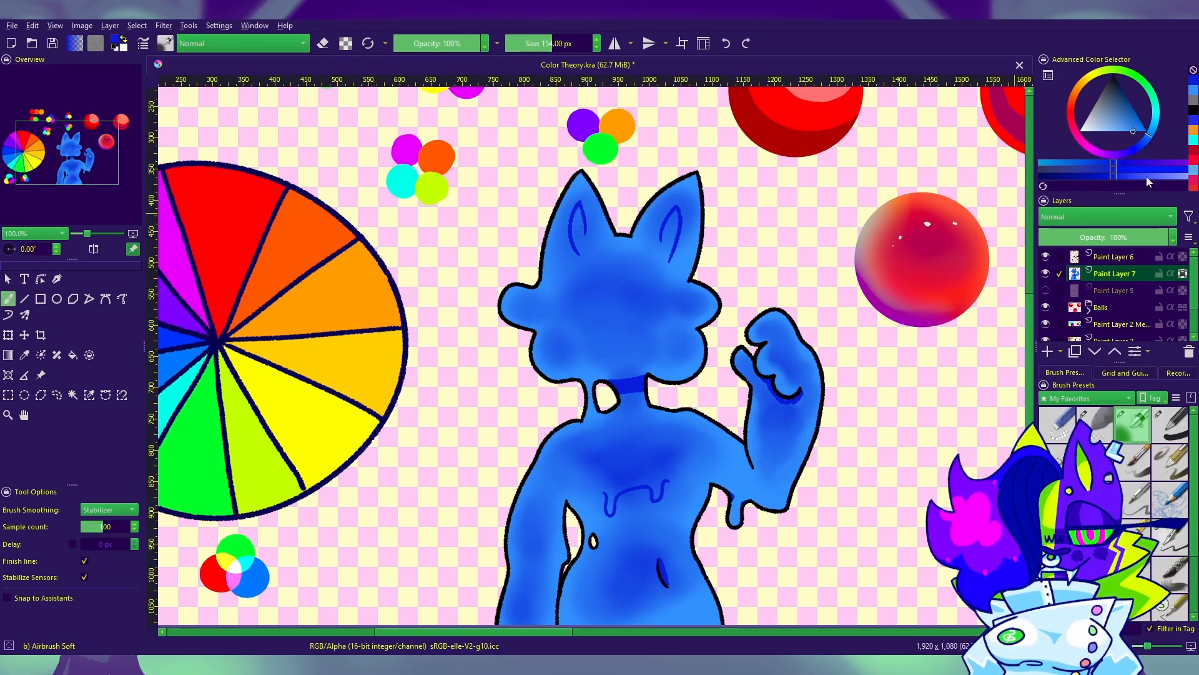
{"action": "left_click", "coordinate": [1193, 91]}
{"action": "mouse_move", "coordinate": [579, 250]}
{"action": "left_mouse_down"}
{"action": "mouse_move", "coordinate": [633, 236]}
{"action": "mouse_move", "coordinate": [706, 298]}
{"action": "mouse_move", "coordinate": [632, 241]}
{"action": "mouse_move", "coordinate": [674, 253]}
{"action": "left_mouse_up"}
{"action": "left_click_drag", "start_coordinate": [710, 473], "coordinate": [741, 610]}
{"action": "left_click_drag", "start_coordinate": [863, 464], "coordinate": [812, 243]}
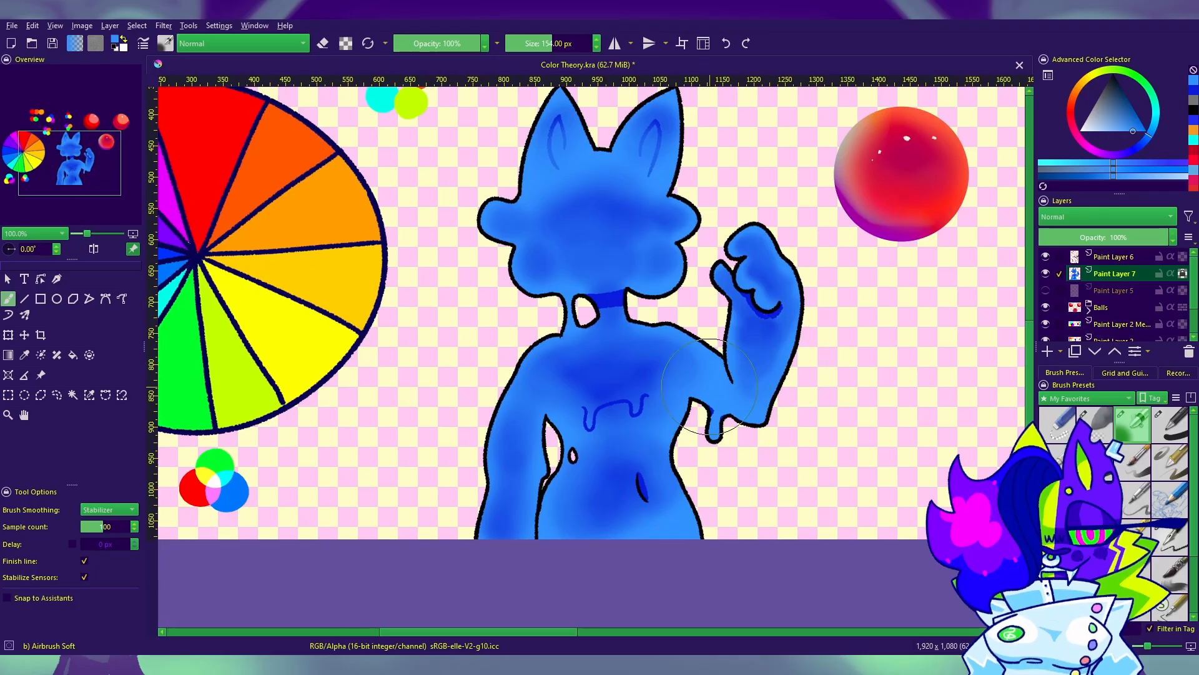
{"action": "left_click_drag", "start_coordinate": [661, 321], "coordinate": [625, 342]}
{"action": "left_click_drag", "start_coordinate": [554, 278], "coordinate": [679, 277]}
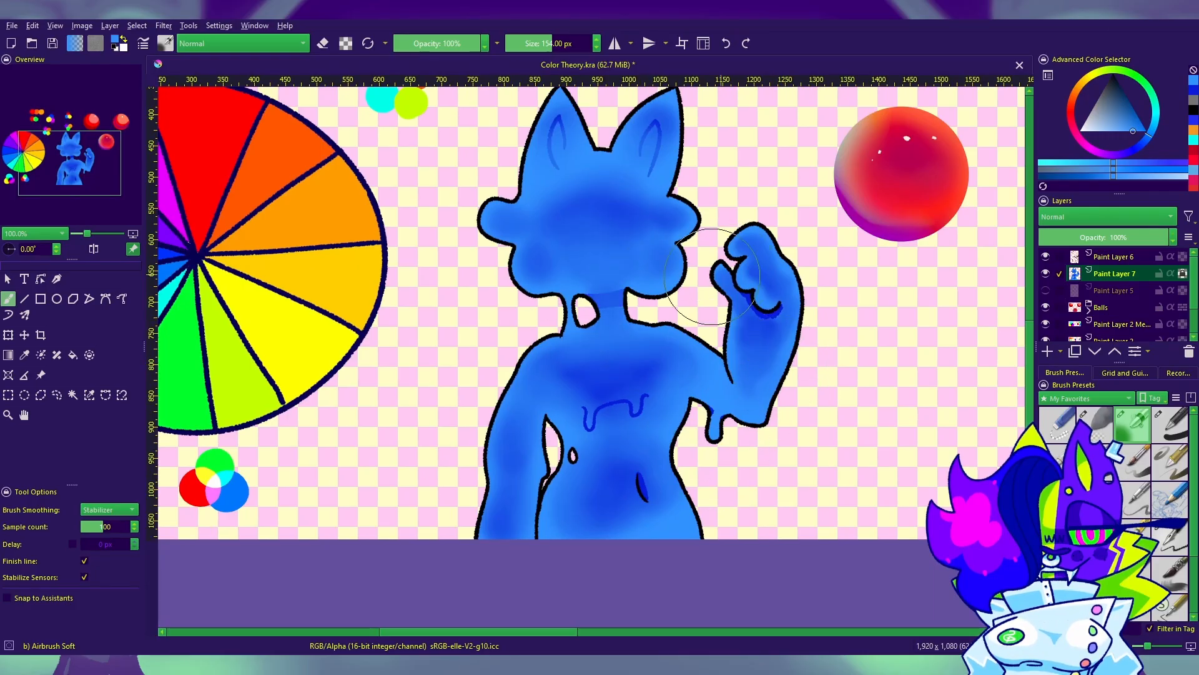
Step: Airbrush the lighter blue over the dripping contour below the chest to fade it into the torso
{"action": "left_click_drag", "start_coordinate": [836, 379], "coordinate": [892, 359]}
{"action": "left_click_drag", "start_coordinate": [699, 414], "coordinate": [663, 419]}
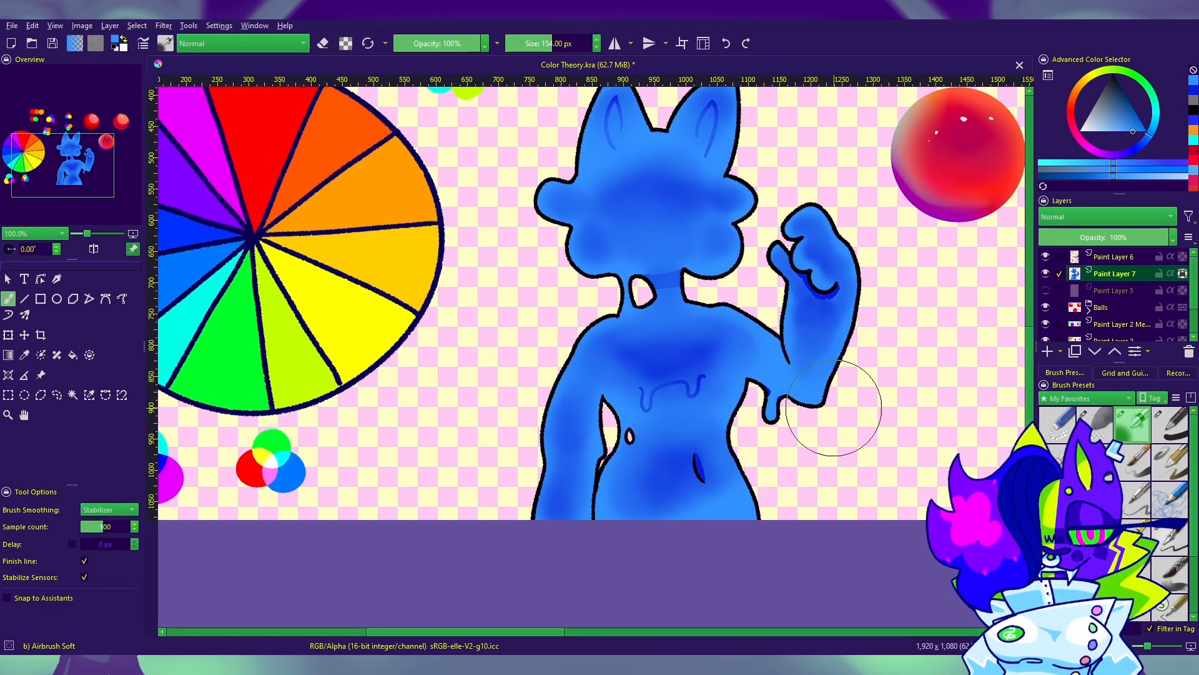
{"action": "mouse_move", "coordinate": [822, 441]}
{"action": "left_mouse_down"}
{"action": "mouse_move", "coordinate": [727, 491]}
{"action": "mouse_move", "coordinate": [456, 509]}
{"action": "mouse_move", "coordinate": [691, 394]}
{"action": "mouse_move", "coordinate": [774, 493]}
{"action": "left_mouse_up"}
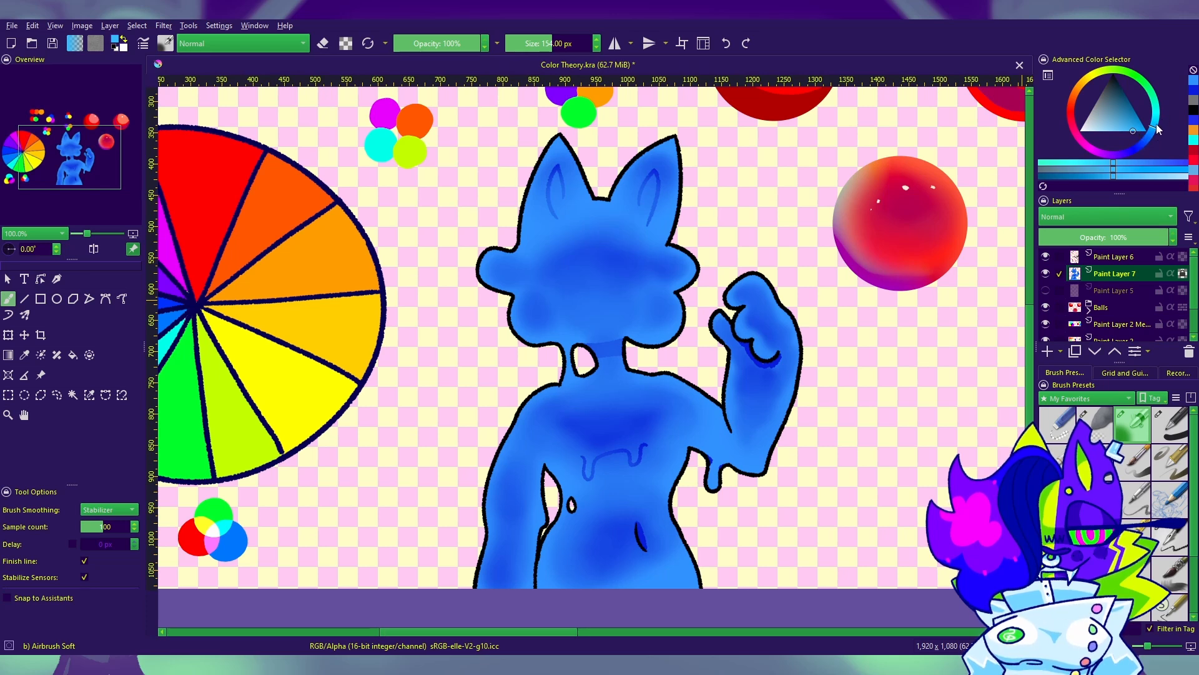
Step: Pick a light cyan and airbrush soft highlights onto the tips of both ears
{"action": "left_click_drag", "start_coordinate": [1156, 125], "coordinate": [1157, 117]}
{"action": "left_click", "coordinate": [1124, 131]}
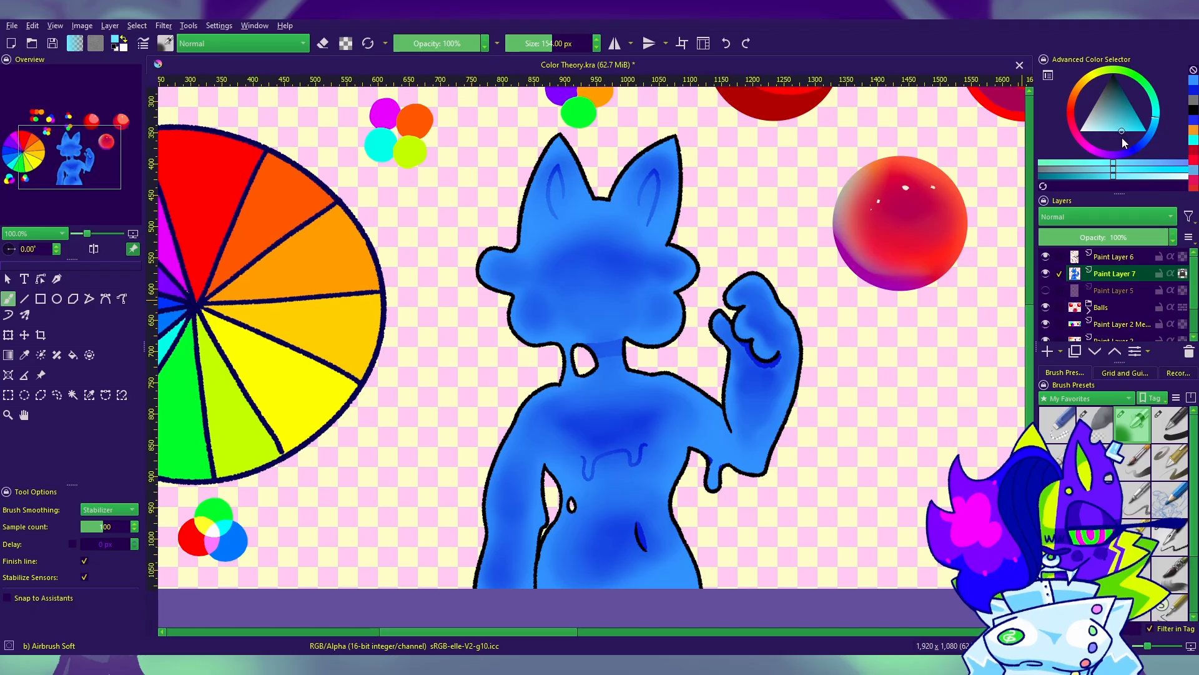
{"action": "left_click_drag", "start_coordinate": [1120, 140], "coordinate": [1122, 140]}
{"action": "left_click_drag", "start_coordinate": [687, 187], "coordinate": [672, 242]}
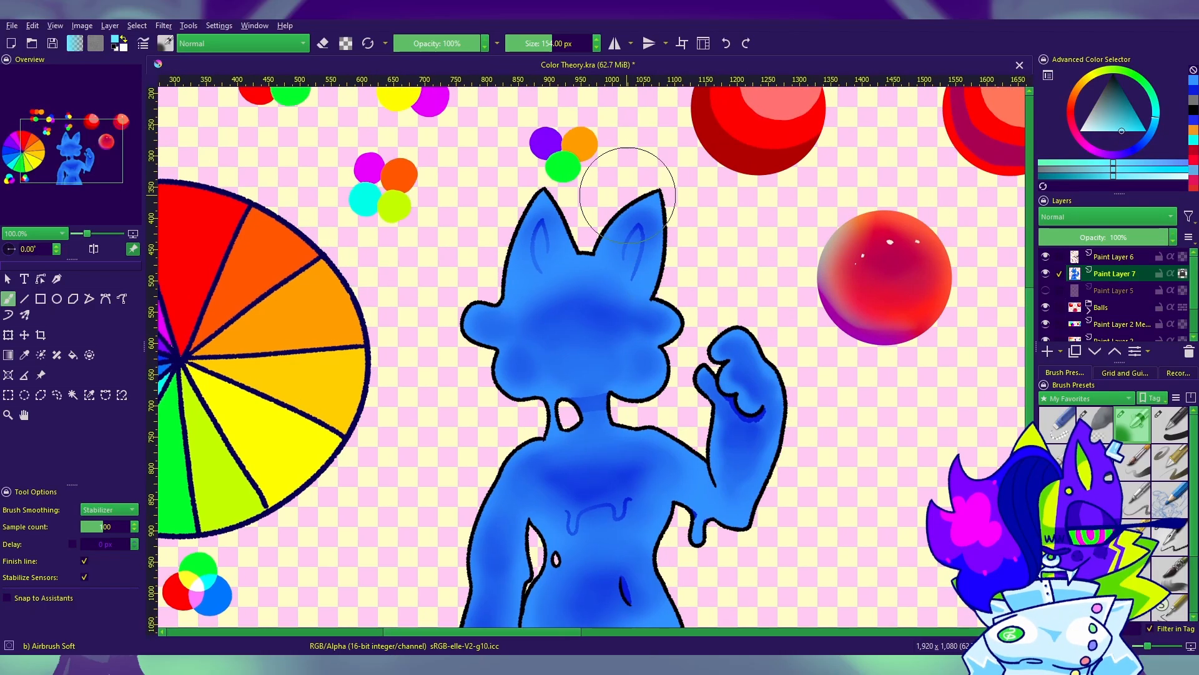
{"action": "left_click_drag", "start_coordinate": [629, 192], "coordinate": [675, 281]}
{"action": "left_click_drag", "start_coordinate": [656, 216], "coordinate": [755, 262]}
{"action": "mouse_move", "coordinate": [590, 174]}
{"action": "left_mouse_down"}
{"action": "mouse_move", "coordinate": [470, 232]}
{"action": "mouse_move", "coordinate": [512, 259]}
{"action": "left_mouse_up"}
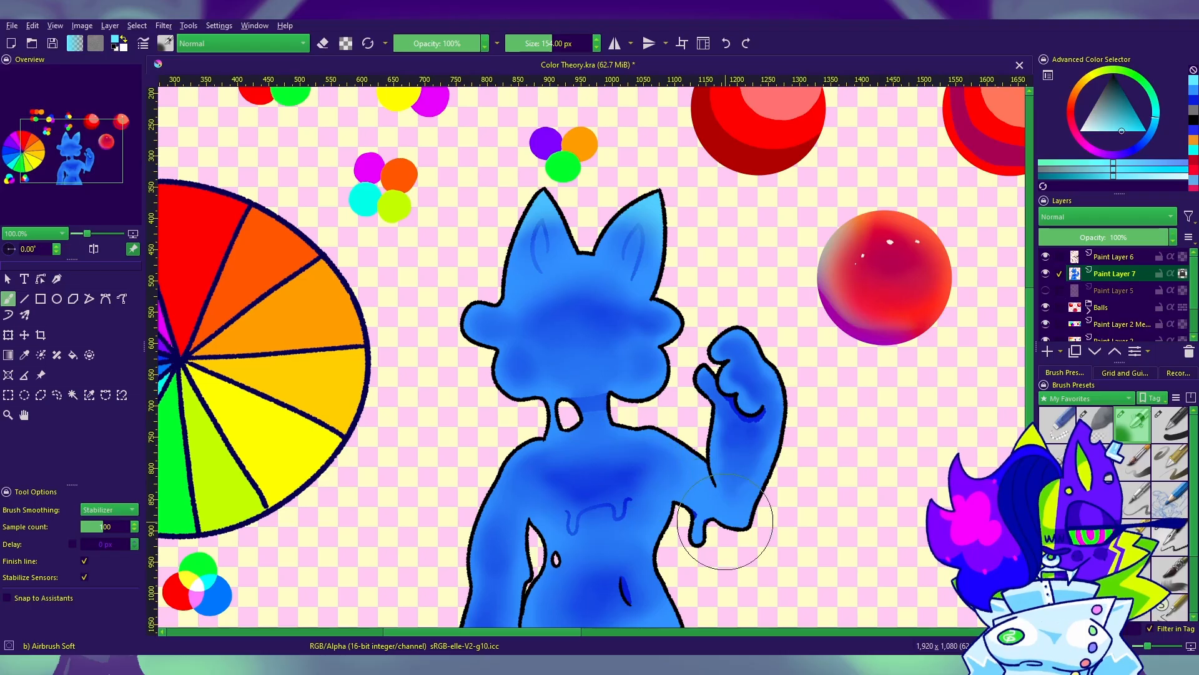
Step: Airbrush light cyan highlights on the cheek tufts and across the lower face, and undo the lower-face highlight
{"action": "left_click_drag", "start_coordinate": [750, 489], "coordinate": [744, 505]}
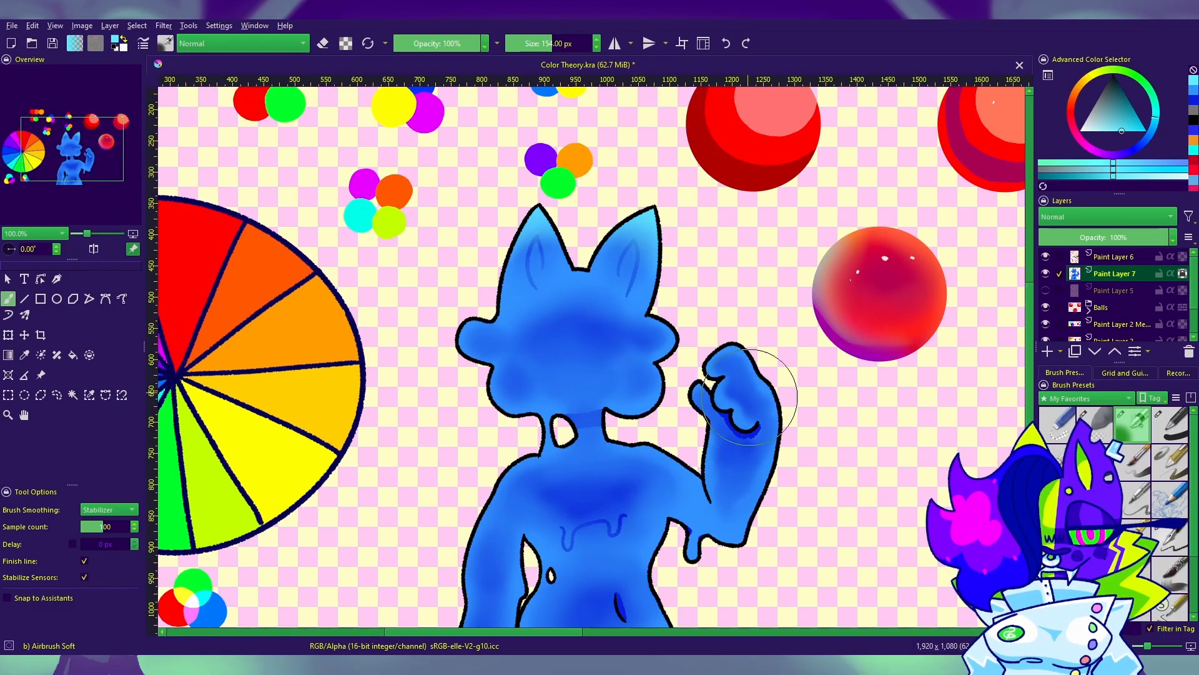
{"action": "left_click_drag", "start_coordinate": [447, 316], "coordinate": [488, 420]}
{"action": "left_click_drag", "start_coordinate": [547, 390], "coordinate": [596, 382]}
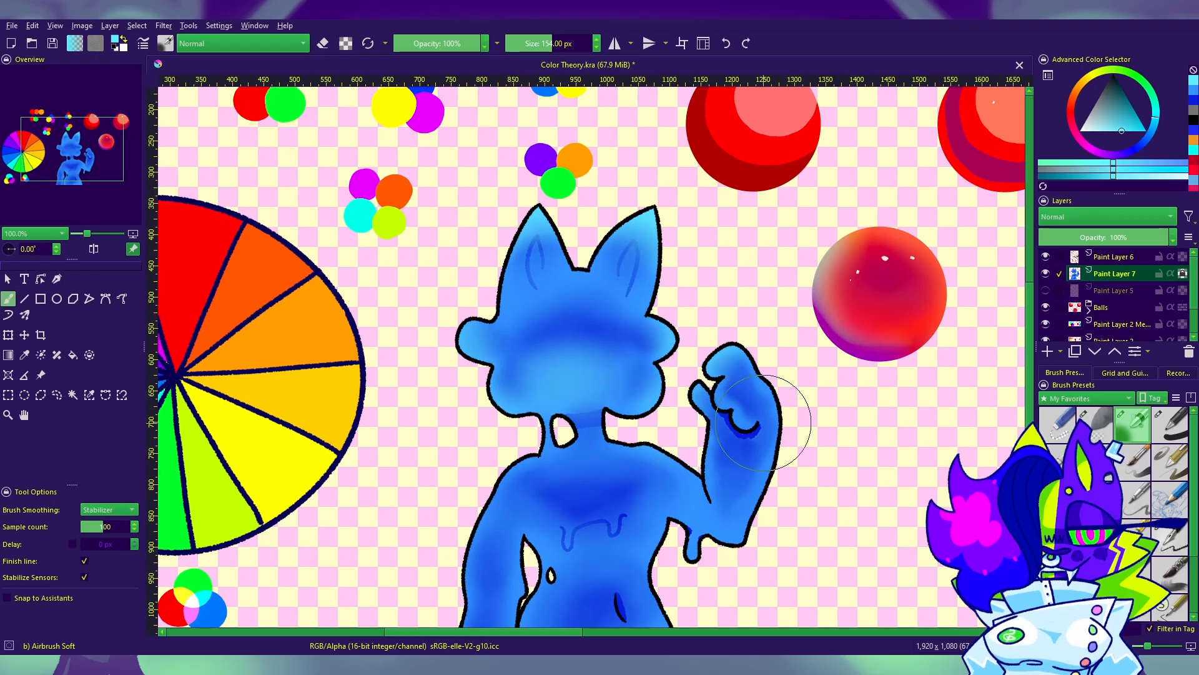
{"action": "left_click_drag", "start_coordinate": [788, 388], "coordinate": [807, 289]}
{"action": "key", "text": "ctrl+z"}
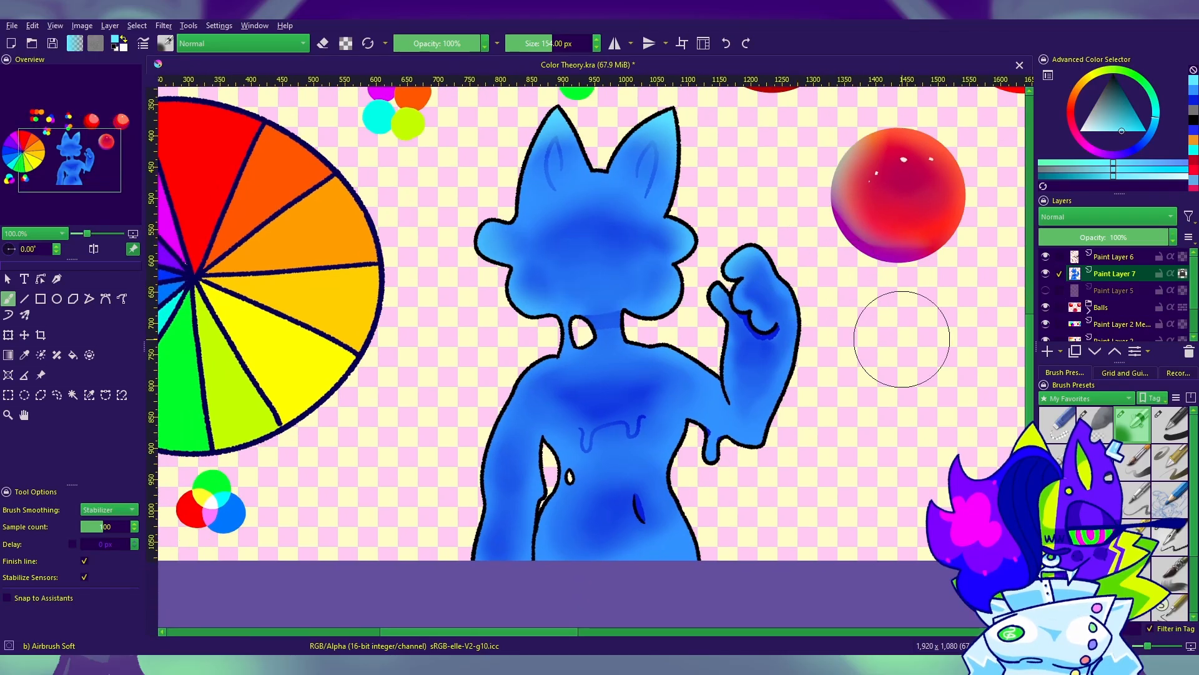
Step: Reduce the airbrush to 73 px and highlight the raised hand's fingertips, thumb and the elbow drip in light cyan
{"action": "key", "text": "bracketleft"}
{"action": "key", "text": "bracketleft"}
{"action": "key", "text": "bracketleft"}
{"action": "key", "text": "bracketleft"}
{"action": "key", "text": "bracketleft"}
{"action": "key", "text": "bracketleft"}
{"action": "key", "text": "bracketleft"}
{"action": "key", "text": "bracketleft"}
{"action": "key", "text": "bracketleft"}
{"action": "key", "text": "bracketleft"}
{"action": "key", "text": "bracketleft"}
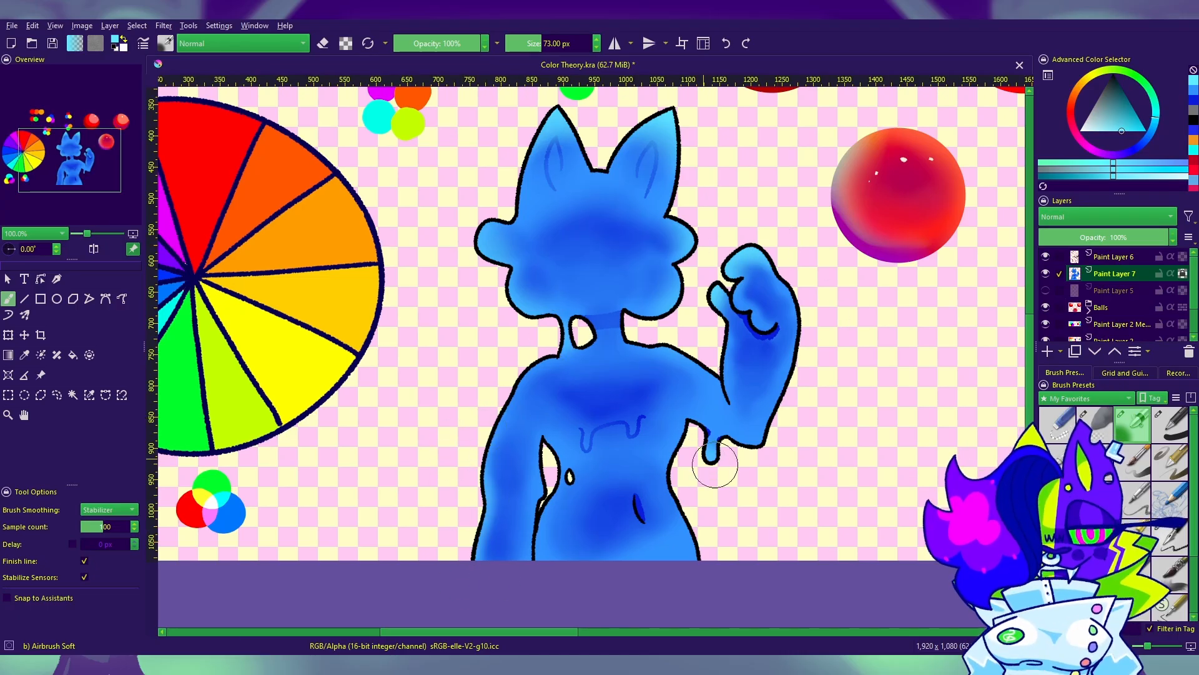
Step: Undo the small hip highlight, enlarge the airbrush to 126 px, and lighten the hips, the torso below the chest and the lower face
{"action": "scroll", "coordinate": [741, 538], "scroll_direction": "down", "scroll_amount": 3}
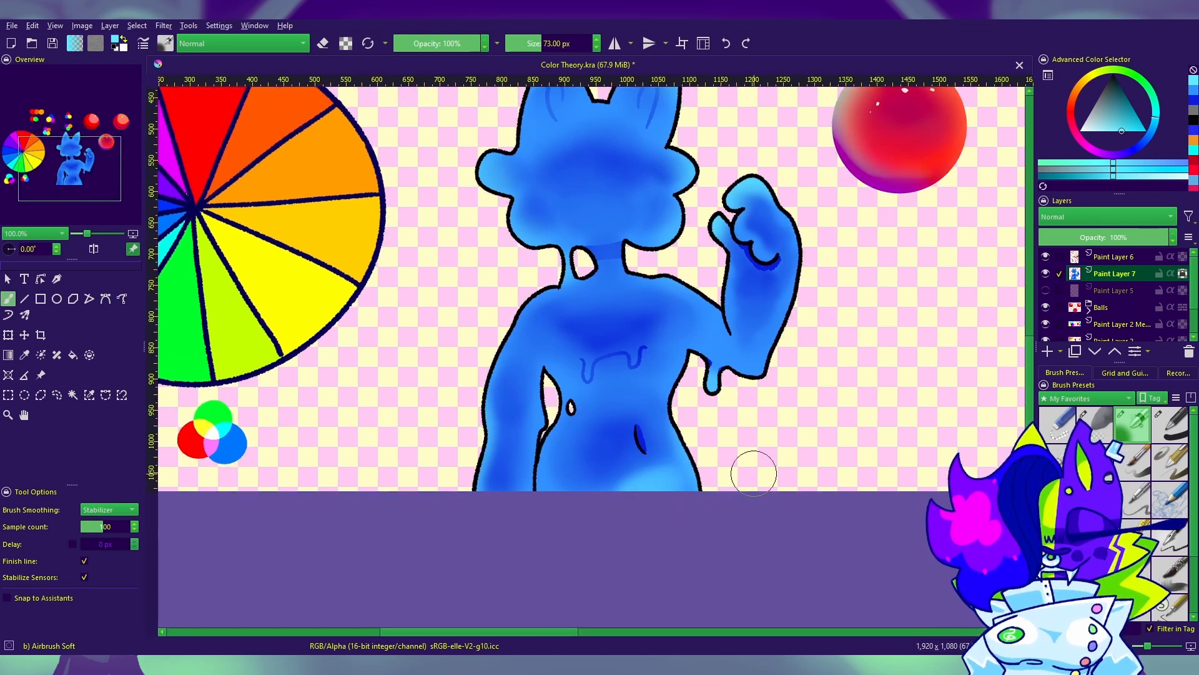
{"action": "key", "text": "ctrl+z"}
{"action": "key", "text": "bracketright"}
{"action": "key", "text": "bracketright"}
{"action": "key", "text": "bracketright"}
{"action": "key", "text": "bracketright"}
{"action": "key", "text": "bracketright"}
{"action": "key", "text": "bracketright"}
{"action": "key", "text": "bracketright"}
{"action": "key", "text": "bracketright"}
{"action": "left_click_drag", "start_coordinate": [699, 490], "coordinate": [563, 535]}
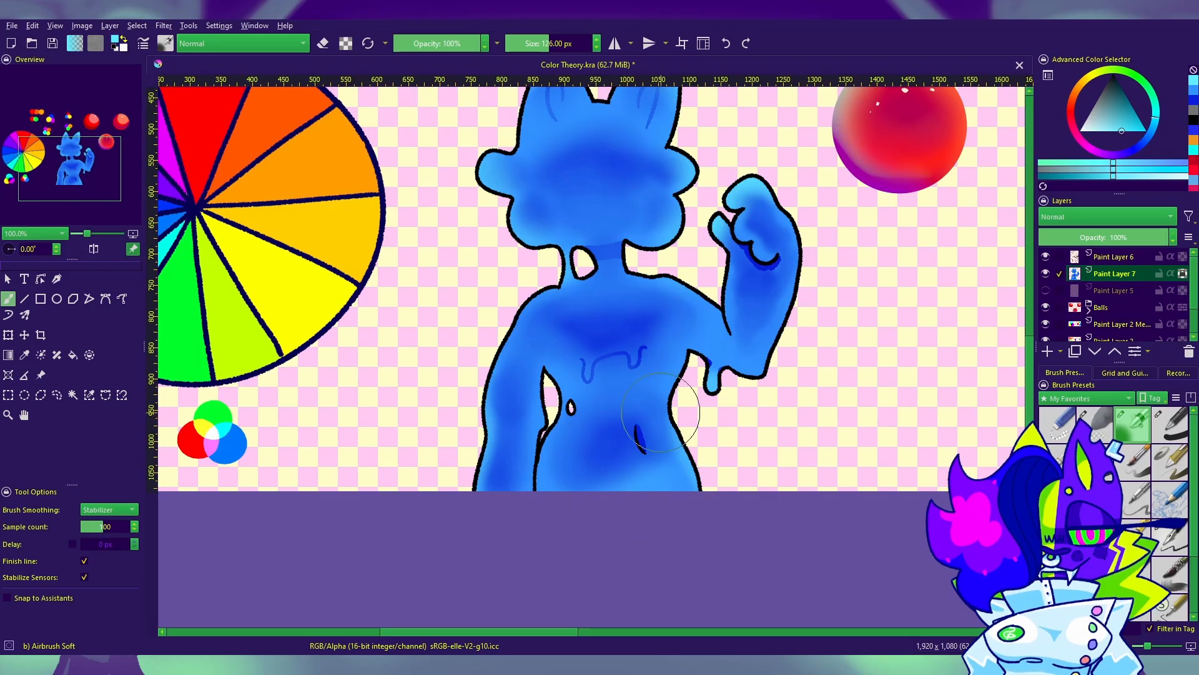
{"action": "left_click_drag", "start_coordinate": [587, 376], "coordinate": [659, 368]}
{"action": "left_click_drag", "start_coordinate": [819, 430], "coordinate": [852, 501]}
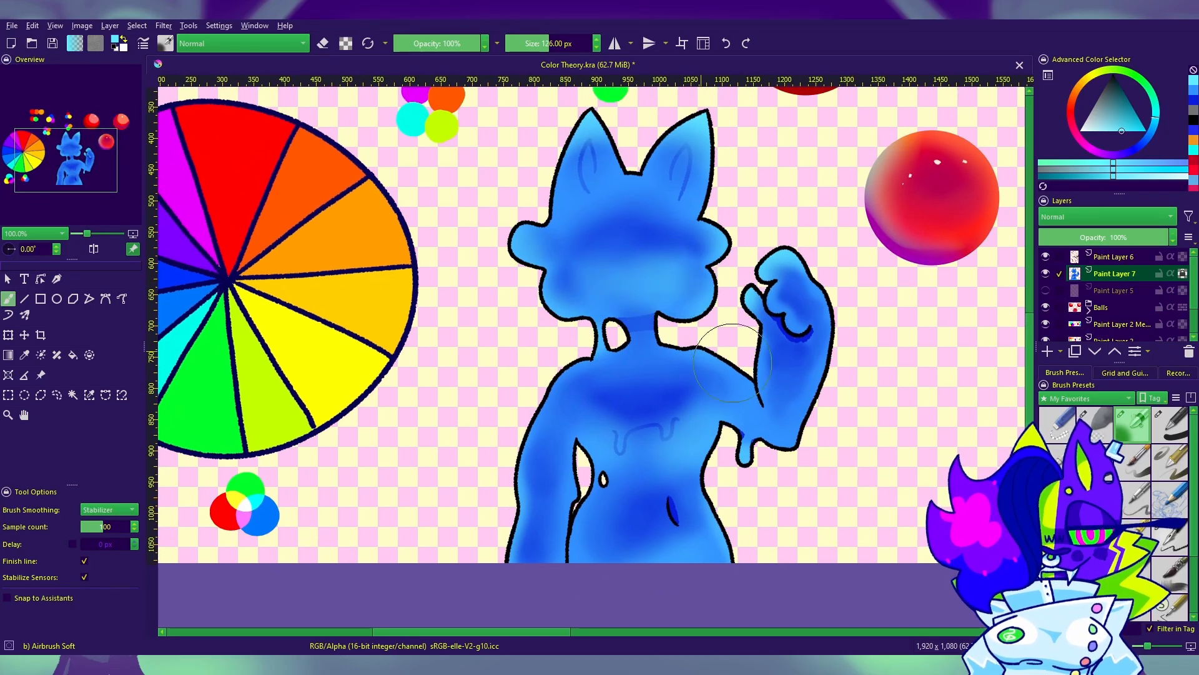
{"action": "mouse_move", "coordinate": [893, 430]}
{"action": "left_mouse_down"}
{"action": "mouse_move", "coordinate": [927, 365]}
{"action": "mouse_move", "coordinate": [910, 541]}
{"action": "mouse_move", "coordinate": [556, 444]}
{"action": "mouse_move", "coordinate": [548, 385]}
{"action": "mouse_move", "coordinate": [872, 514]}
{"action": "left_mouse_up"}
Step: Switch to the 10 px Ink-4 Pen Rough brush in a very pale cyan and dab small hard highlights on both ears
{"action": "left_click", "coordinate": [1170, 537]}
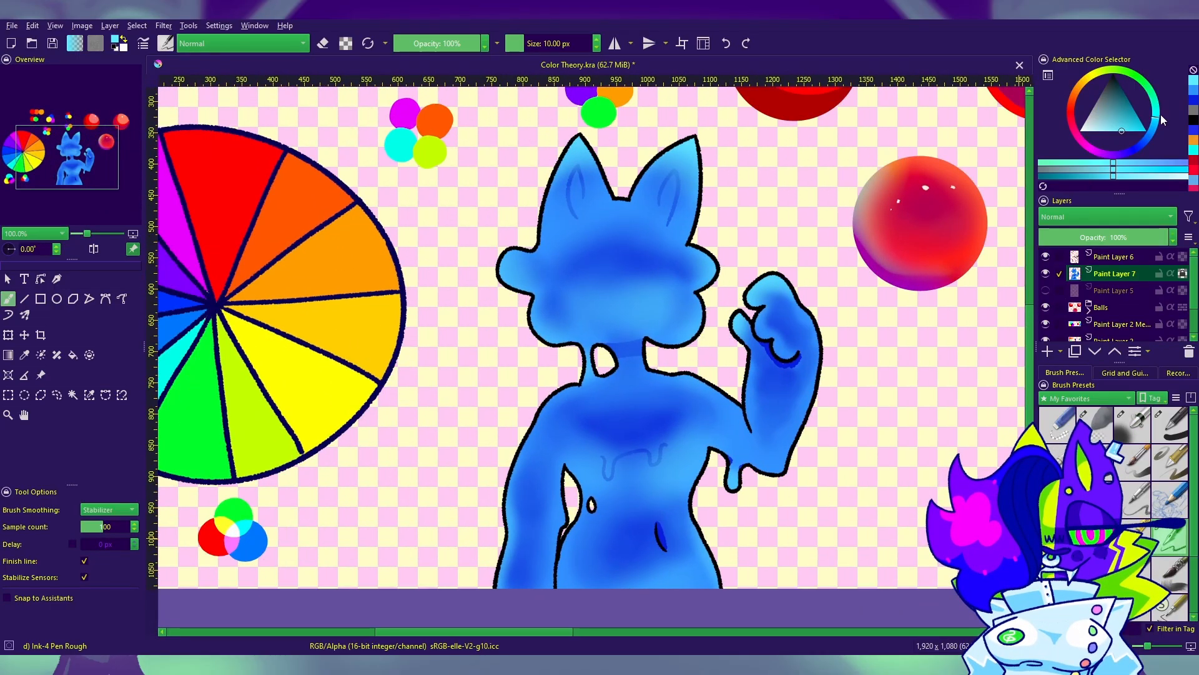
{"action": "left_click", "coordinate": [1094, 131]}
{"action": "left_click_drag", "start_coordinate": [552, 237], "coordinate": [590, 354]}
{"action": "key", "text": "ctrl+plus"}
{"action": "key", "text": "ctrl+plus"}
{"action": "key", "text": "ctrl+plus"}
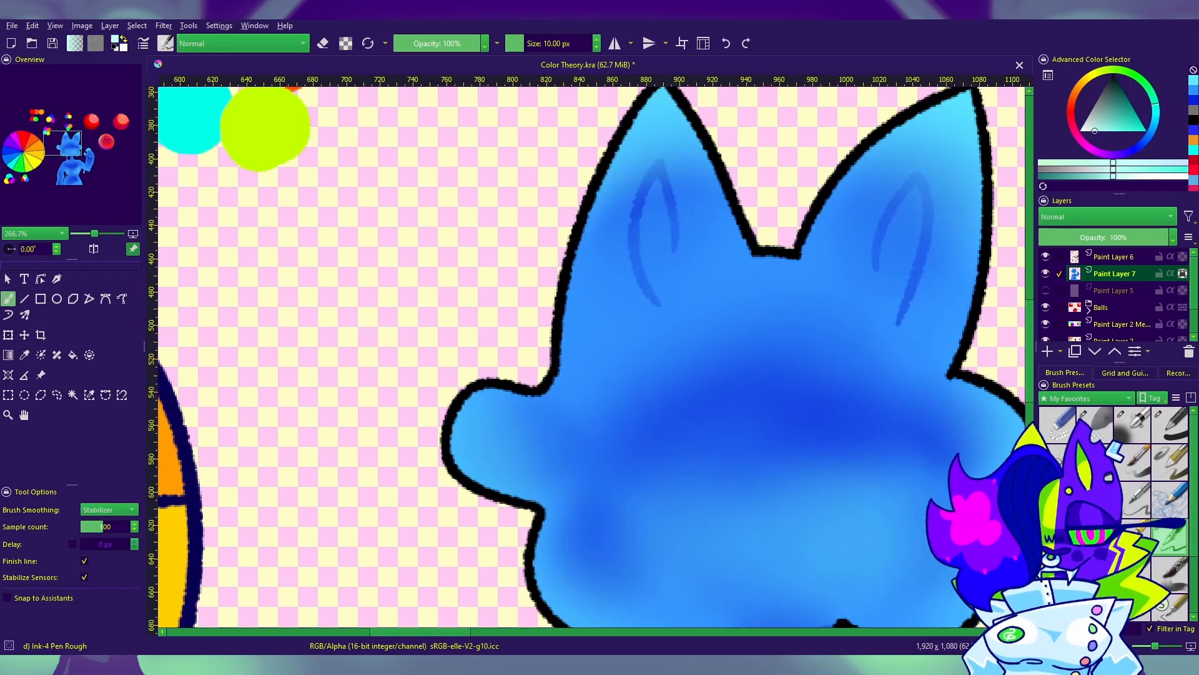
{"action": "left_click_drag", "start_coordinate": [639, 195], "coordinate": [550, 257]}
{"action": "left_click_drag", "start_coordinate": [573, 183], "coordinate": [563, 198]}
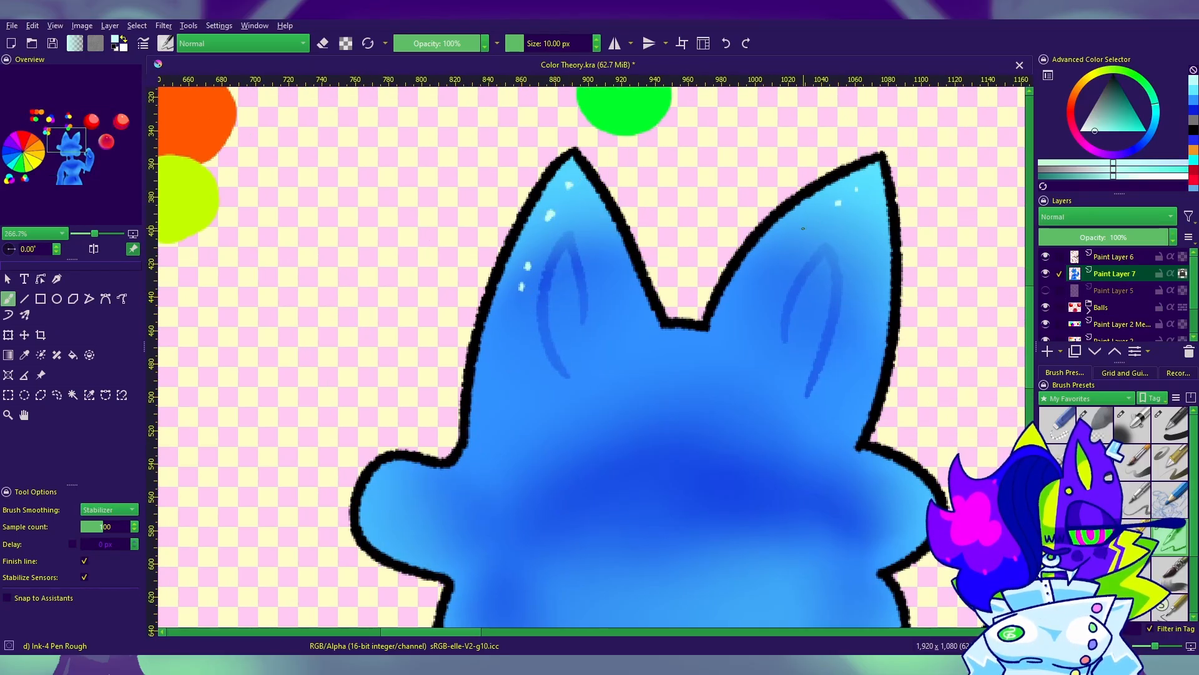
Step: Dab pale cyan highlights on the raised hand's curled fingers and try a few across the lower face
{"action": "left_click_drag", "start_coordinate": [828, 417], "coordinate": [629, 138]}
{"action": "left_click_drag", "start_coordinate": [876, 410], "coordinate": [621, 355]}
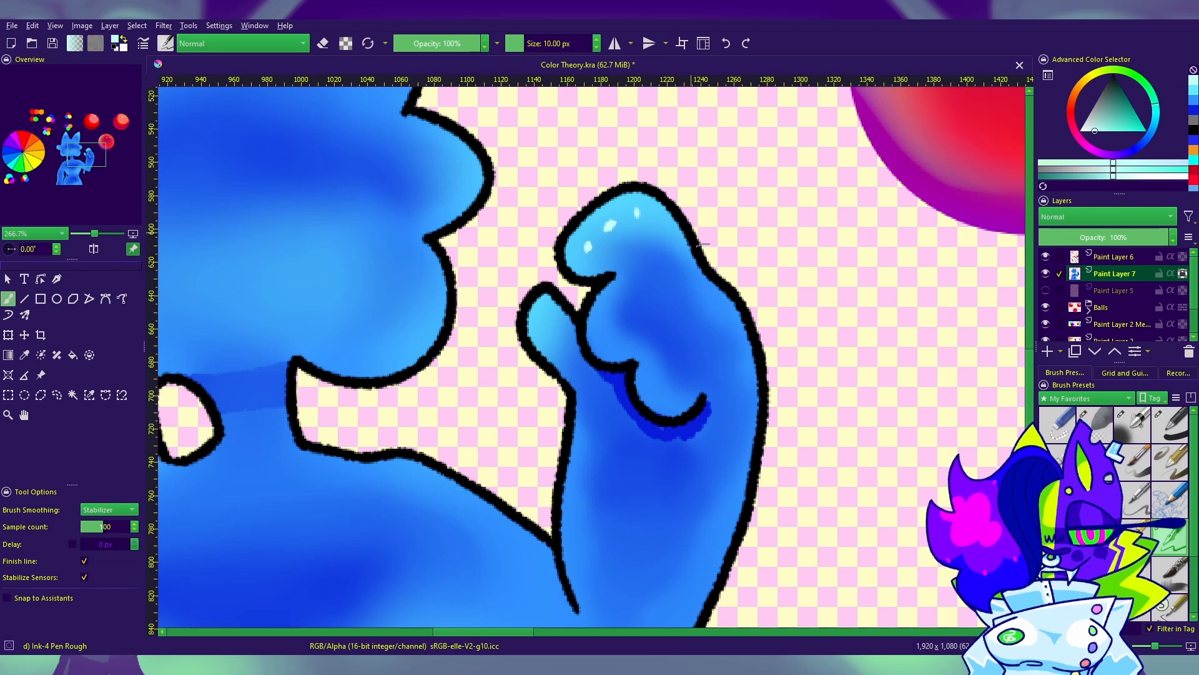
{"action": "left_click_drag", "start_coordinate": [519, 392], "coordinate": [799, 519]}
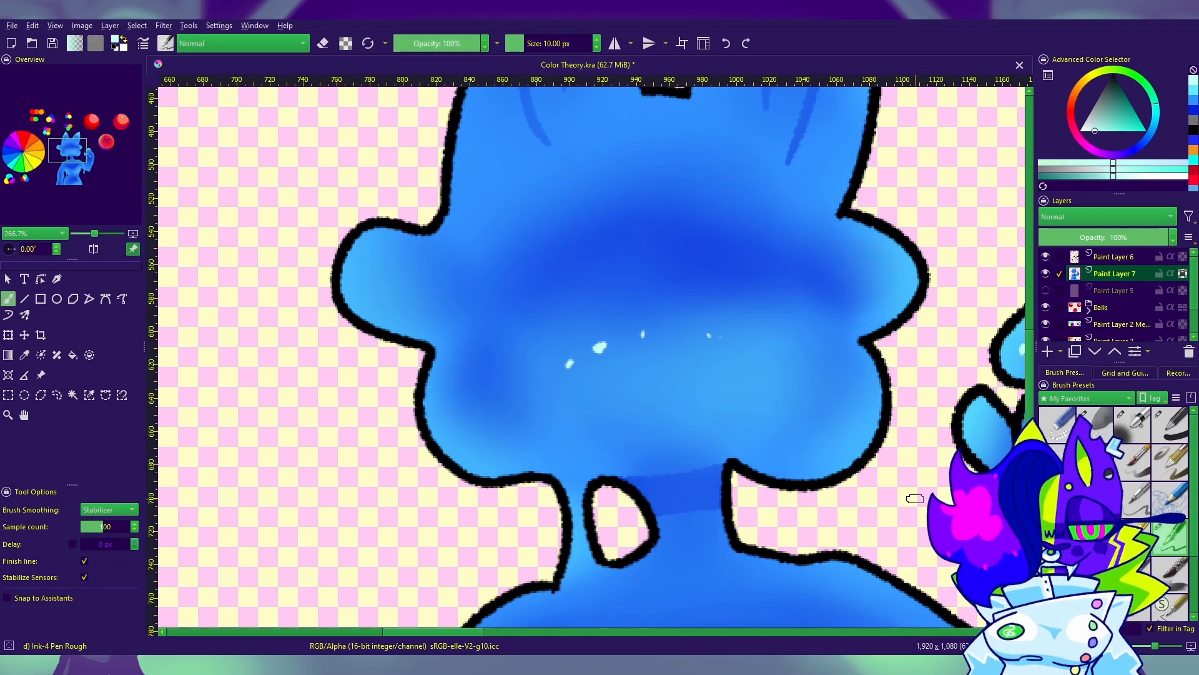
{"action": "left_click_drag", "start_coordinate": [915, 498], "coordinate": [717, 496]}
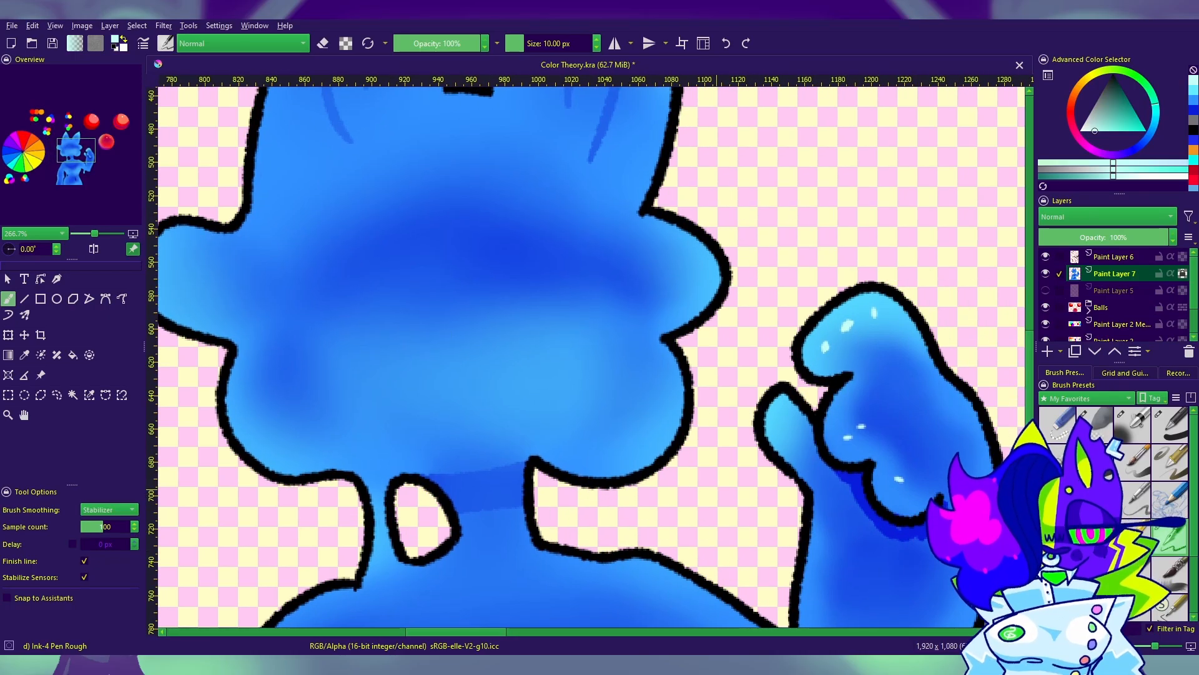
Step: Dab a curved row of pale cyan highlights across the dark band on the upper face
{"action": "left_click_drag", "start_coordinate": [456, 279], "coordinate": [613, 364]}
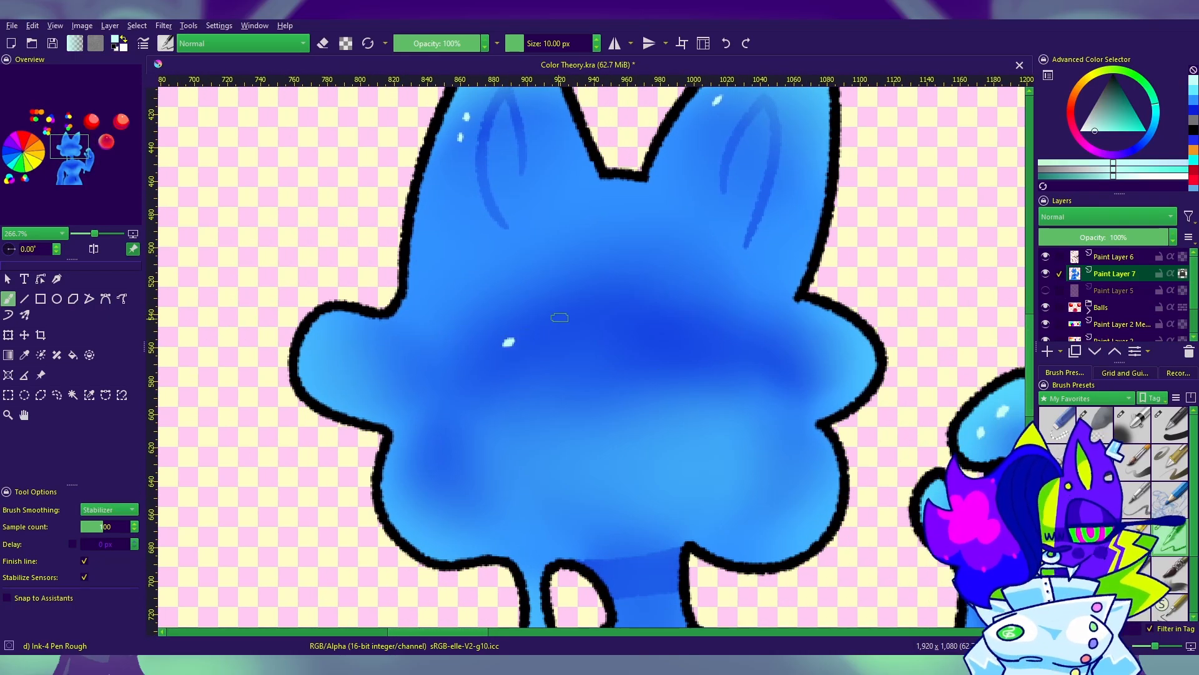
{"action": "left_click_drag", "start_coordinate": [551, 323], "coordinate": [562, 315]}
{"action": "left_click_drag", "start_coordinate": [688, 315], "coordinate": [721, 337]}
Step: Dab a curved row of pale cyan highlights across the dark shadow on the chest
{"action": "mouse_move", "coordinate": [740, 612]}
{"action": "left_mouse_down"}
{"action": "mouse_move", "coordinate": [744, 478]}
{"action": "mouse_move", "coordinate": [462, 380]}
{"action": "mouse_move", "coordinate": [681, 181]}
{"action": "left_mouse_up"}
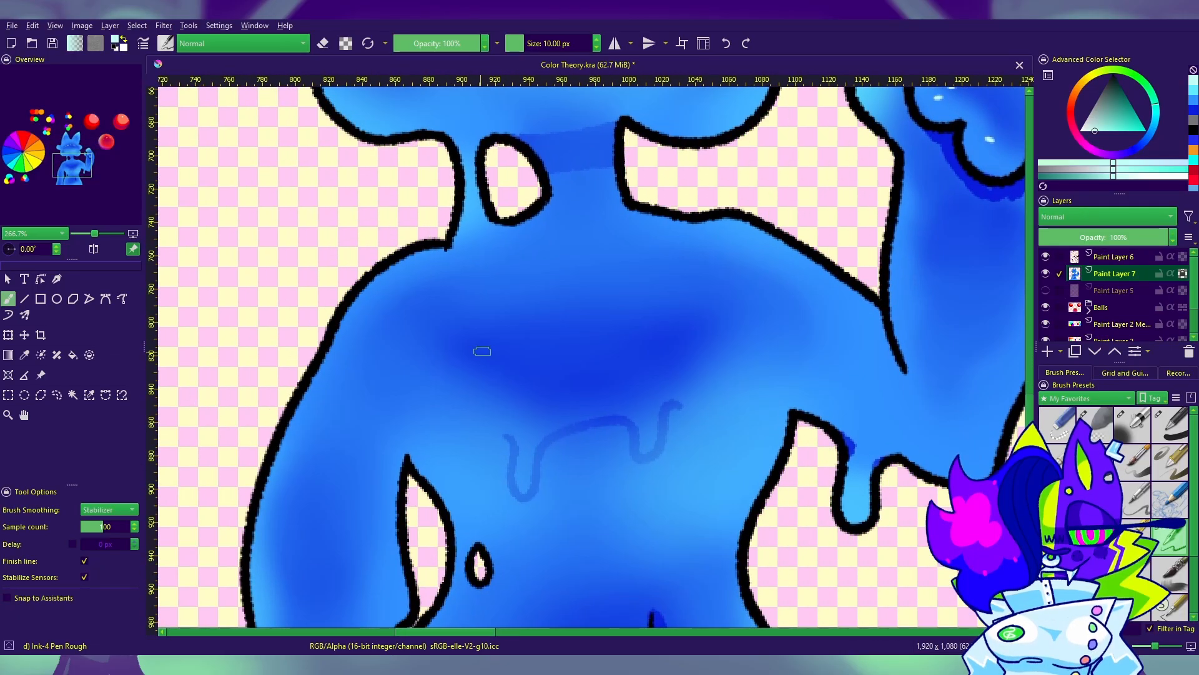
{"action": "left_click", "coordinate": [485, 349]}
{"action": "left_click_drag", "start_coordinate": [535, 330], "coordinate": [547, 326]}
{"action": "left_click", "coordinate": [709, 338]}
Step: Dab pale cyan highlights in an arc over the belly and undo the last misplaced dab
{"action": "left_click_drag", "start_coordinate": [732, 443], "coordinate": [615, 105]}
{"action": "left_click", "coordinate": [425, 319]}
{"action": "left_click", "coordinate": [466, 280]}
{"action": "left_click", "coordinate": [499, 268]}
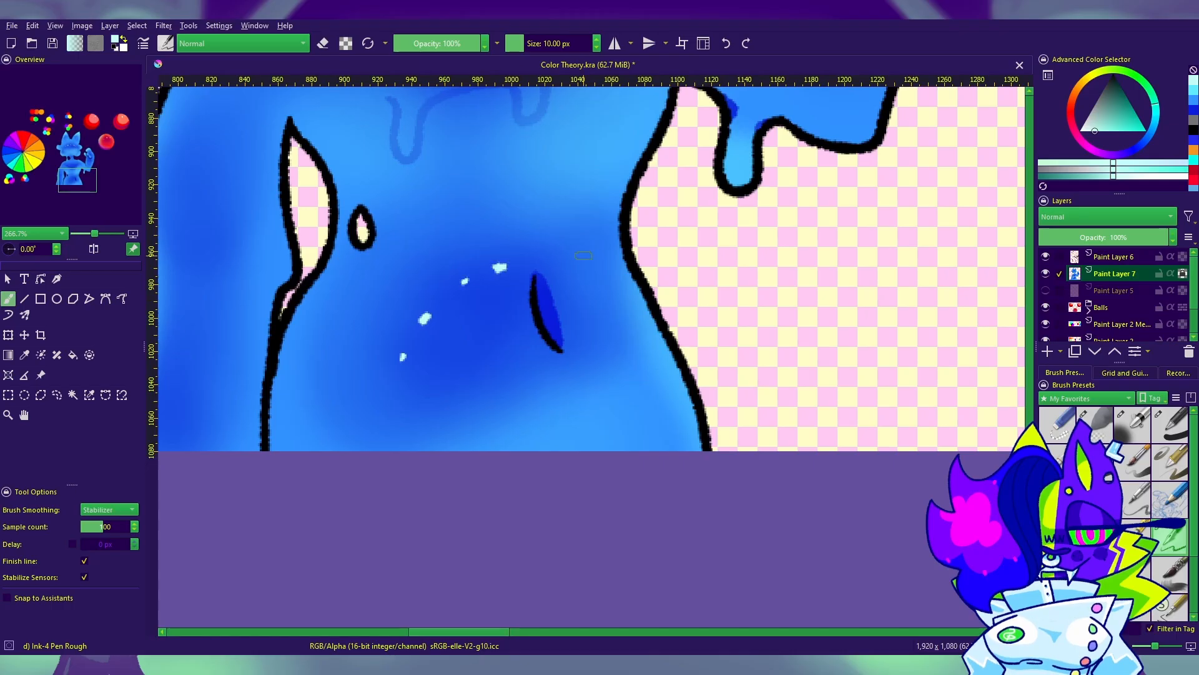
{"action": "left_click_drag", "start_coordinate": [654, 272], "coordinate": [823, 421]}
{"action": "key", "text": "ctrl+z"}
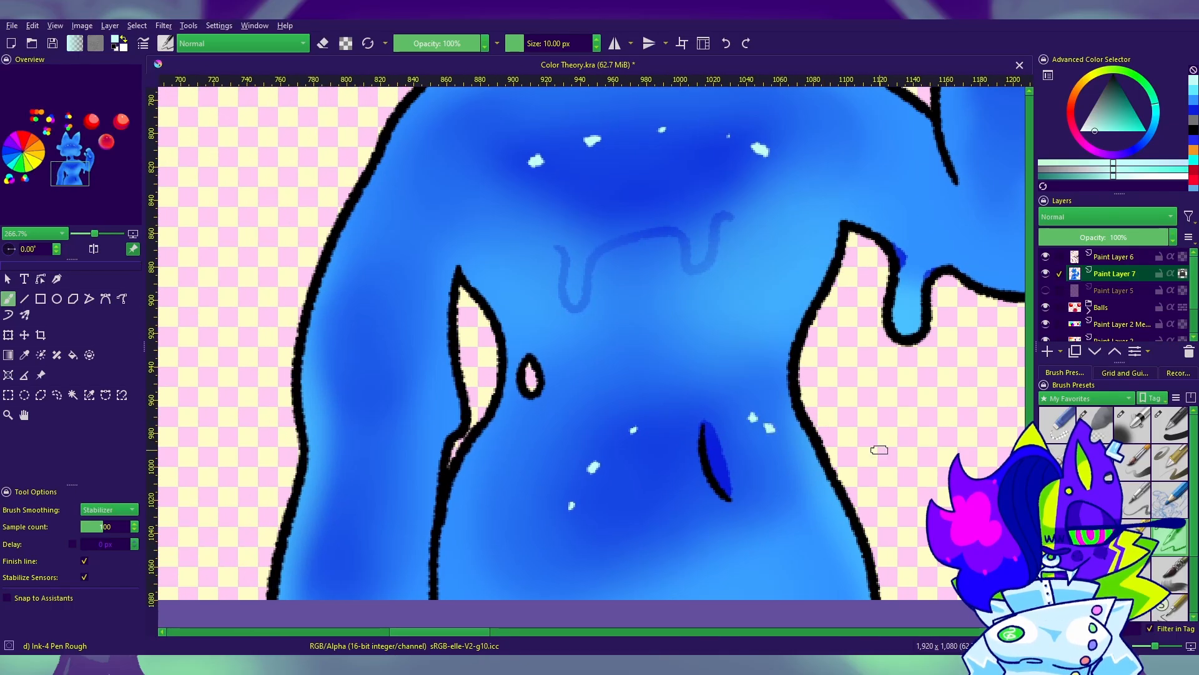
Step: Add pale cyan highlight dabs beside the waist, on the elbow drip and down the lowered upper arm
{"action": "left_click_drag", "start_coordinate": [879, 450], "coordinate": [641, 433]}
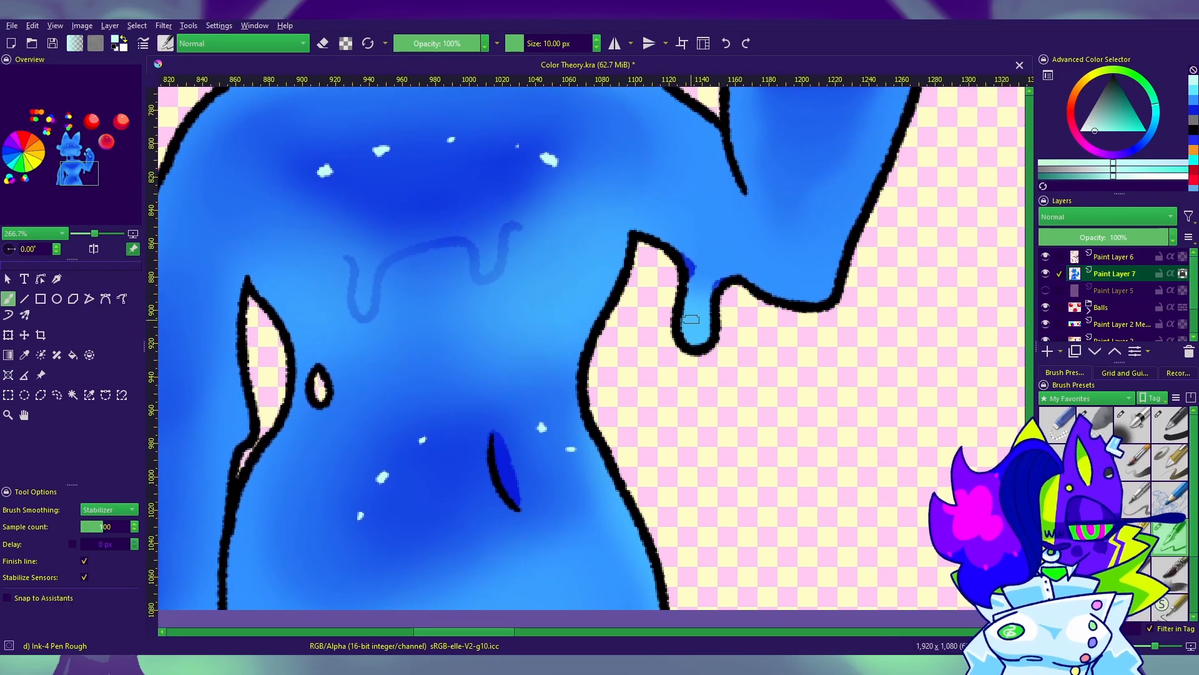
{"action": "left_click_drag", "start_coordinate": [703, 336], "coordinate": [882, 320]}
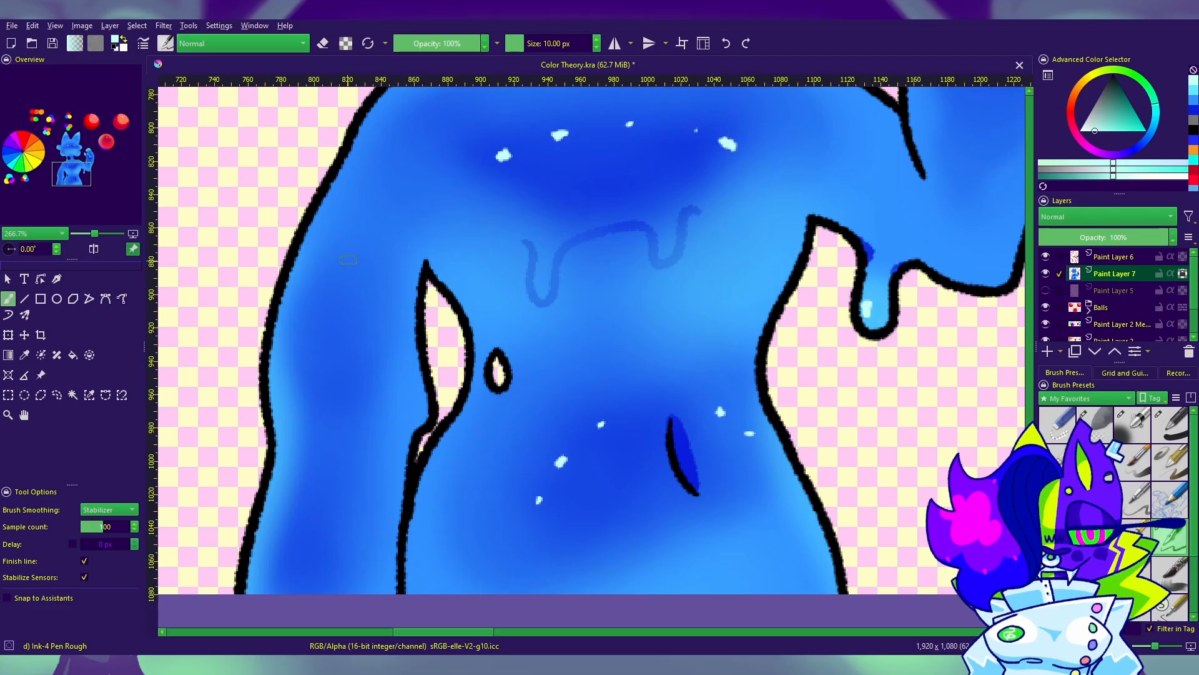
{"action": "left_click", "coordinate": [334, 289]}
{"action": "left_click", "coordinate": [327, 307]}
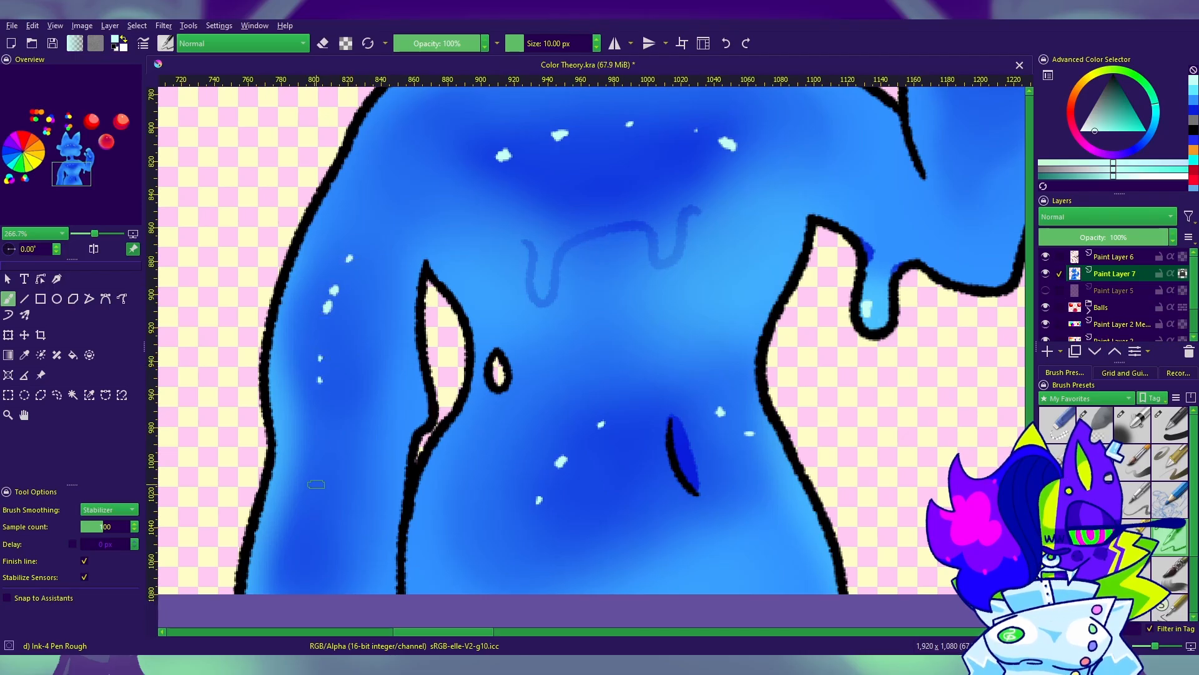
Step: Add pale cyan highlight dabs to the lowered arm, down the raised forearm and on the neck shadow
{"action": "left_click", "coordinate": [315, 532]}
{"action": "left_click_drag", "start_coordinate": [562, 313], "coordinate": [419, 491]}
{"action": "left_click", "coordinate": [868, 214]}
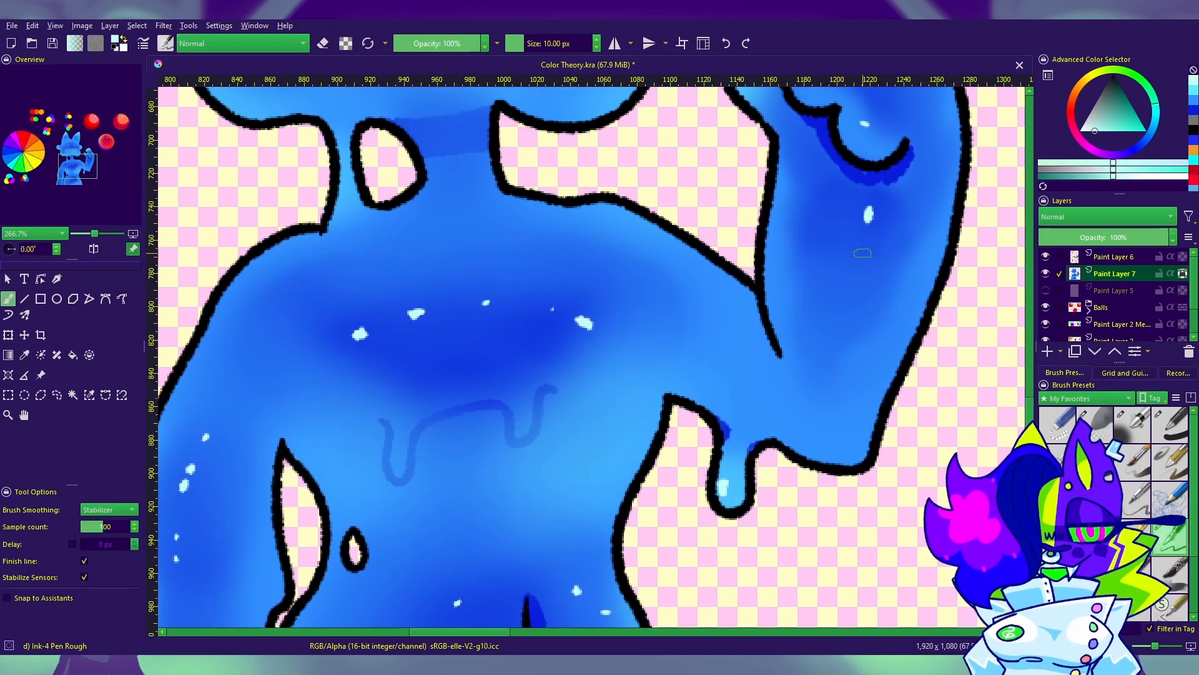
{"action": "left_click", "coordinate": [862, 255]}
{"action": "left_click", "coordinate": [857, 274]}
{"action": "left_click_drag", "start_coordinate": [857, 274], "coordinate": [840, 474]}
{"action": "left_click", "coordinate": [414, 329]}
{"action": "left_click", "coordinate": [420, 347]}
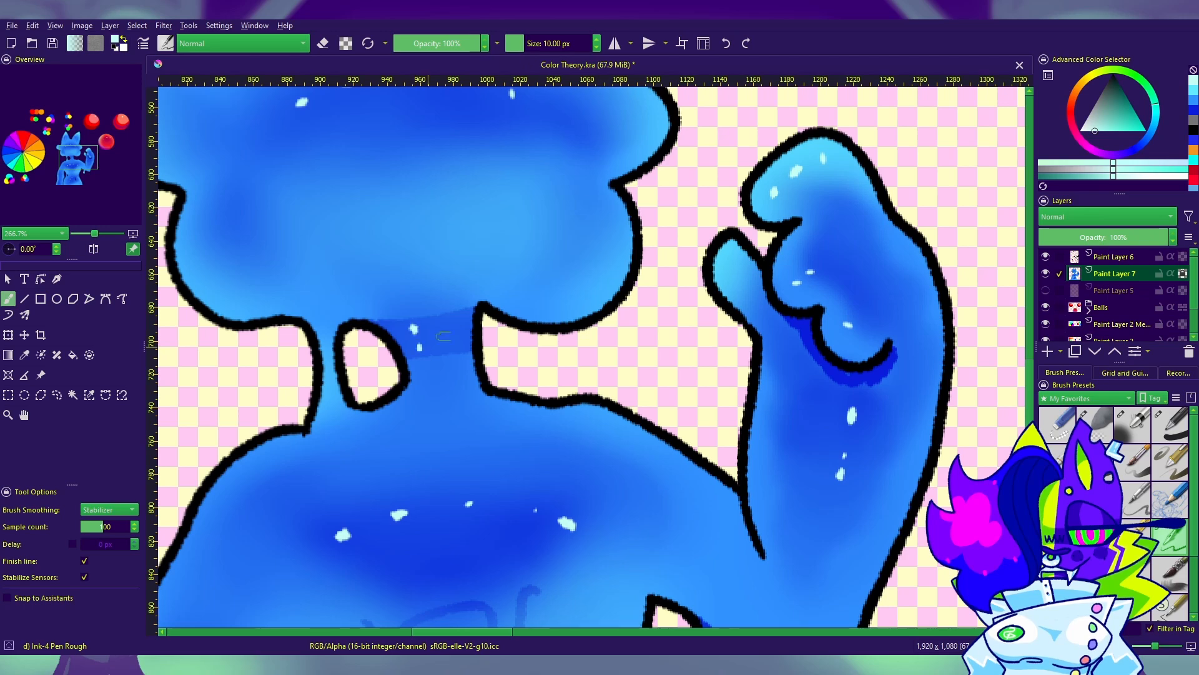
{"action": "mouse_move", "coordinate": [554, 360]}
{"action": "left_mouse_down"}
{"action": "mouse_move", "coordinate": [691, 568]}
{"action": "mouse_move", "coordinate": [775, 451]}
{"action": "left_mouse_up"}
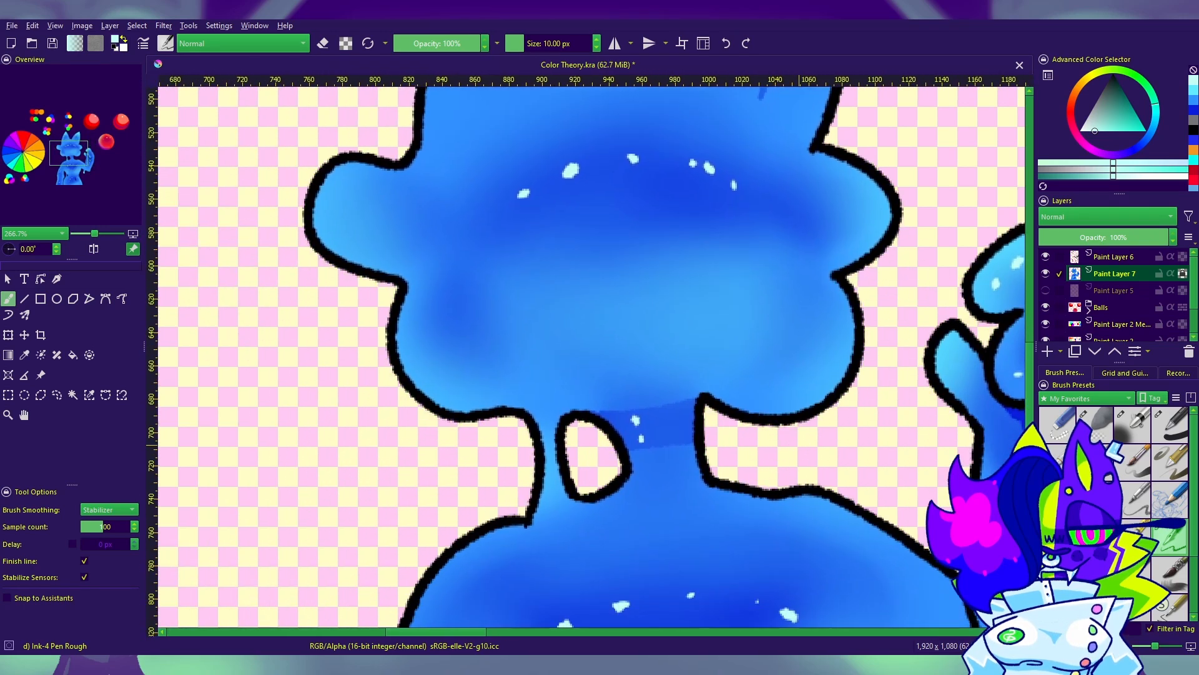
Step: Lock the transparency of the line art on Paint Layer 6 and choose a dark navy blue as the paint color
{"action": "mouse_move", "coordinate": [887, 531]}
{"action": "left_mouse_down"}
{"action": "mouse_move", "coordinate": [650, 370]}
{"action": "mouse_move", "coordinate": [766, 547]}
{"action": "mouse_move", "coordinate": [830, 587]}
{"action": "mouse_move", "coordinate": [777, 455]}
{"action": "mouse_move", "coordinate": [771, 353]}
{"action": "left_mouse_up"}
{"action": "left_click_drag", "start_coordinate": [1154, 650], "coordinate": [1152, 653]}
{"action": "mouse_move", "coordinate": [791, 336]}
{"action": "left_mouse_down"}
{"action": "mouse_move", "coordinate": [837, 348]}
{"action": "mouse_move", "coordinate": [797, 331]}
{"action": "mouse_move", "coordinate": [791, 384]}
{"action": "mouse_move", "coordinate": [812, 416]}
{"action": "left_mouse_up"}
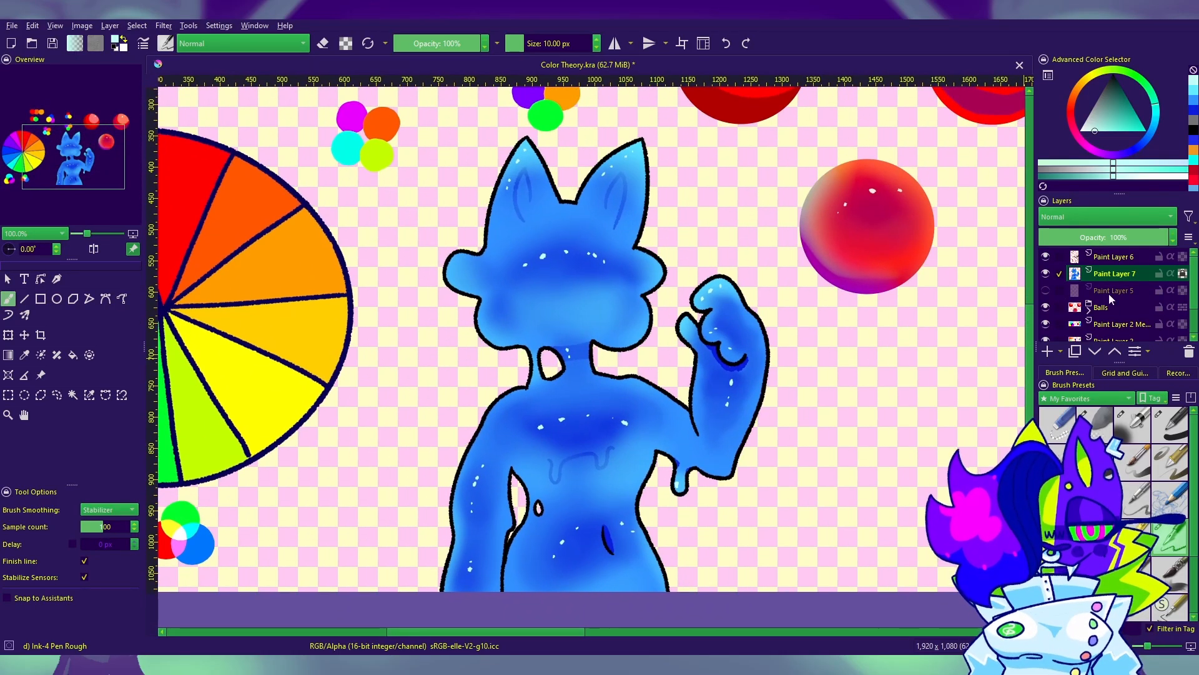
{"action": "left_click", "coordinate": [1173, 262]}
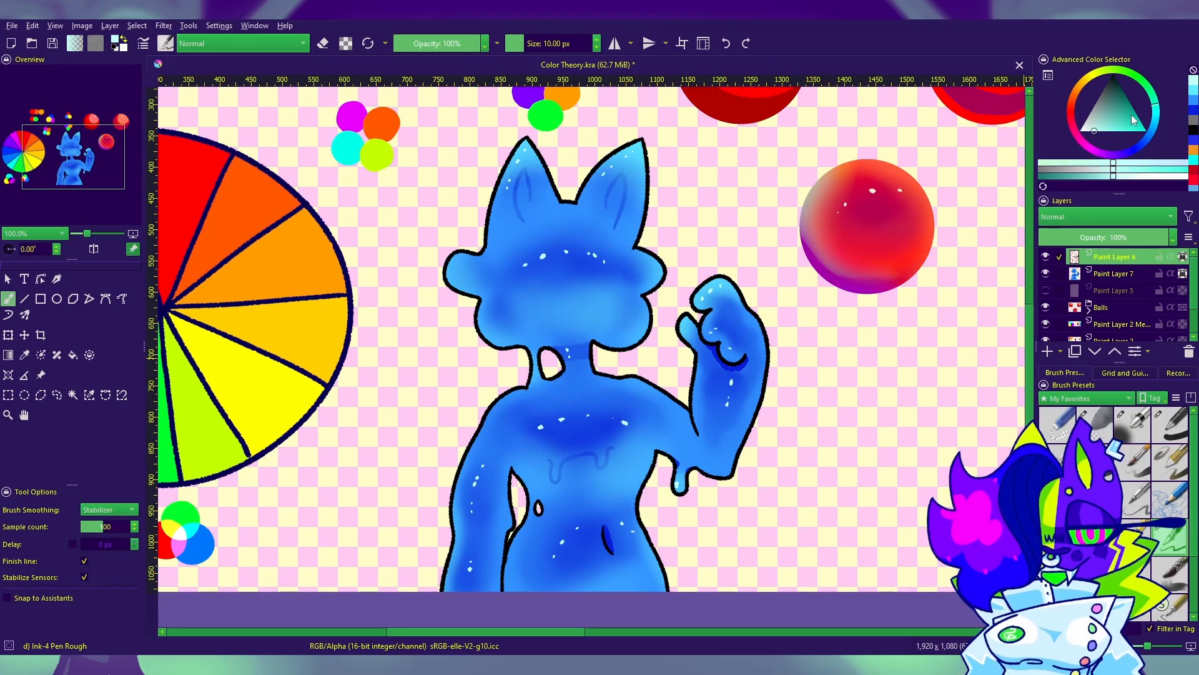
{"action": "mouse_move", "coordinate": [1156, 117]}
{"action": "left_mouse_down"}
{"action": "mouse_move", "coordinate": [1153, 130]}
{"action": "mouse_move", "coordinate": [1119, 100]}
{"action": "mouse_move", "coordinate": [1137, 112]}
{"action": "left_mouse_up"}
{"action": "left_click", "coordinate": [1147, 146]}
{"action": "key", "text": "p"}
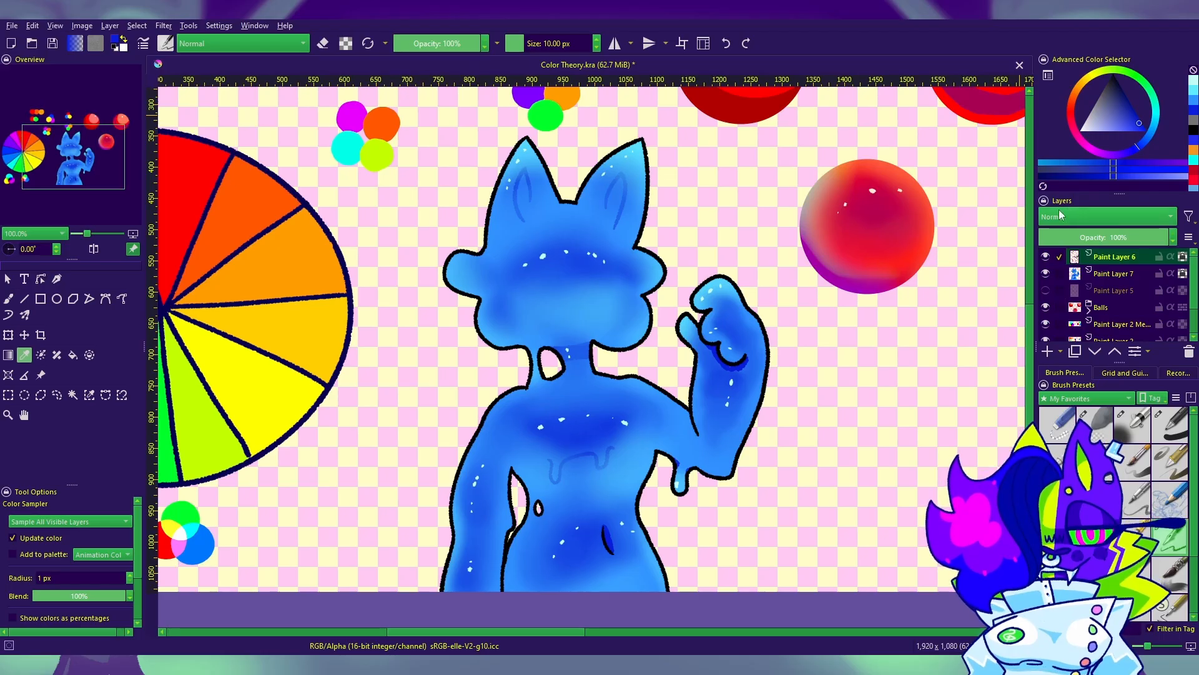
{"action": "left_click", "coordinate": [1137, 152]}
{"action": "left_click_drag", "start_coordinate": [1129, 110], "coordinate": [1137, 107]}
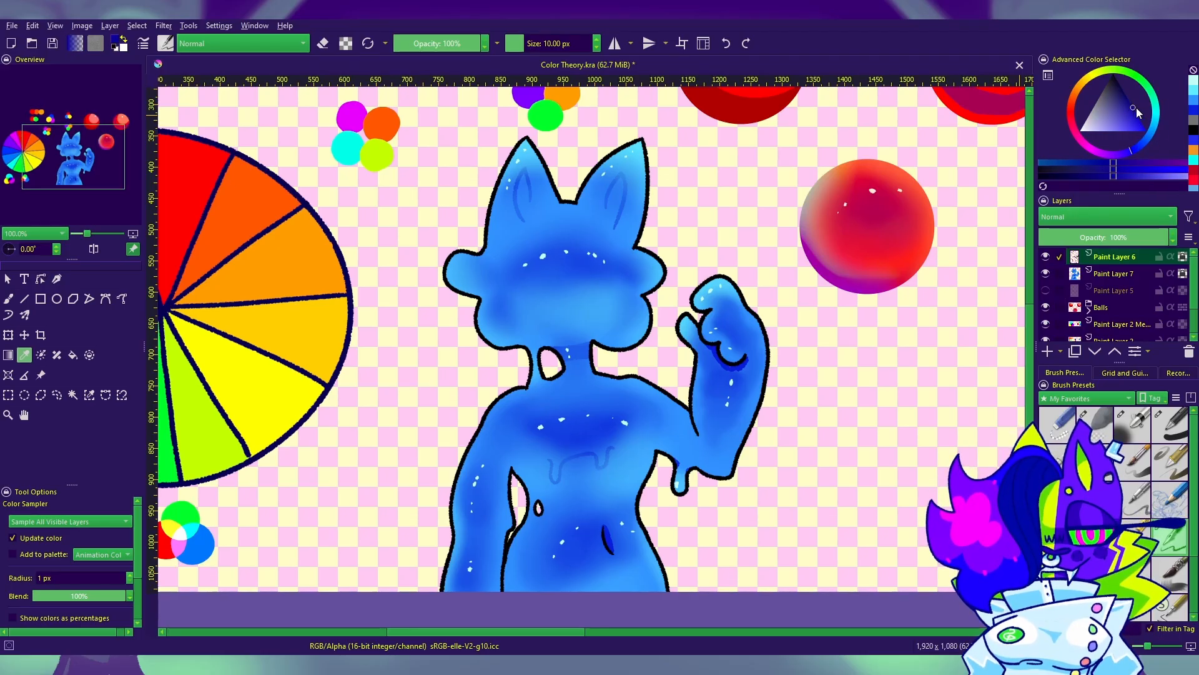
Step: Recolor the character's entire line art dark navy blue by covering it with filled rectangles
{"action": "left_click", "coordinate": [40, 298]}
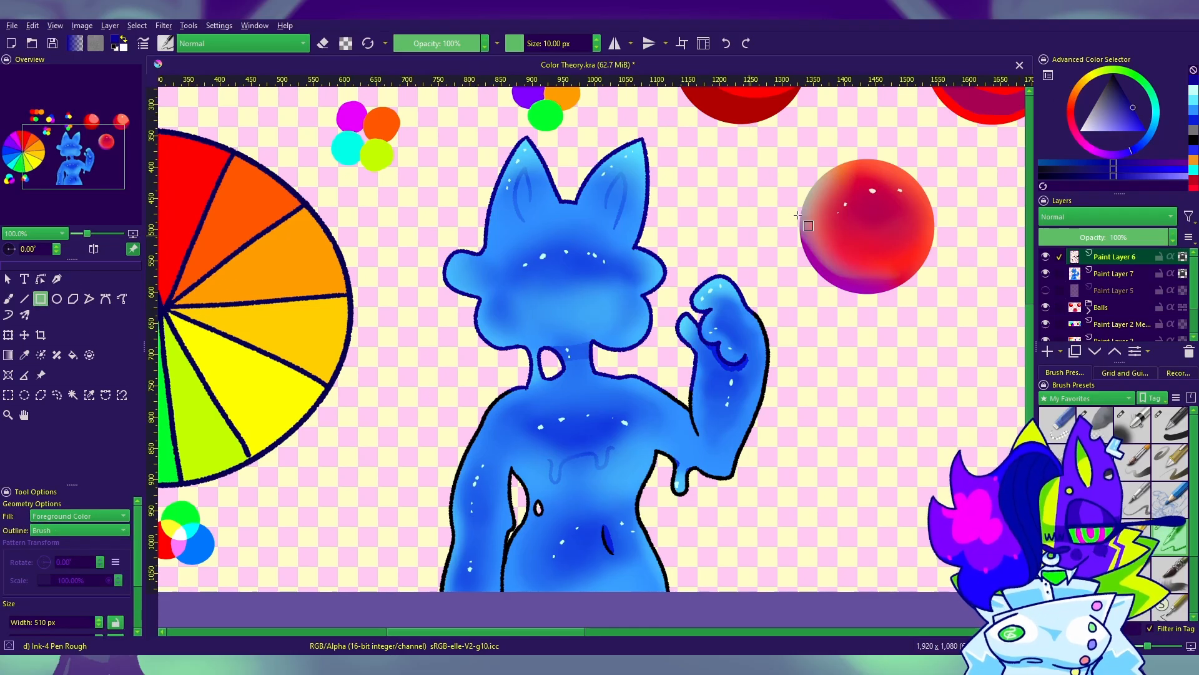
{"action": "left_click_drag", "start_coordinate": [810, 241], "coordinate": [389, 636]}
{"action": "left_click_drag", "start_coordinate": [882, 287], "coordinate": [441, 615]}
{"action": "left_click_drag", "start_coordinate": [761, 134], "coordinate": [599, 225]}
Step: Apply a linear gradient in a lighter azure blue to the line art, running from the ears down to the belly
{"action": "left_click", "coordinate": [8, 355]}
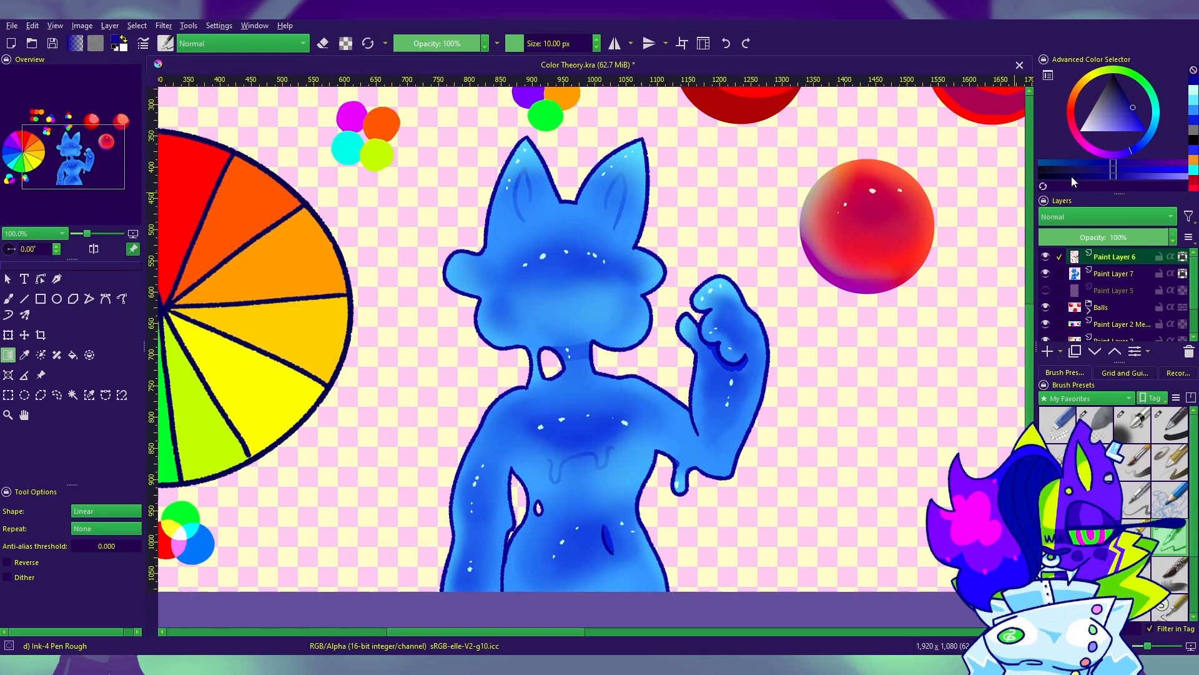
{"action": "left_click", "coordinate": [1144, 141]}
{"action": "left_click", "coordinate": [1140, 119]}
{"action": "left_click_drag", "start_coordinate": [596, 112], "coordinate": [588, 586]}
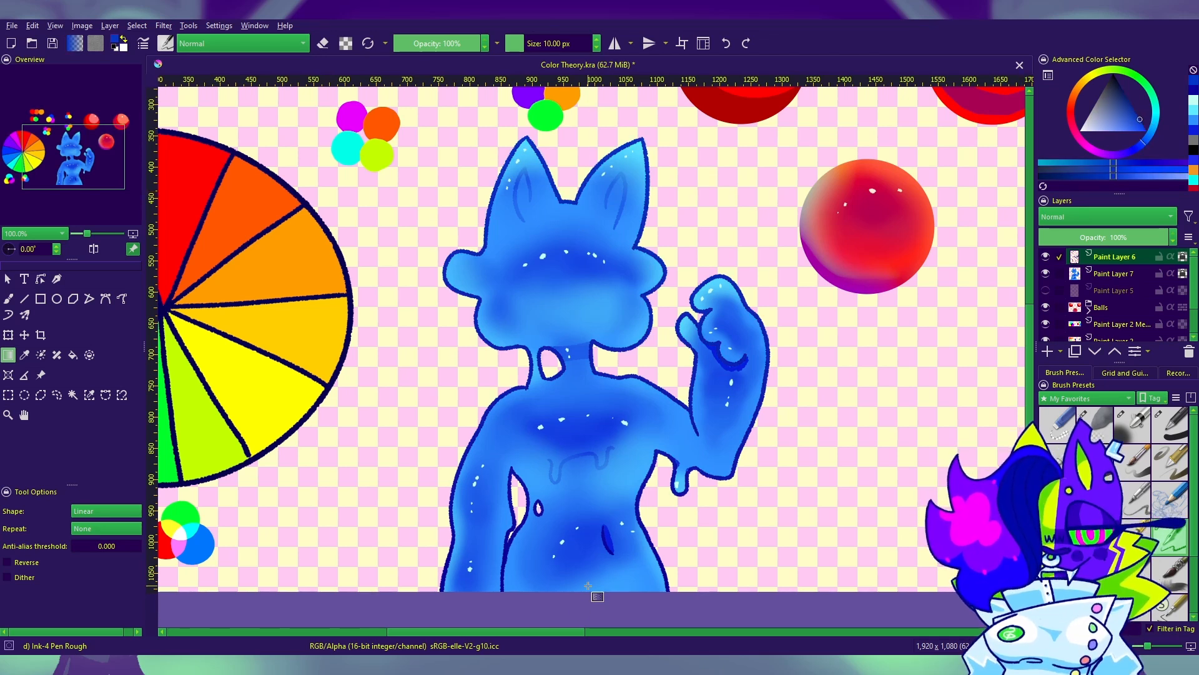
{"action": "key", "text": "ctrl+z"}
{"action": "left_click", "coordinate": [1155, 132]}
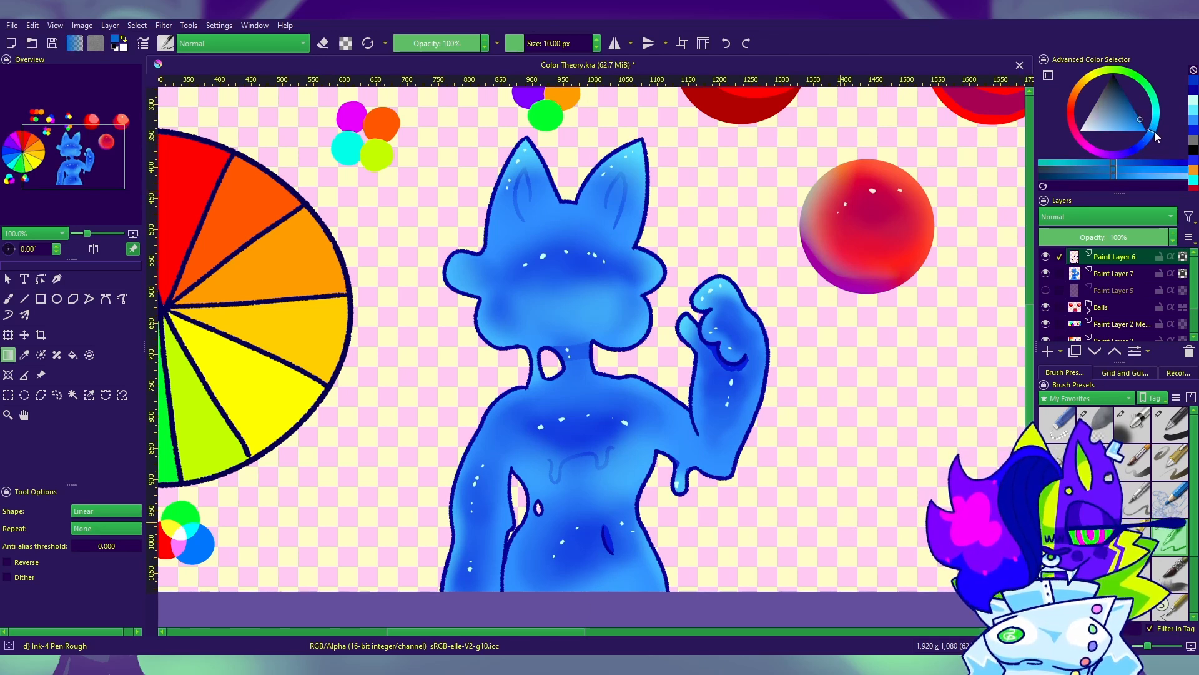
{"action": "left_click_drag", "start_coordinate": [628, 187], "coordinate": [563, 574]}
{"action": "mouse_move", "coordinate": [766, 549]}
{"action": "left_mouse_down"}
{"action": "mouse_move", "coordinate": [786, 526]}
{"action": "mouse_move", "coordinate": [622, 594]}
{"action": "mouse_move", "coordinate": [469, 420]}
{"action": "mouse_move", "coordinate": [675, 501]}
{"action": "mouse_move", "coordinate": [765, 517]}
{"action": "mouse_move", "coordinate": [752, 531]}
{"action": "left_mouse_up"}
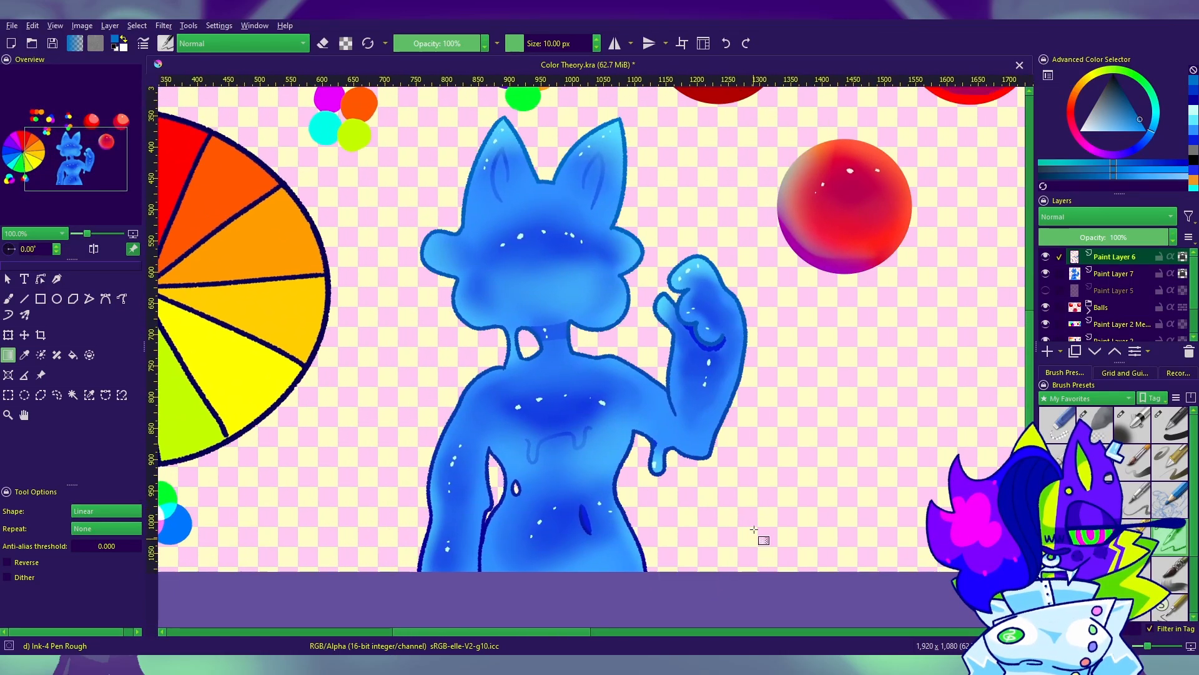
Step: Add a new layer above the line art and paint two bright cyan oval eyes on the face
{"action": "left_click", "coordinate": [1047, 351]}
{"action": "left_click_drag", "start_coordinate": [1106, 124], "coordinate": [1079, 132]}
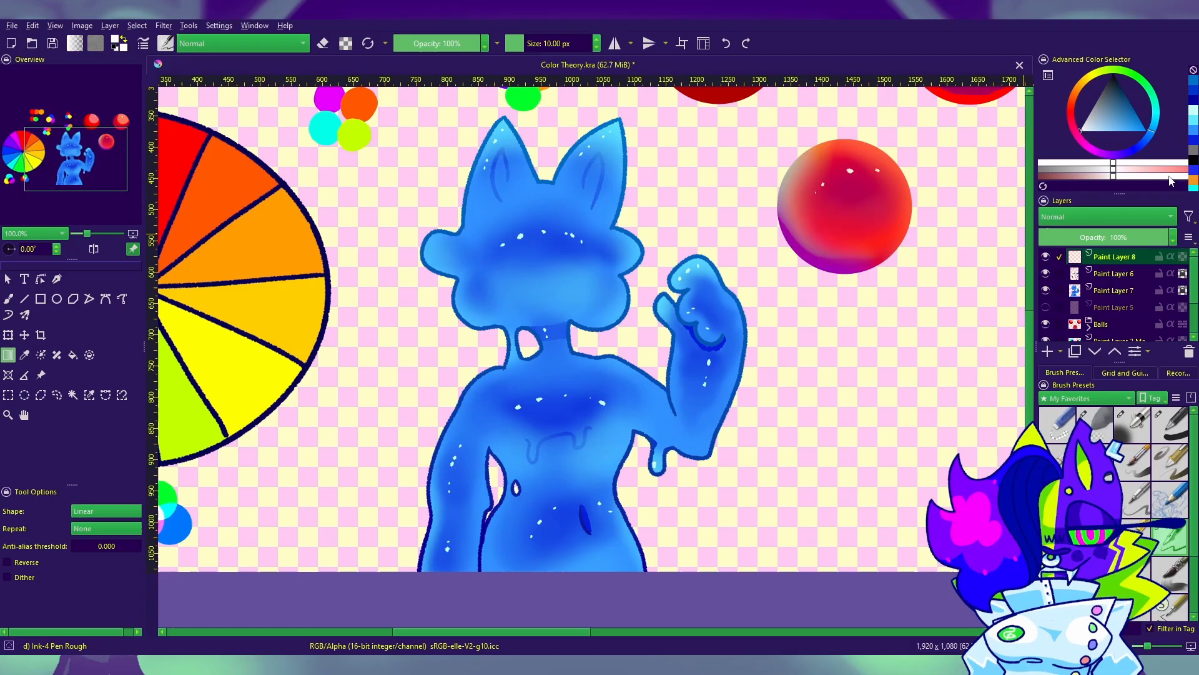
{"action": "left_click", "coordinate": [1191, 127]}
{"action": "key", "text": "b"}
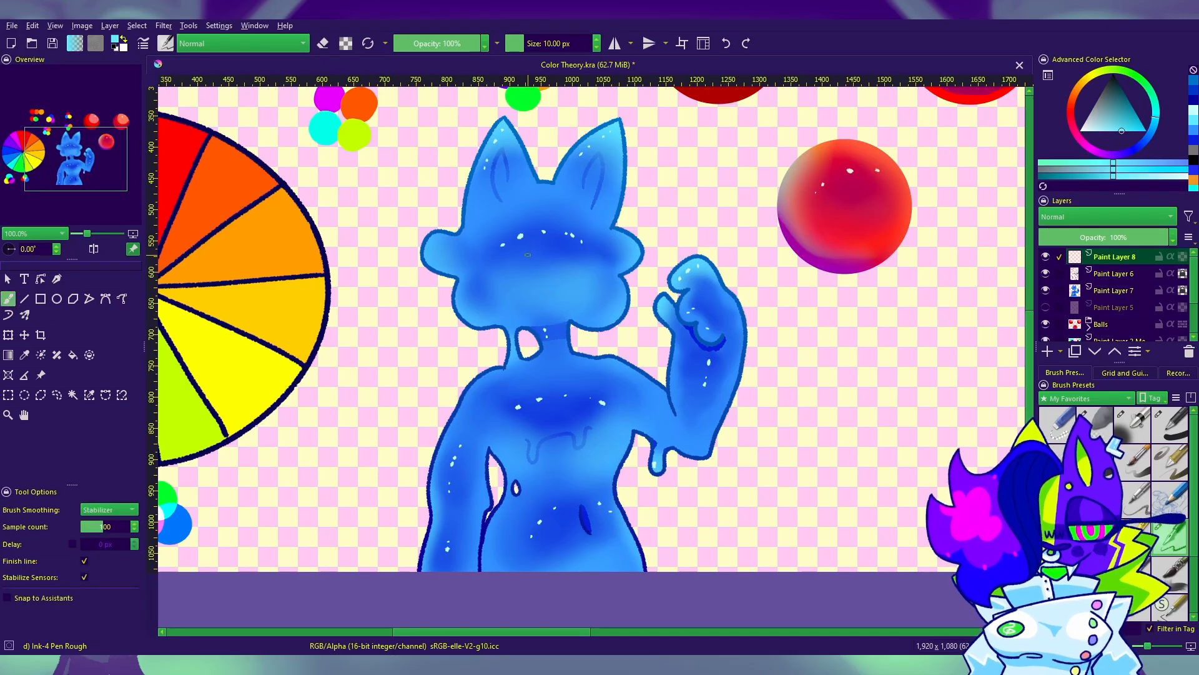
{"action": "mouse_move", "coordinate": [514, 248]}
{"action": "left_mouse_down"}
{"action": "mouse_move", "coordinate": [516, 275]}
{"action": "mouse_move", "coordinate": [512, 239]}
{"action": "mouse_move", "coordinate": [515, 277]}
{"action": "mouse_move", "coordinate": [516, 235]}
{"action": "mouse_move", "coordinate": [522, 262]}
{"action": "mouse_move", "coordinate": [577, 250]}
{"action": "mouse_move", "coordinate": [576, 263]}
{"action": "mouse_move", "coordinate": [573, 237]}
{"action": "mouse_move", "coordinate": [575, 273]}
{"action": "mouse_move", "coordinate": [562, 253]}
{"action": "mouse_move", "coordinate": [581, 254]}
{"action": "mouse_move", "coordinate": [566, 272]}
{"action": "mouse_move", "coordinate": [573, 230]}
{"action": "mouse_move", "coordinate": [562, 238]}
{"action": "mouse_move", "coordinate": [573, 281]}
{"action": "mouse_move", "coordinate": [575, 229]}
{"action": "left_mouse_up"}
{"action": "key", "text": "e"}
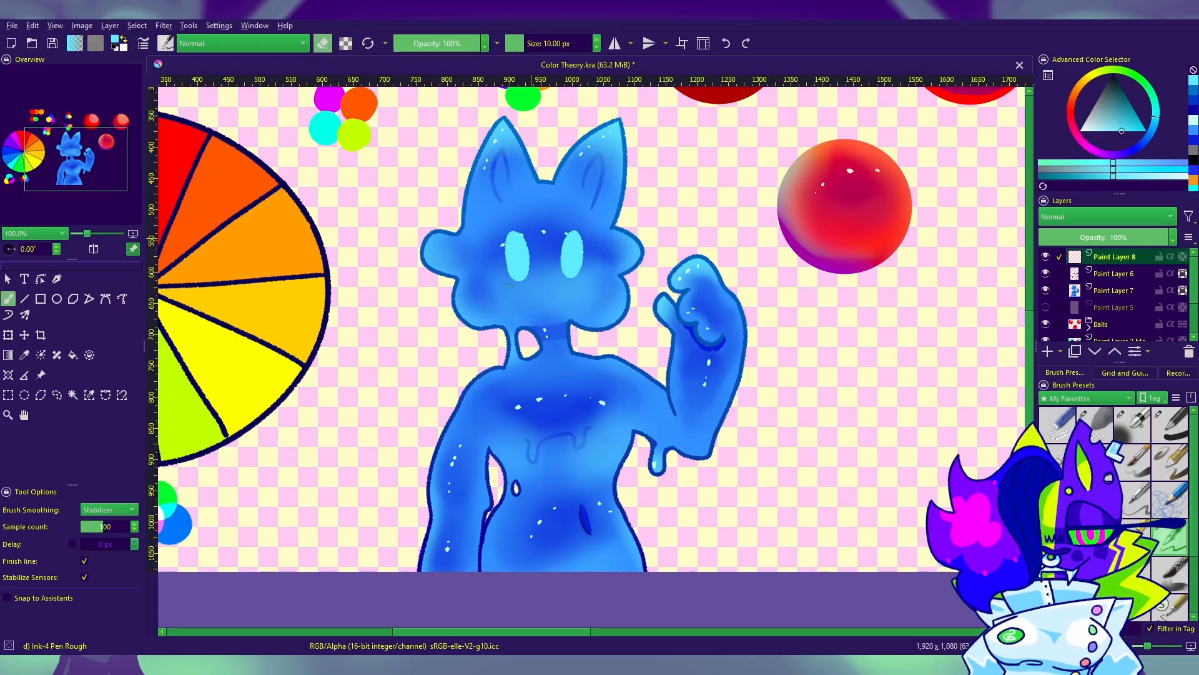
{"action": "key", "text": "e"}
Step: Shift the eyes slightly, and paint a wavy cyan mouth and a small nose below them
{"action": "mouse_move", "coordinate": [712, 486]}
{"action": "left_mouse_down"}
{"action": "mouse_move", "coordinate": [752, 453]}
{"action": "mouse_move", "coordinate": [767, 487]}
{"action": "left_mouse_up"}
{"action": "left_click", "coordinate": [24, 338]}
{"action": "left_click_drag", "start_coordinate": [654, 321], "coordinate": [659, 317]}
{"action": "left_click", "coordinate": [9, 299]}
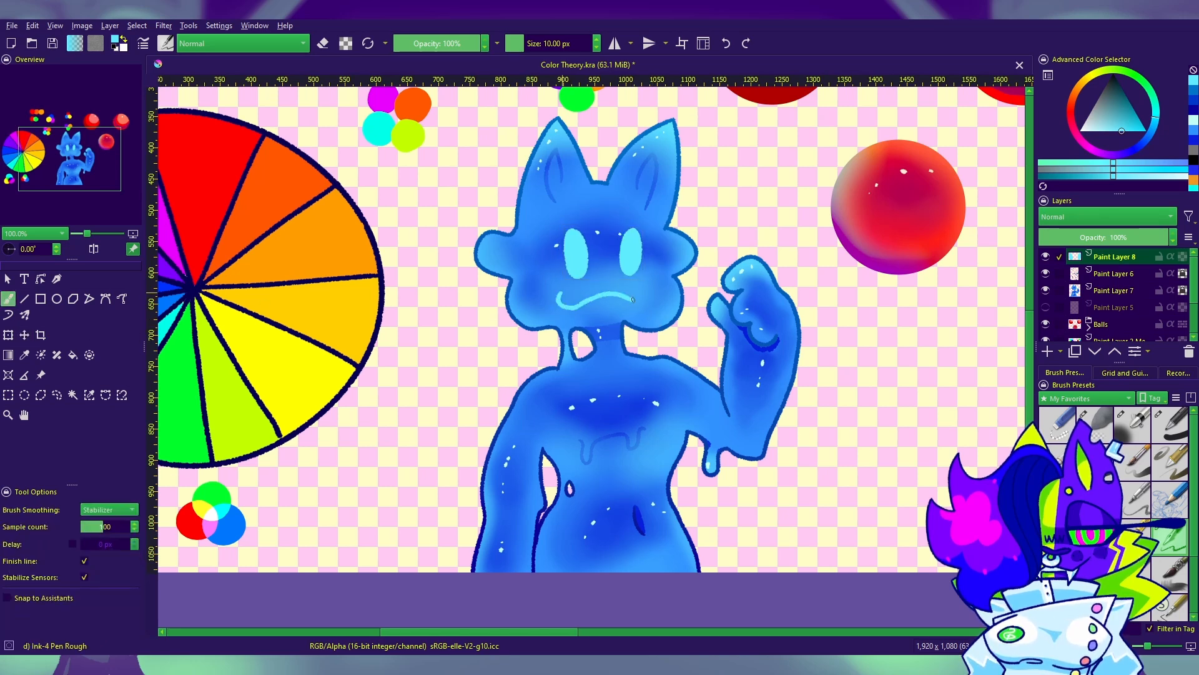
{"action": "left_click_drag", "start_coordinate": [598, 276], "coordinate": [610, 275]}
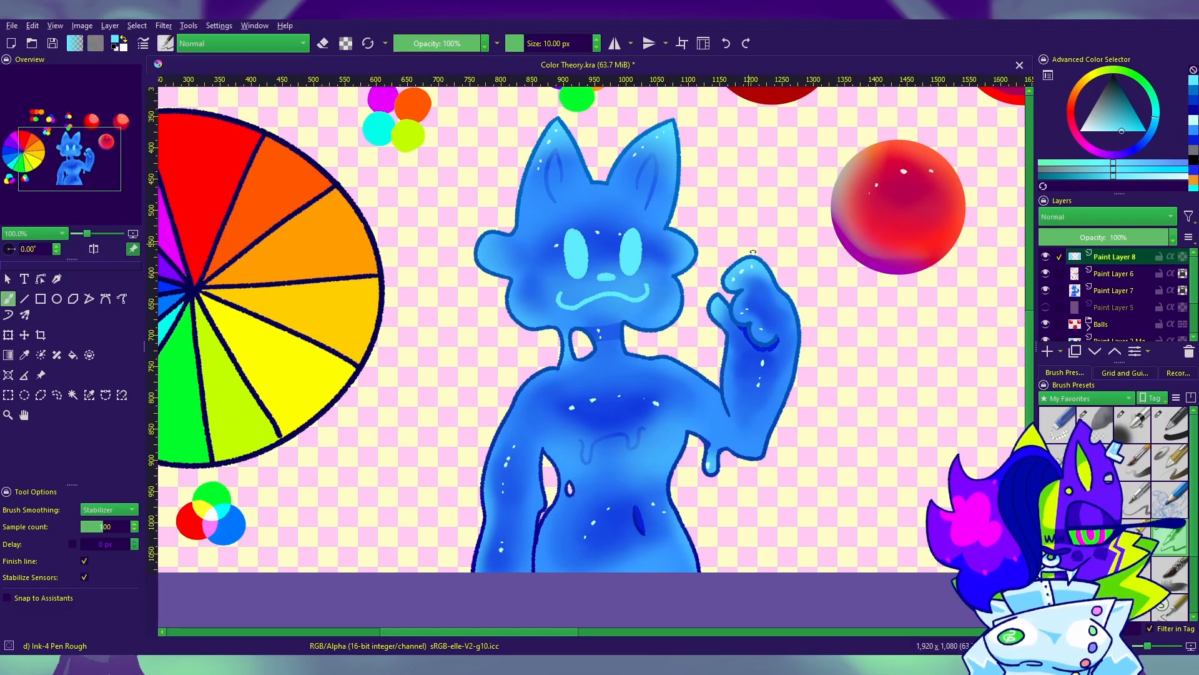
Step: Lock the transparency of the facial features layer and blend pale cyan over the eyes with a linear gradient
{"action": "left_click_drag", "start_coordinate": [773, 222], "coordinate": [818, 248]}
{"action": "left_click", "coordinate": [1182, 257]}
{"action": "left_click", "coordinate": [1191, 121]}
{"action": "left_click_drag", "start_coordinate": [780, 209], "coordinate": [619, 268]}
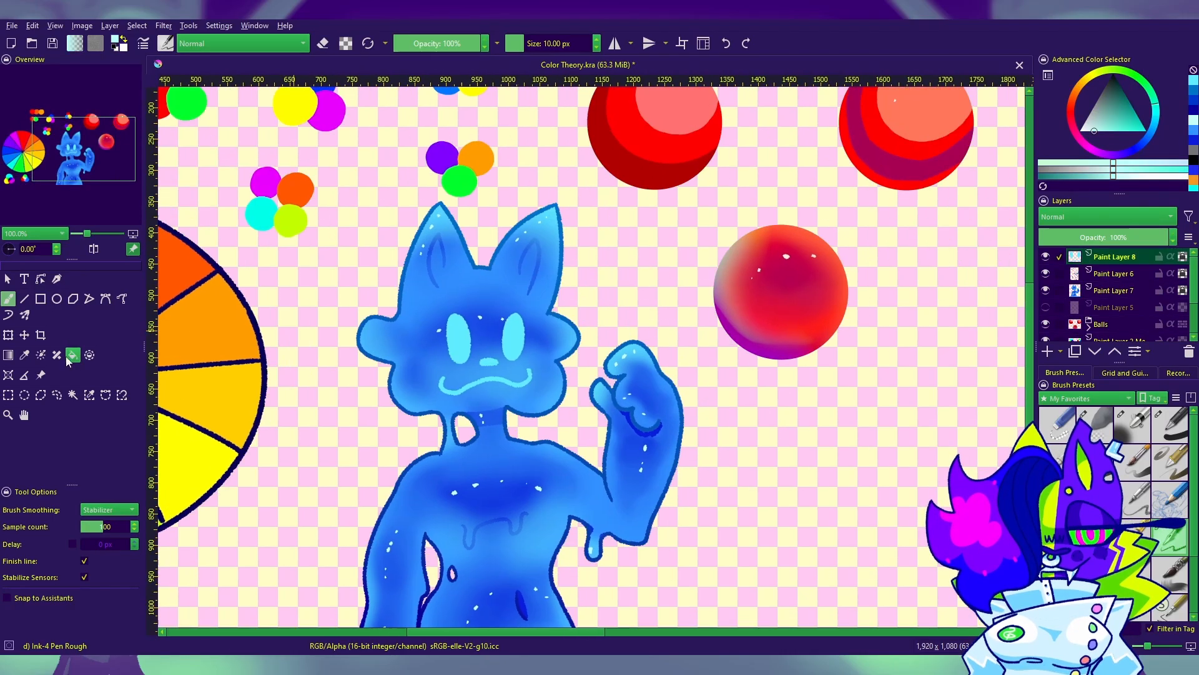
{"action": "left_click", "coordinate": [8, 355]}
{"action": "left_click_drag", "start_coordinate": [473, 294], "coordinate": [494, 400]}
{"action": "left_click_drag", "start_coordinate": [703, 527], "coordinate": [823, 471]}
Step: Set the facial features layer's blending mode to Screen and its opacity to 89%
{"action": "left_click_drag", "start_coordinate": [1153, 238], "coordinate": [1173, 236]}
{"action": "left_click", "coordinate": [1118, 217]}
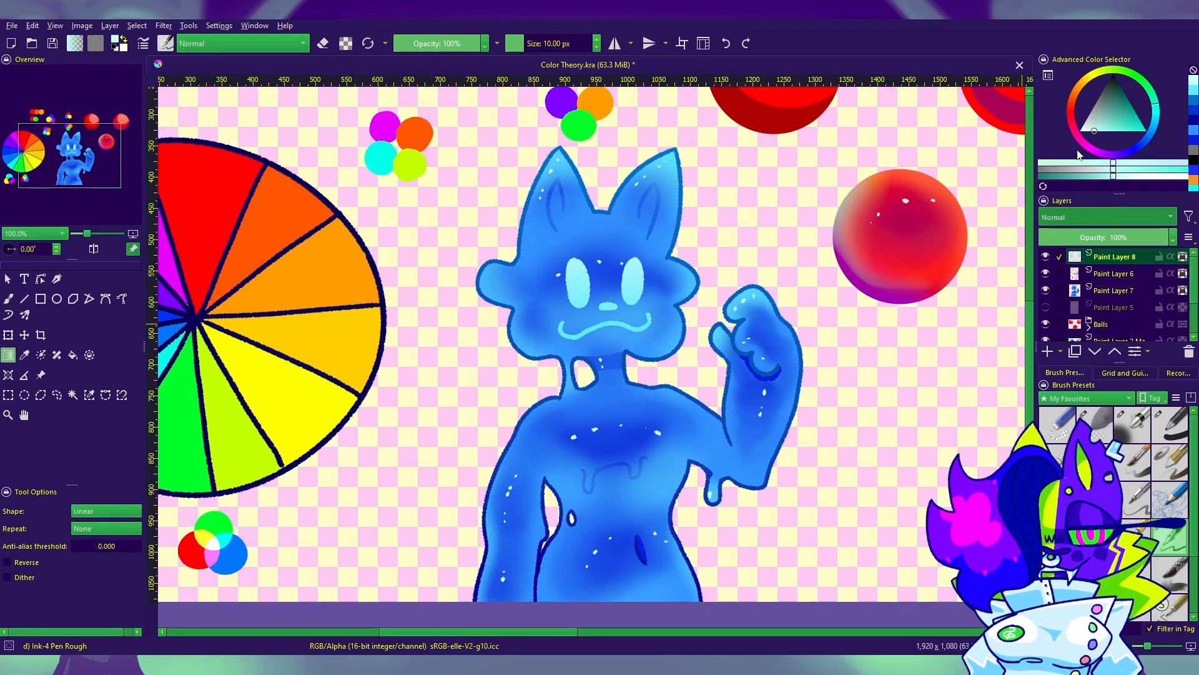
{"action": "left_click", "coordinate": [1074, 240]}
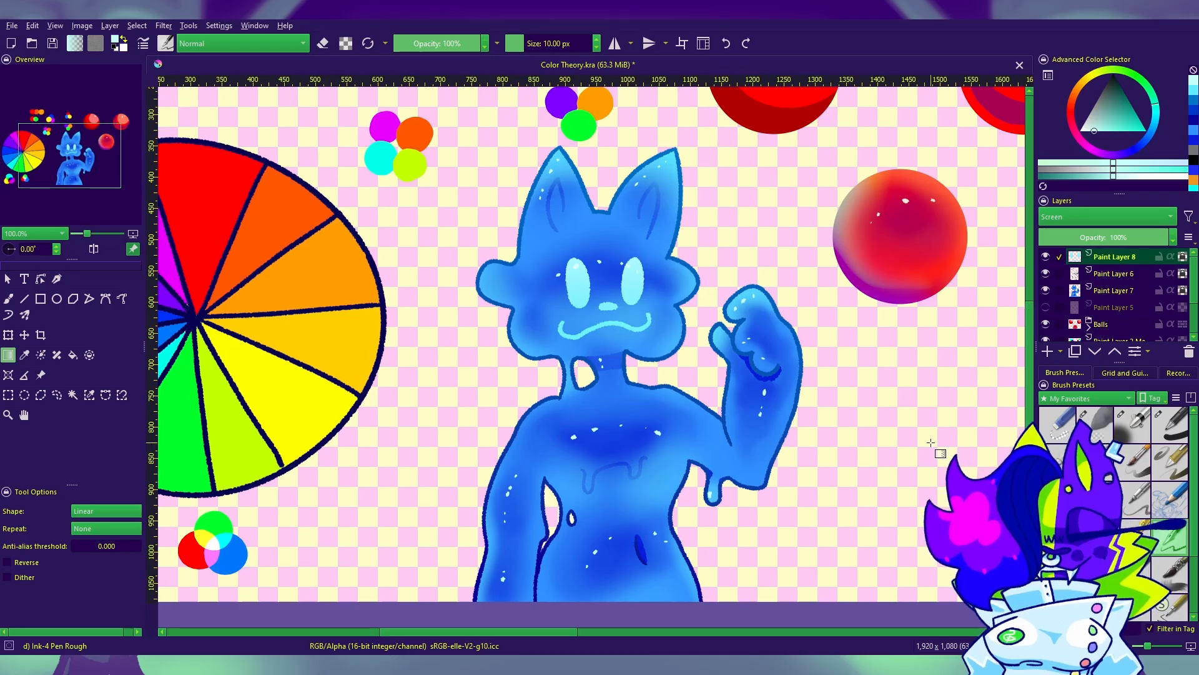
{"action": "left_click", "coordinate": [1127, 238]}
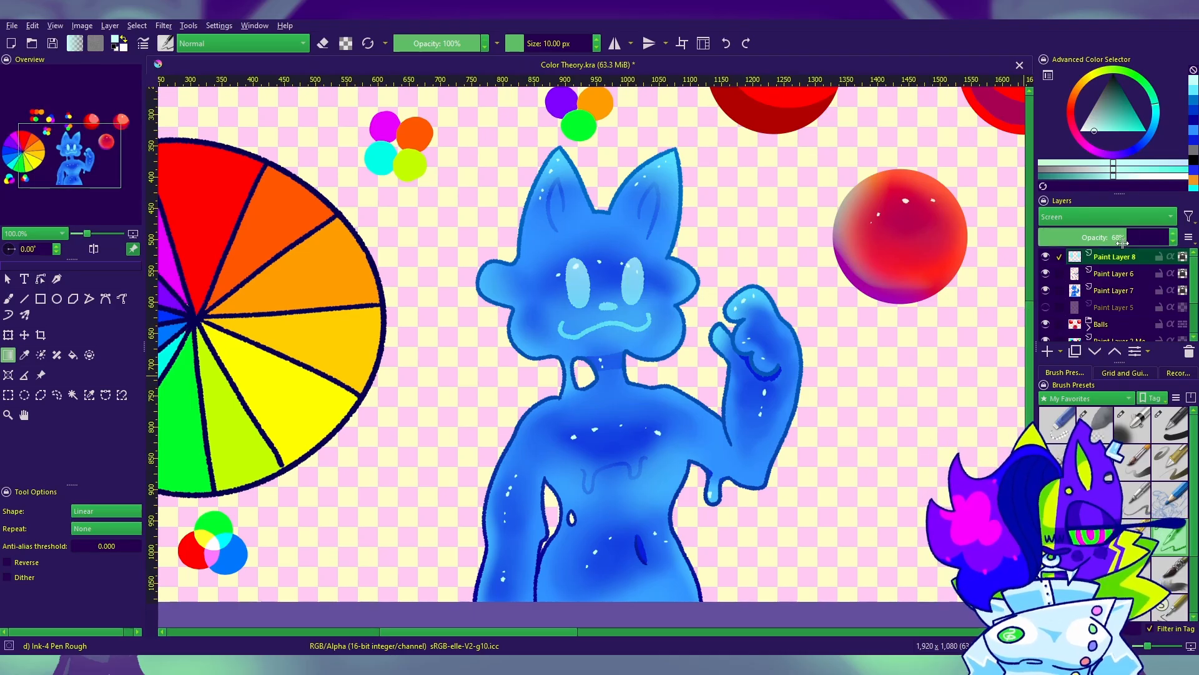
{"action": "left_click", "coordinate": [1149, 238]}
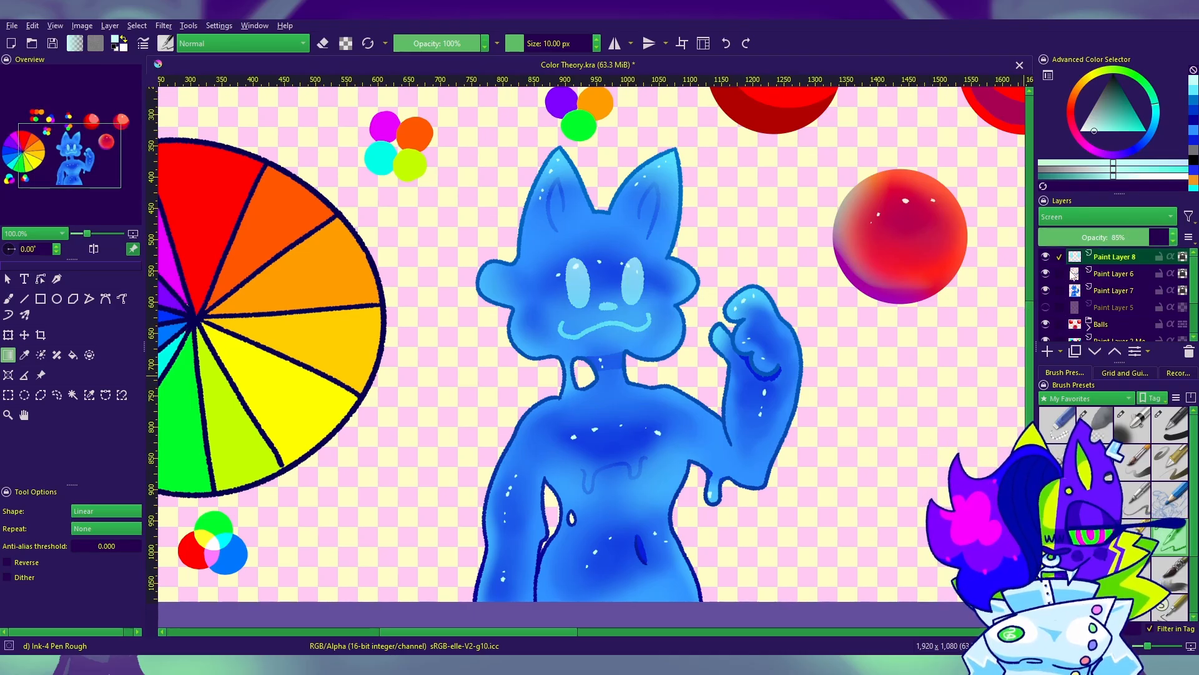
{"action": "left_click_drag", "start_coordinate": [912, 414], "coordinate": [948, 437]}
{"action": "left_click_drag", "start_coordinate": [1127, 238], "coordinate": [1176, 238]}
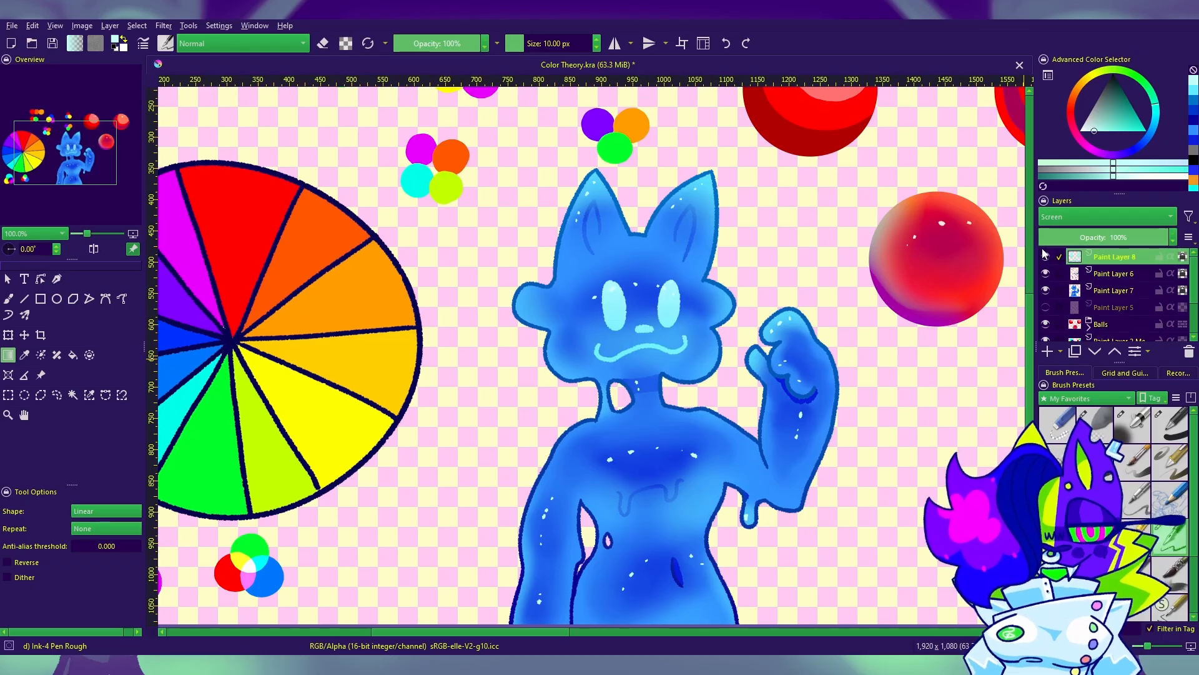
{"action": "left_click", "coordinate": [1153, 238]}
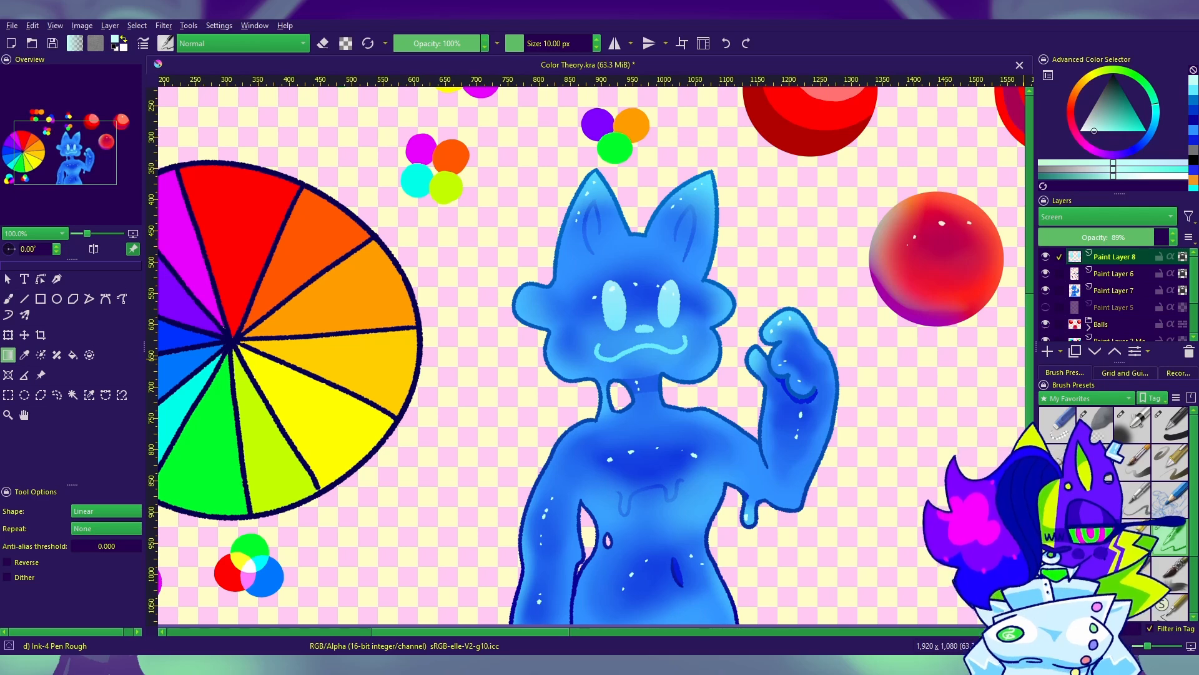
Step: Add a new layer and paint a red dot with a yellow dot beside it in the empty area beyond the raised hand
{"action": "scroll", "coordinate": [564, 409], "scroll_direction": "down", "scroll_amount": 2}
{"action": "left_click_drag", "start_coordinate": [617, 398], "coordinate": [482, 314]}
{"action": "scroll", "coordinate": [541, 350], "scroll_direction": "down", "scroll_amount": 2}
{"action": "left_click_drag", "start_coordinate": [490, 356], "coordinate": [498, 389]}
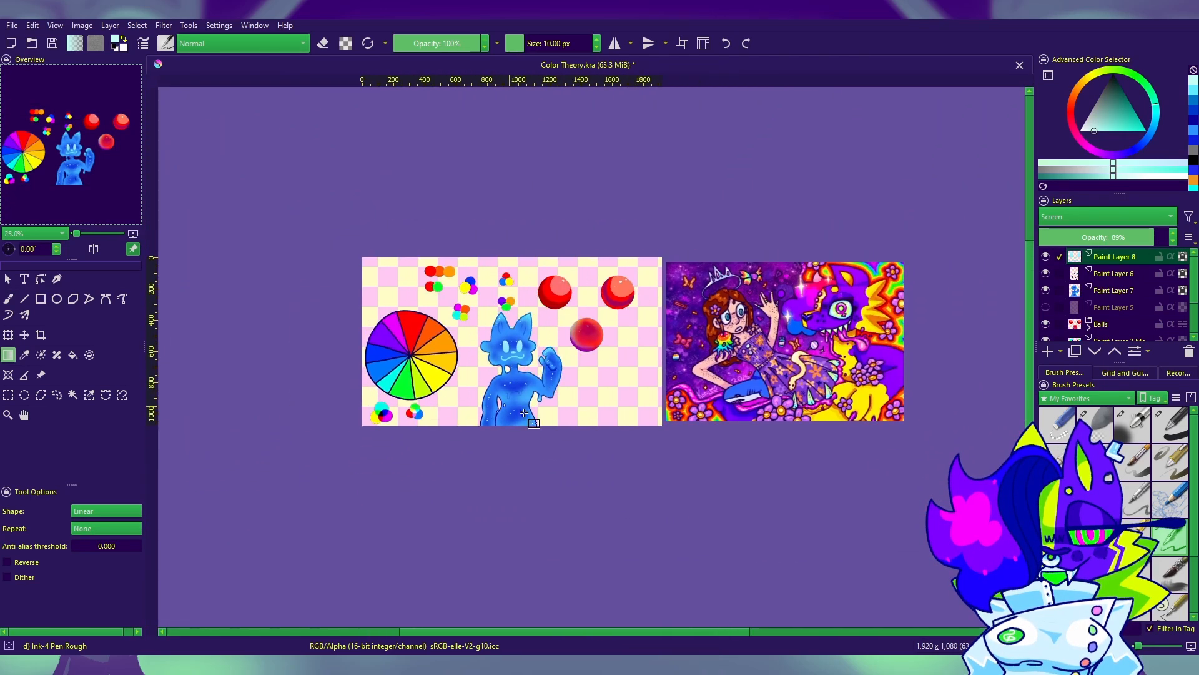
{"action": "scroll", "coordinate": [503, 397], "scroll_direction": "up", "scroll_amount": 2}
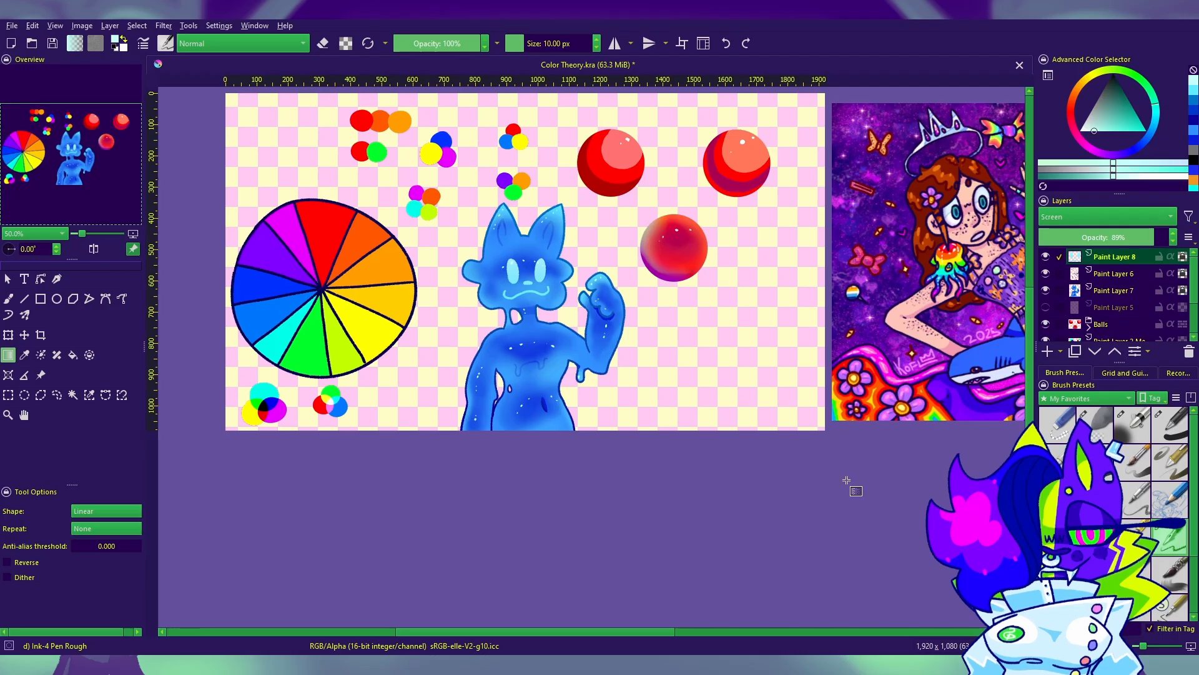
{"action": "left_click_drag", "start_coordinate": [847, 479], "coordinate": [809, 469]}
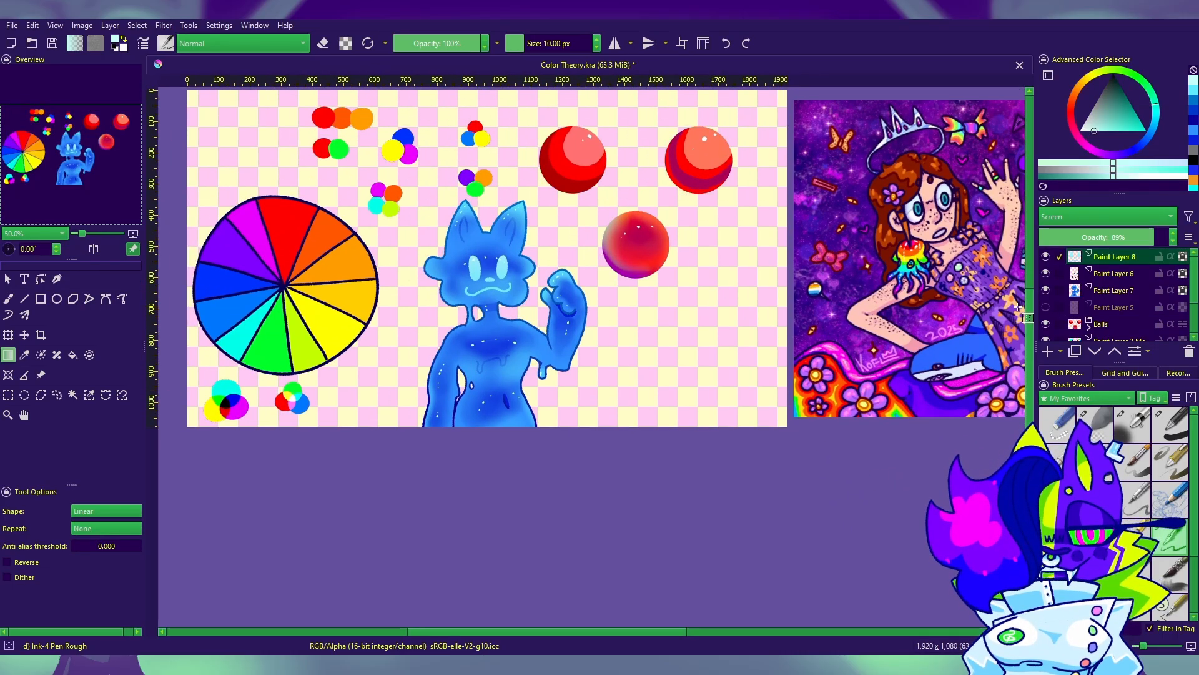
{"action": "left_click", "coordinate": [1047, 351]}
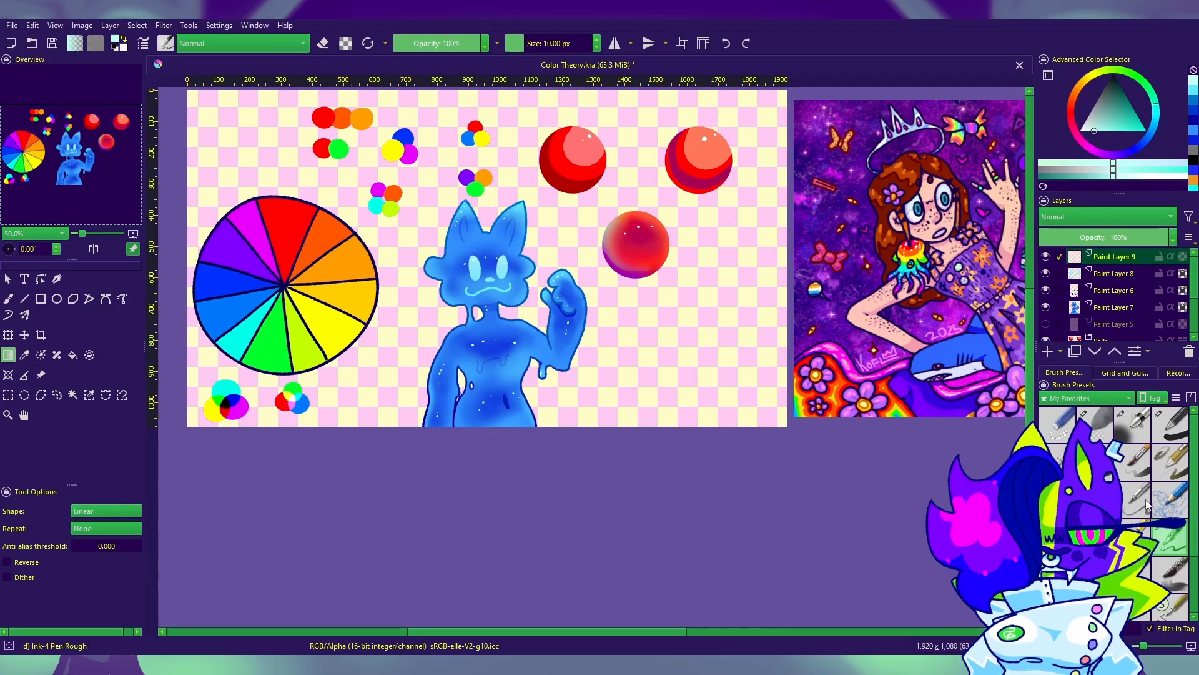
{"action": "left_click", "coordinate": [1085, 115]}
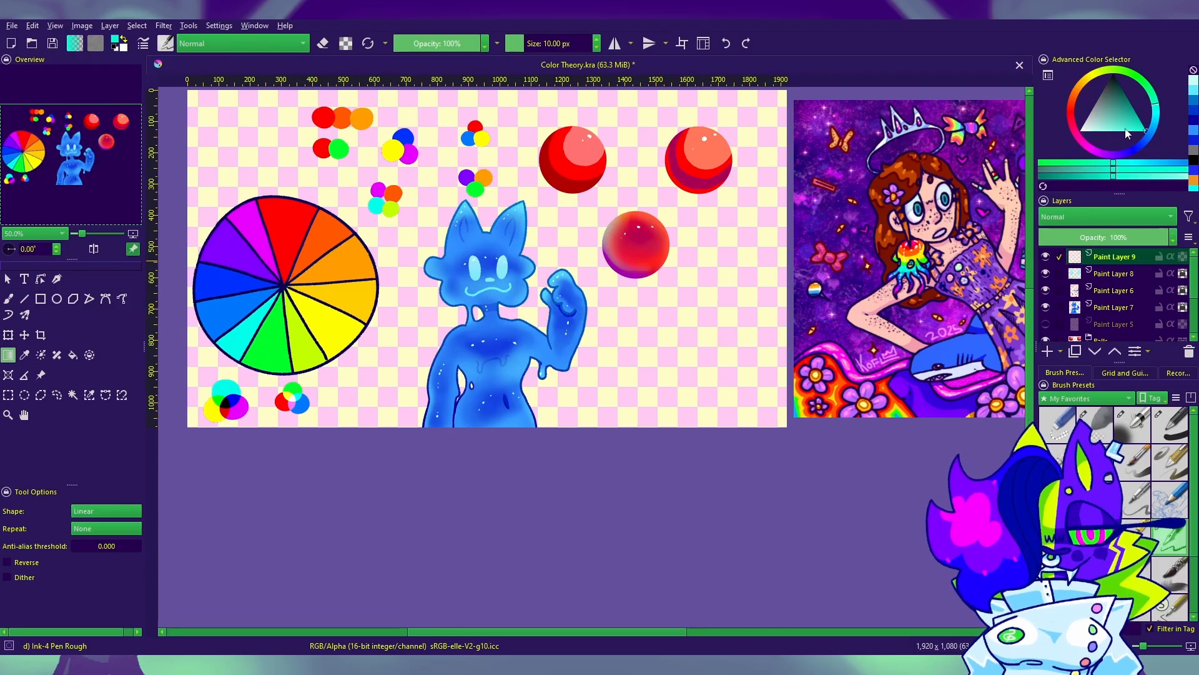
{"action": "key", "text": "b"}
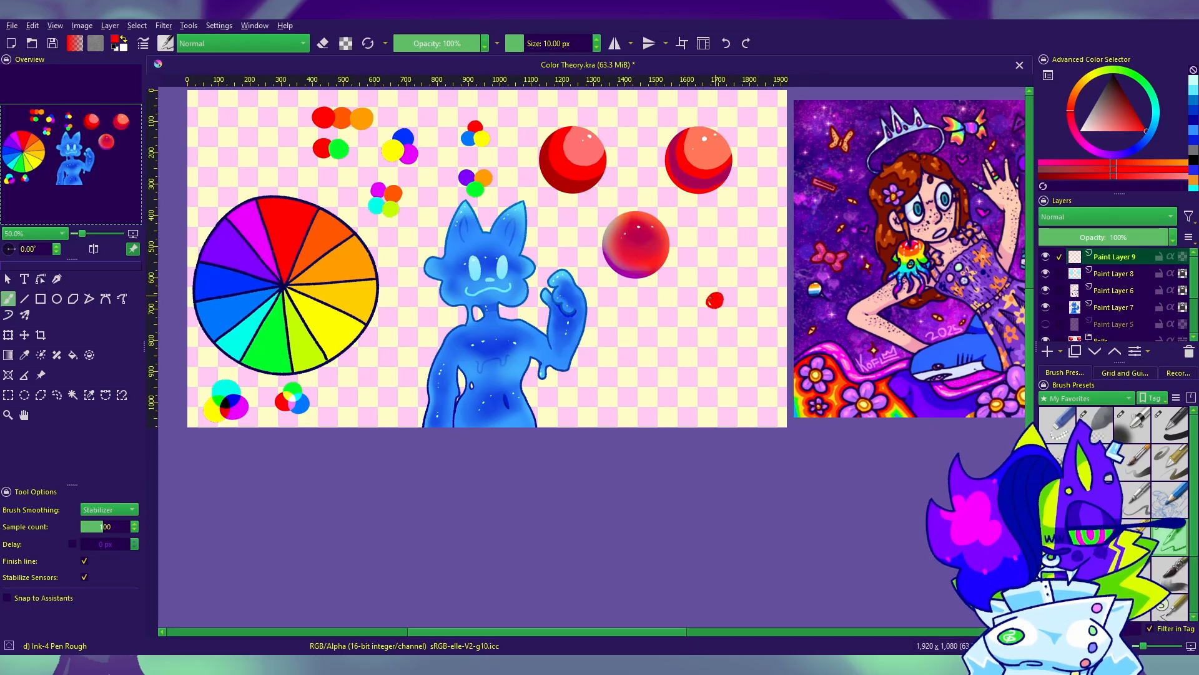
{"action": "left_click_drag", "start_coordinate": [713, 306], "coordinate": [714, 303]}
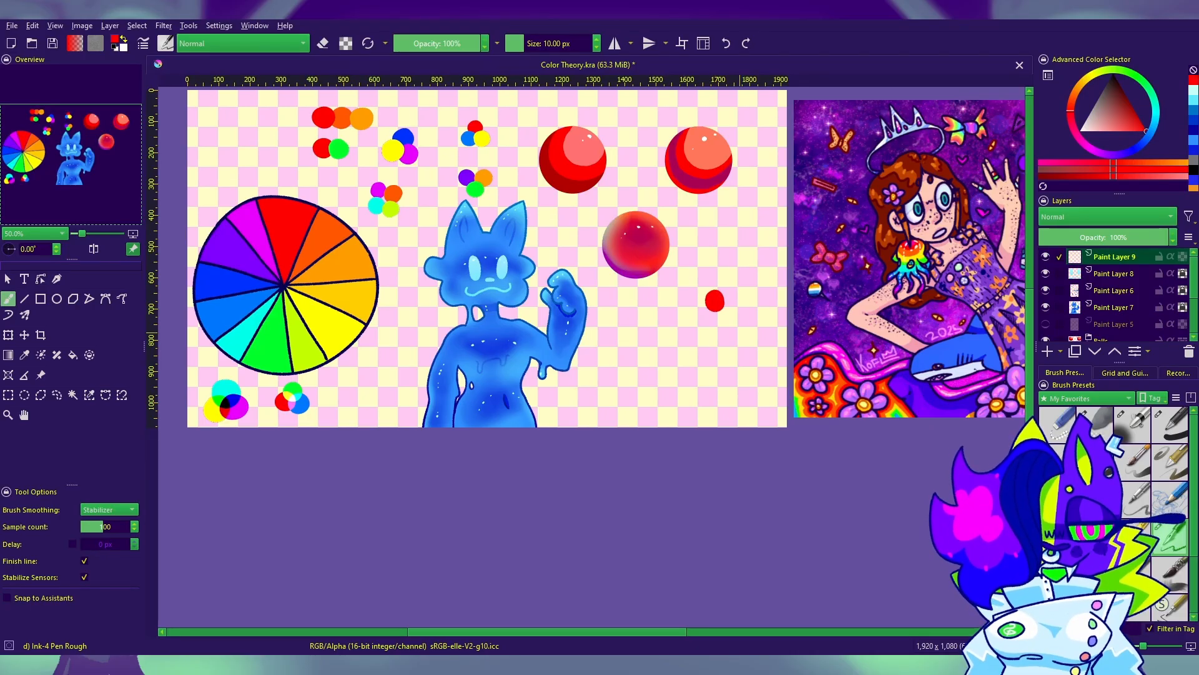
{"action": "left_click", "coordinate": [345, 317], "text": "ctrl"}
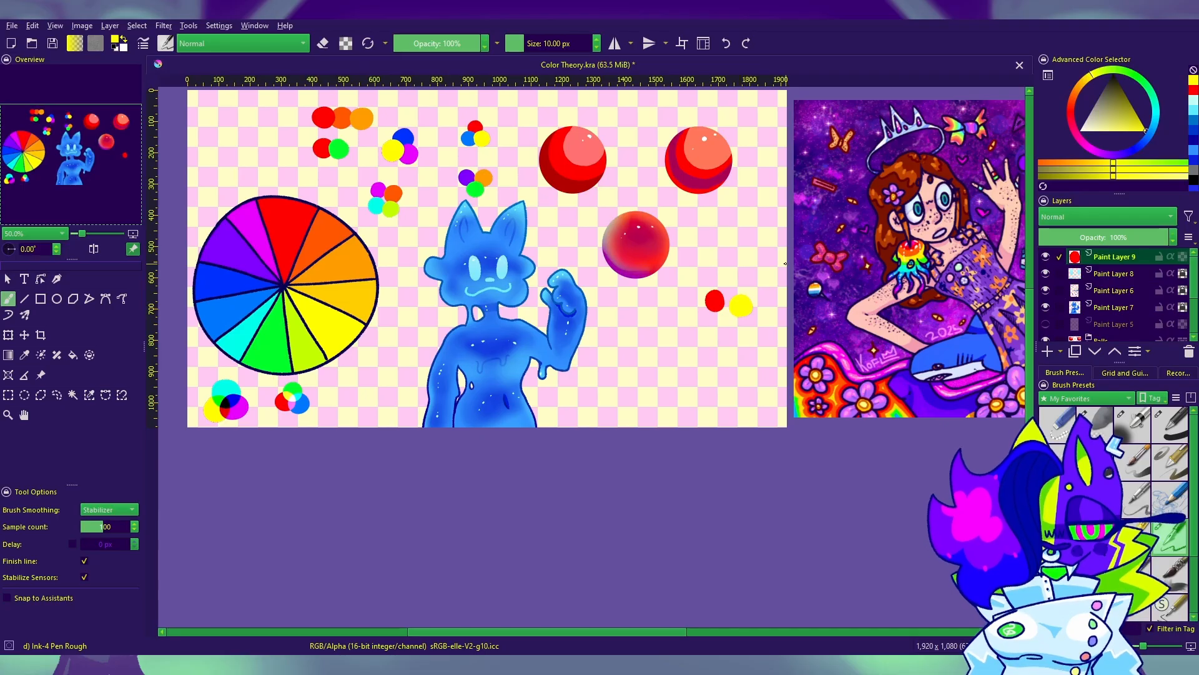
{"action": "left_click", "coordinate": [24, 355]}
{"action": "left_click", "coordinate": [268, 331]}
{"action": "key", "text": "b"}
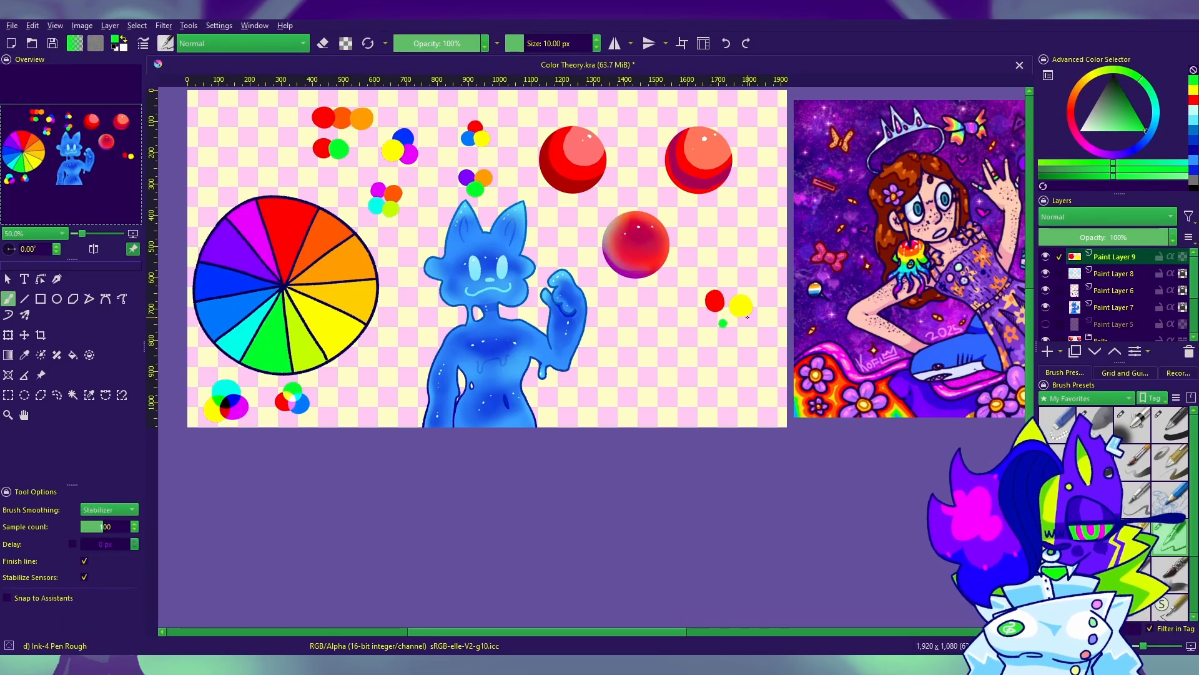
{"action": "key", "text": "ctrl+z"}
Step: Sample the azure blue from the color wheel and paint a dot of it below the red and yellow dots
{"action": "left_click", "coordinate": [25, 354]}
{"action": "left_click", "coordinate": [231, 295]}
{"action": "left_click", "coordinate": [8, 298]}
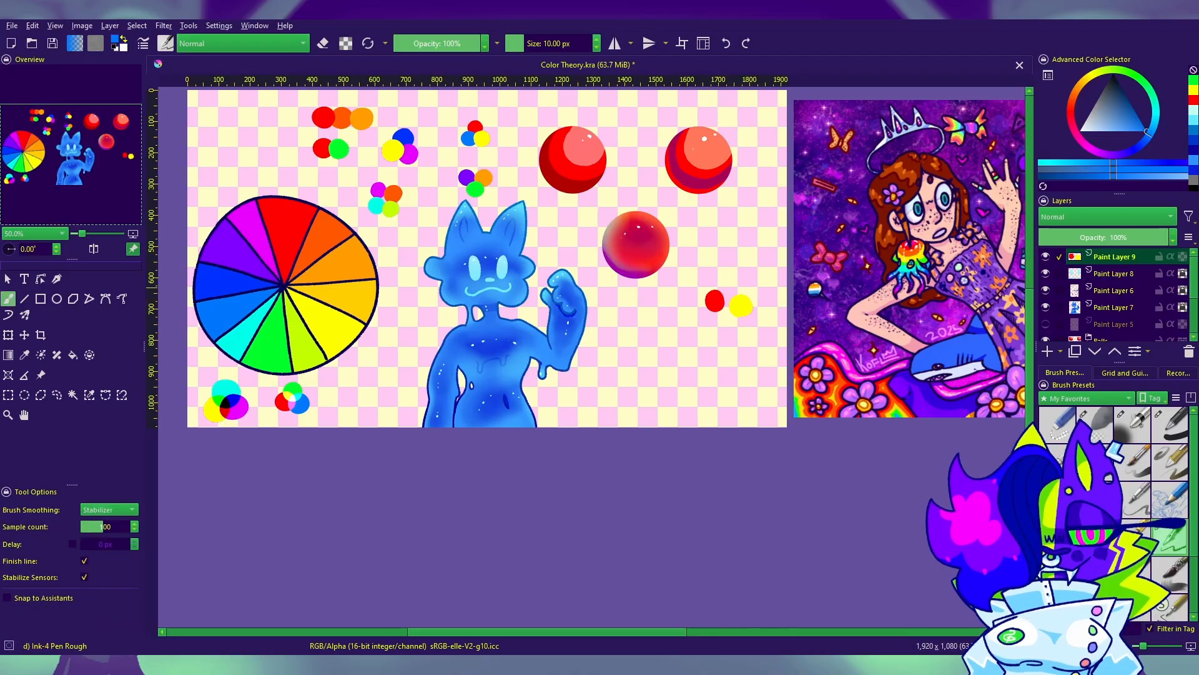
{"action": "left_click_drag", "start_coordinate": [722, 324], "coordinate": [716, 325]}
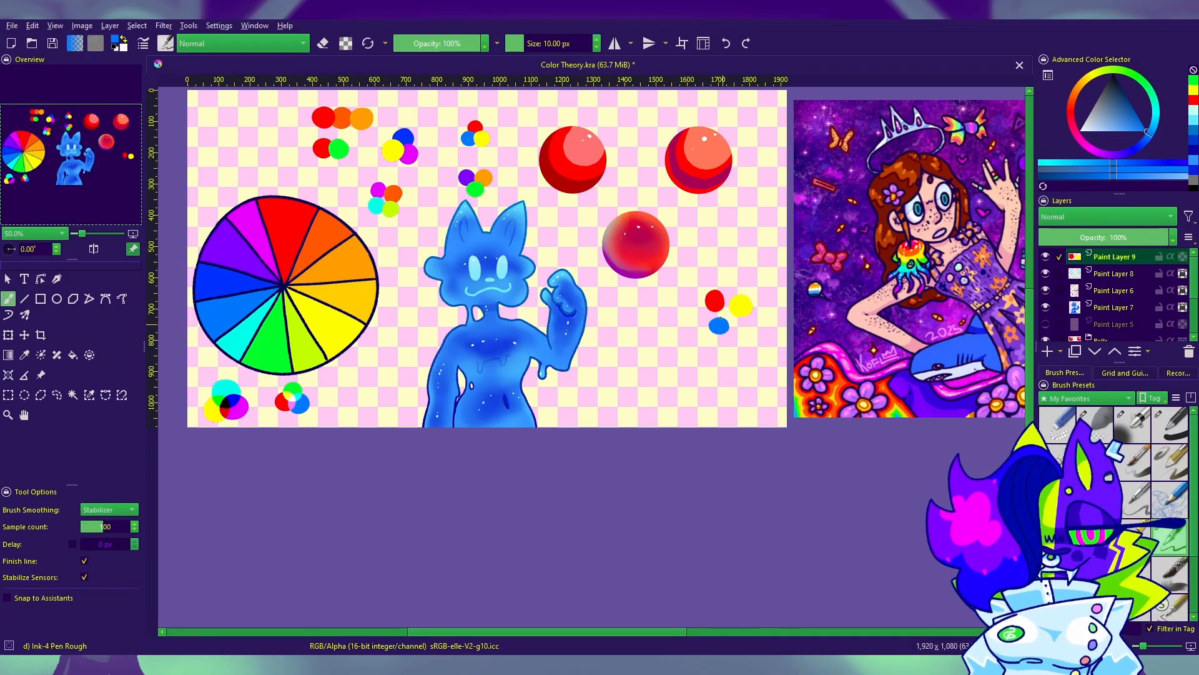
Step: Fill out the blue dot, then paint a black dot beside it and a white dot above the red and yellow ones
{"action": "left_click_drag", "start_coordinate": [711, 330], "coordinate": [719, 325]}
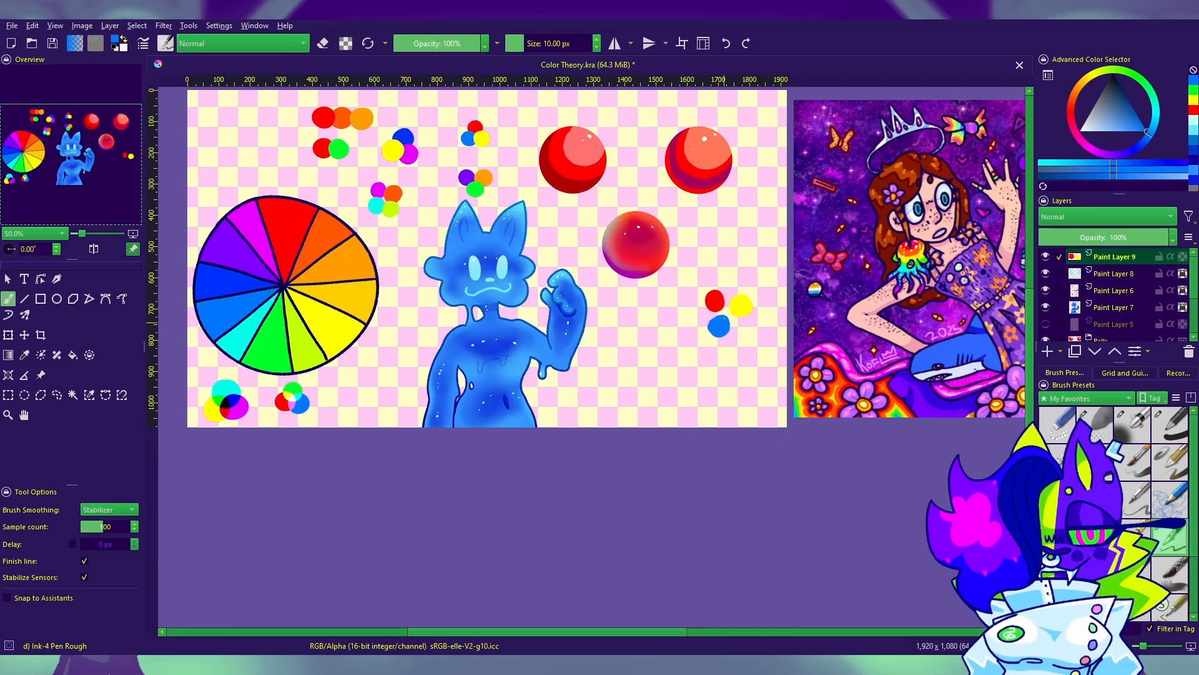
{"action": "key", "text": "d"}
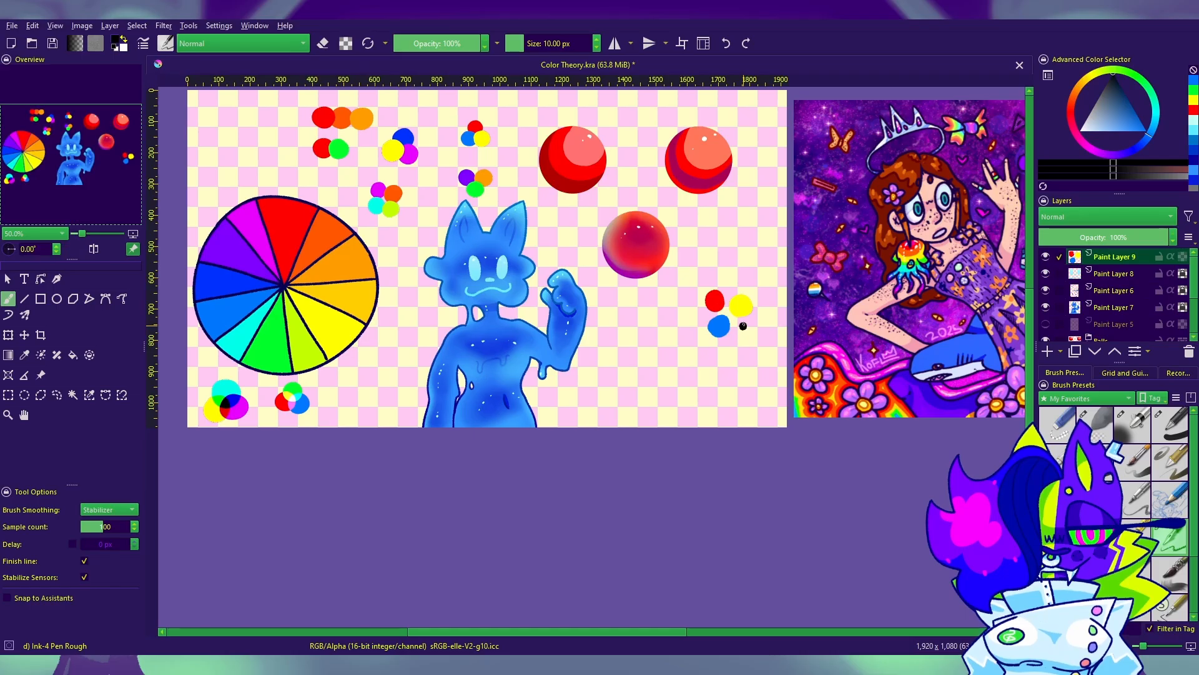
{"action": "key", "text": "x"}
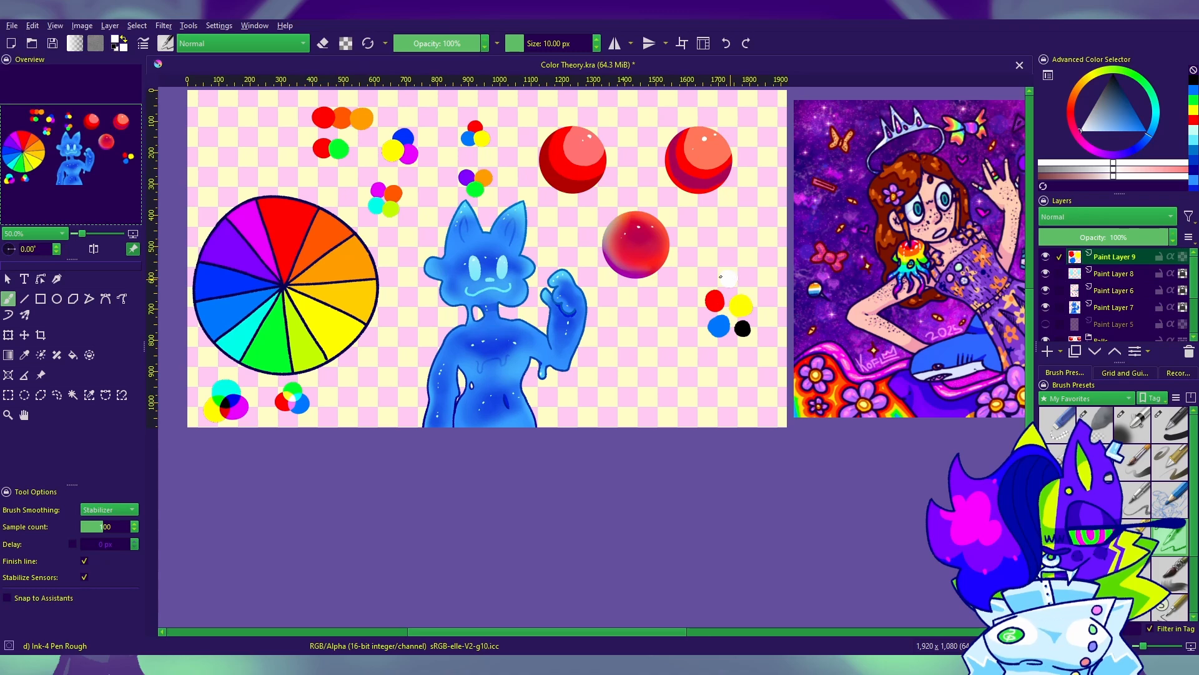
{"action": "left_click", "coordinate": [724, 278]}
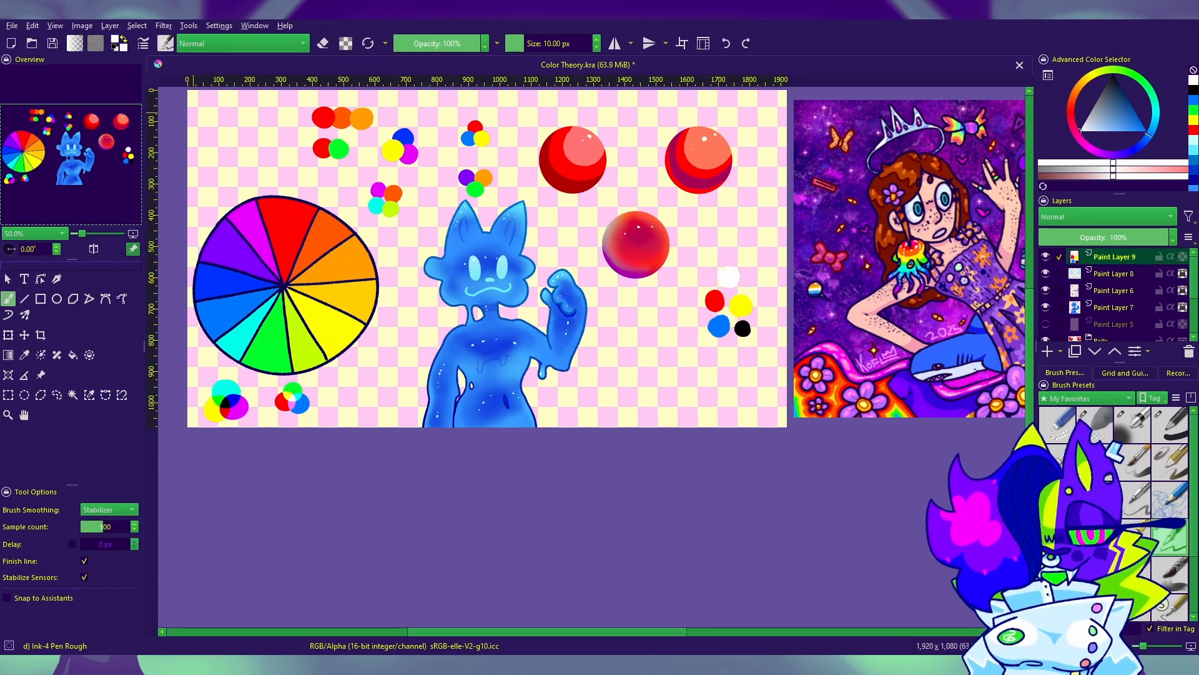
Step: Duplicate the layer with the five dots and move the copy diagonally down towards the blue character
{"action": "key", "text": "ctrl+j"}
{"action": "left_click", "coordinate": [24, 335]}
{"action": "scroll", "coordinate": [742, 330], "scroll_direction": "up", "scroll_amount": 2}
{"action": "mouse_move", "coordinate": [493, 348]}
{"action": "left_mouse_down"}
{"action": "mouse_move", "coordinate": [493, 380]}
{"action": "mouse_move", "coordinate": [428, 460]}
{"action": "mouse_move", "coordinate": [386, 445]}
{"action": "left_mouse_up"}
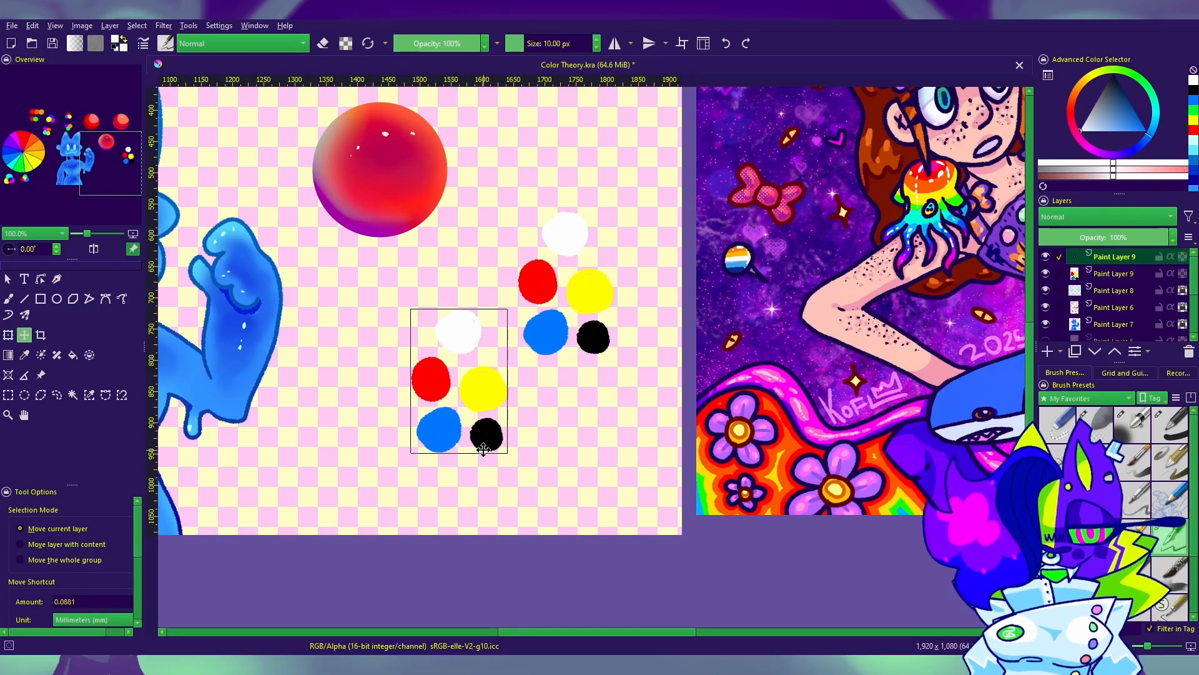
Step: Recolor the copied group's white dot a warm yellowish off-white with the Basic-1 brush at 90 px
{"action": "key", "text": "b"}
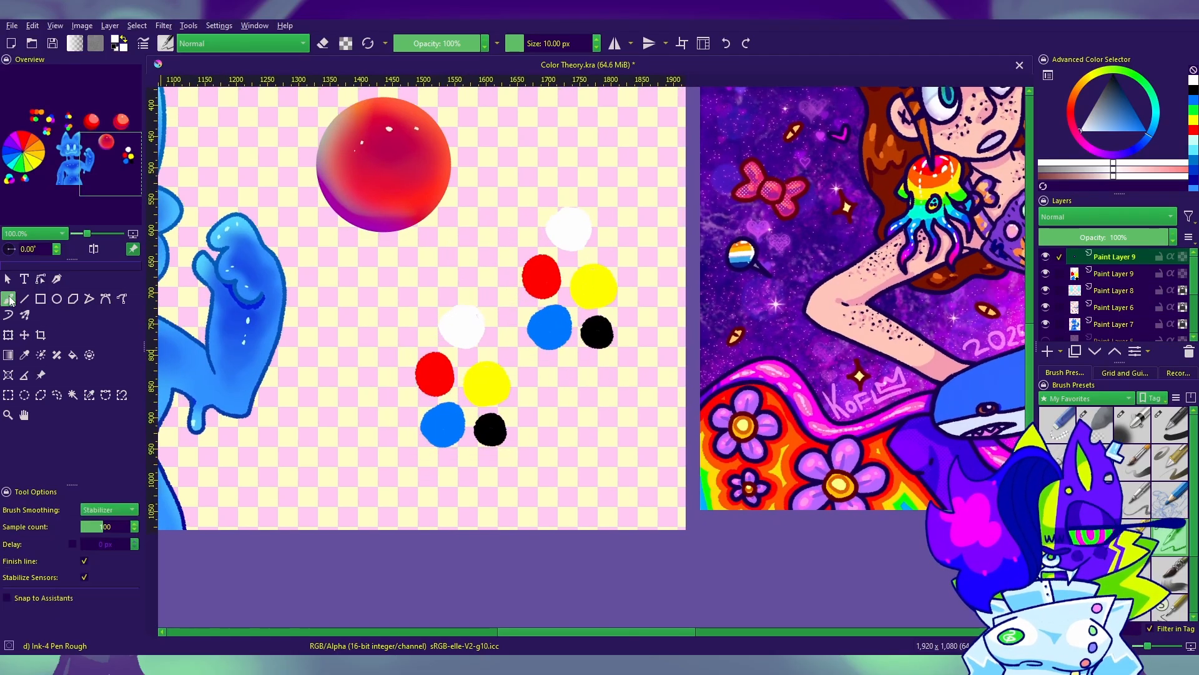
{"action": "left_click", "coordinate": [1088, 124]}
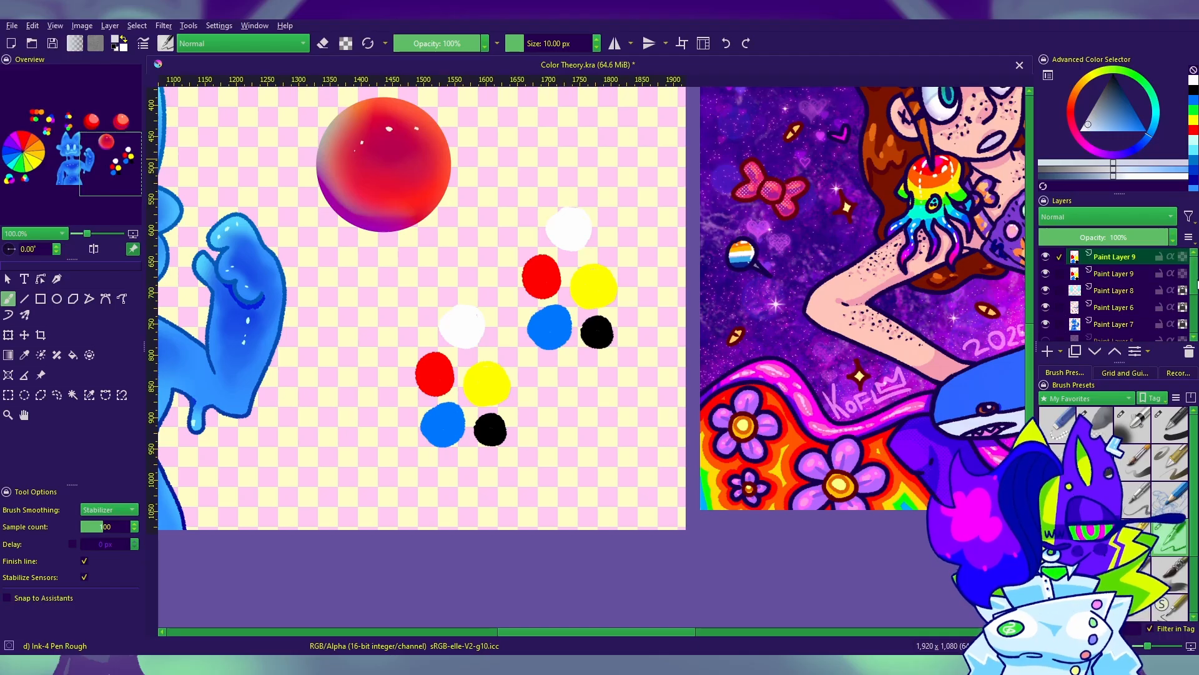
{"action": "left_click", "coordinate": [1085, 129]}
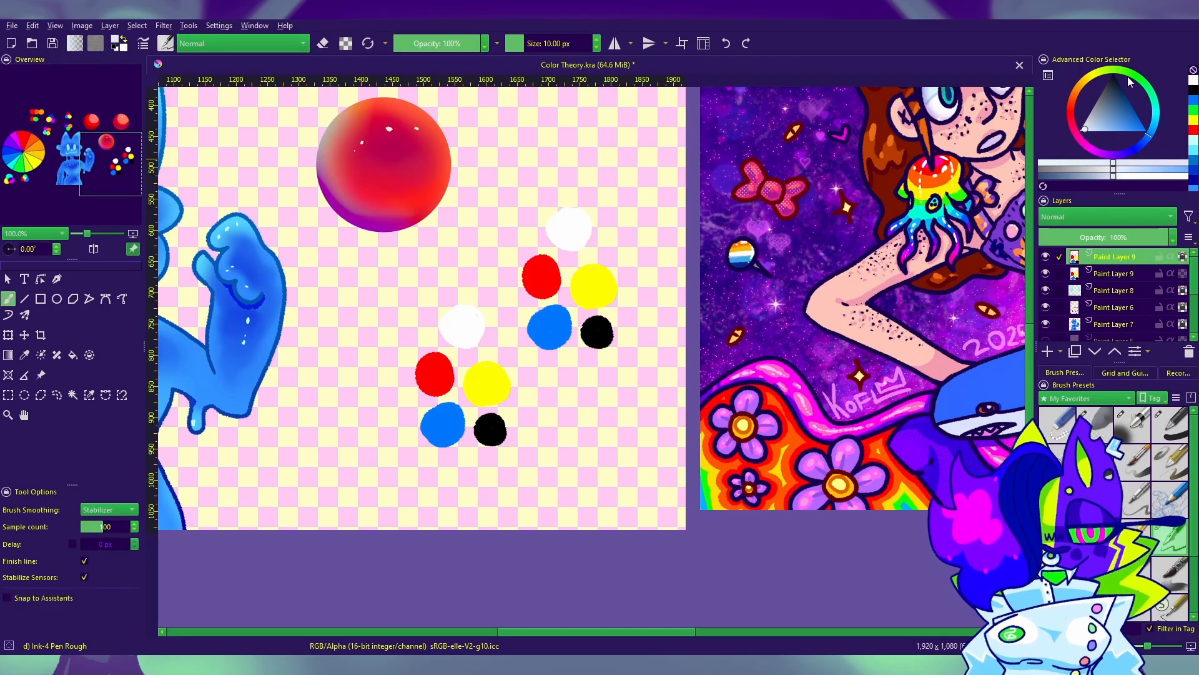
{"action": "left_click", "coordinate": [1092, 75]}
{"action": "left_click", "coordinate": [40, 298]}
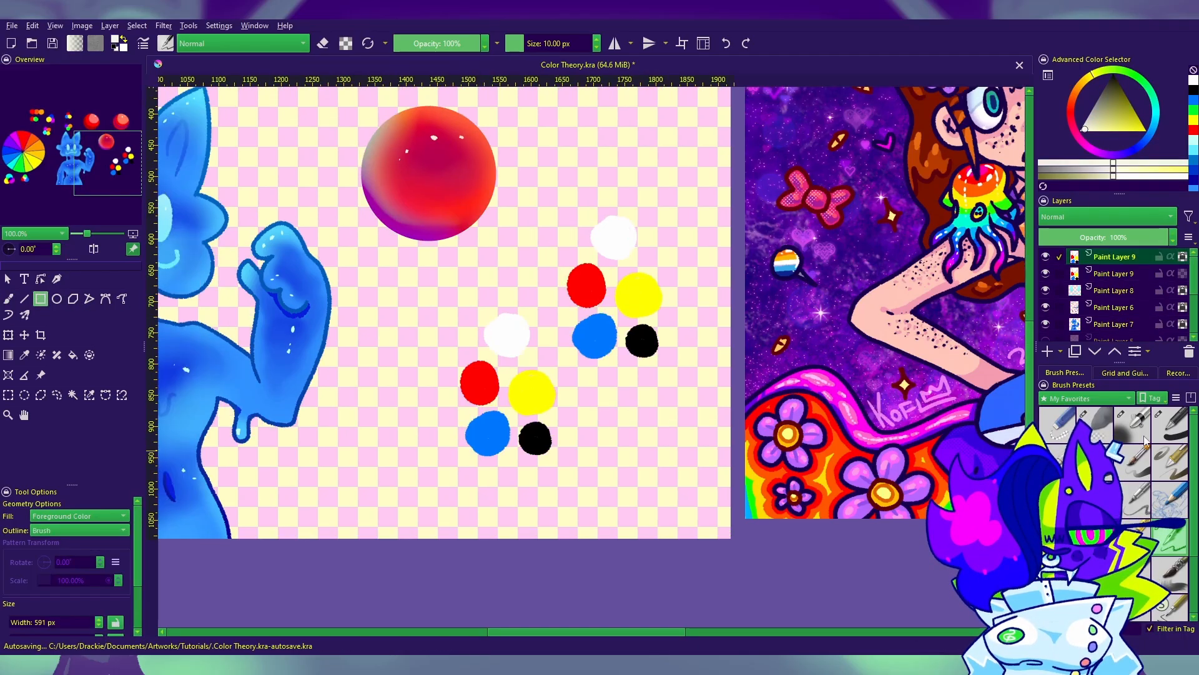
{"action": "left_click", "coordinate": [9, 299]}
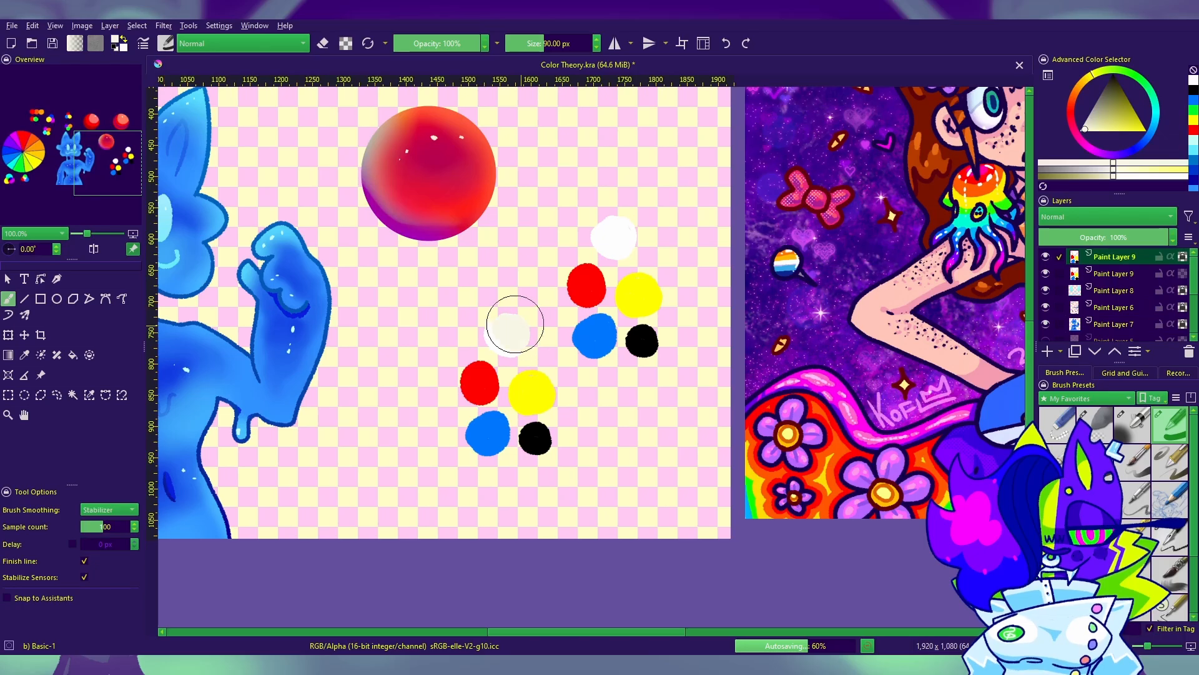
{"action": "left_click_drag", "start_coordinate": [514, 324], "coordinate": [522, 334]}
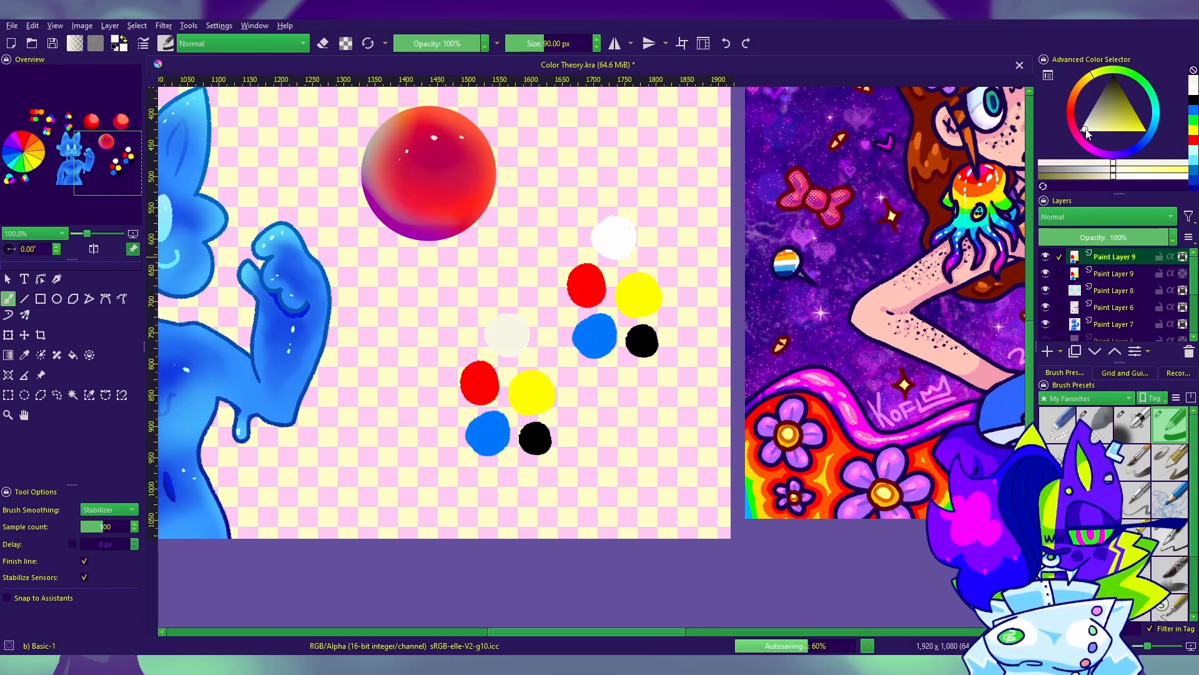
Step: Isolate the copied group's red dot with a contiguous selection, recolor it a slightly muted red, and deselect
{"action": "left_click_drag", "start_coordinate": [736, 409], "coordinate": [765, 375]}
{"action": "left_click", "coordinate": [1137, 144]}
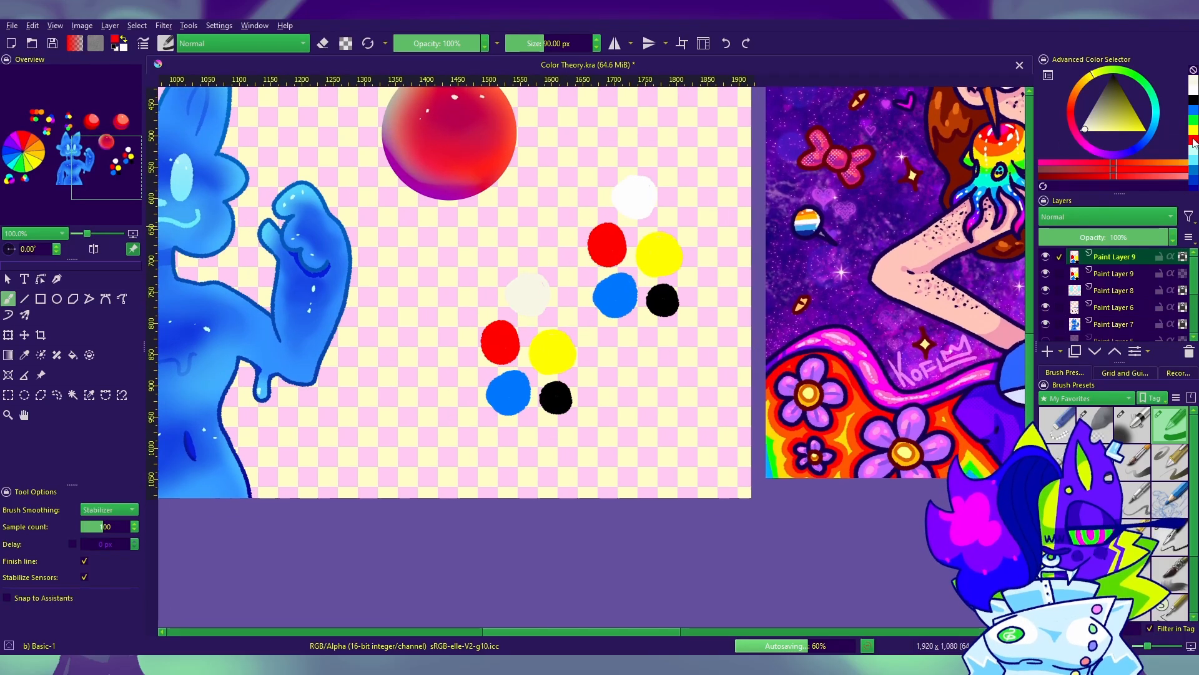
{"action": "left_click", "coordinate": [1133, 127]}
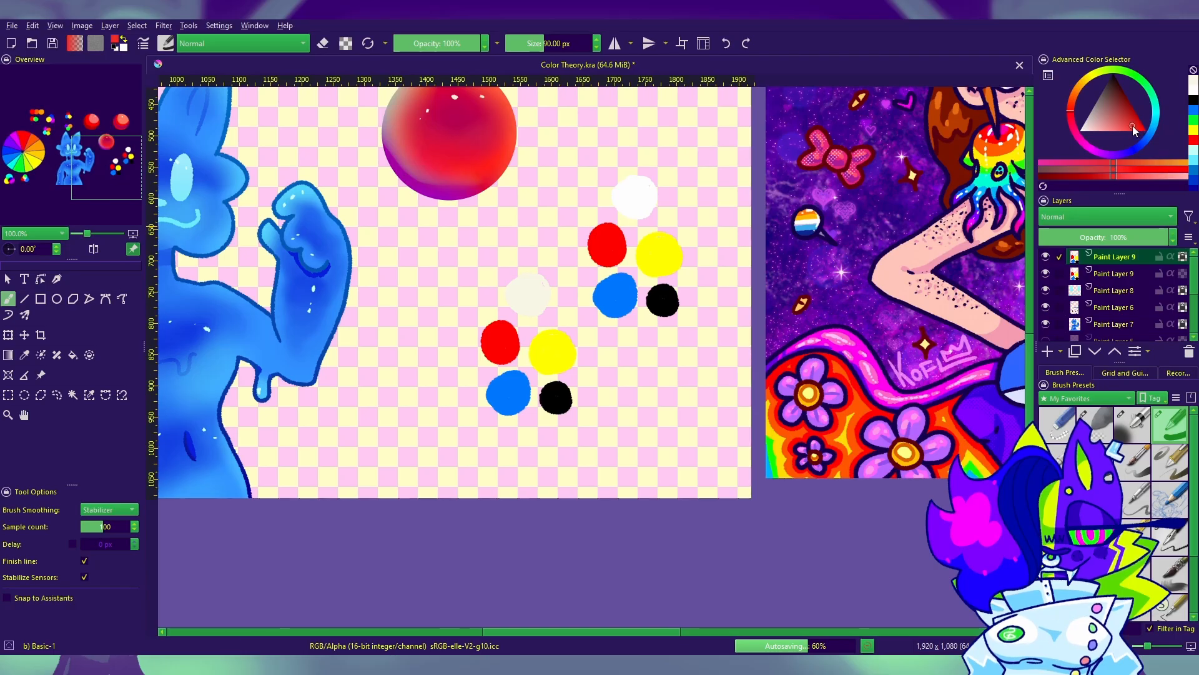
{"action": "left_click", "coordinate": [72, 395]}
{"action": "left_click", "coordinate": [511, 345]}
{"action": "left_click", "coordinate": [8, 298]}
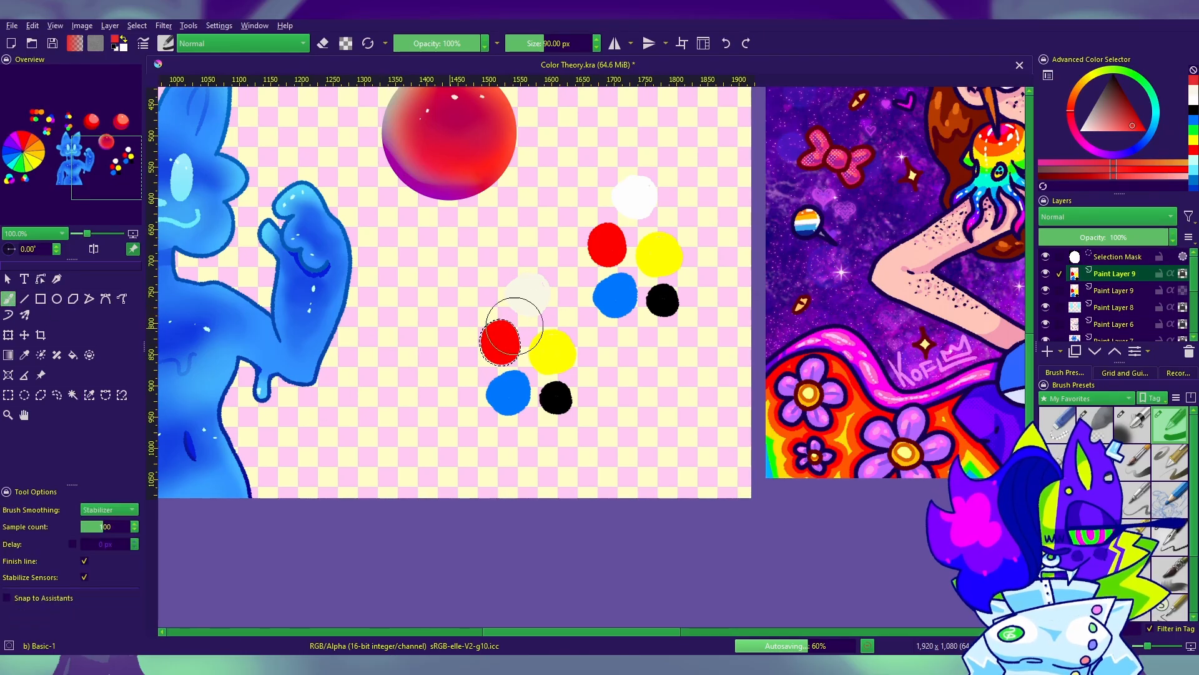
{"action": "left_click_drag", "start_coordinate": [510, 326], "coordinate": [496, 350]}
{"action": "key", "text": "ctrl+shift+a"}
Step: Sample the copied group's yellow, mute it slightly, and paint it over a contiguous selection of the yellow dot
{"action": "key", "text": "p"}
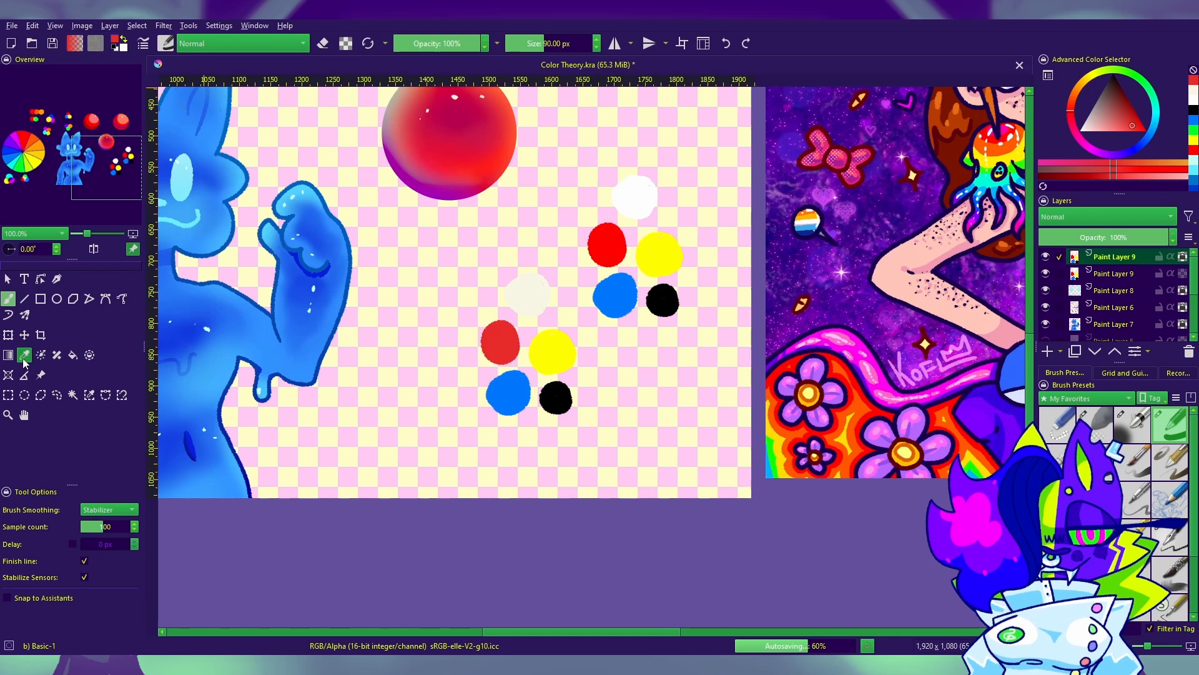
{"action": "left_click", "coordinate": [573, 350]}
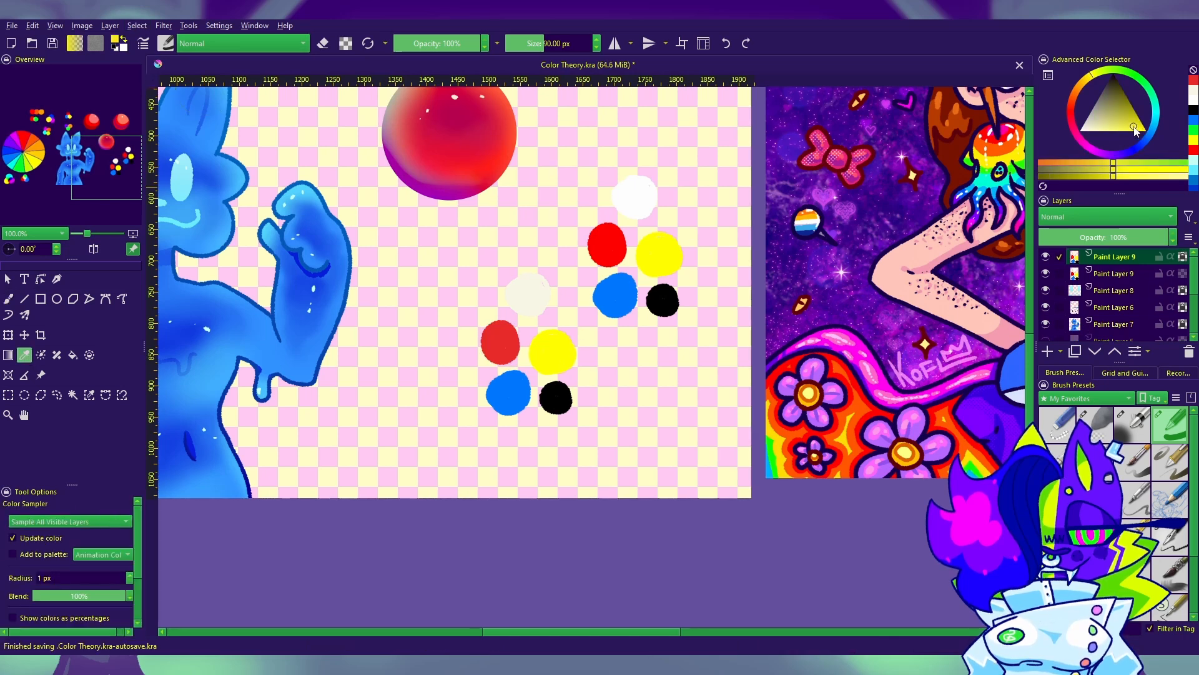
{"action": "left_click", "coordinate": [73, 395]}
{"action": "left_click", "coordinate": [552, 351]}
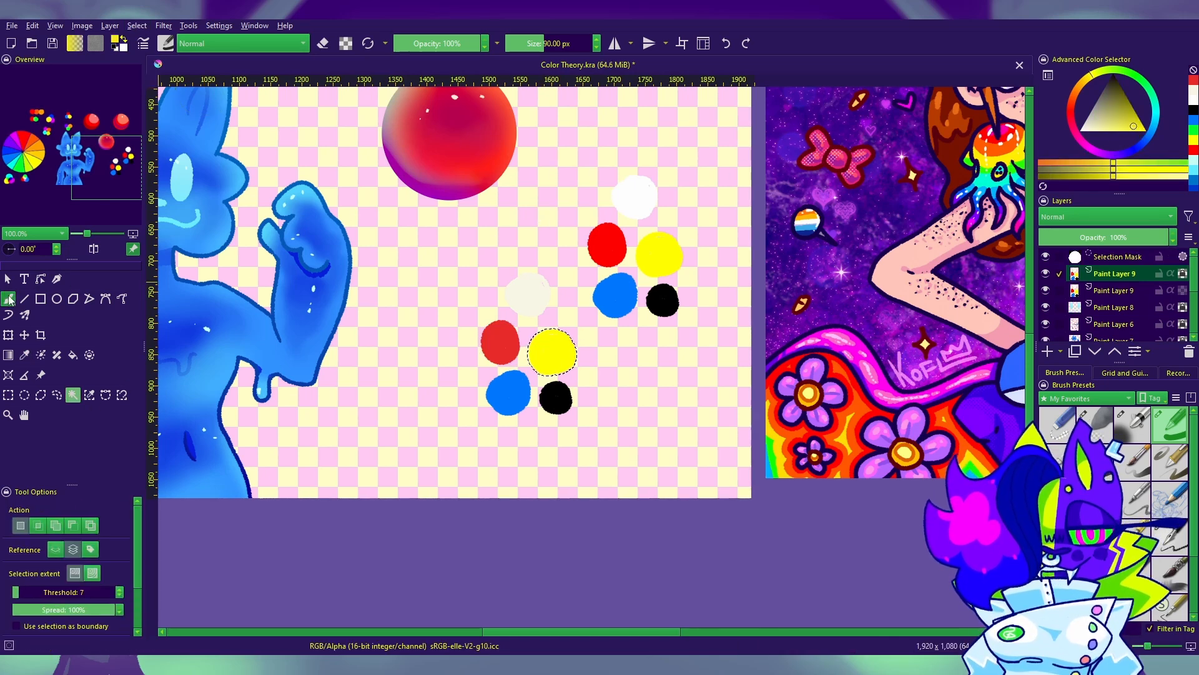
{"action": "left_click", "coordinate": [8, 299]}
{"action": "left_click_drag", "start_coordinate": [565, 346], "coordinate": [554, 355]}
{"action": "left_click", "coordinate": [1091, 77]}
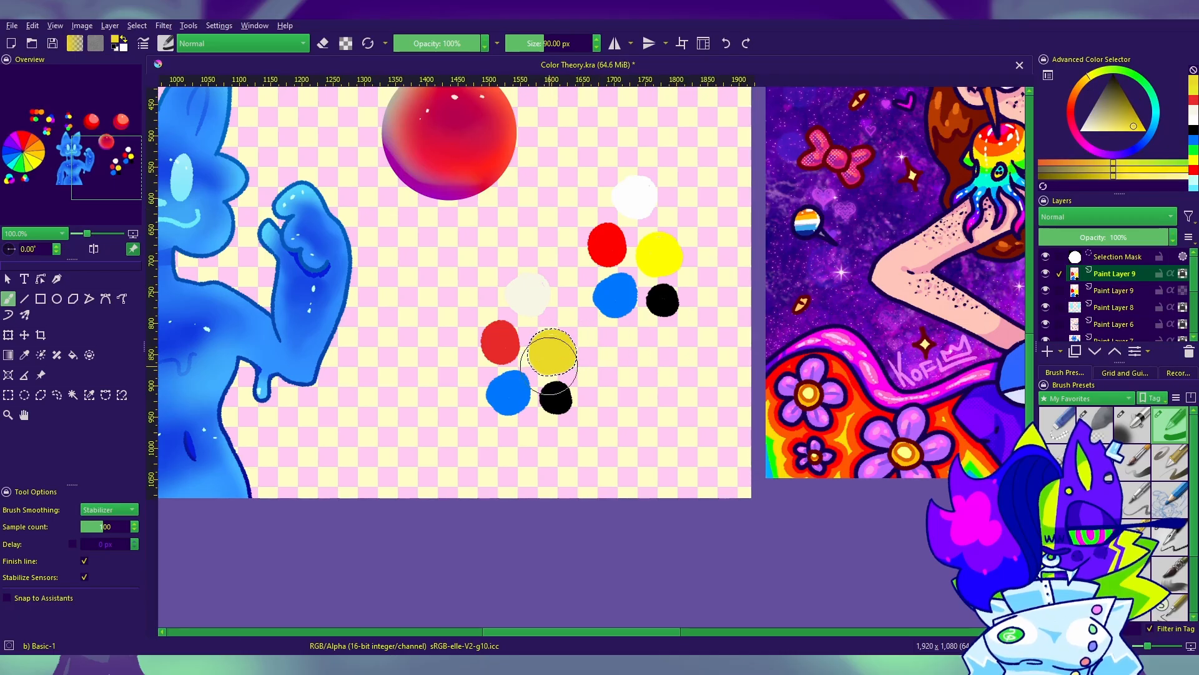
Step: Reselect the muted yellow dot and repaint it with a slightly brighter, more saturated yellow
{"action": "left_click", "coordinate": [73, 394]}
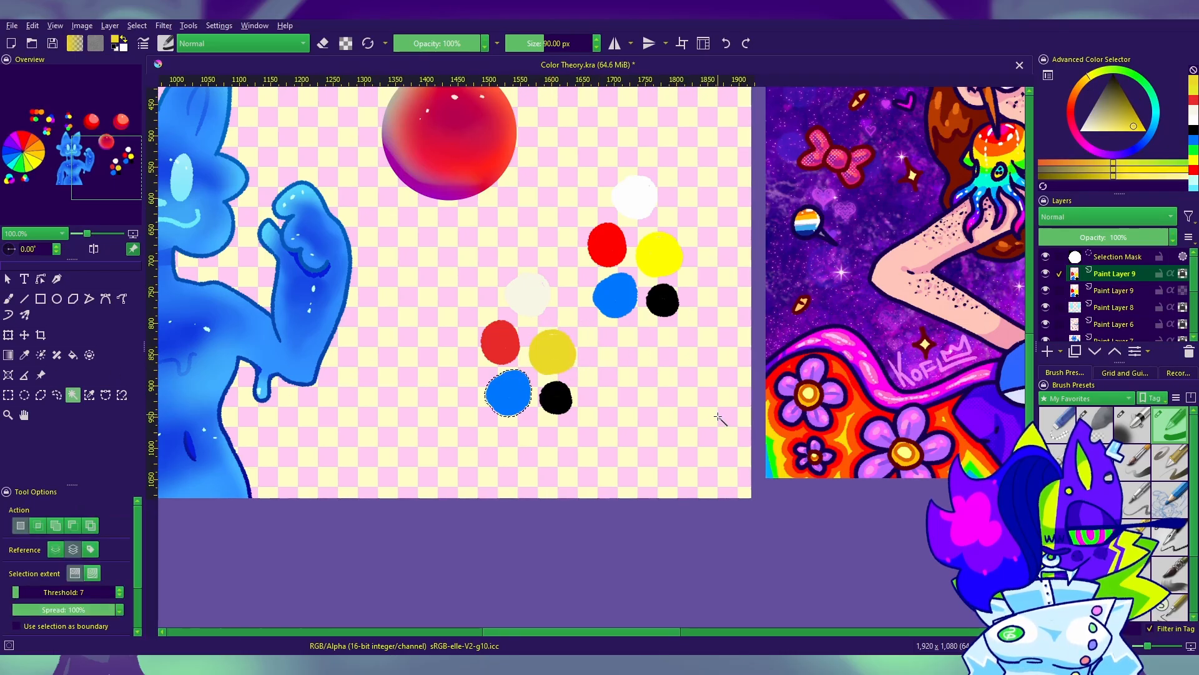
{"action": "left_click", "coordinate": [25, 354]}
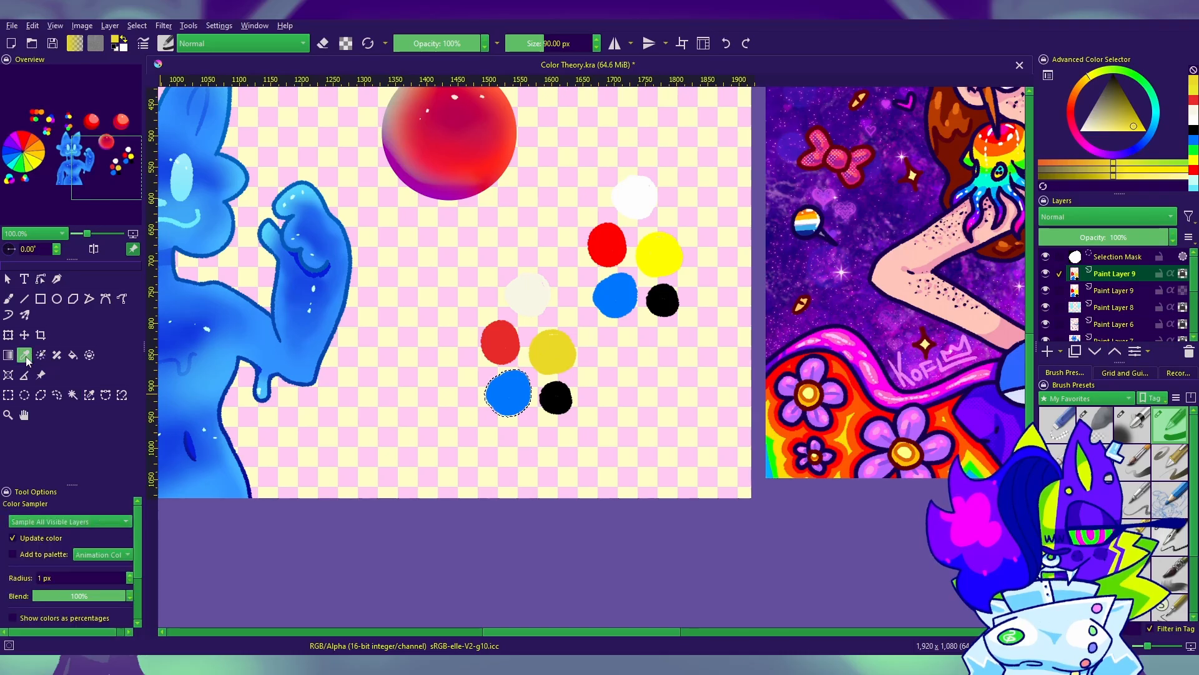
{"action": "left_click", "coordinate": [1138, 128]}
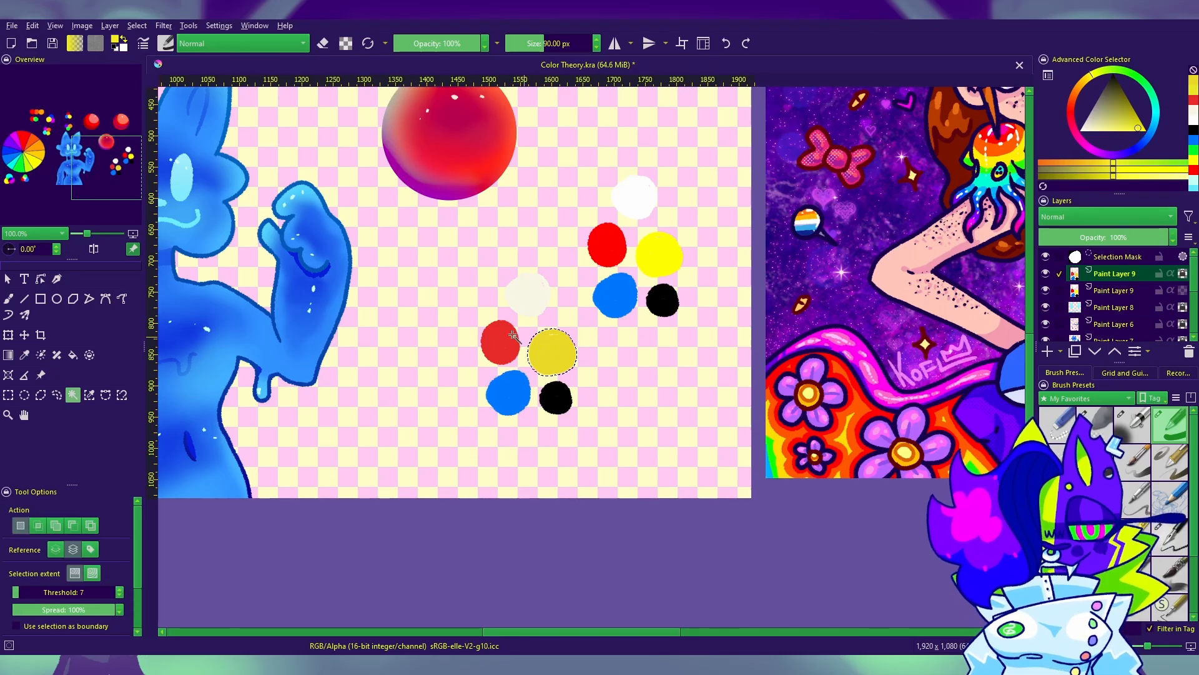
{"action": "left_click", "coordinate": [8, 298]}
{"action": "left_click_drag", "start_coordinate": [522, 359], "coordinate": [554, 349]}
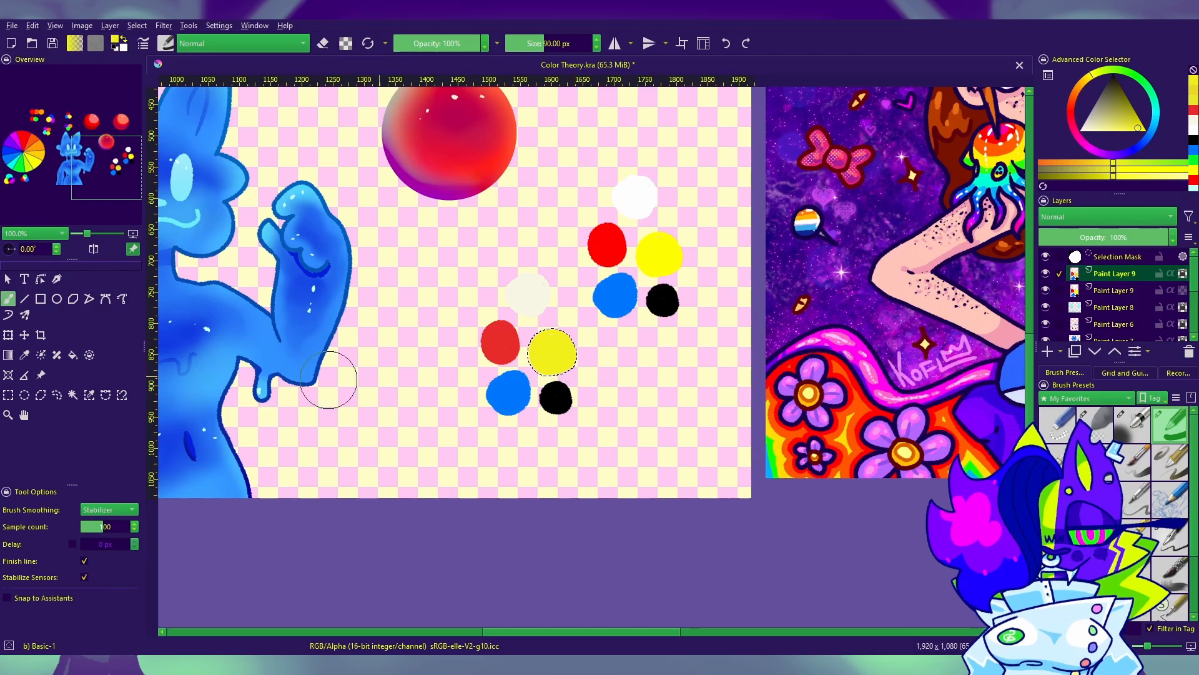
Step: Select the copied group's blue dot and recolor it a slightly muted azure blue
{"action": "left_click", "coordinate": [73, 395]}
{"action": "left_click", "coordinate": [528, 391]}
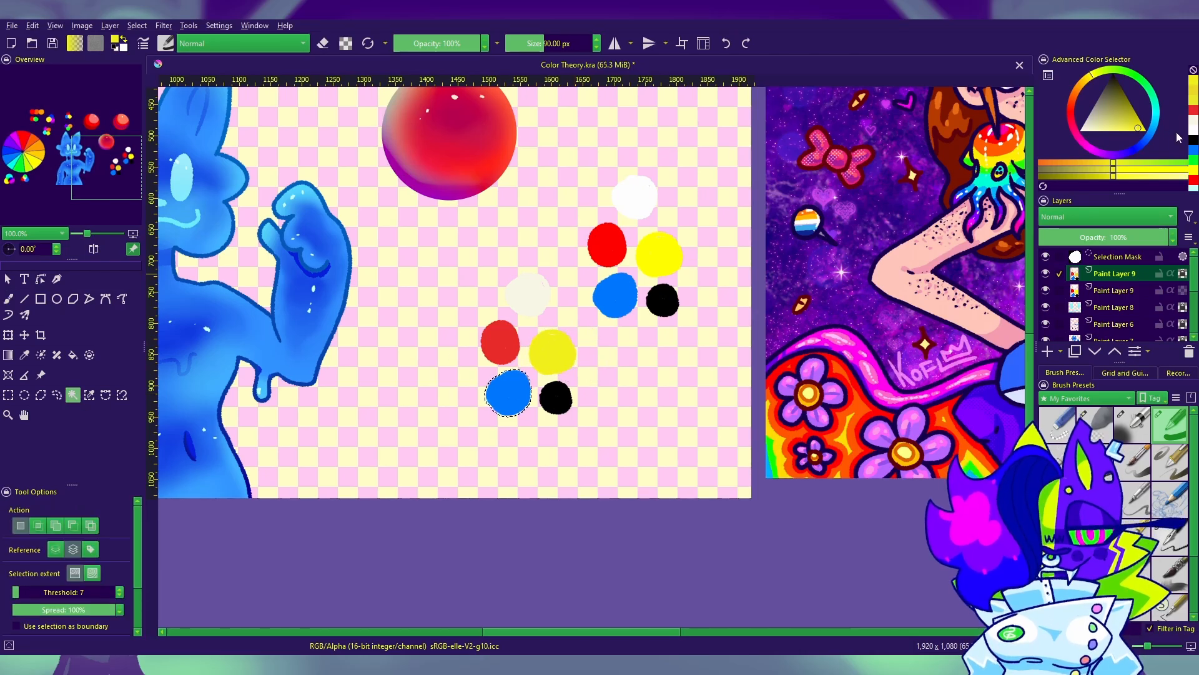
{"action": "left_click", "coordinate": [1194, 149]}
{"action": "left_click", "coordinate": [1136, 125]}
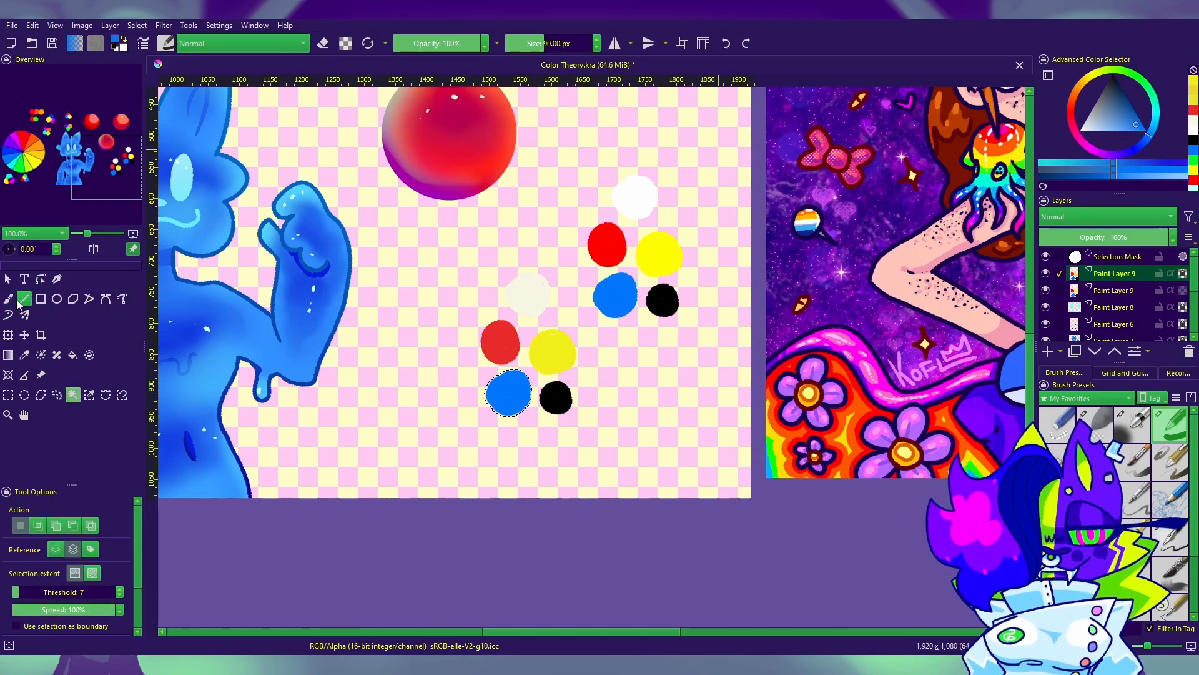
{"action": "left_click", "coordinate": [9, 300]}
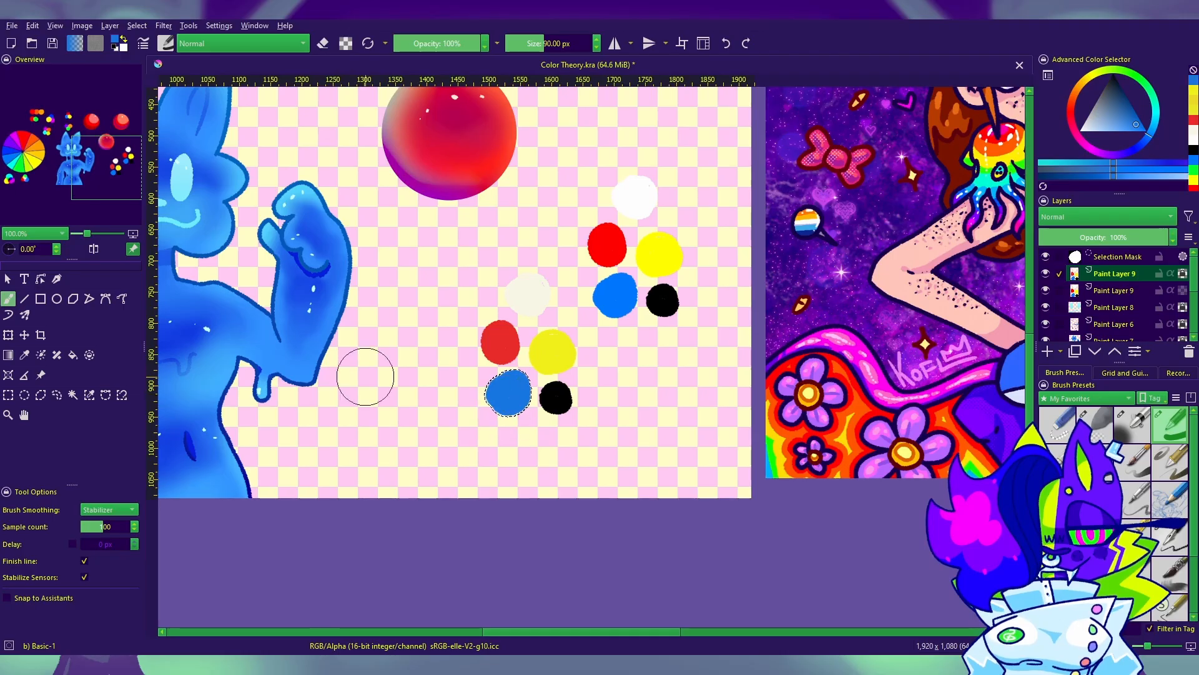
Step: Select the copied group's black dot, recolor it a very dark navy, and clear the selection
{"action": "left_click", "coordinate": [71, 396]}
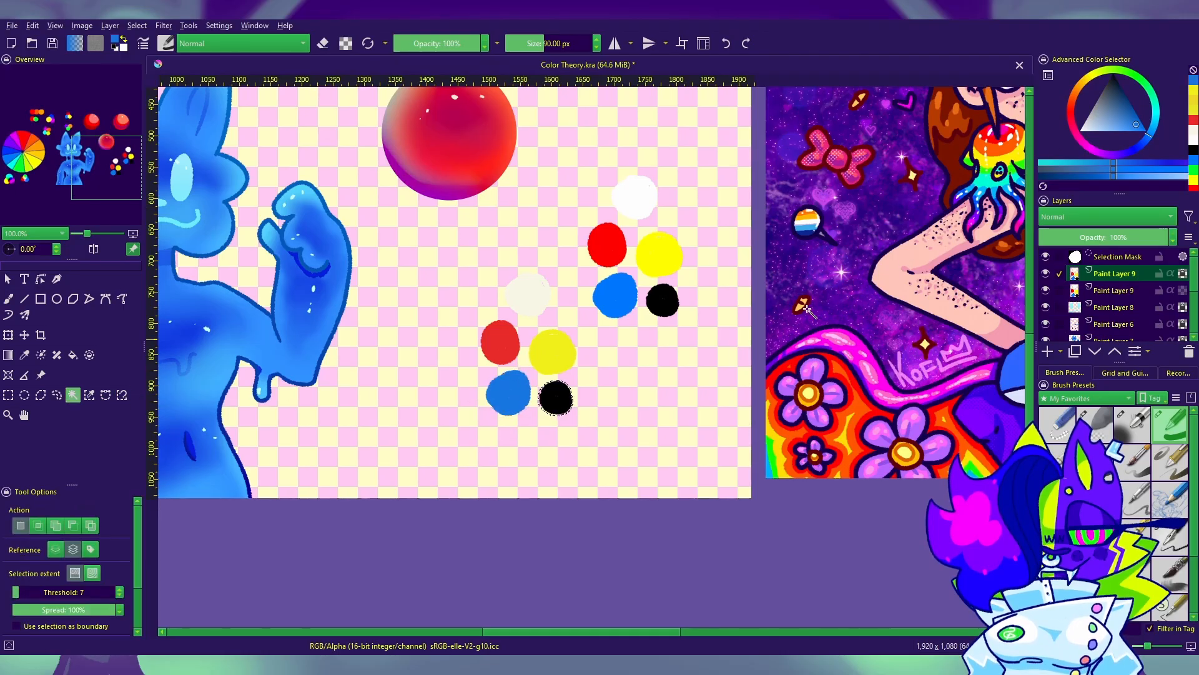
{"action": "left_click", "coordinate": [1115, 86]}
{"action": "key", "text": "b"}
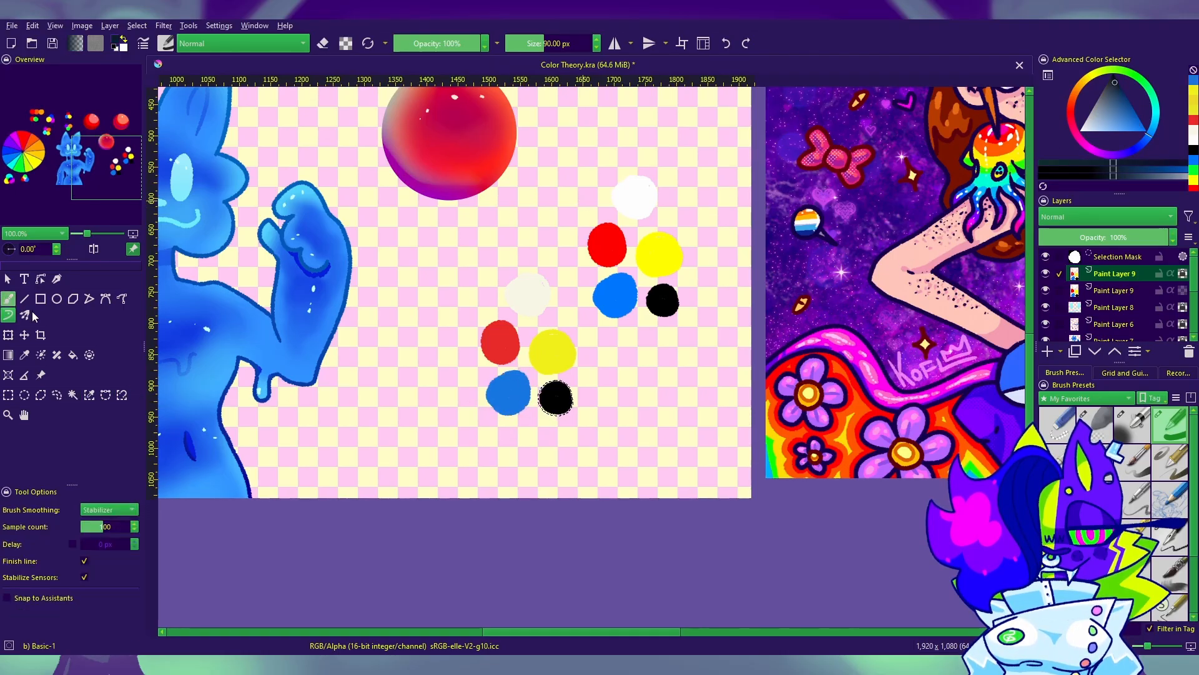
{"action": "left_click_drag", "start_coordinate": [553, 374], "coordinate": [559, 403]}
{"action": "left_click", "coordinate": [137, 27]}
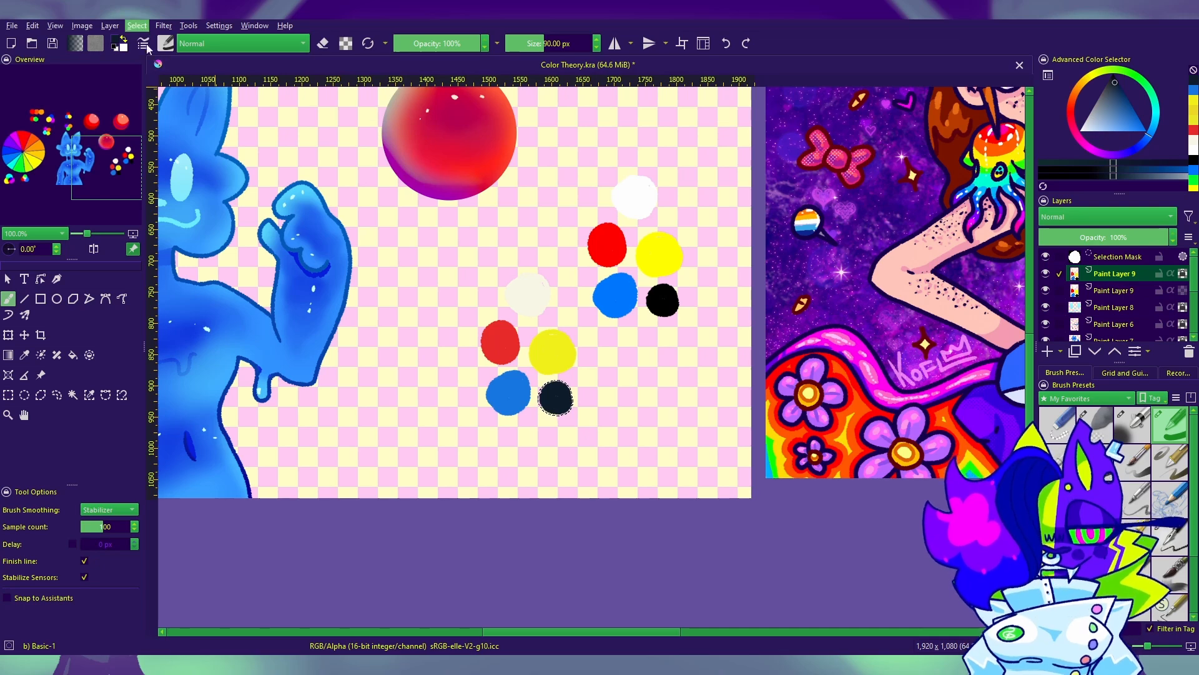
{"action": "left_click", "coordinate": [150, 55]}
{"action": "left_click_drag", "start_coordinate": [706, 498], "coordinate": [774, 575]}
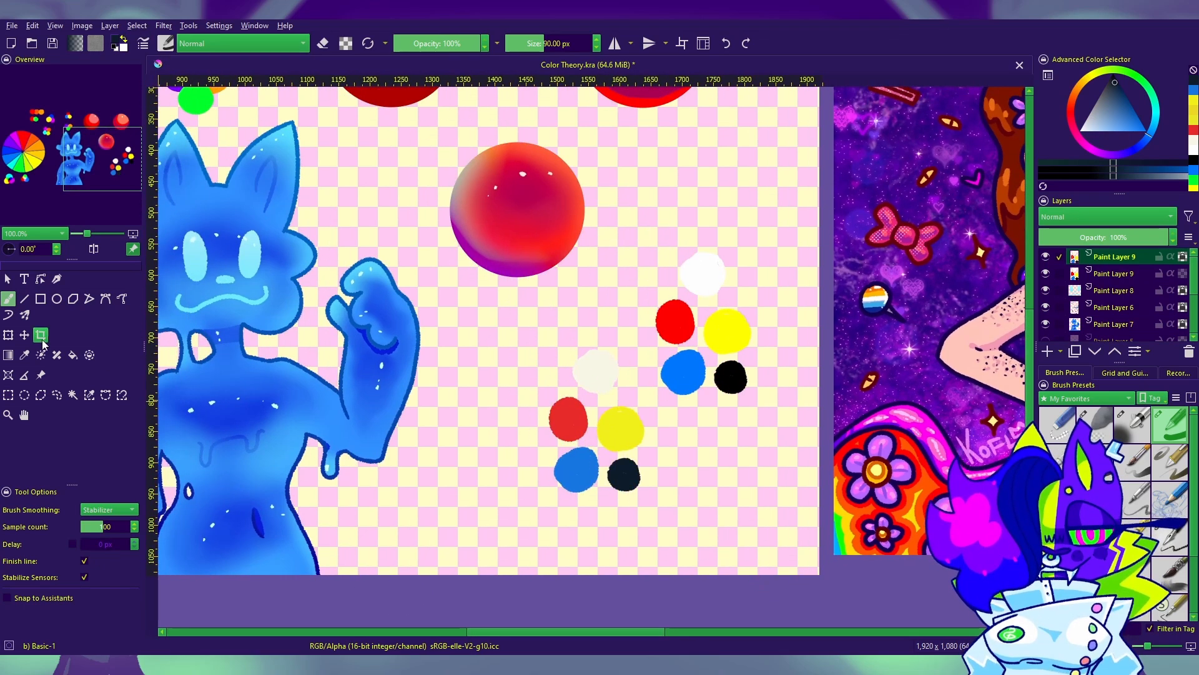
{"action": "key", "text": "t"}
{"action": "left_click_drag", "start_coordinate": [615, 497], "coordinate": [649, 450]}
{"action": "key", "text": "ctrl+z"}
{"action": "left_click_drag", "start_coordinate": [756, 474], "coordinate": [685, 466]}
{"action": "left_click", "coordinate": [9, 395]}
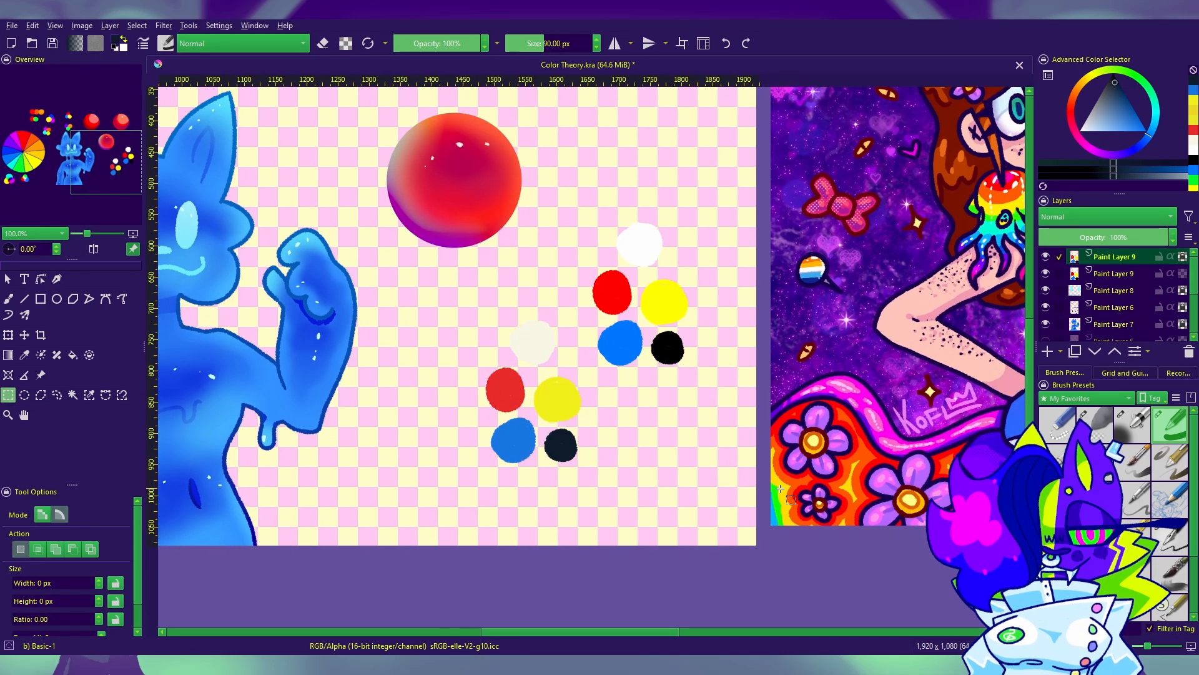
Step: Save the Color Theory document
{"action": "scroll", "coordinate": [734, 265], "scroll_direction": "down", "scroll_amount": 3}
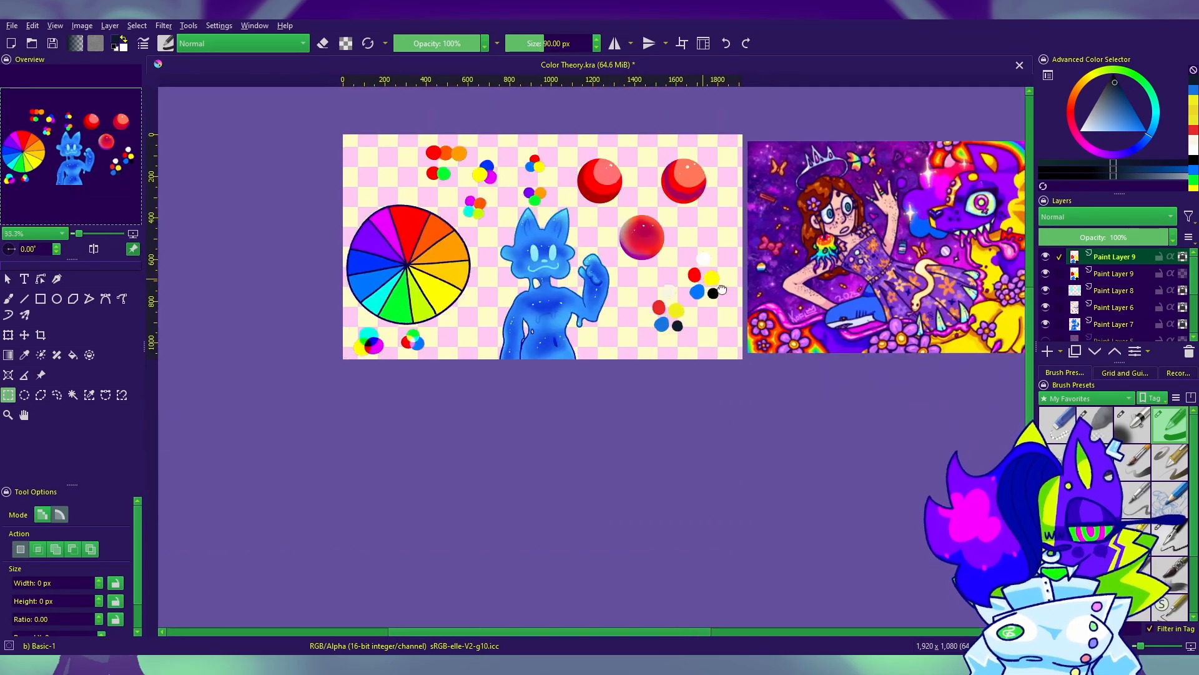
{"action": "left_click_drag", "start_coordinate": [734, 265], "coordinate": [881, 323]}
{"action": "key", "text": "ctrl+s"}
{"action": "scroll", "coordinate": [1109, 327], "scroll_direction": "down", "scroll_amount": 5}
Step: Make the white Background layer visible and add a new paint layer directly above it
{"action": "left_click", "coordinate": [1116, 334]}
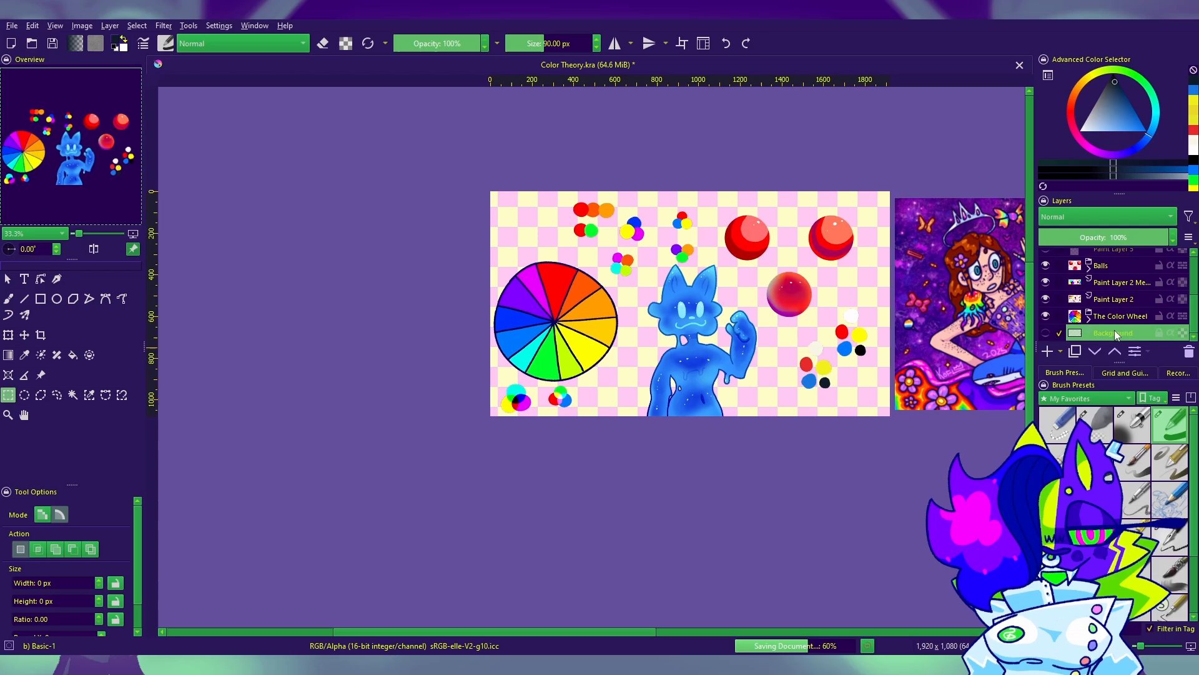
{"action": "left_click", "coordinate": [1046, 333]}
{"action": "left_click", "coordinate": [1047, 352]}
{"action": "scroll", "coordinate": [709, 374], "scroll_direction": "up", "scroll_amount": 1}
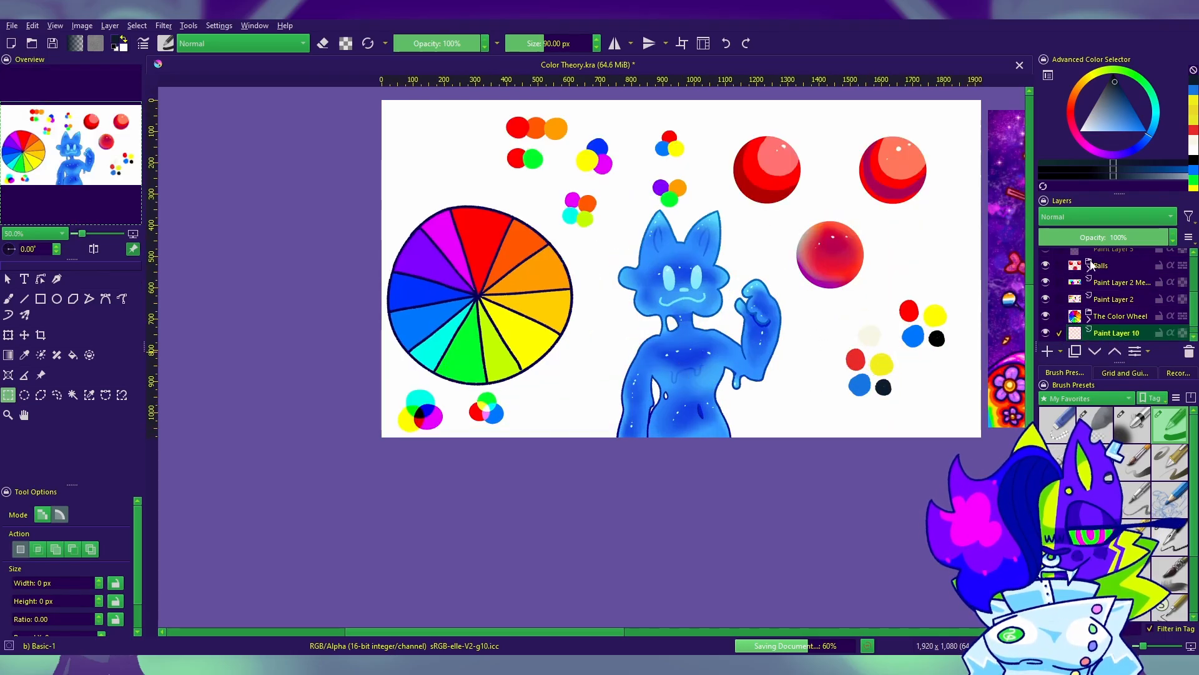
Step: Fill the new background layer with a linear gradient in soft orchid pink, strongest along the canvas's lower edge and fading upward
{"action": "left_click", "coordinate": [1070, 110]}
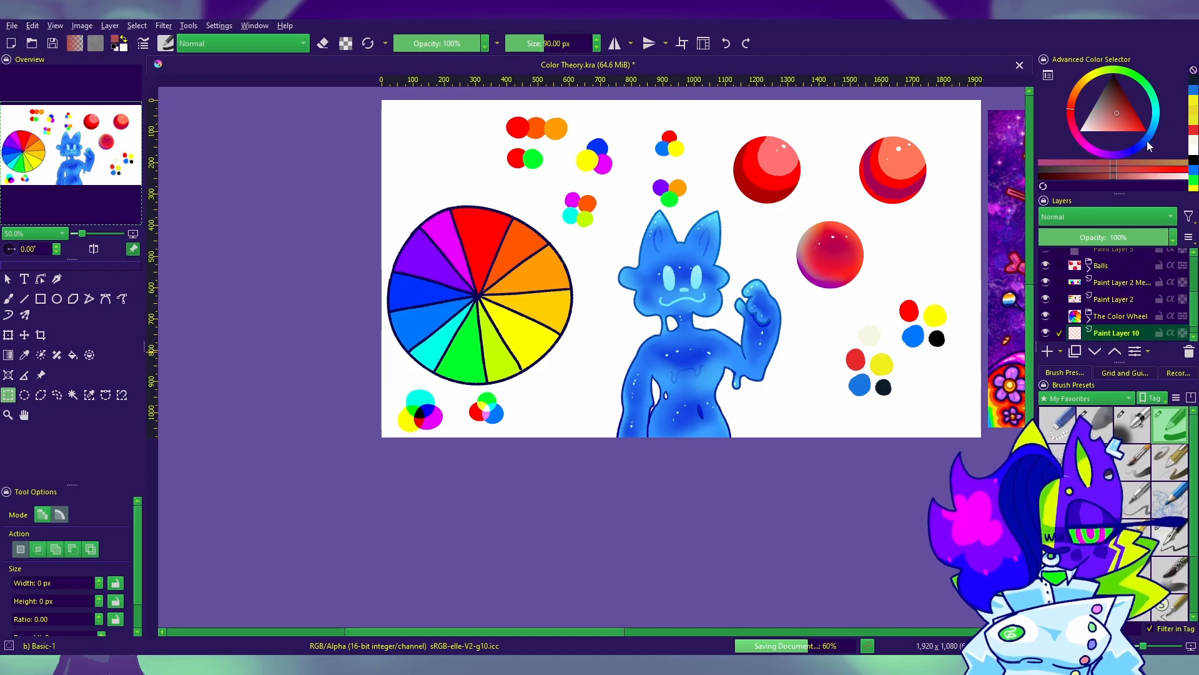
{"action": "left_click", "coordinate": [1111, 116]}
{"action": "left_click_drag", "start_coordinate": [1111, 117], "coordinate": [1111, 124]}
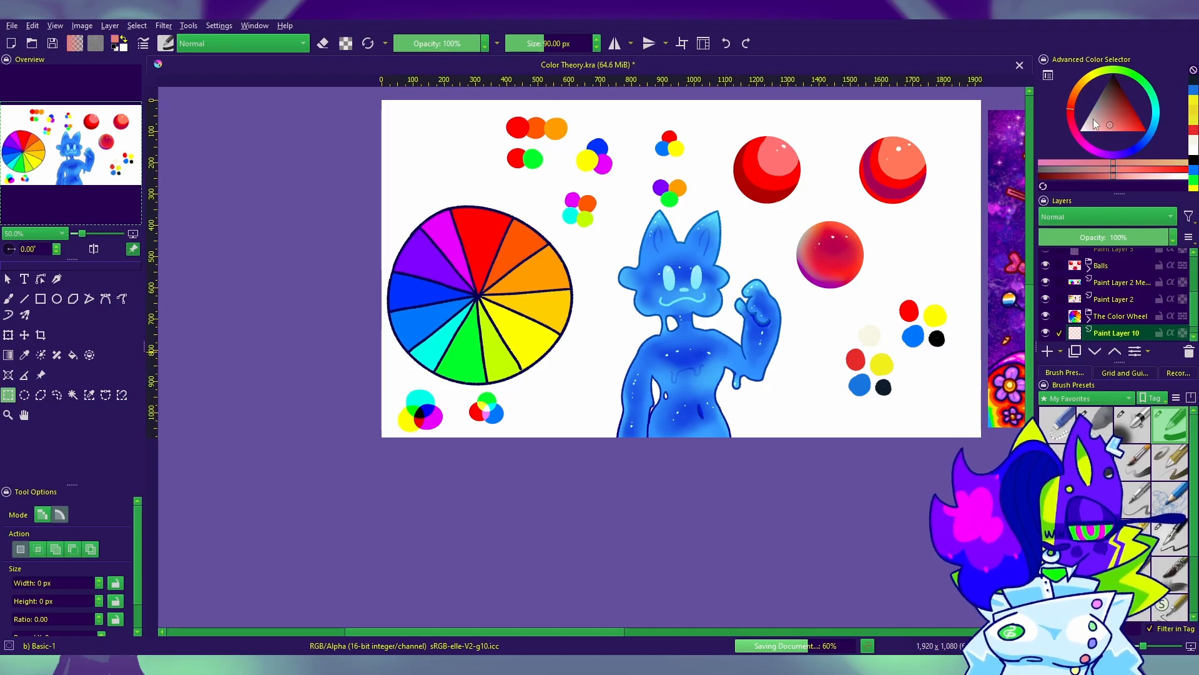
{"action": "left_click", "coordinate": [9, 356]}
{"action": "left_click", "coordinate": [1089, 149]}
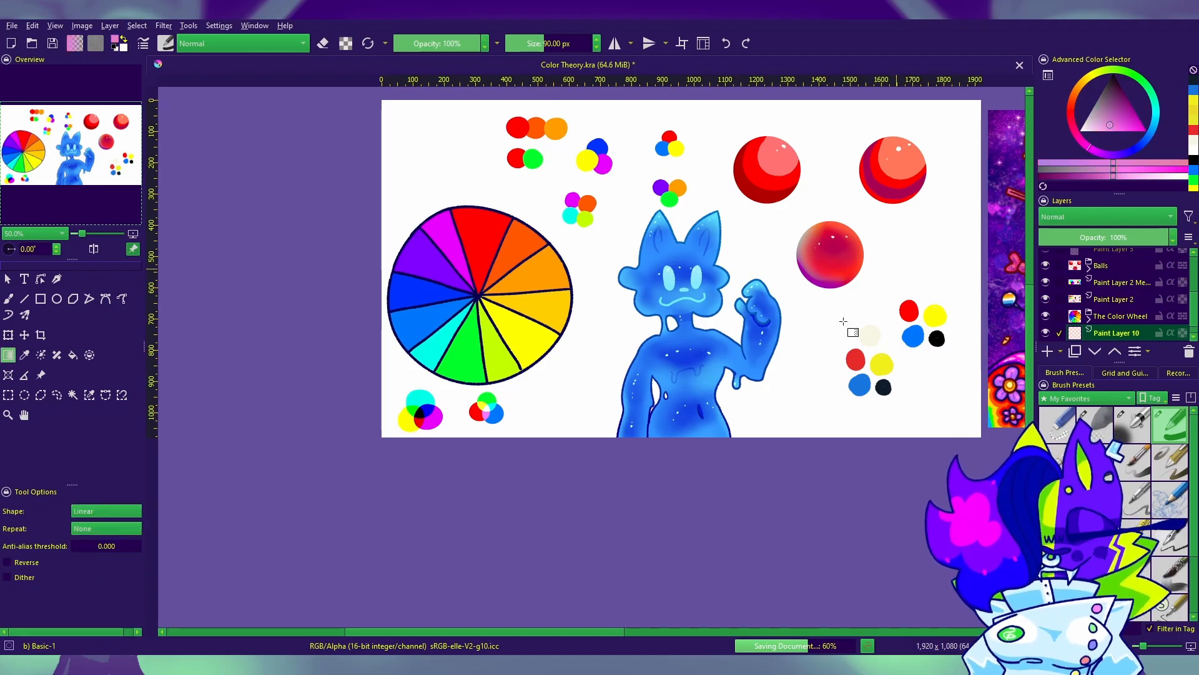
{"action": "left_click_drag", "start_coordinate": [707, 491], "coordinate": [687, 113]}
{"action": "left_click_drag", "start_coordinate": [769, 344], "coordinate": [720, 469]}
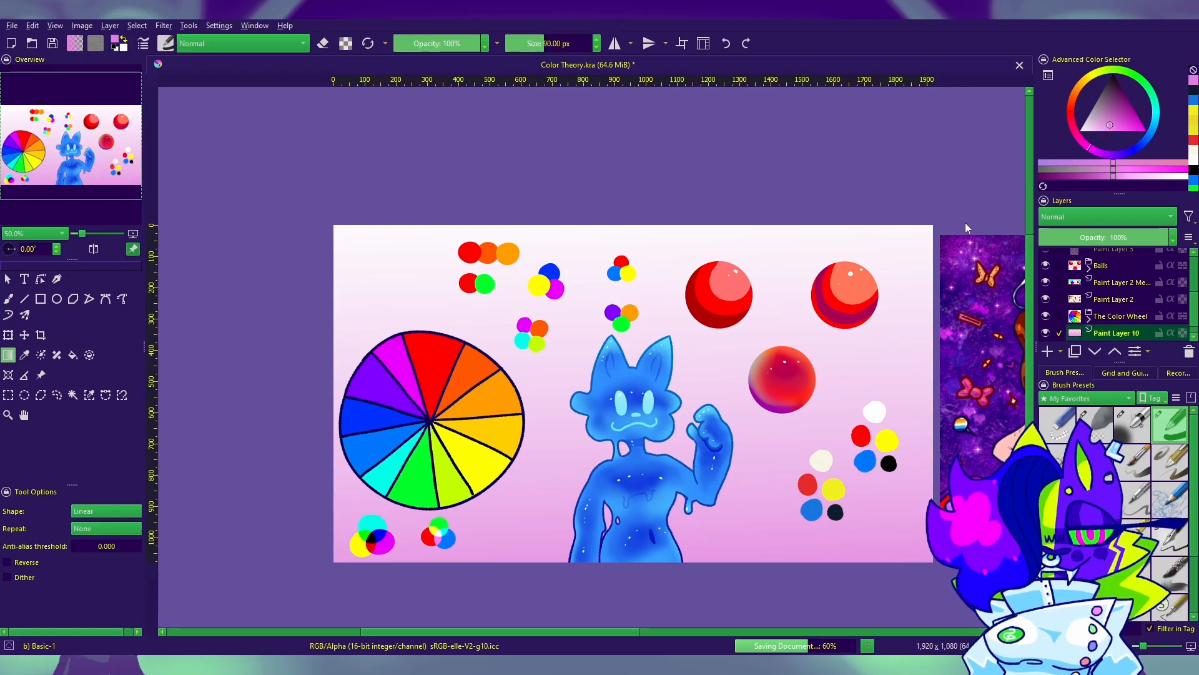
{"action": "left_click", "coordinate": [1108, 128]}
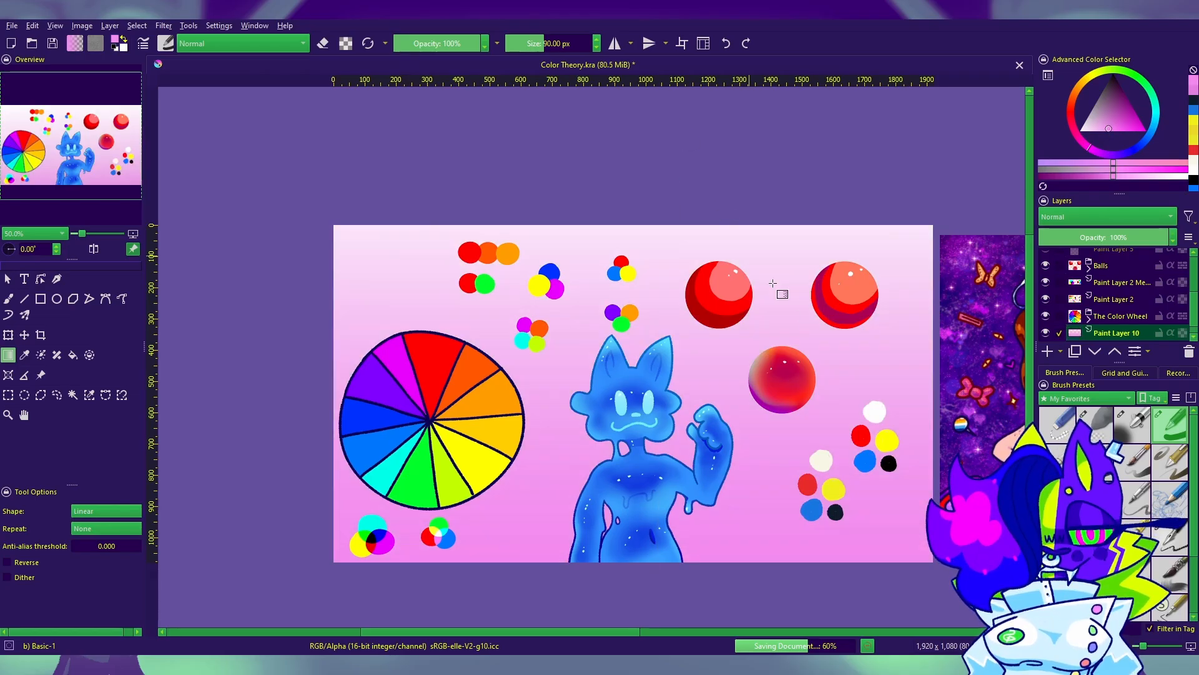
Step: Add a soft peach-orange linear gradient fading down from the canvas's upper edge over the pink background
{"action": "left_click_drag", "start_coordinate": [1073, 99], "coordinate": [1078, 88]}
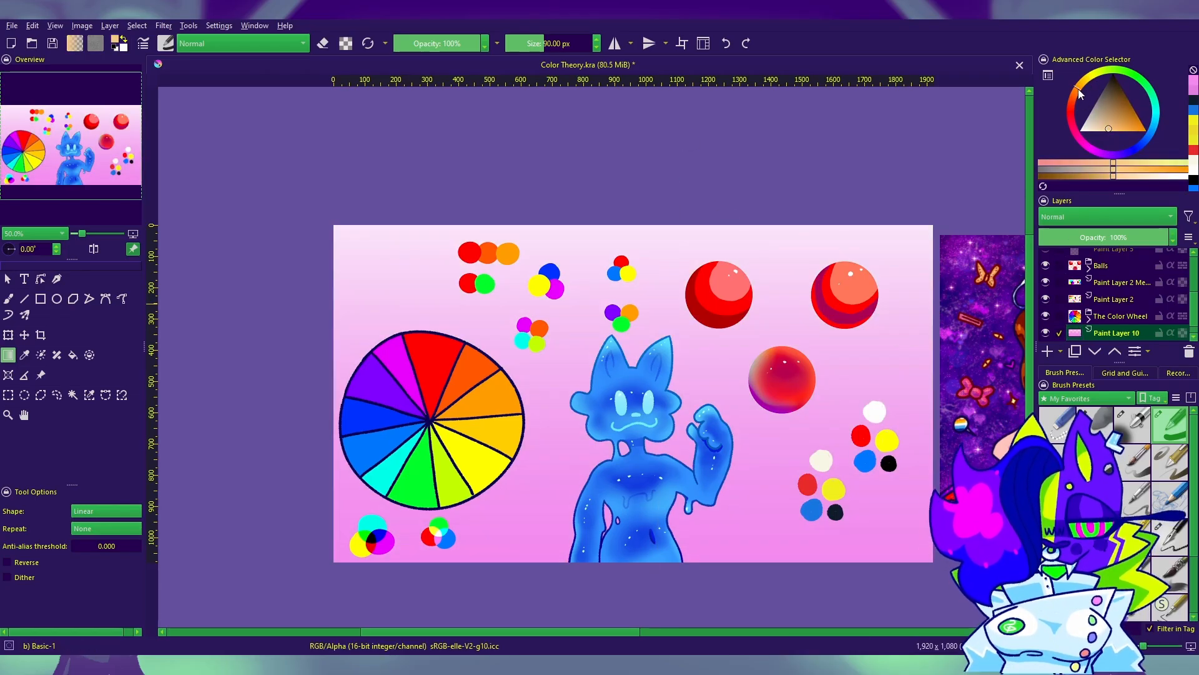
{"action": "left_click_drag", "start_coordinate": [649, 170], "coordinate": [661, 341]}
{"action": "left_click_drag", "start_coordinate": [843, 530], "coordinate": [934, 481]}
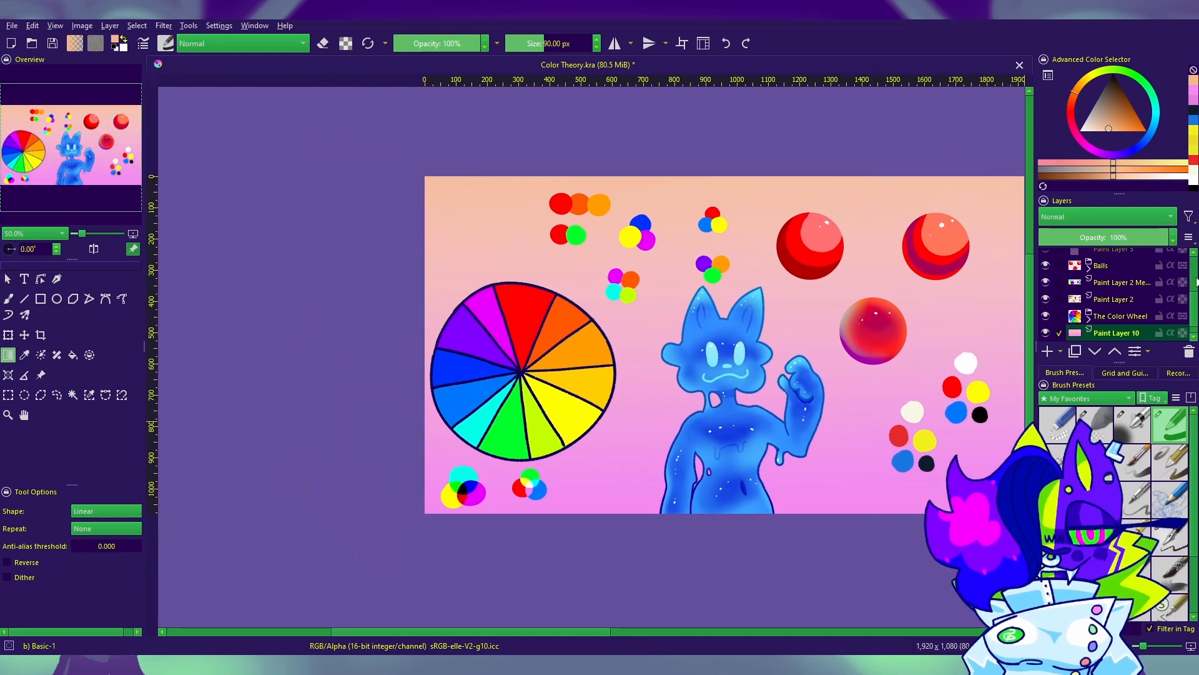
Step: Try blending modes such as Soft Light (SVG), AND and Subtract on the blue character's Paint Layer 7, and restore Normal
{"action": "scroll", "coordinate": [1197, 282], "scroll_direction": "up", "scroll_amount": 3}
{"action": "left_click", "coordinate": [1103, 325]}
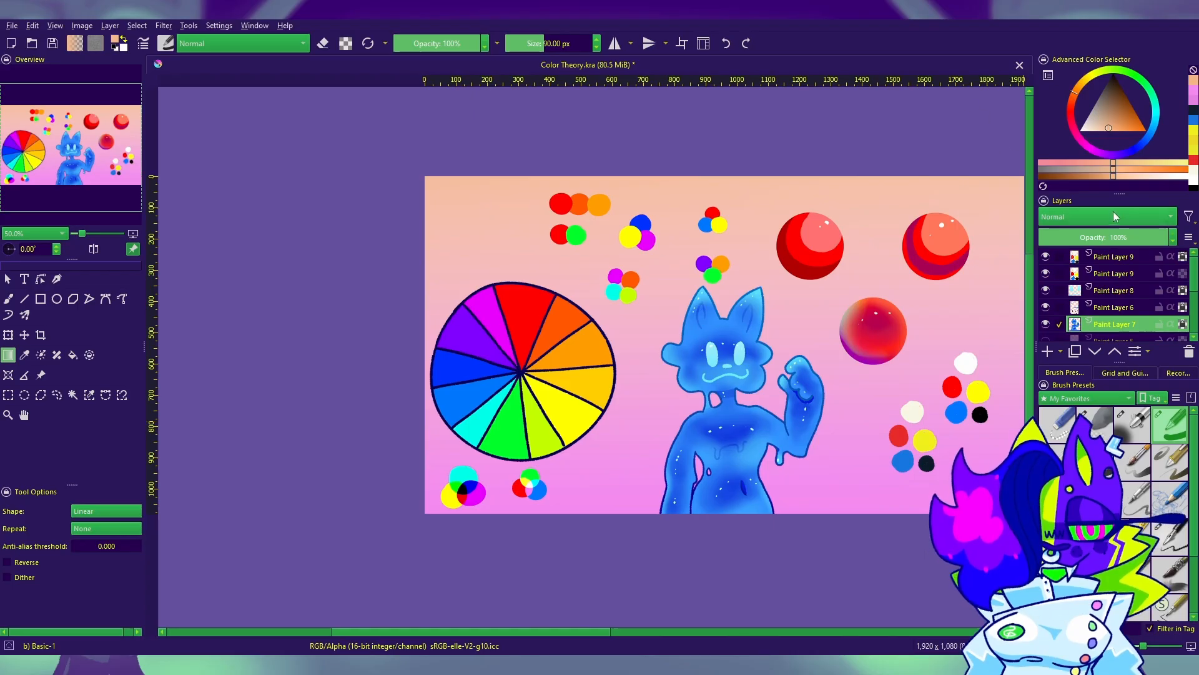
{"action": "scroll", "coordinate": [1115, 228], "scroll_direction": "down", "scroll_amount": 1}
{"action": "scroll", "coordinate": [1112, 223], "scroll_direction": "down", "scroll_amount": 6}
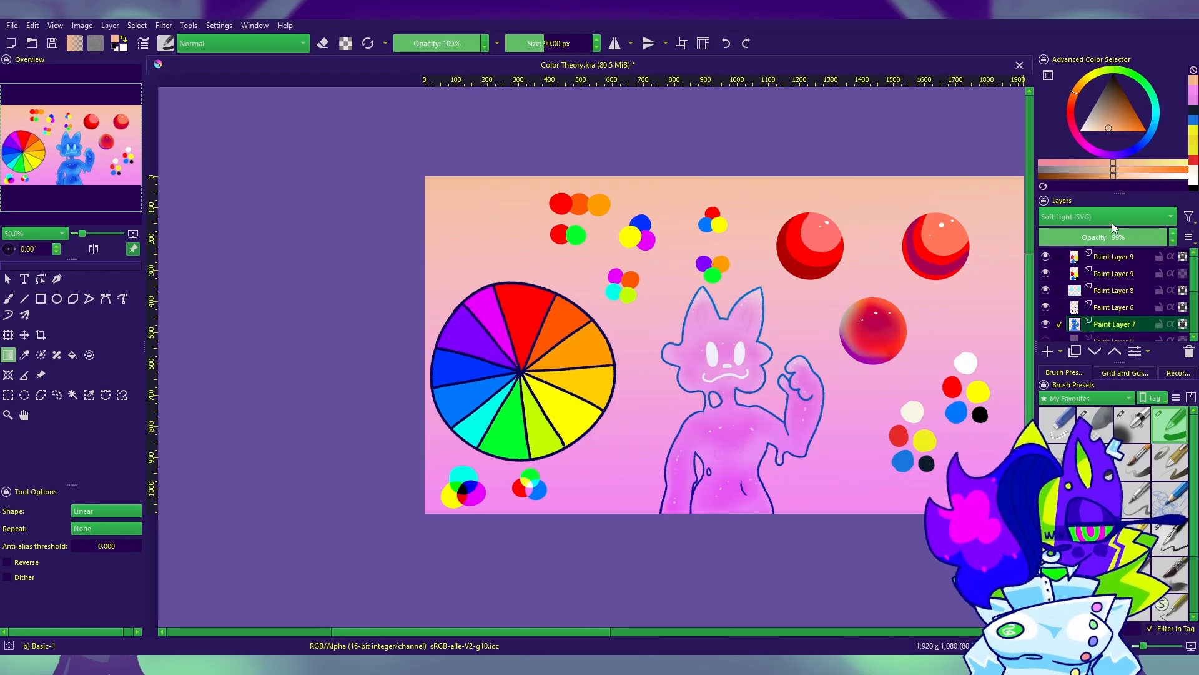
{"action": "scroll", "coordinate": [1111, 222], "scroll_direction": "down", "scroll_amount": 5}
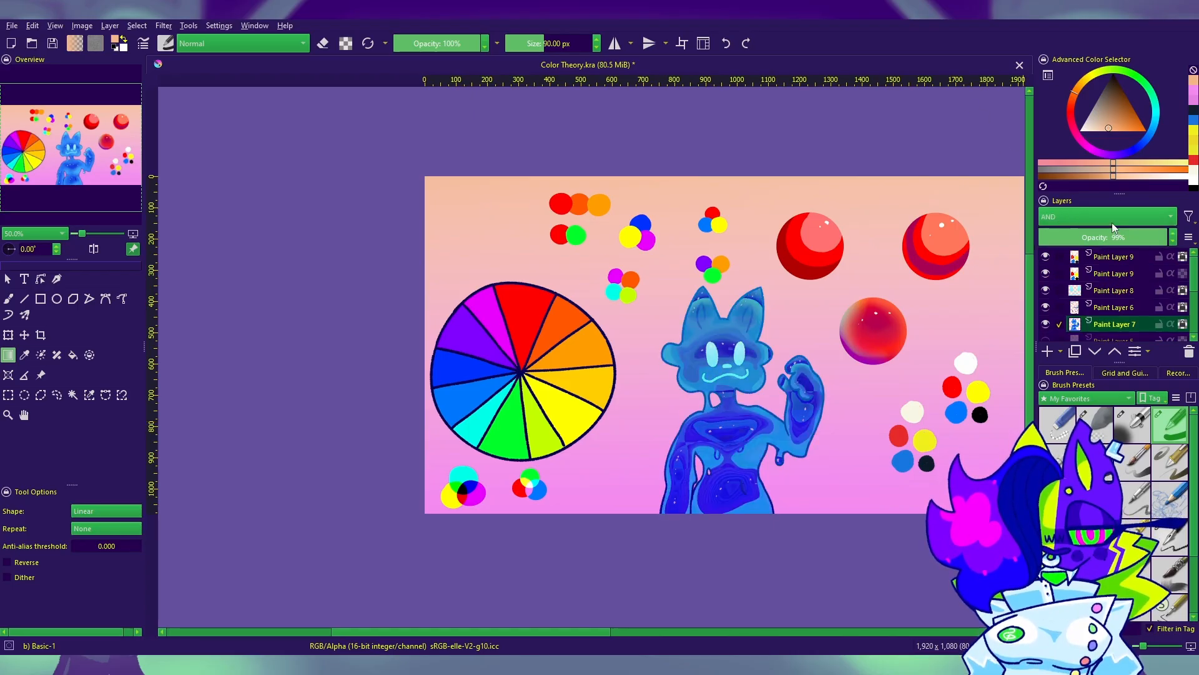
{"action": "scroll", "coordinate": [1111, 223], "scroll_direction": "down", "scroll_amount": 8}
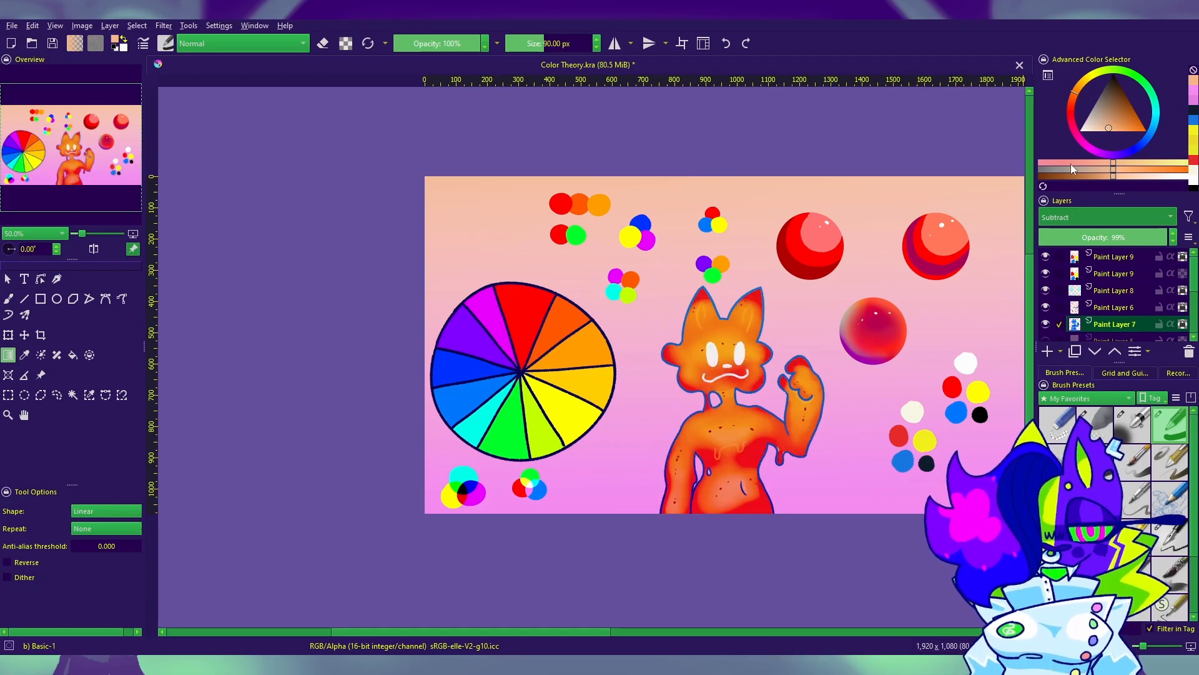
{"action": "key", "text": "ctrl+z"}
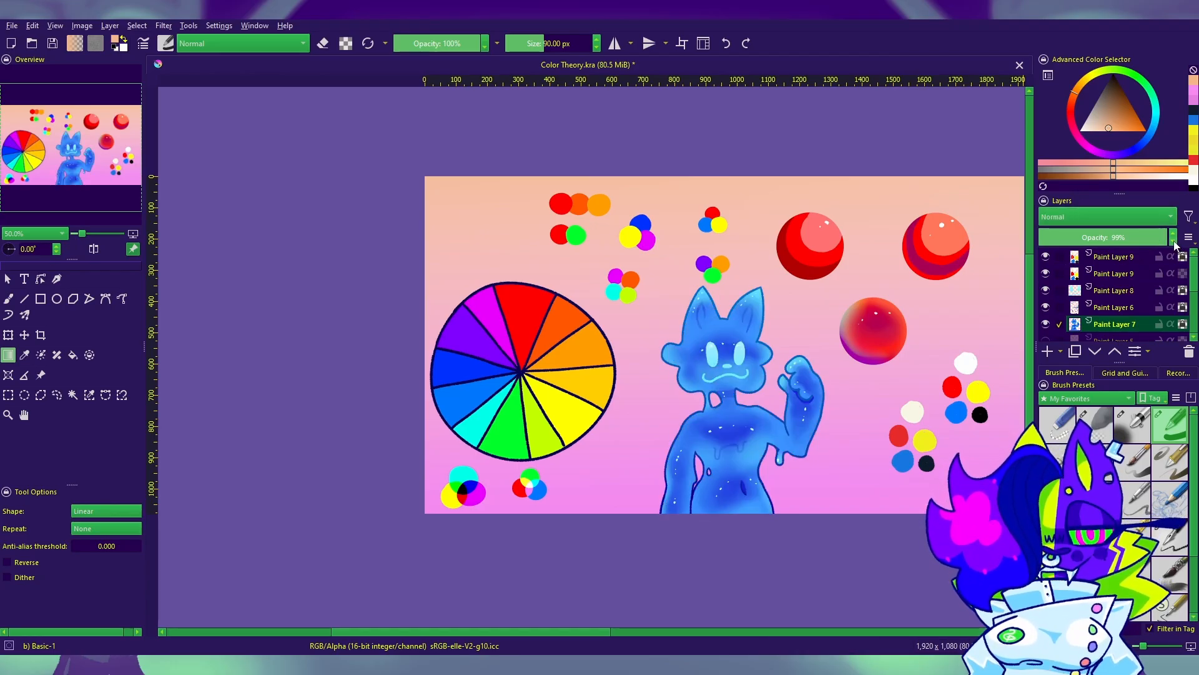
Step: Set the opacity of the blue character's Paint Layer 7 to 100%
{"action": "left_click", "coordinate": [1174, 242]}
{"action": "left_click", "coordinate": [1173, 243]}
{"action": "left_click", "coordinate": [1174, 242]}
{"action": "mouse_move", "coordinate": [1161, 239]}
{"action": "left_mouse_down"}
{"action": "mouse_move", "coordinate": [1148, 238]}
{"action": "mouse_move", "coordinate": [1177, 238]}
{"action": "left_mouse_up"}
{"action": "key", "text": "plus"}
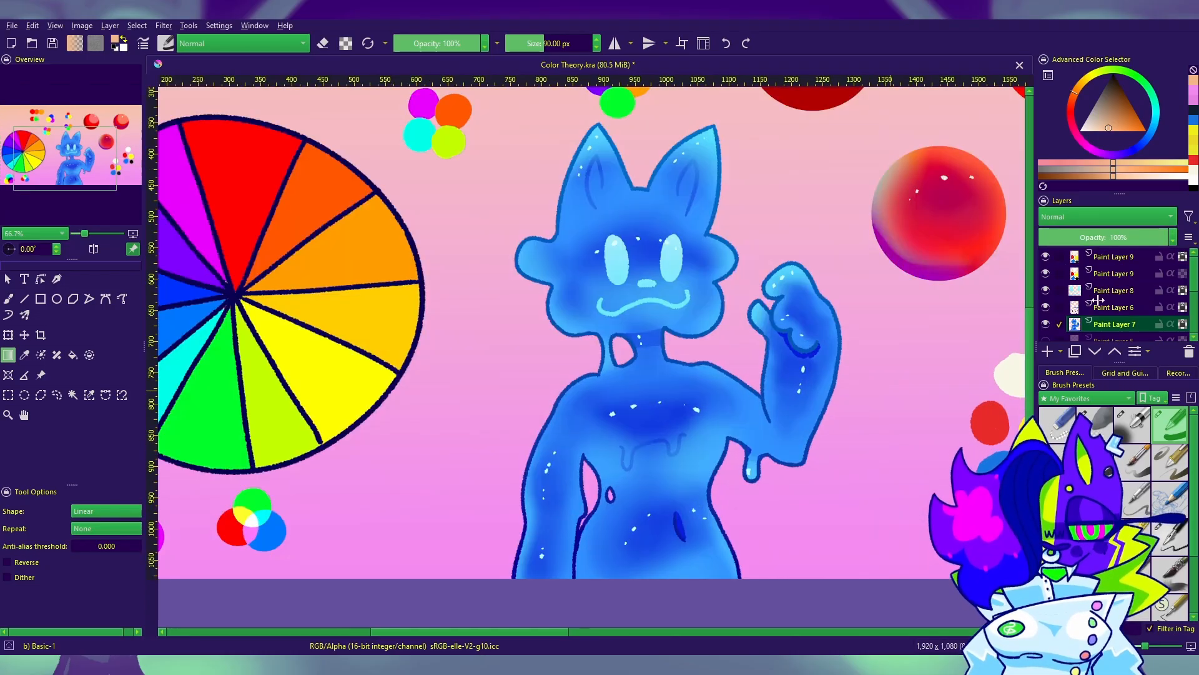
Step: Try the blue character's layer at about 90% opacity against the gradient background, and restore it to 100%
{"action": "left_click", "coordinate": [1177, 245]}
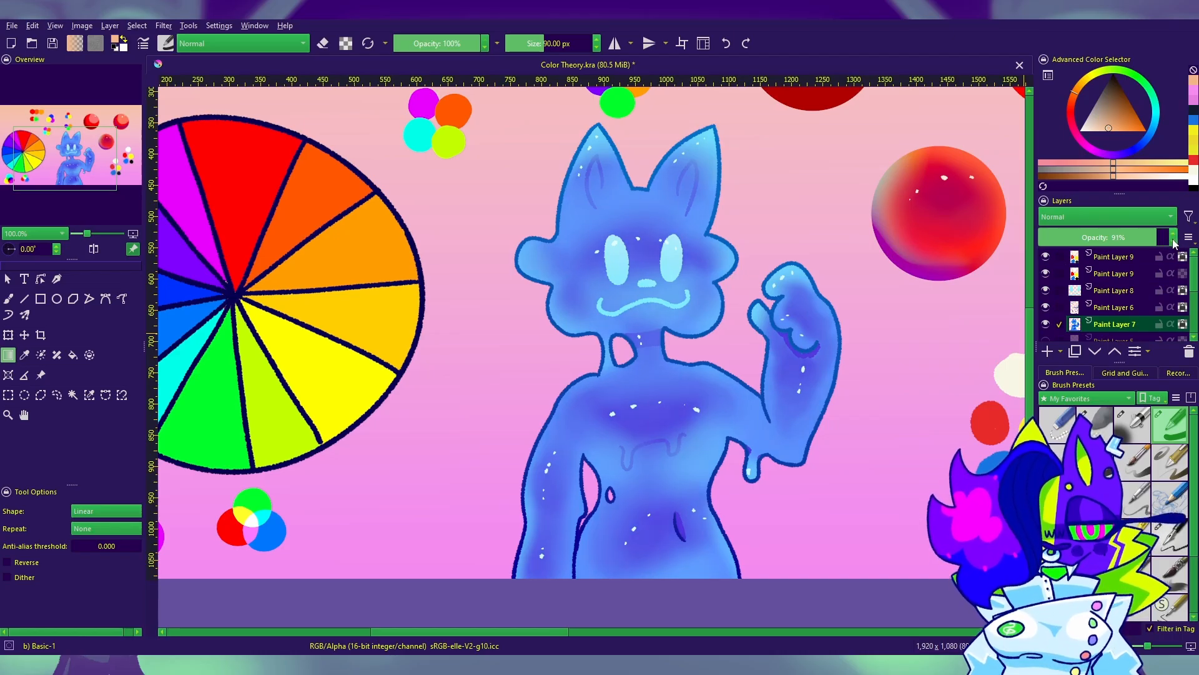
{"action": "left_click_drag", "start_coordinate": [1161, 236], "coordinate": [1194, 238]}
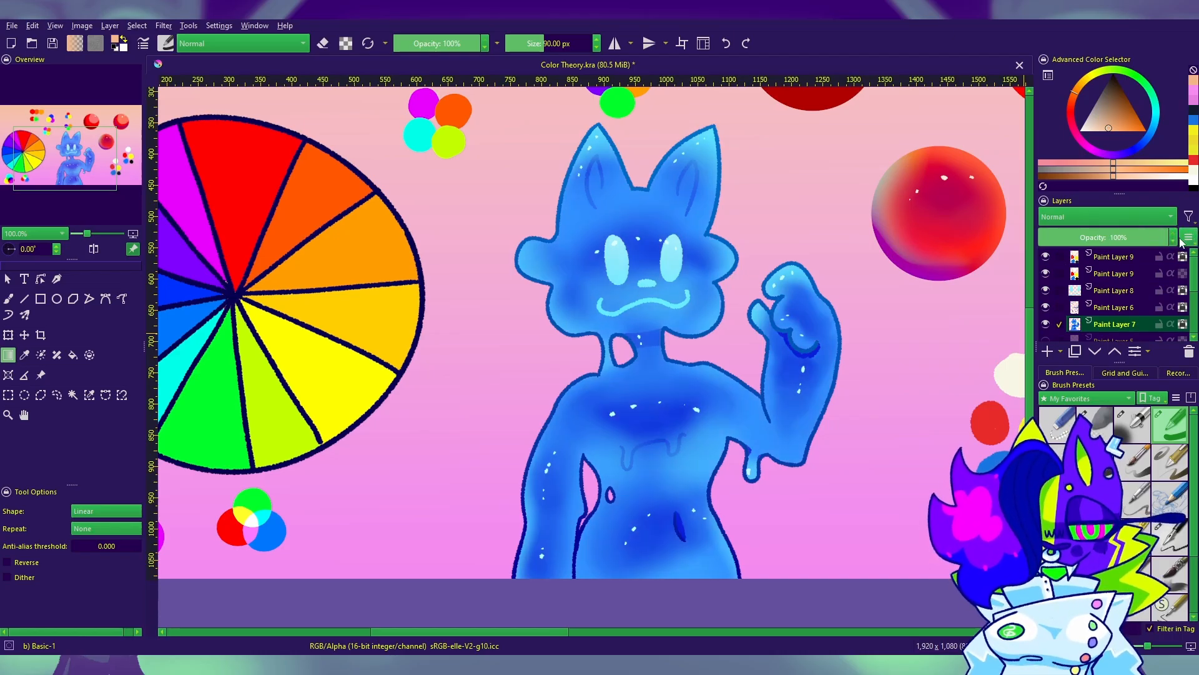
{"action": "left_click", "coordinate": [1155, 240]}
{"action": "scroll", "coordinate": [771, 381], "scroll_direction": "down", "scroll_amount": 4}
{"action": "scroll", "coordinate": [754, 384], "scroll_direction": "up", "scroll_amount": 4}
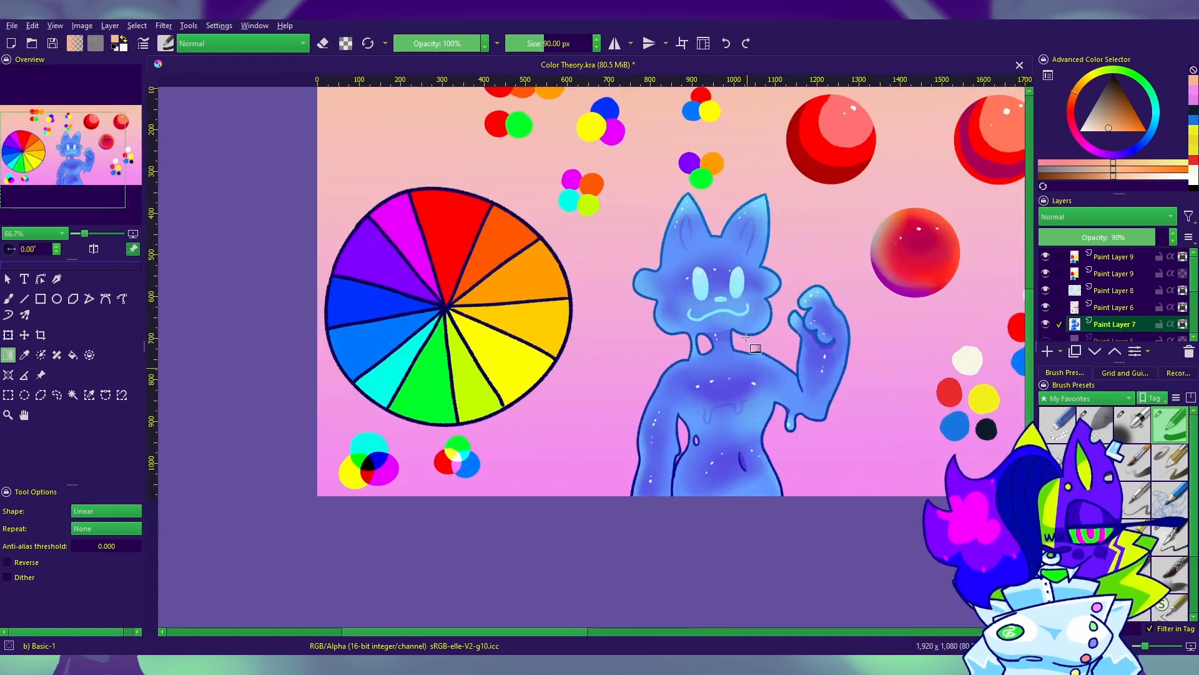
{"action": "scroll", "coordinate": [745, 306], "scroll_direction": "down", "scroll_amount": 3}
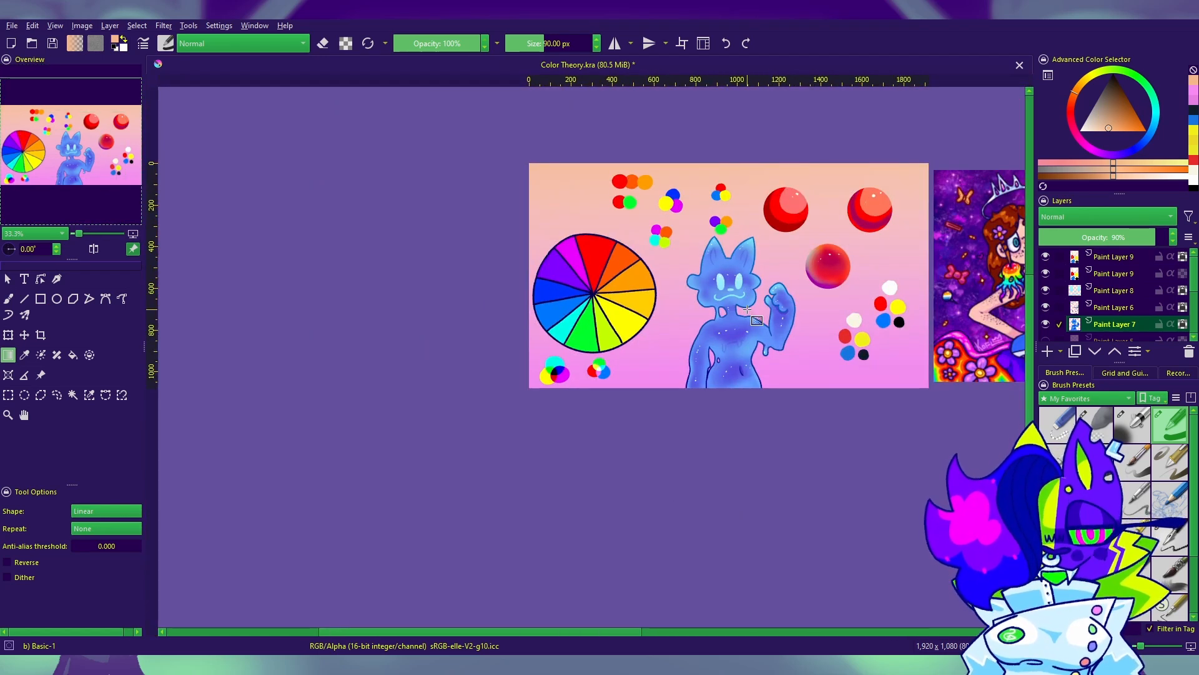
{"action": "left_click_drag", "start_coordinate": [1156, 237], "coordinate": [1174, 237]}
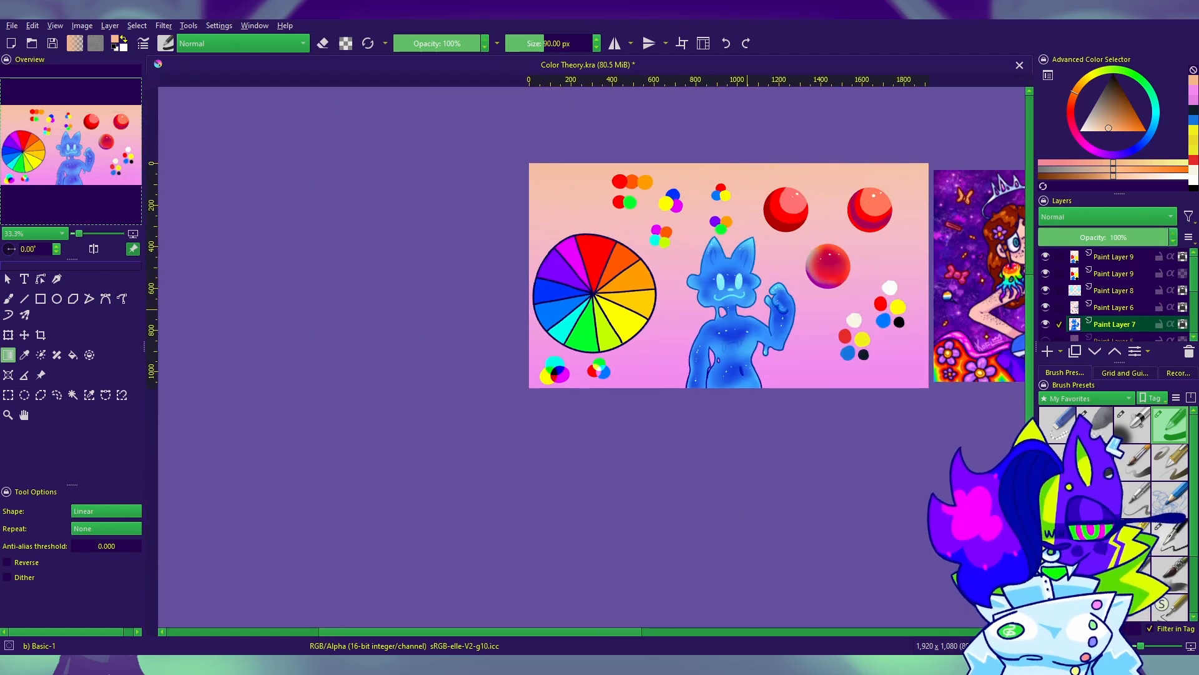
Step: Add a new paint layer at the top of the layer stack and choose the Ink-4 Pen Rough brush
{"action": "left_click_drag", "start_coordinate": [927, 424], "coordinate": [731, 439]}
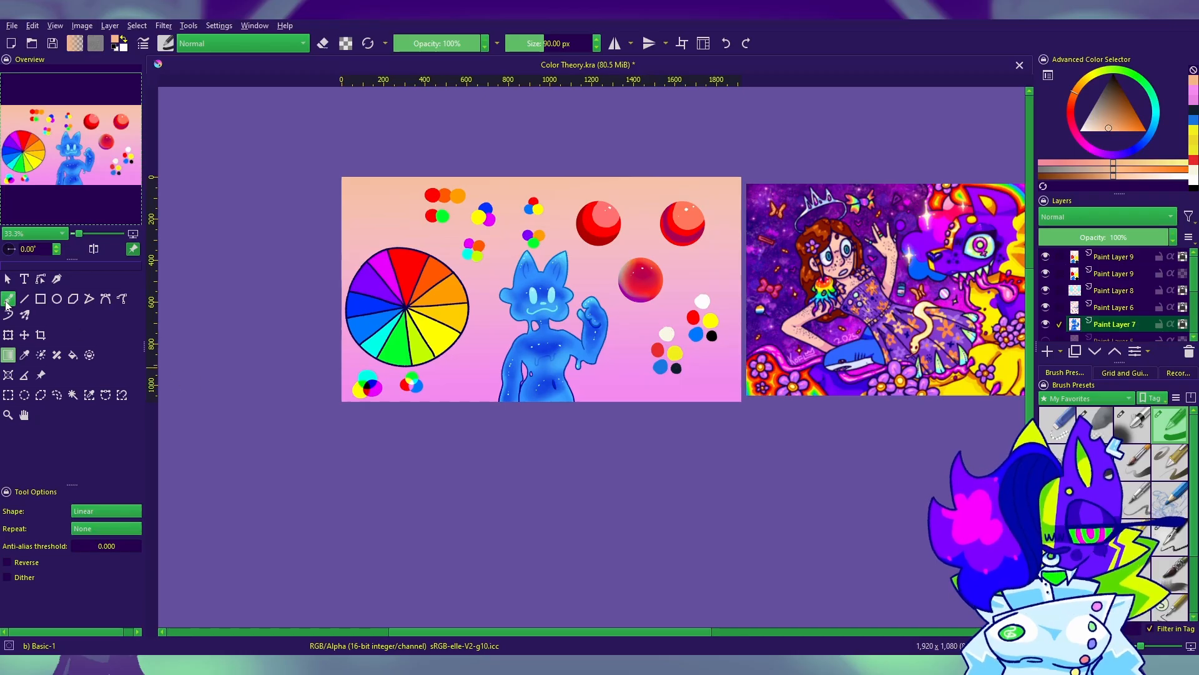
{"action": "left_click", "coordinate": [8, 299]}
{"action": "mouse_move", "coordinate": [574, 431]}
{"action": "left_mouse_down"}
{"action": "mouse_move", "coordinate": [687, 508]}
{"action": "mouse_move", "coordinate": [629, 456]}
{"action": "left_mouse_up"}
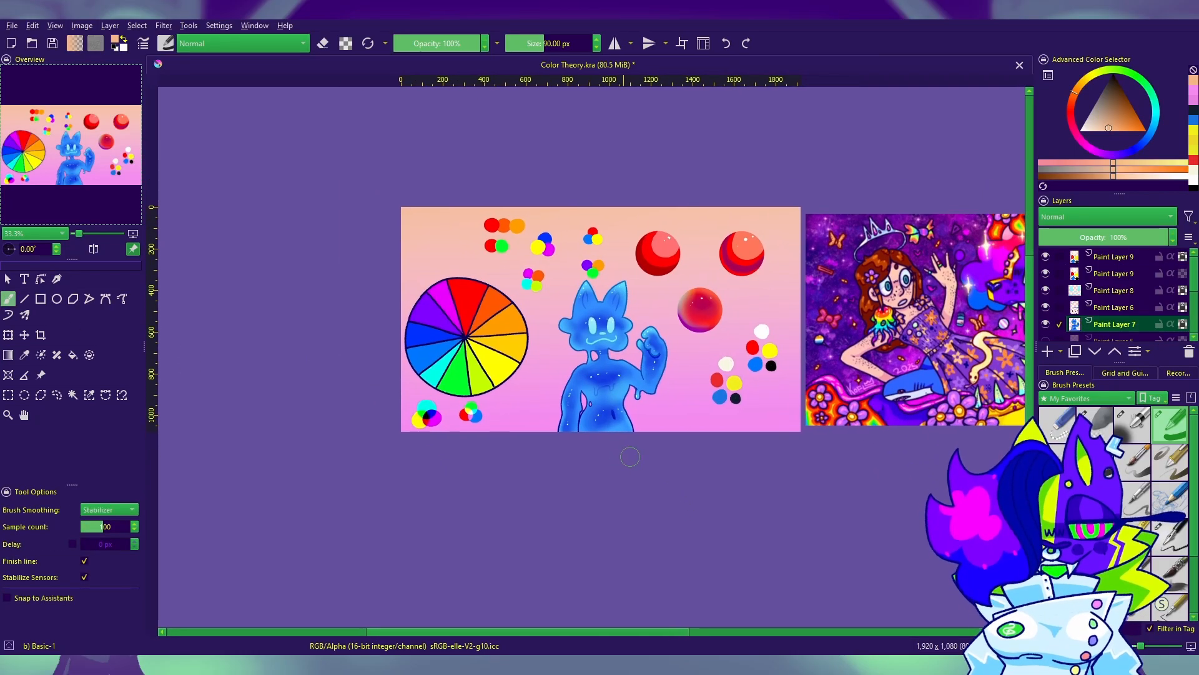
{"action": "left_click_drag", "start_coordinate": [1028, 344], "coordinate": [1029, 367]}
{"action": "left_click", "coordinate": [1114, 257]}
{"action": "left_click", "coordinate": [1047, 351]}
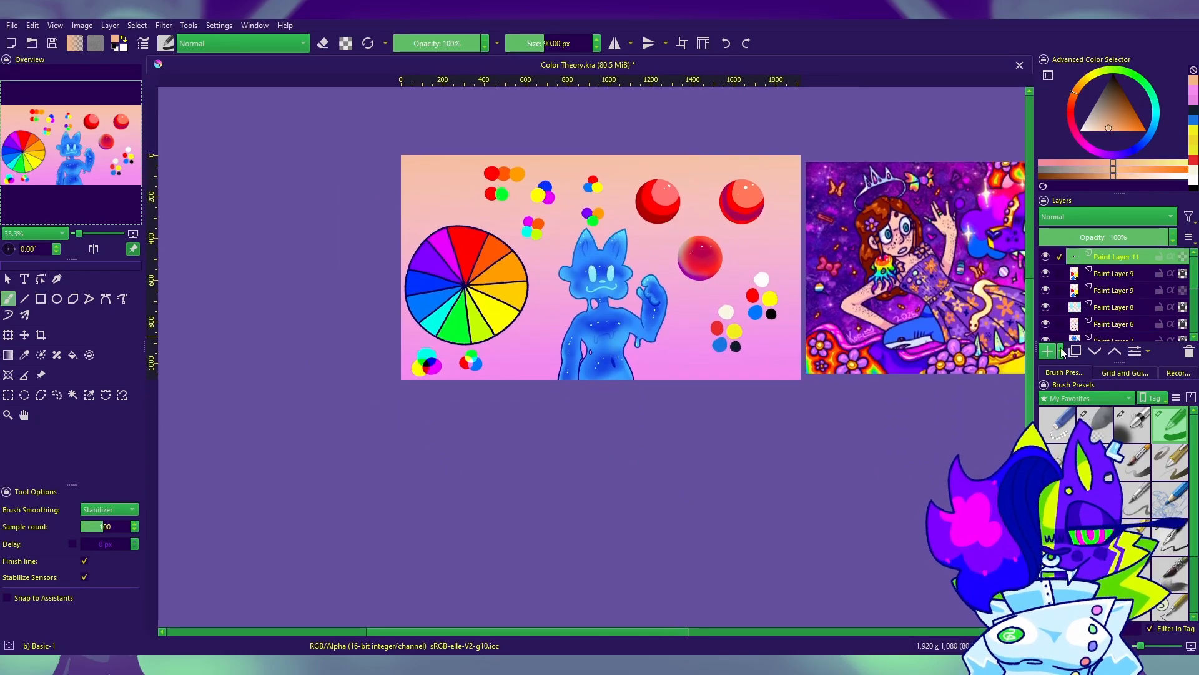
{"action": "left_click", "coordinate": [1169, 537]}
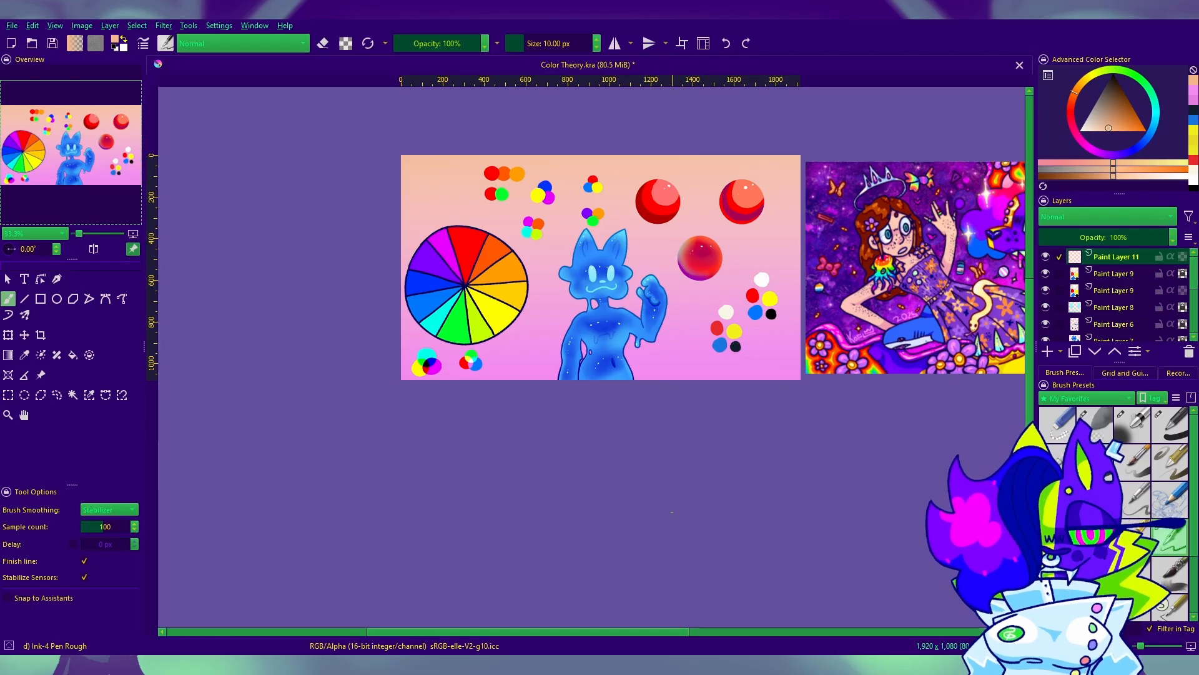